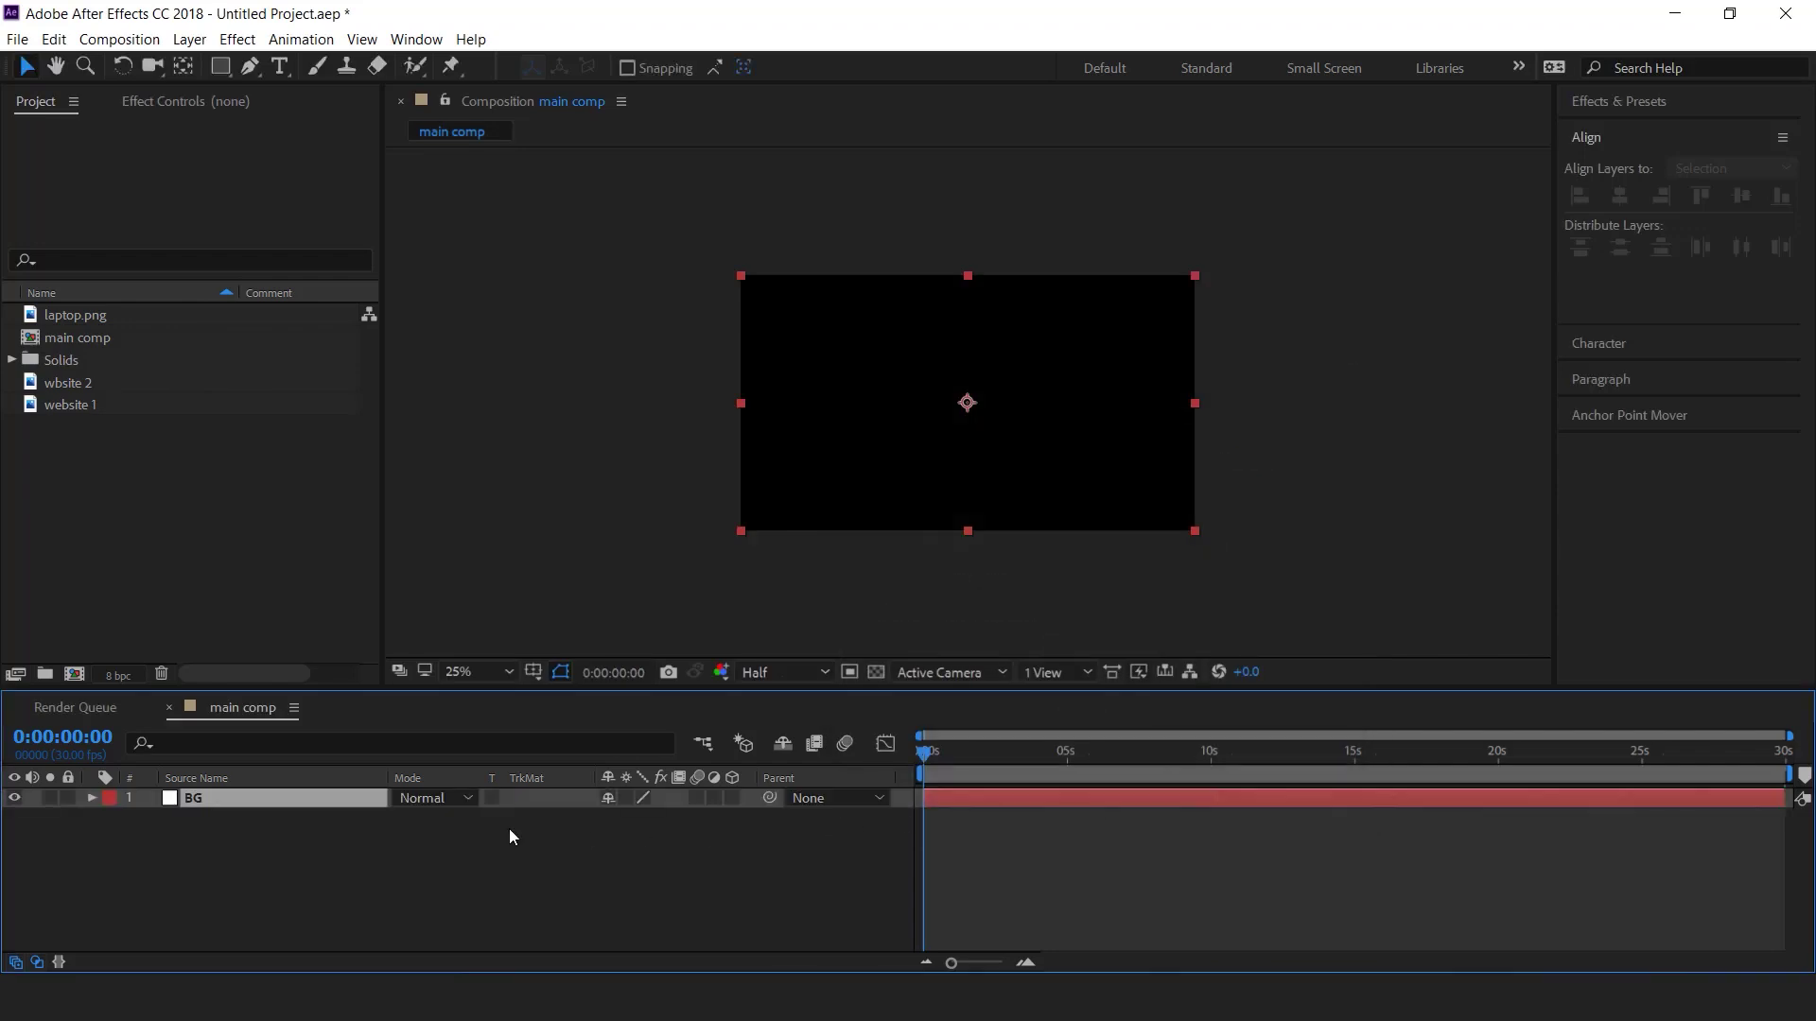
- Apply a Fill effect to the BG layer and set its colour to the pale blue E1F1F3
key("ctrl+space")
type("fill")
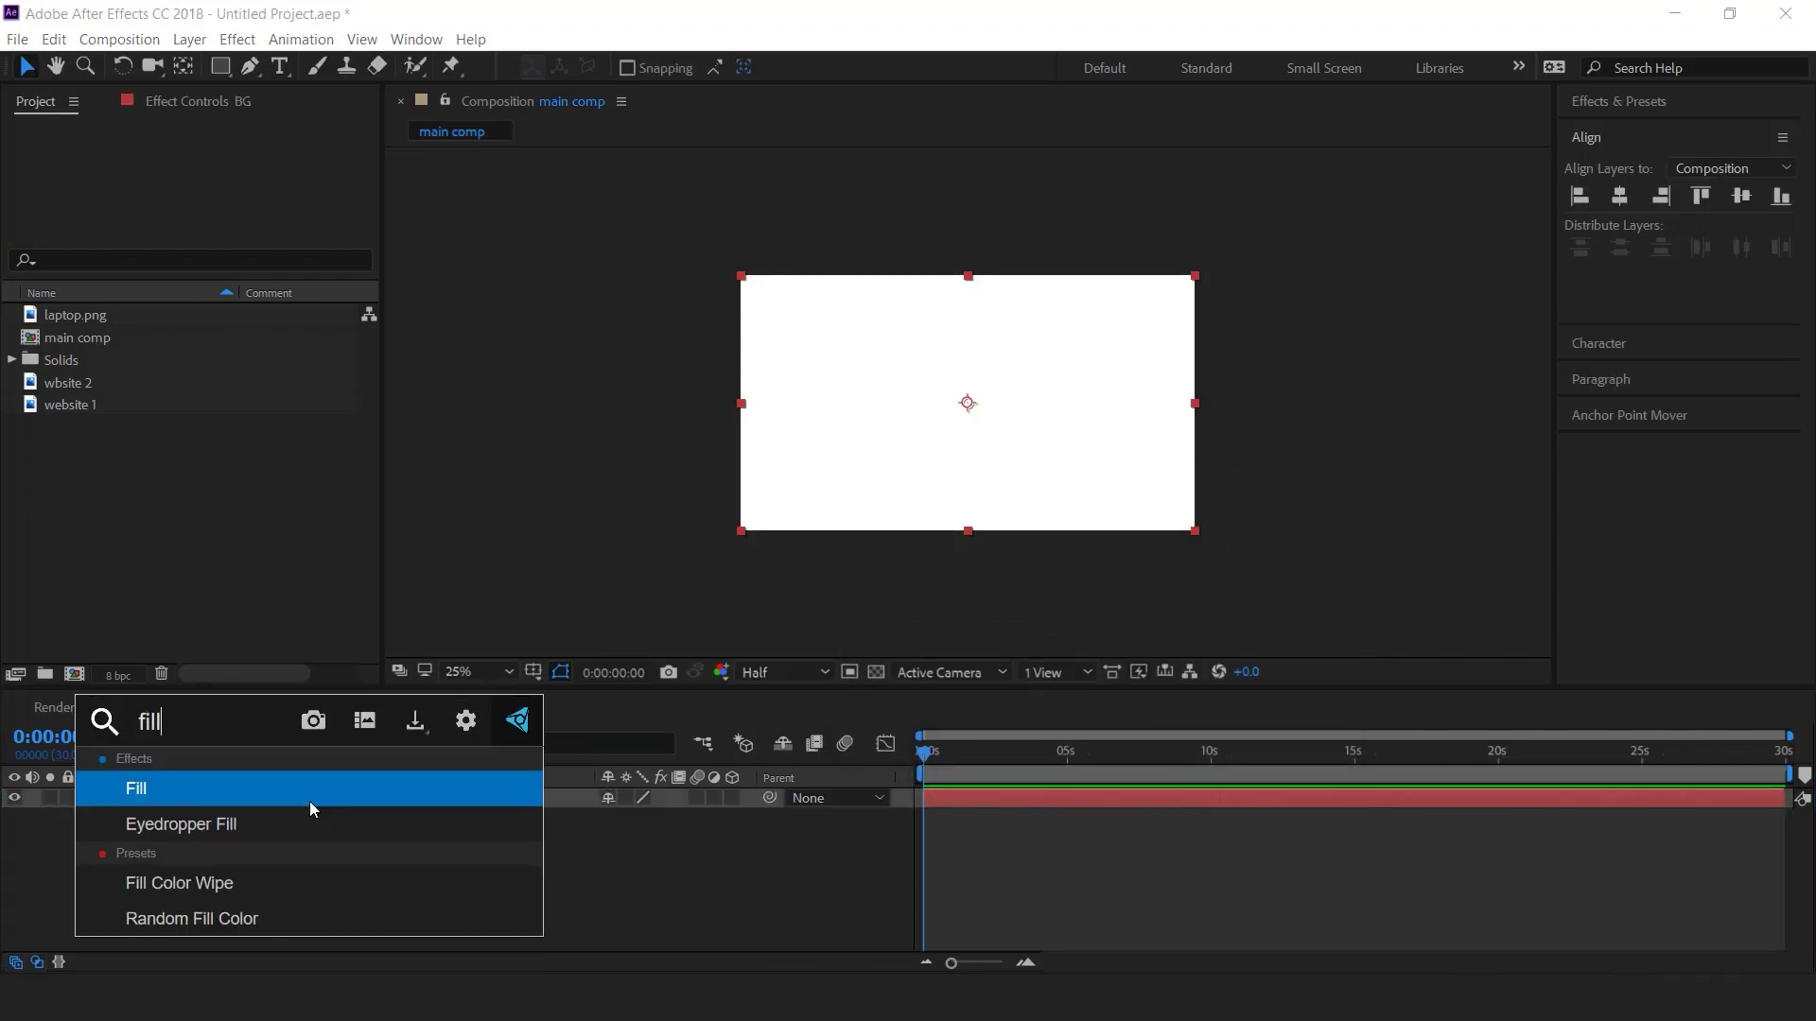
key("Return")
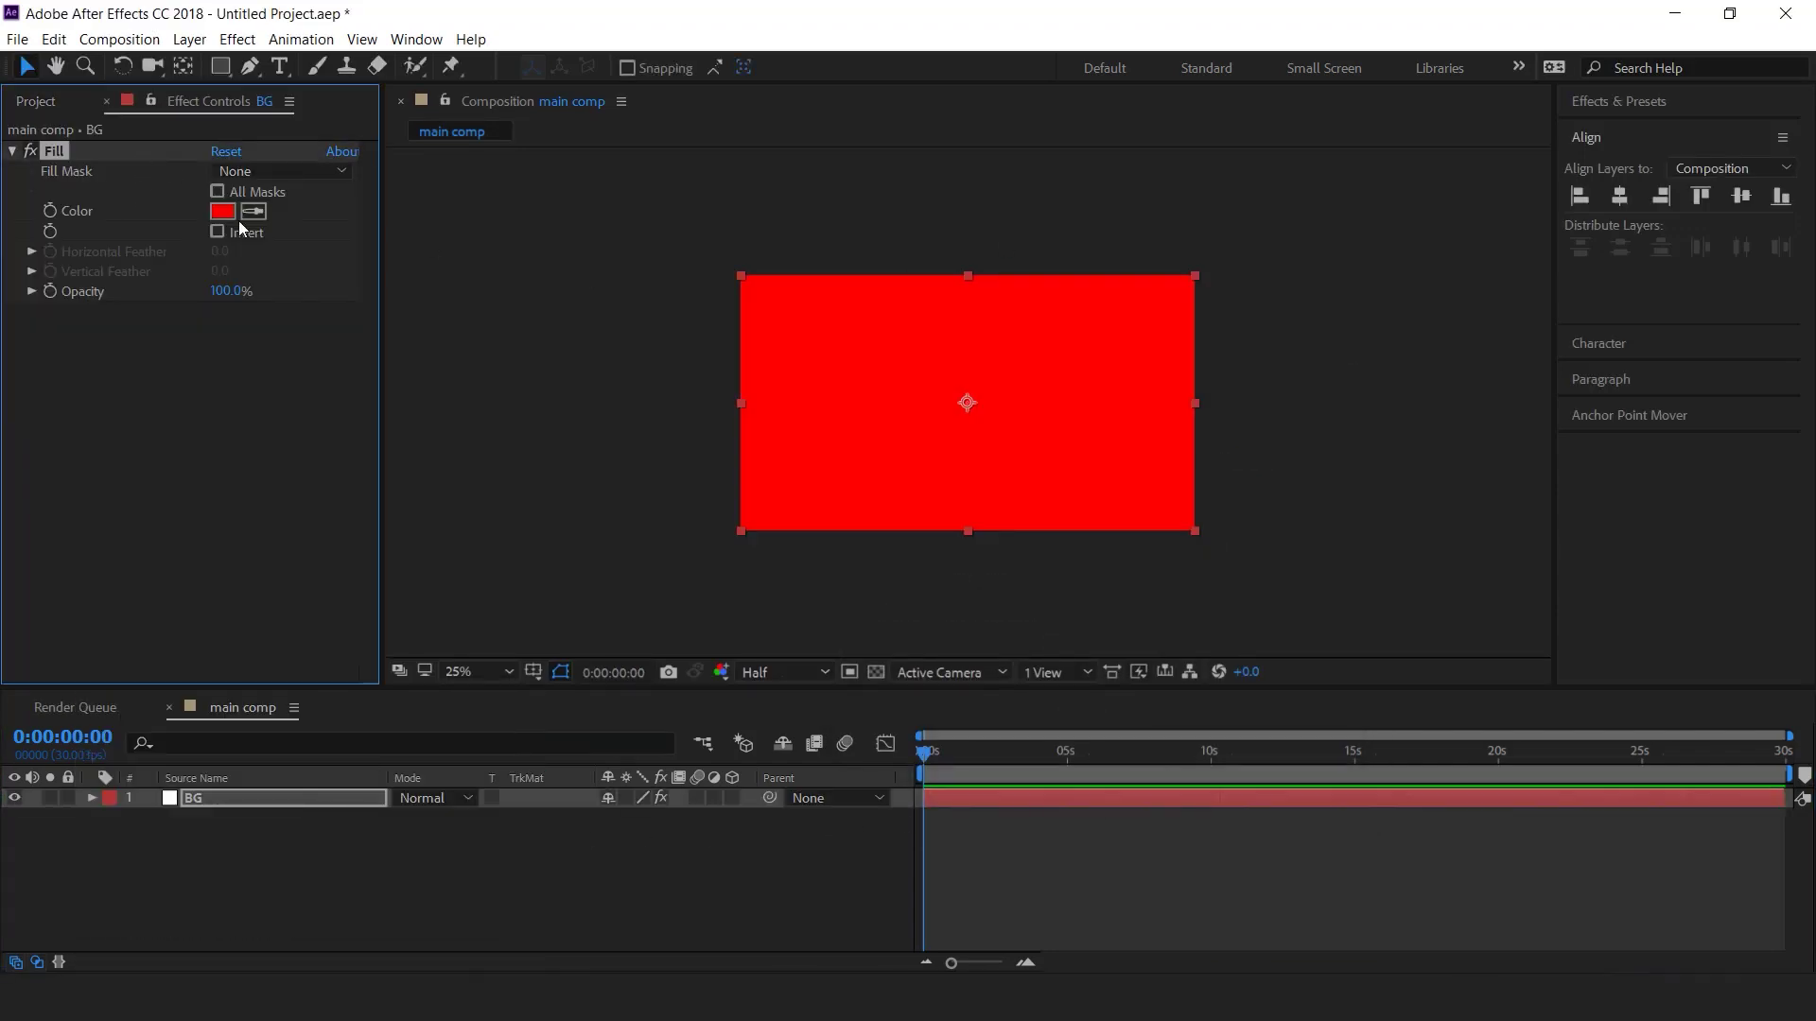
left_click(223, 215)
left_click(444, 458)
mouse_move(142, 333)
left_mouse_down()
mouse_move(106, 313)
mouse_move(124, 325)
left_mouse_up()
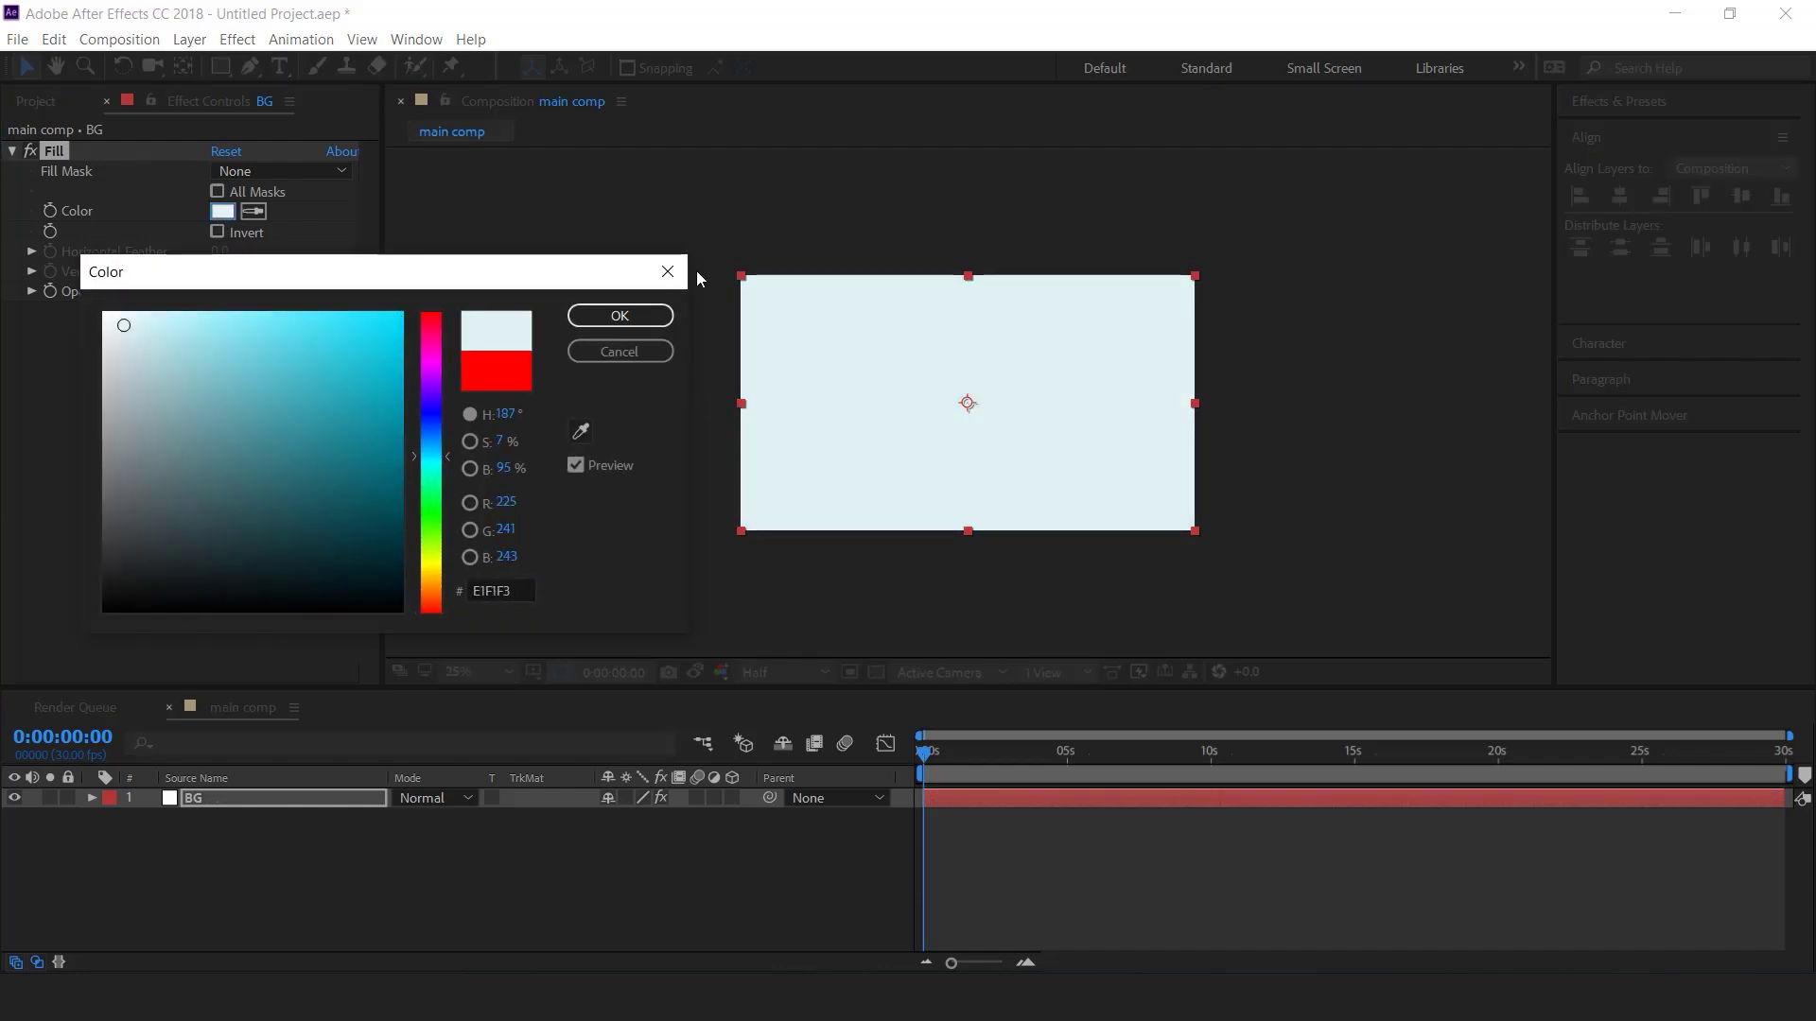
left_click(621, 318)
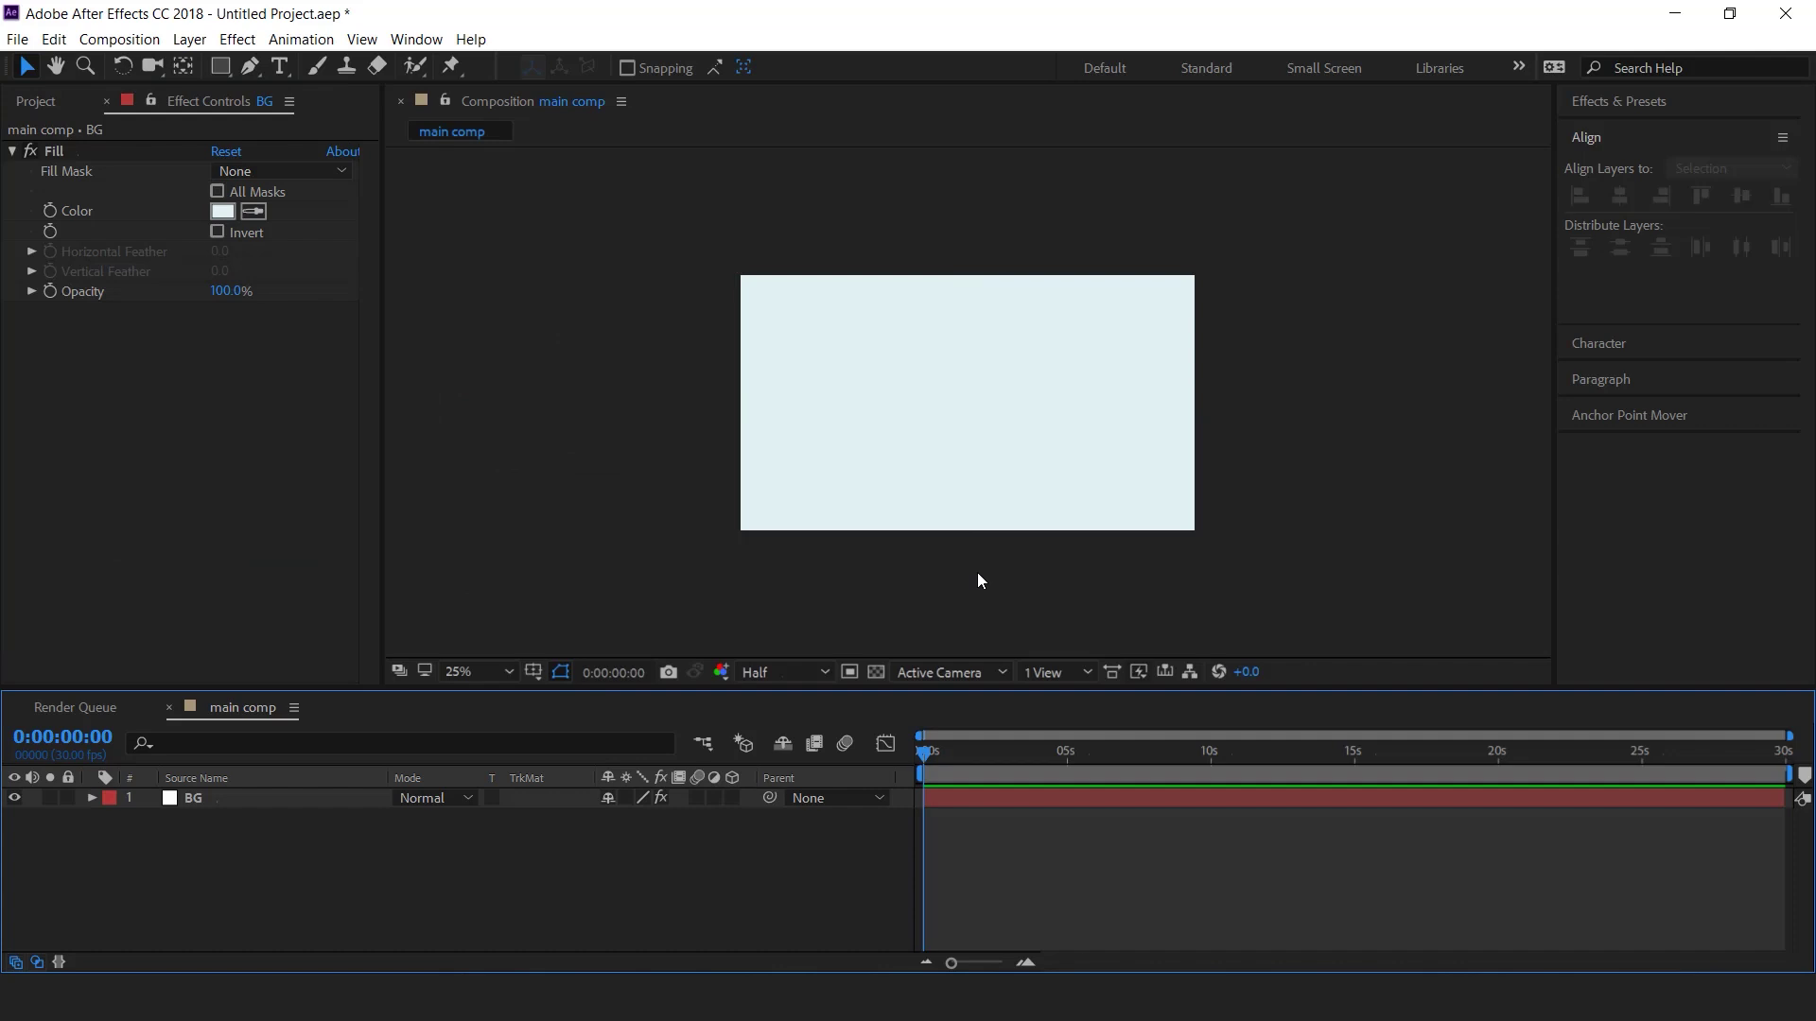
- Create a new 1920 x 1080, 30-second composition named "BG placeholder 1"
left_click(38, 100)
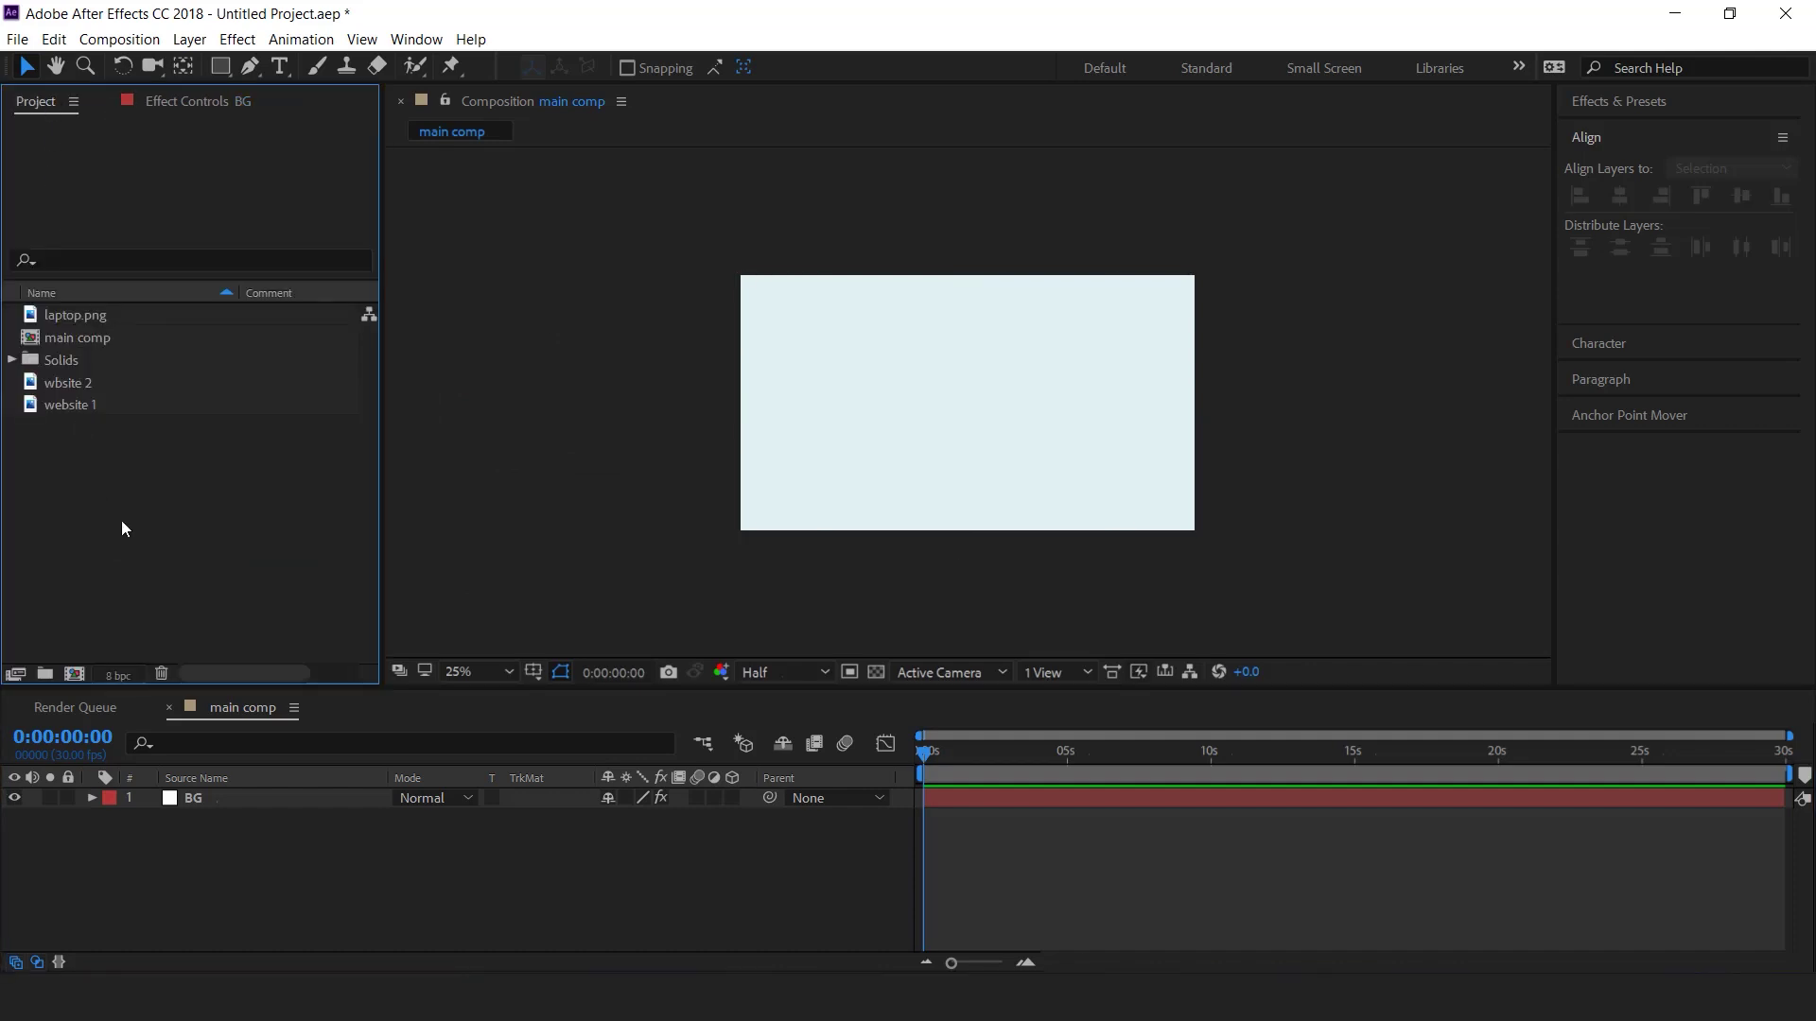
left_click(74, 673)
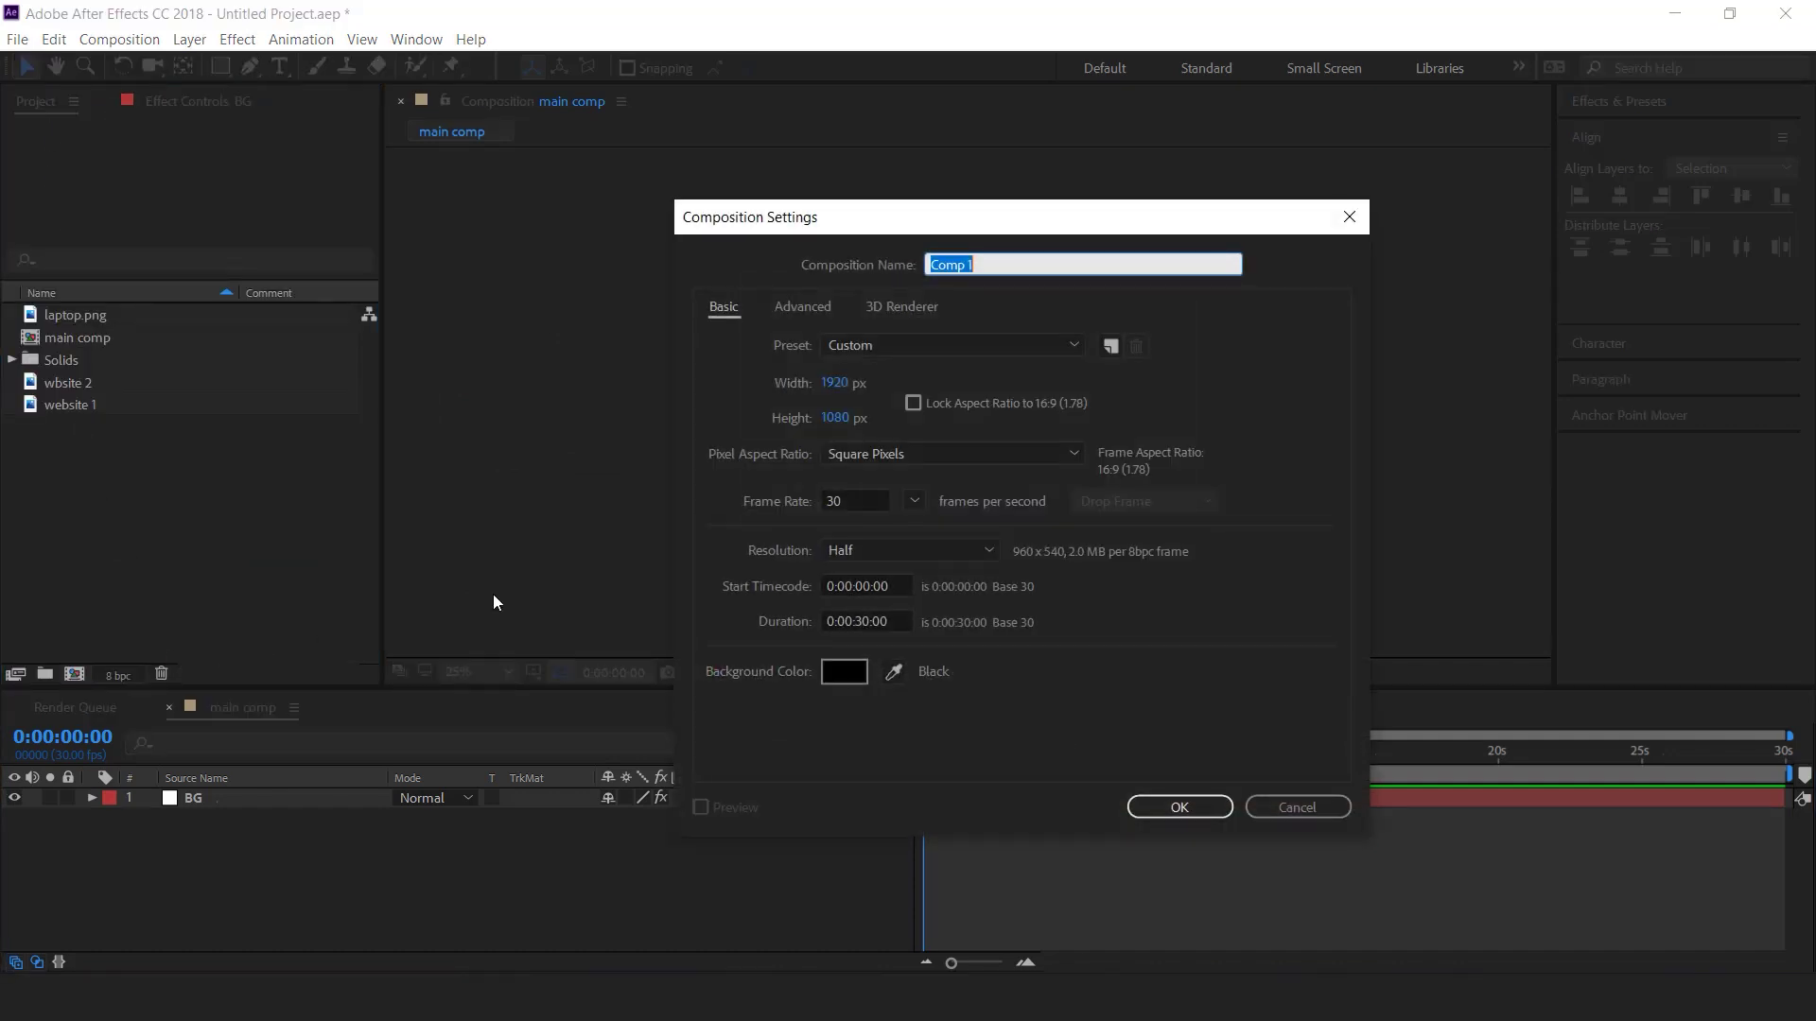
type("BG placeholder 1")
key("Return")
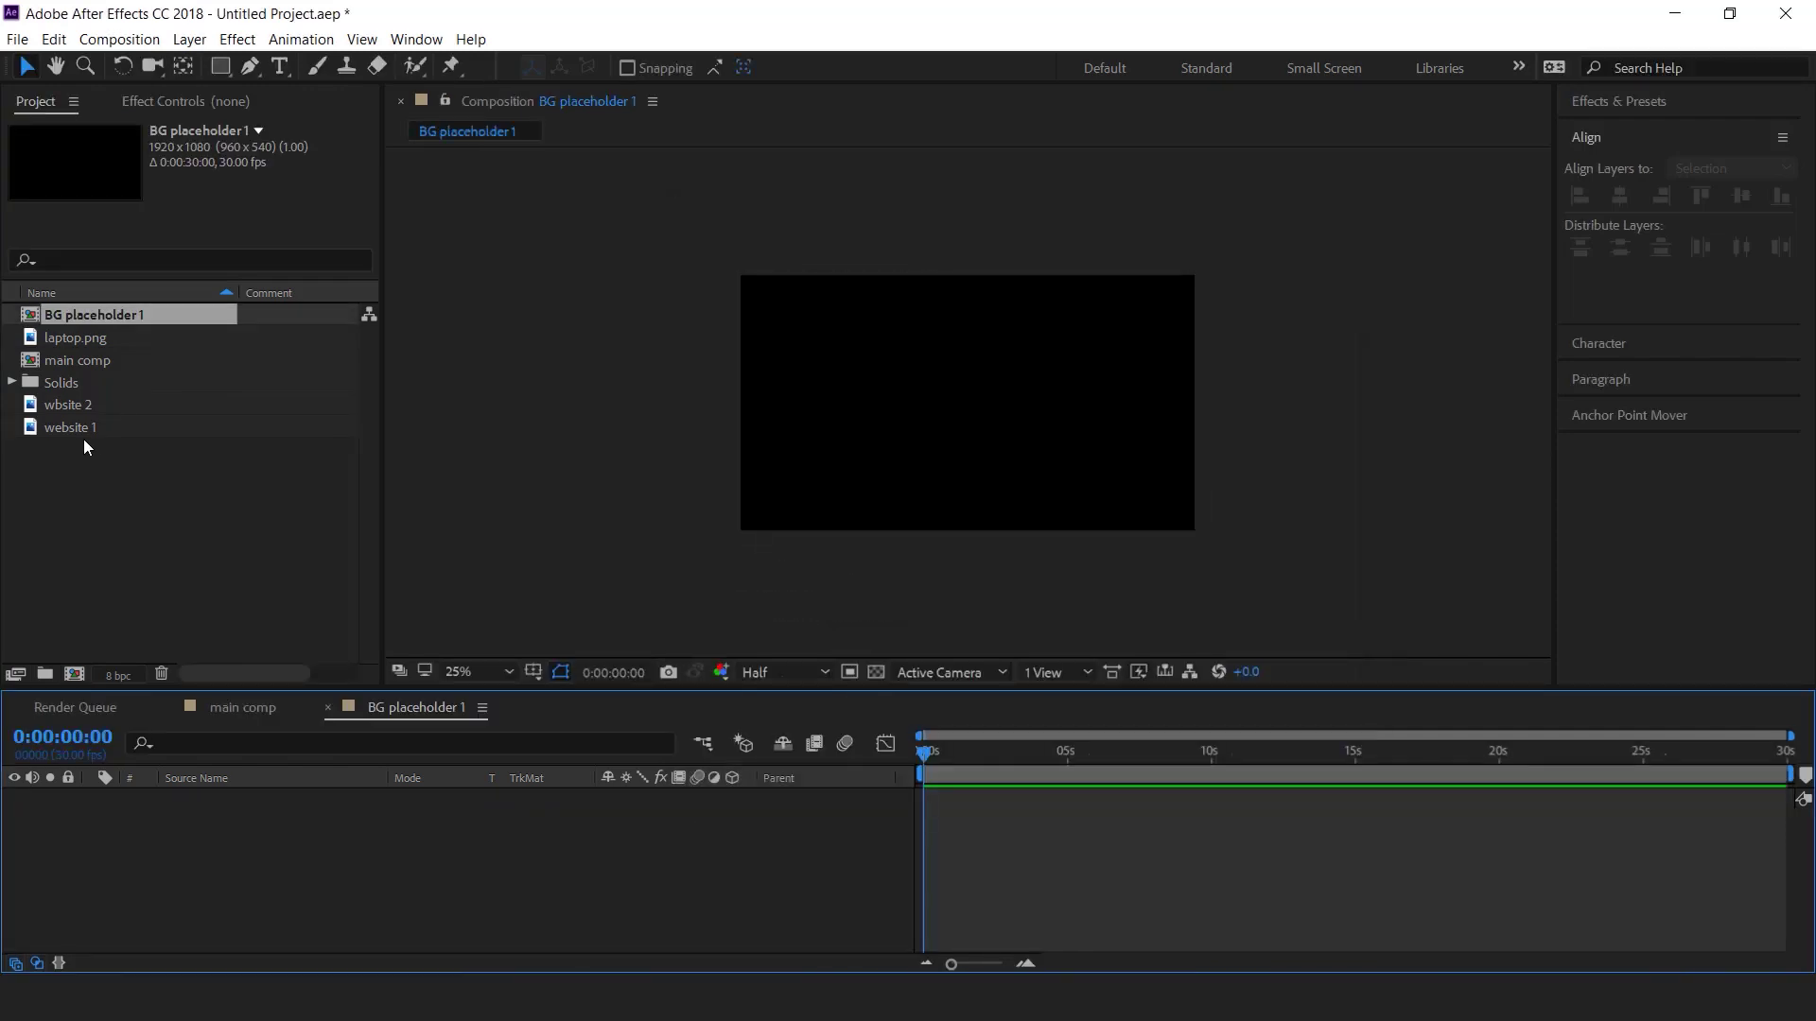
- Add the website 1 image to BG placeholder 1 and align it to the top of the composition
left_click(29, 430)
left_click_drag(65, 429, 342, 859)
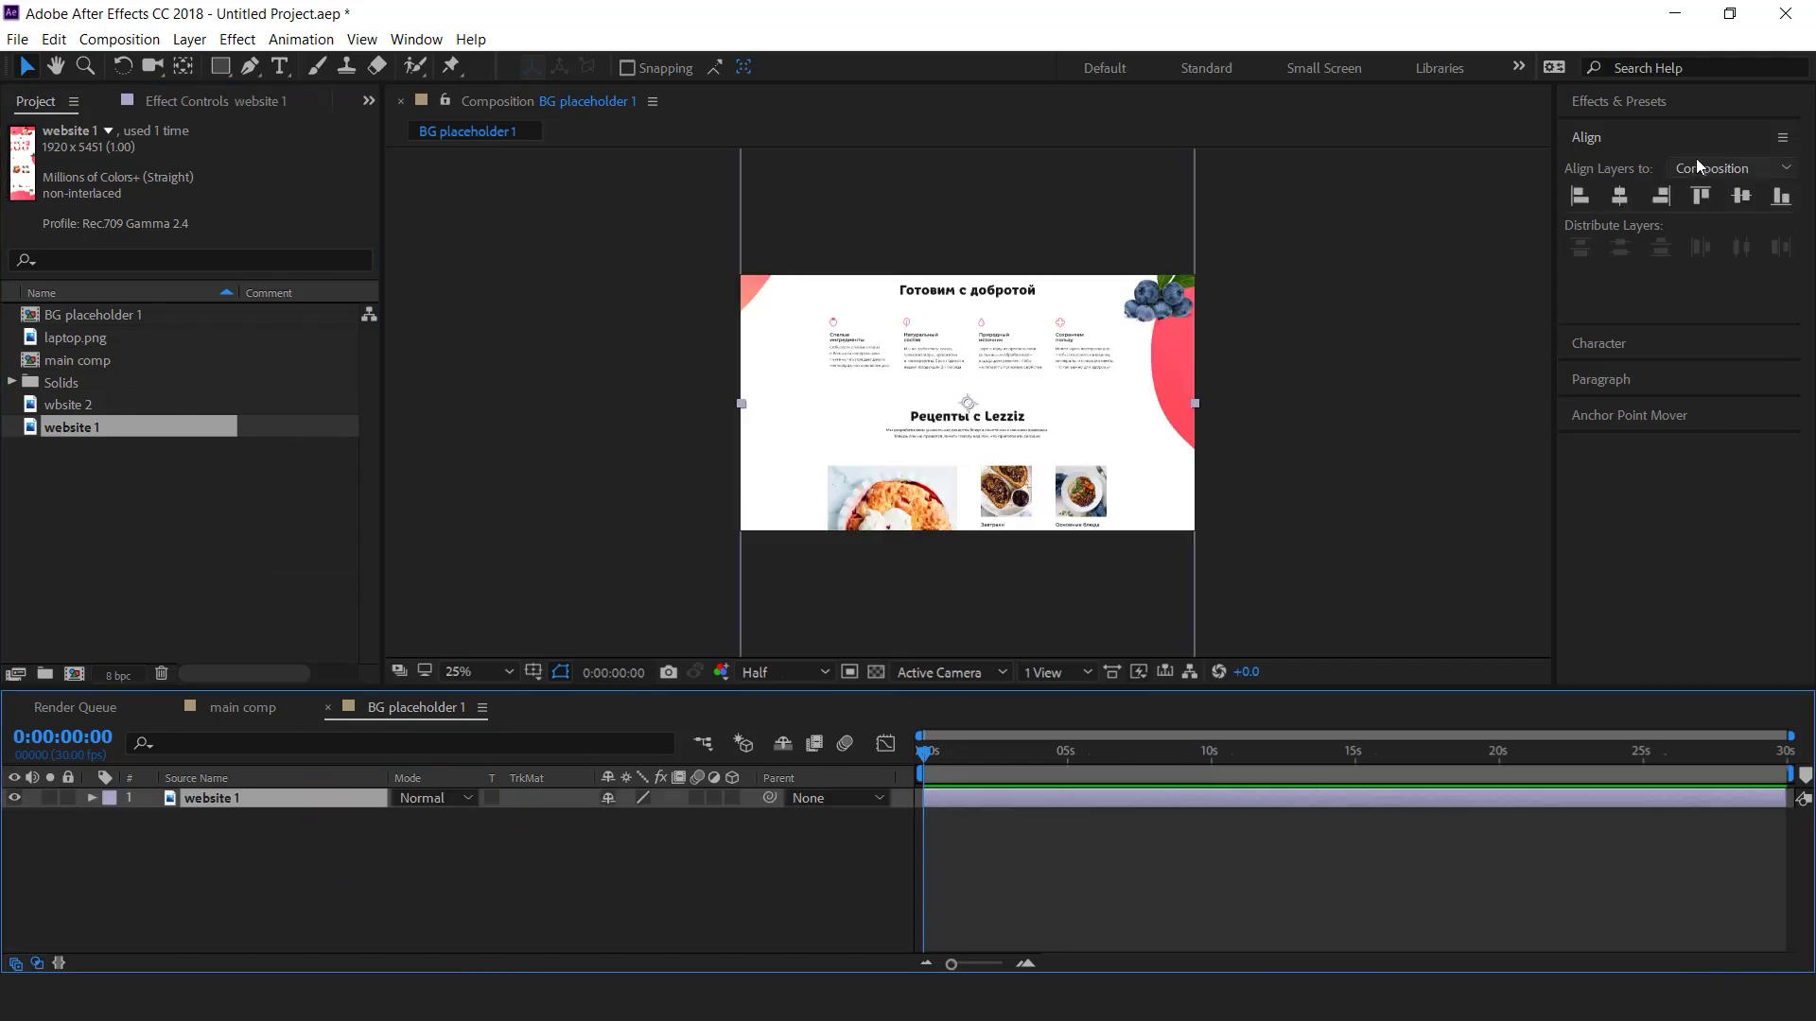
left_click(1700, 196)
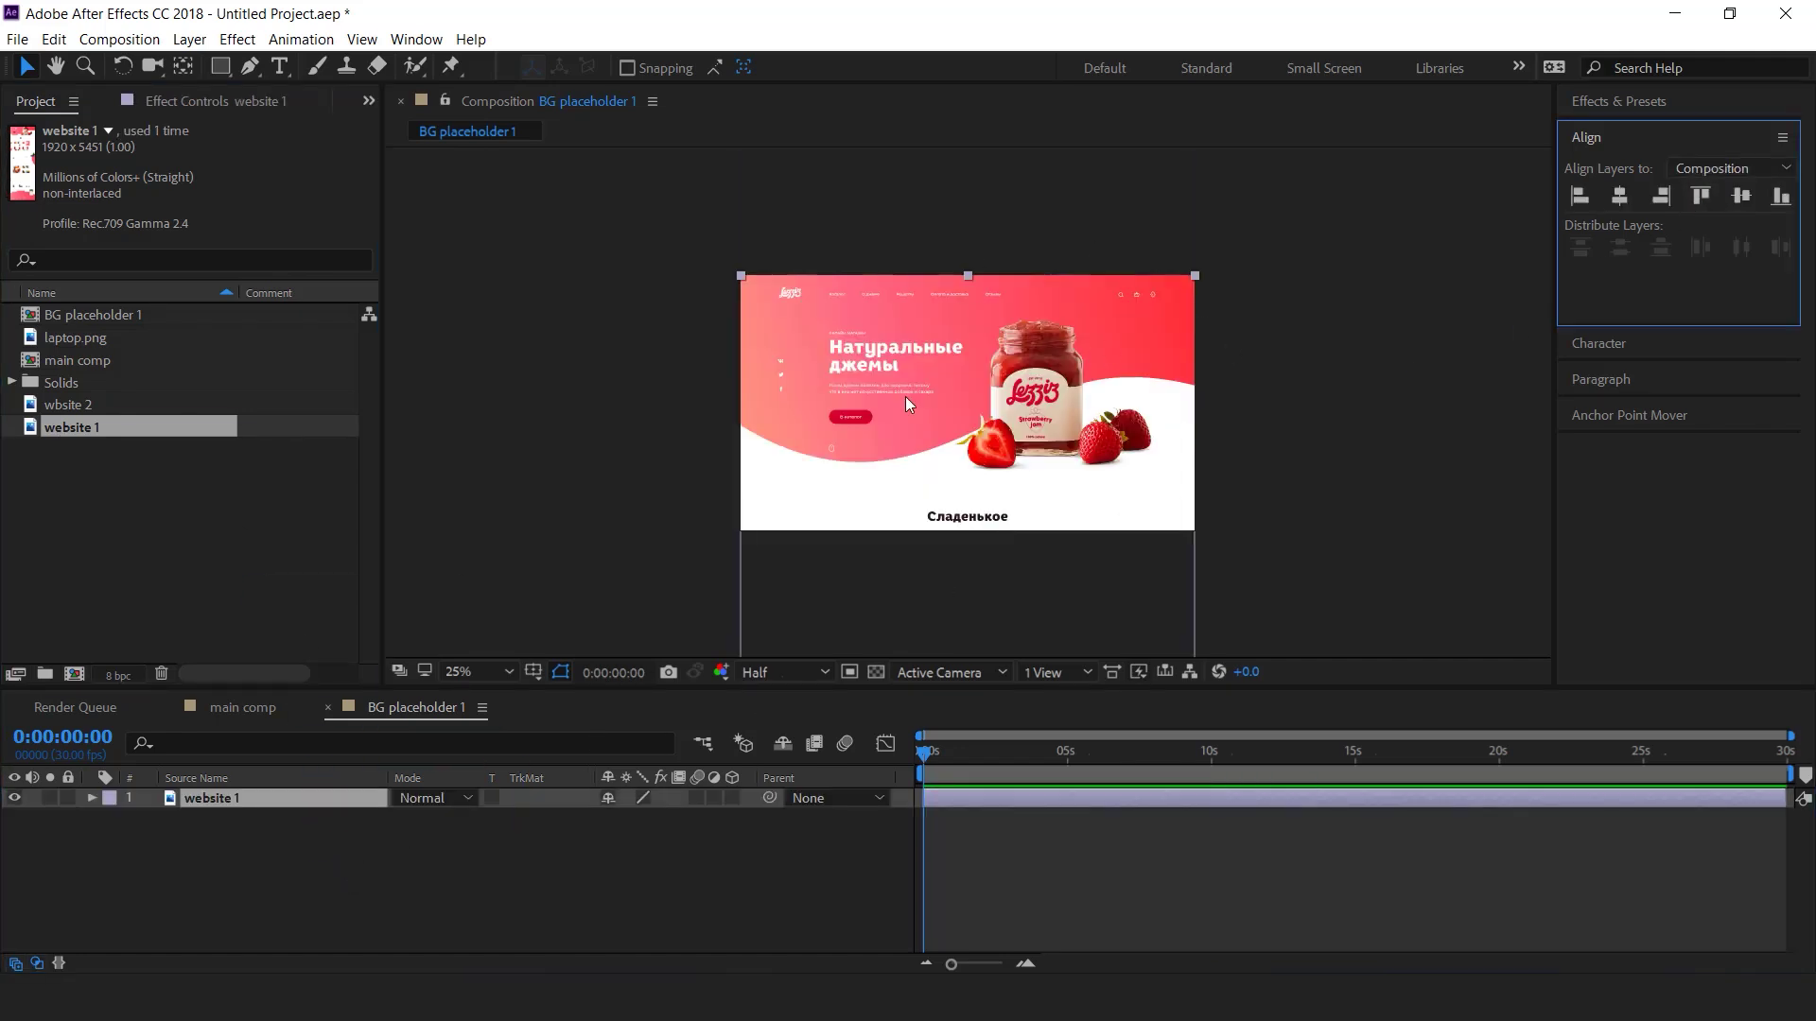
left_click(356, 922)
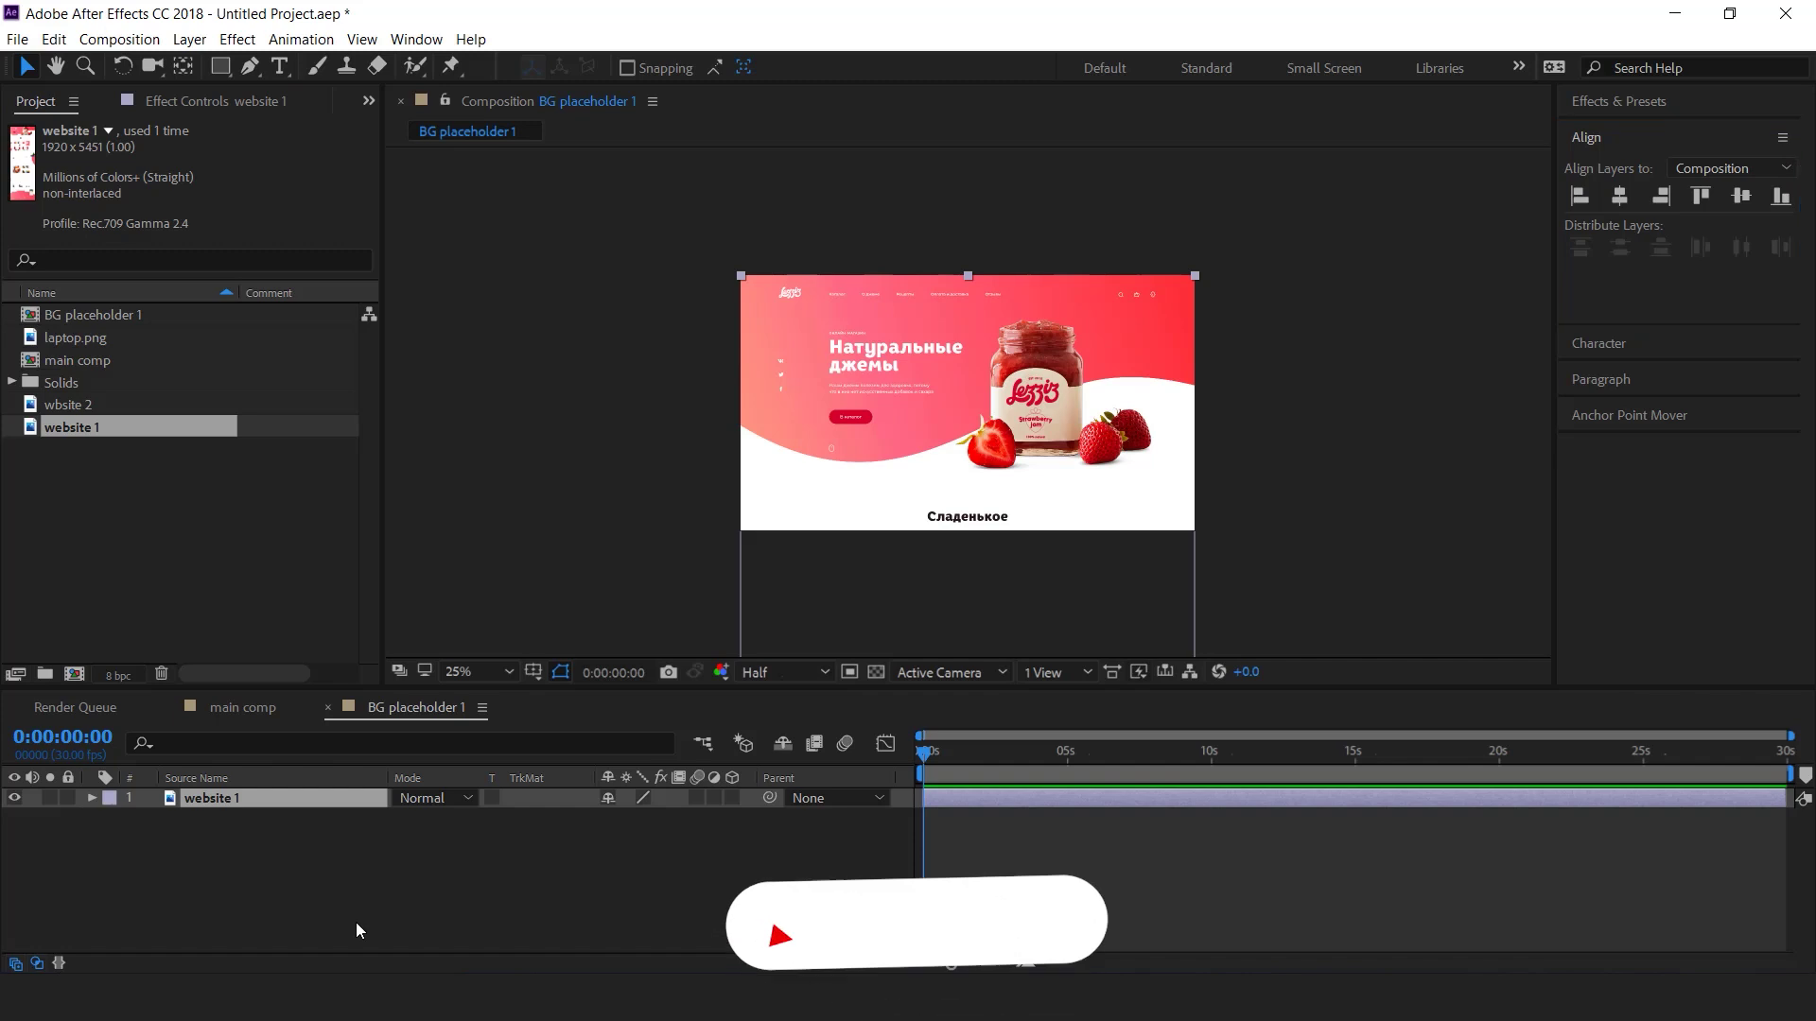
- Close BG placeholder 1 and place it as a layer above BG in main comp
left_click(329, 707)
left_click_drag(92, 314, 264, 793)
left_click(223, 531)
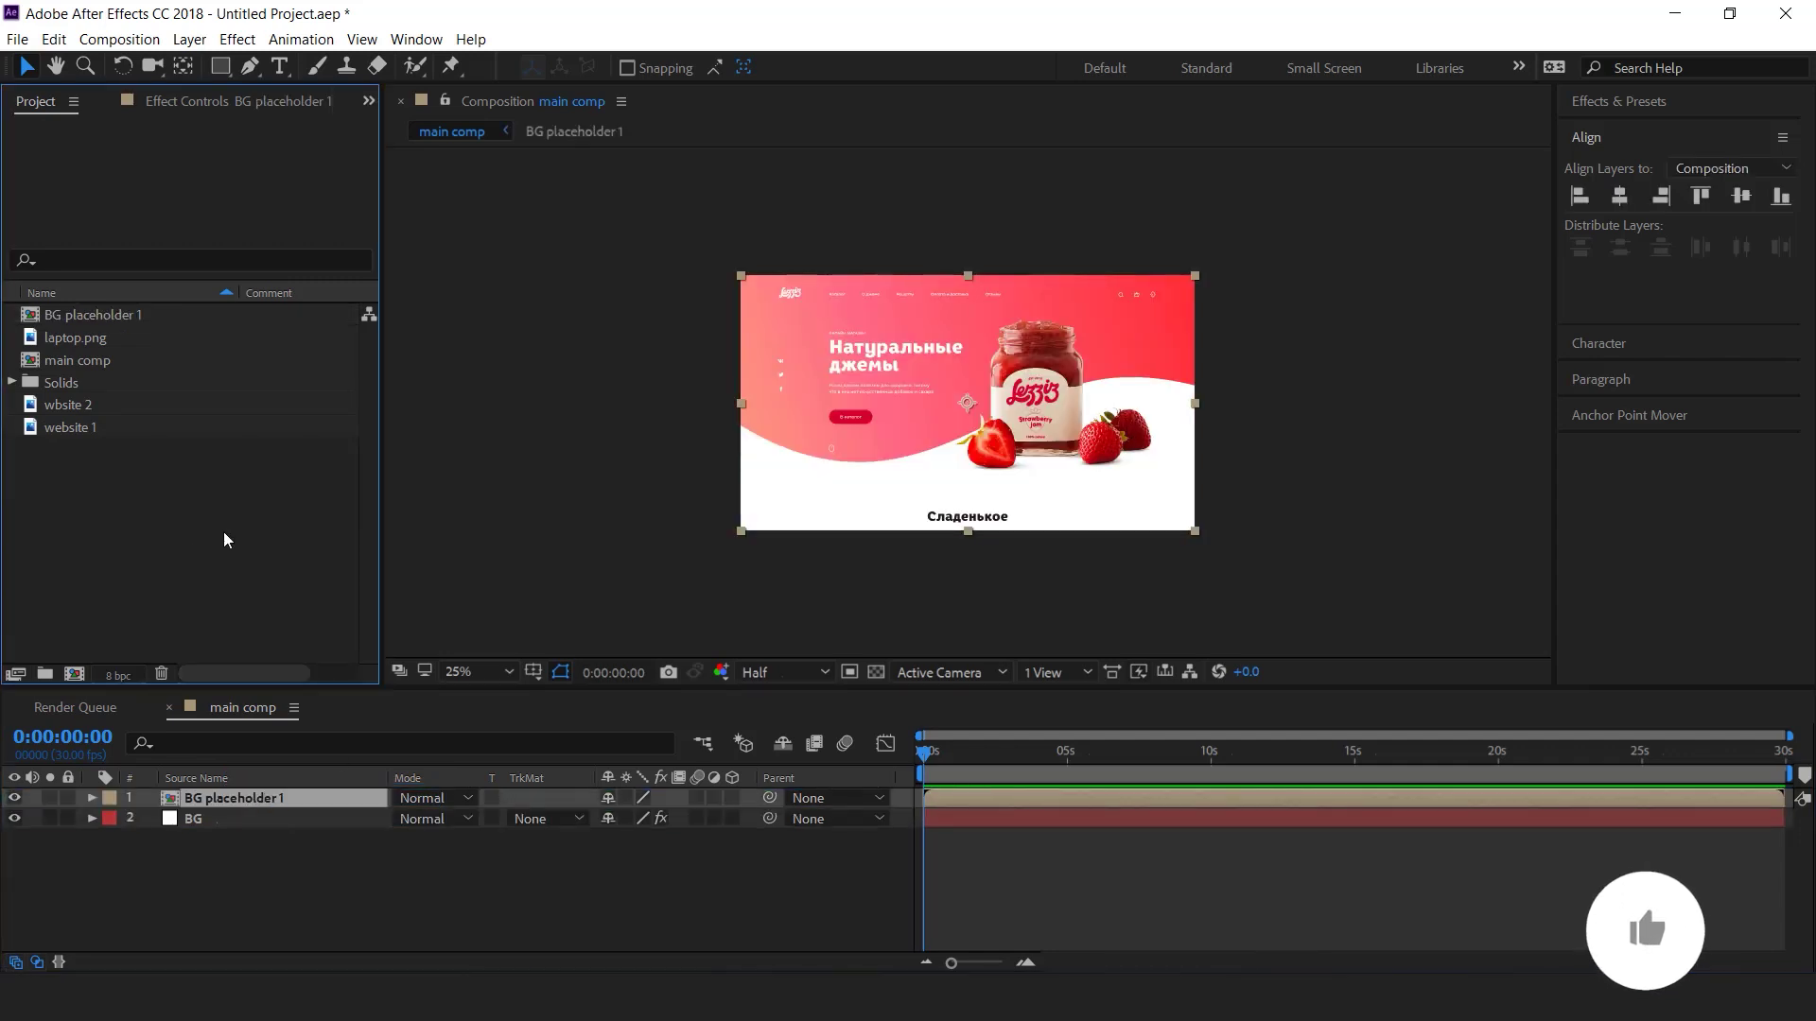
- Create a new 1920 x 1080, 30-second composition named "BG Animation 1"
left_click(74, 673)
type("BG Animation 1")
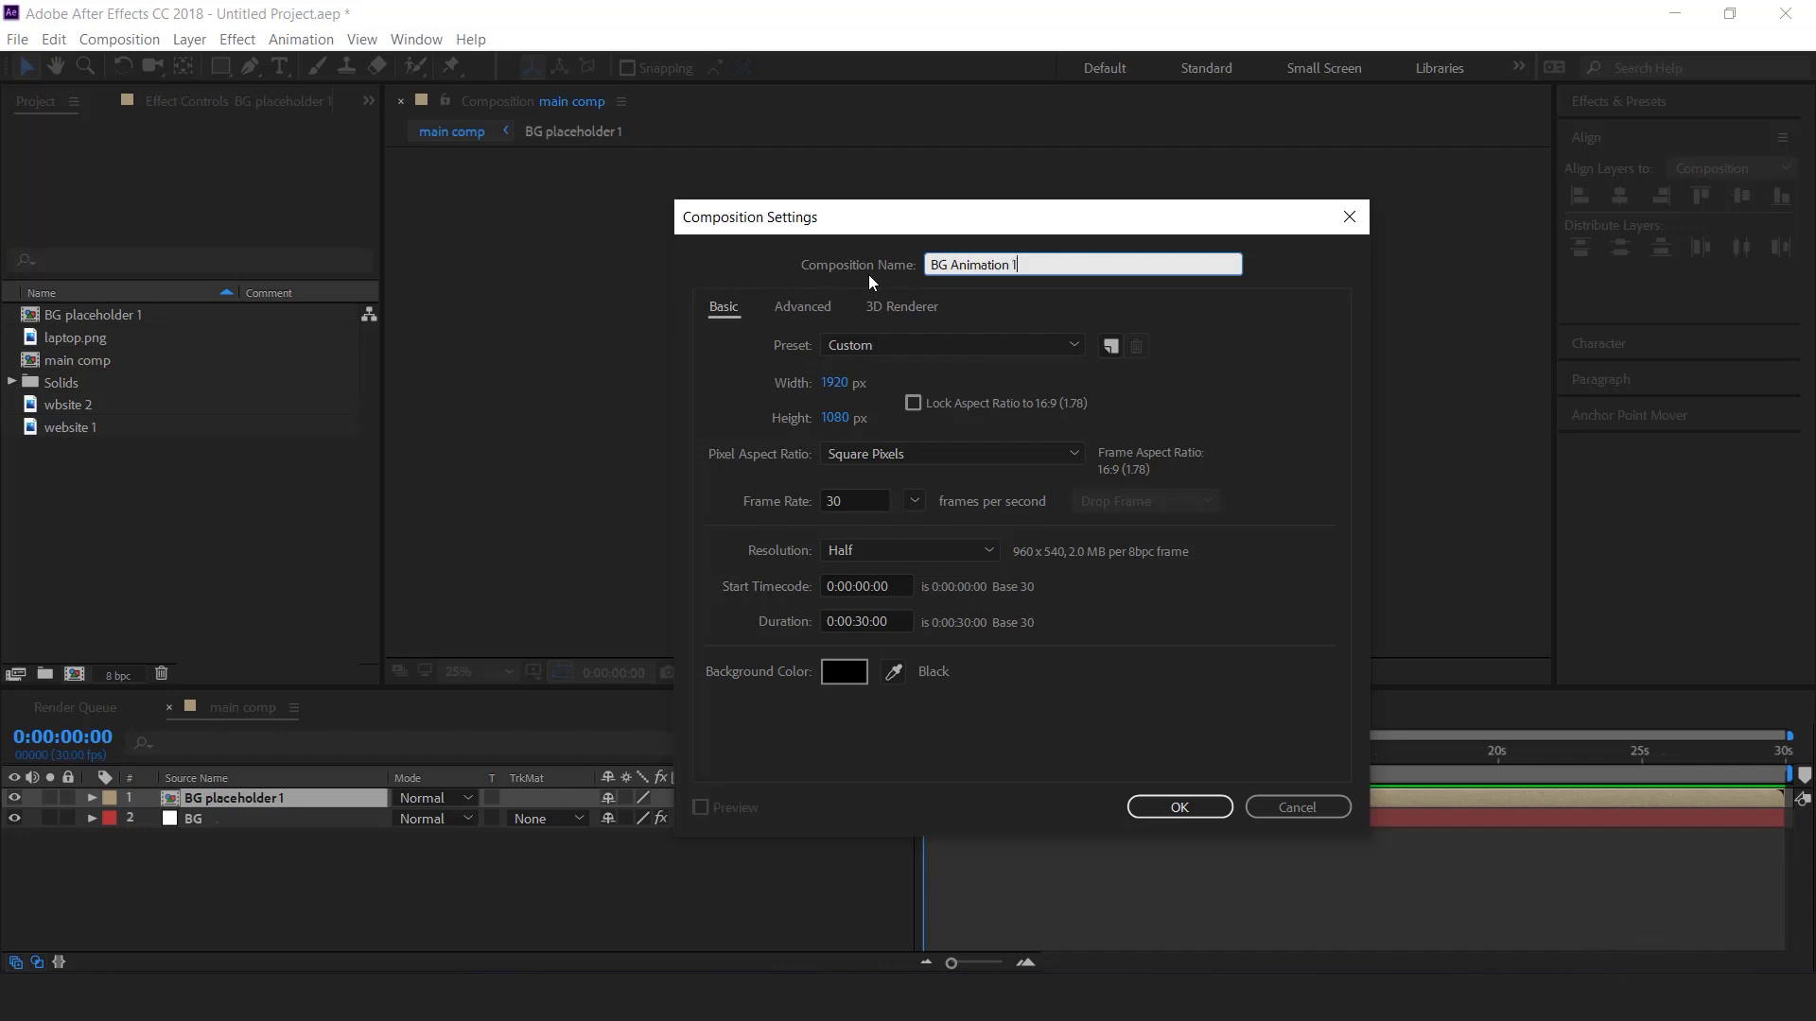
key("Return")
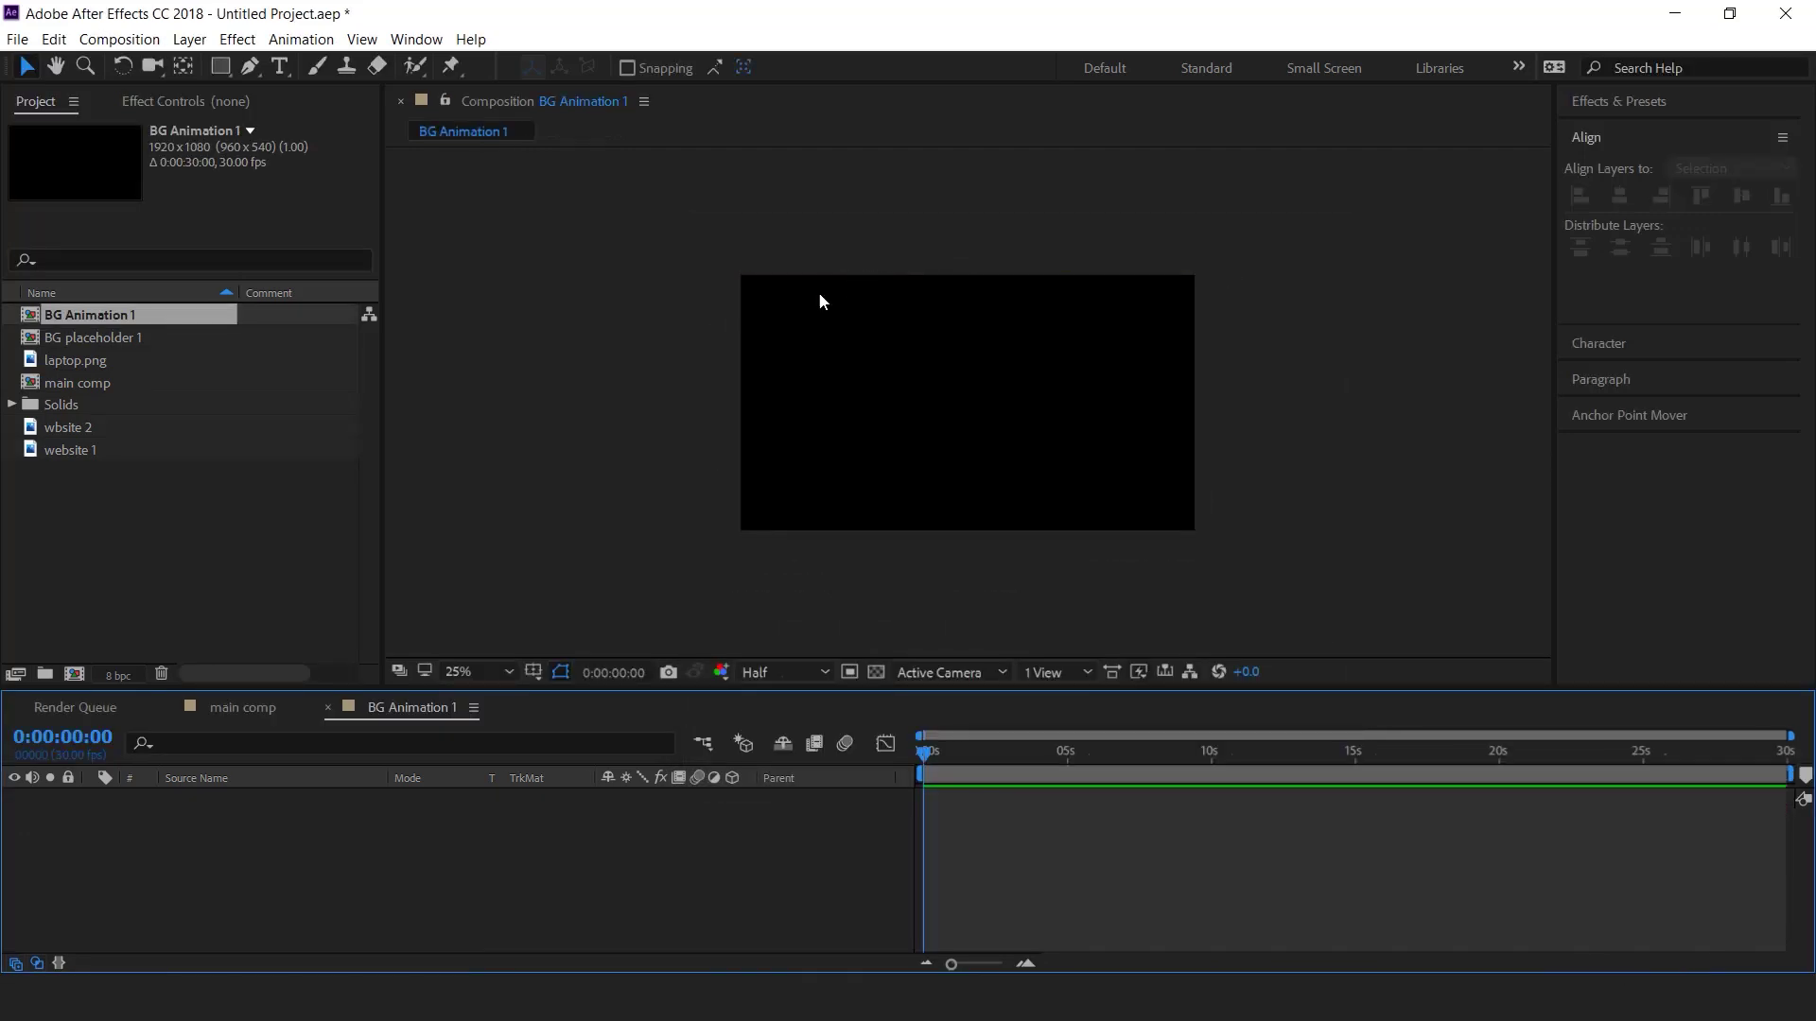
- Add a white 1920 x 1080 solid layer to BG Animation 1
right_click(608, 839)
mouse_move(736, 609)
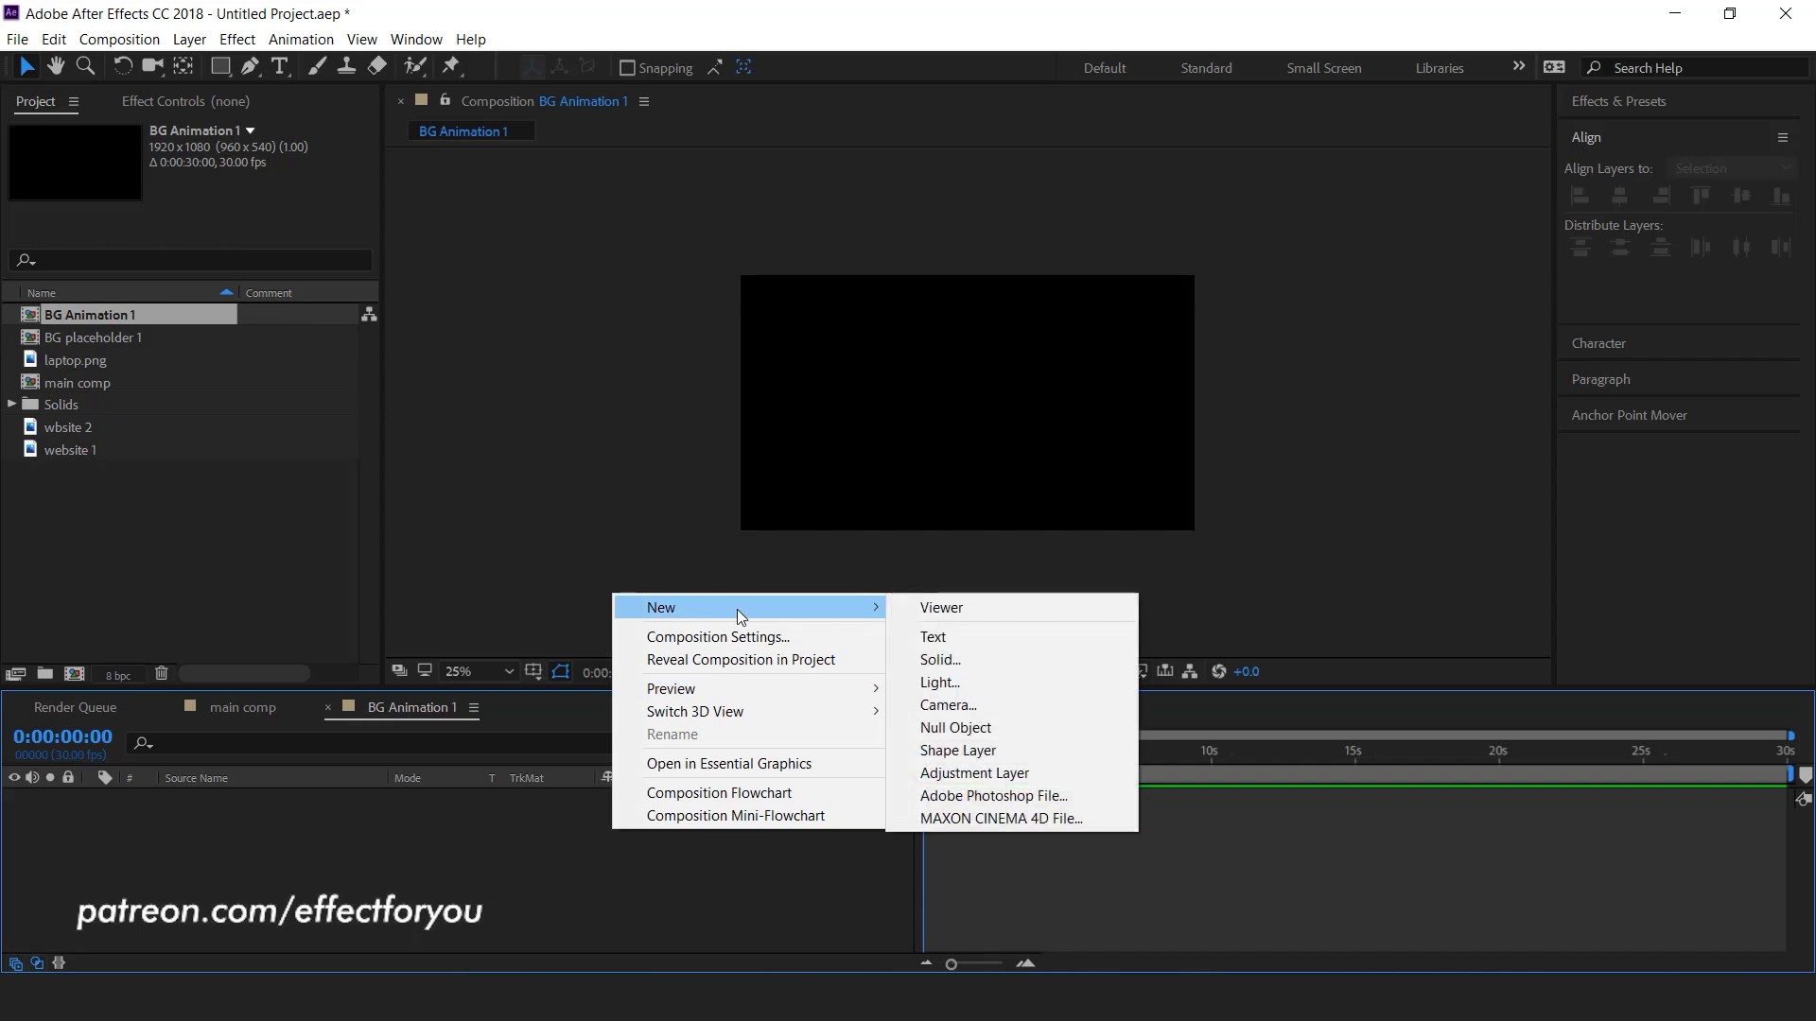
left_click(1000, 665)
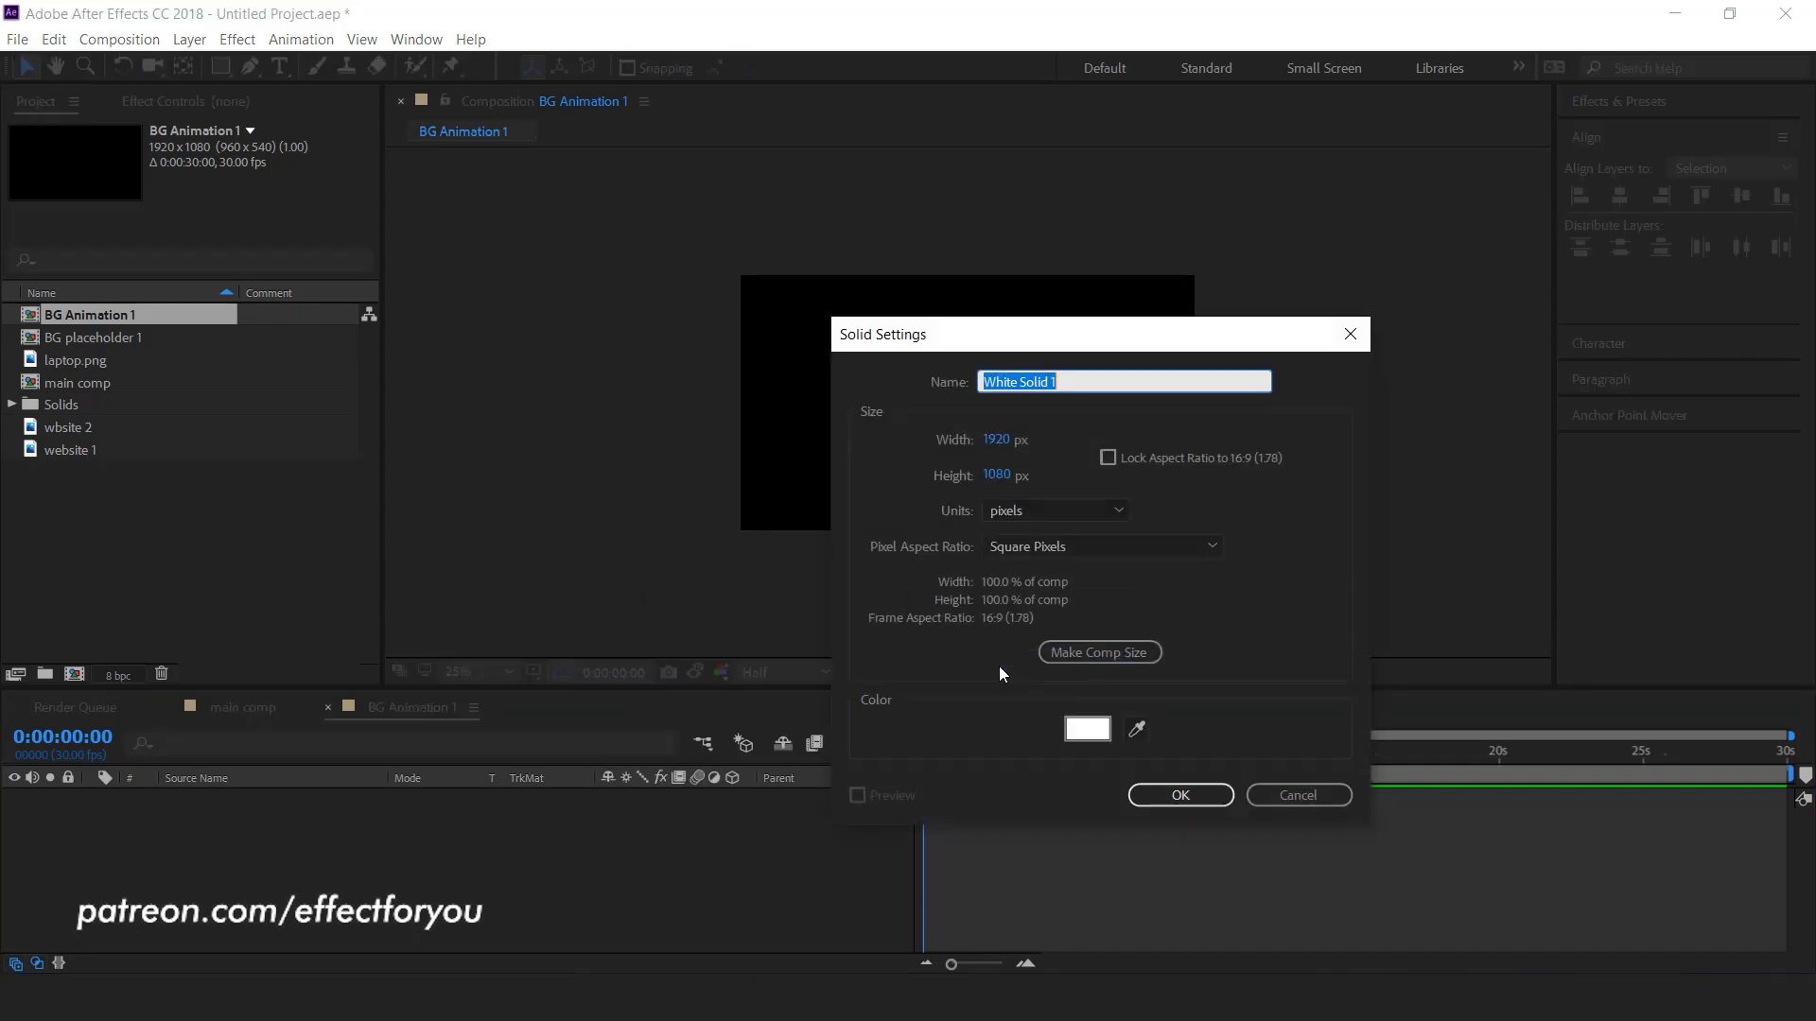
left_click(1188, 797)
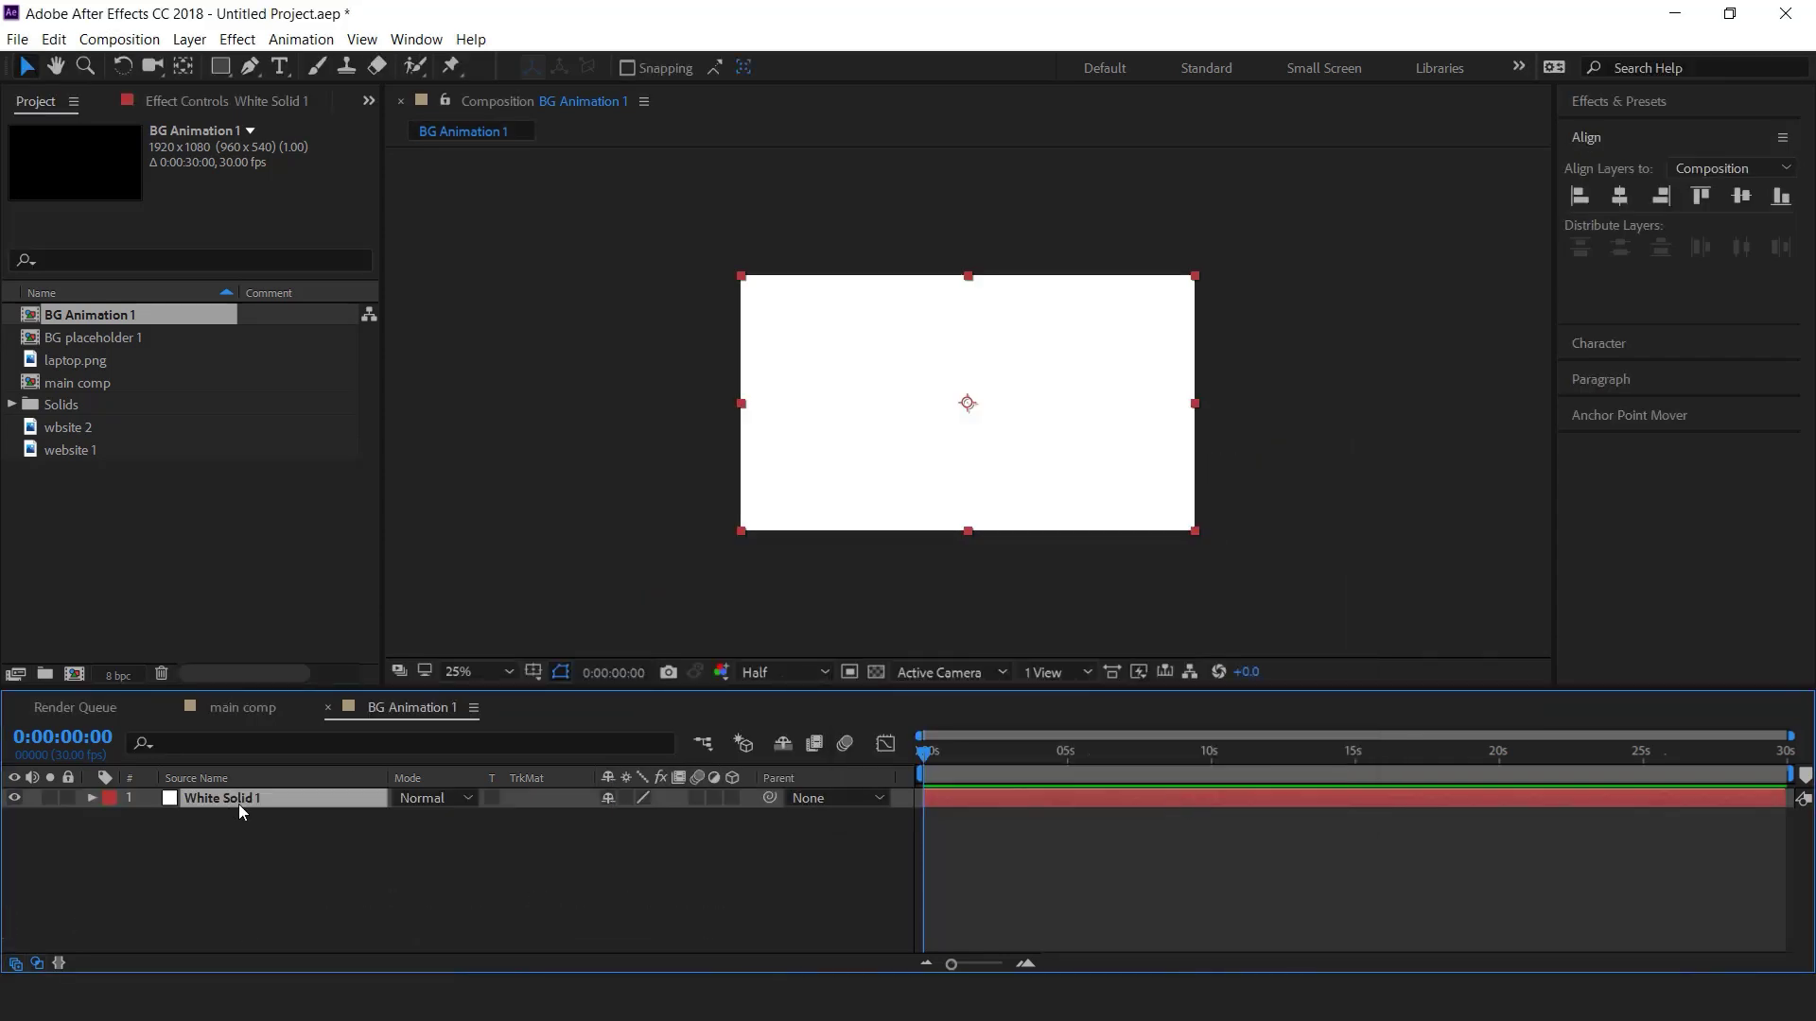
- Apply the Fractal Noise effect to the white solid
key("ctrl+space")
type("fra")
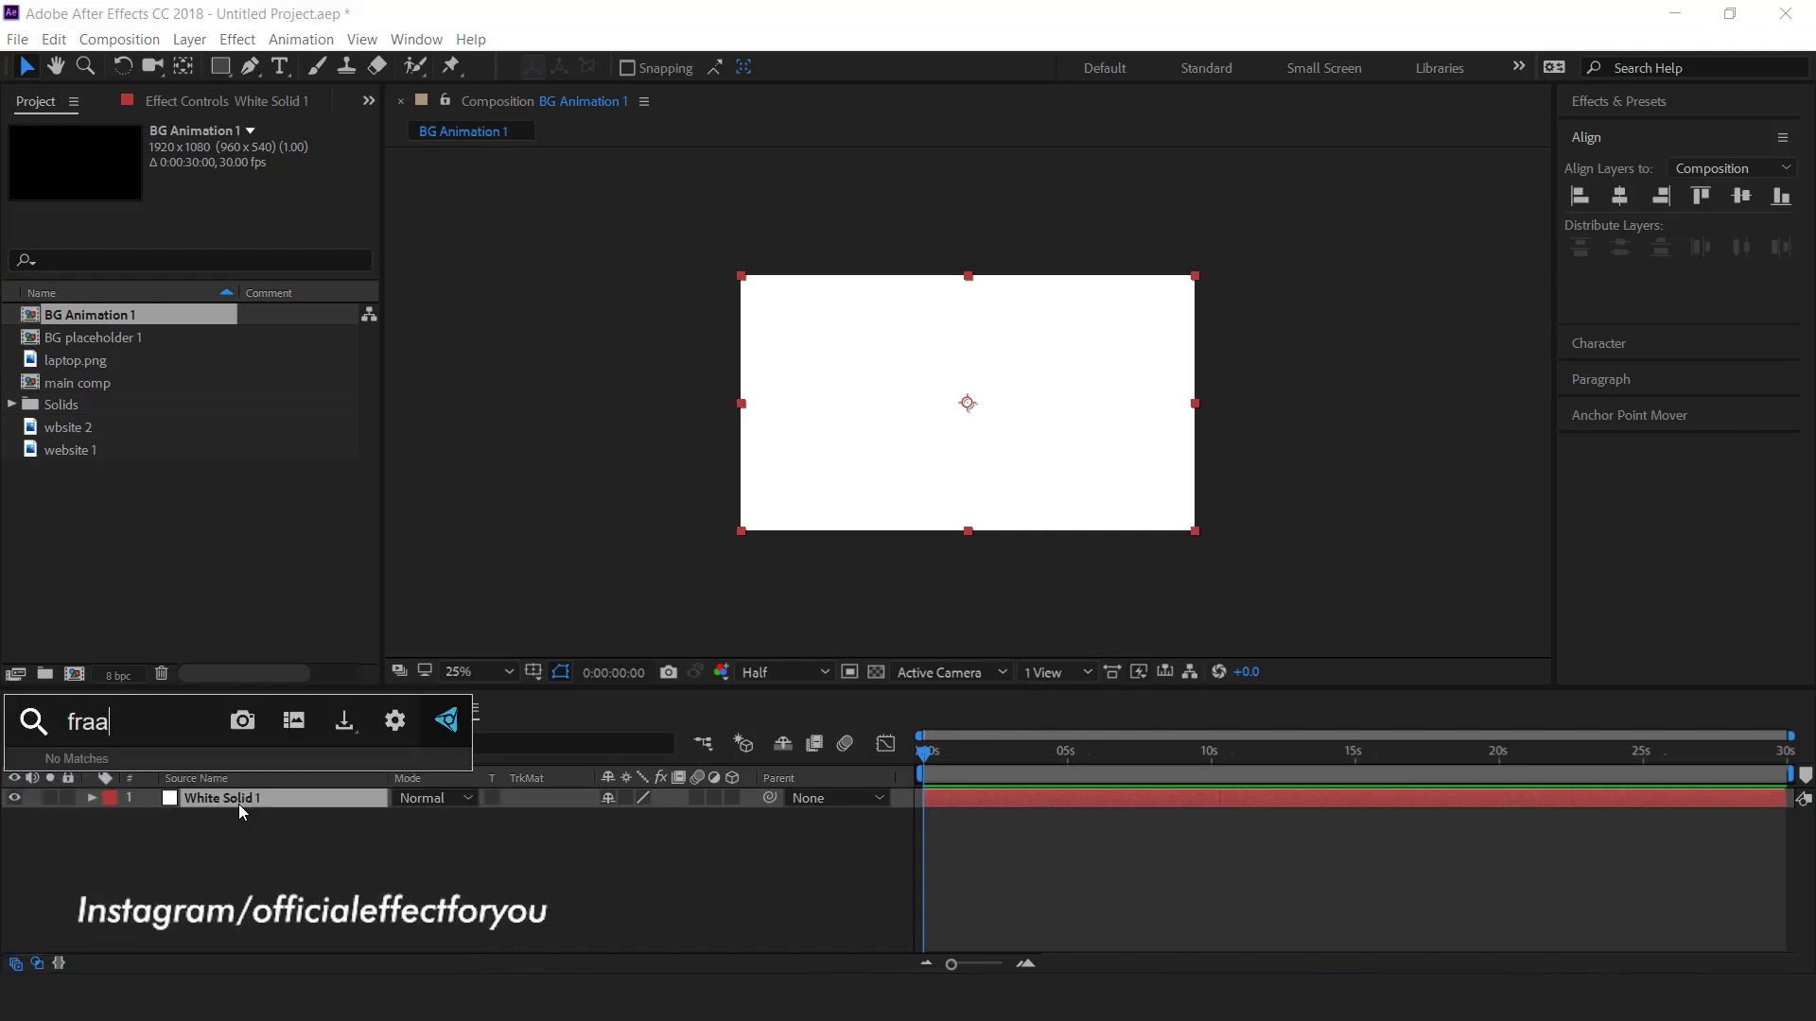
key("Down")
key("Return")
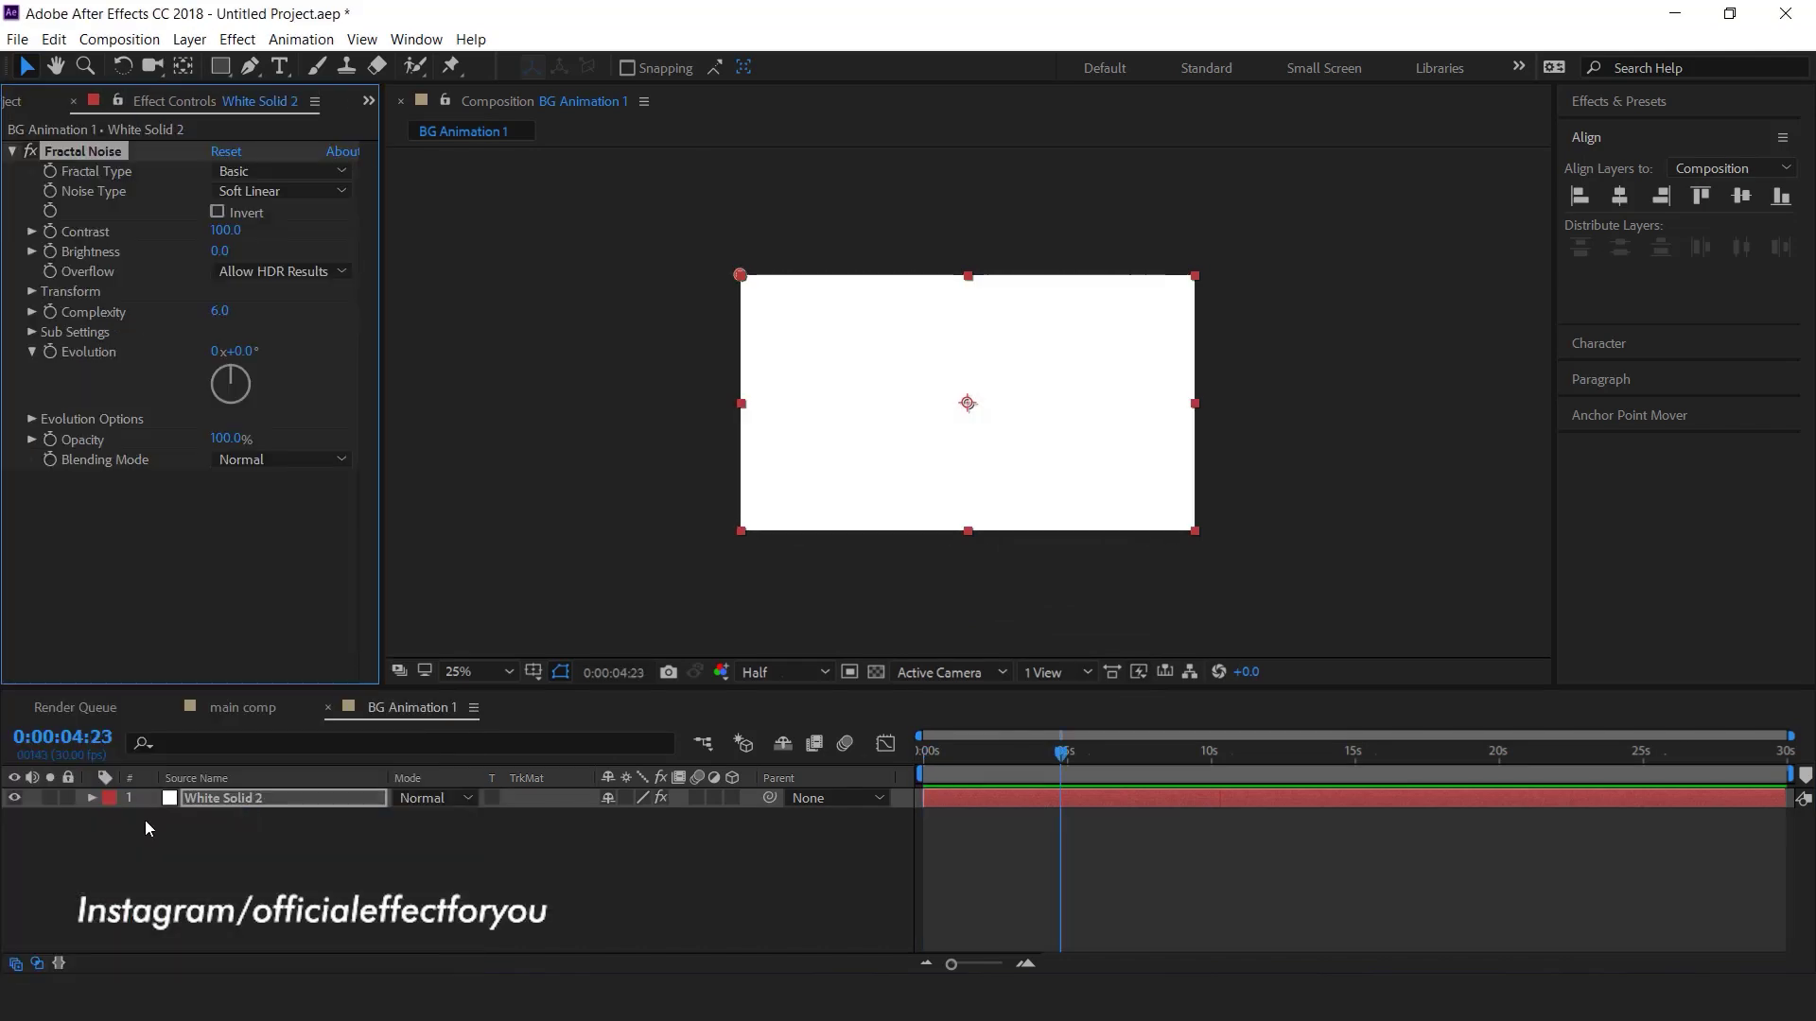
- Set the Fractal Noise contrast to 157, brightness to -57, scale to 1200 and complexity to 1
left_click_drag(225, 230, 171, 251)
left_click(32, 291)
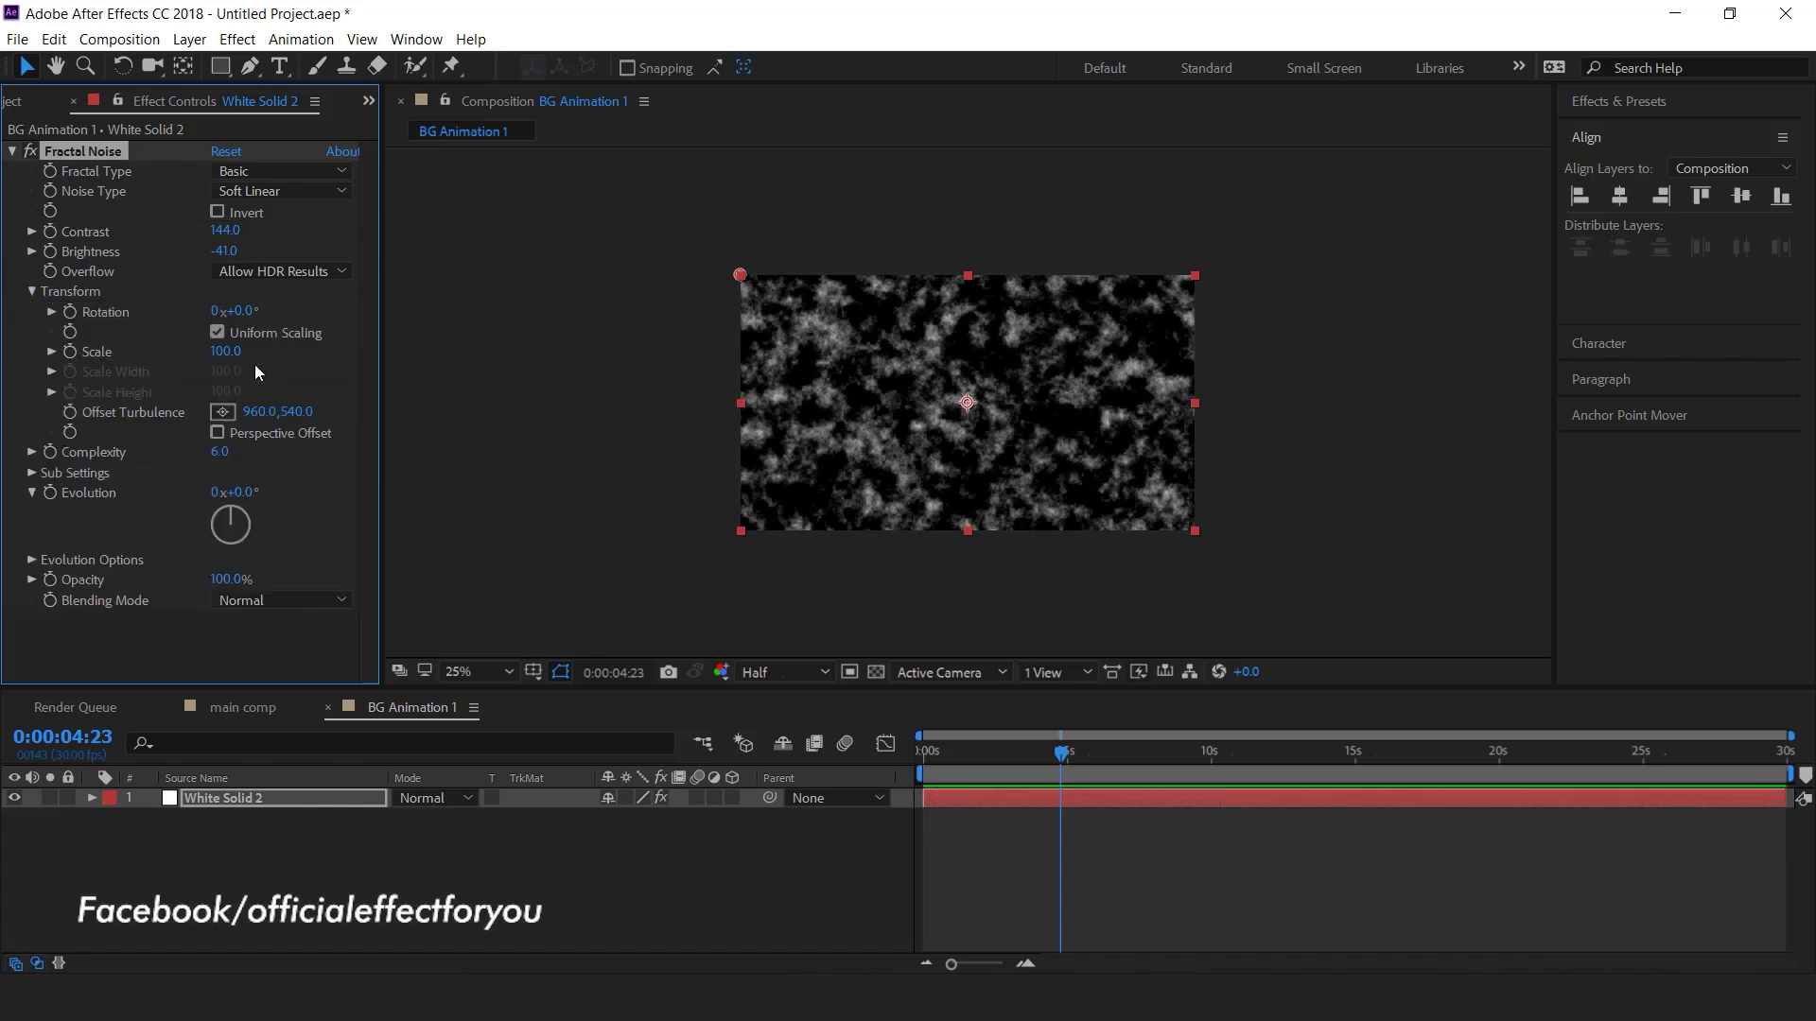
left_click(231, 352)
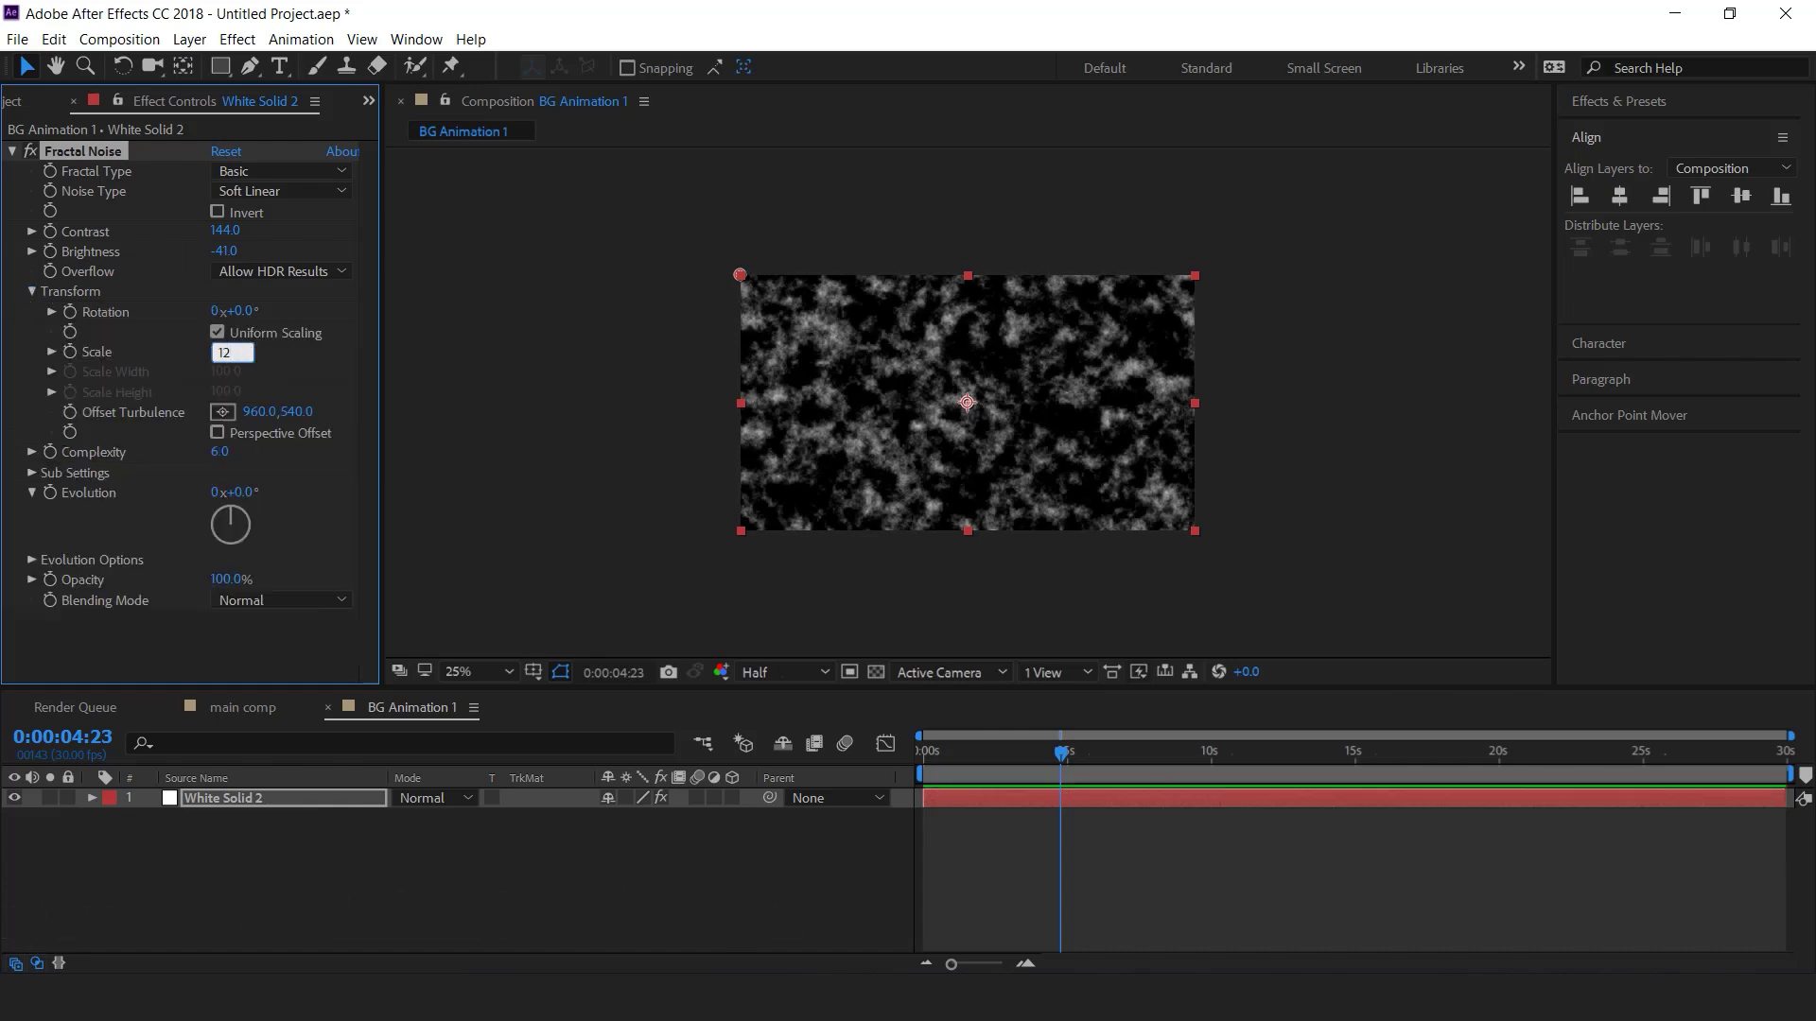
key("Return")
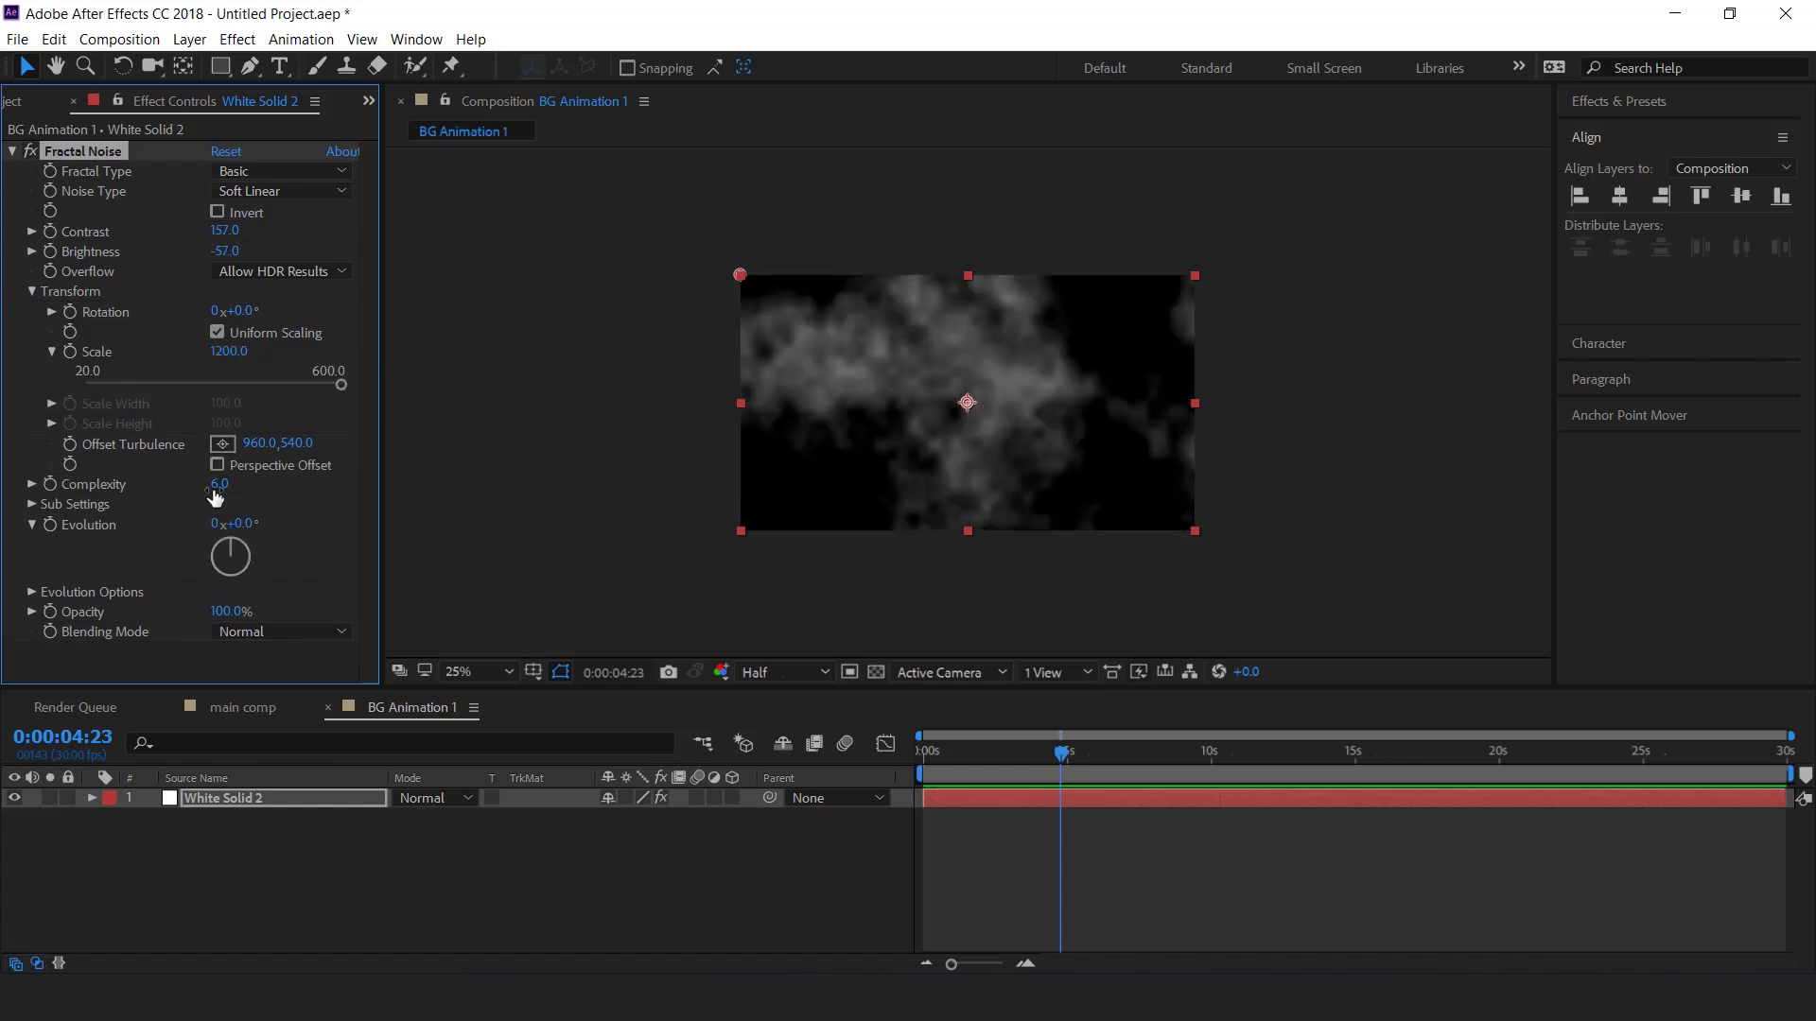
left_click(220, 485)
key("Return")
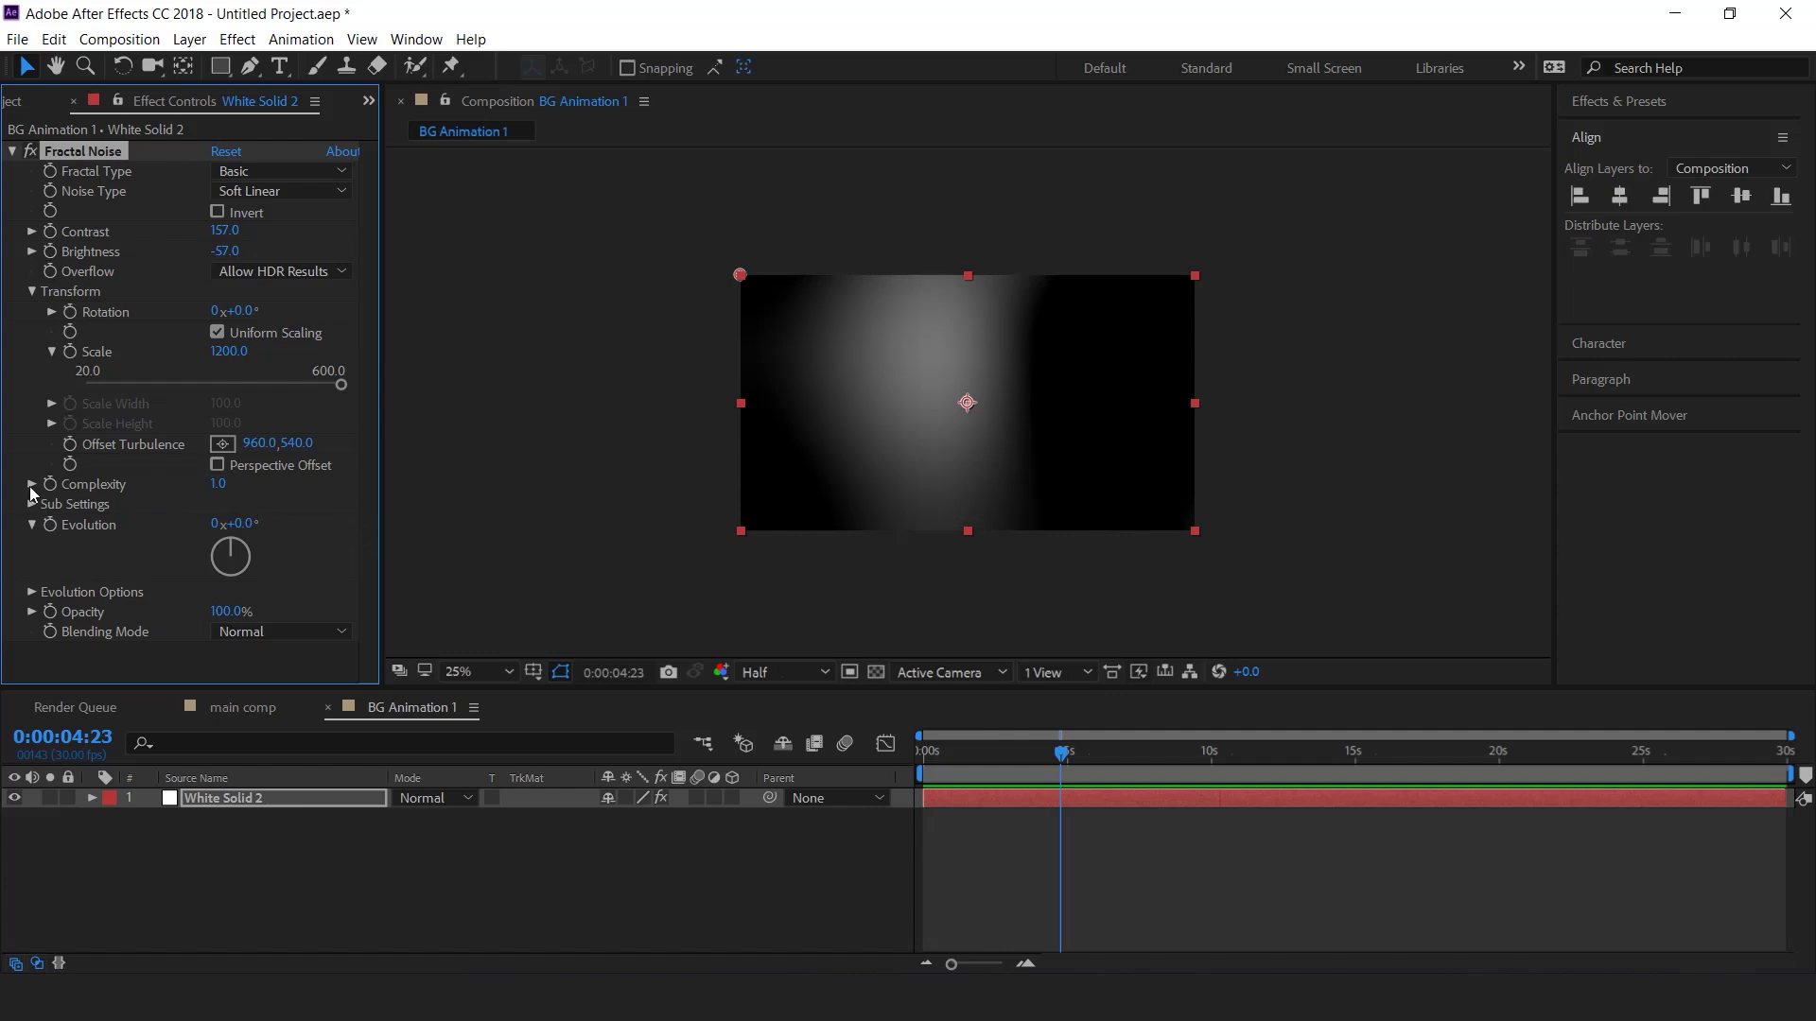
- Animate the Fractal Noise complexity with a keyframe of 1.0 at 0 seconds and a changed value at 10 seconds
left_click_drag(1062, 754, 887, 755)
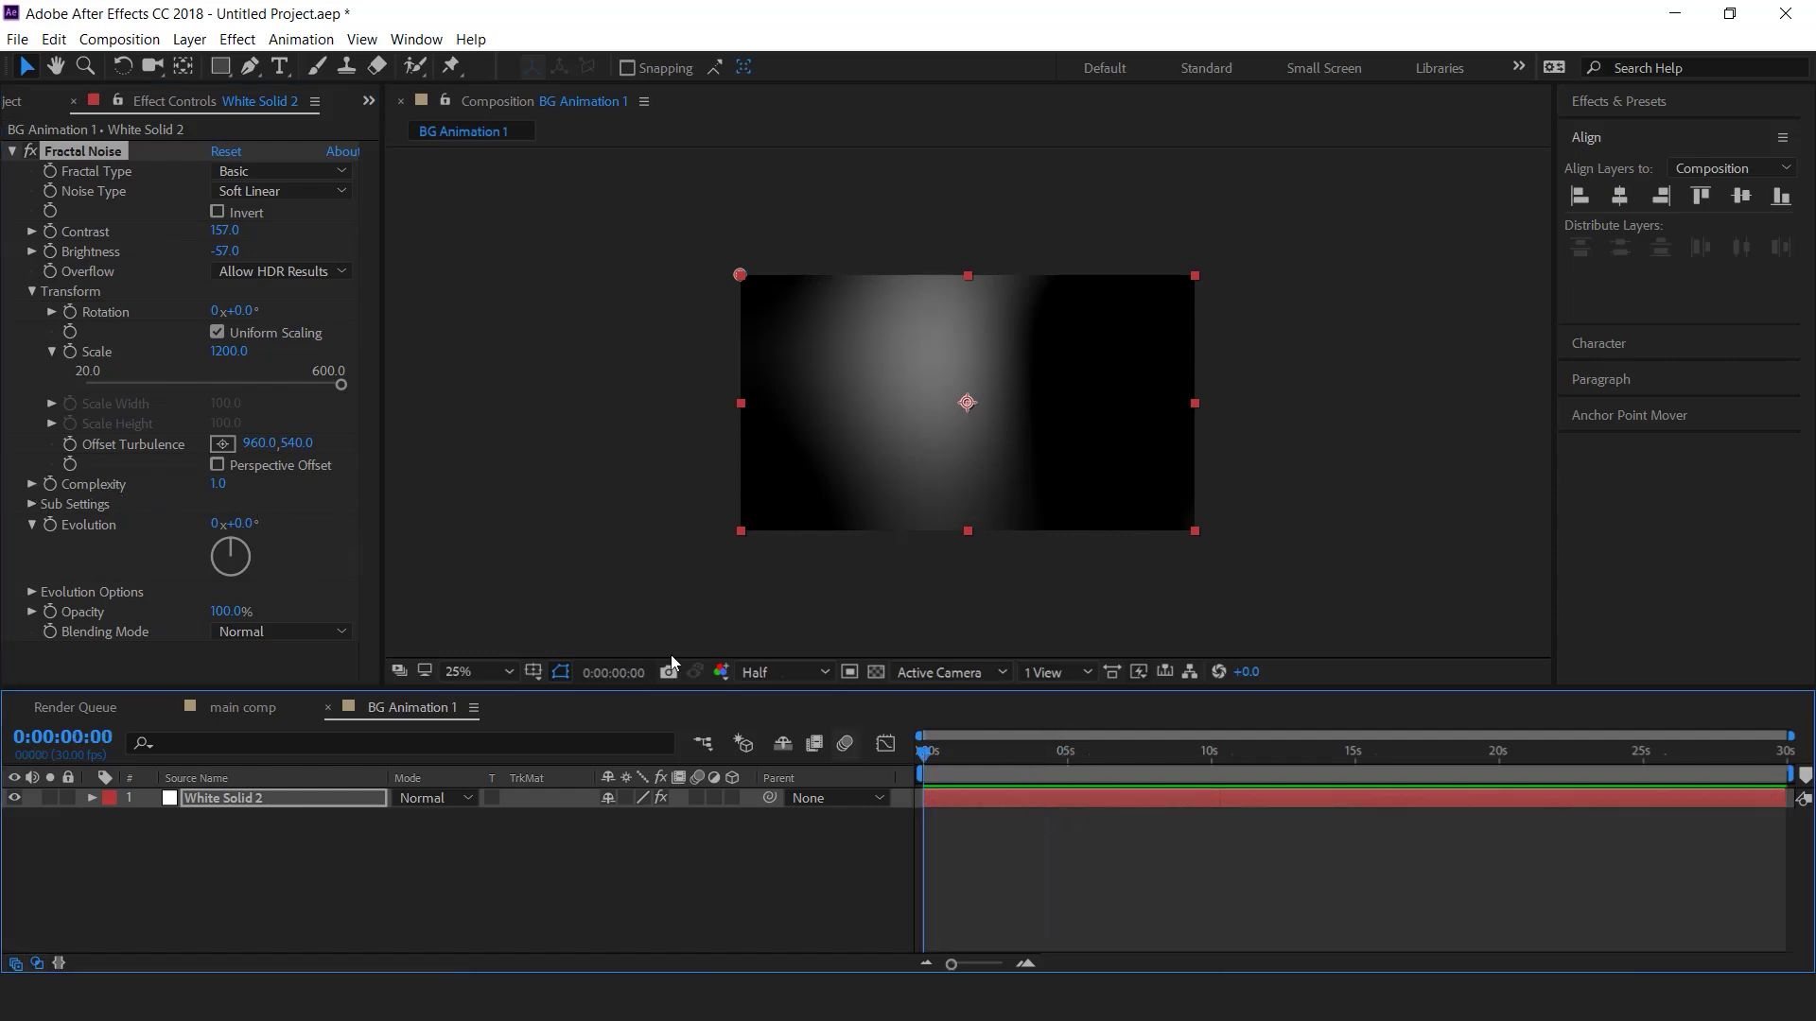
left_click(49, 484)
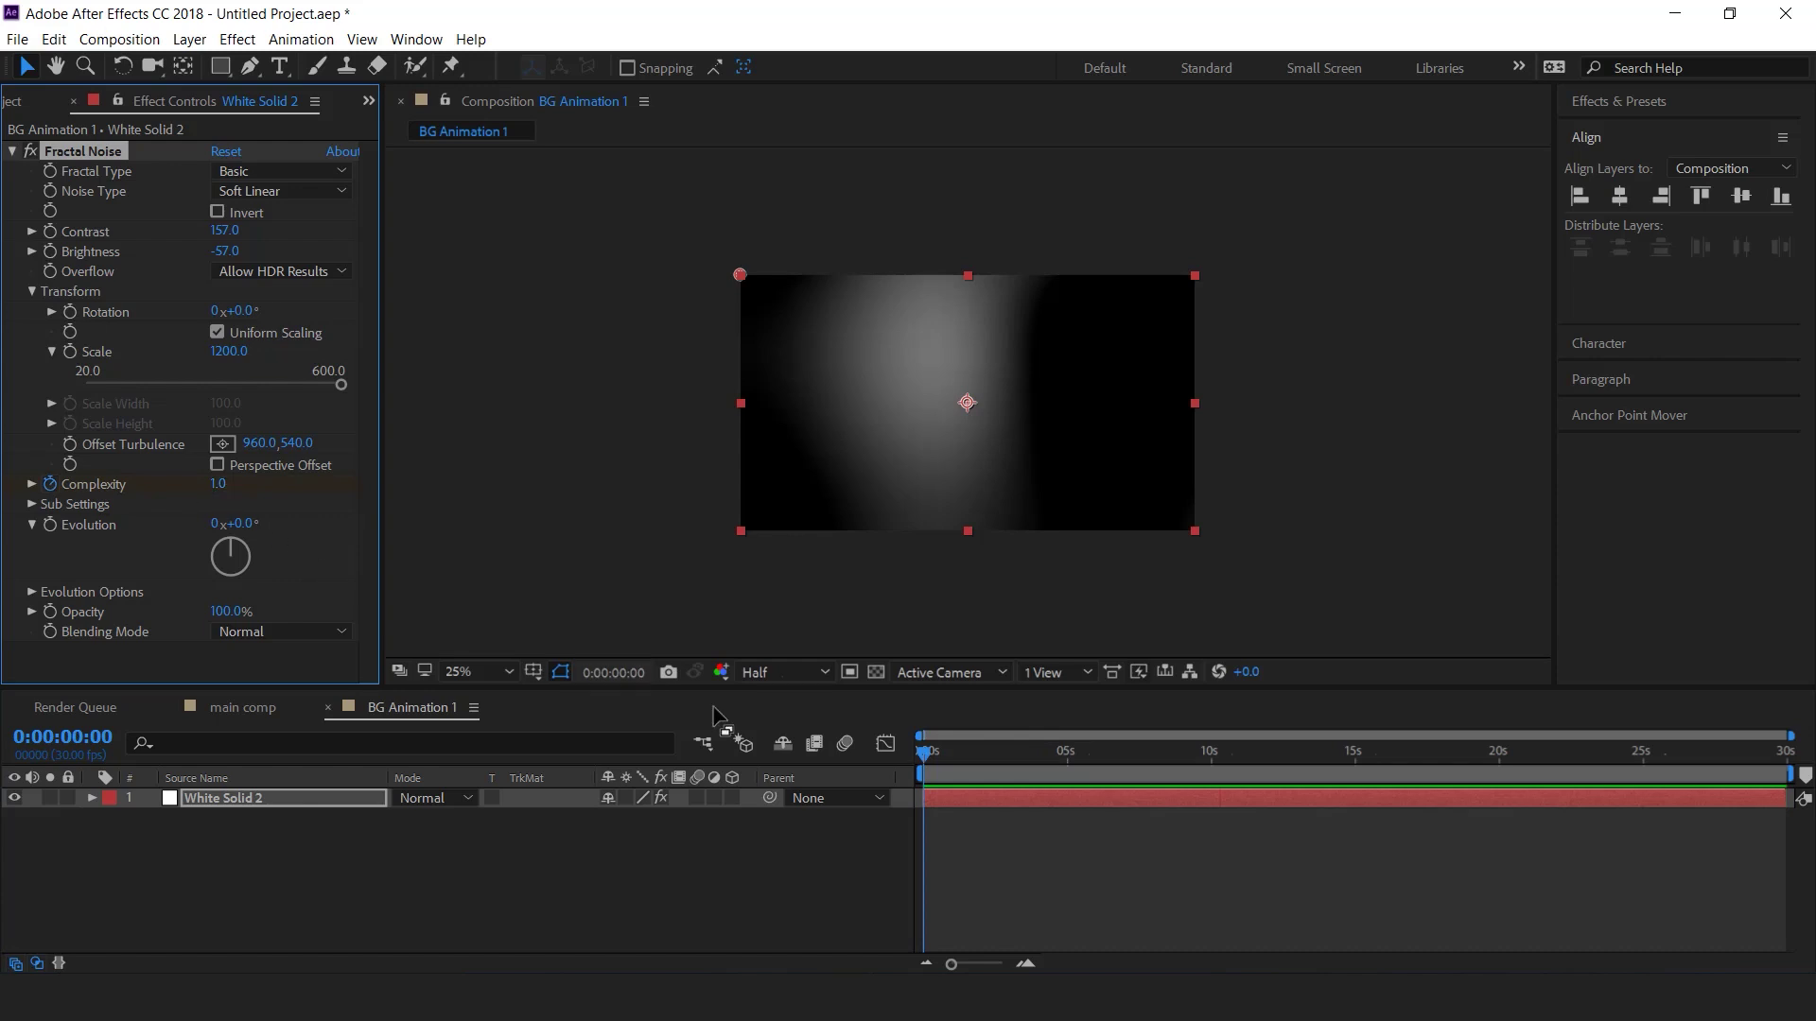
left_click_drag(1057, 763, 1210, 773)
left_click(219, 487)
key("Return")
- Animate the Fractal Noise evolution from 0x+136° at 0 seconds to 1x+60° at 0:00:04:01
left_click_drag(939, 759, 882, 783)
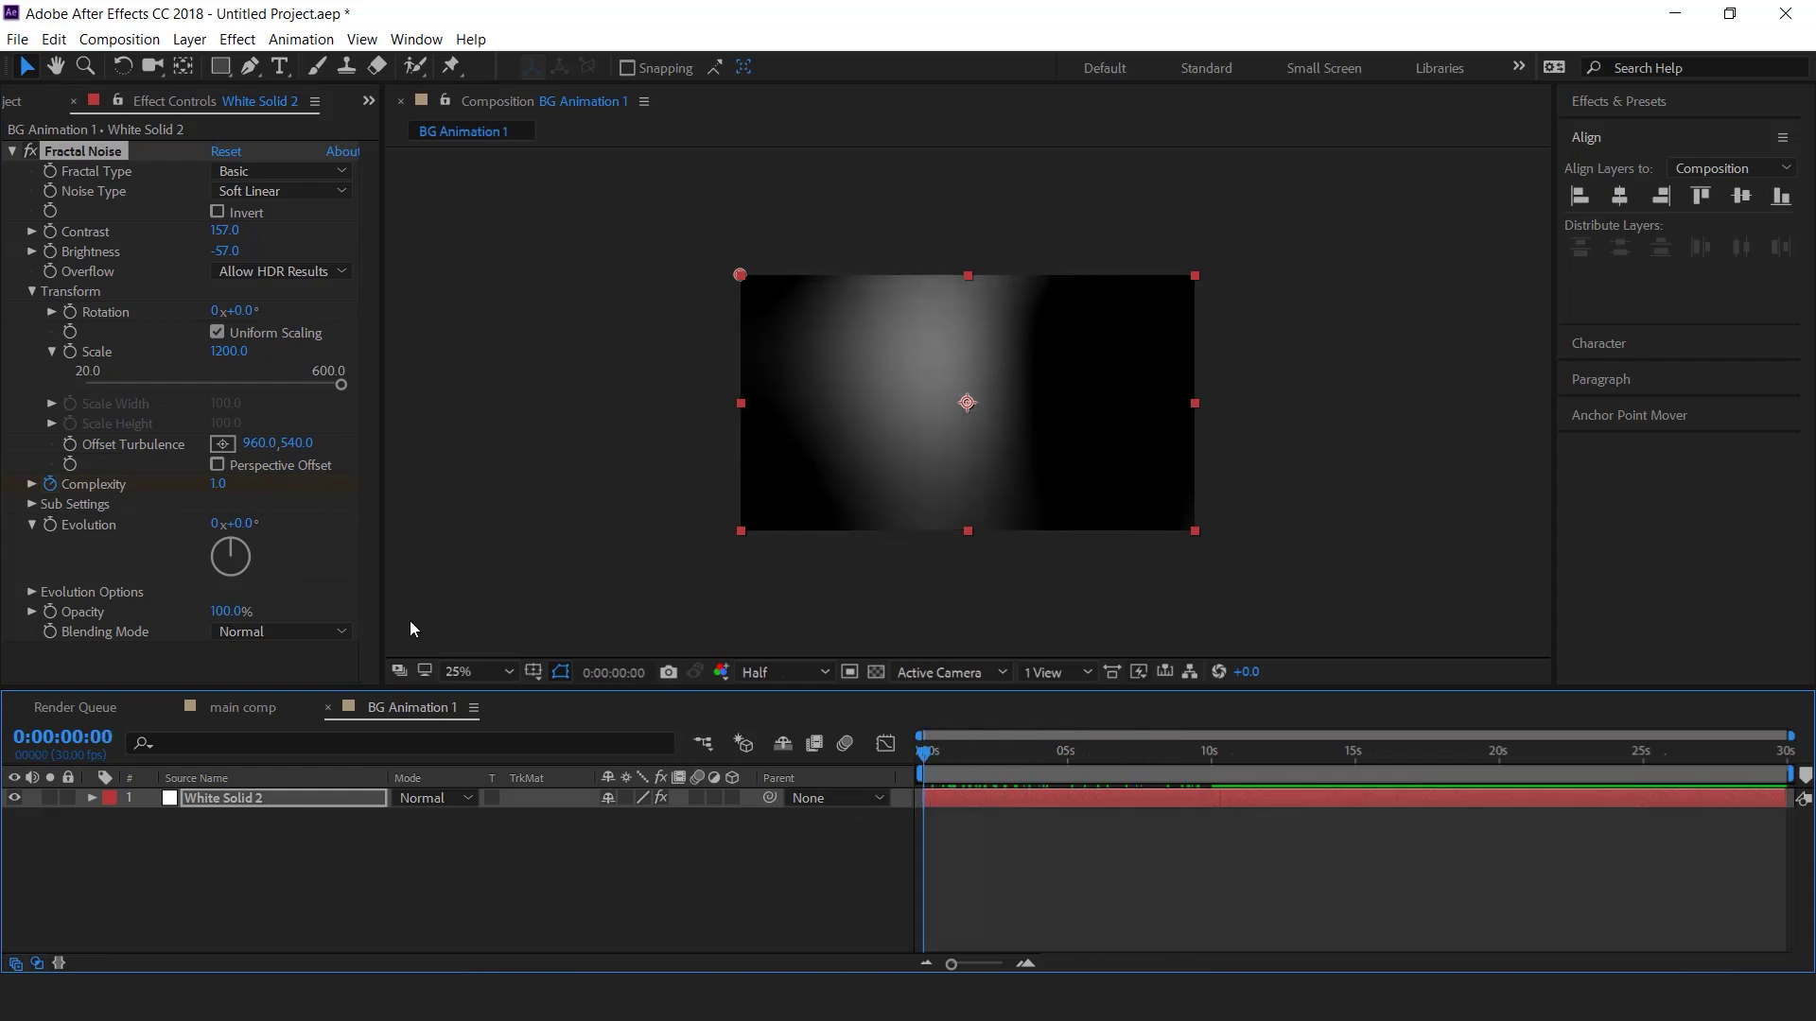
left_click(53, 530)
left_click_drag(253, 529, 401, 534)
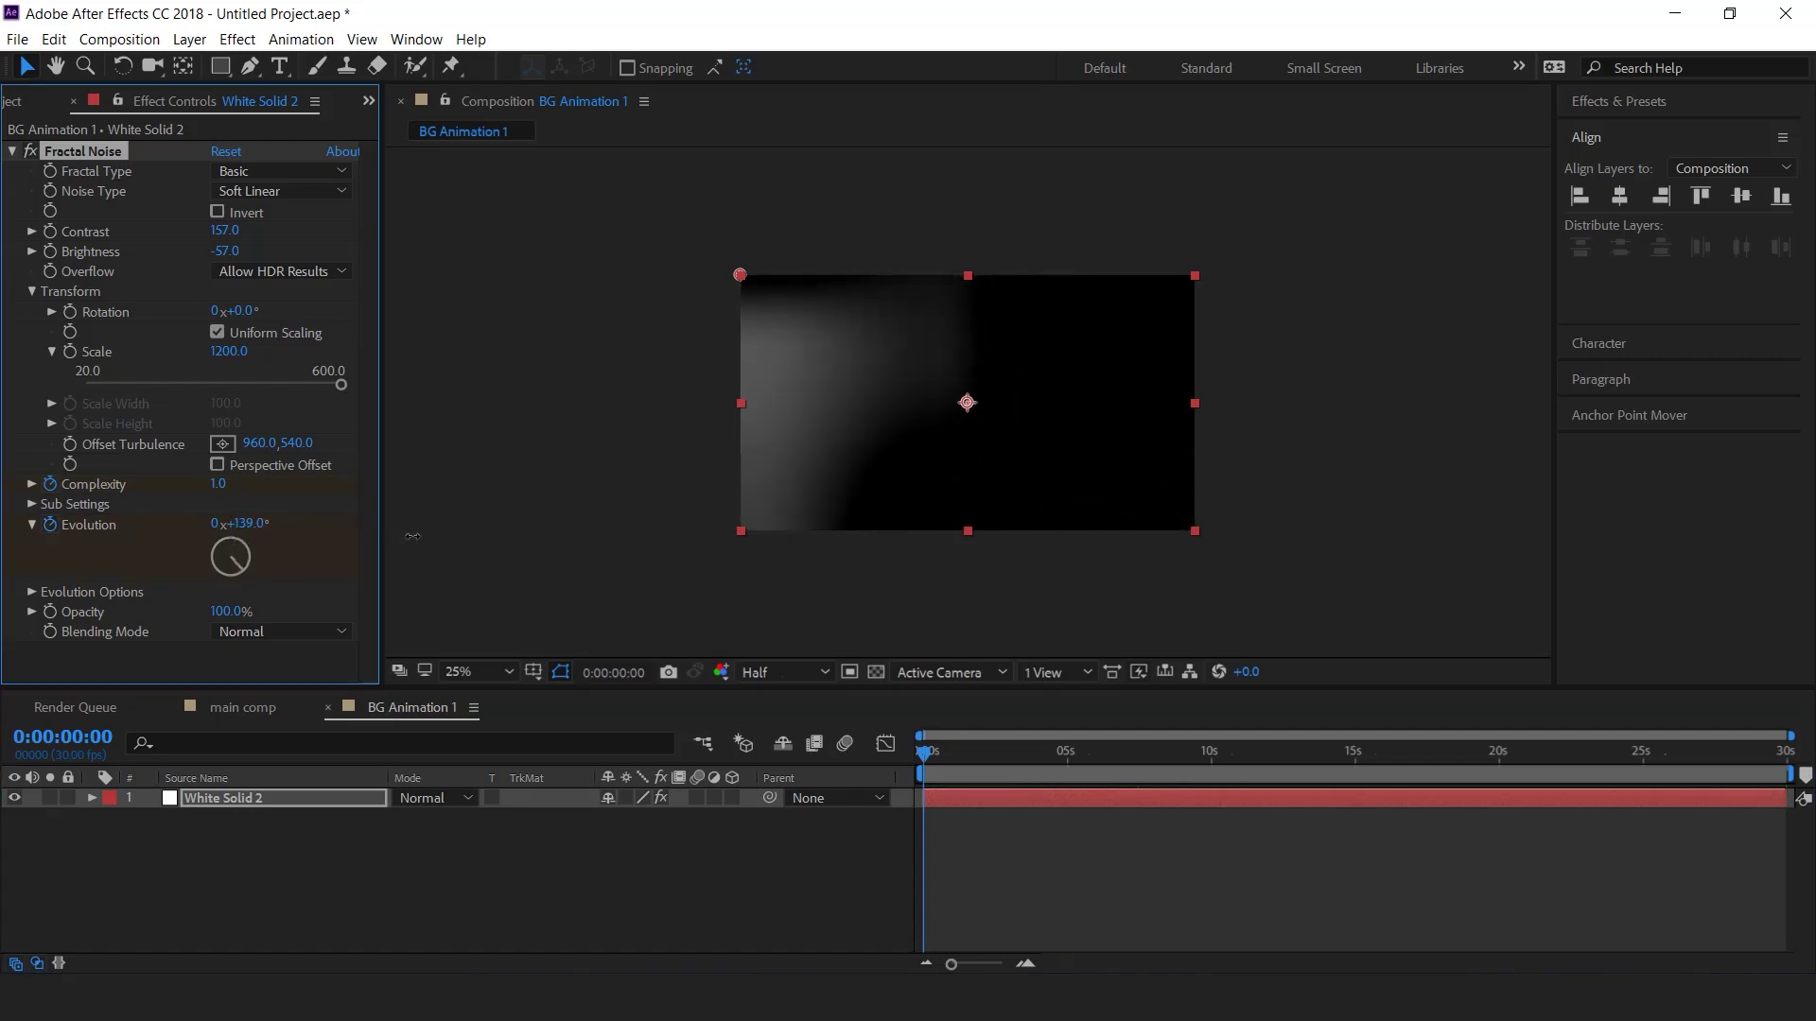
key("u")
key("=")
left_click_drag(926, 755, 1155, 762)
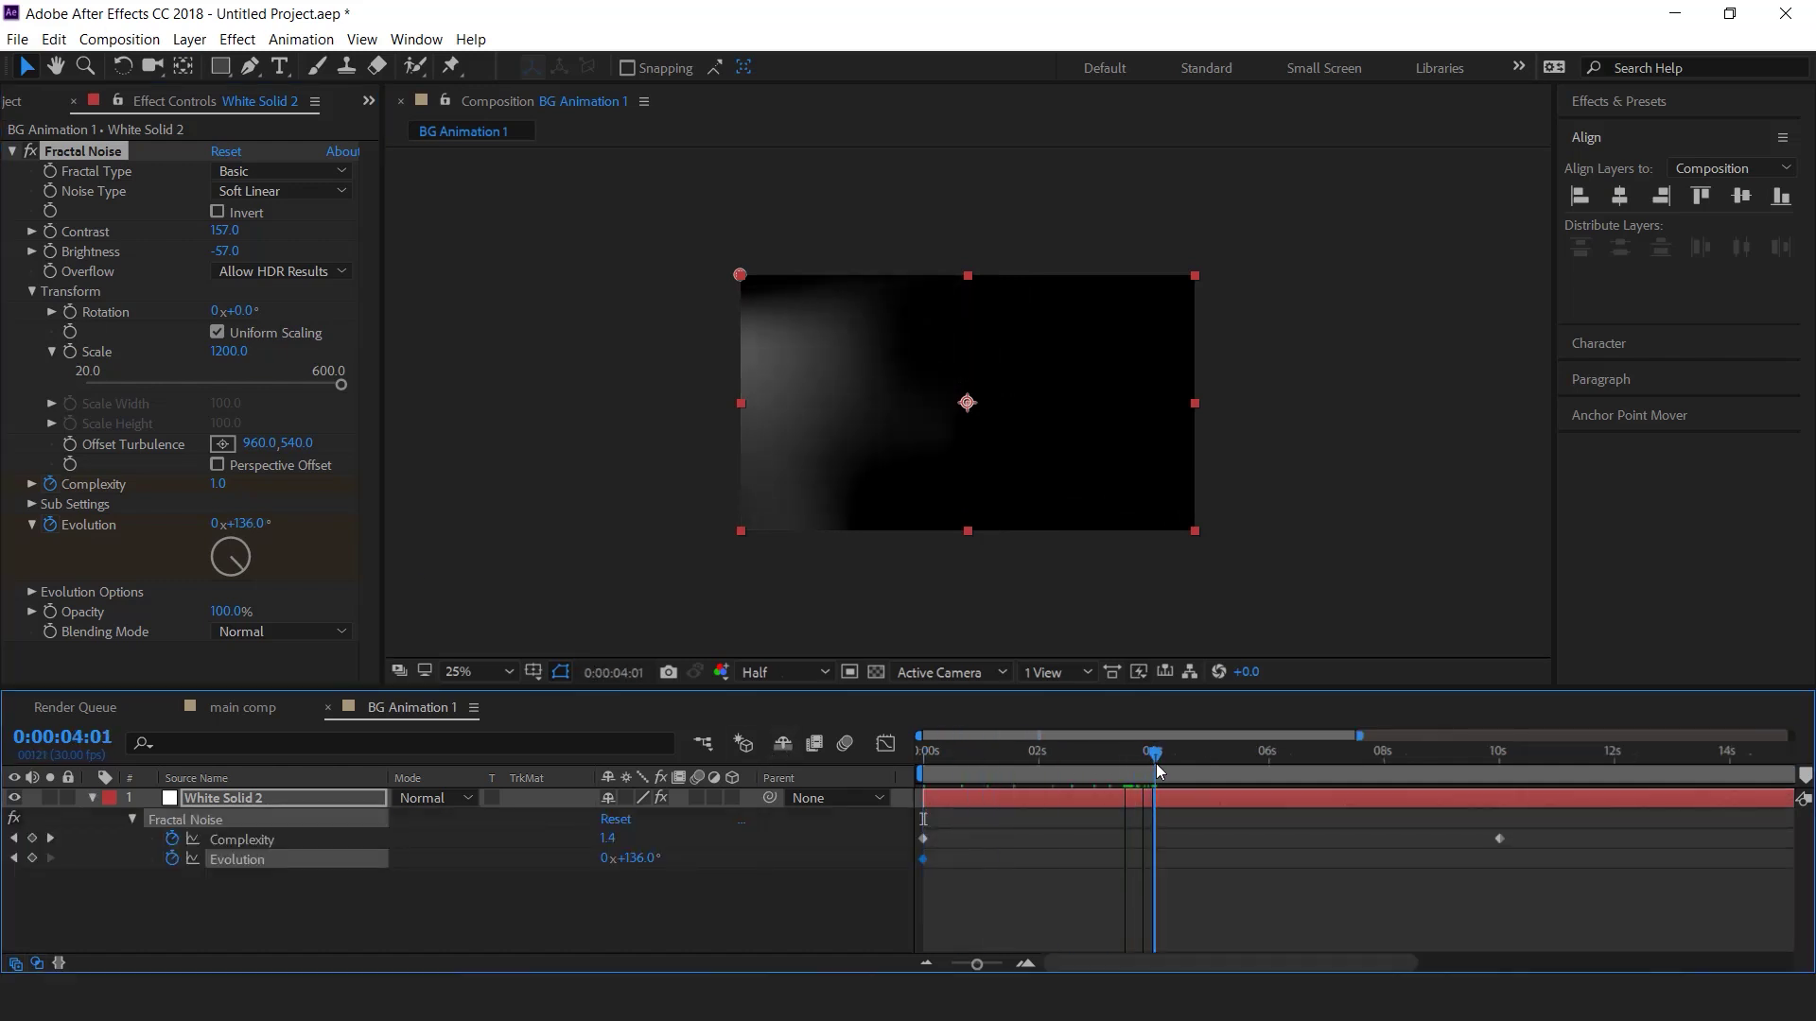
left_click_drag(251, 533, 587, 530)
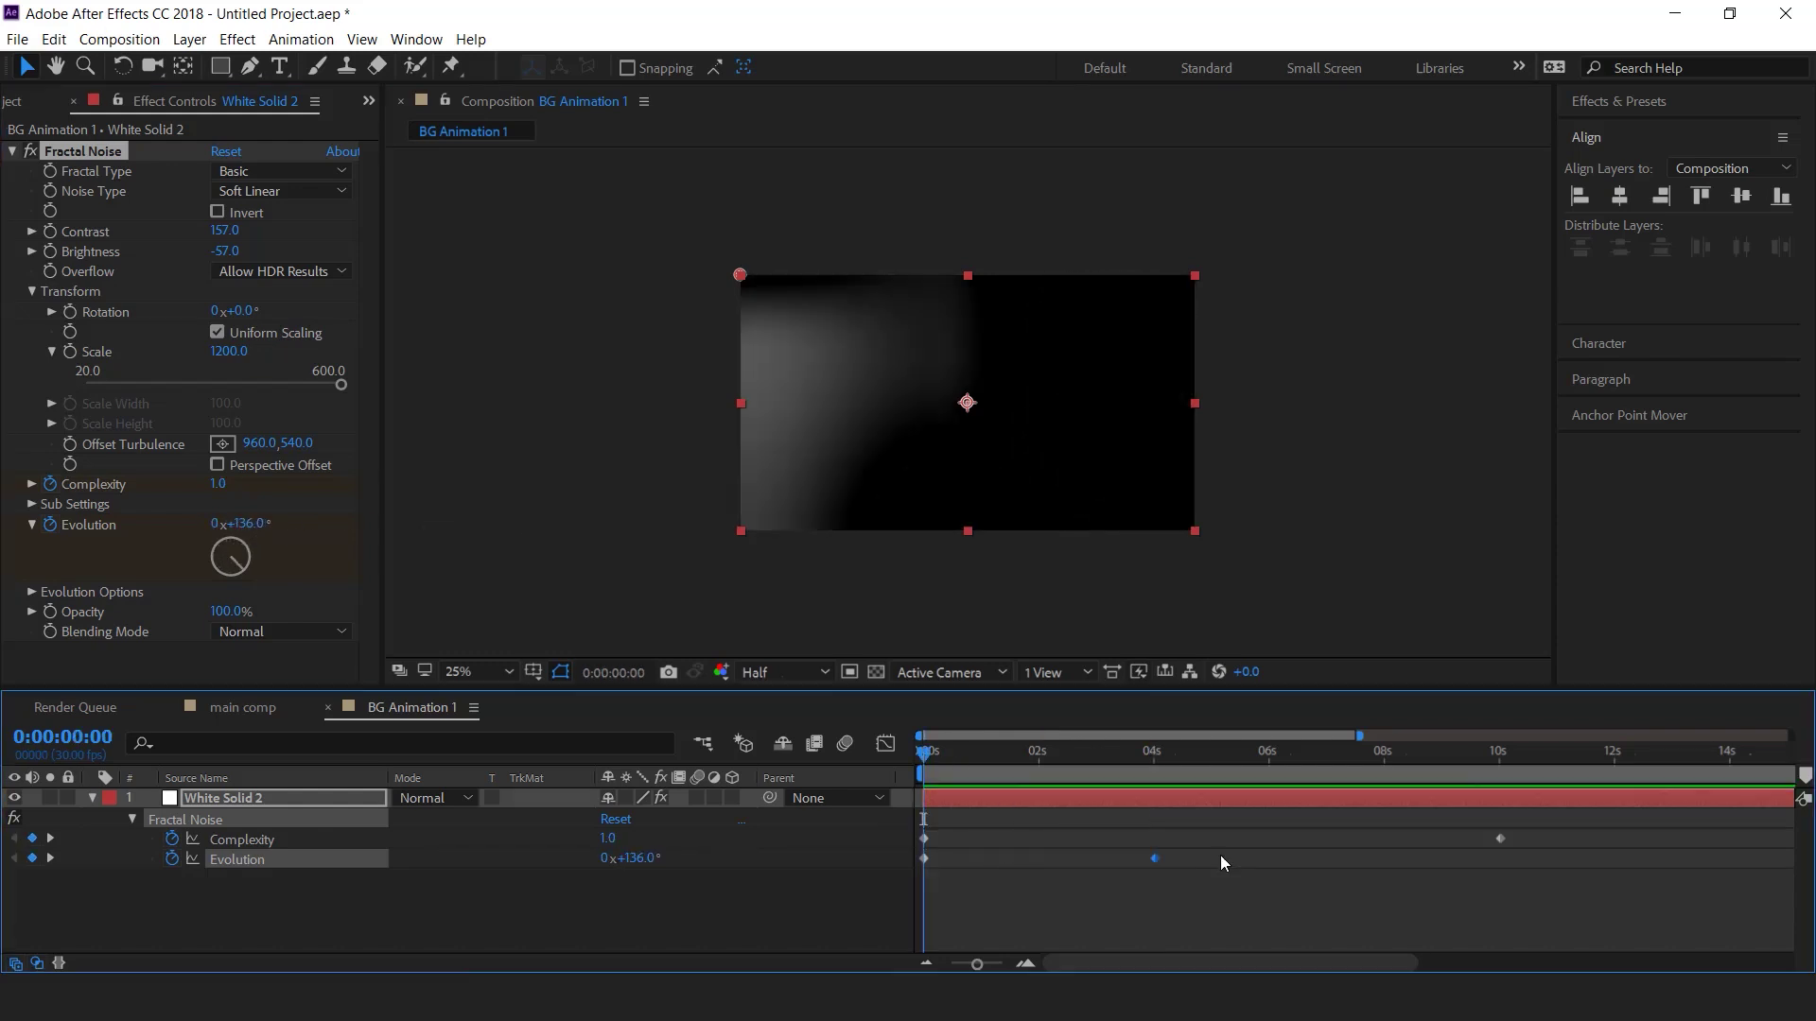
- Apply Easy Ease to both Evolution keyframes
left_click_drag(1219, 855, 867, 876)
right_click(1154, 861)
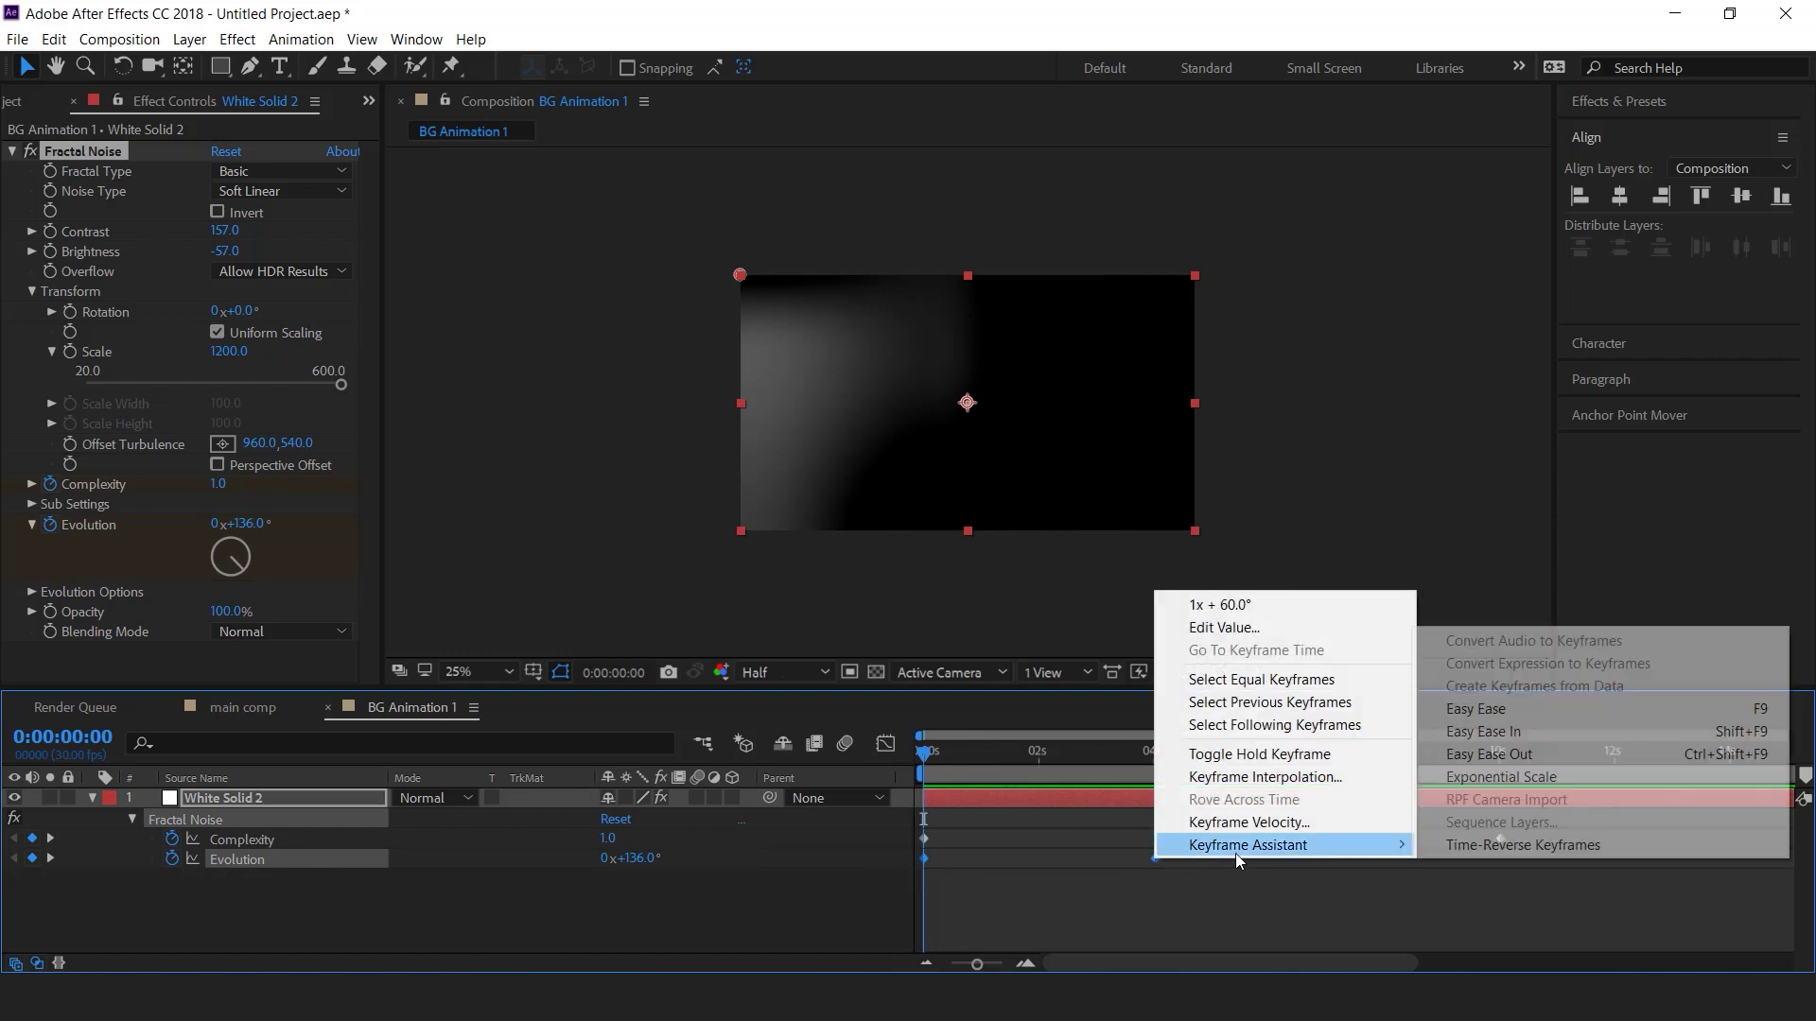
left_click(1485, 702)
- Lengthen the easing handles of both Evolution keyframes in the speed graph to form a steeper peak midway between them
key("shift+F3")
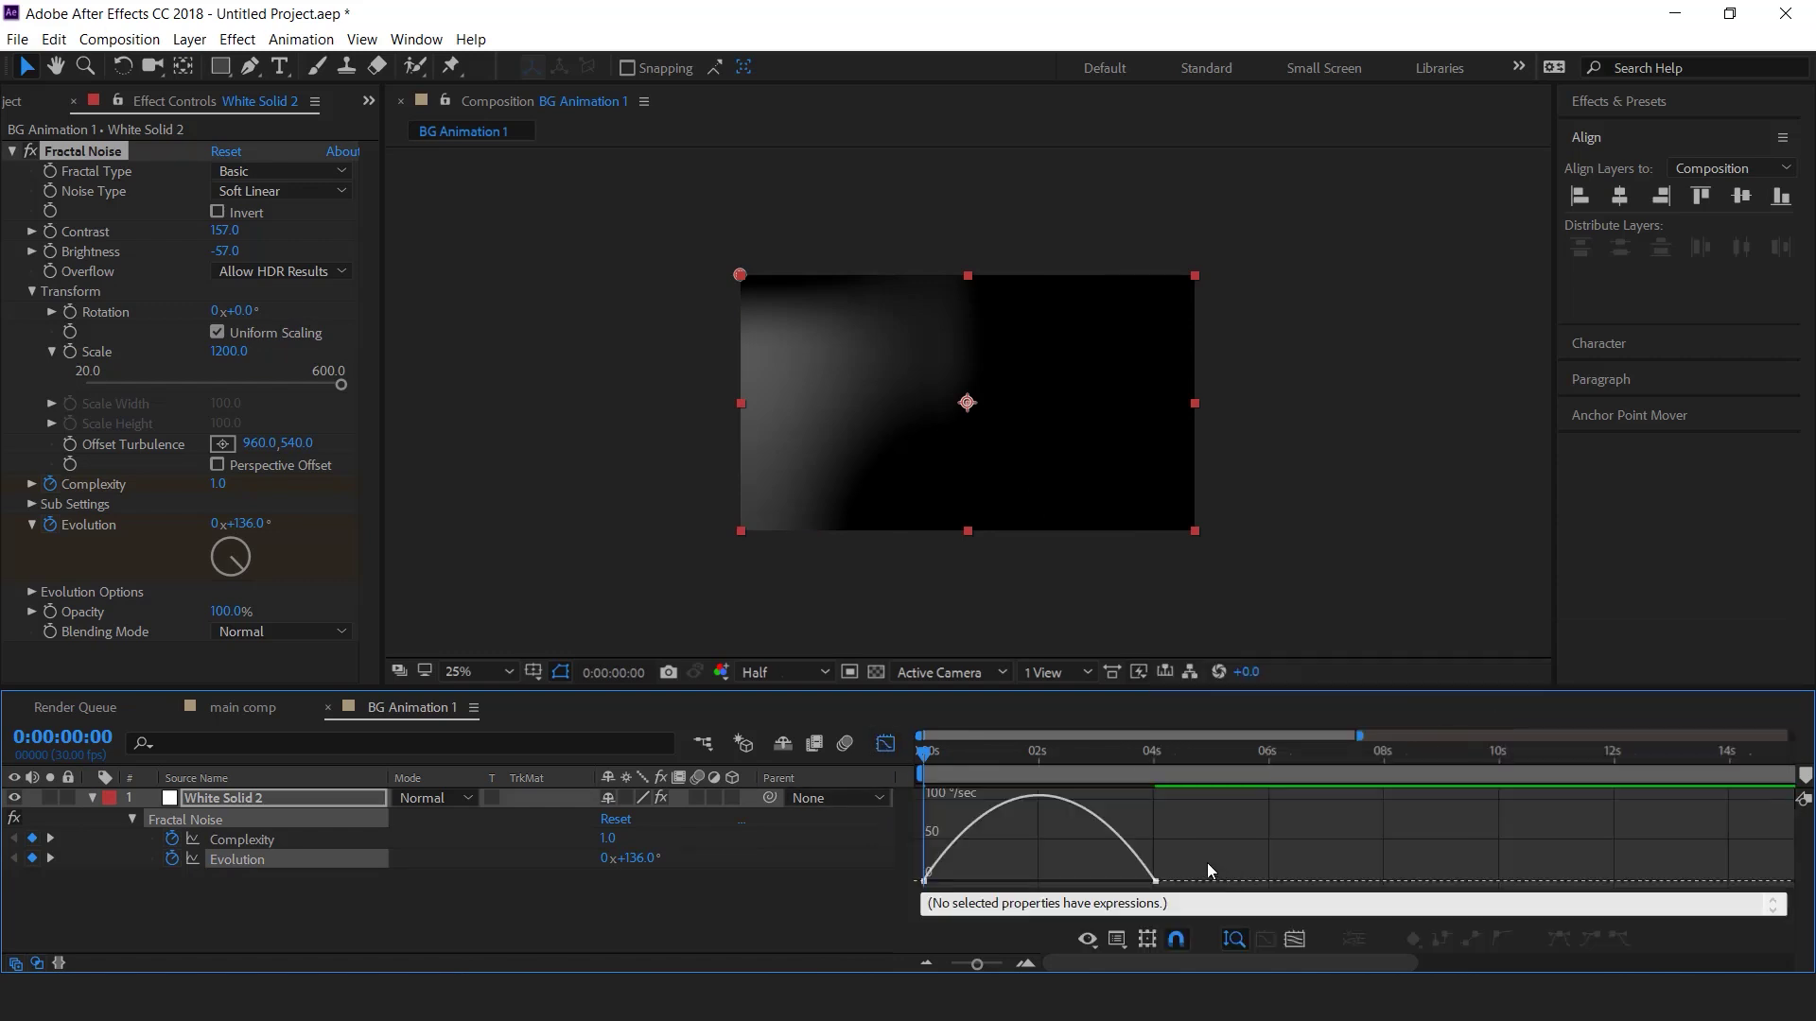
left_click_drag(1118, 881, 1091, 881)
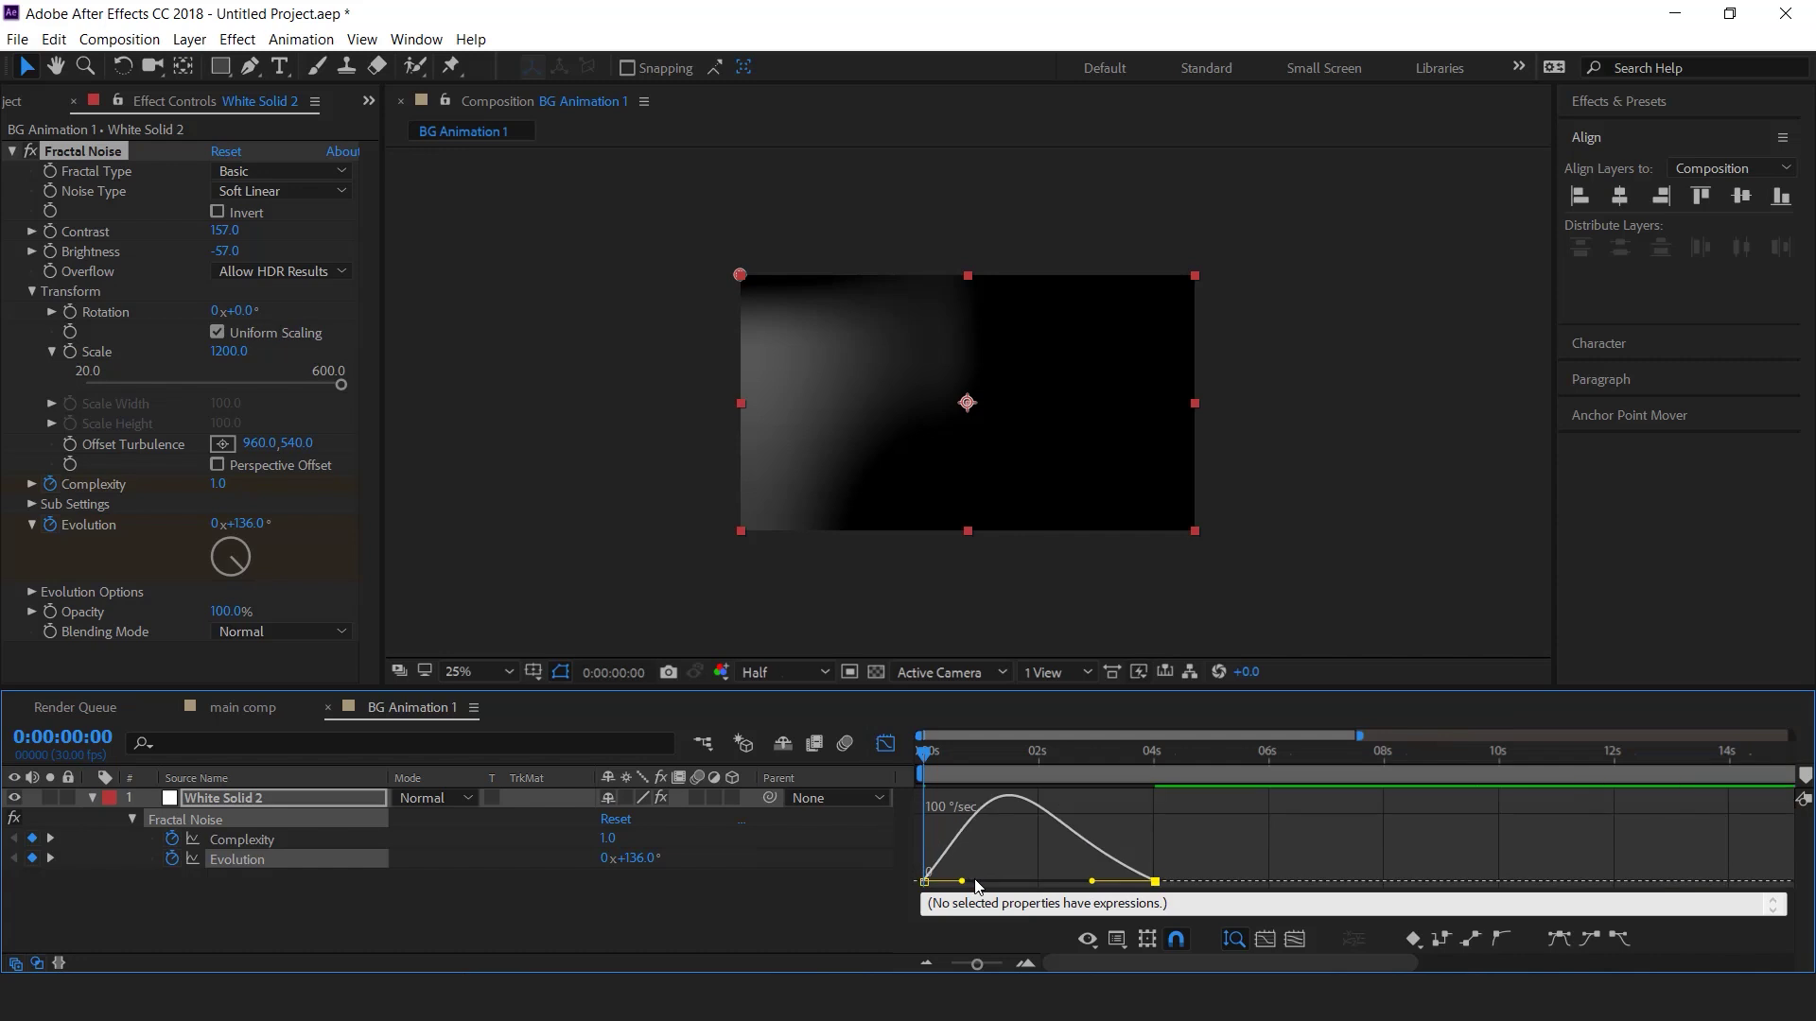
left_click_drag(965, 882, 981, 882)
left_click_drag(1091, 883, 991, 884)
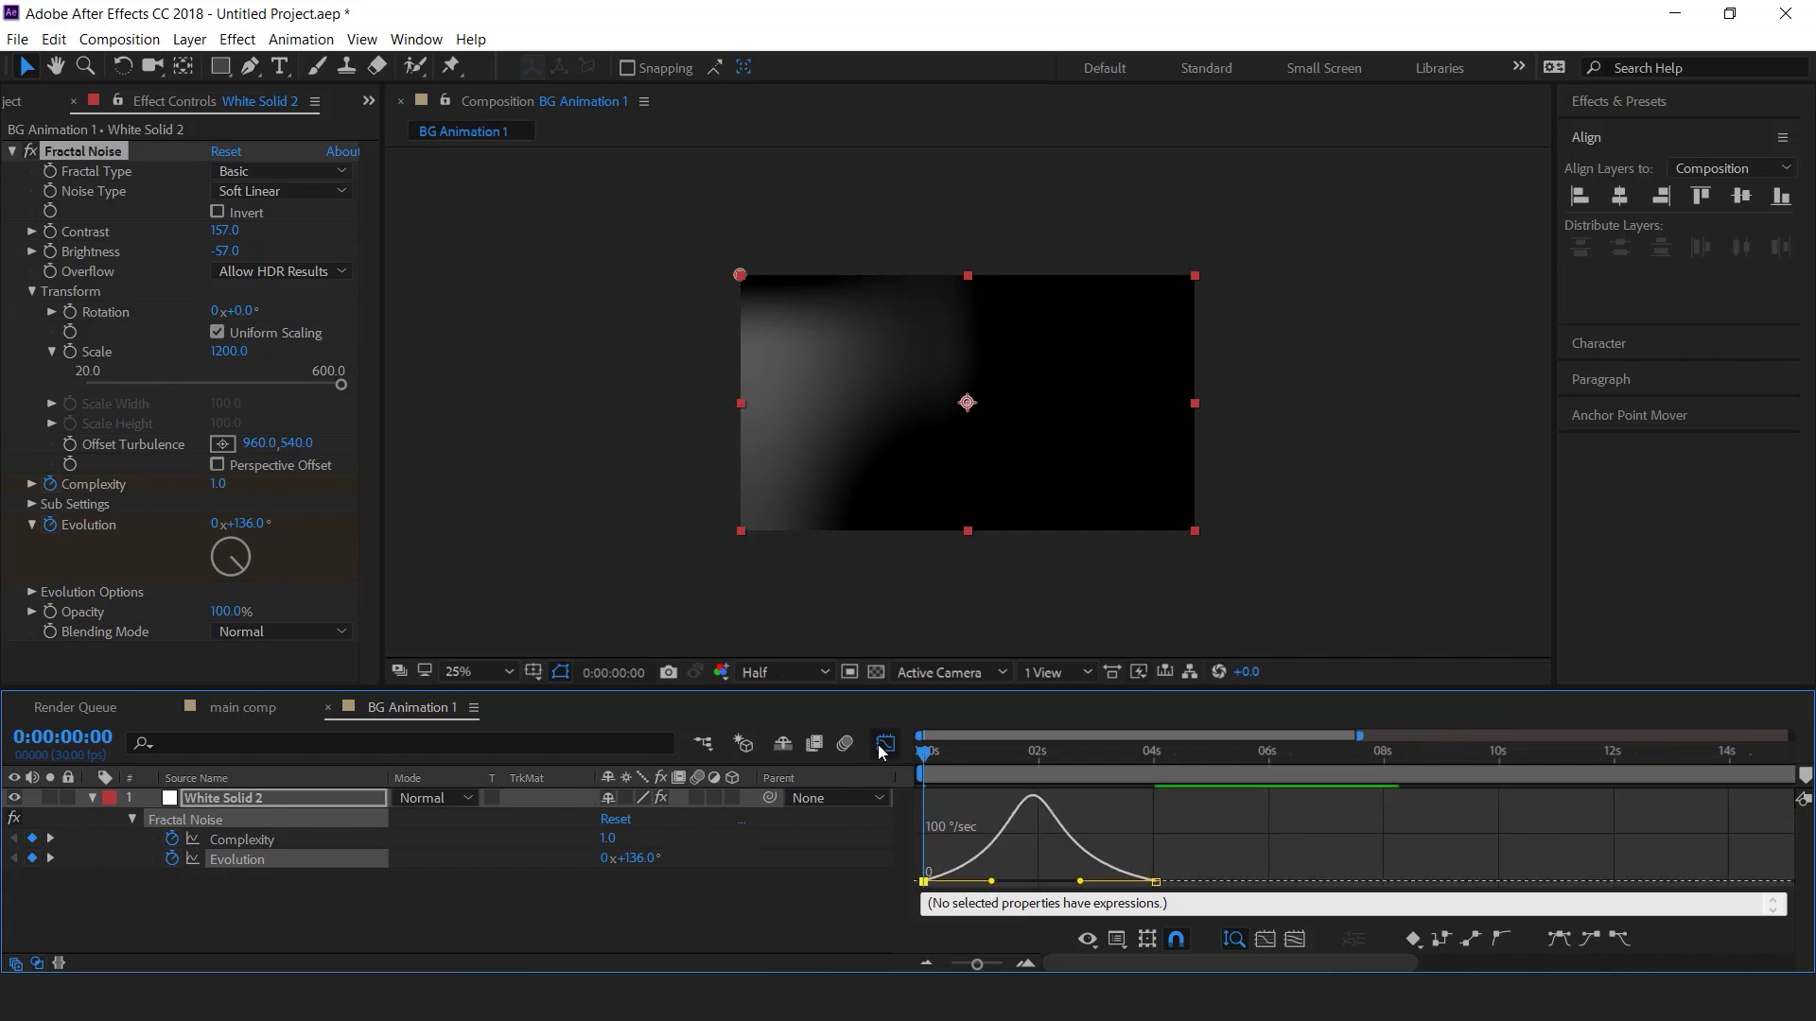
left_click(884, 745)
- Preview the fractal noise animation and move the current time to 0:00:03:29
key("space")
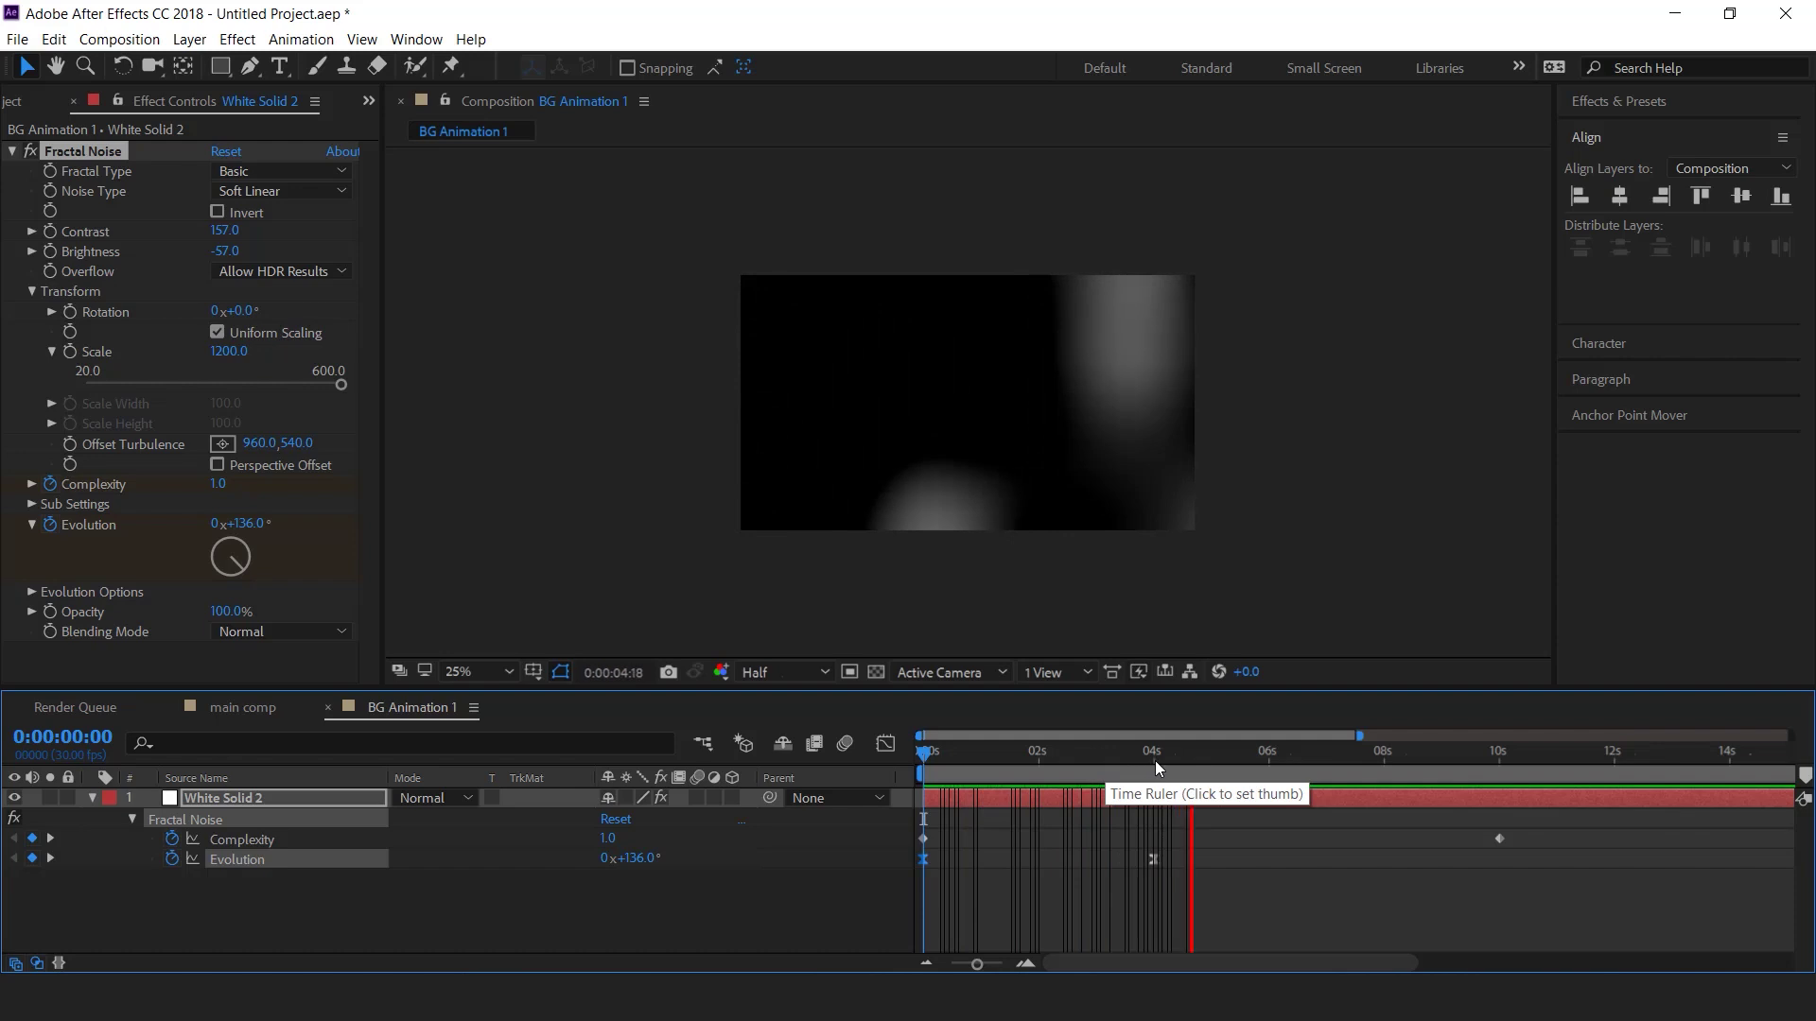
left_click(1305, 756)
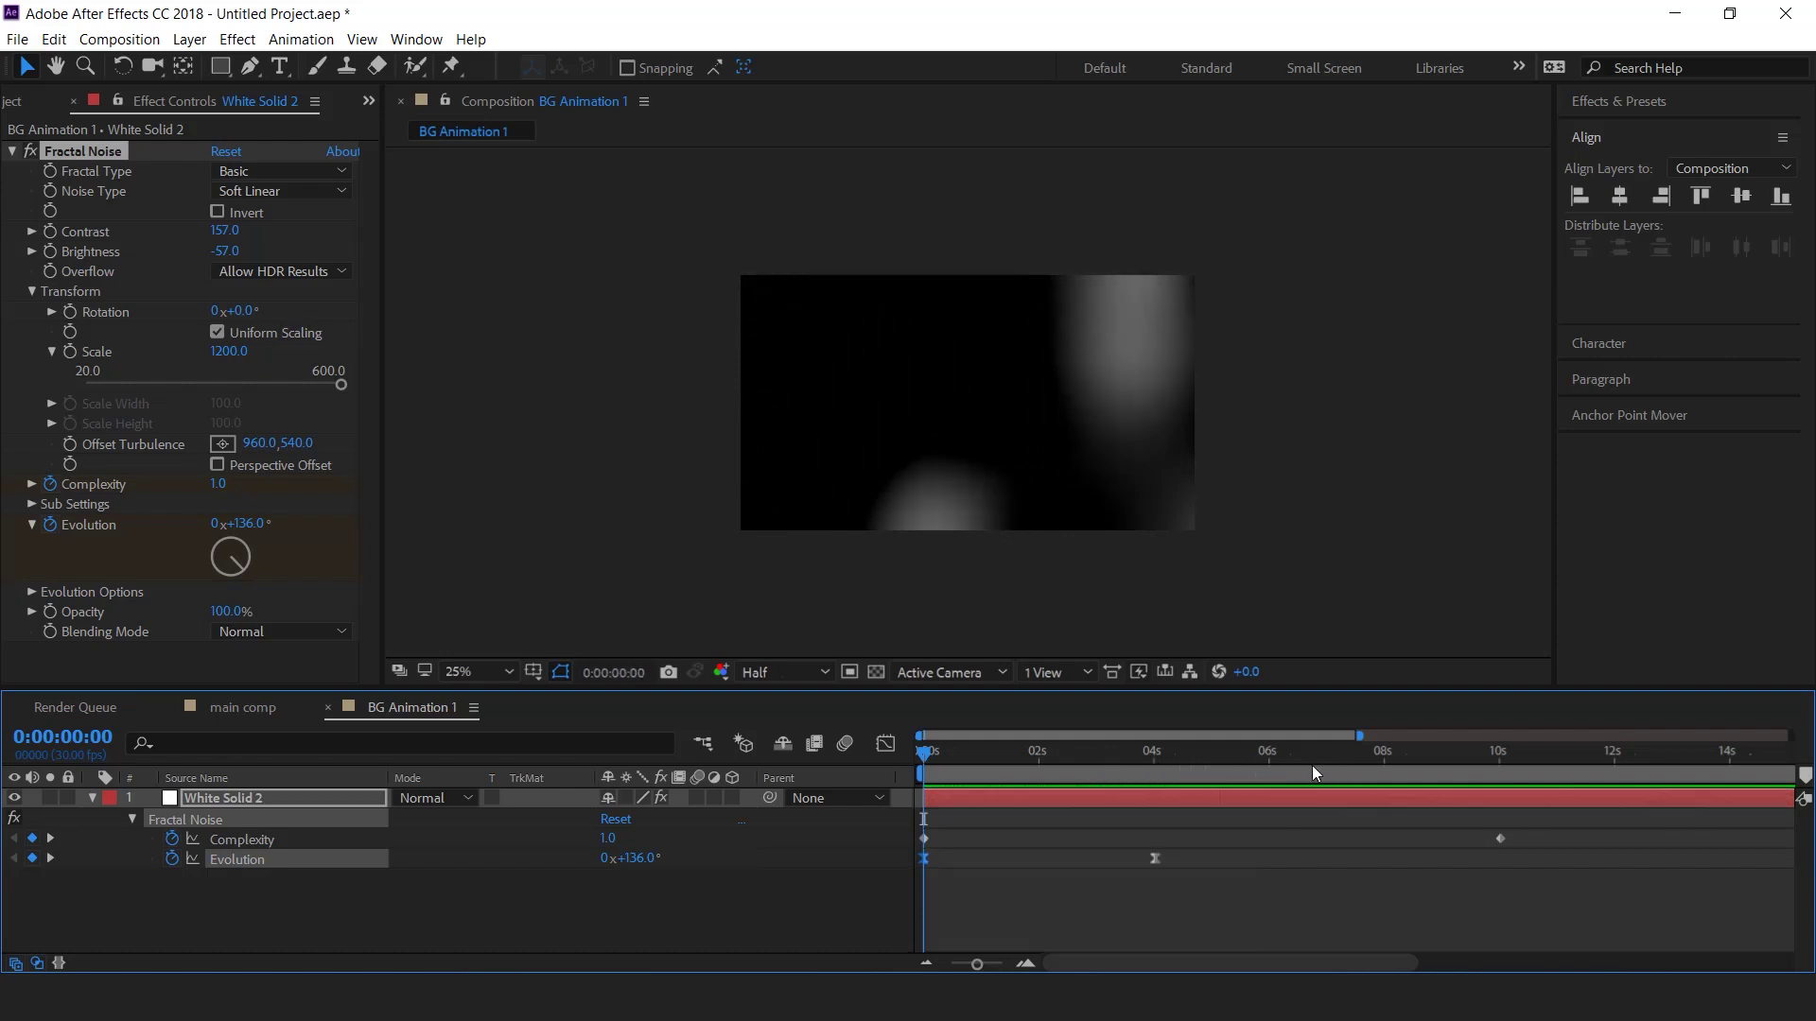
left_click_drag(1301, 759, 1142, 759)
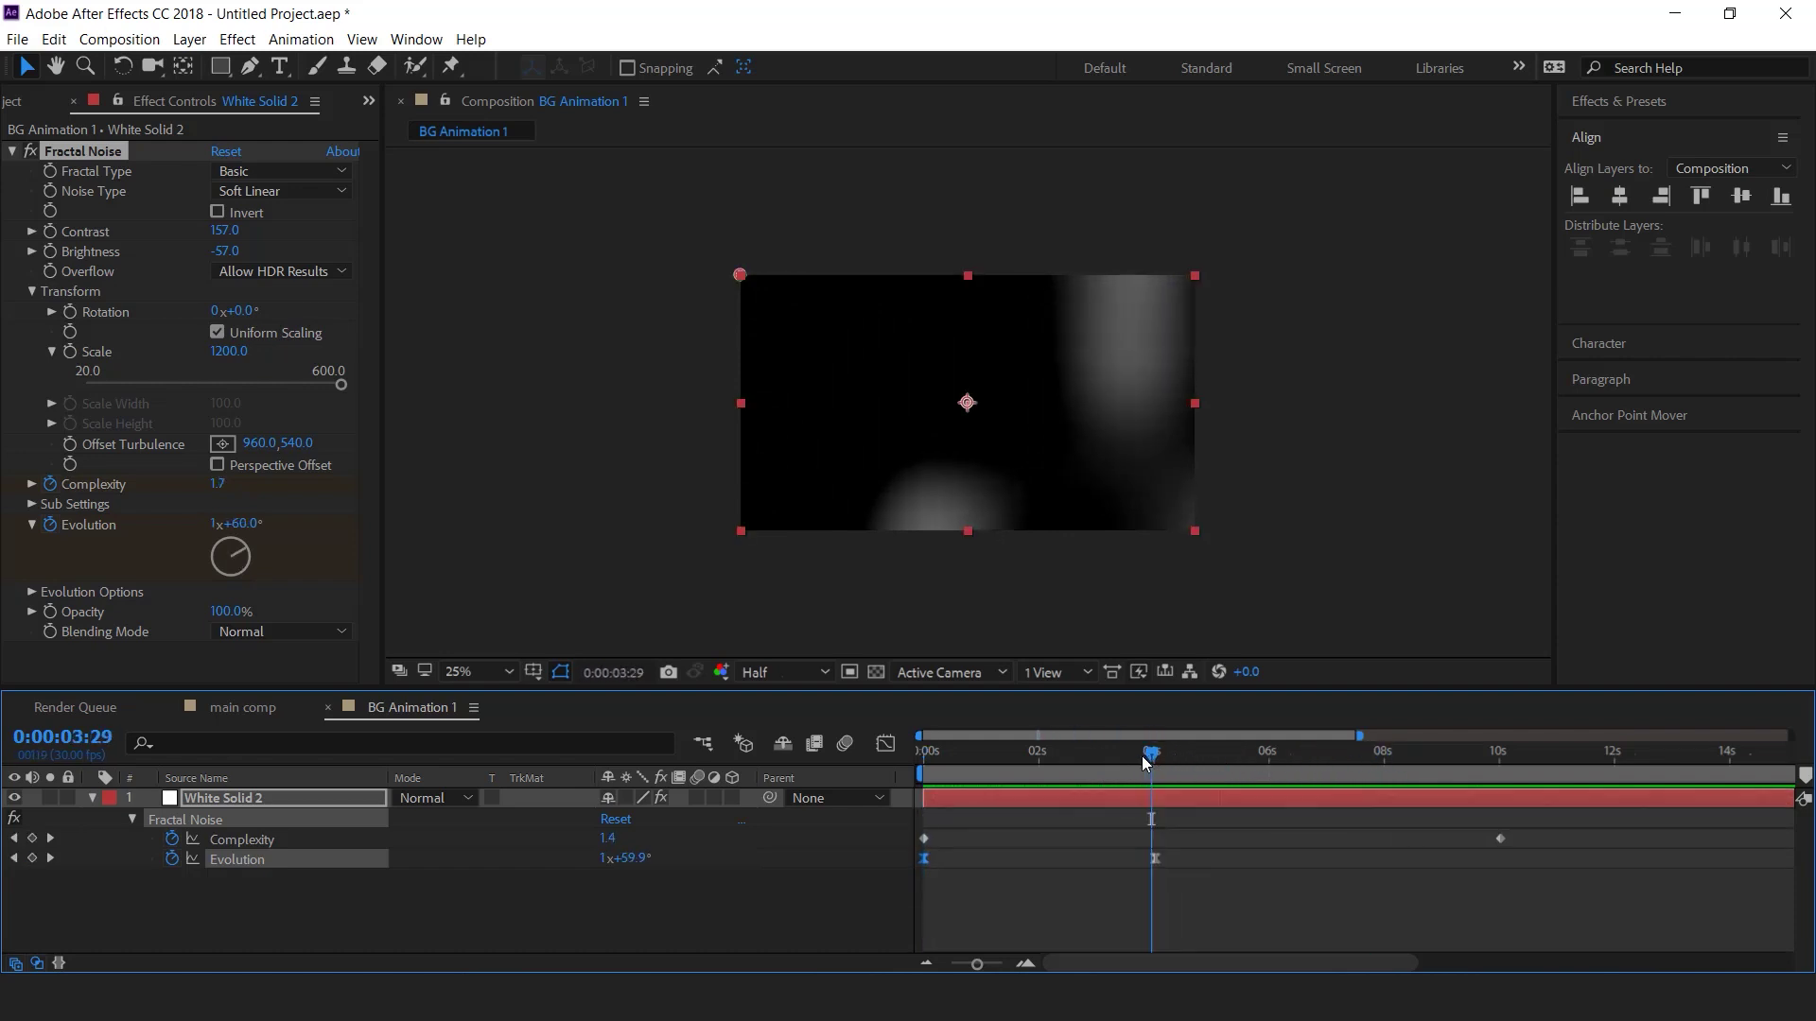
- Apply the Hue/Saturation effect to the White Solid 2 layer in BG Animation 1
left_click(91, 802)
left_click(280, 804)
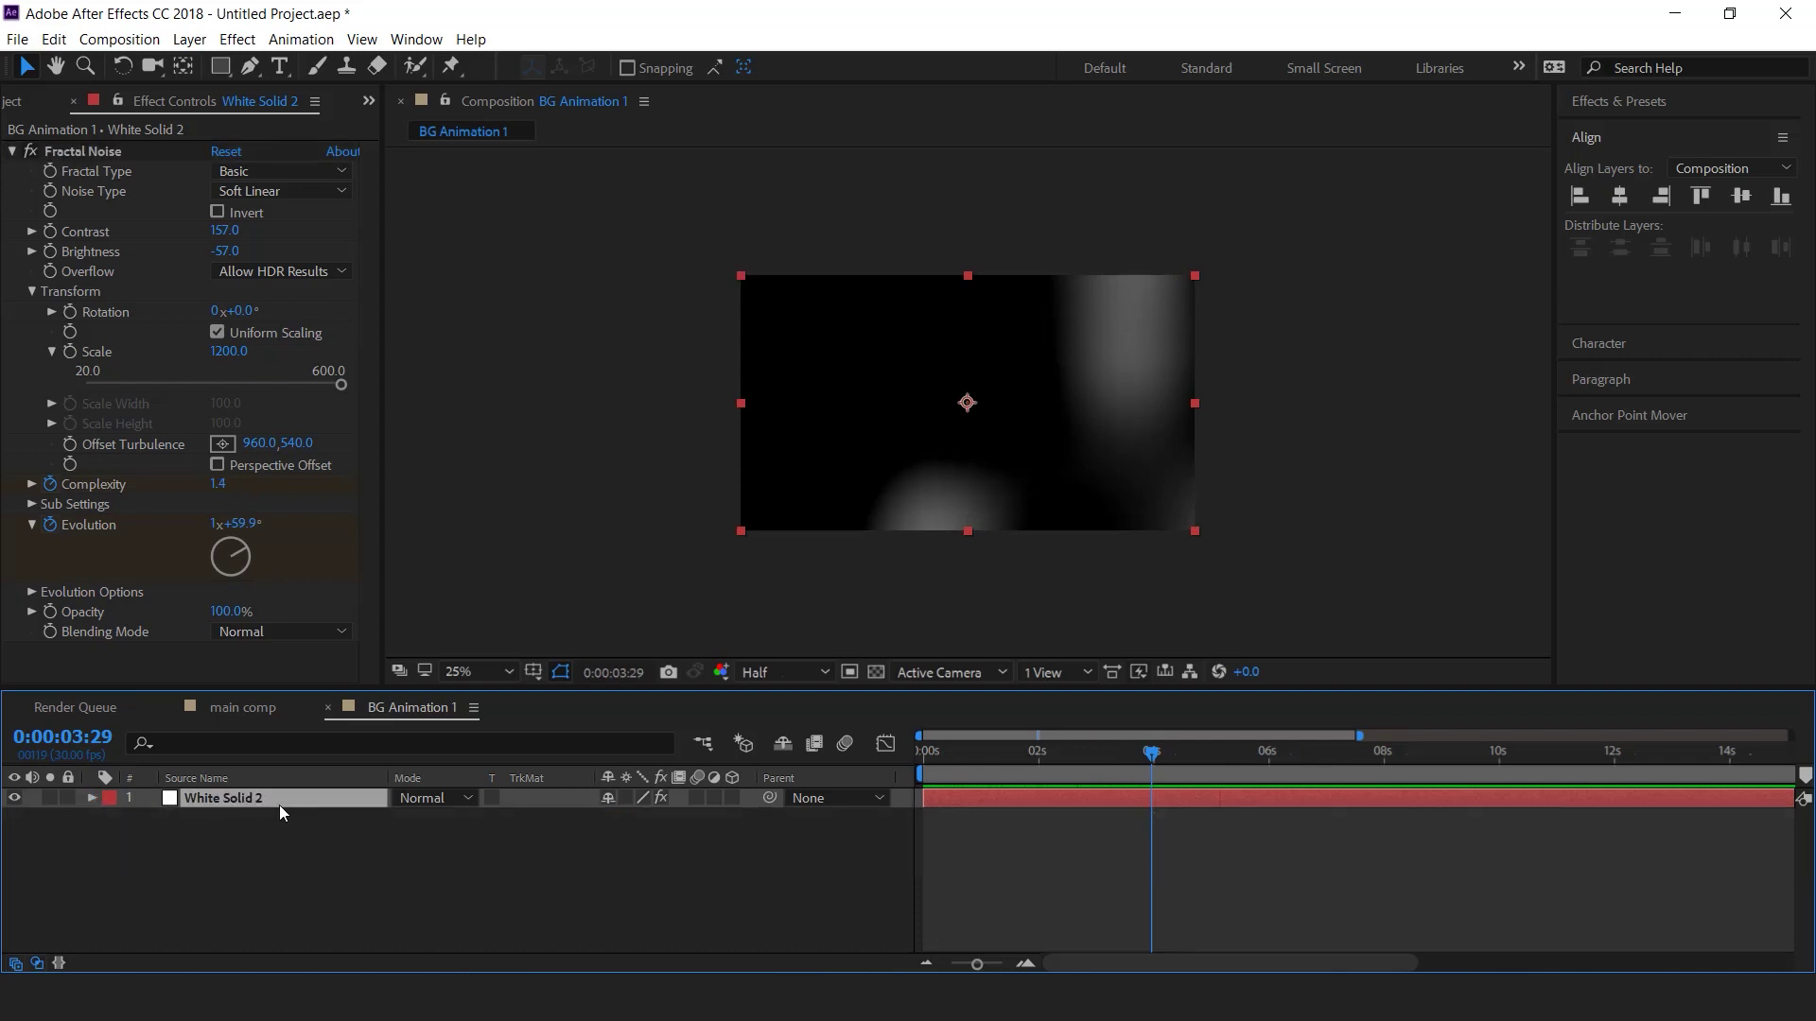
key("ctrl+space")
type("hu")
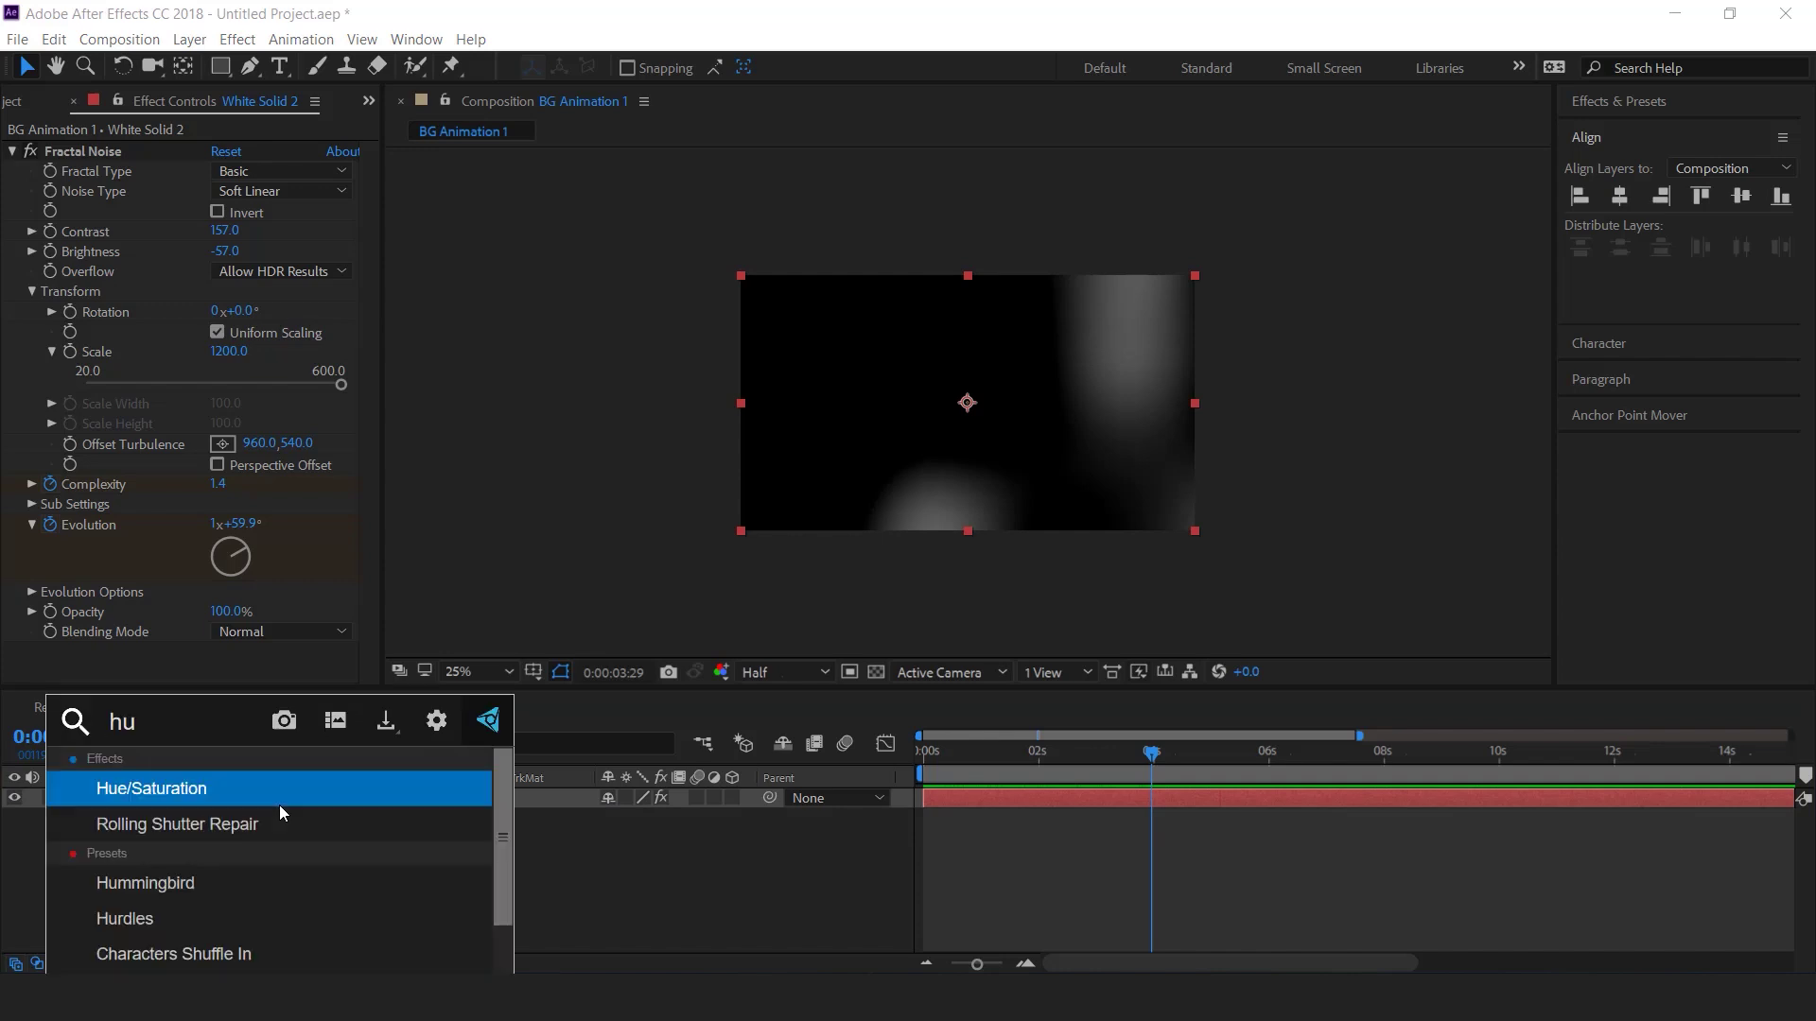
key("Return")
- Enable Colorize in Hue/Saturation with Colorize Hue 0x+60° and Colorize Saturation 100
scroll(276, 536, "down", 5)
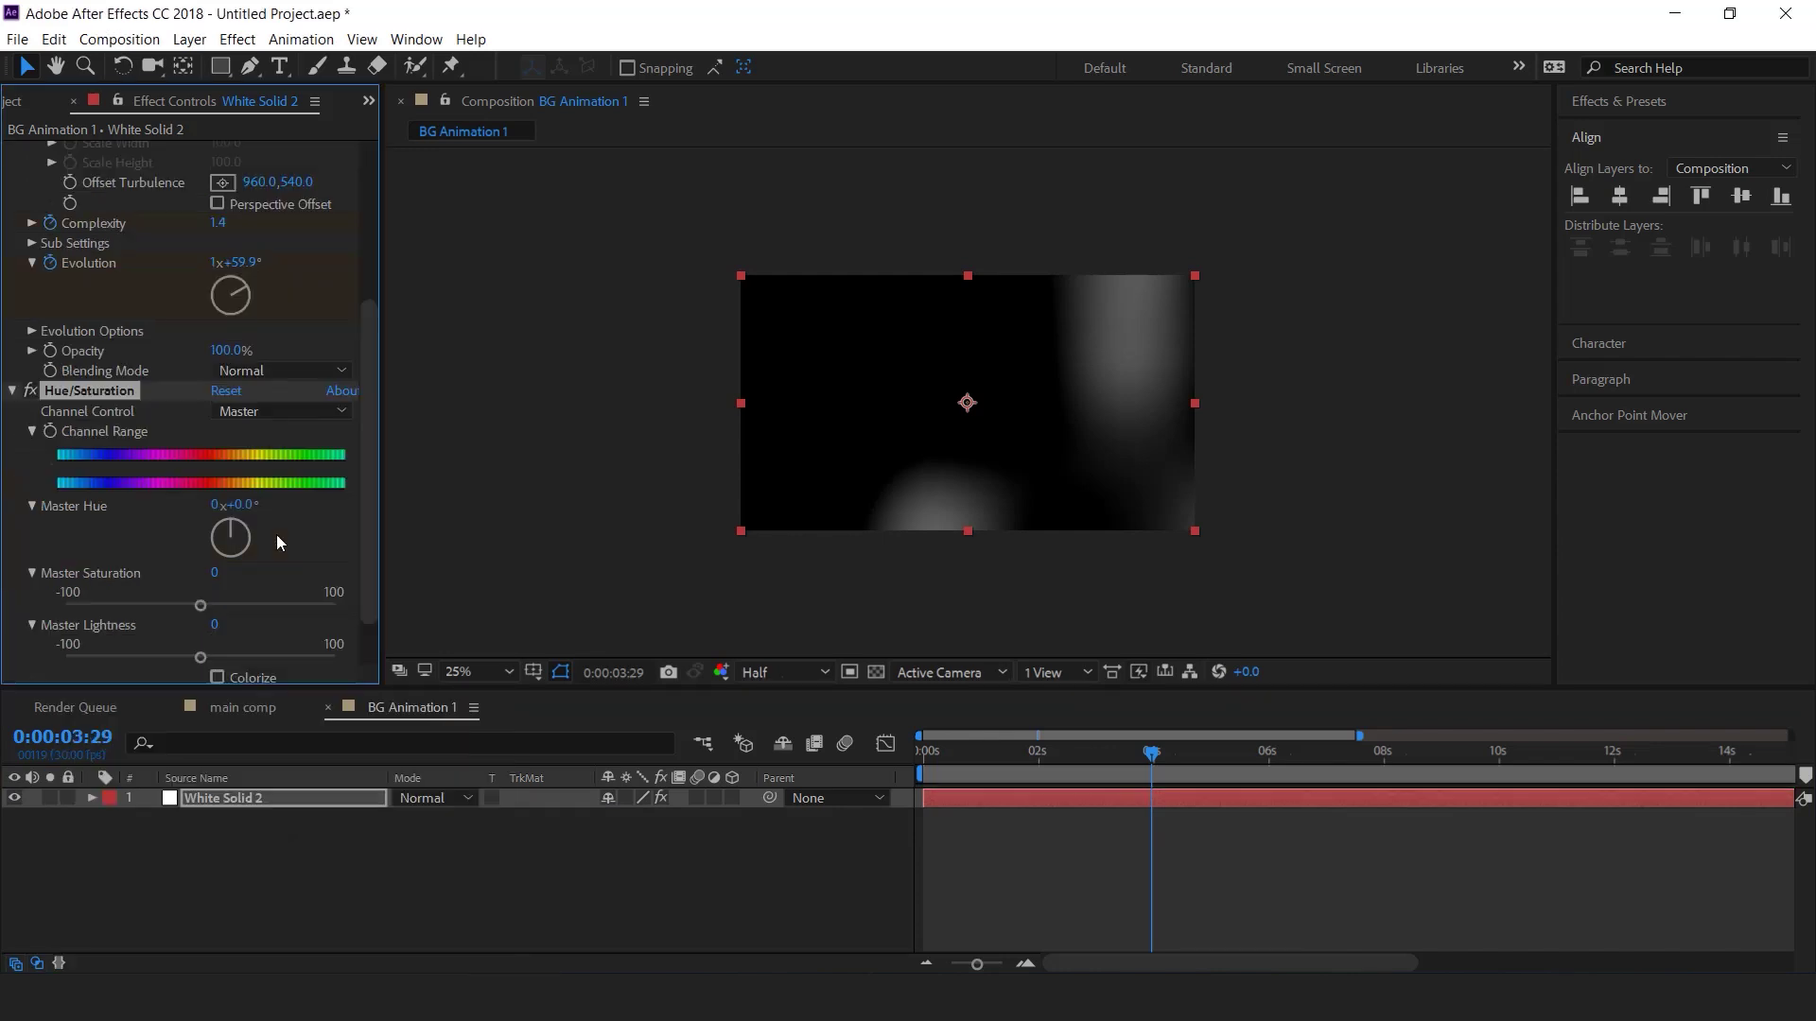
left_click(219, 614)
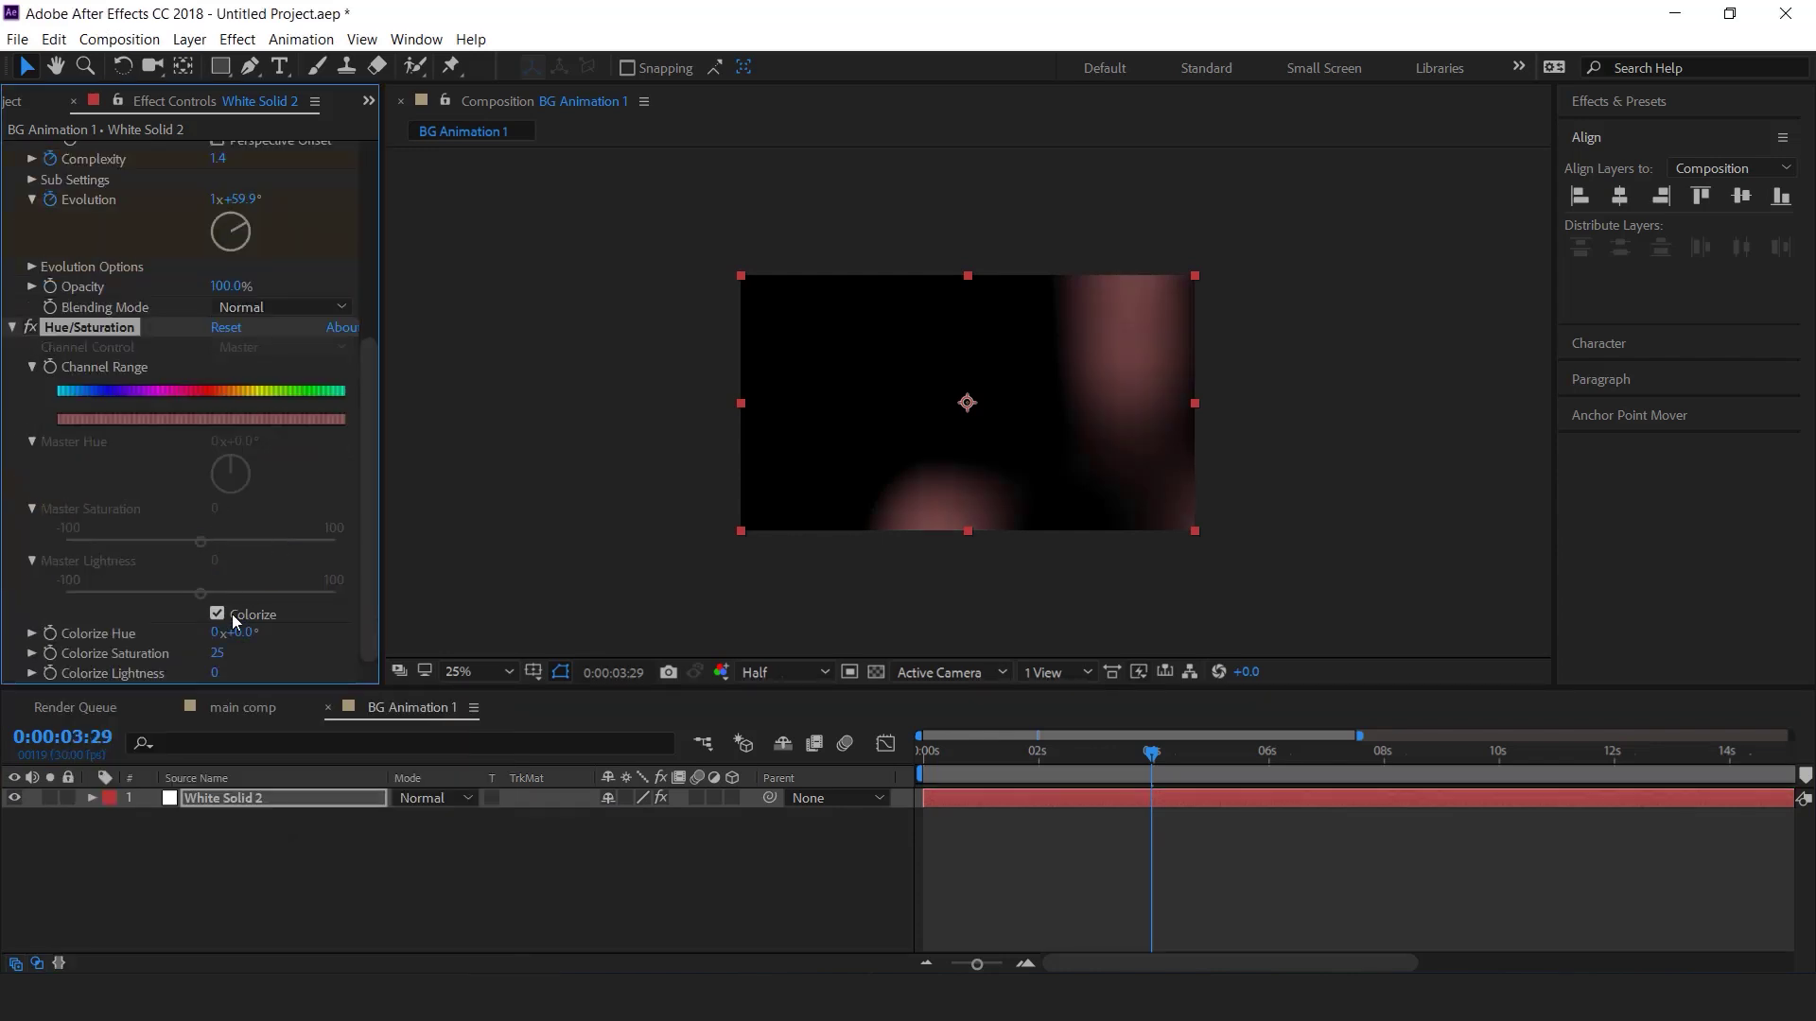
left_click_drag(219, 654, 256, 633)
left_click(257, 633)
key("Return")
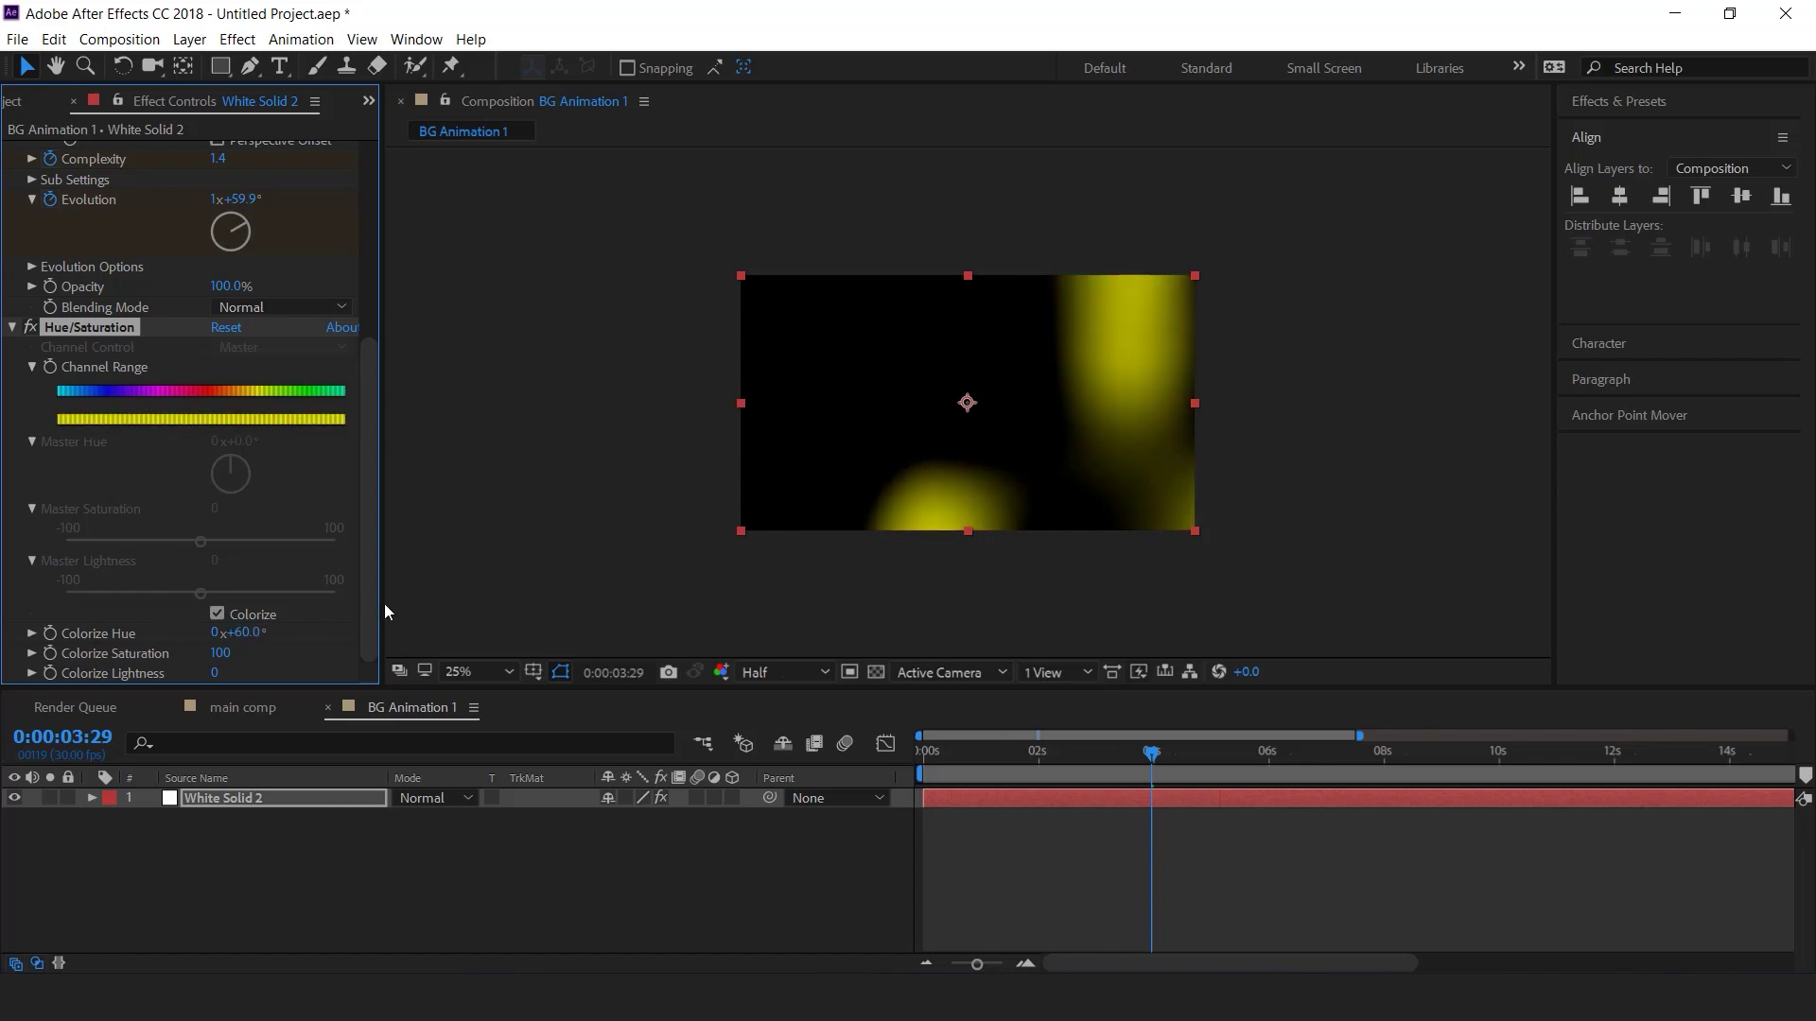
- Apply the CC Threshold RGB effect to White Solid 2 with its default thresholds
left_click(226, 799)
key("ctrl+space")
type("cc th")
key("Down")
key("Down")
key("Return")
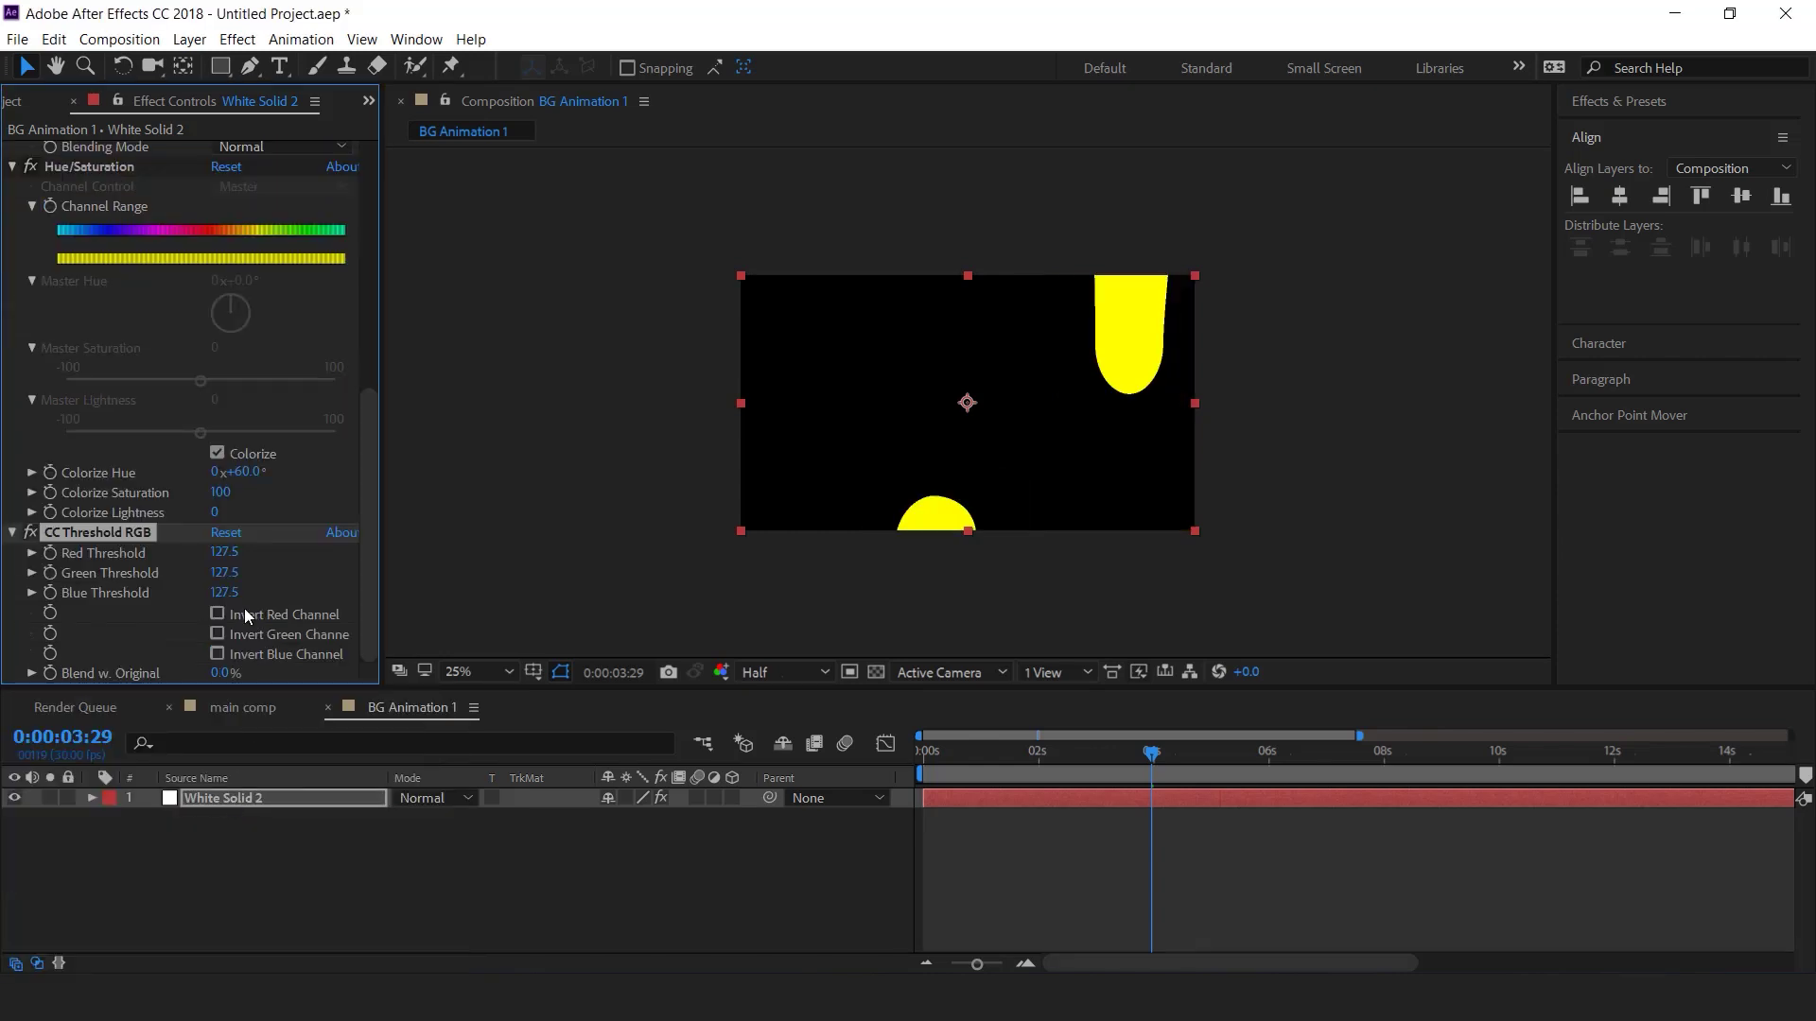
- Raise the ending Fractal Noise Evolution keyframe, near 4 seconds, to about 2x+81° and collapse the layer's properties
left_click_drag(972, 758, 918, 772)
left_click(1036, 800)
key("u")
scroll(257, 435, "up", 4)
left_click_drag(251, 473, 609, 488)
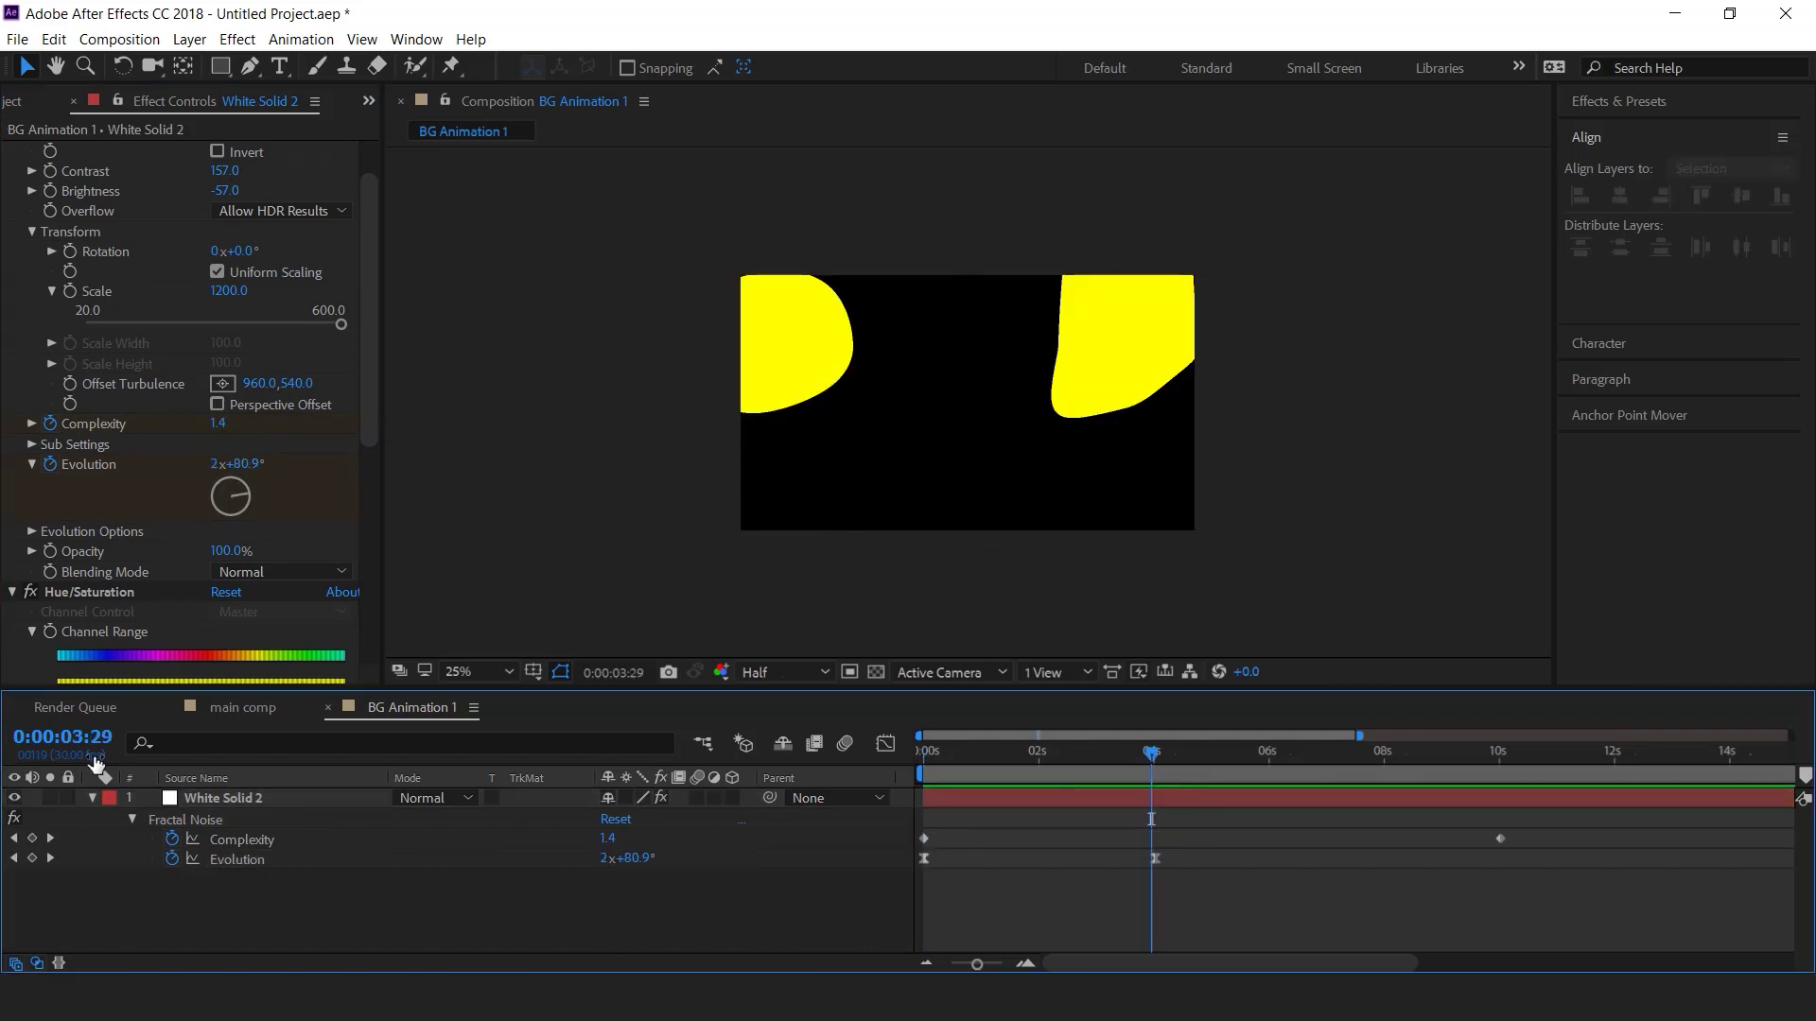
left_click(91, 799)
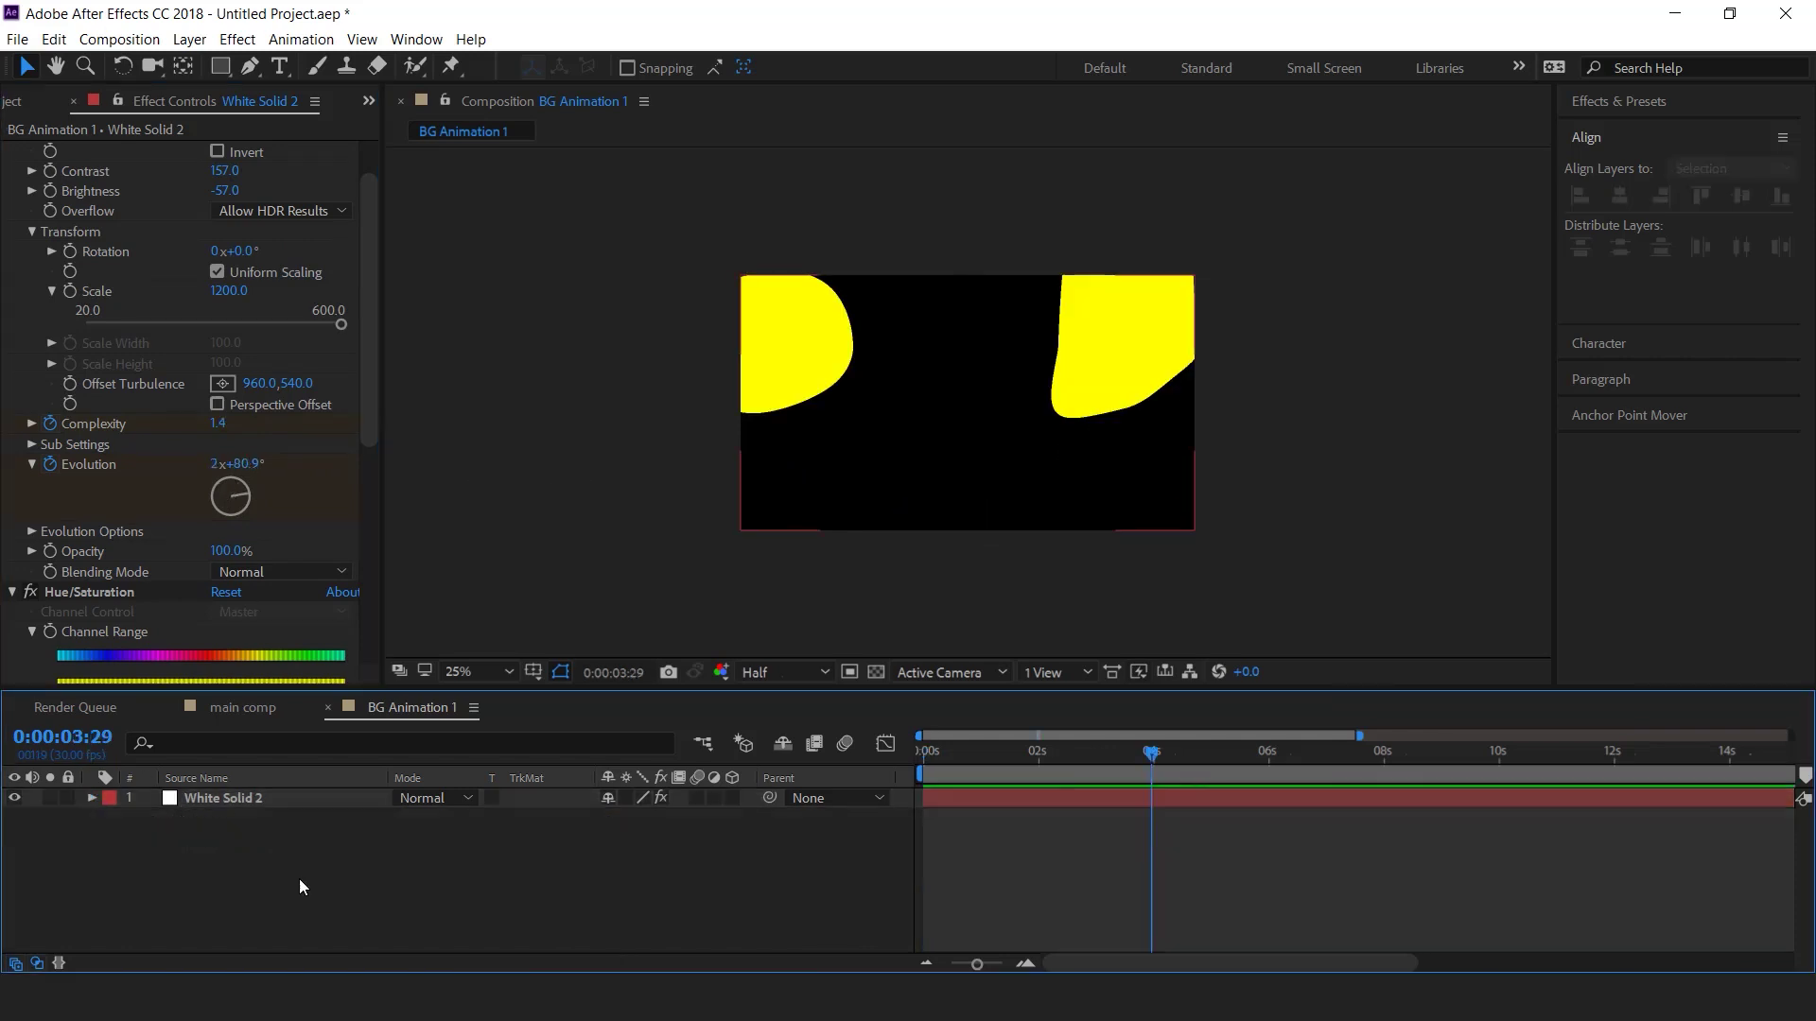
- Pre-compose White Solid 2 as "Fractal comp 1", moving all attributes into the new composition
left_click(281, 800)
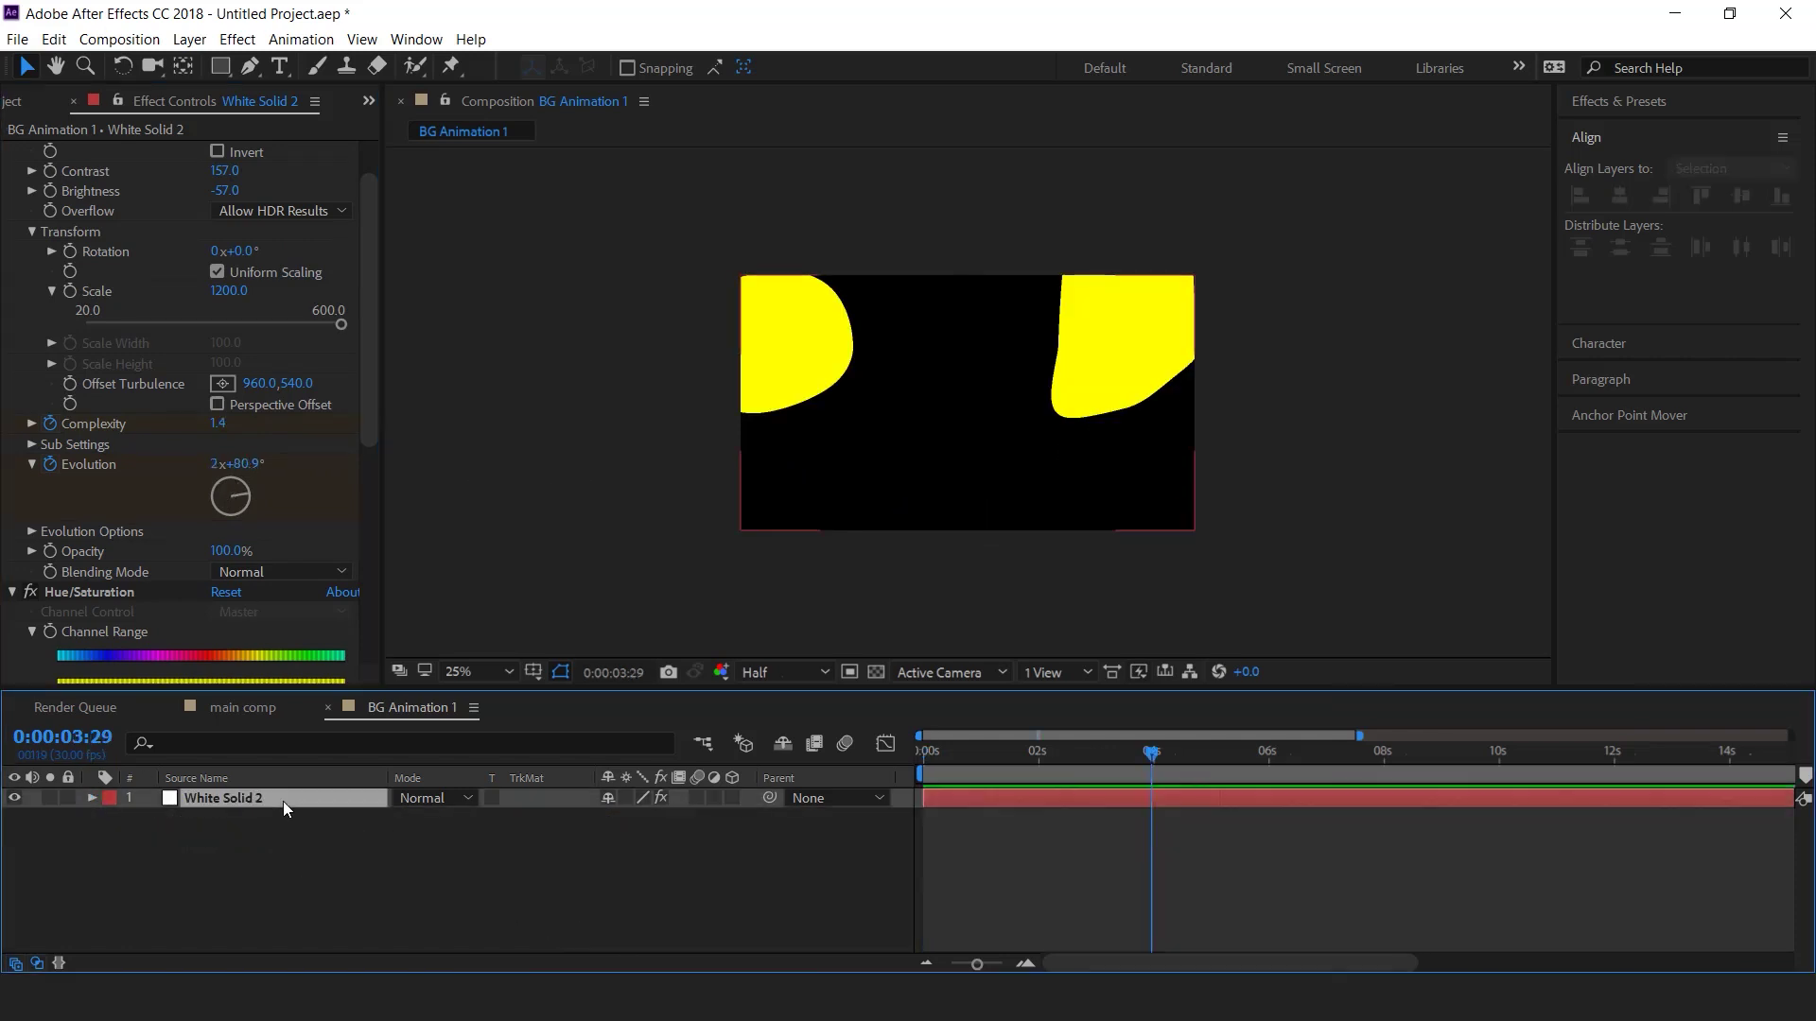
right_click(283, 802)
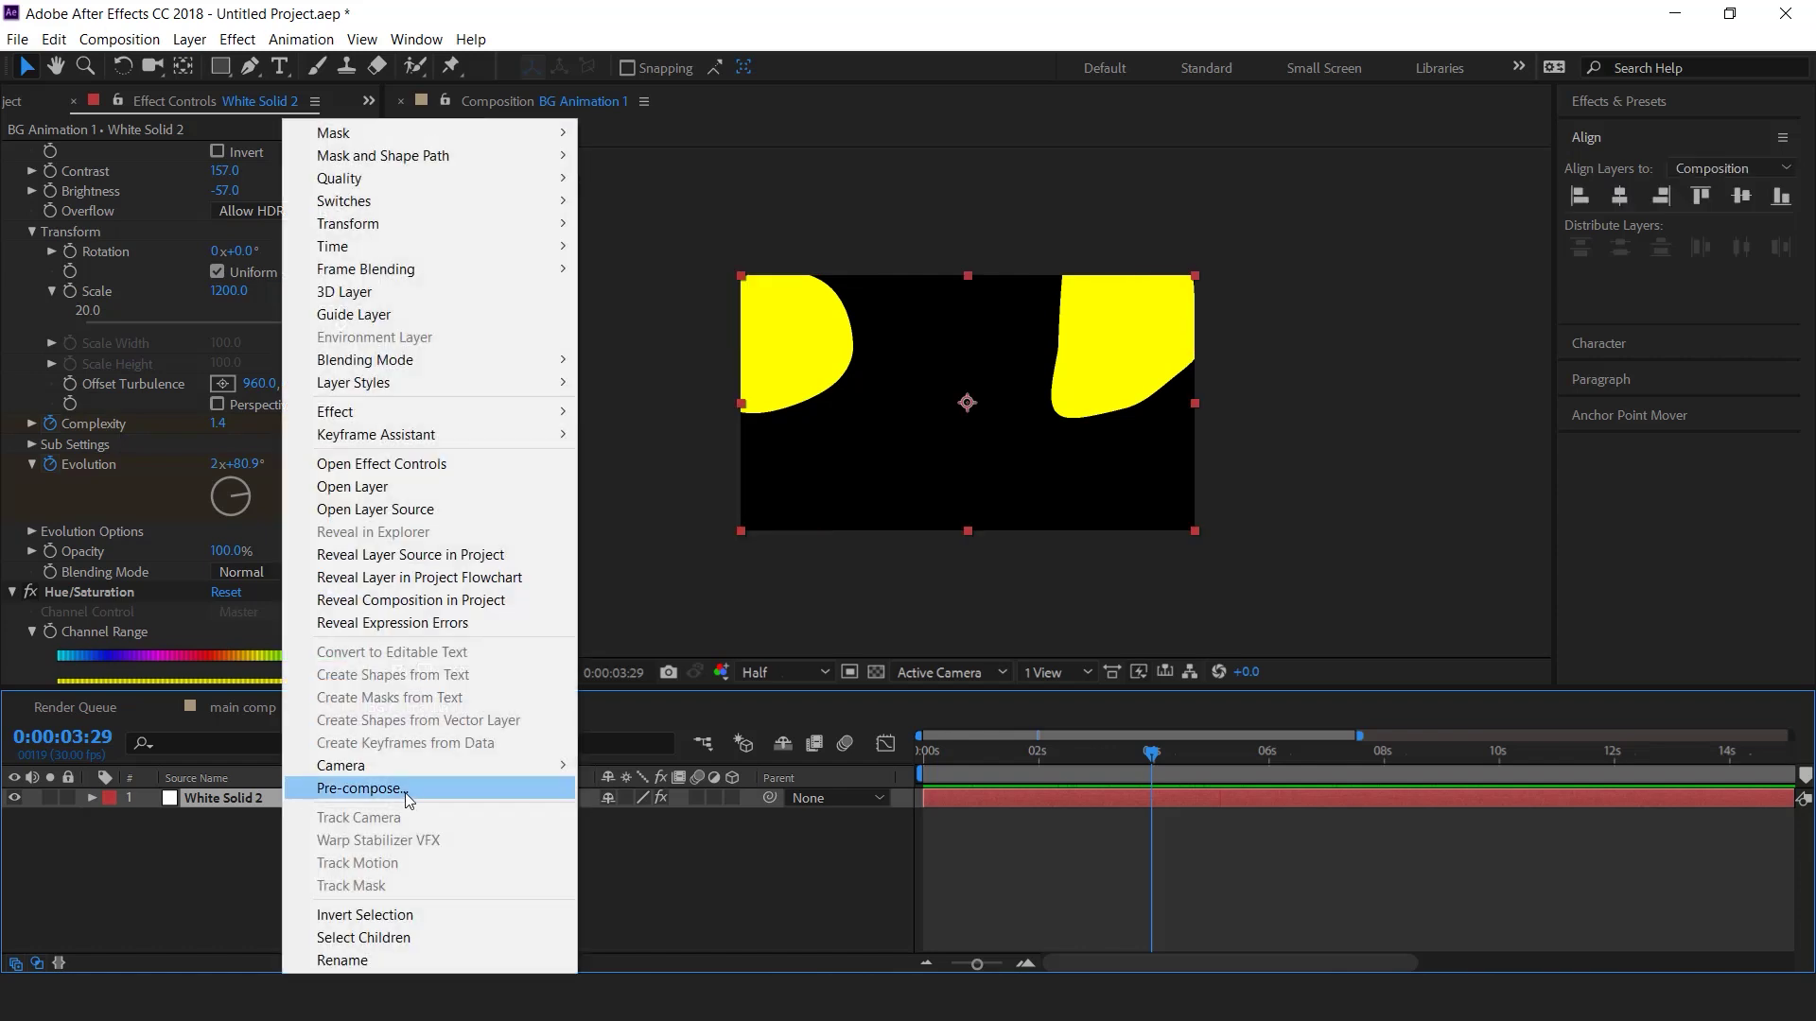
left_click(405, 794)
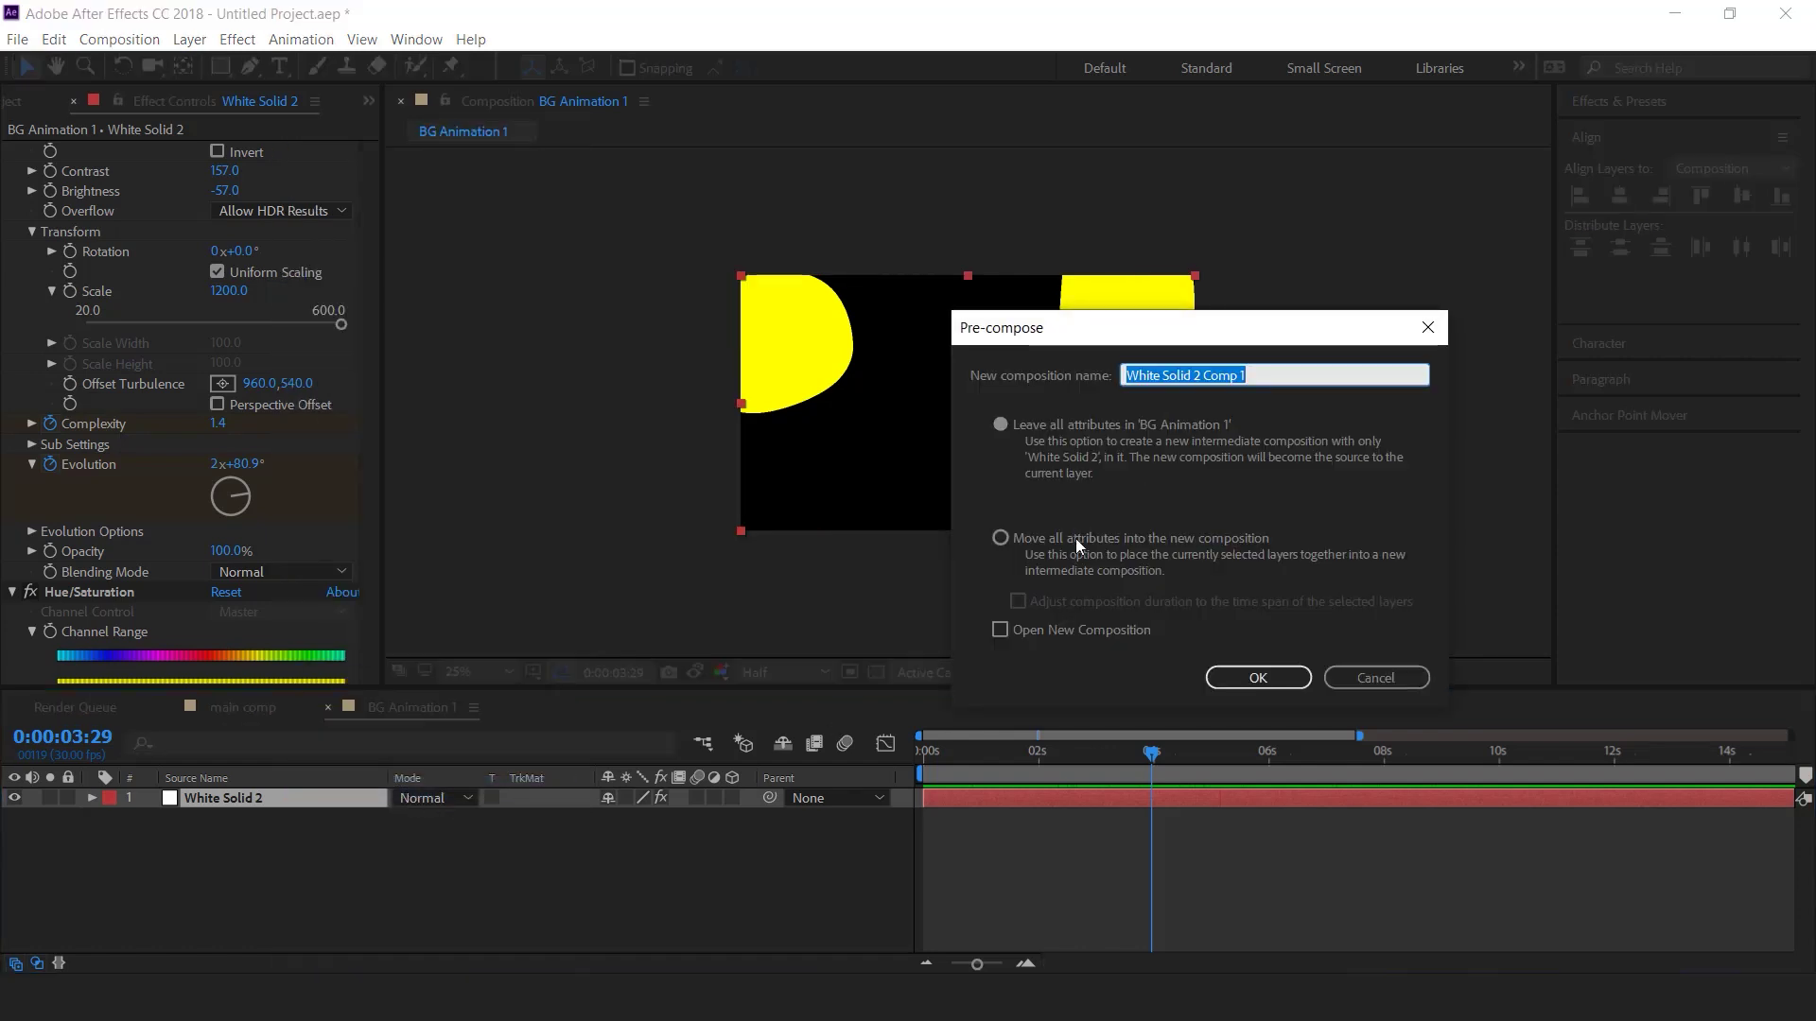
left_click(1006, 541)
left_click_drag(1261, 378, 974, 397)
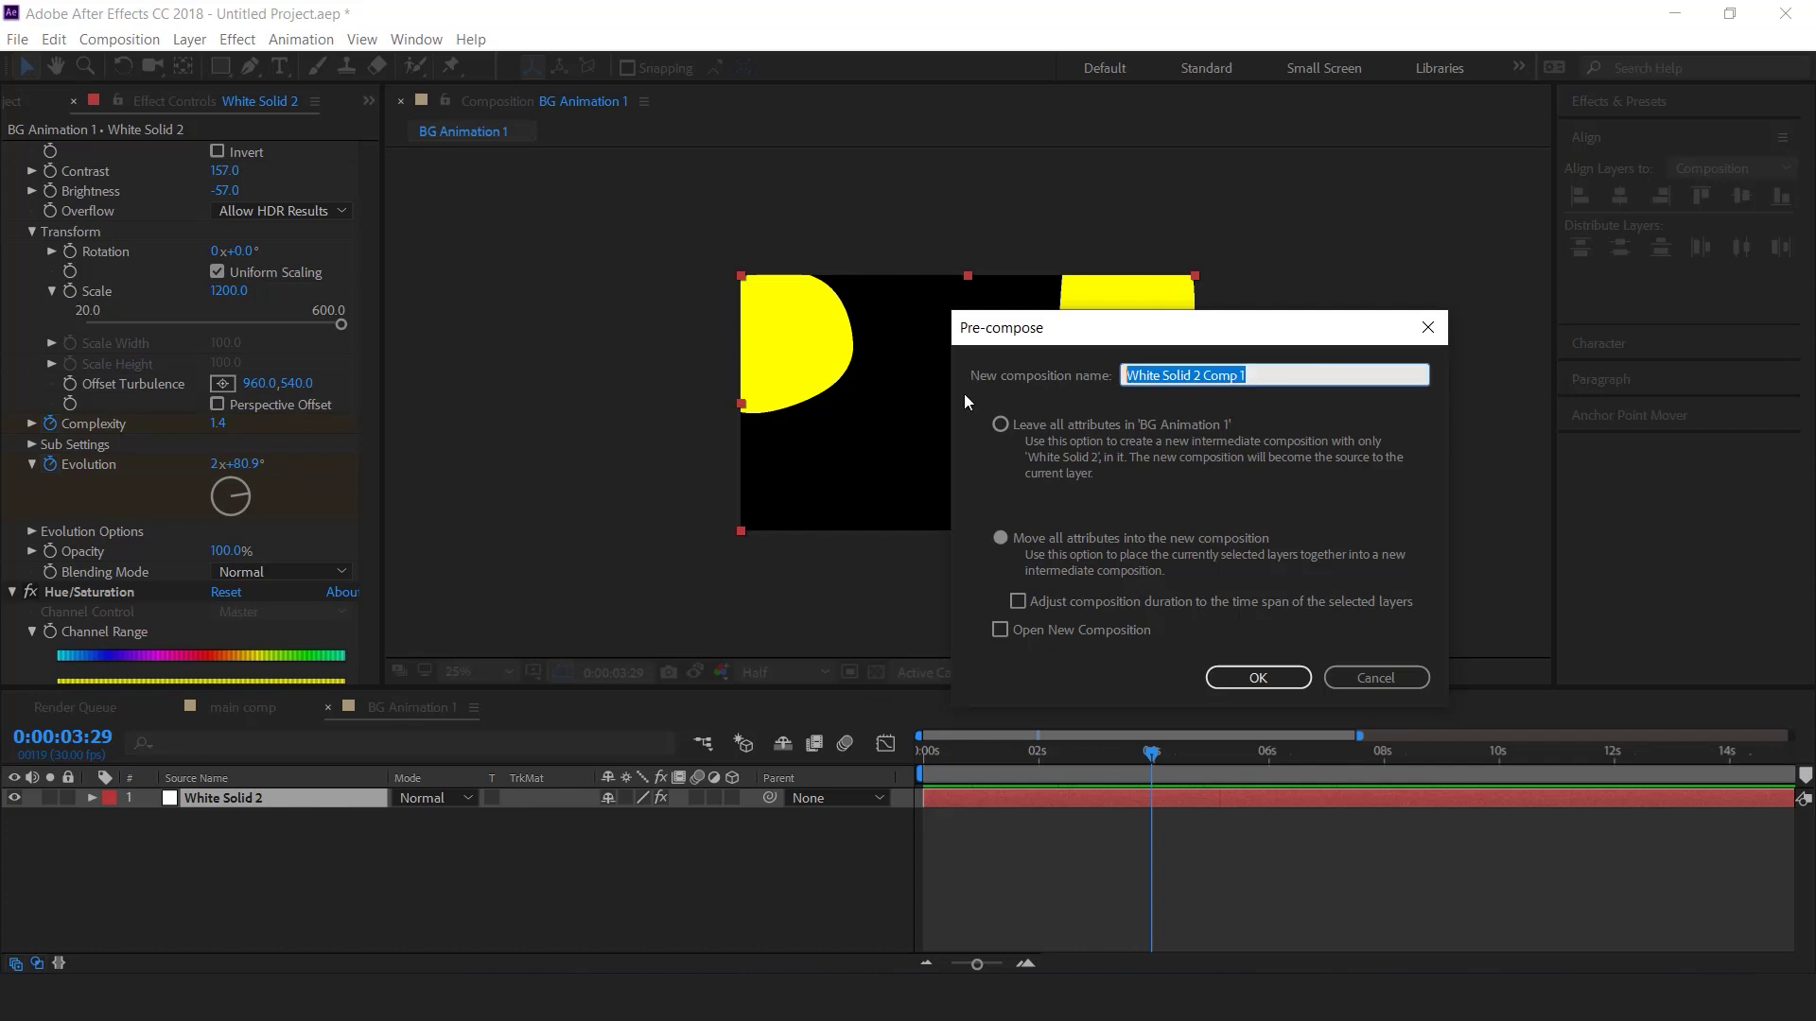
type("Fra")
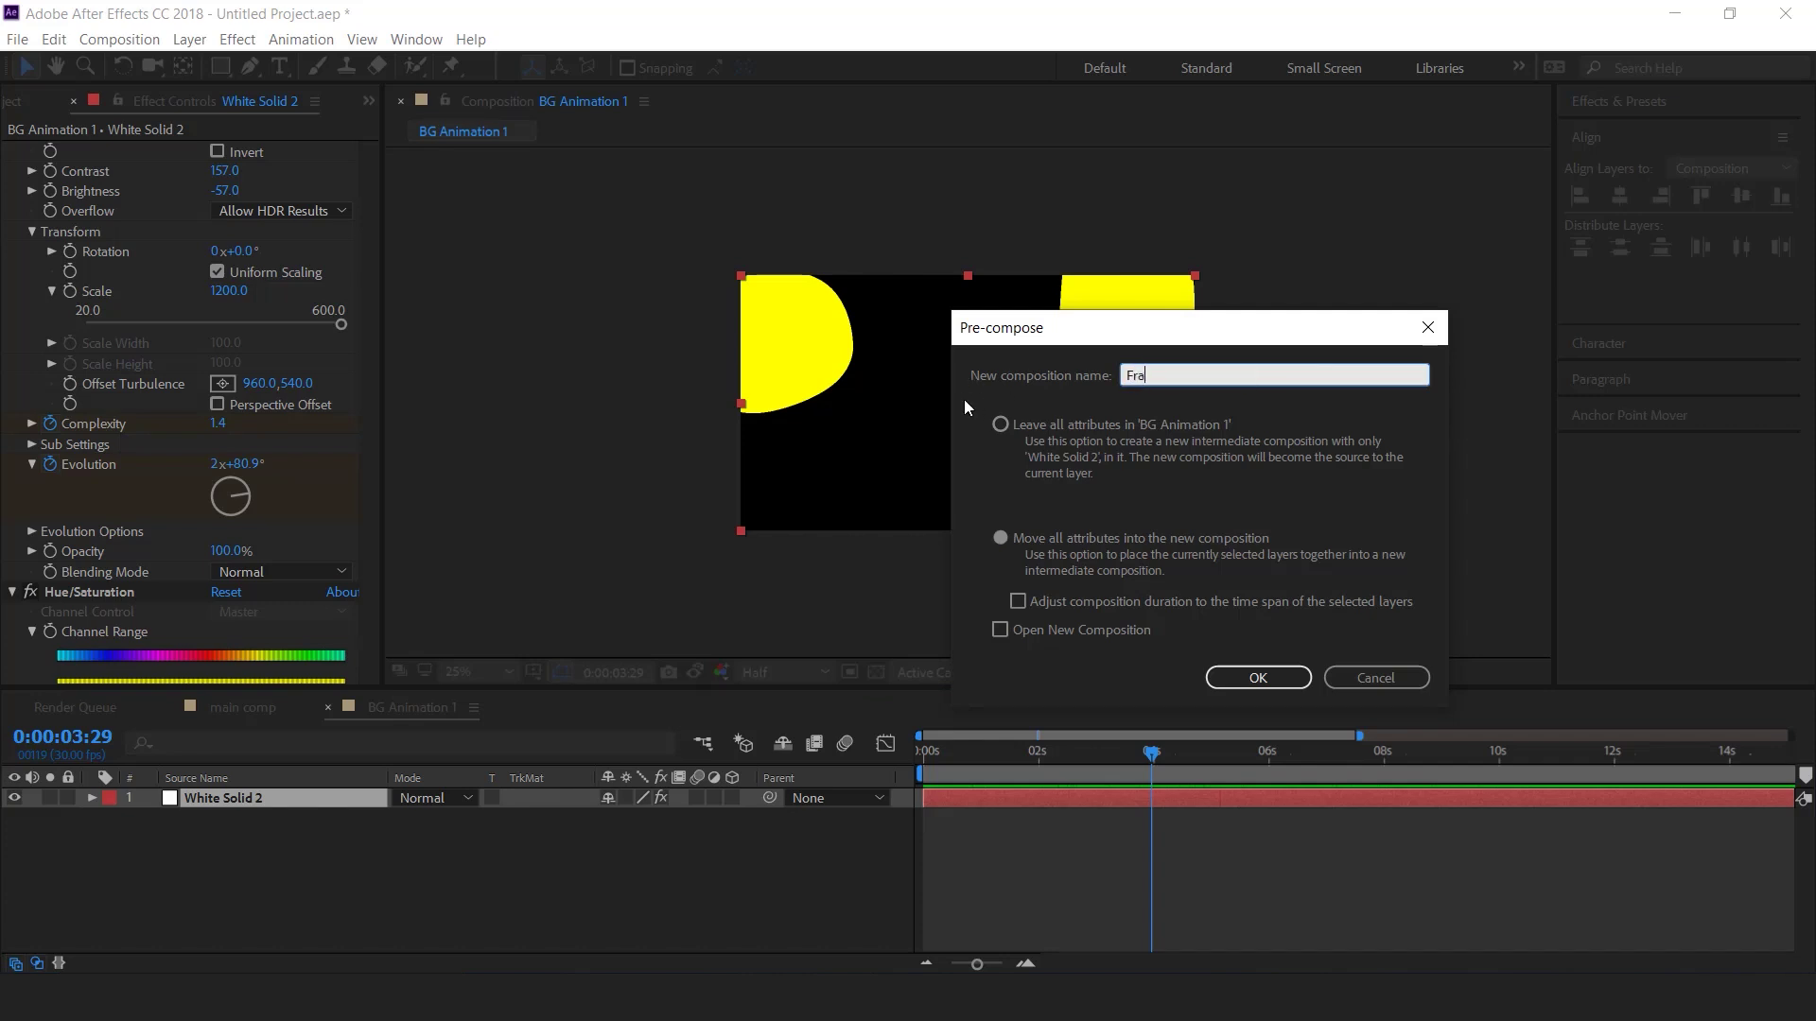
type("ctal comp 1")
key("Return")
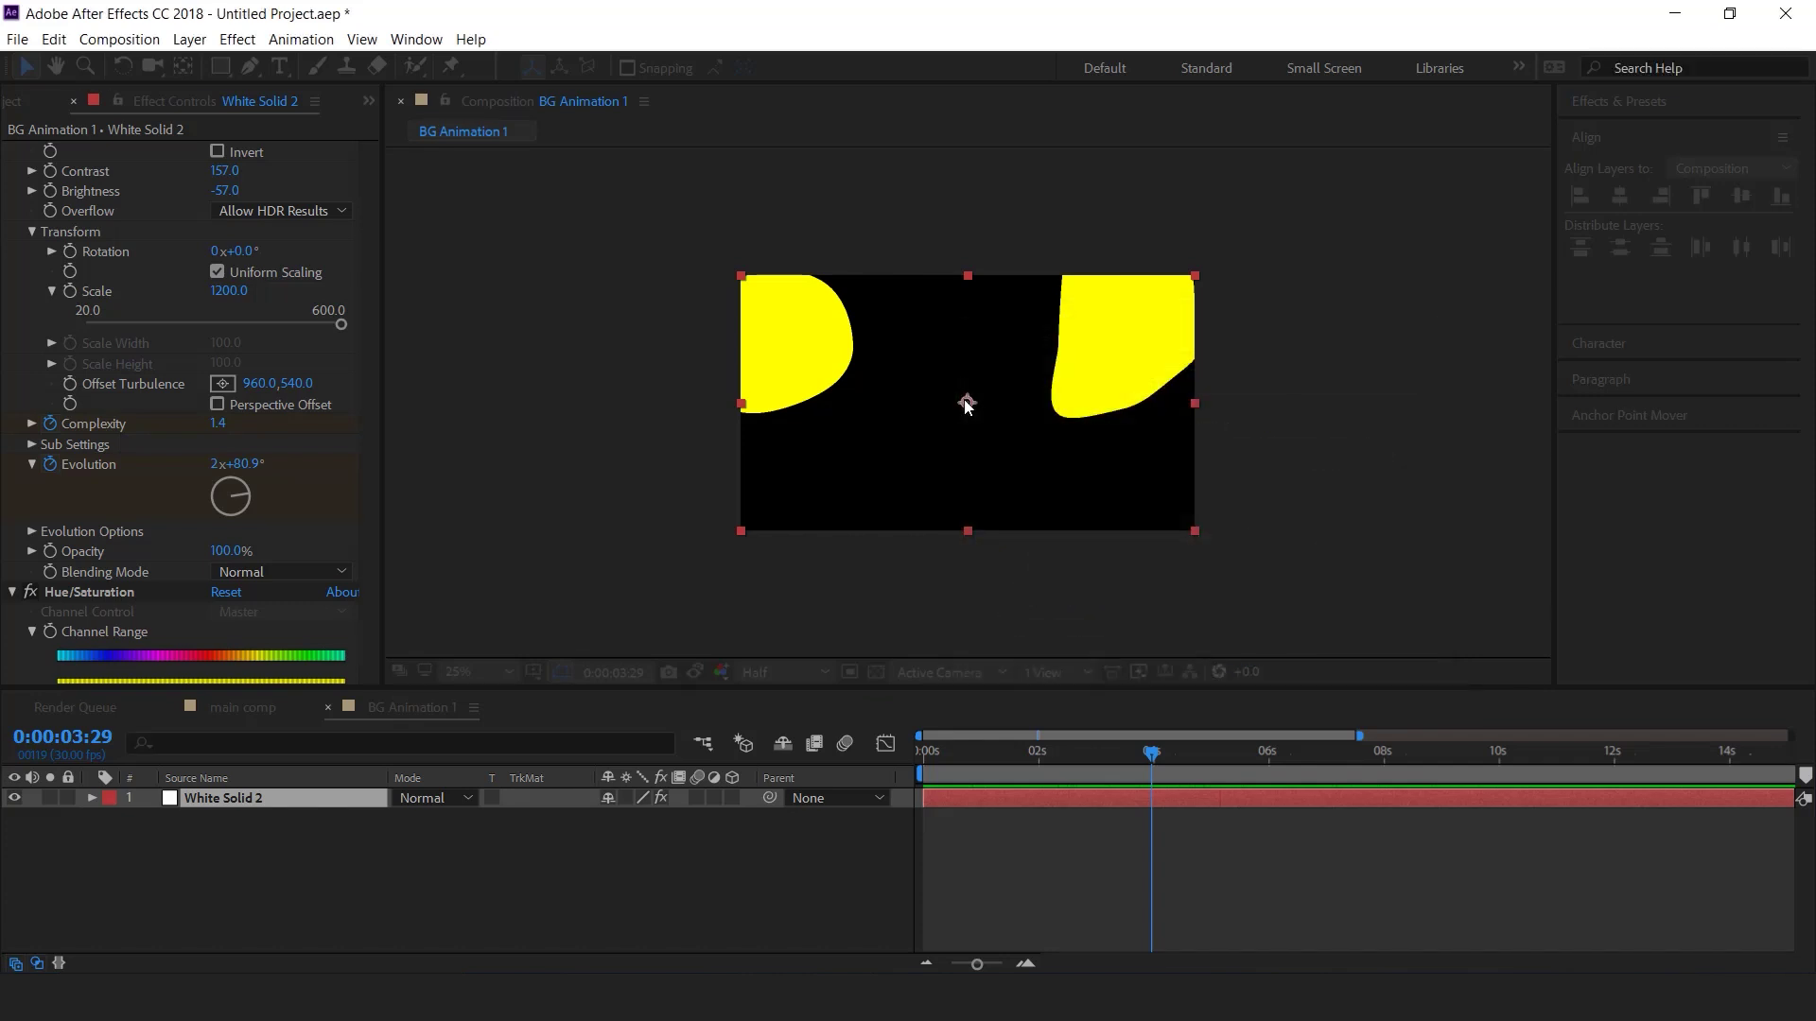
- Add a white 1920 x 1080 px solid to BG Animation 1 and place it beneath Fractal comp 1
right_click(456, 841)
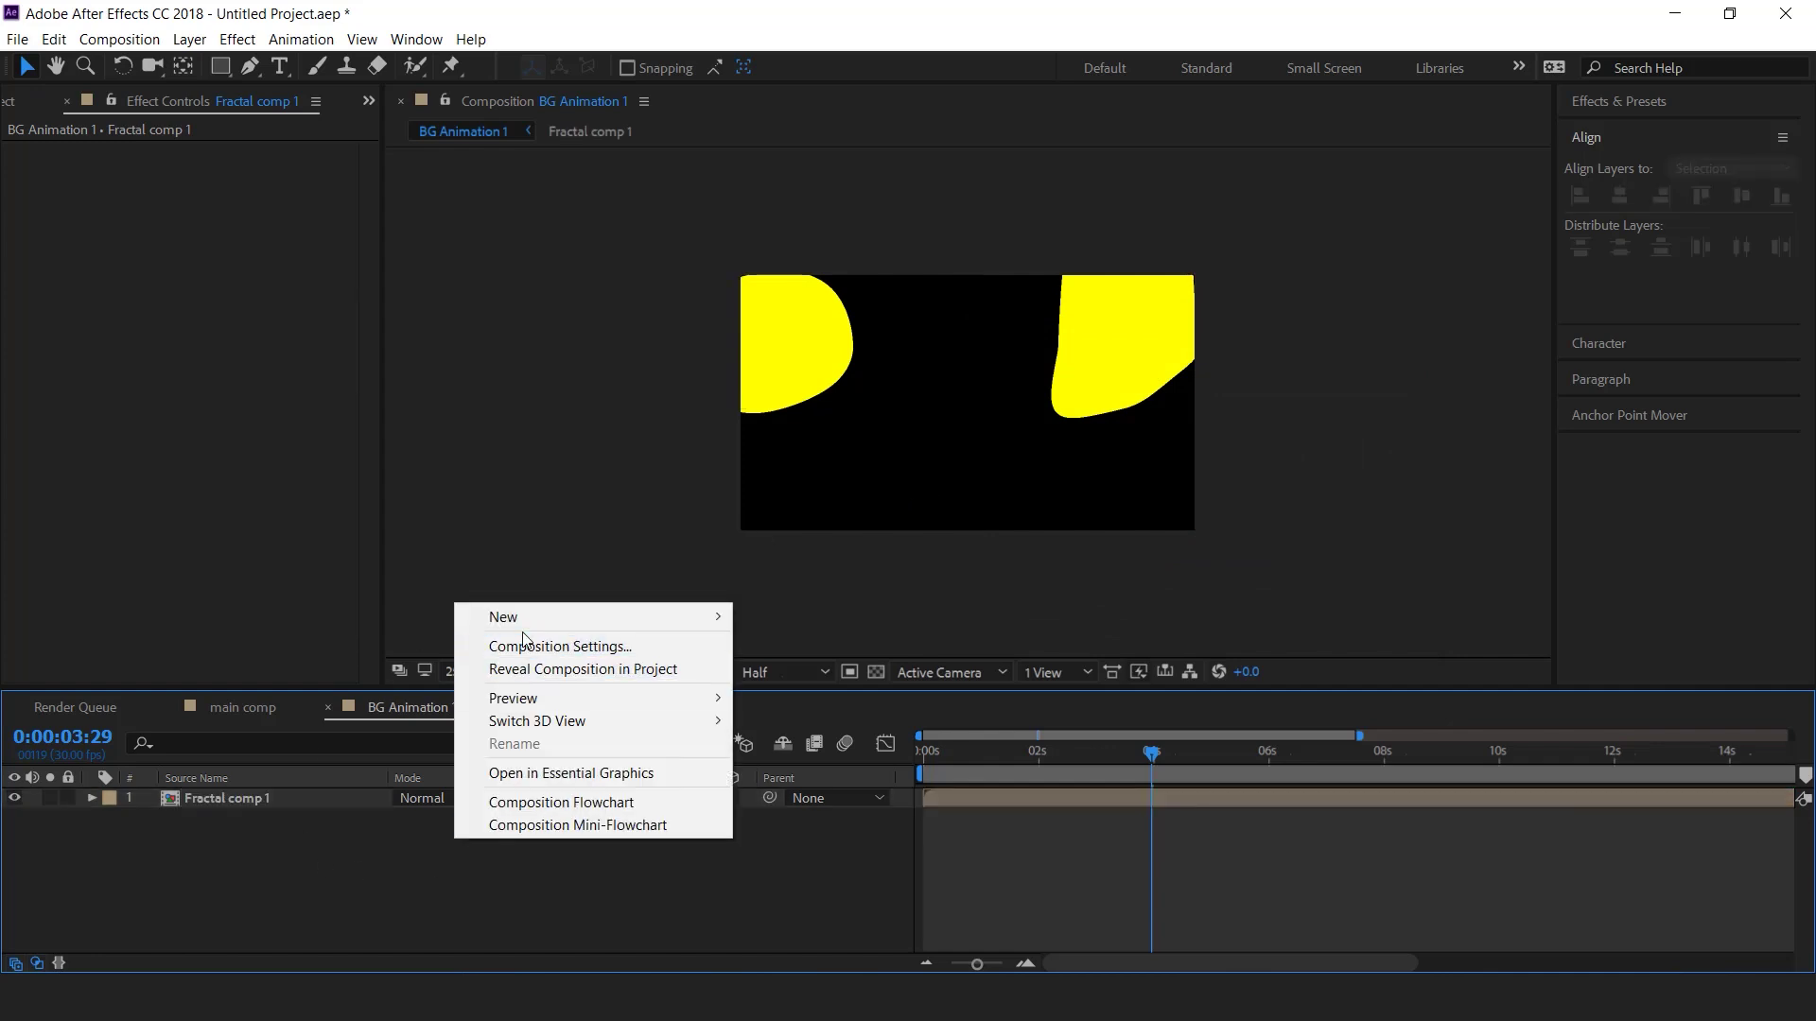
mouse_move(518, 619)
left_click(819, 669)
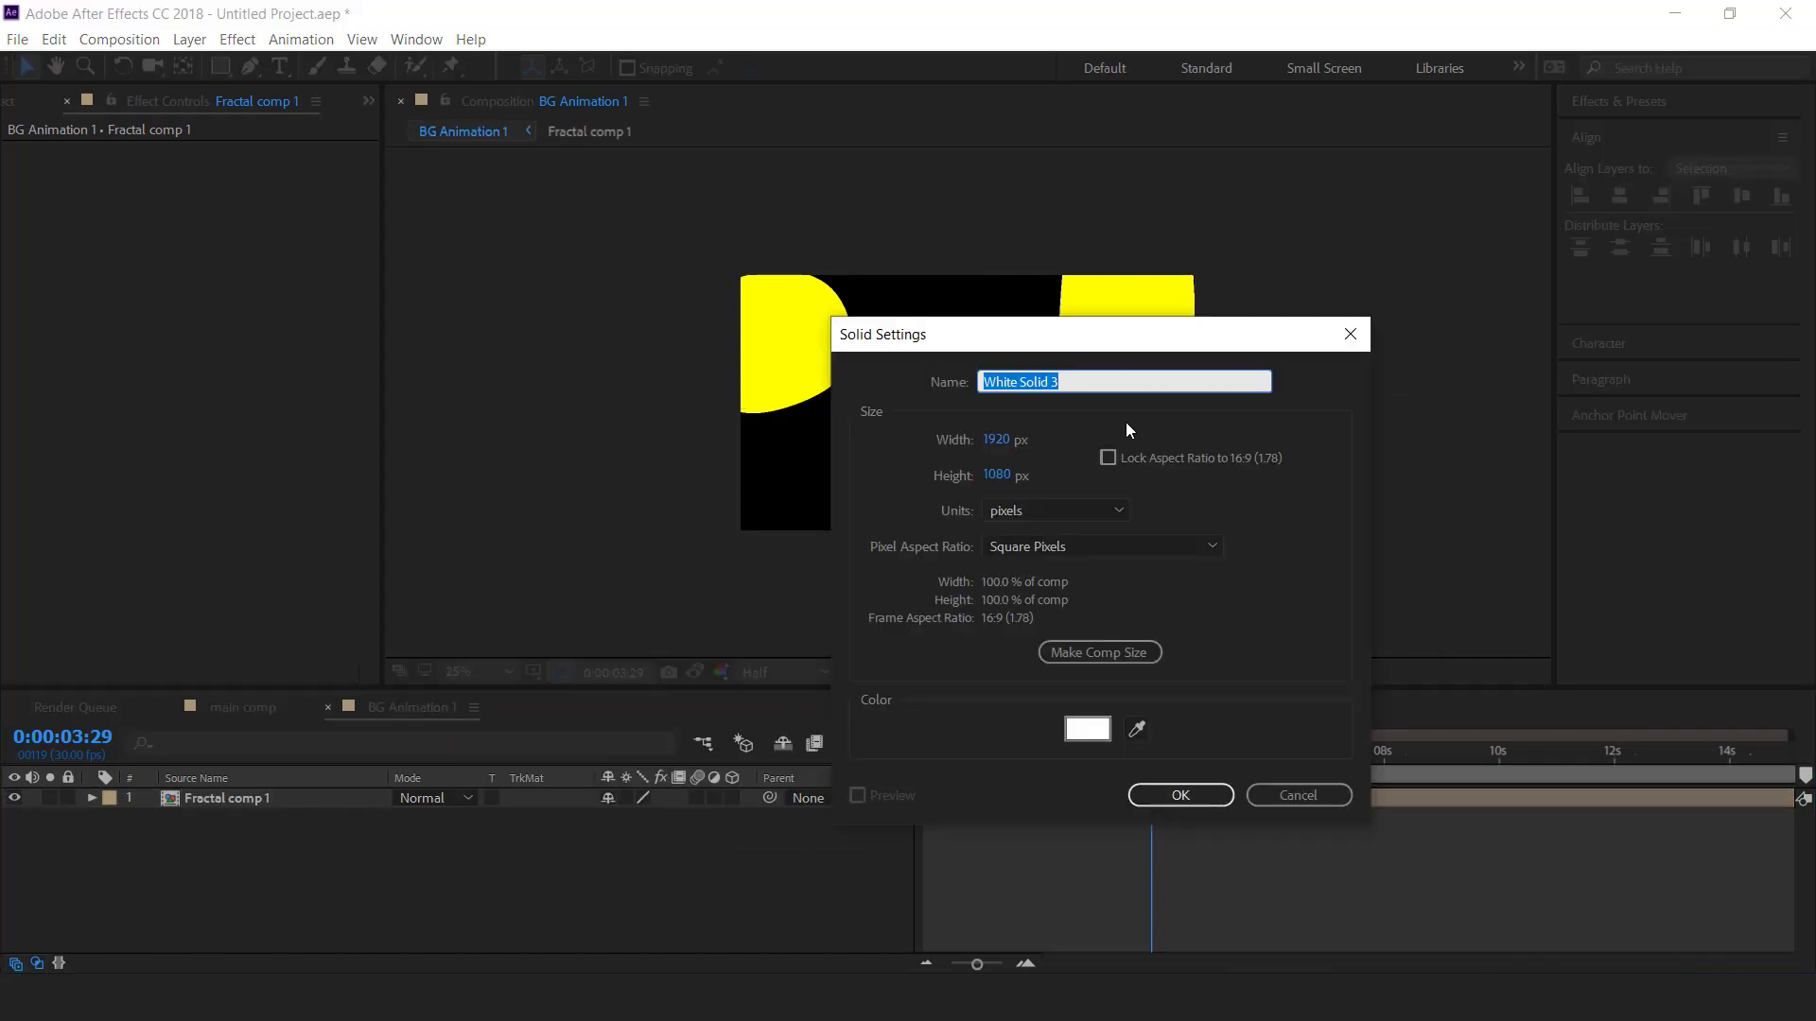
left_click(1193, 795)
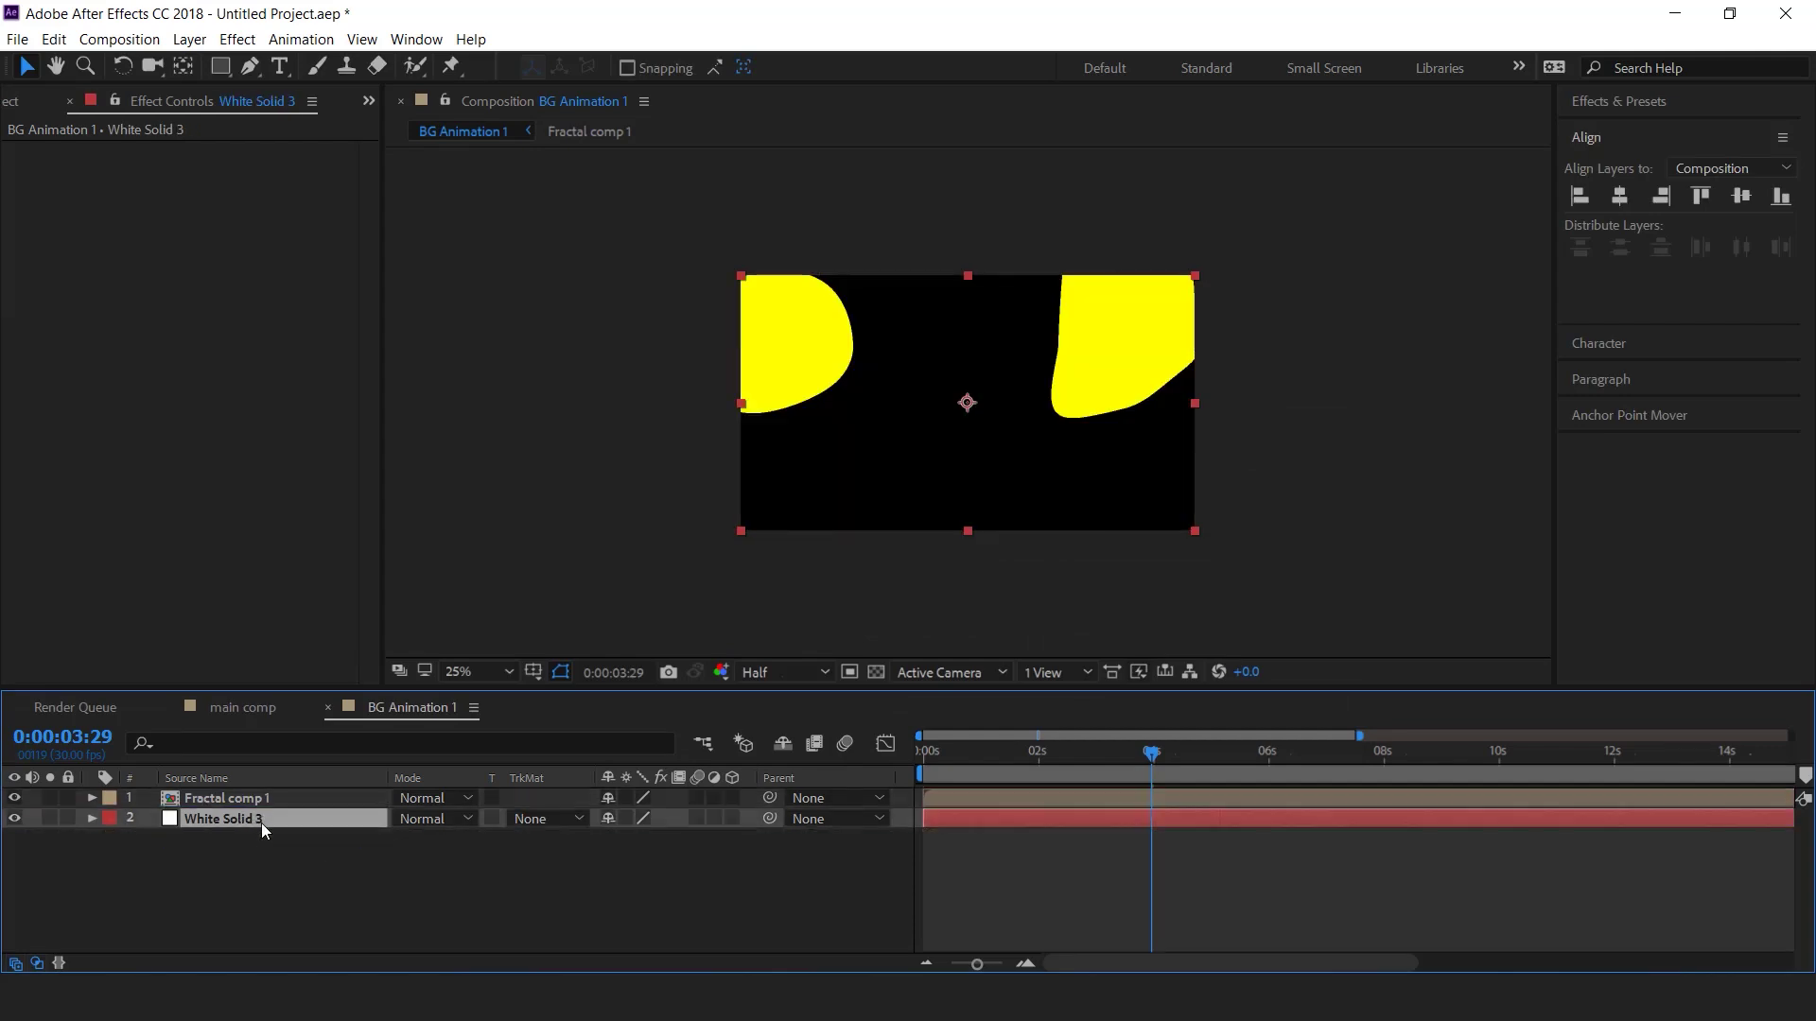
- Set the new white solid's track matte to Luma Matte "Fractal comp 1" and scrub through the masked animation
left_click(550, 819)
left_click(593, 918)
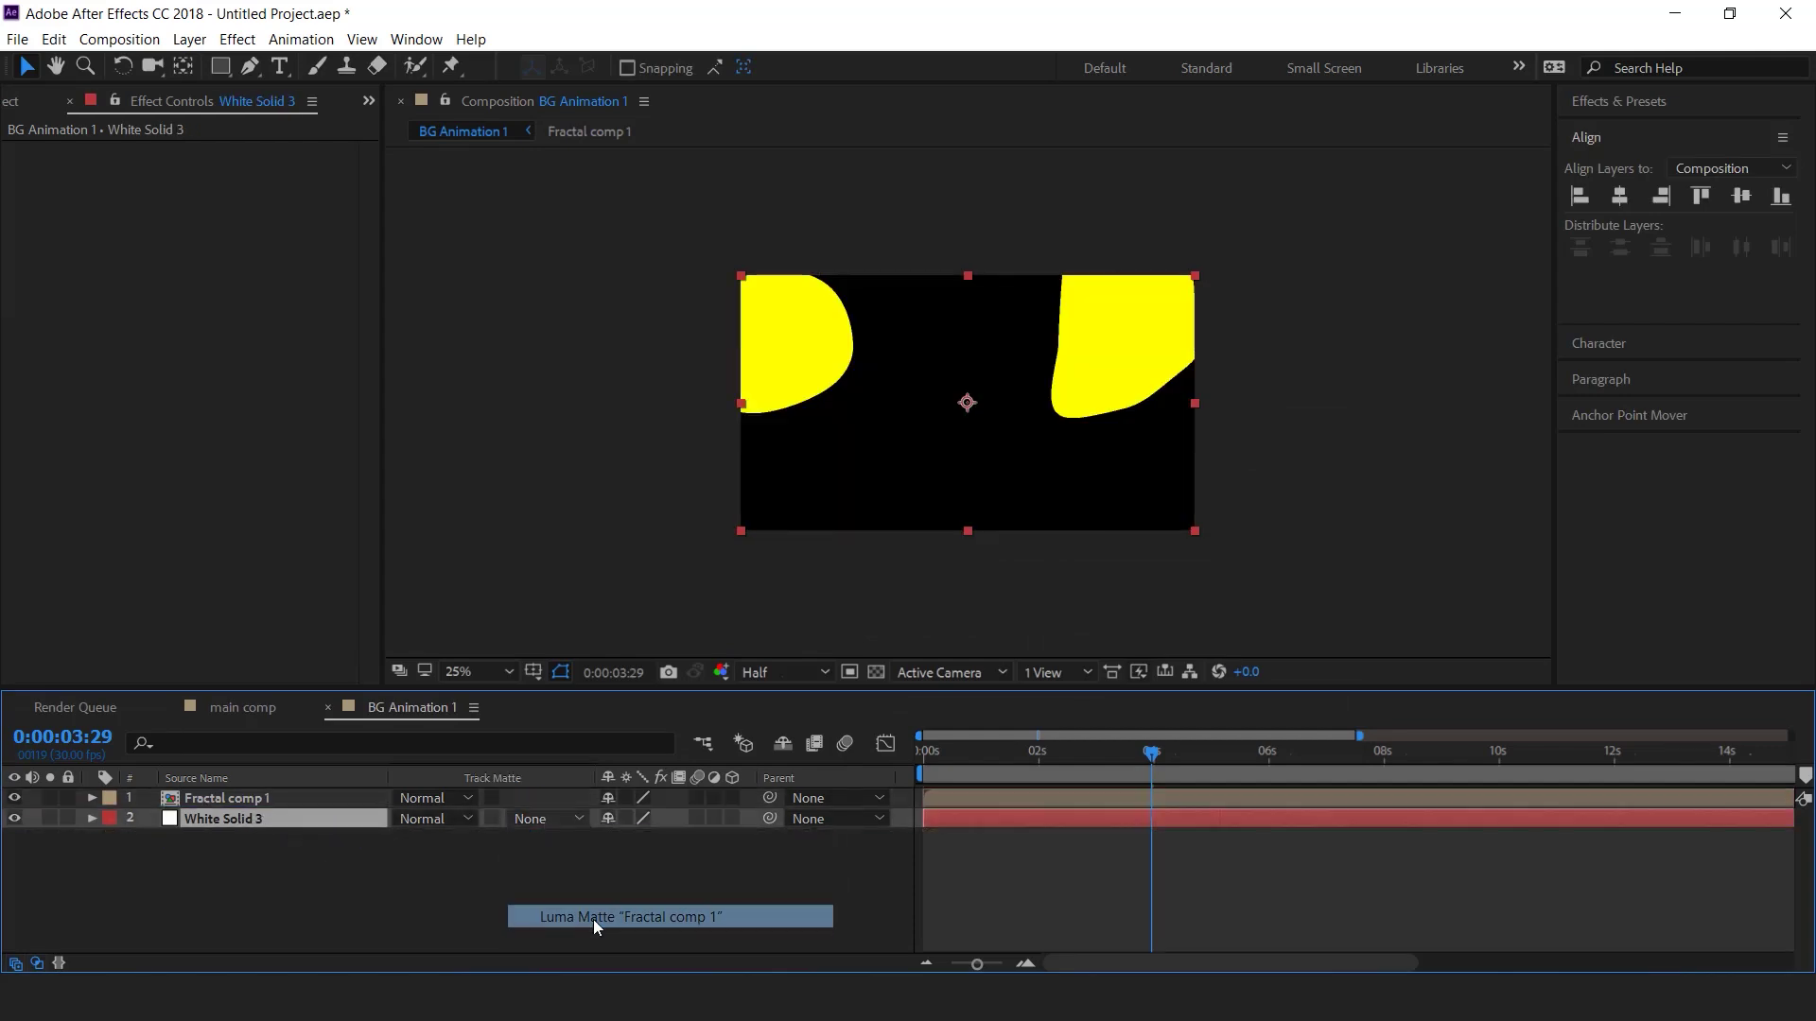
left_click_drag(939, 753, 1211, 752)
left_click(333, 916)
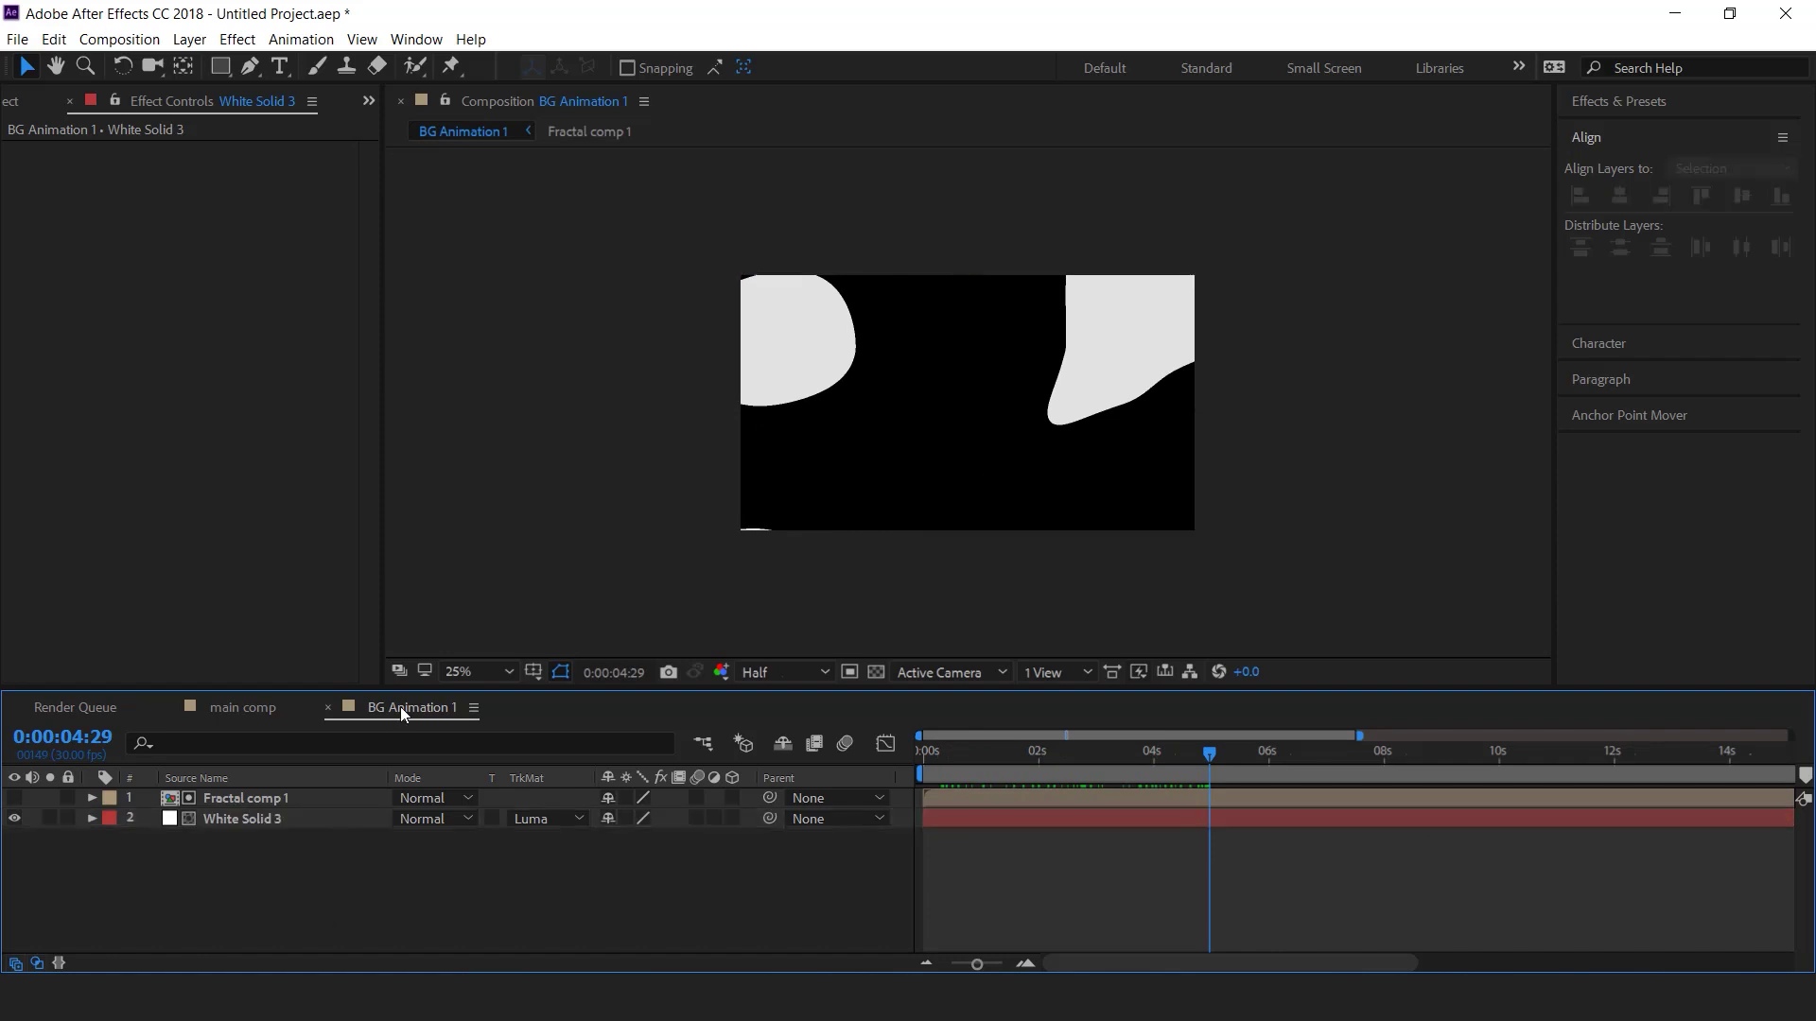
- Close the BG Animation 1 timeline and add BG Animation 1 to main comp above BG placeholder 1
left_click(329, 707)
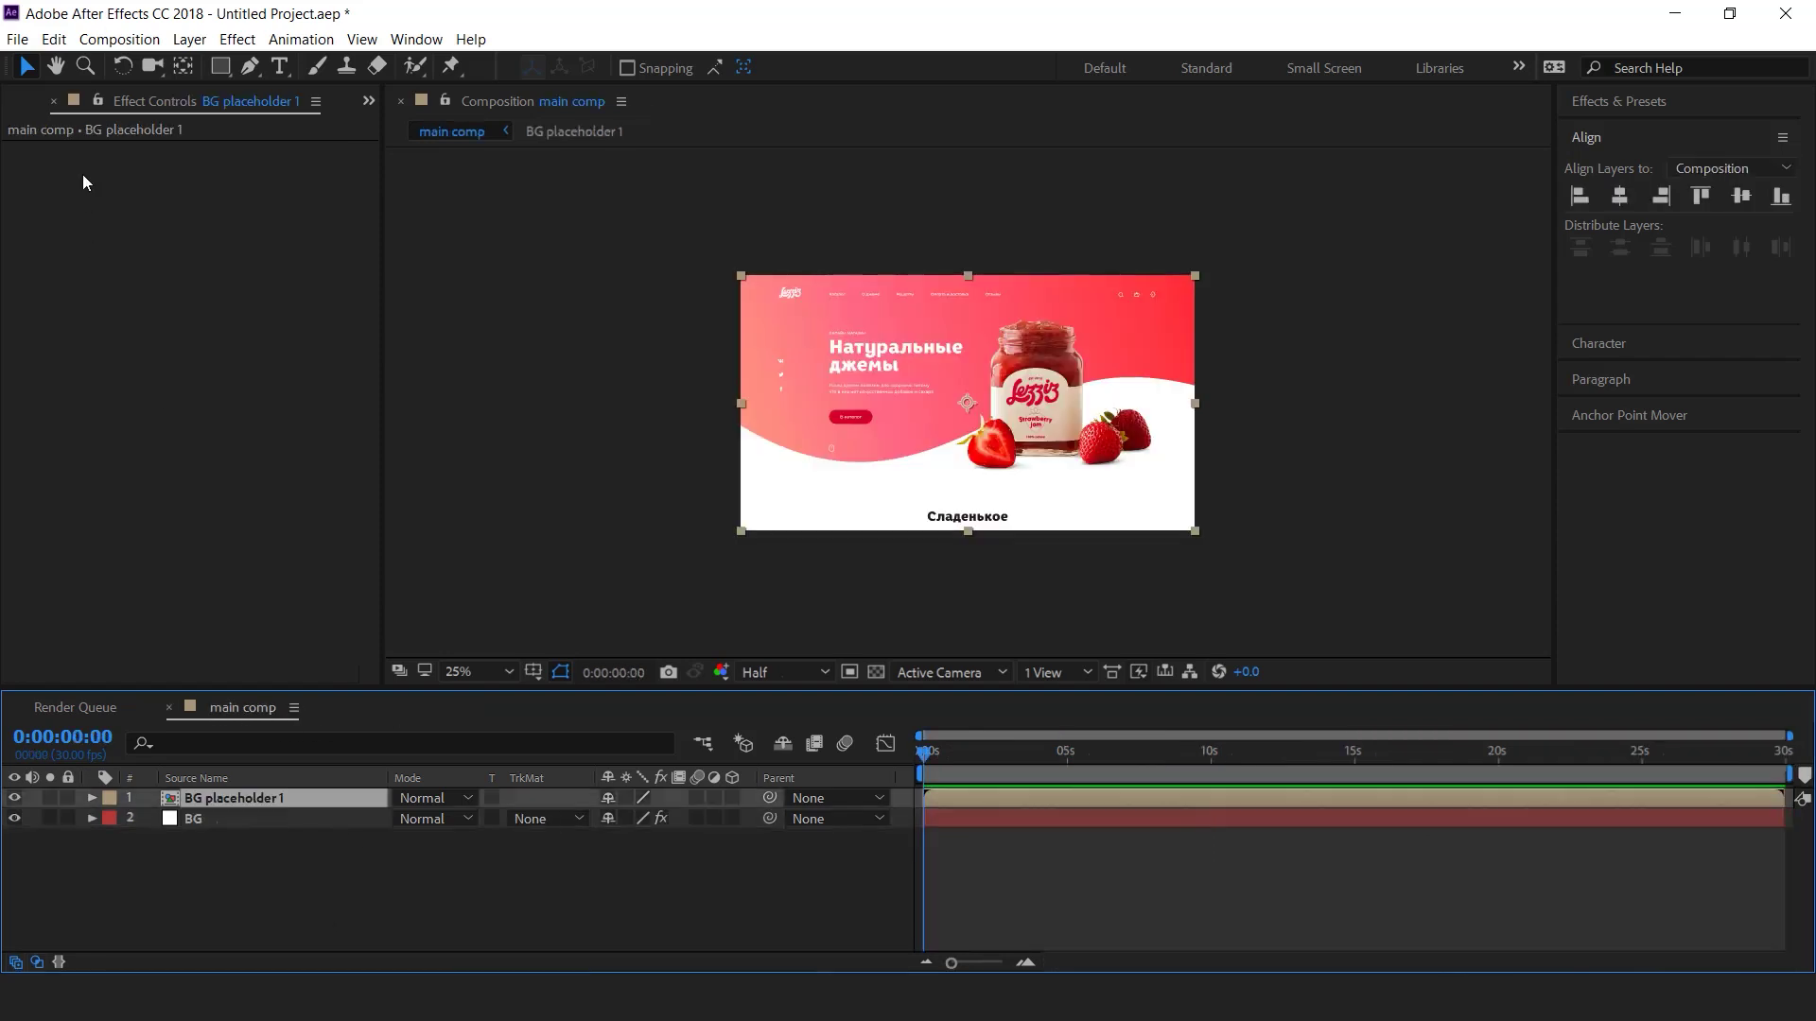
left_click(37, 110)
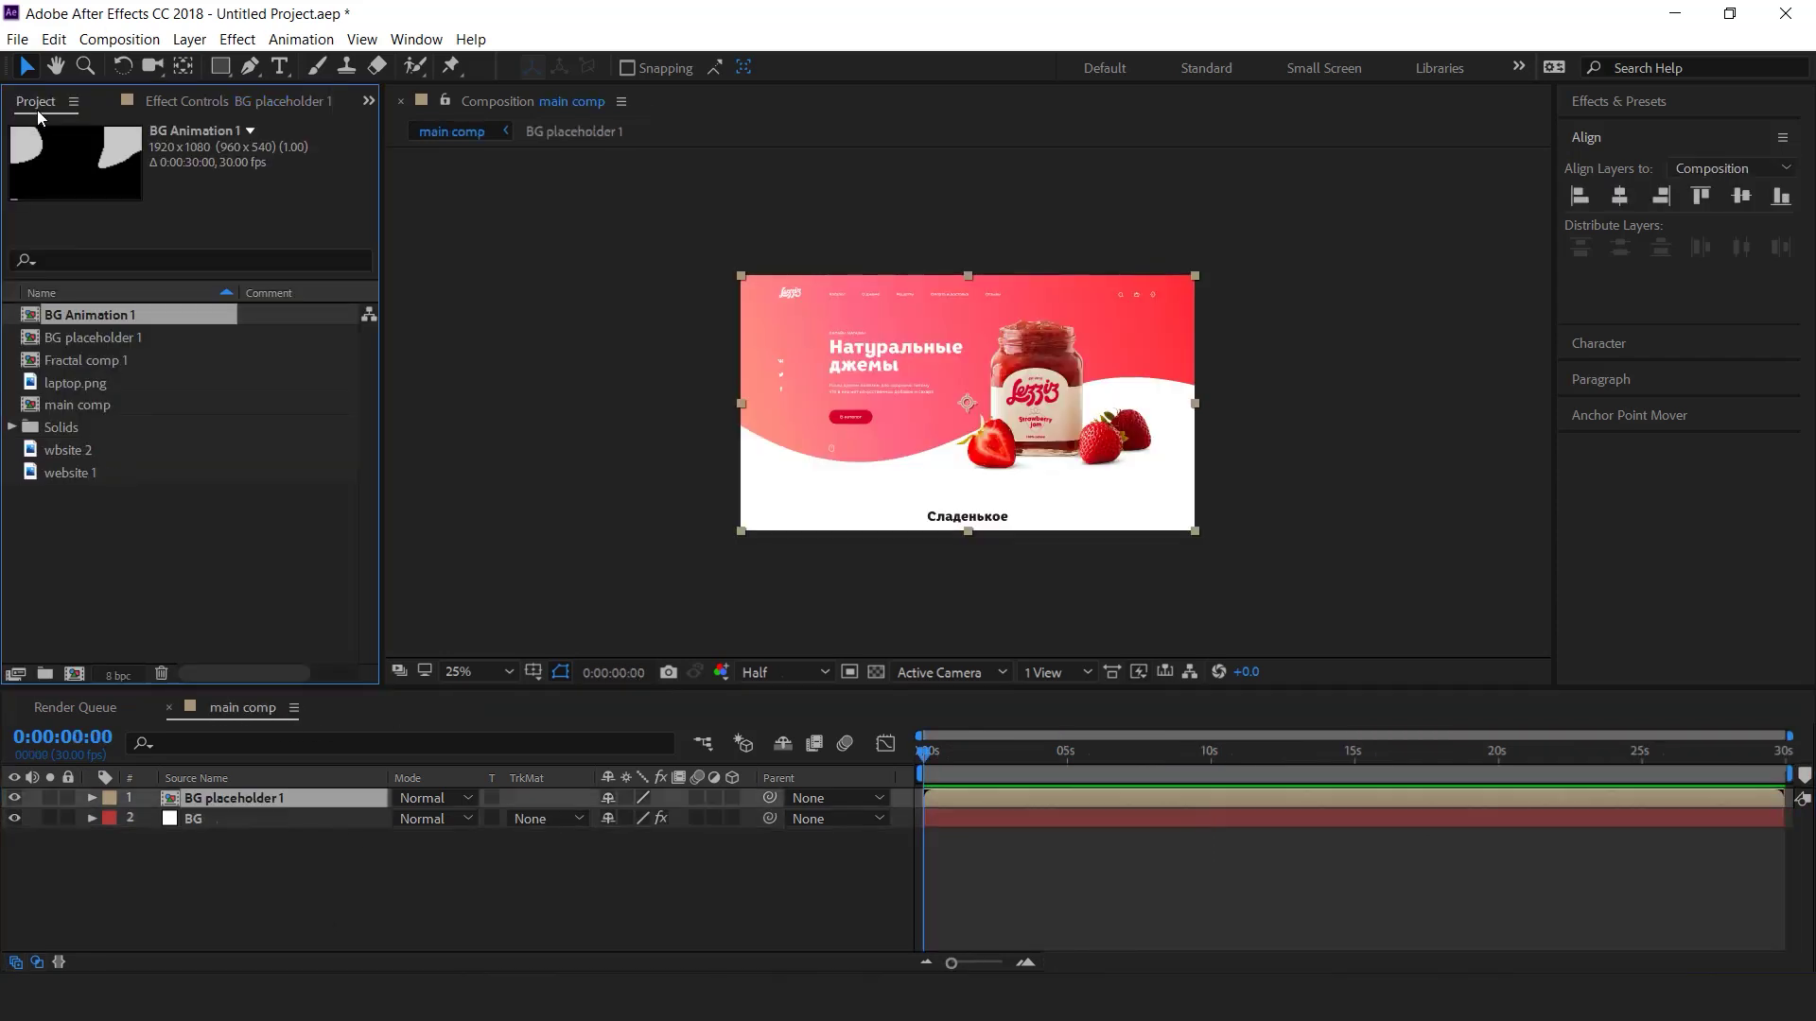
left_click(106, 340)
left_click(117, 316)
left_click_drag(121, 323, 286, 798)
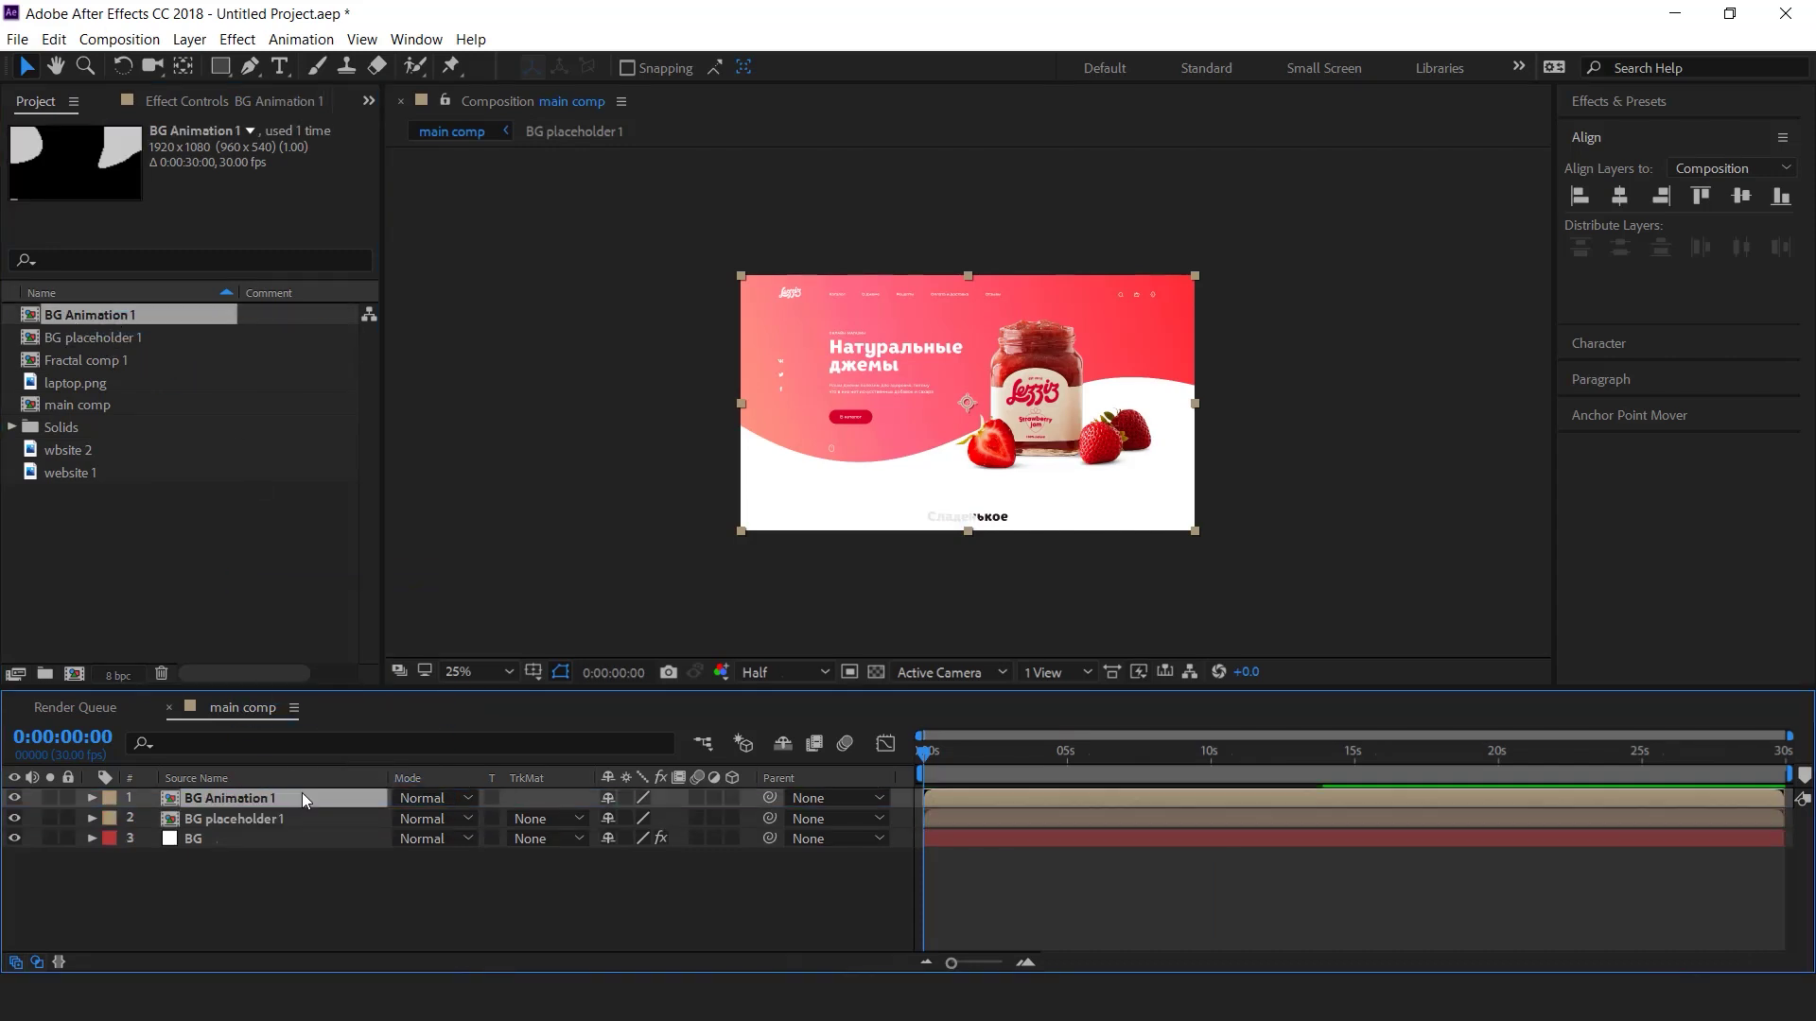
- Set BG placeholder 1's track matte to Luma using BG Animation 1 and scrub through the opening seconds
left_click(543, 819)
left_click(606, 916)
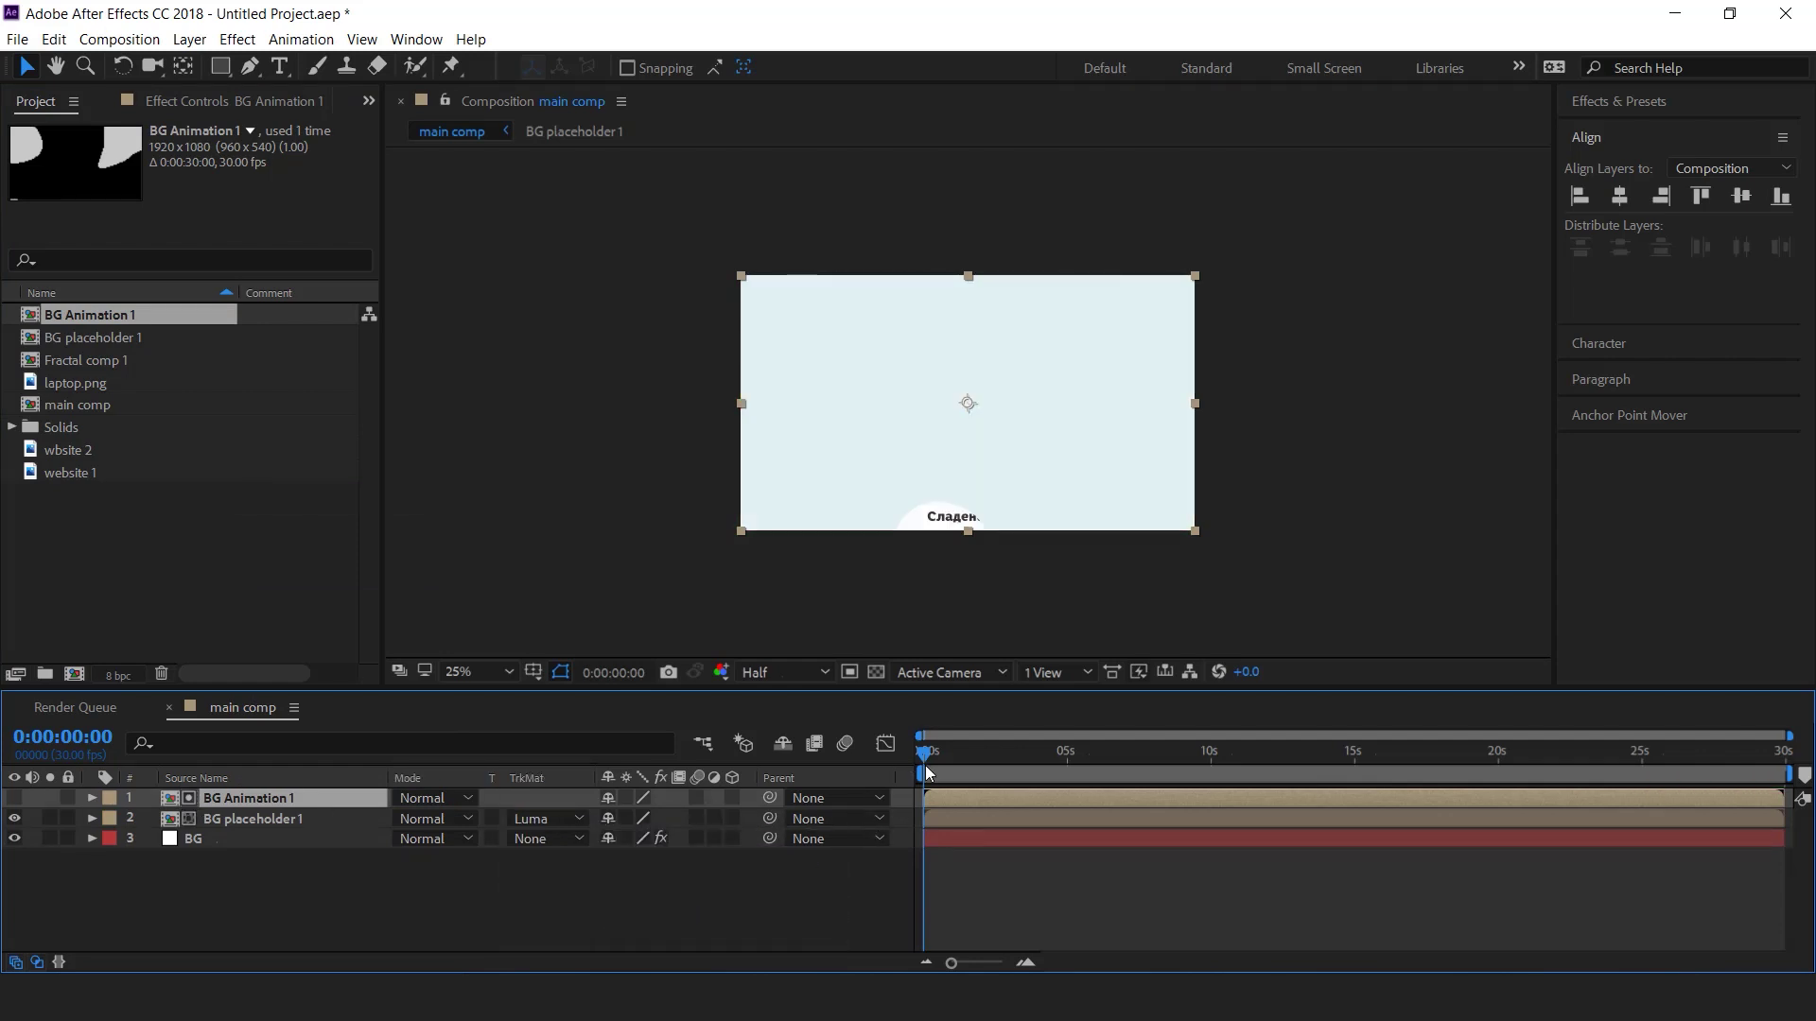
left_click_drag(930, 758, 1068, 766)
left_click_drag(1099, 760, 1020, 755)
- Apply Fast Blur (Legacy) to BG placeholder 1 with Blurriness 87
left_click(263, 819)
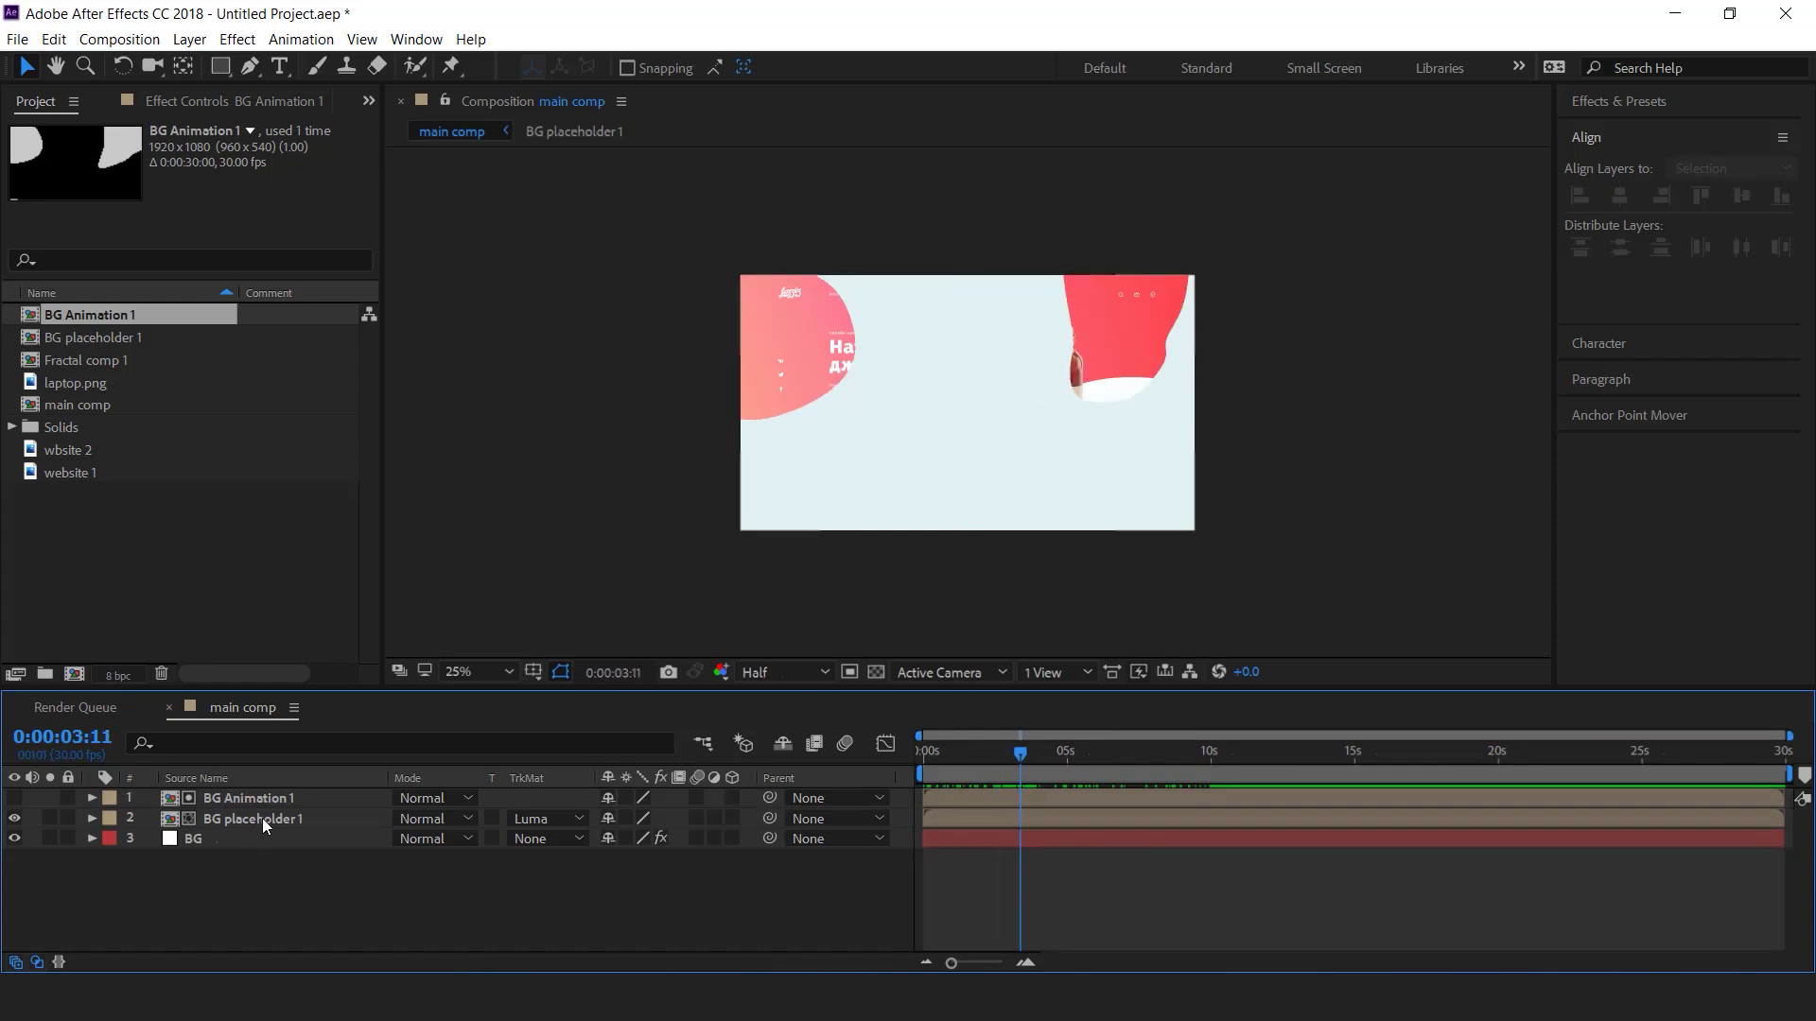
key("ctrl+space")
type("fas")
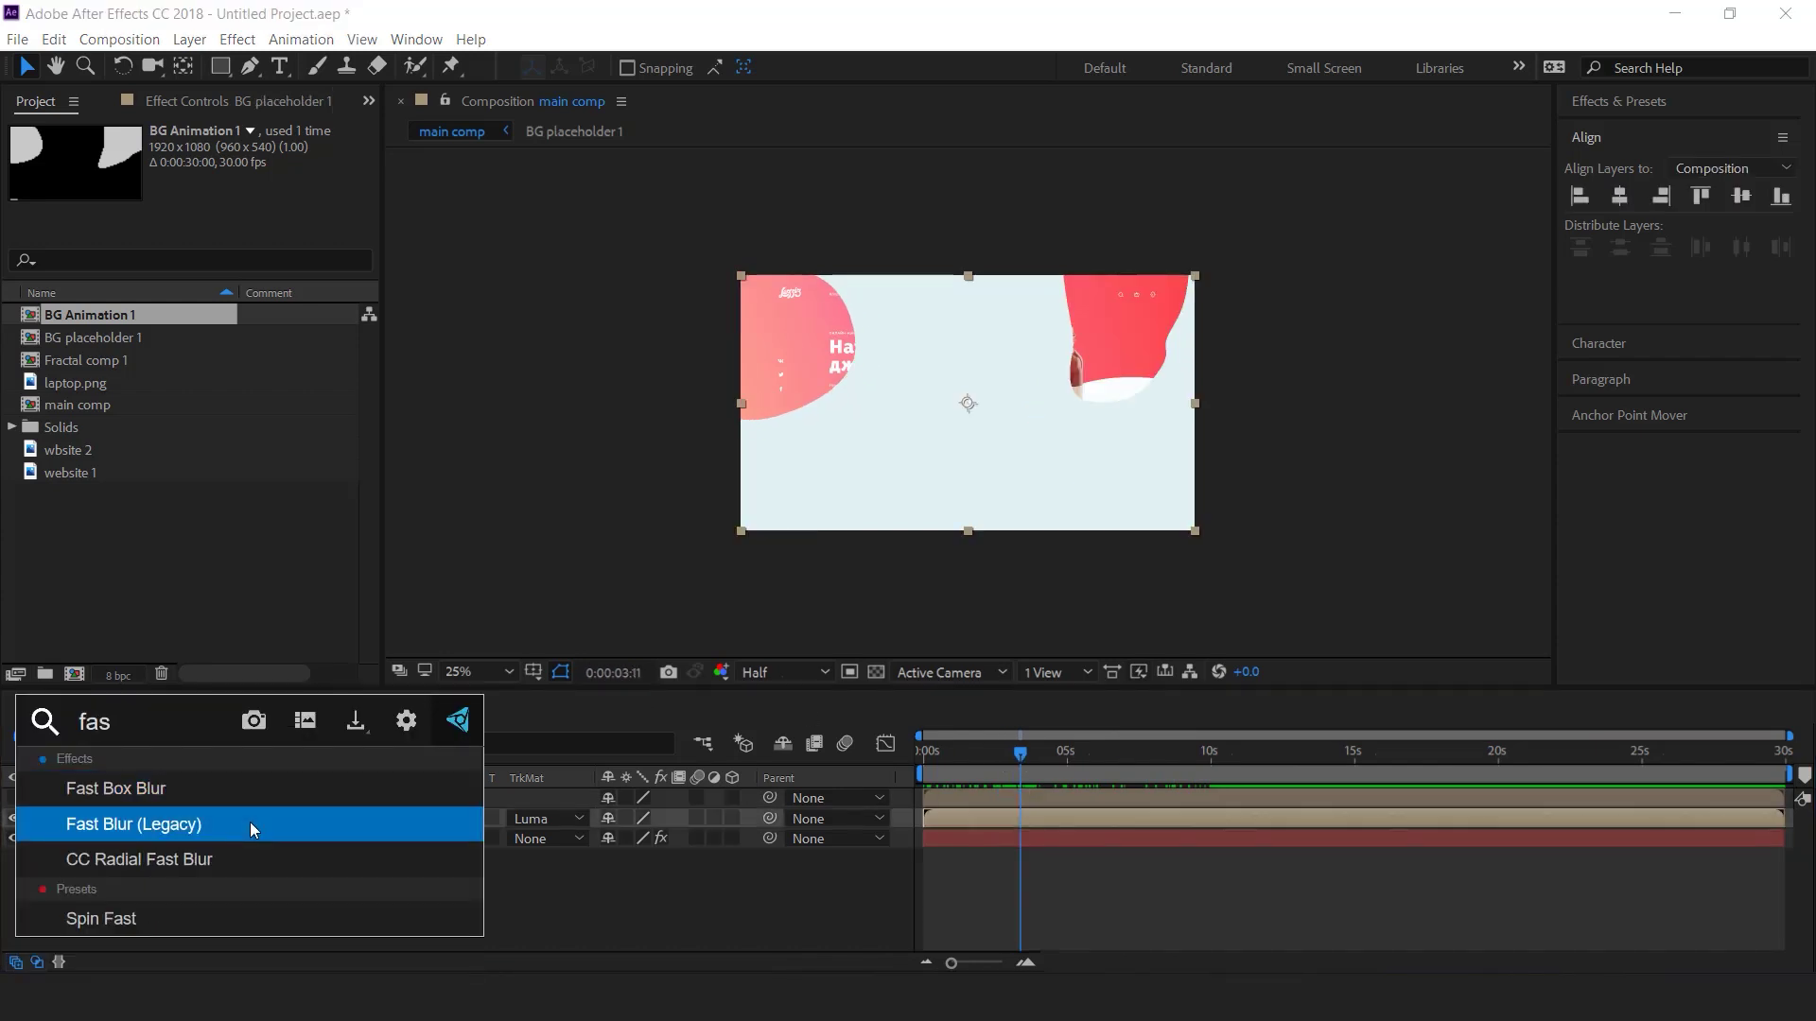
left_click(249, 820)
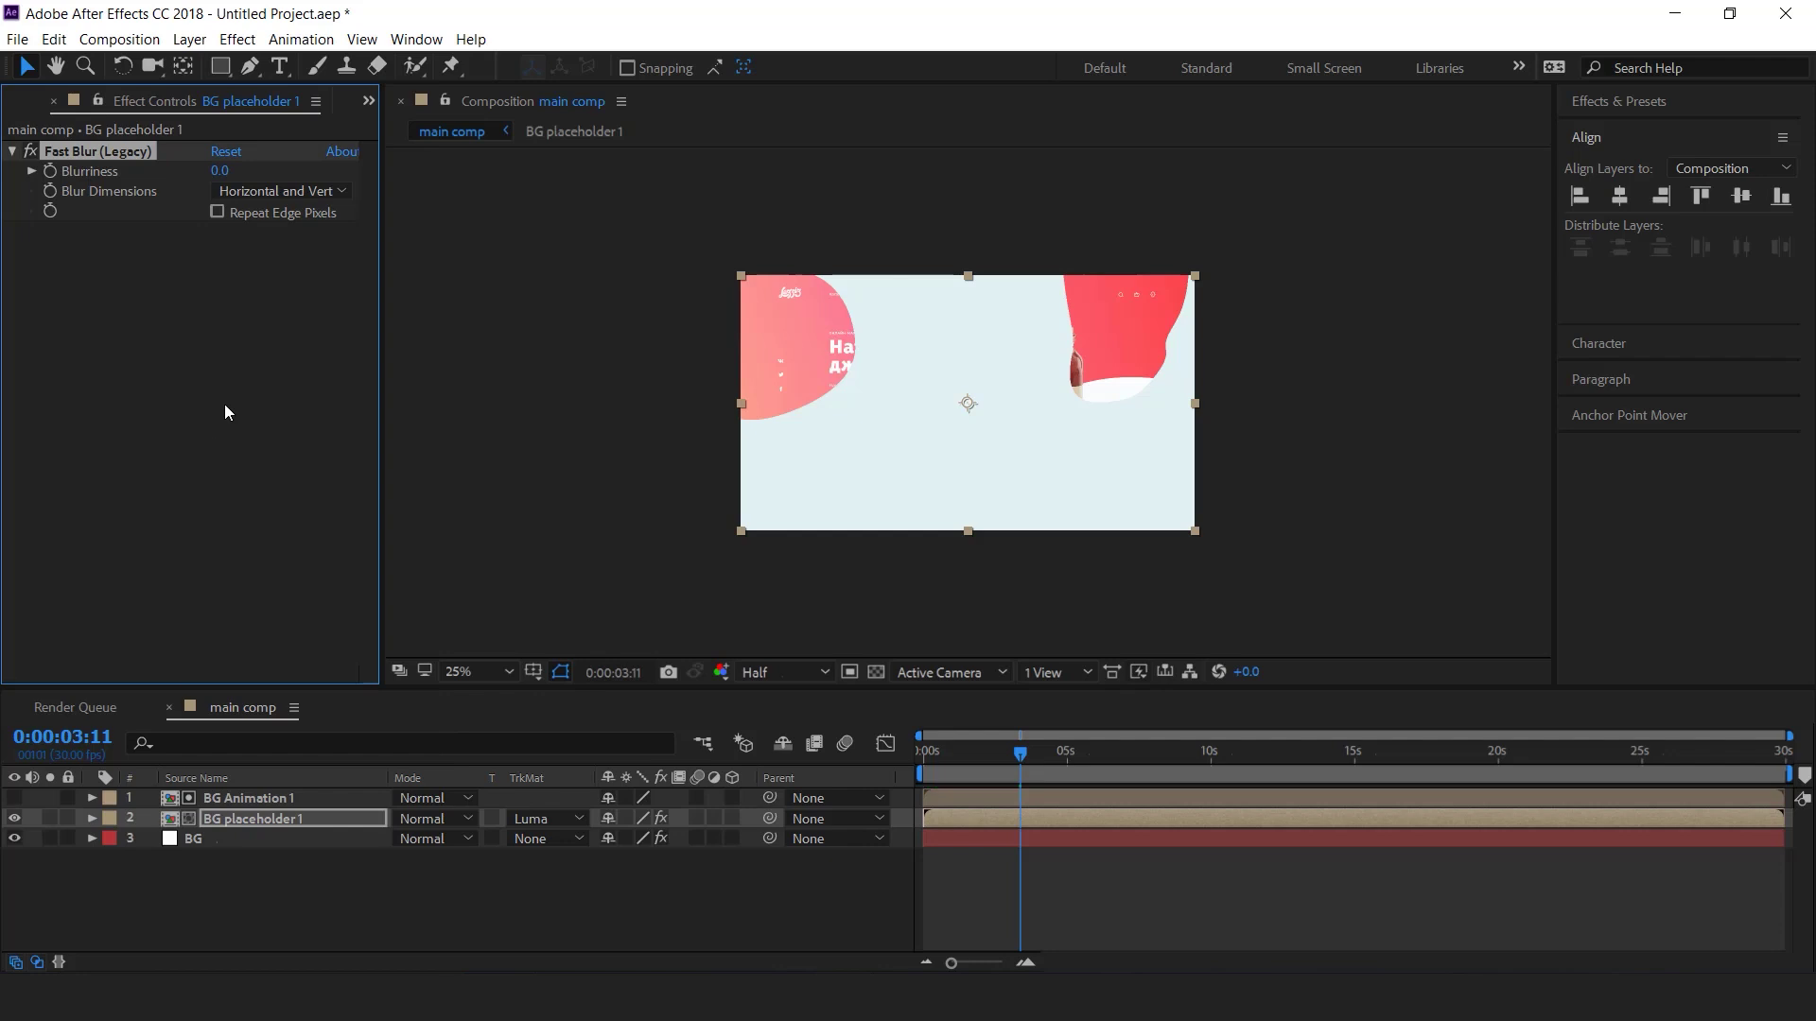
left_click_drag(238, 168, 244, 168)
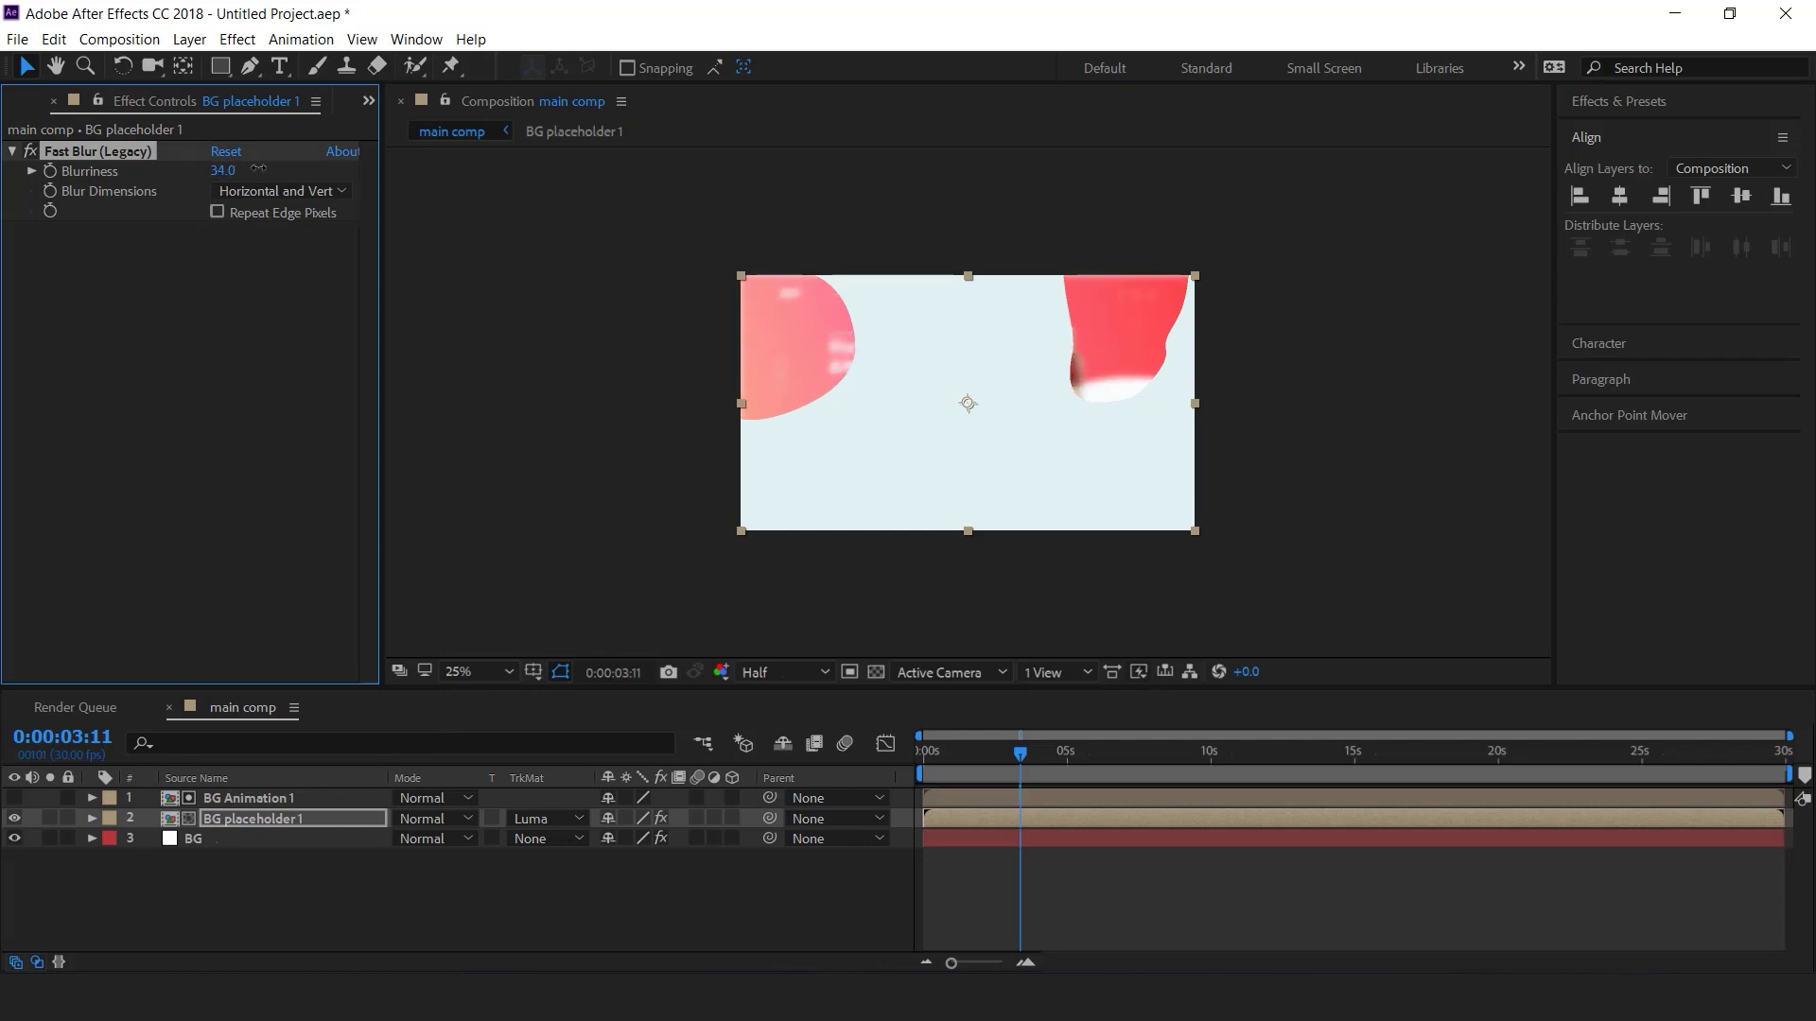
left_click_drag(358, 163, 398, 163)
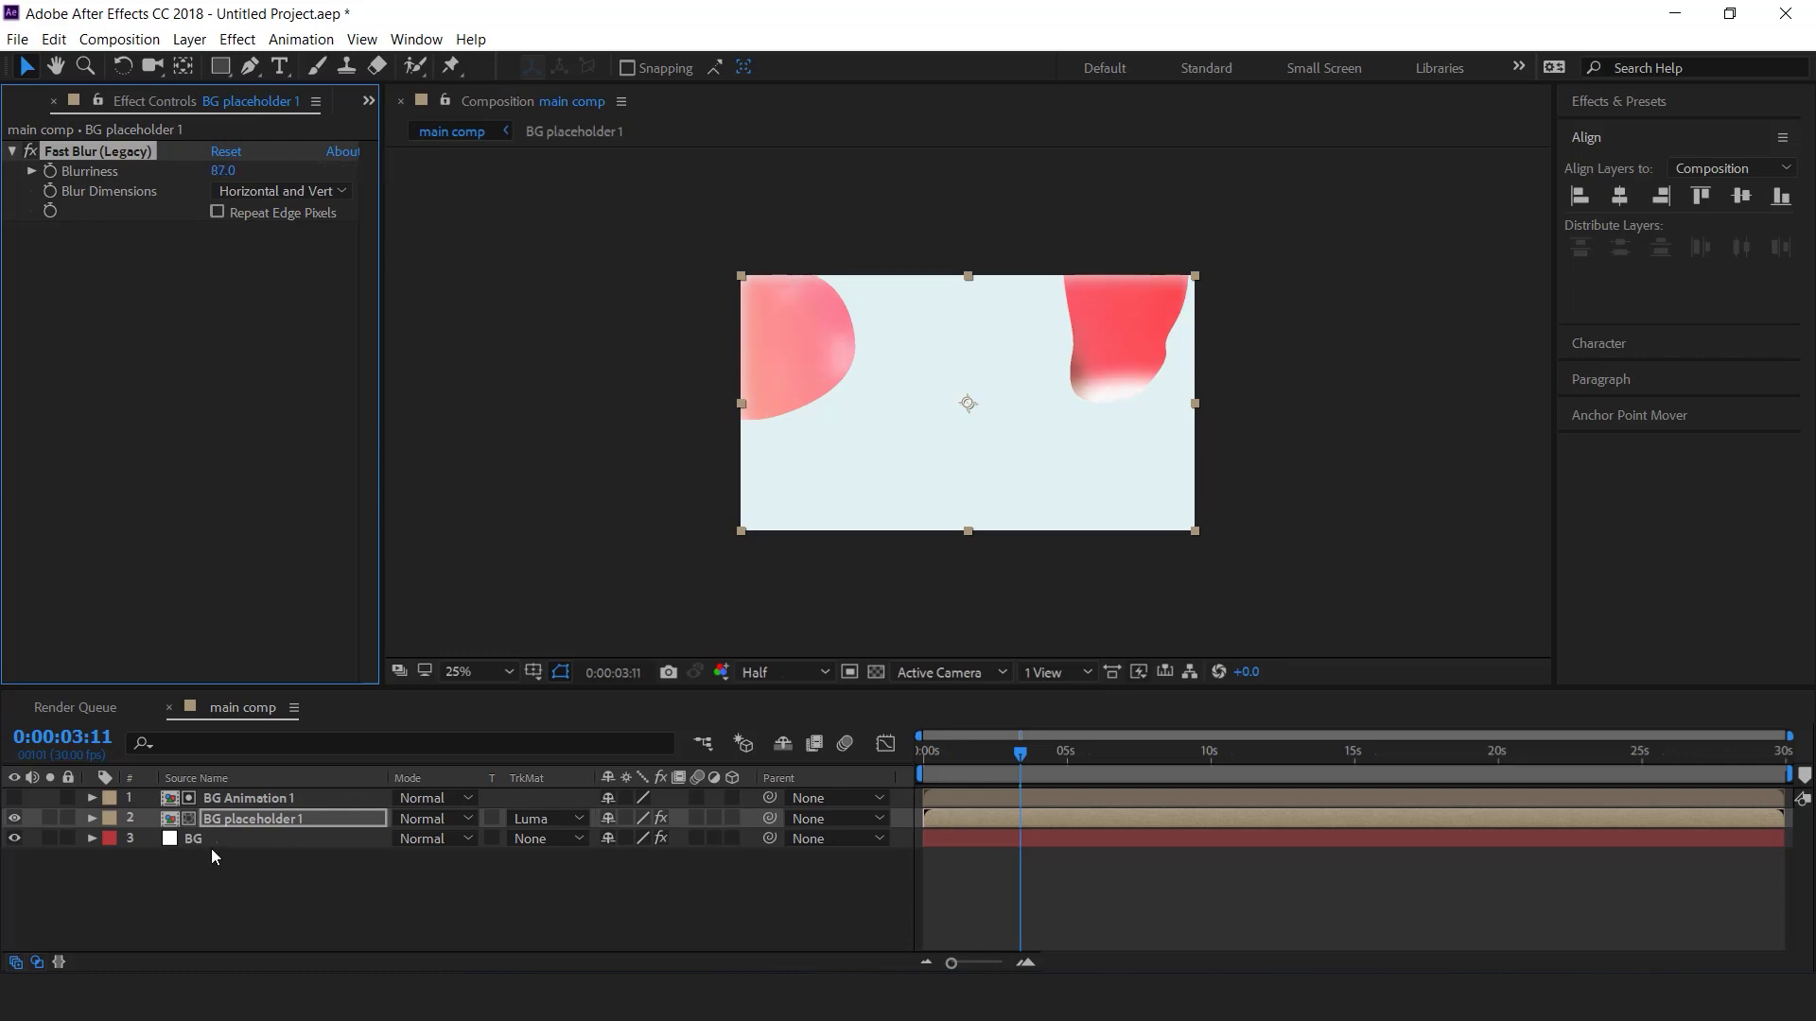
- Set the opacity of BG placeholder 1 to 60%
left_click(258, 819)
key("t")
left_click_drag(639, 839, 631, 842)
left_click(631, 842)
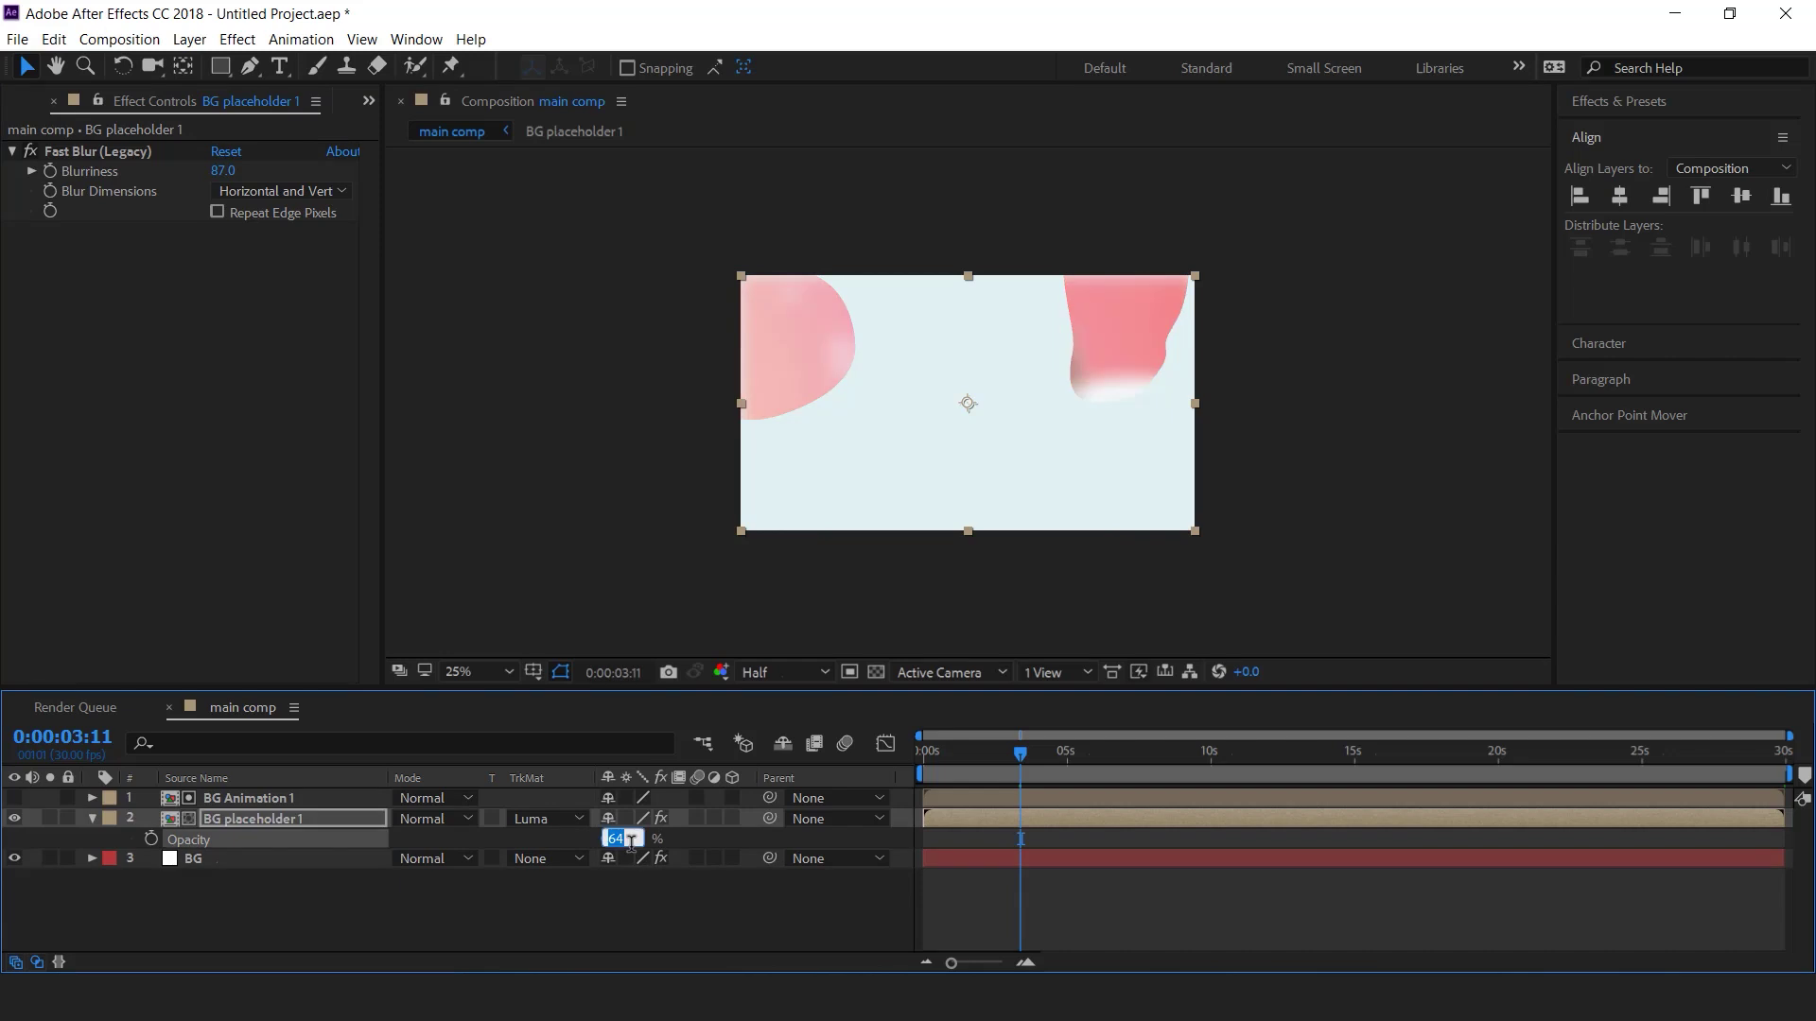
key("Return")
left_click(661, 925)
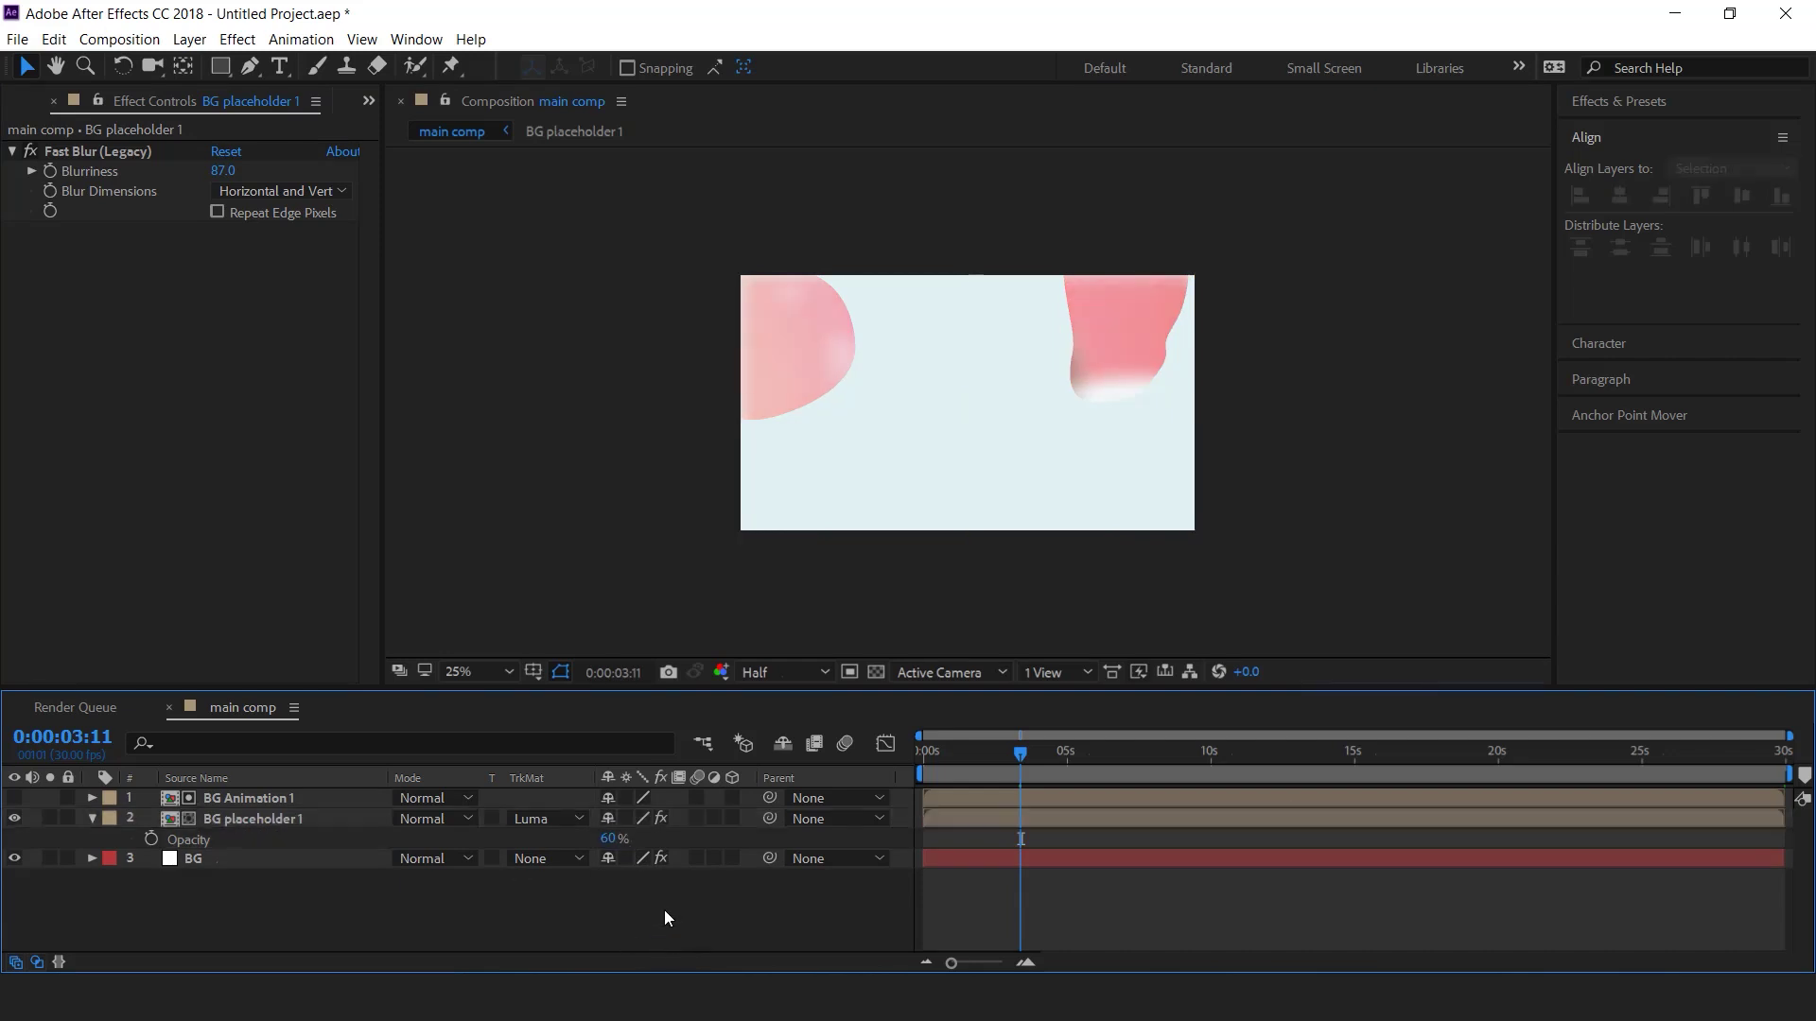
- Preview the main comp animation from the start and move the current time to 0:00:05:19
left_click_drag(967, 762, 904, 766)
key("space")
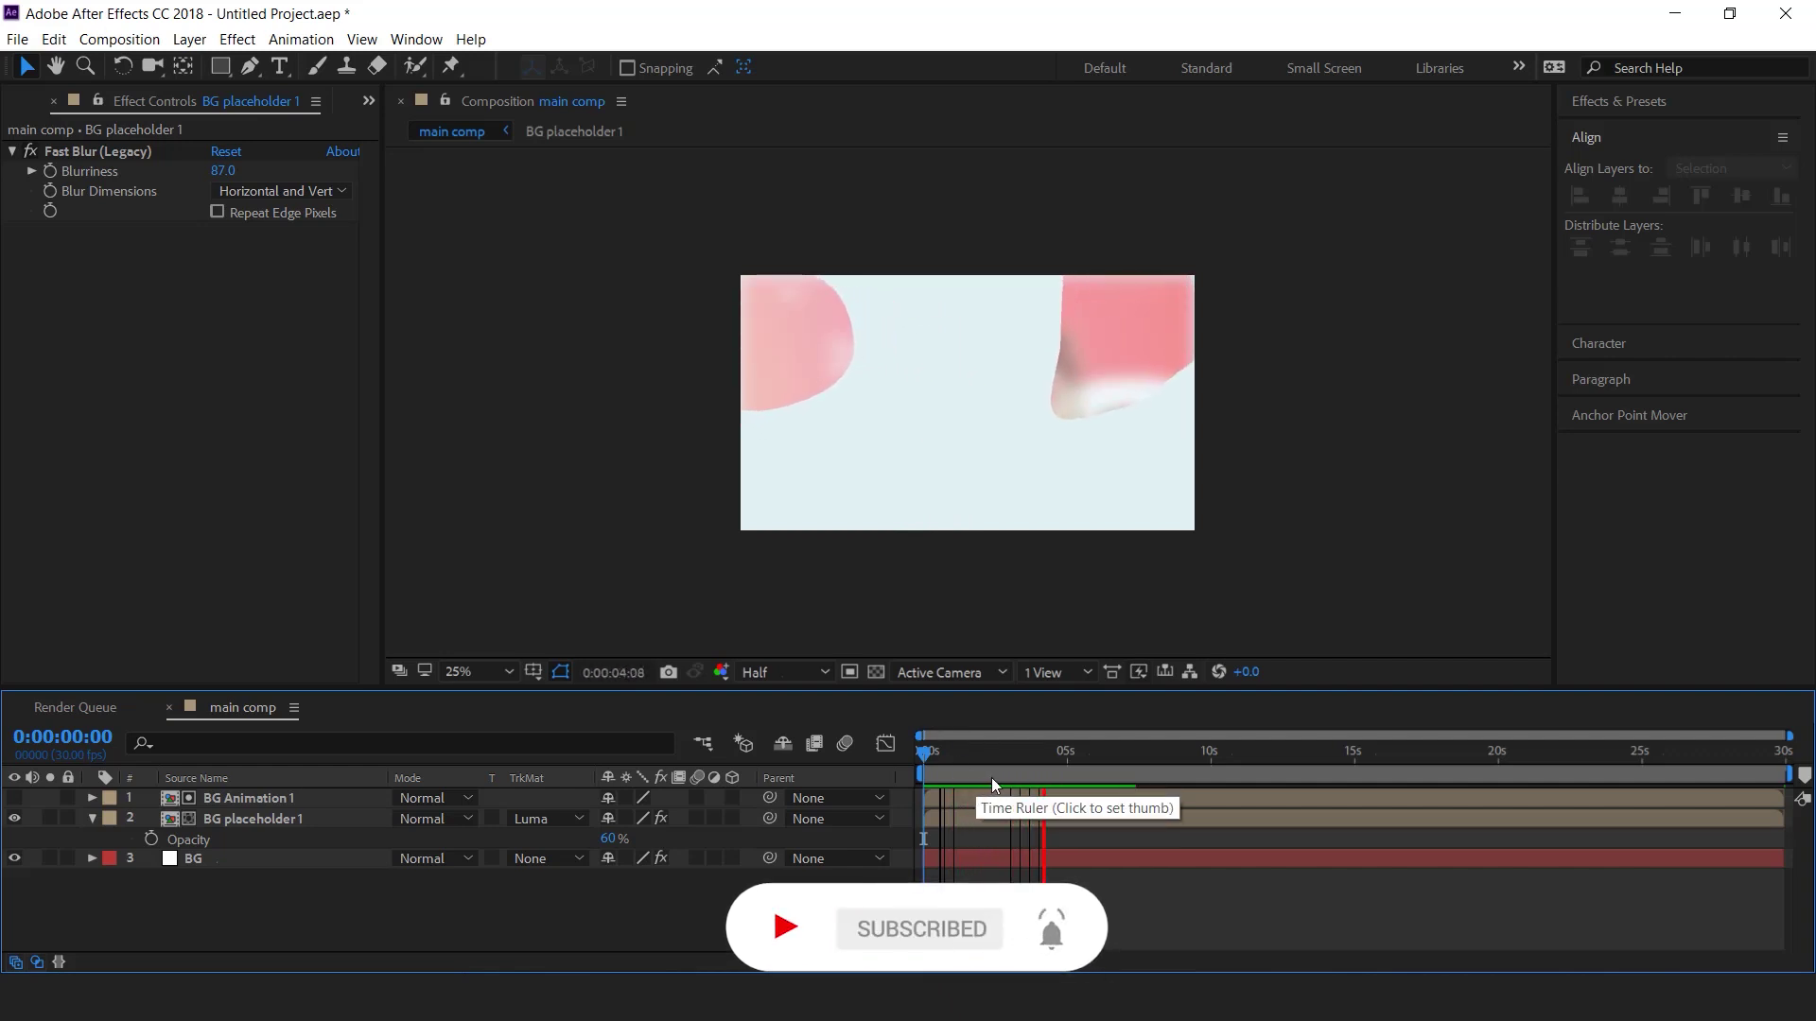
left_click_drag(1065, 761, 1085, 760)
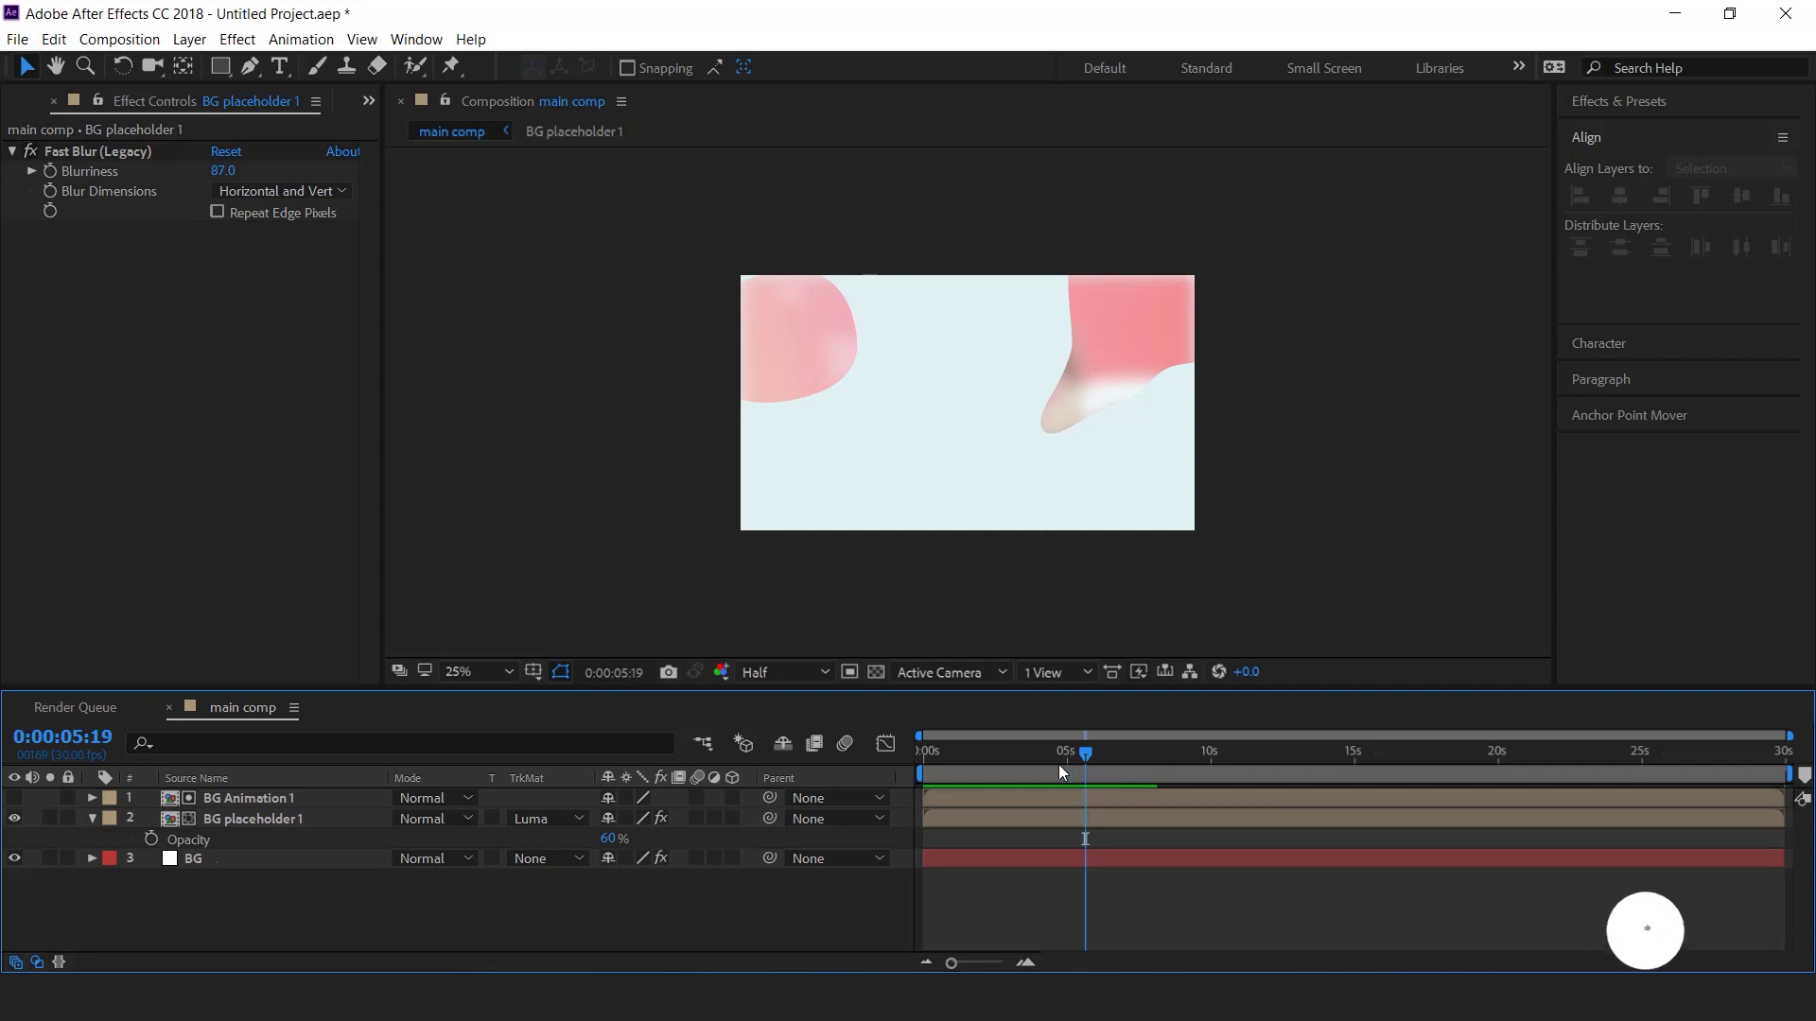
- Set the Fast Blur Blurriness of BG placeholder 1 to 30
left_click(253, 818)
left_click_drag(223, 170, 211, 176)
left_click(337, 821)
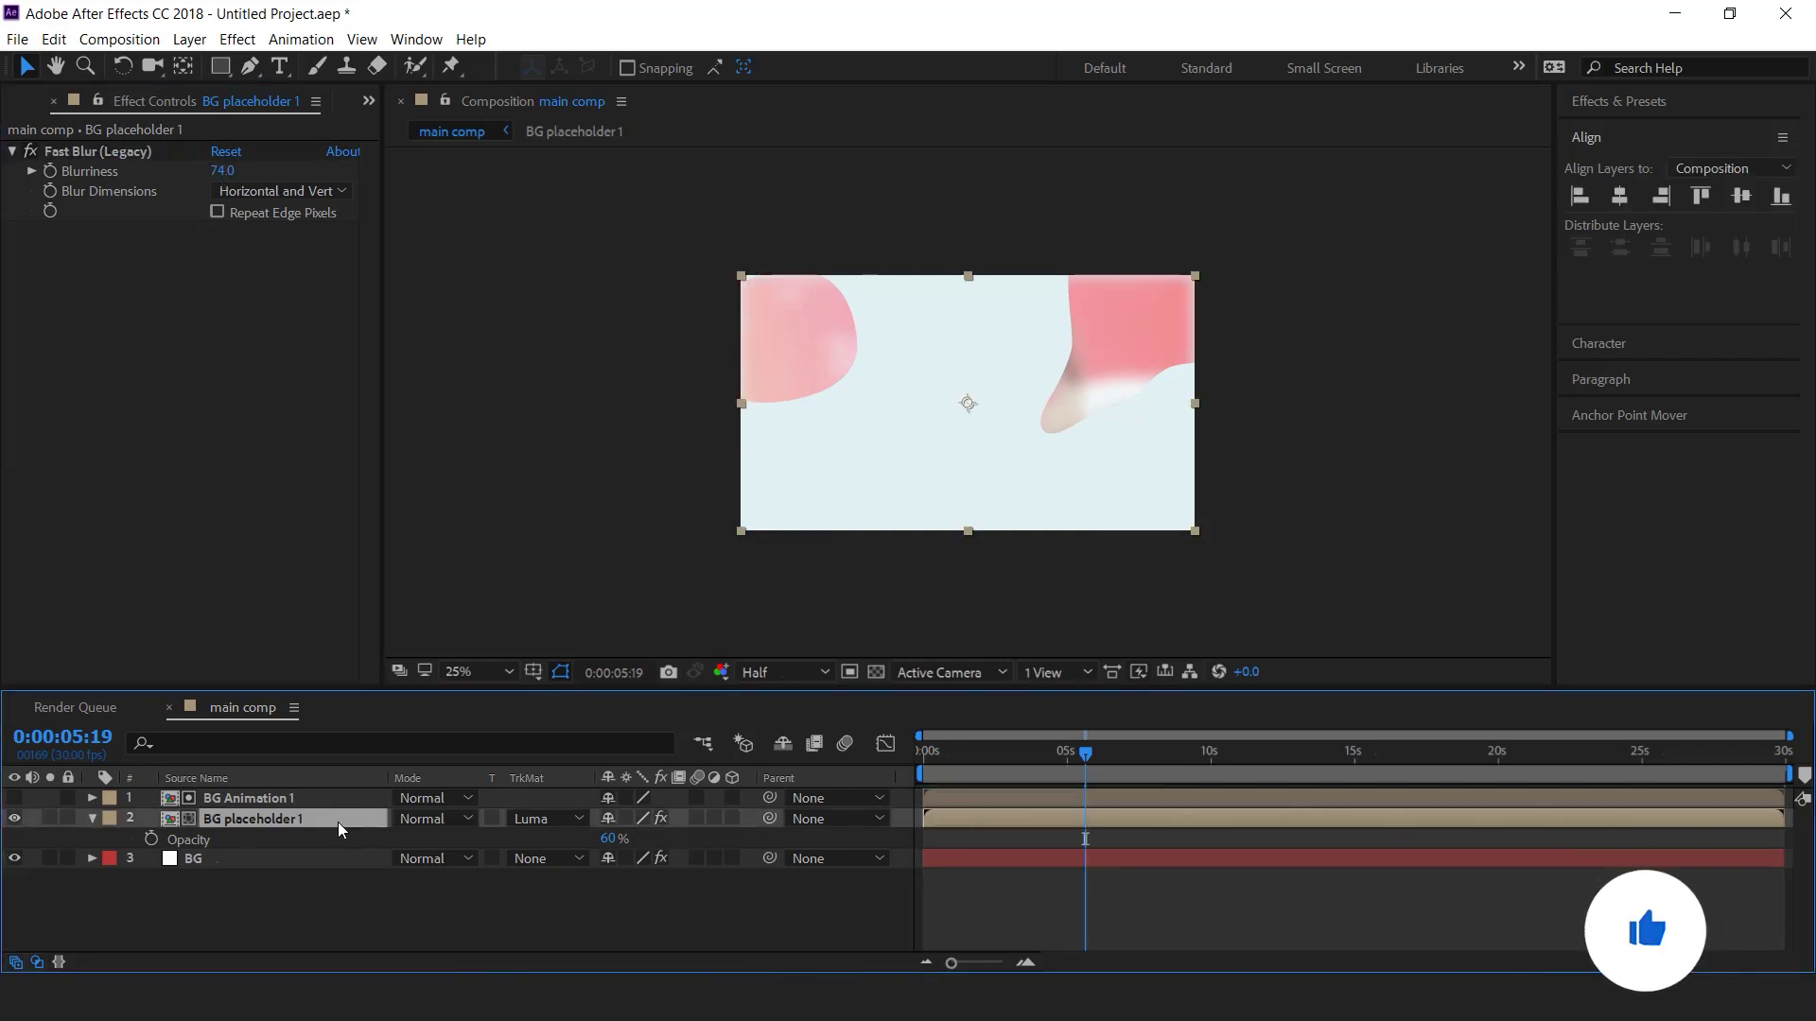
left_click_drag(228, 173, 178, 179)
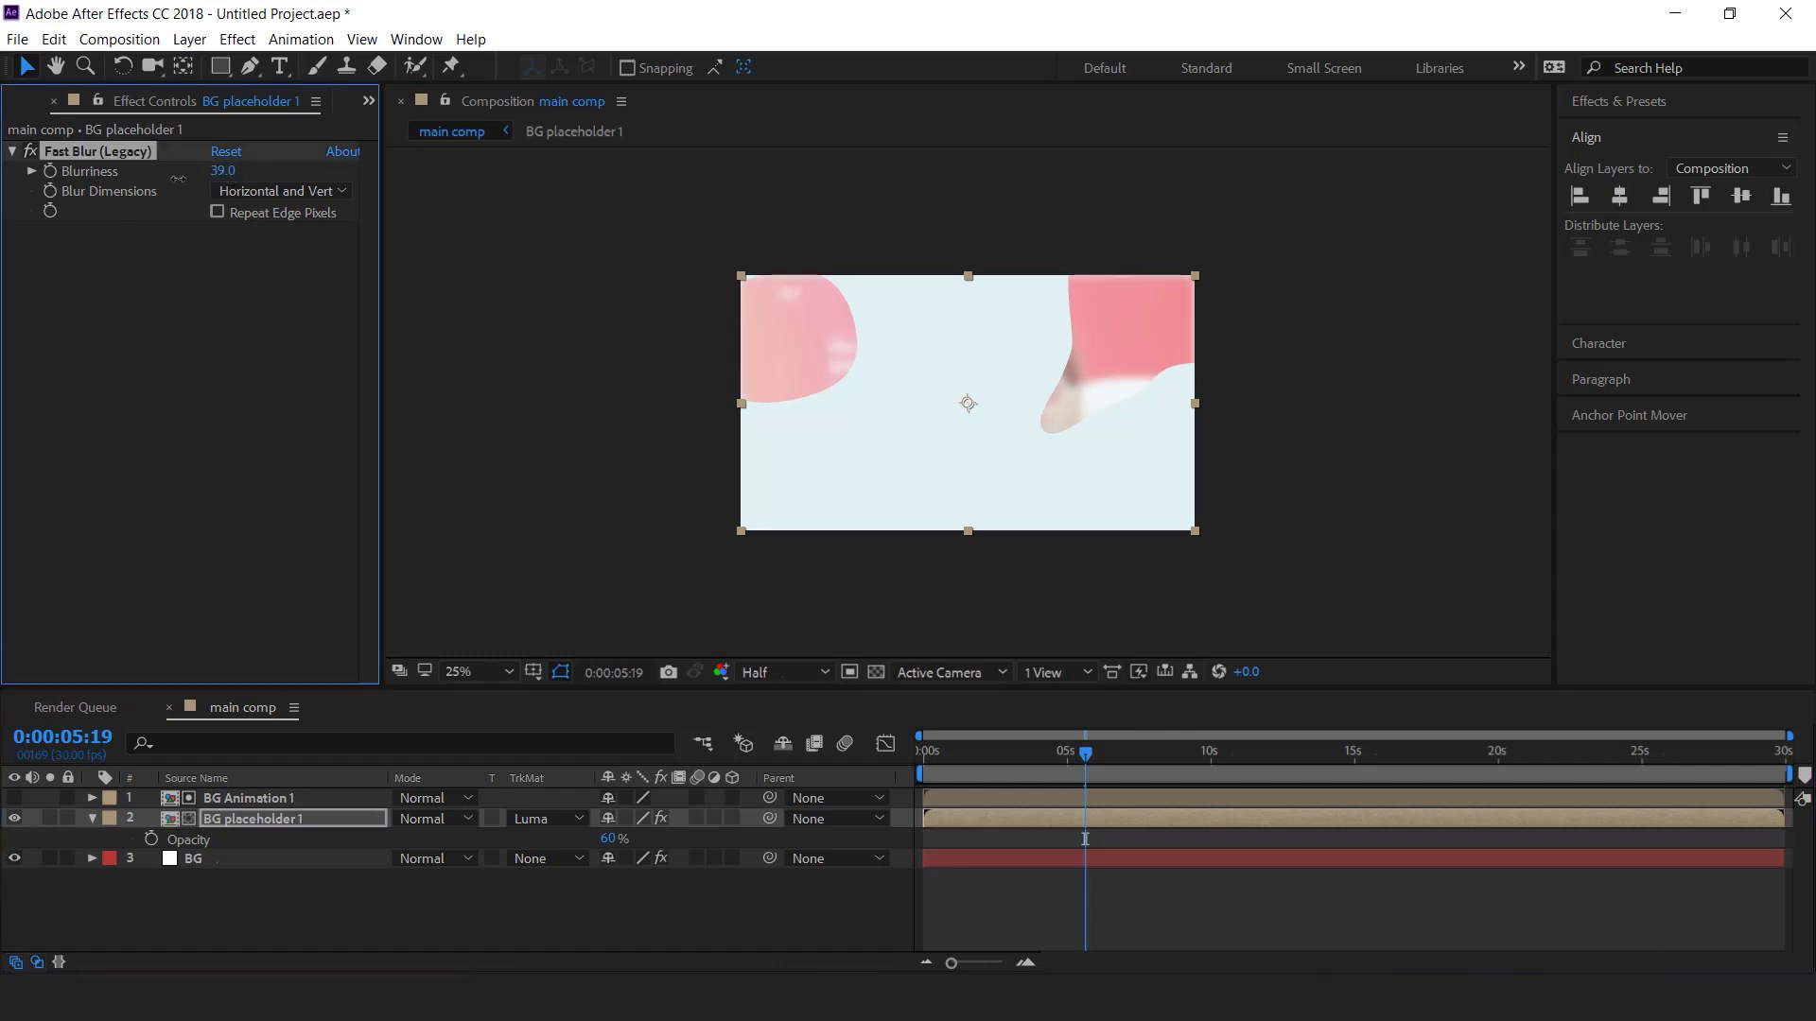
left_click(223, 172)
key("Return")
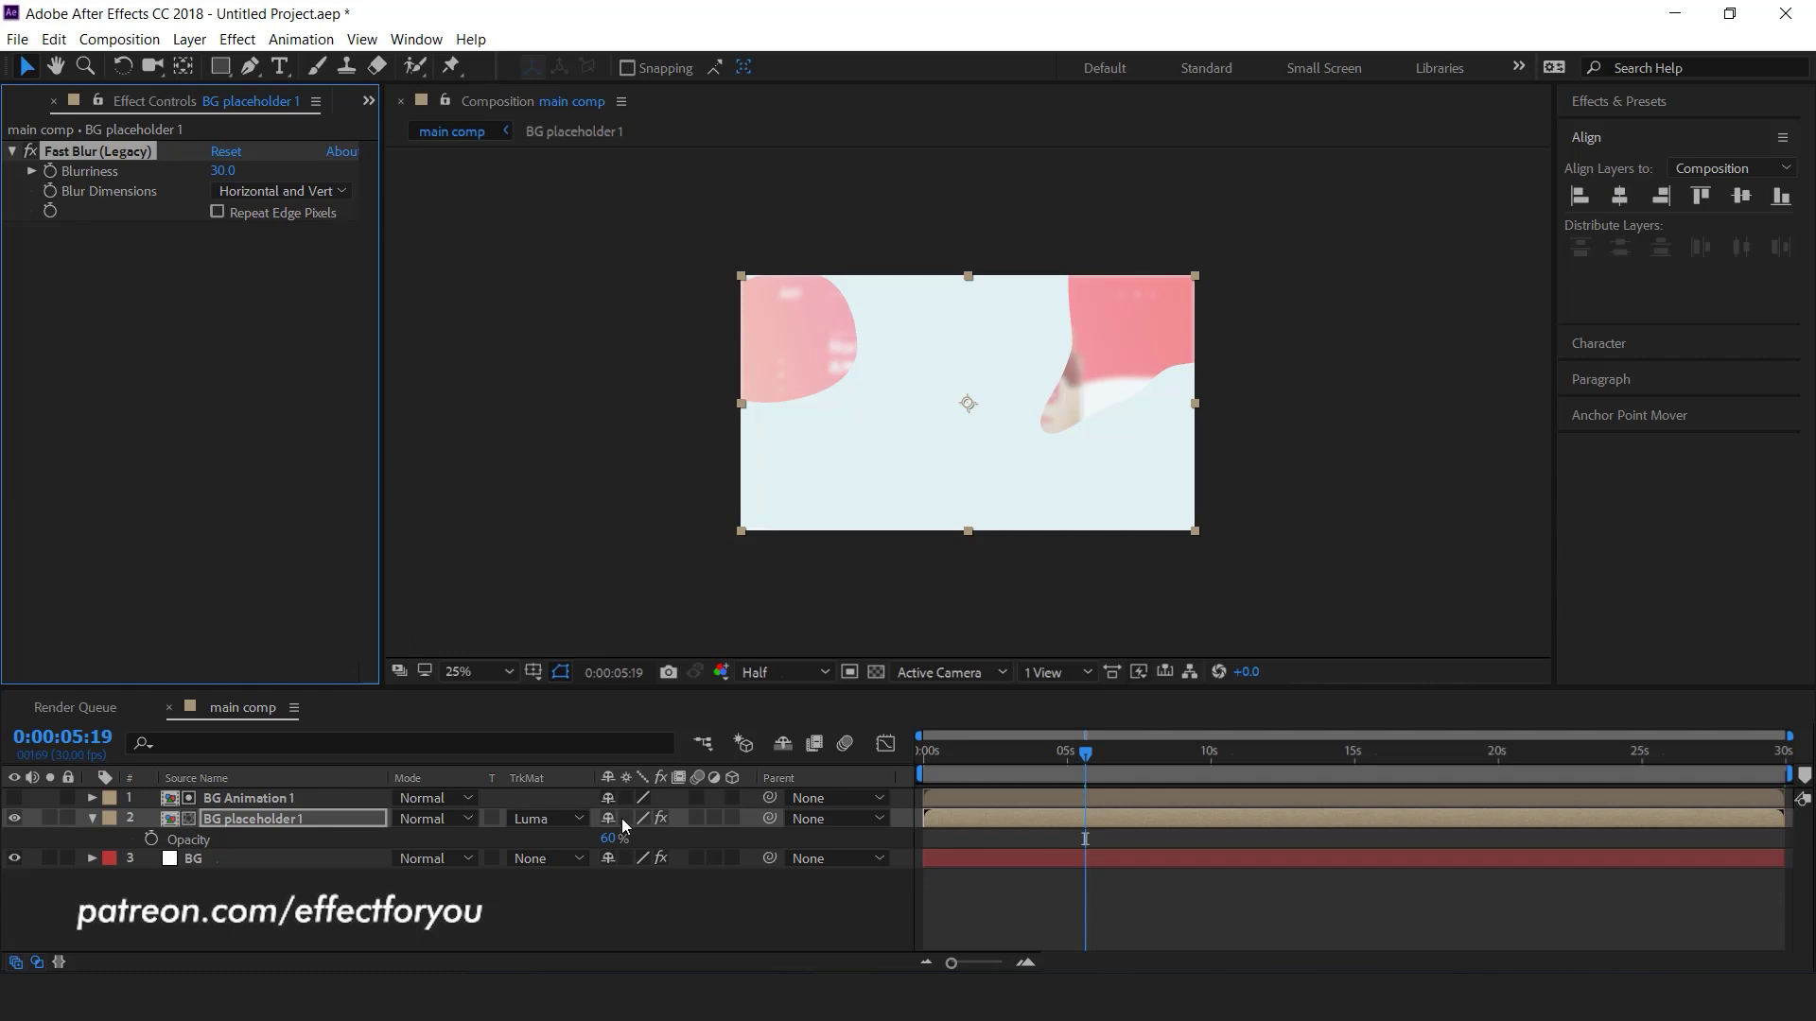
- Review the blurred blob animation in main comp, collapse the BG placeholder 1 properties and move the current time to 0:00:02:09
left_click(654, 917)
scroll(1100, 523, "up", 2)
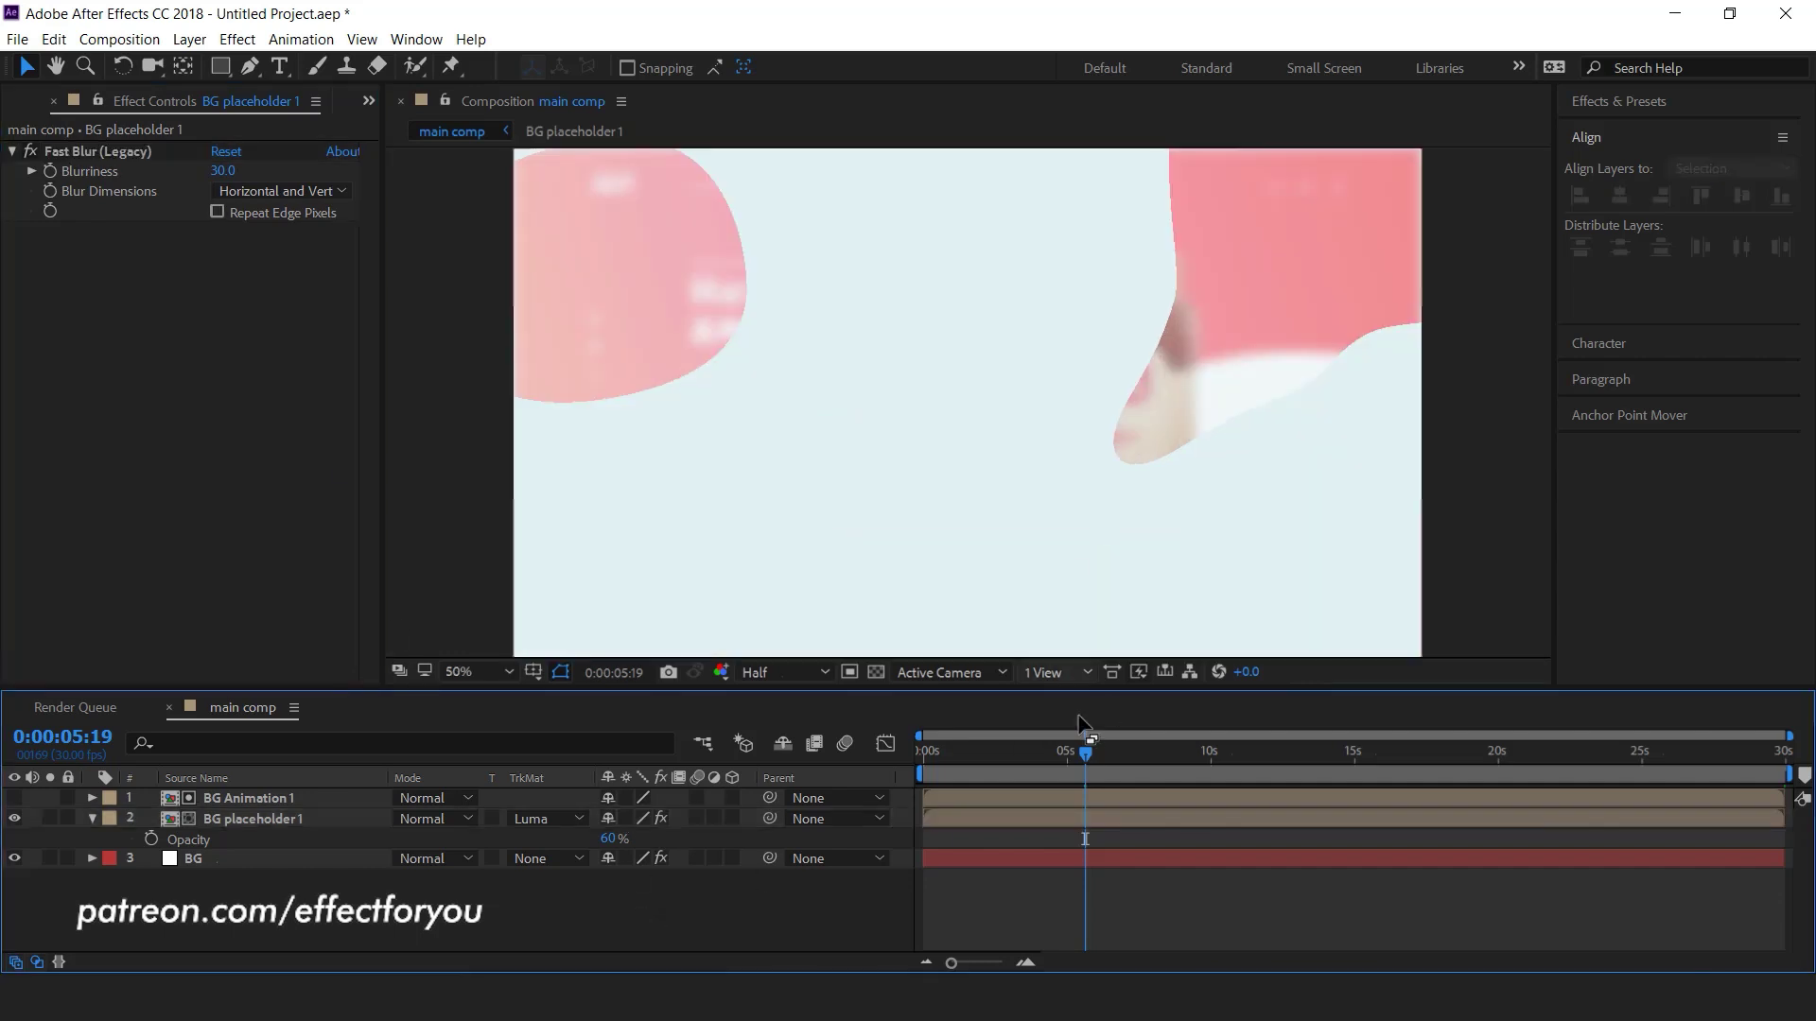
left_click_drag(974, 755, 1023, 754)
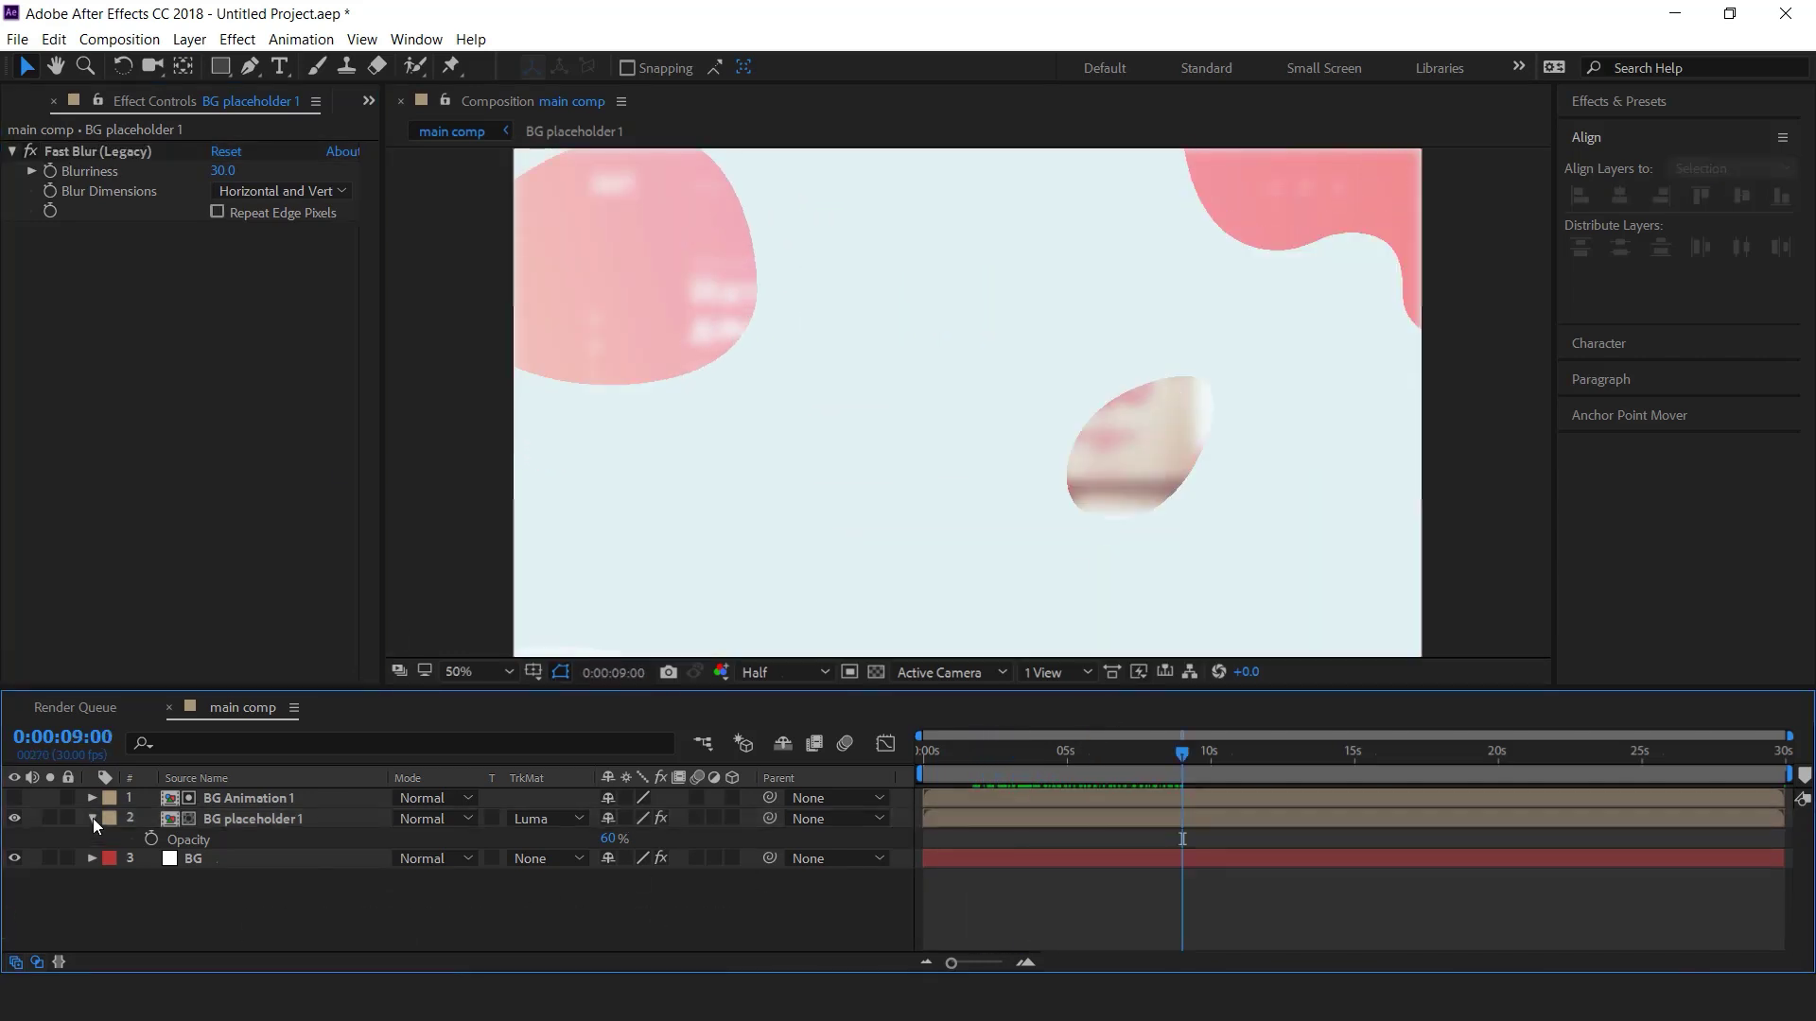
left_click(92, 819)
scroll(974, 467, "down", 2)
scroll(983, 463, "up", 2)
mouse_move(989, 760)
left_mouse_down()
mouse_move(951, 762)
mouse_move(989, 762)
left_mouse_up()
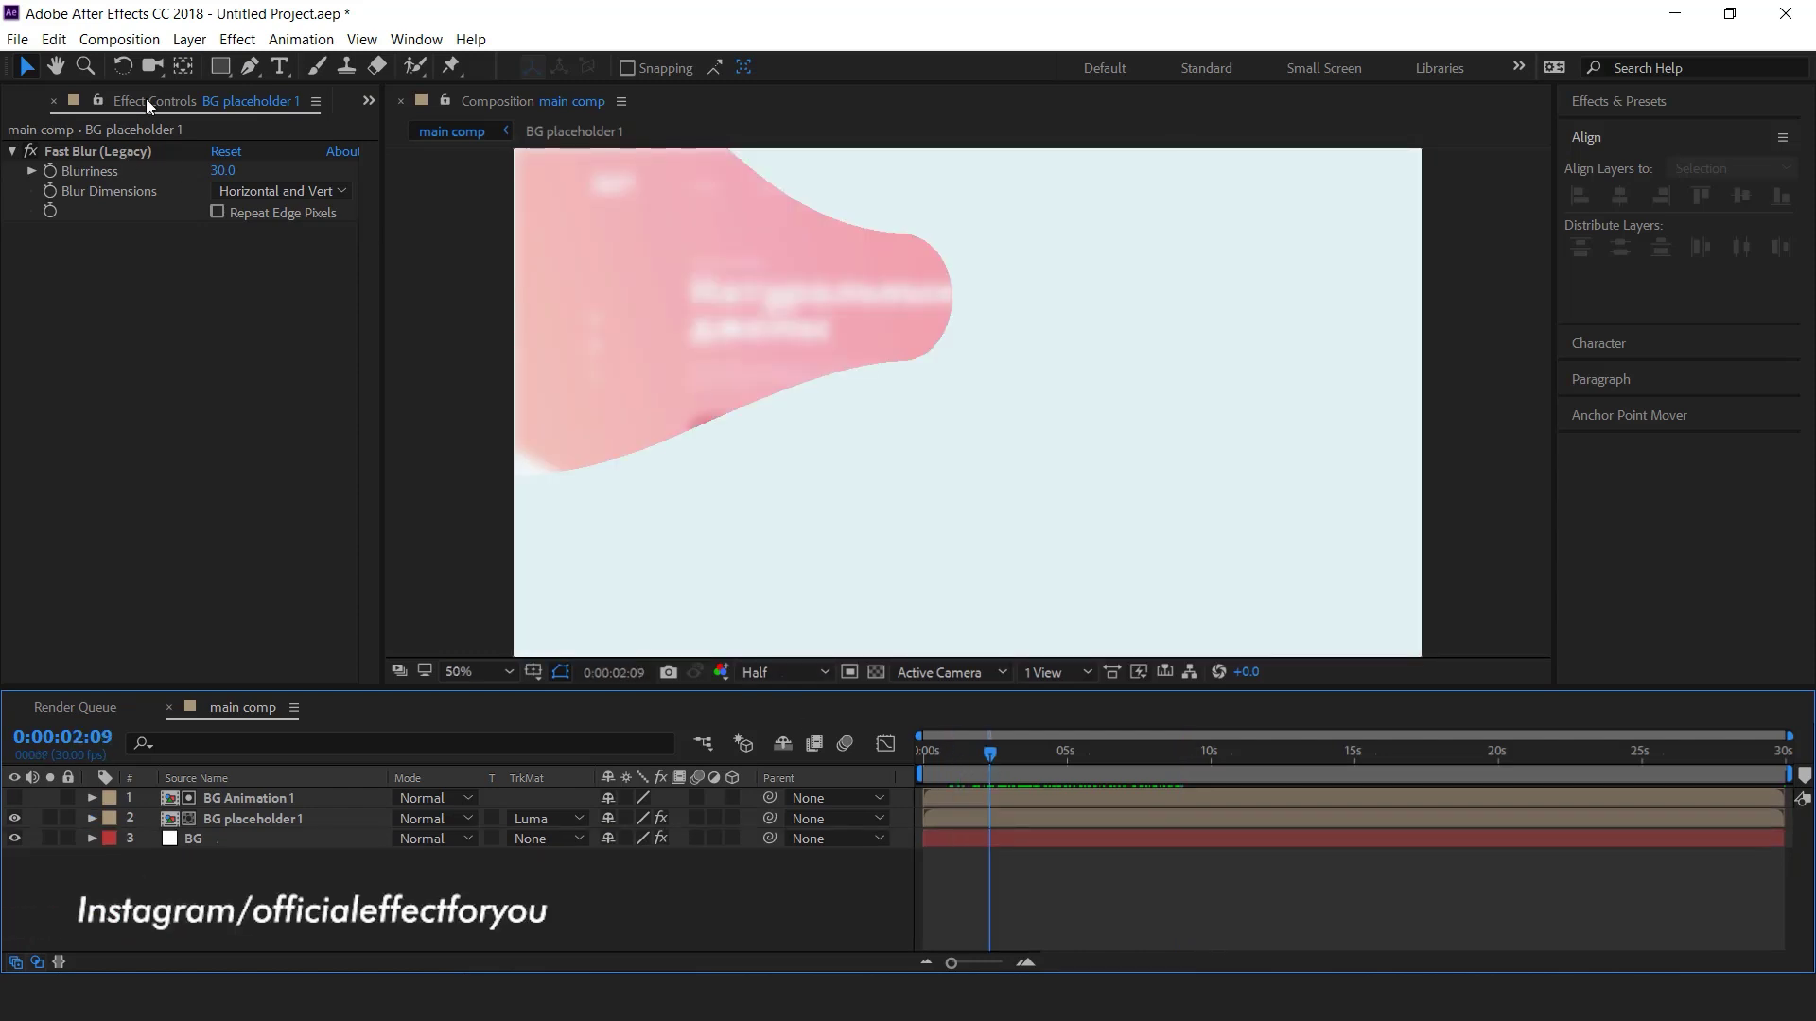
- Create a new 800 x 1200 px composition named media placeholder 1
scroll(145, 98, "up", 1)
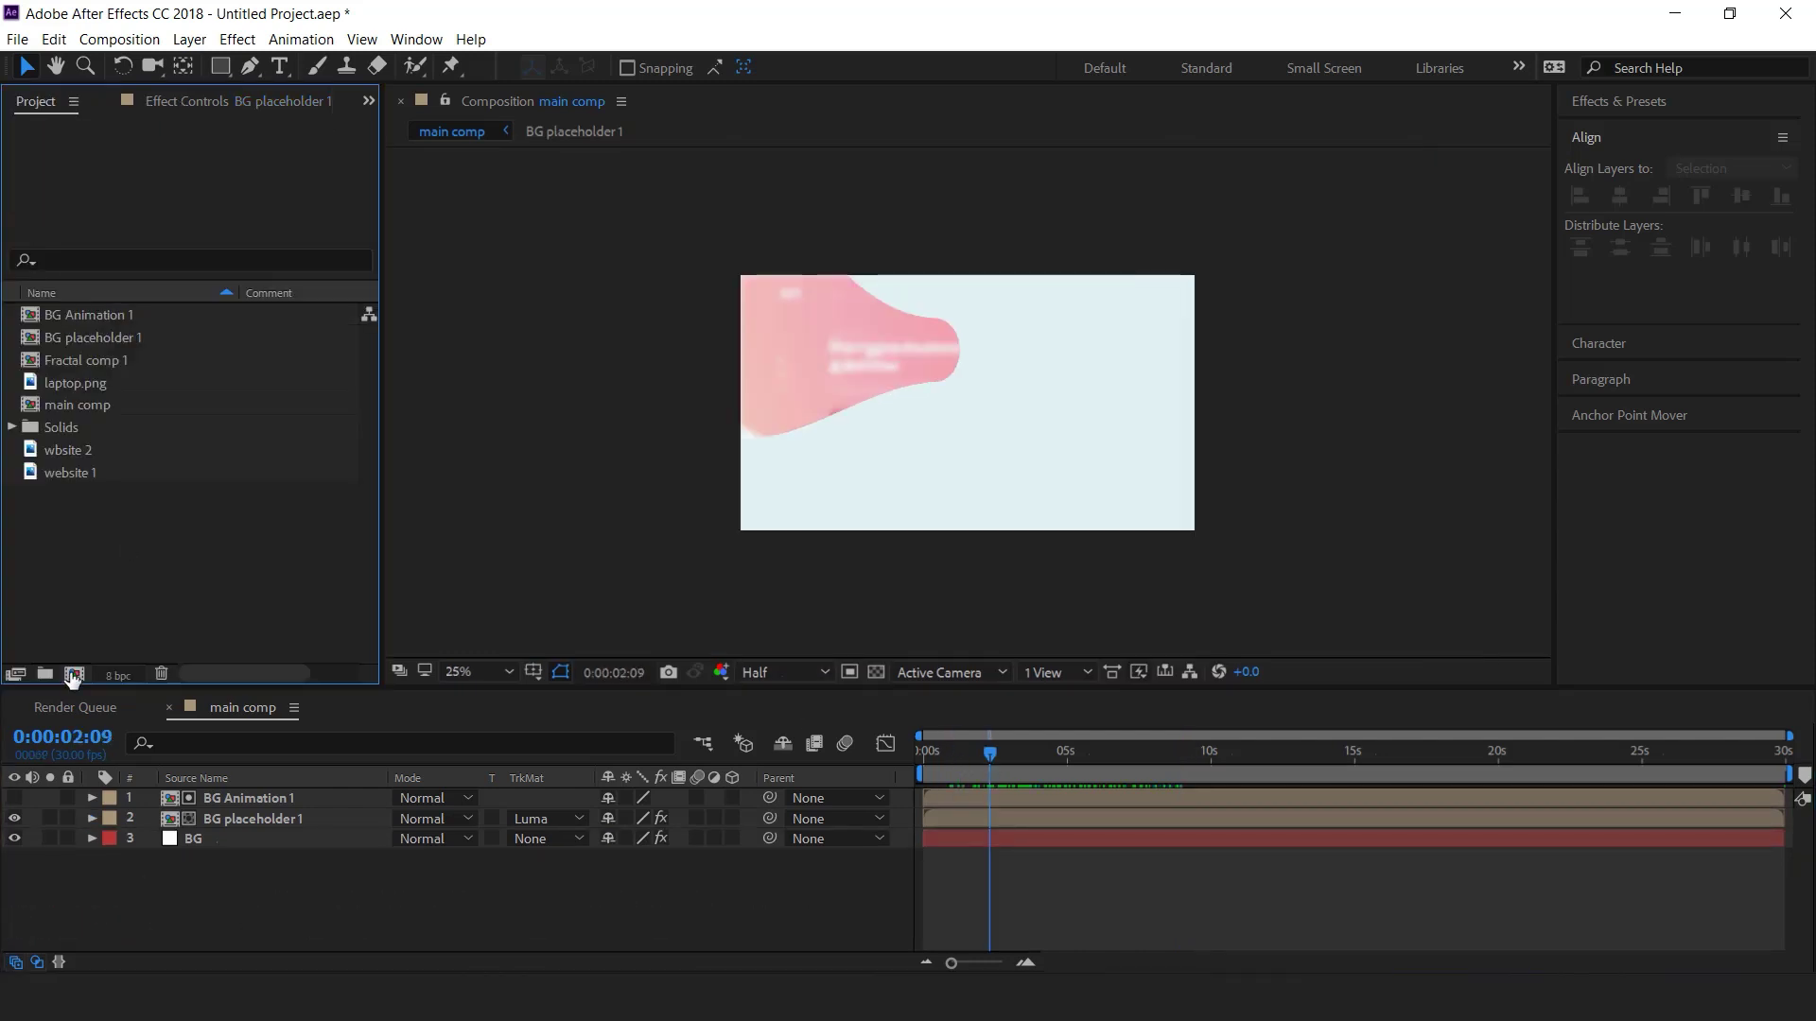
left_click(73, 675)
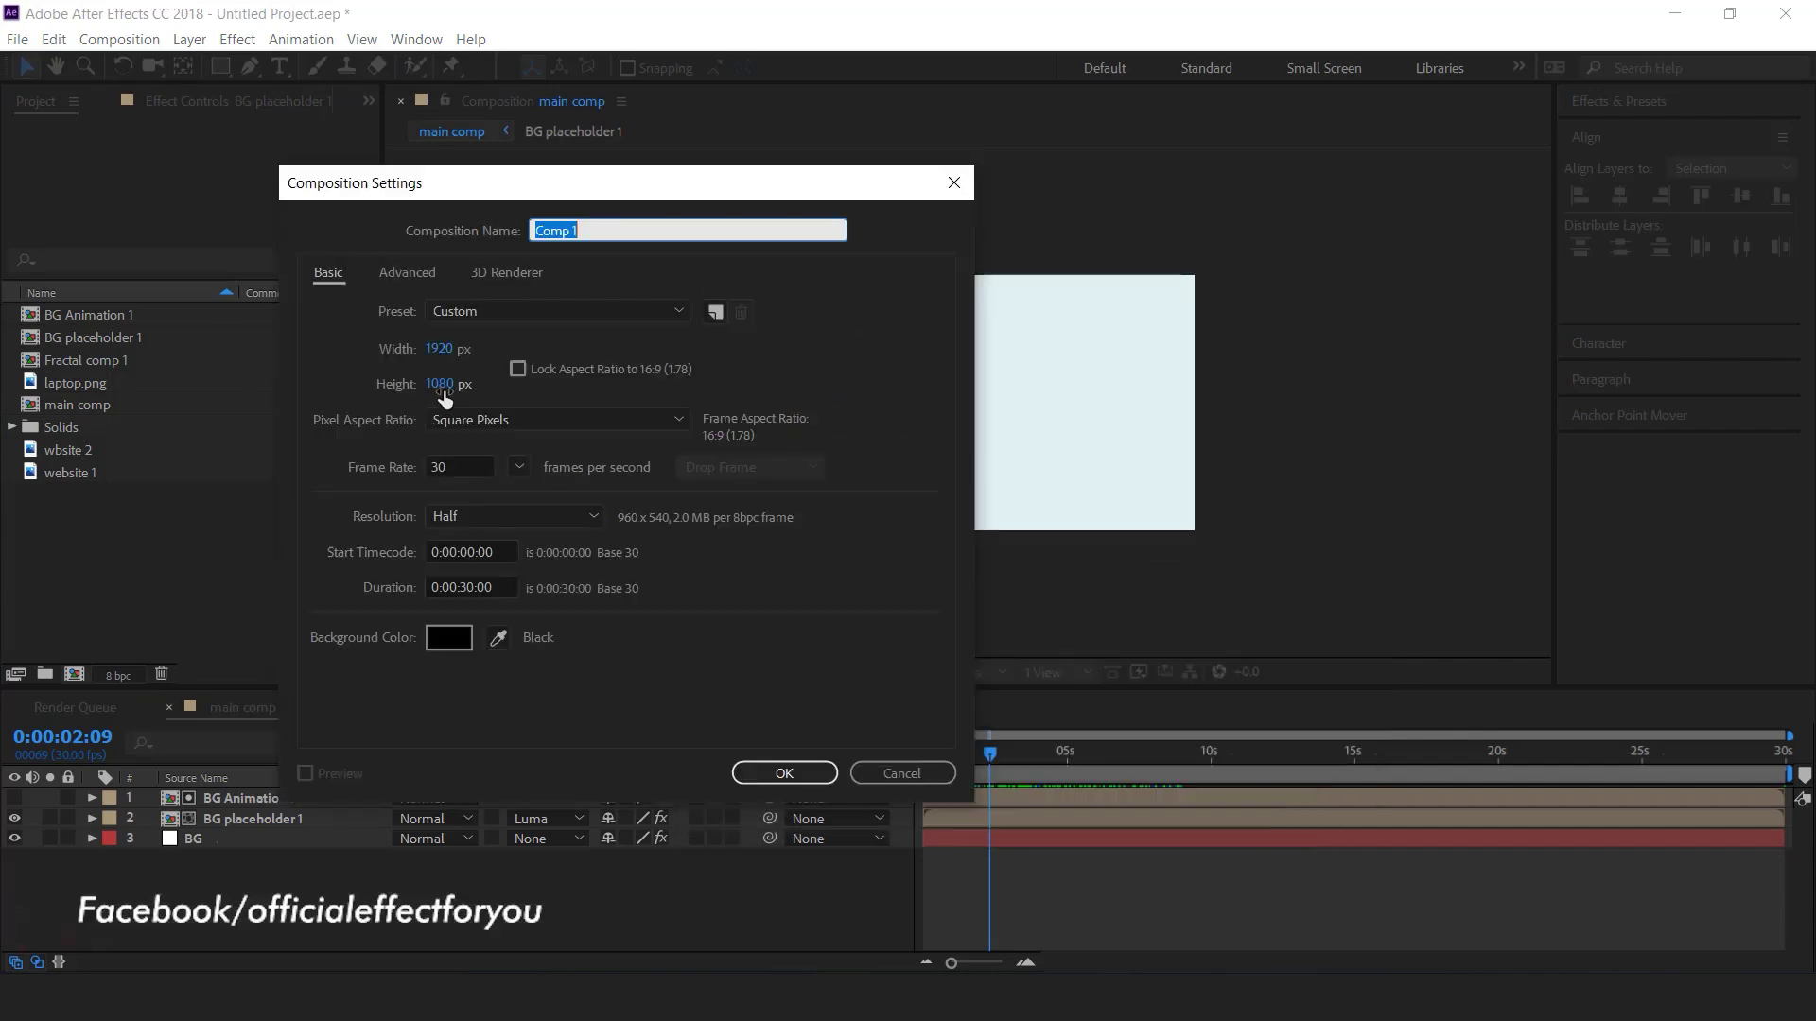
left_click(443, 384)
type("1200")
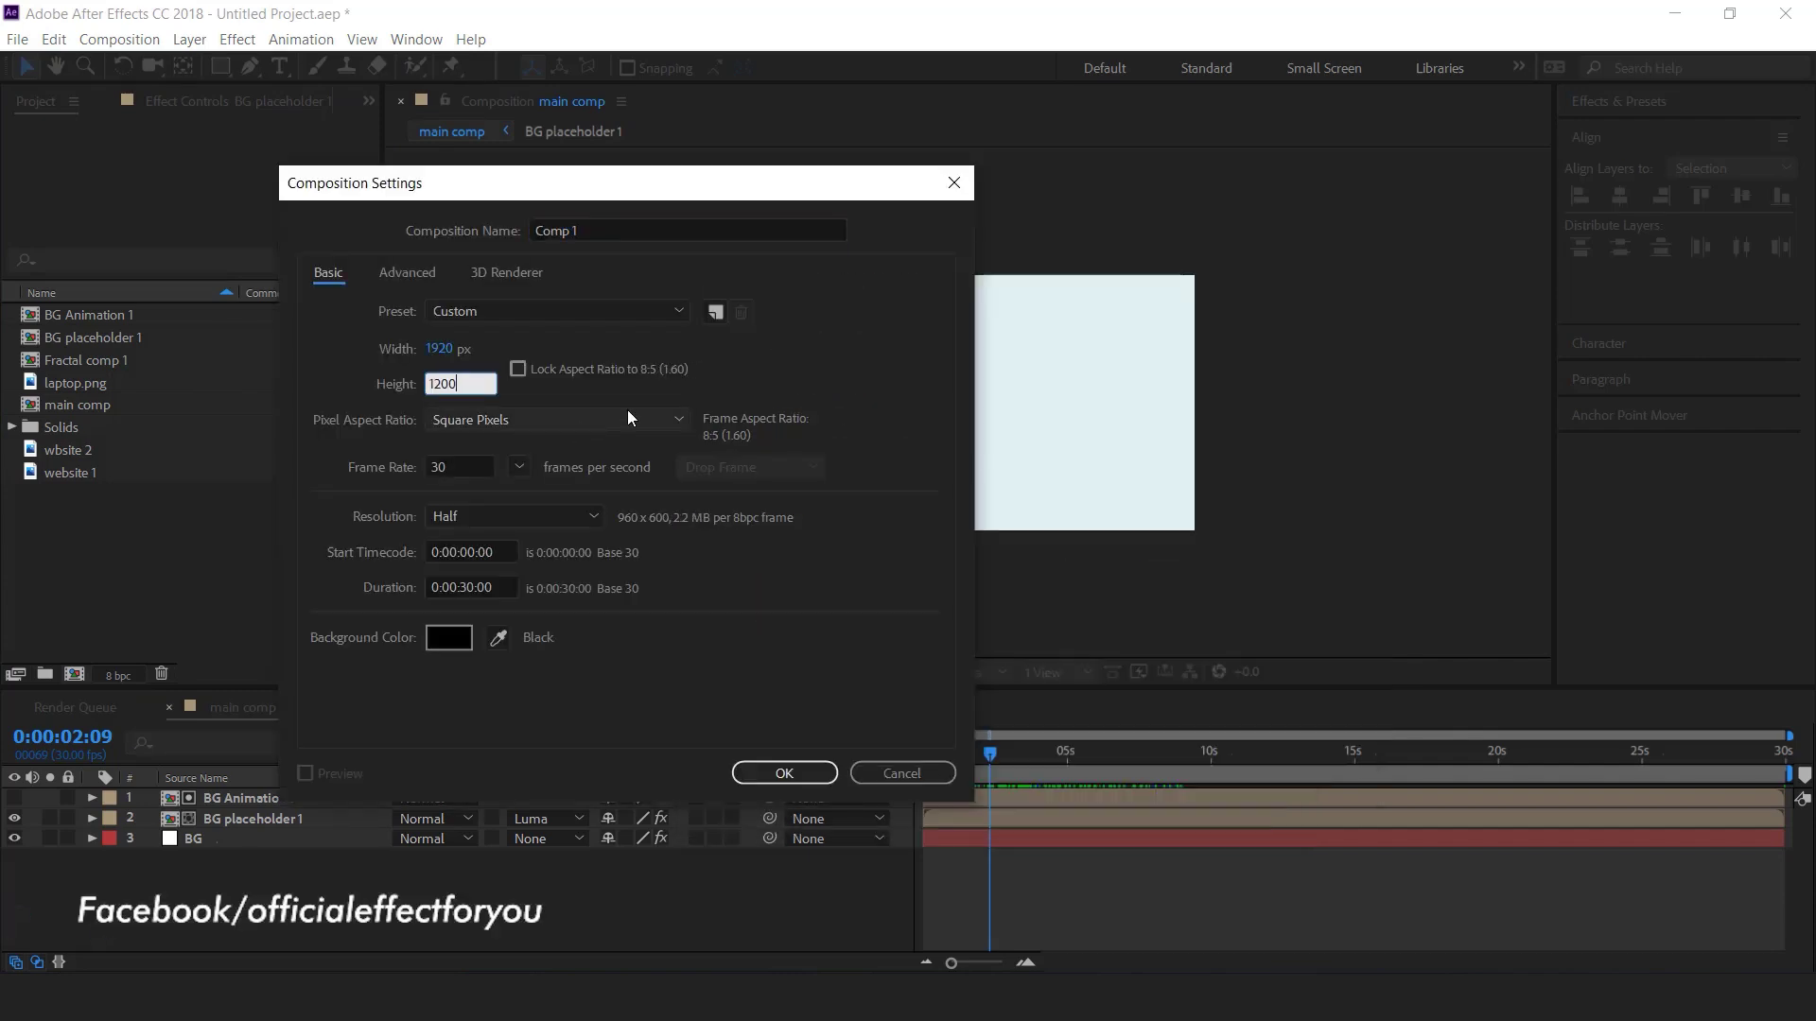
left_click(439, 348)
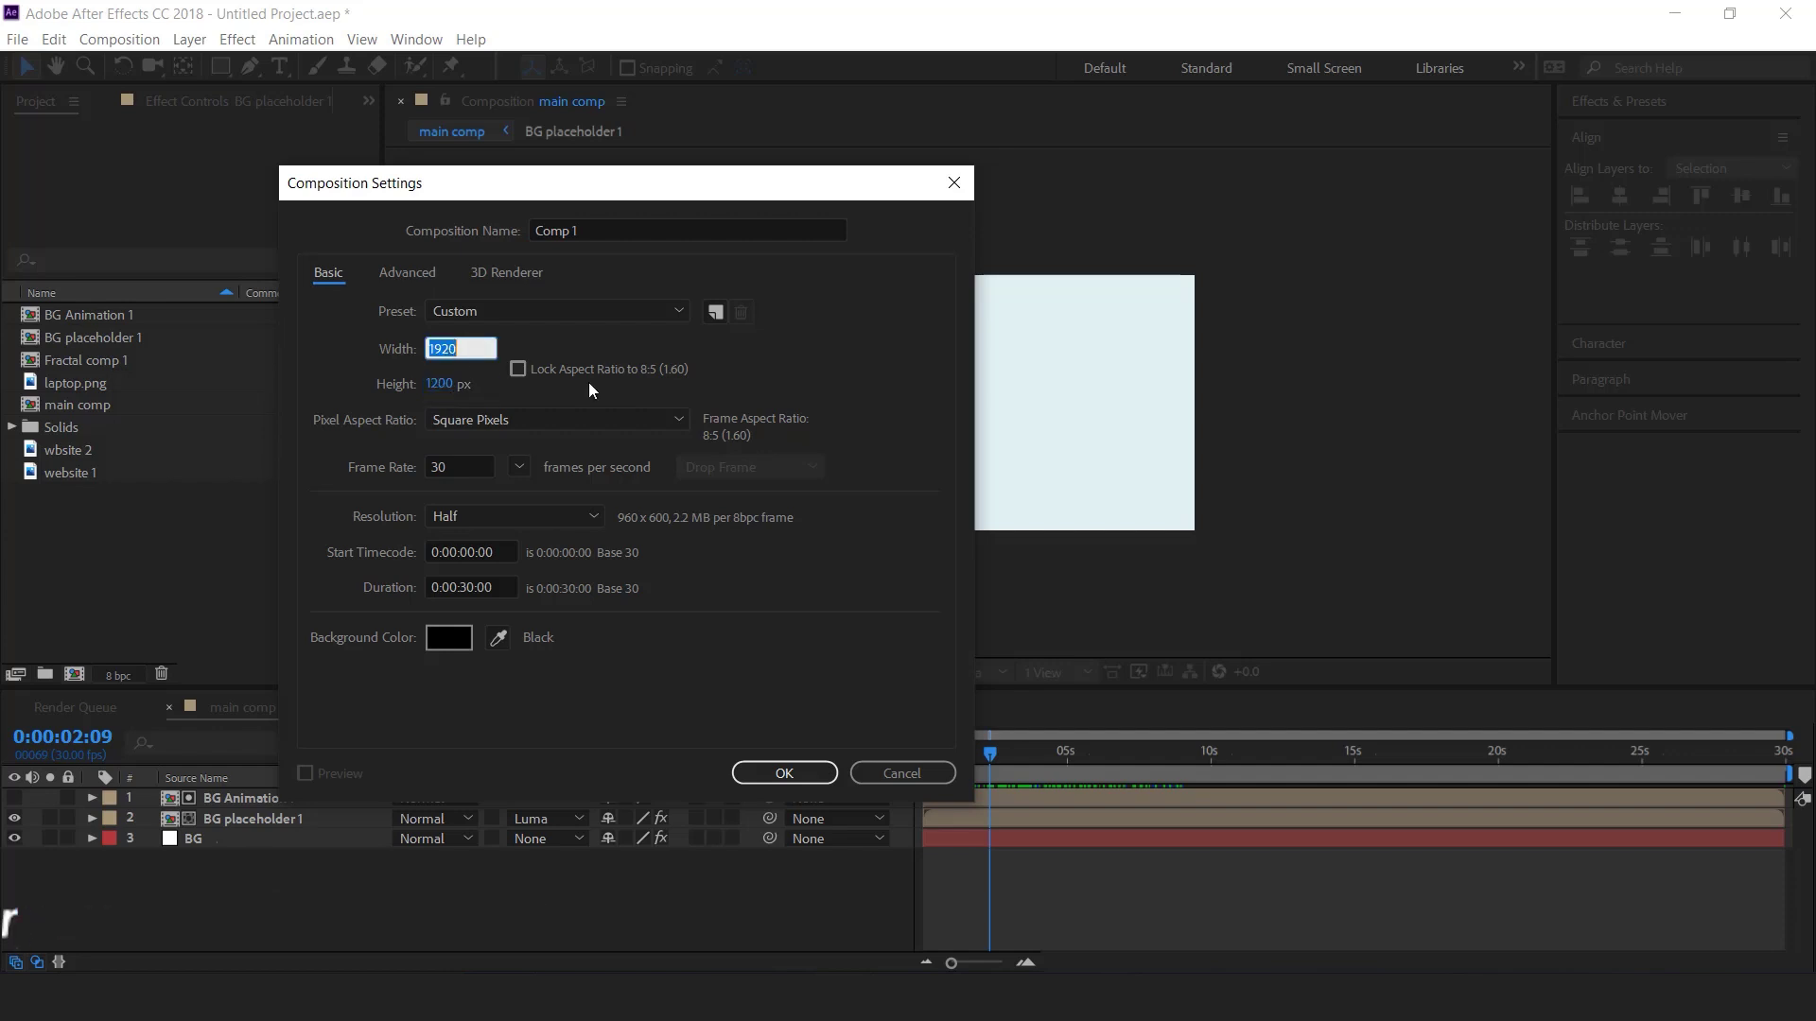
type("800")
left_click(605, 231)
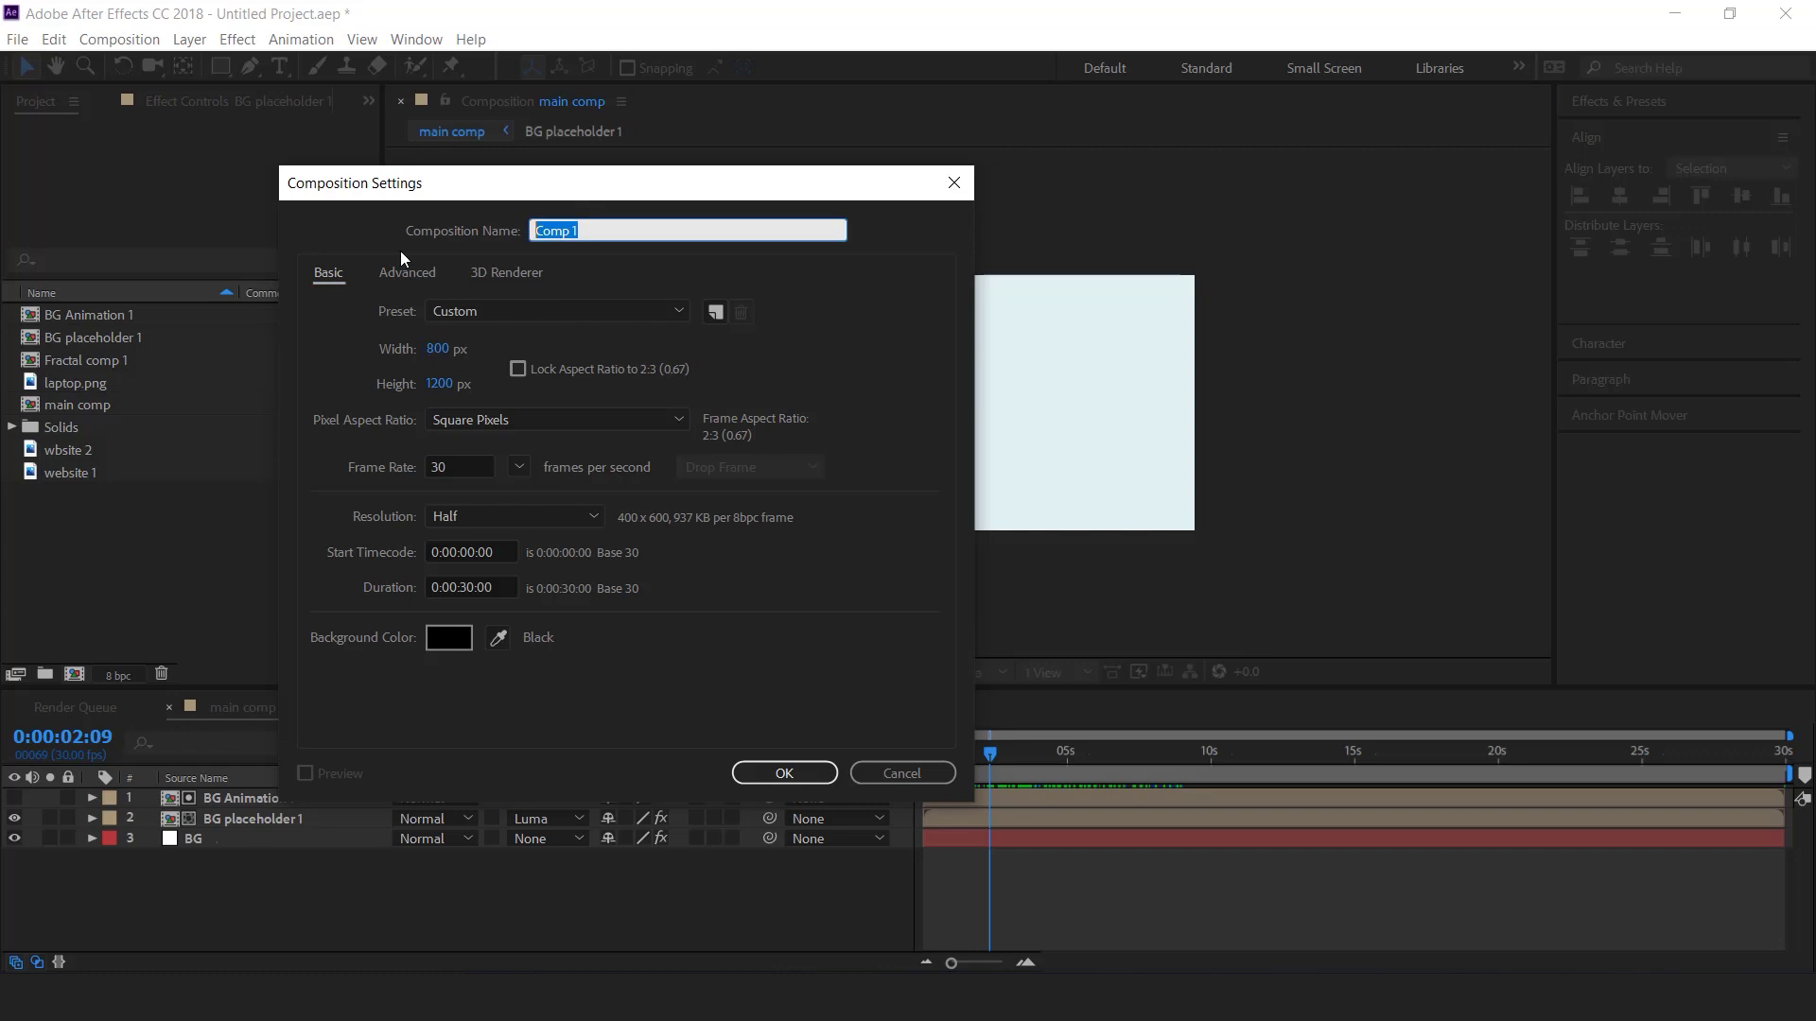
type("media placeholder 1")
key("Return")
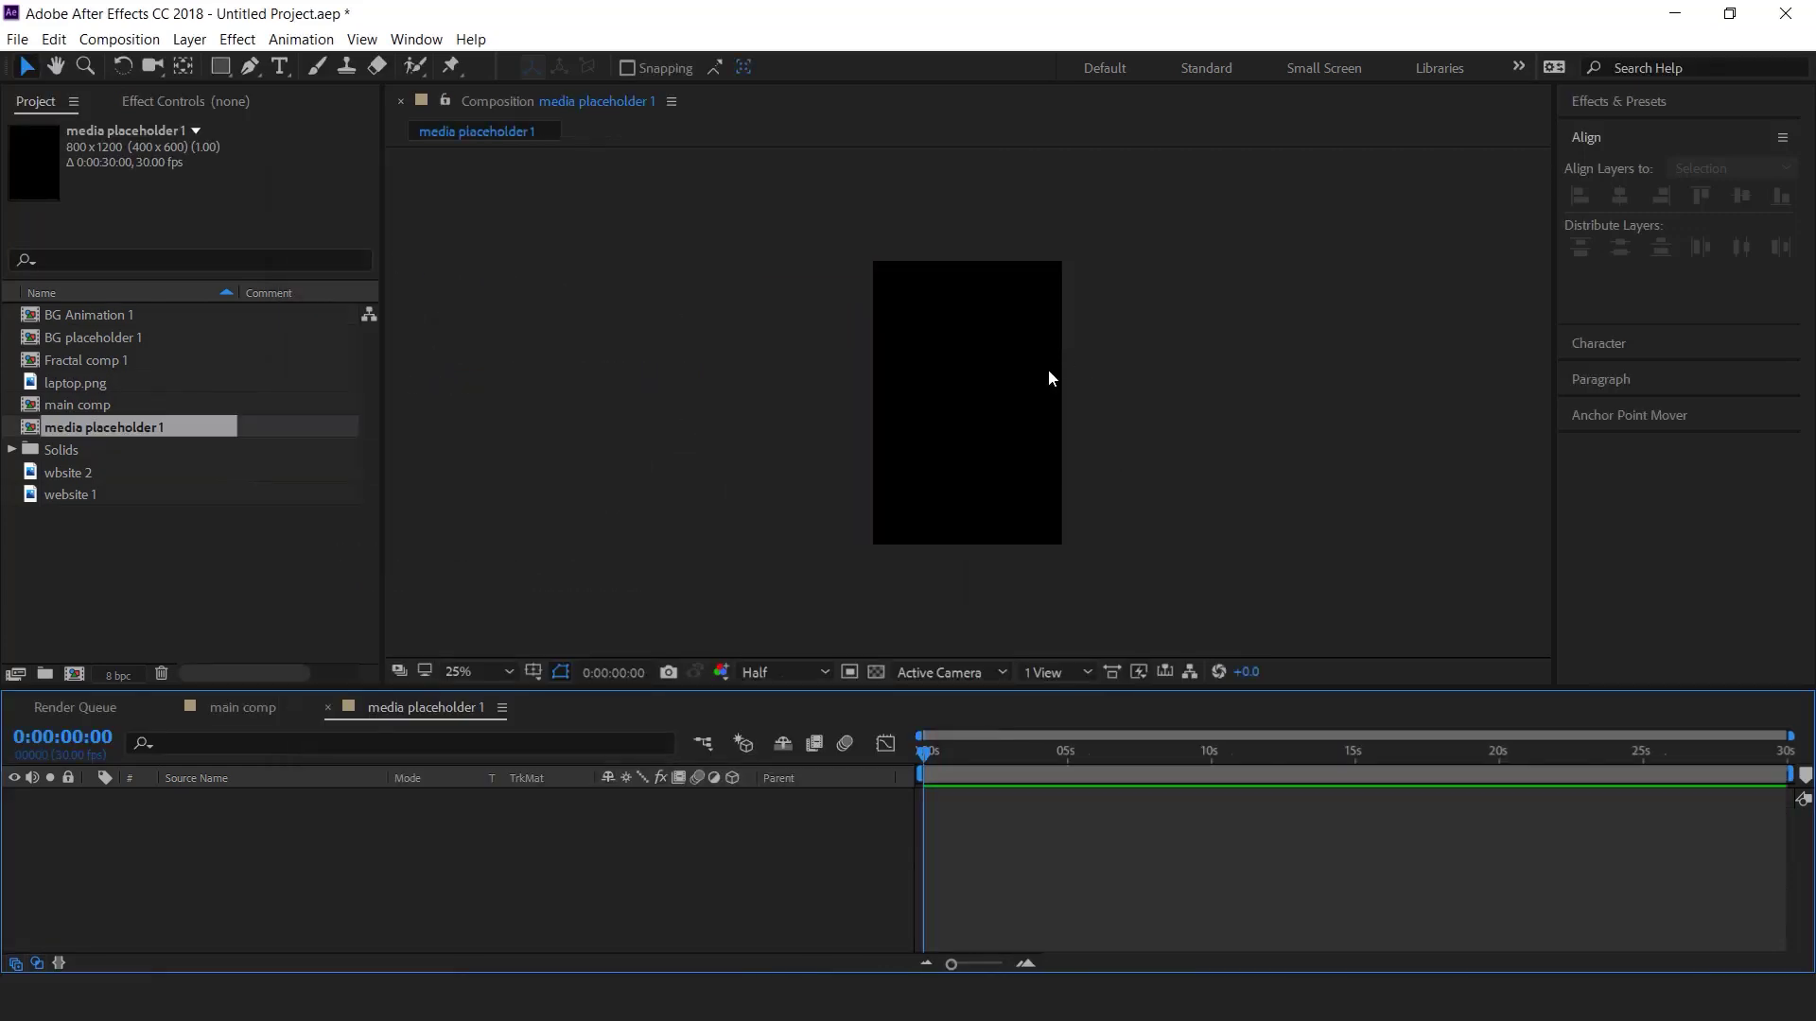
- Add website 1 to media placeholder 1 and align the layer to the composition's top edge
left_click(57, 496)
left_click_drag(31, 496, 301, 851)
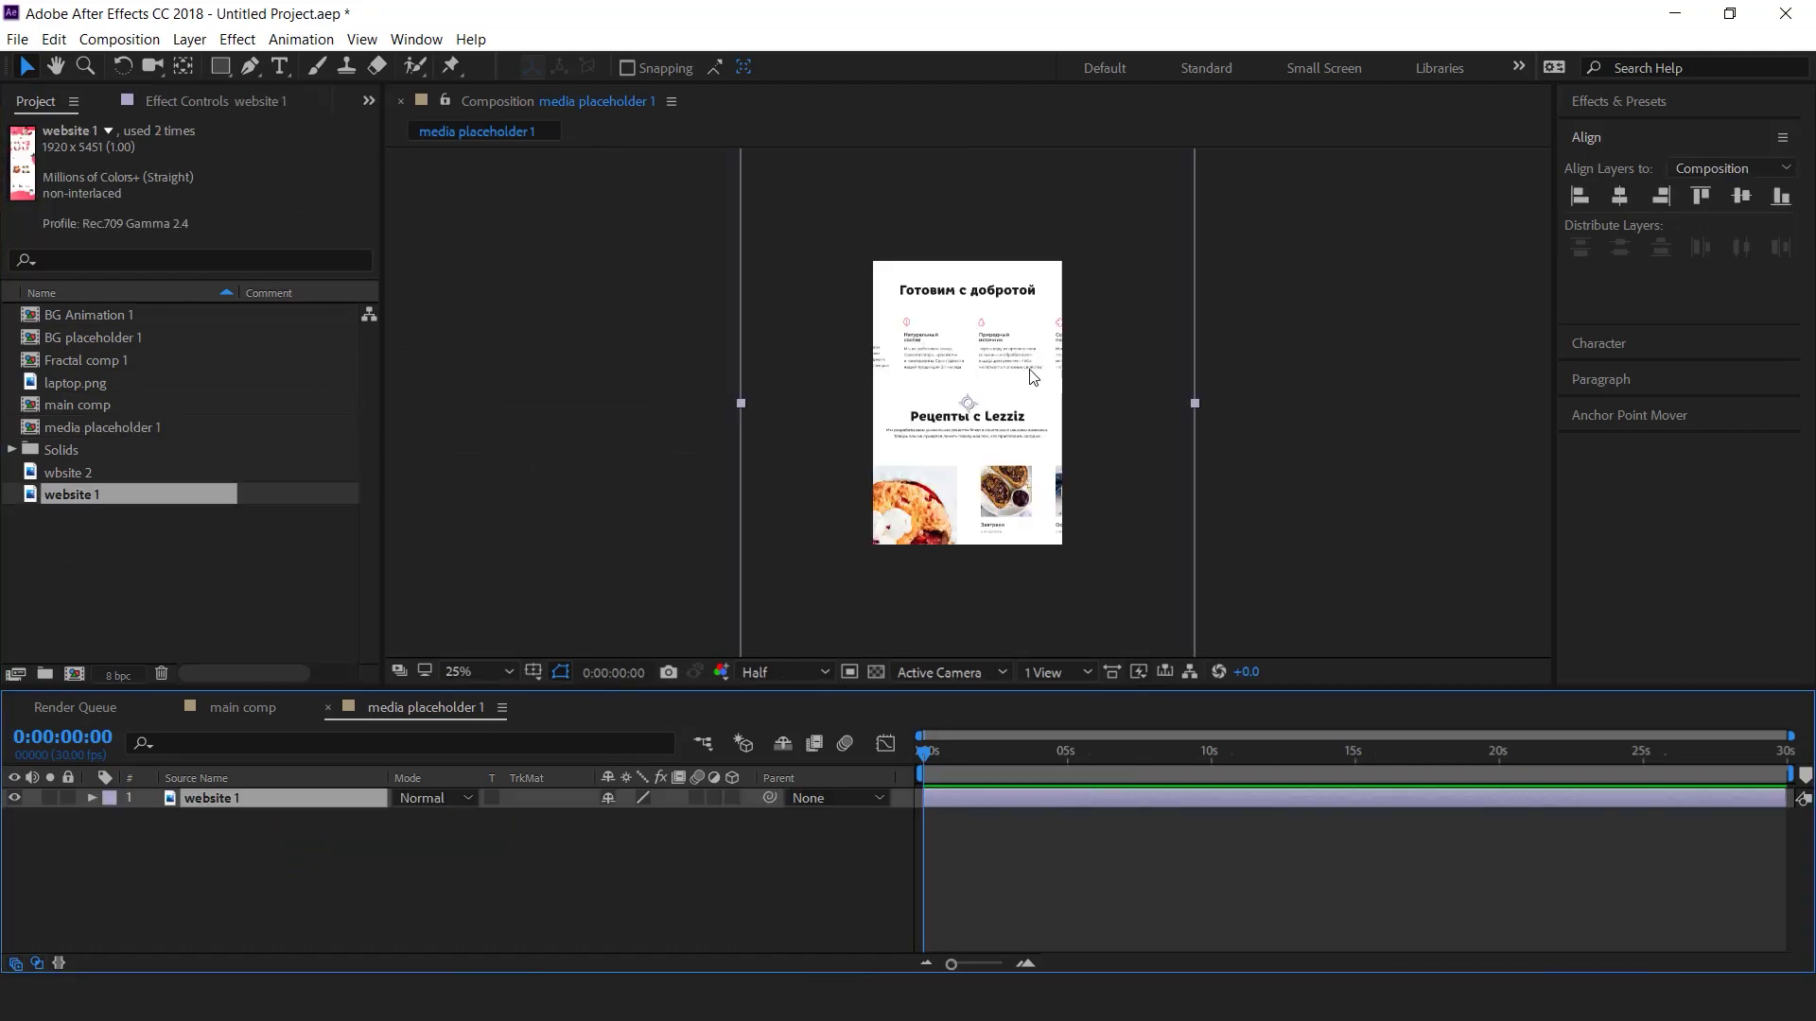
left_click(1699, 196)
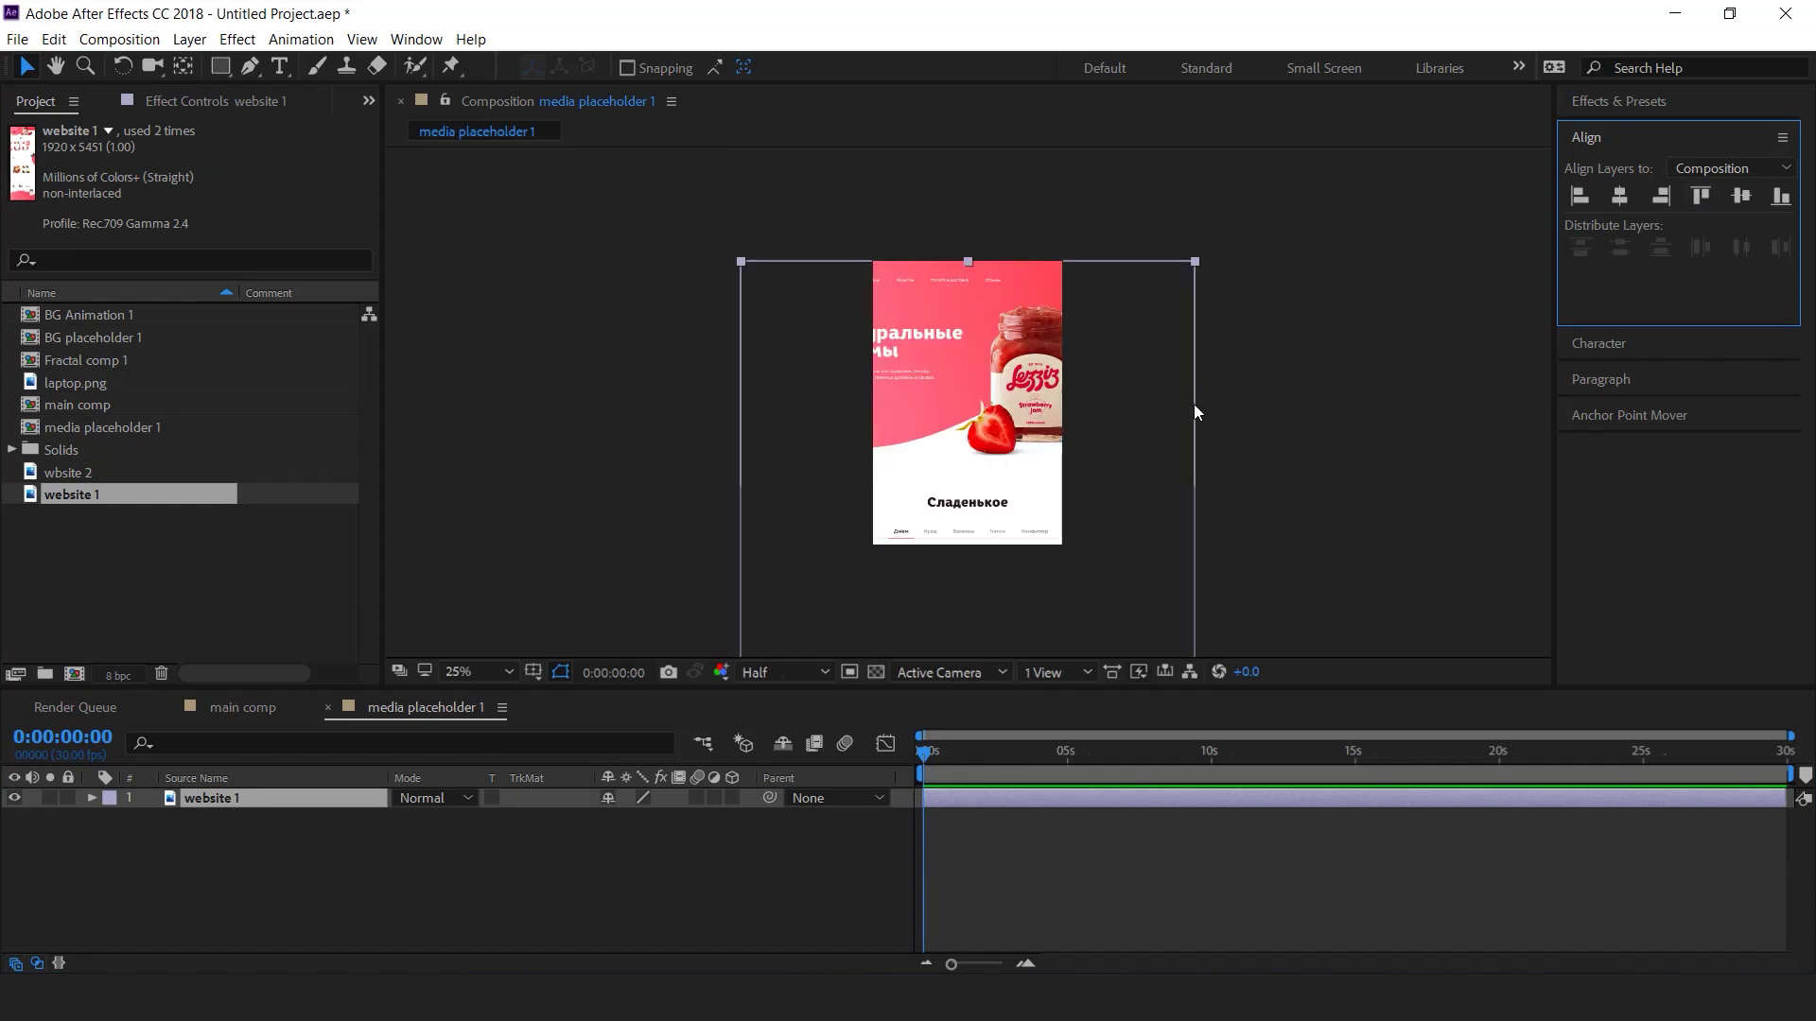
- Scale the website 1 layer down to about 45.6% and place it against the top of the media placeholder 1 frame
left_click_drag(1195, 264, 1092, 349)
left_click_drag(993, 605, 1034, 350)
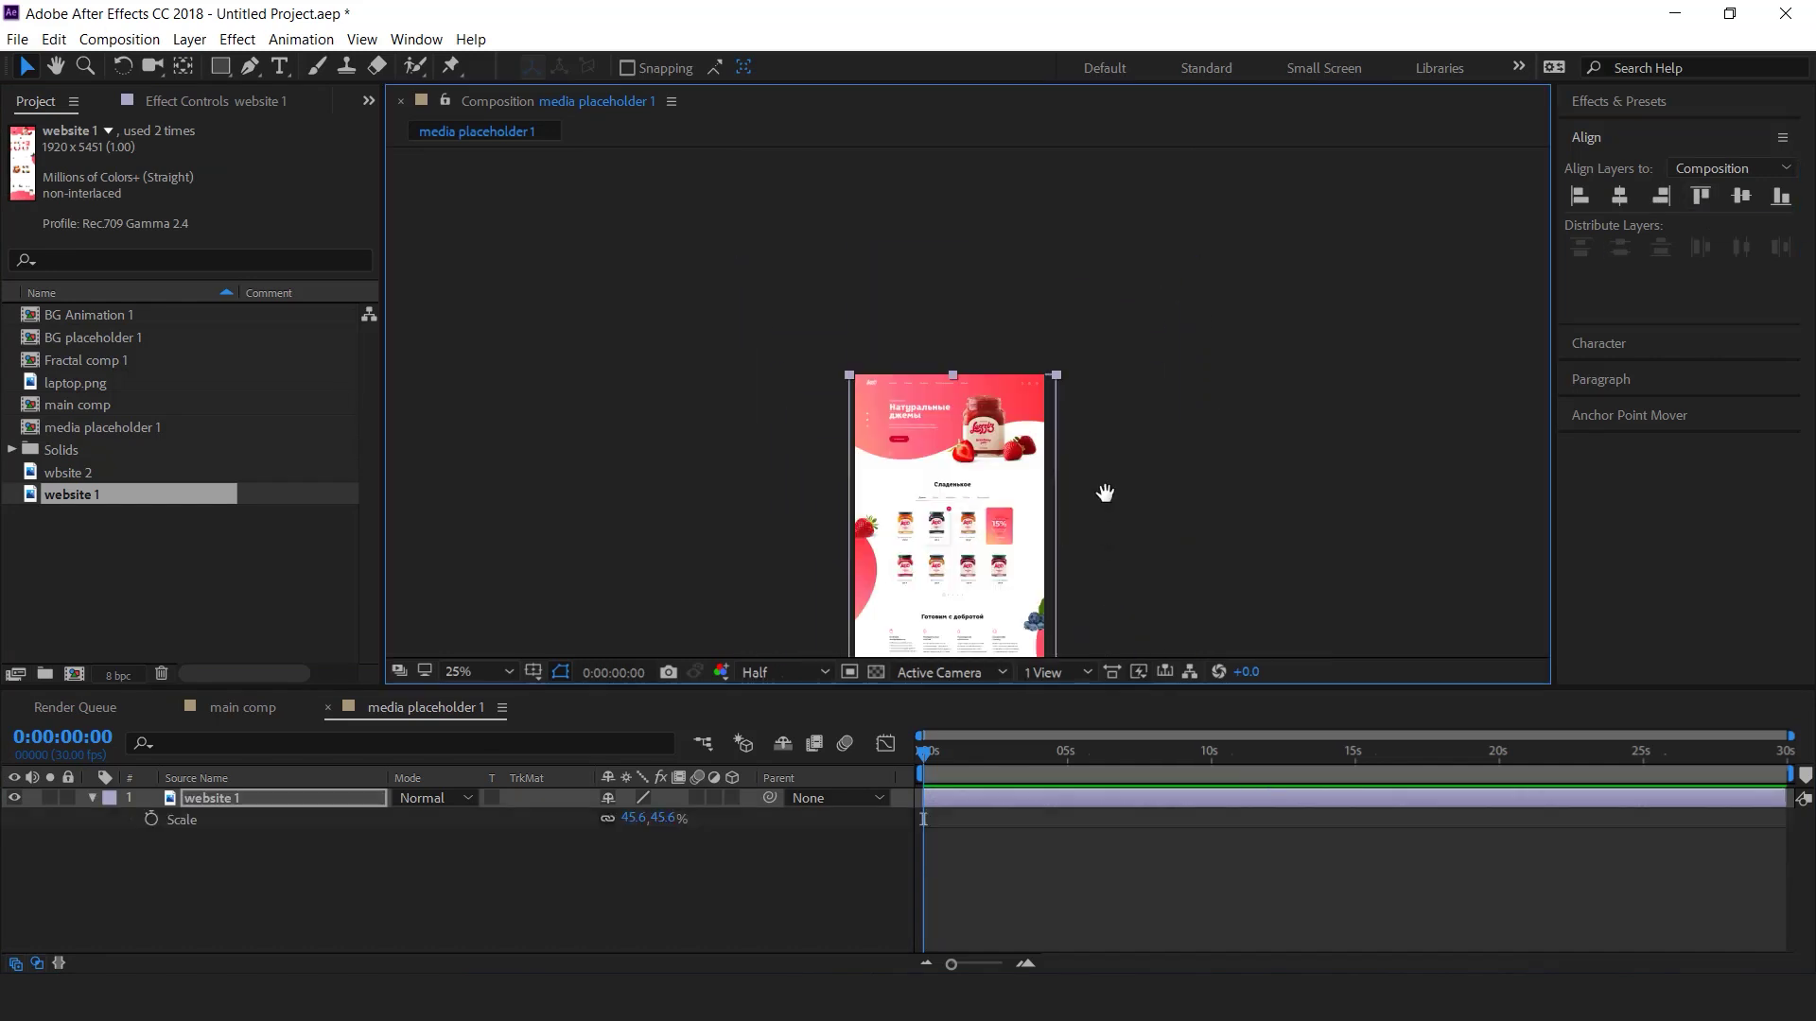
left_click_drag(1104, 495, 1104, 383)
left_click(603, 876)
- Add media placeholder 1 to main comp as the topmost layer and make it a 3D layer
left_click(243, 709)
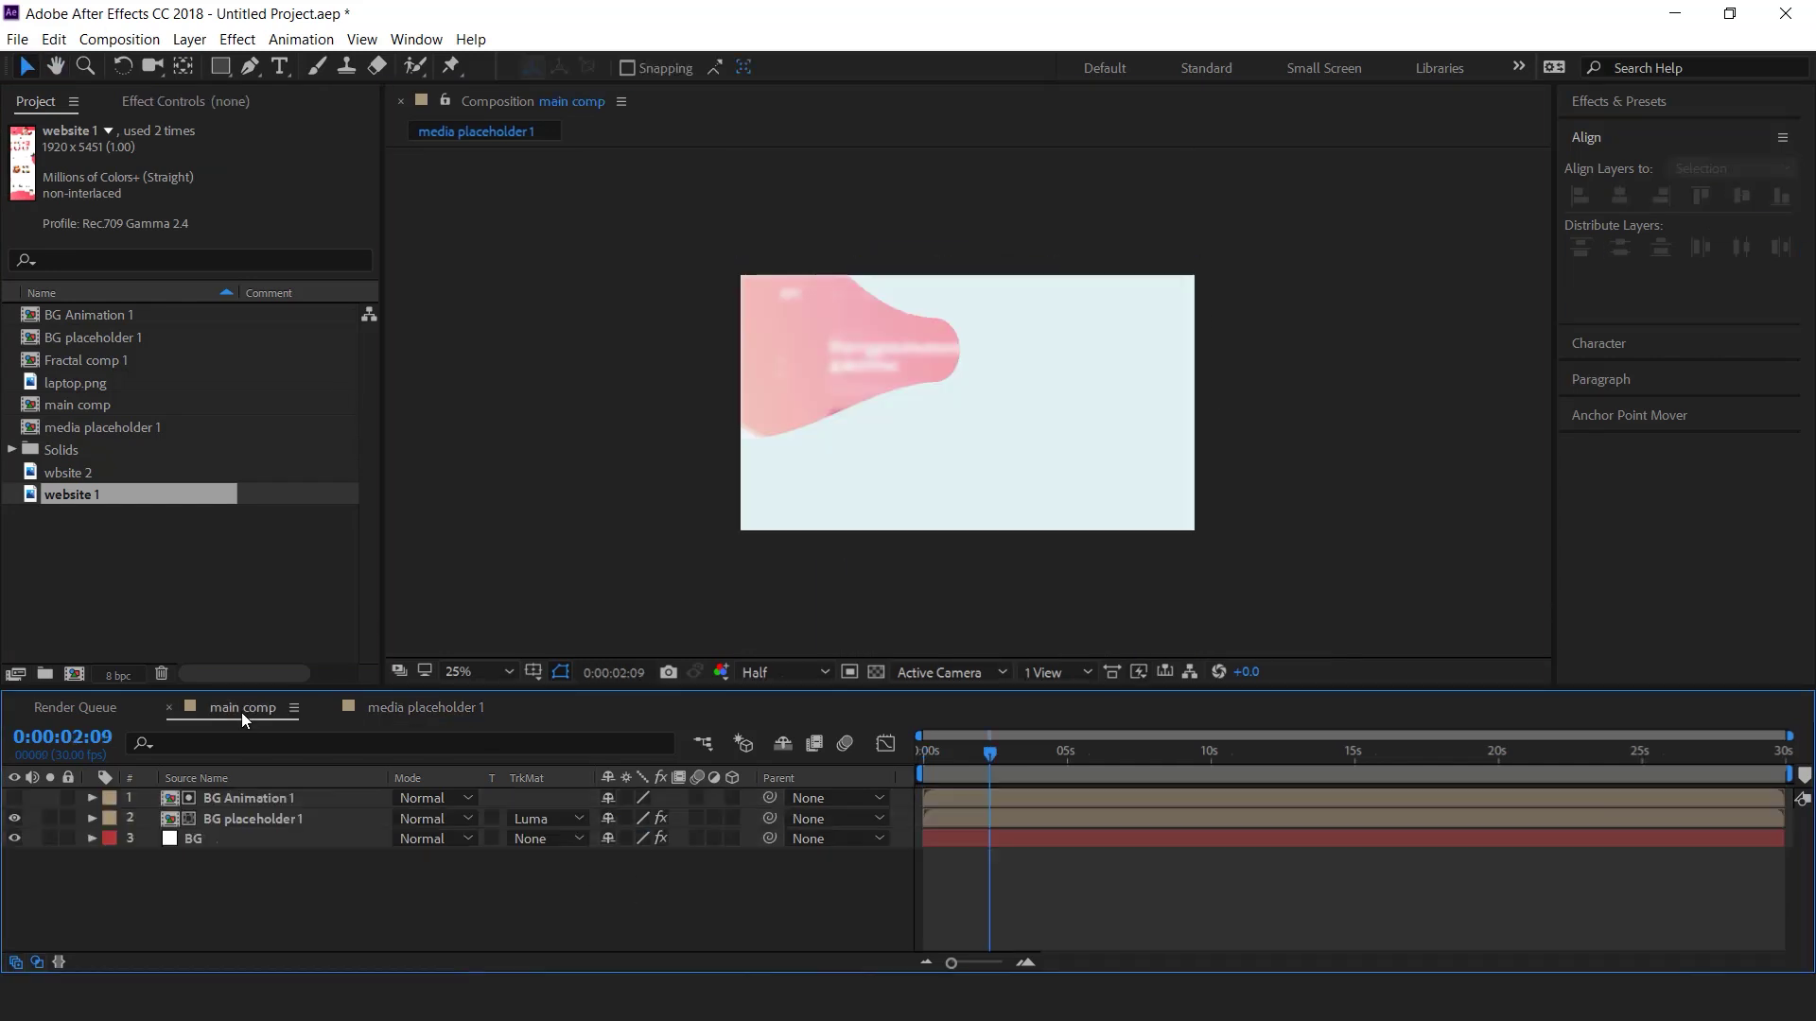
left_click(163, 573)
left_click(74, 428)
left_click_drag(26, 431, 292, 790)
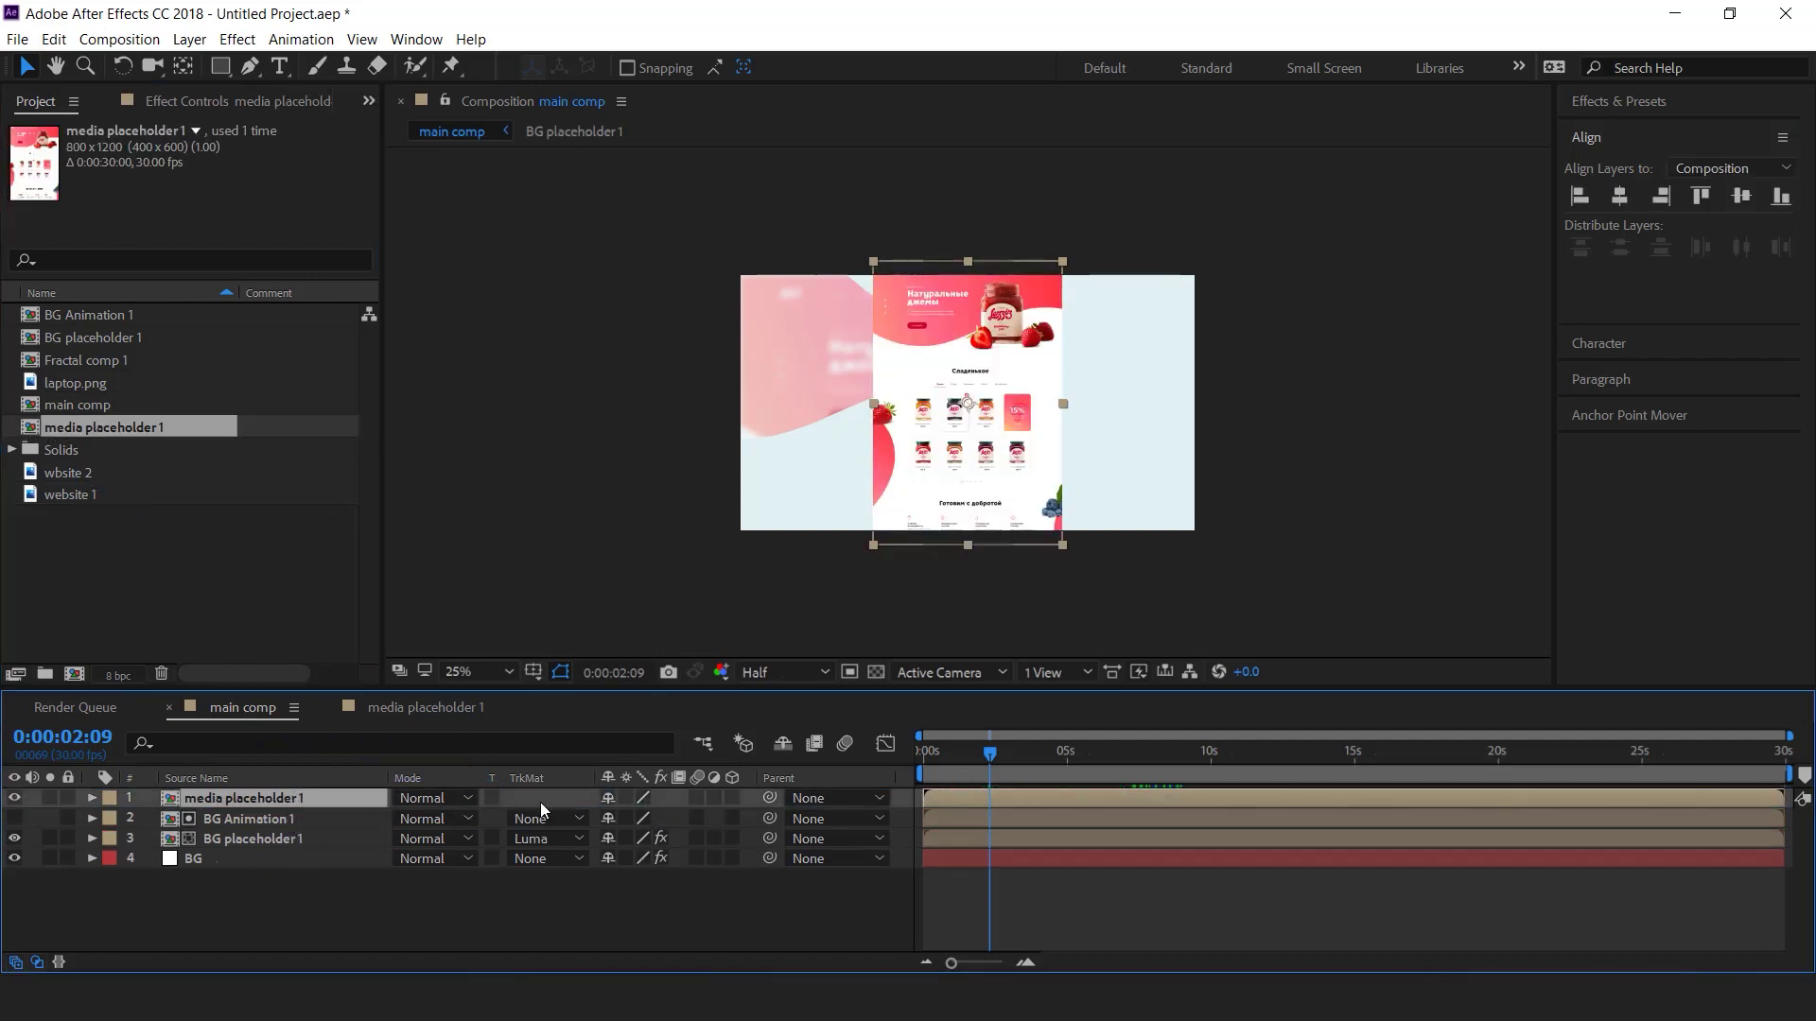
left_click(733, 797)
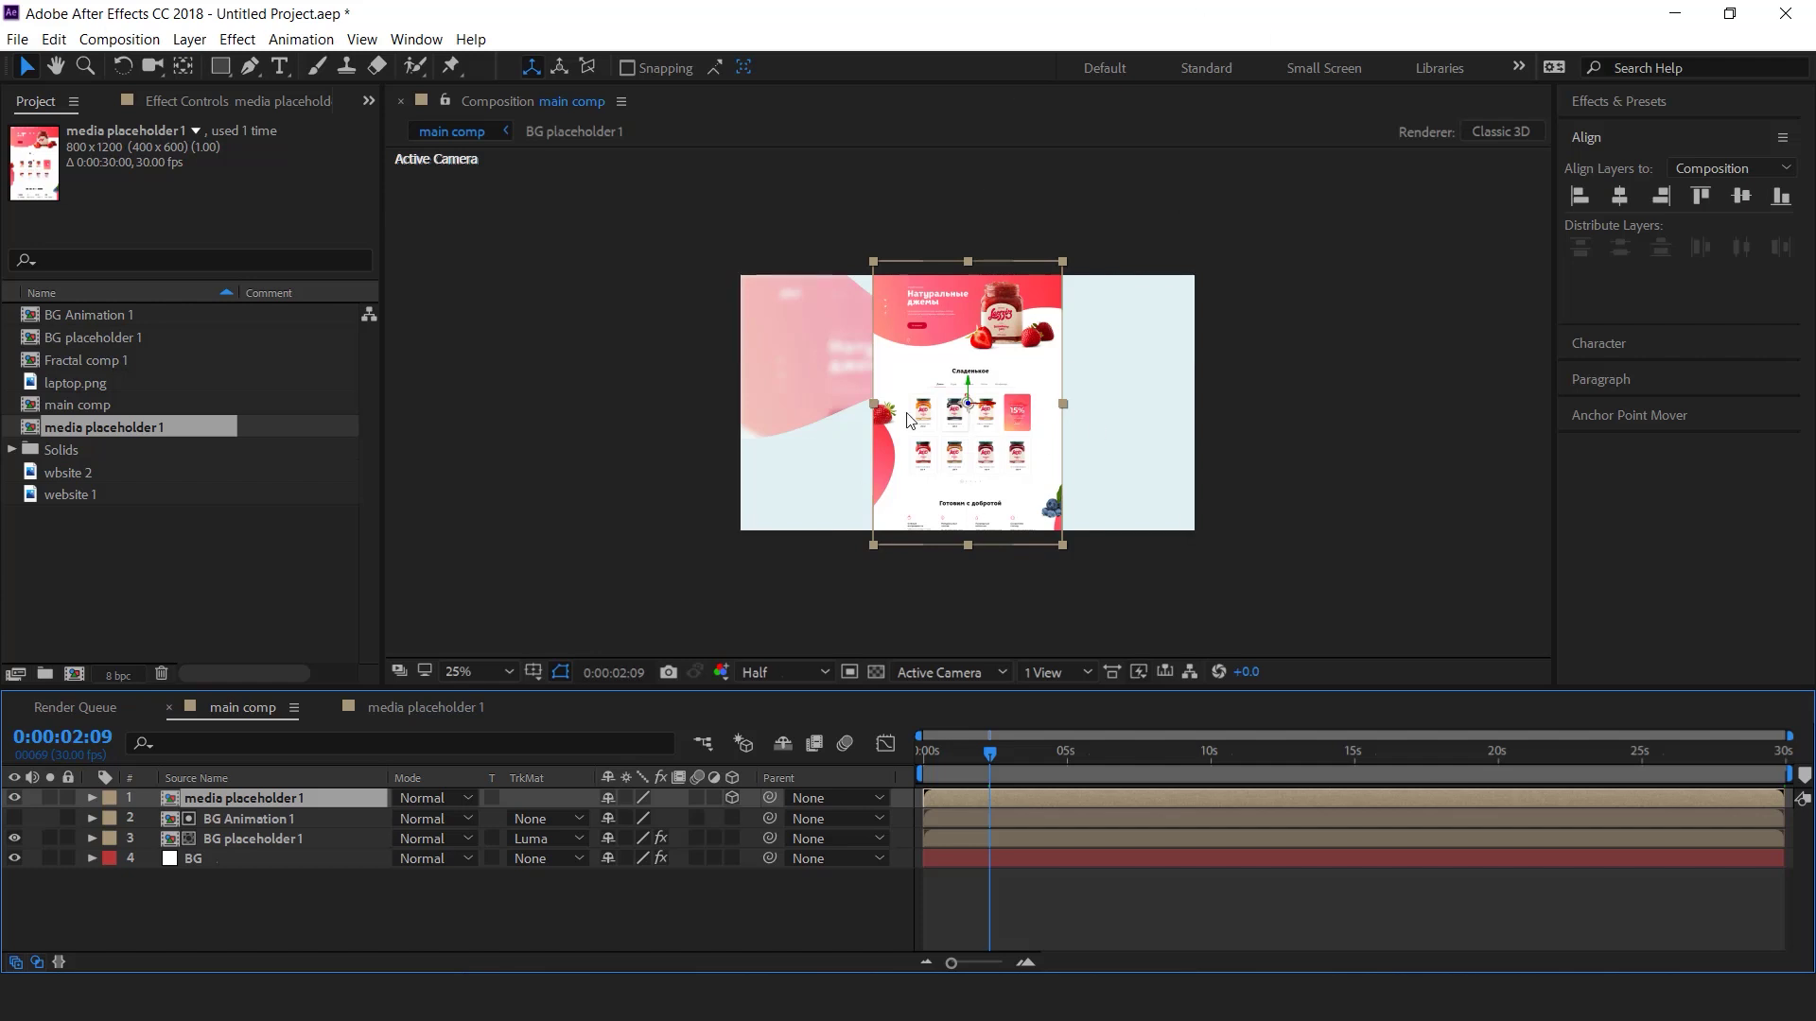
- Reveal the Position and Rotation properties of media placeholder 1
scroll(968, 411, "up", 1)
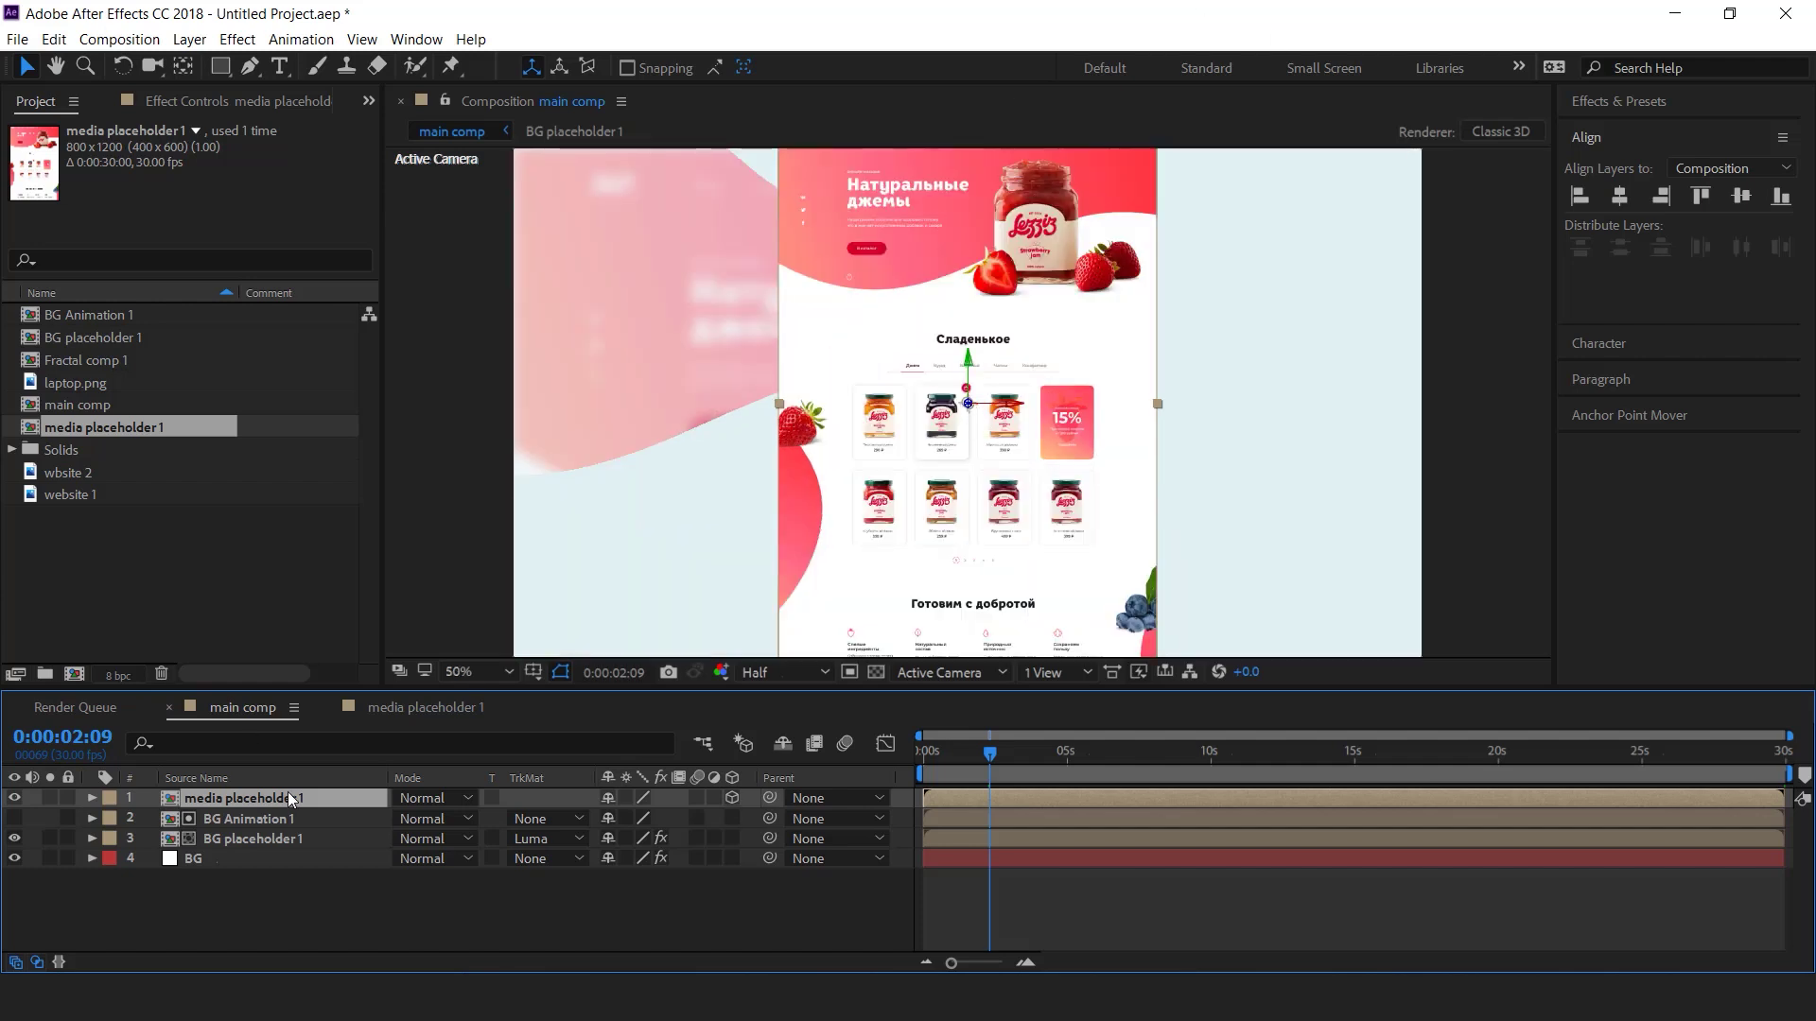
key("p")
key("shift+r")
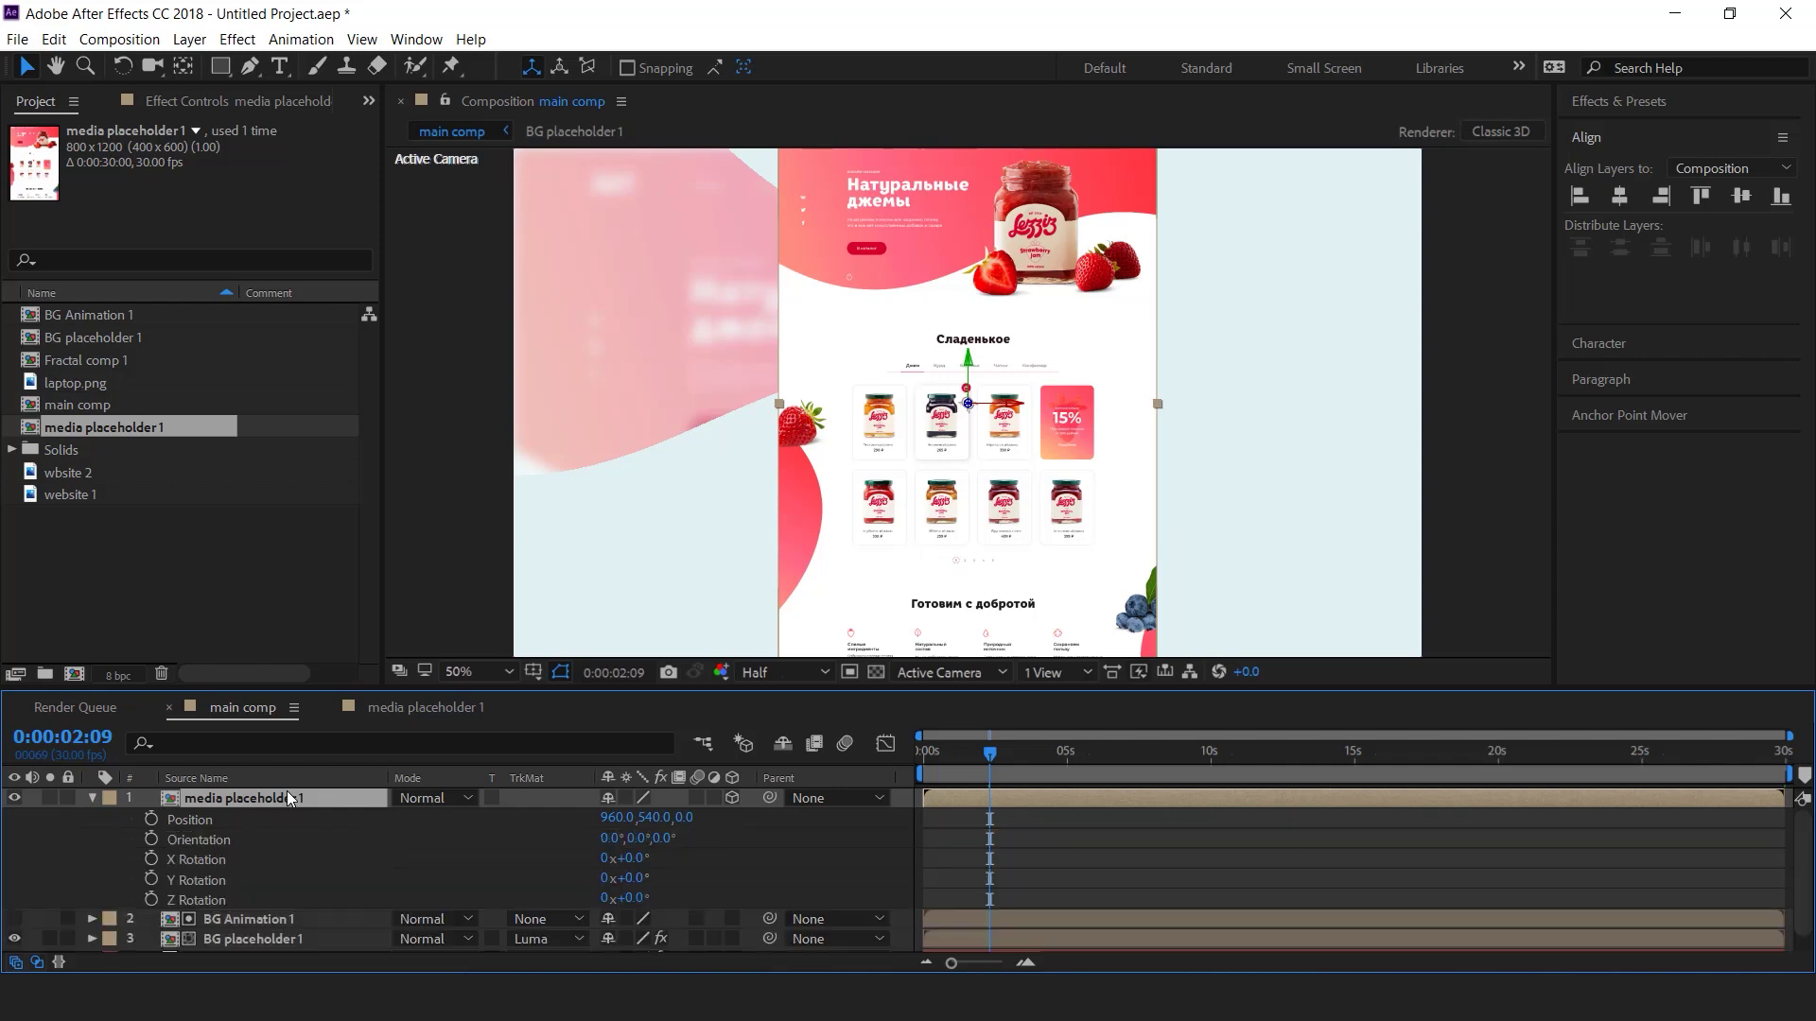
- Try an X Rotation of 45° and other Y and Z rotations on media placeholder 1, undoing each change
left_click(635, 860)
type("45")
key("Return")
key("ctrl+z")
left_click_drag(637, 880, 672, 880)
left_click_drag(636, 899, 293, 819)
key("ctrl+z")
key("ctrl+z")
- Tilt media placeholder 1 in 3D to about X Rotation -21°, Y Rotation -45° and Z Rotation -8°
left_click_drag(673, 821, 679, 821)
mouse_move(643, 881)
left_mouse_down()
mouse_move(579, 881)
mouse_move(625, 879)
left_mouse_up()
left_click_drag(625, 898, 617, 895)
mouse_move(632, 858)
left_mouse_down()
mouse_move(605, 859)
mouse_move(642, 879)
left_mouse_up()
- Move media placeholder 1 to the lower left of the frame at a Position of about 413, 926, 7
scroll(986, 455, "down", 2)
scroll(985, 456, "up", 2)
left_click_drag(617, 819, 360, 817)
left_click_drag(652, 818, 999, 793)
left_click_drag(648, 818, 750, 817)
left_click_drag(994, 522, 989, 479)
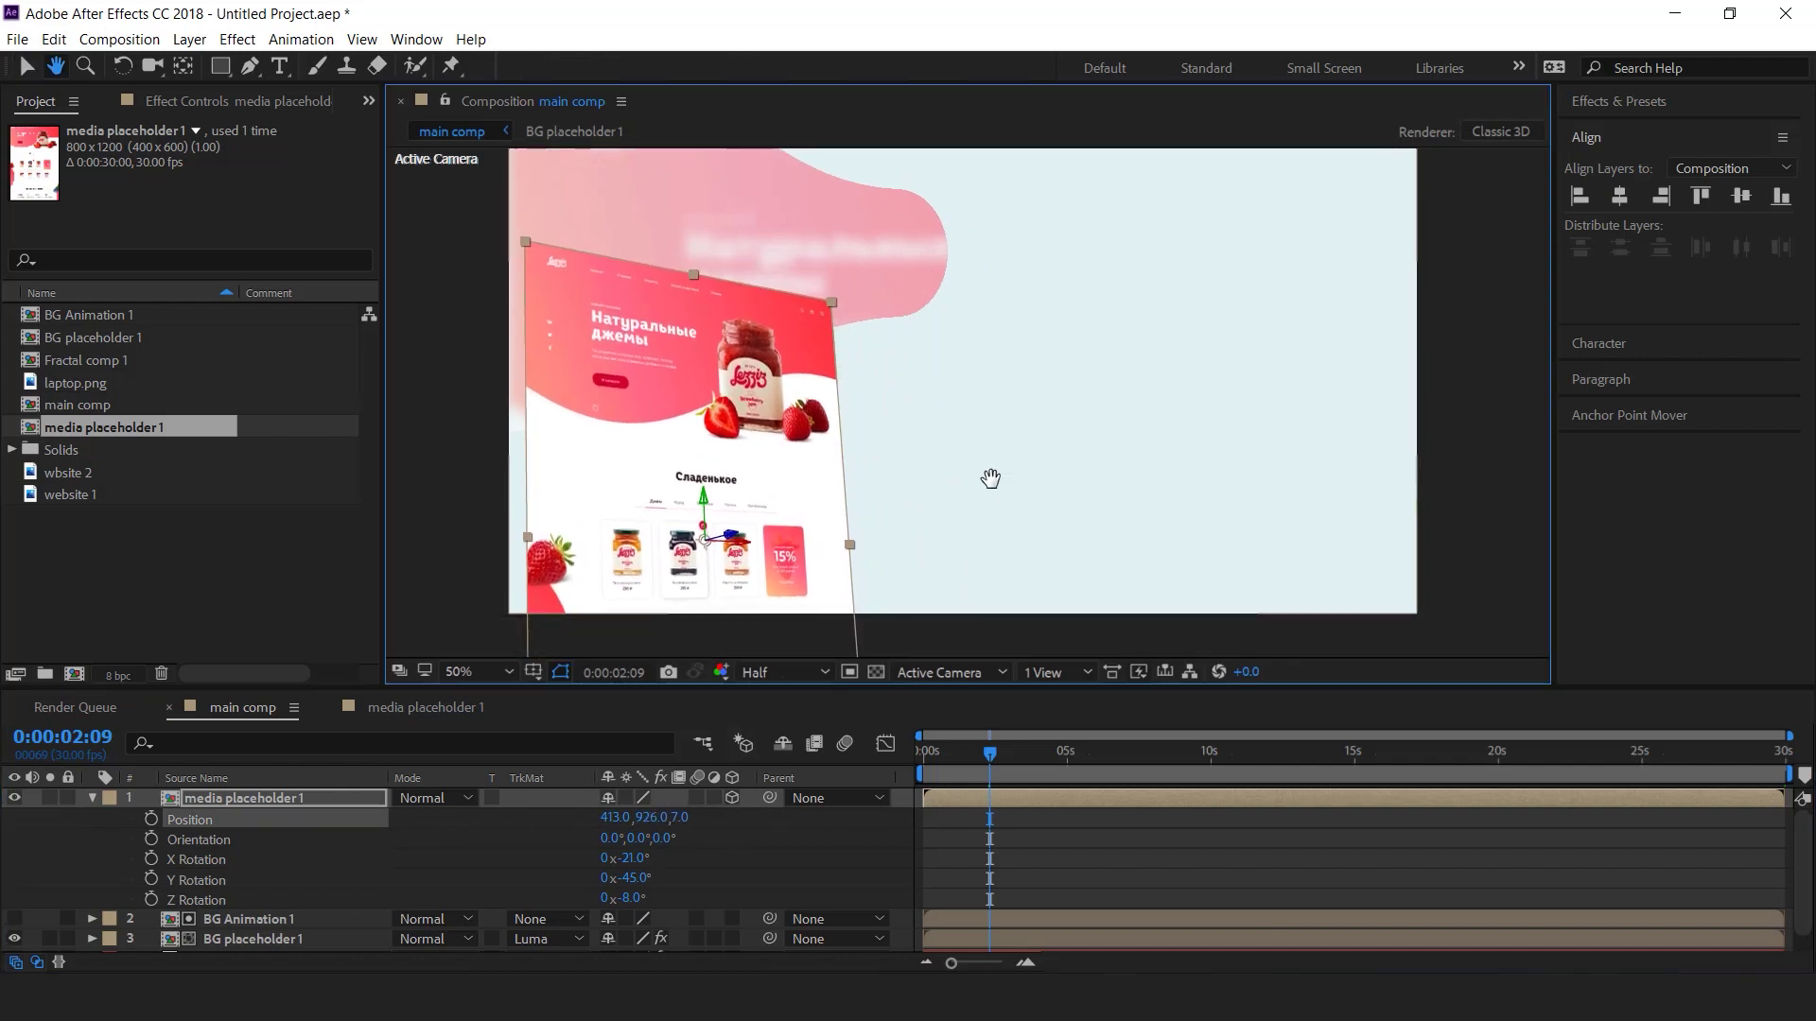
- Refine media placeholder 1 to about X -22.3°, Y -40.9° and Z -9.1° rotation and a Position of 414.5, 927.6, 17.5
mouse_move(636, 860)
left_mouse_down()
mouse_move(634, 899)
mouse_move(632, 859)
mouse_move(637, 879)
left_mouse_up()
left_click_drag(613, 818, 558, 817)
left_click_drag(648, 878, 663, 879)
left_click_drag(736, 542, 744, 542)
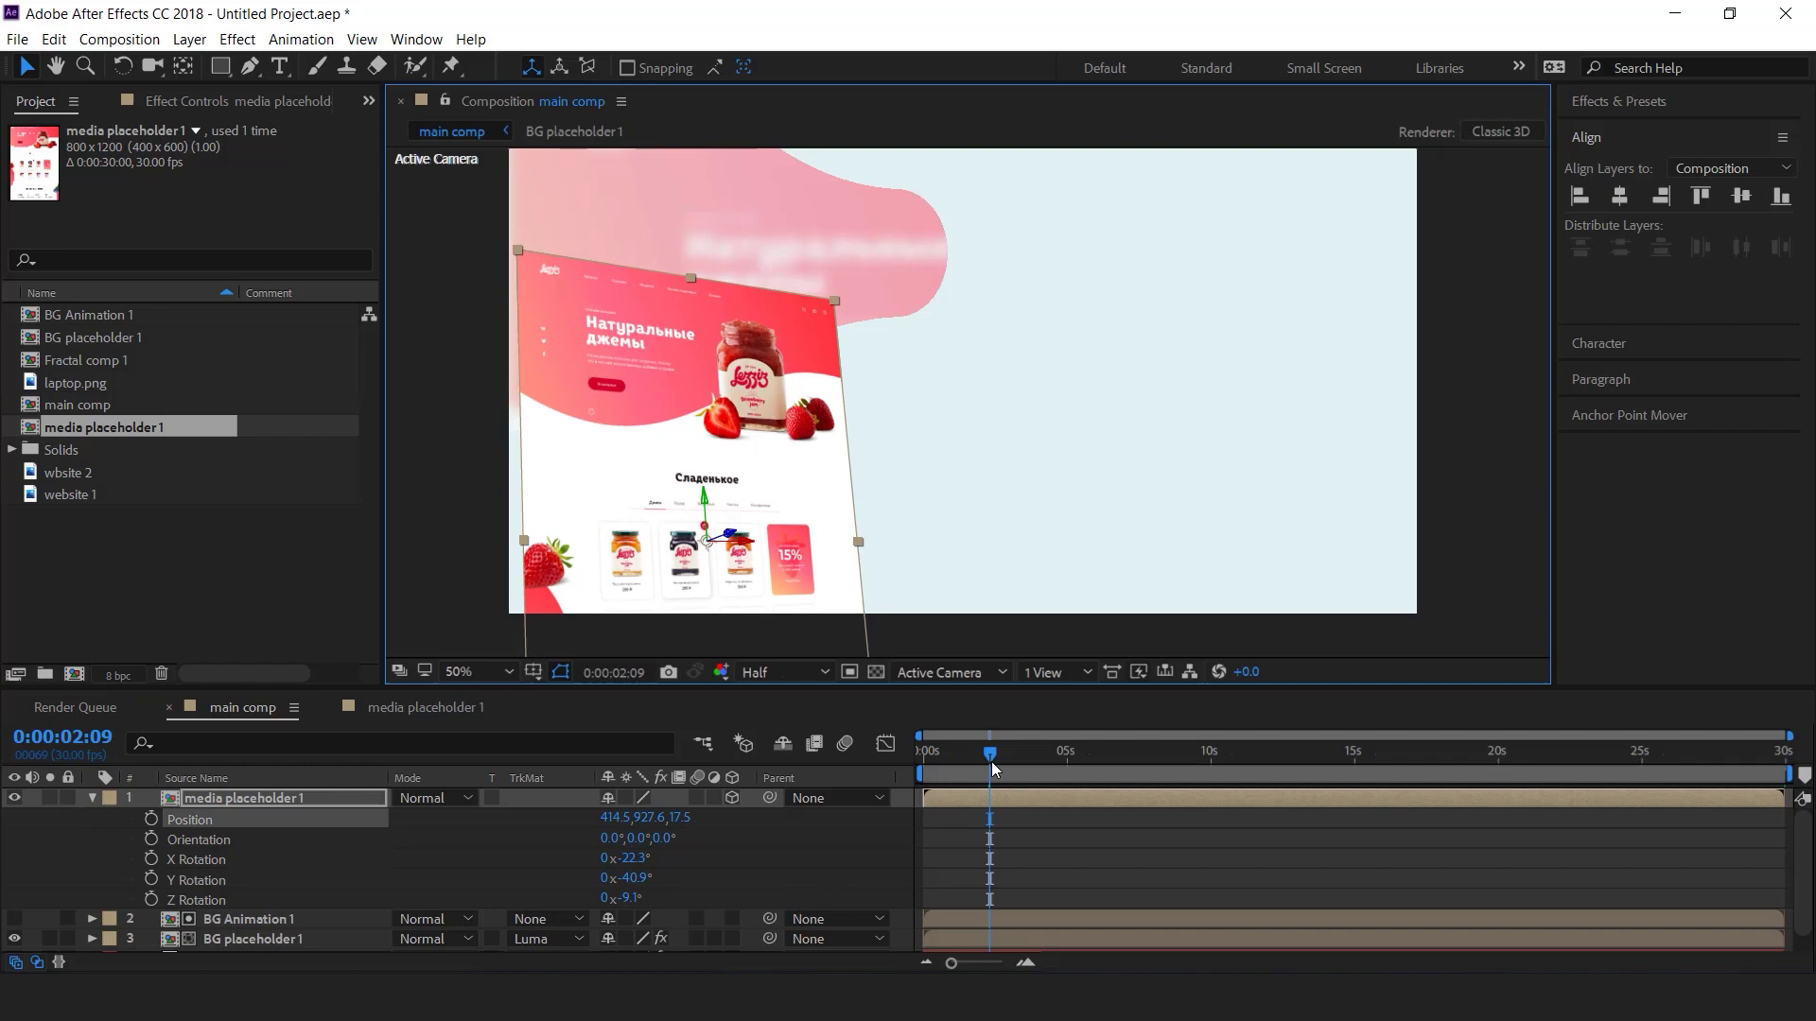
- Keyframe media placeholder 1's X, Y and Z Rotation at 0:00:00:00, then at 0:00:09:29 with about -22.2°, -35.7° and -11.1°
left_click_drag(991, 762, 849, 769)
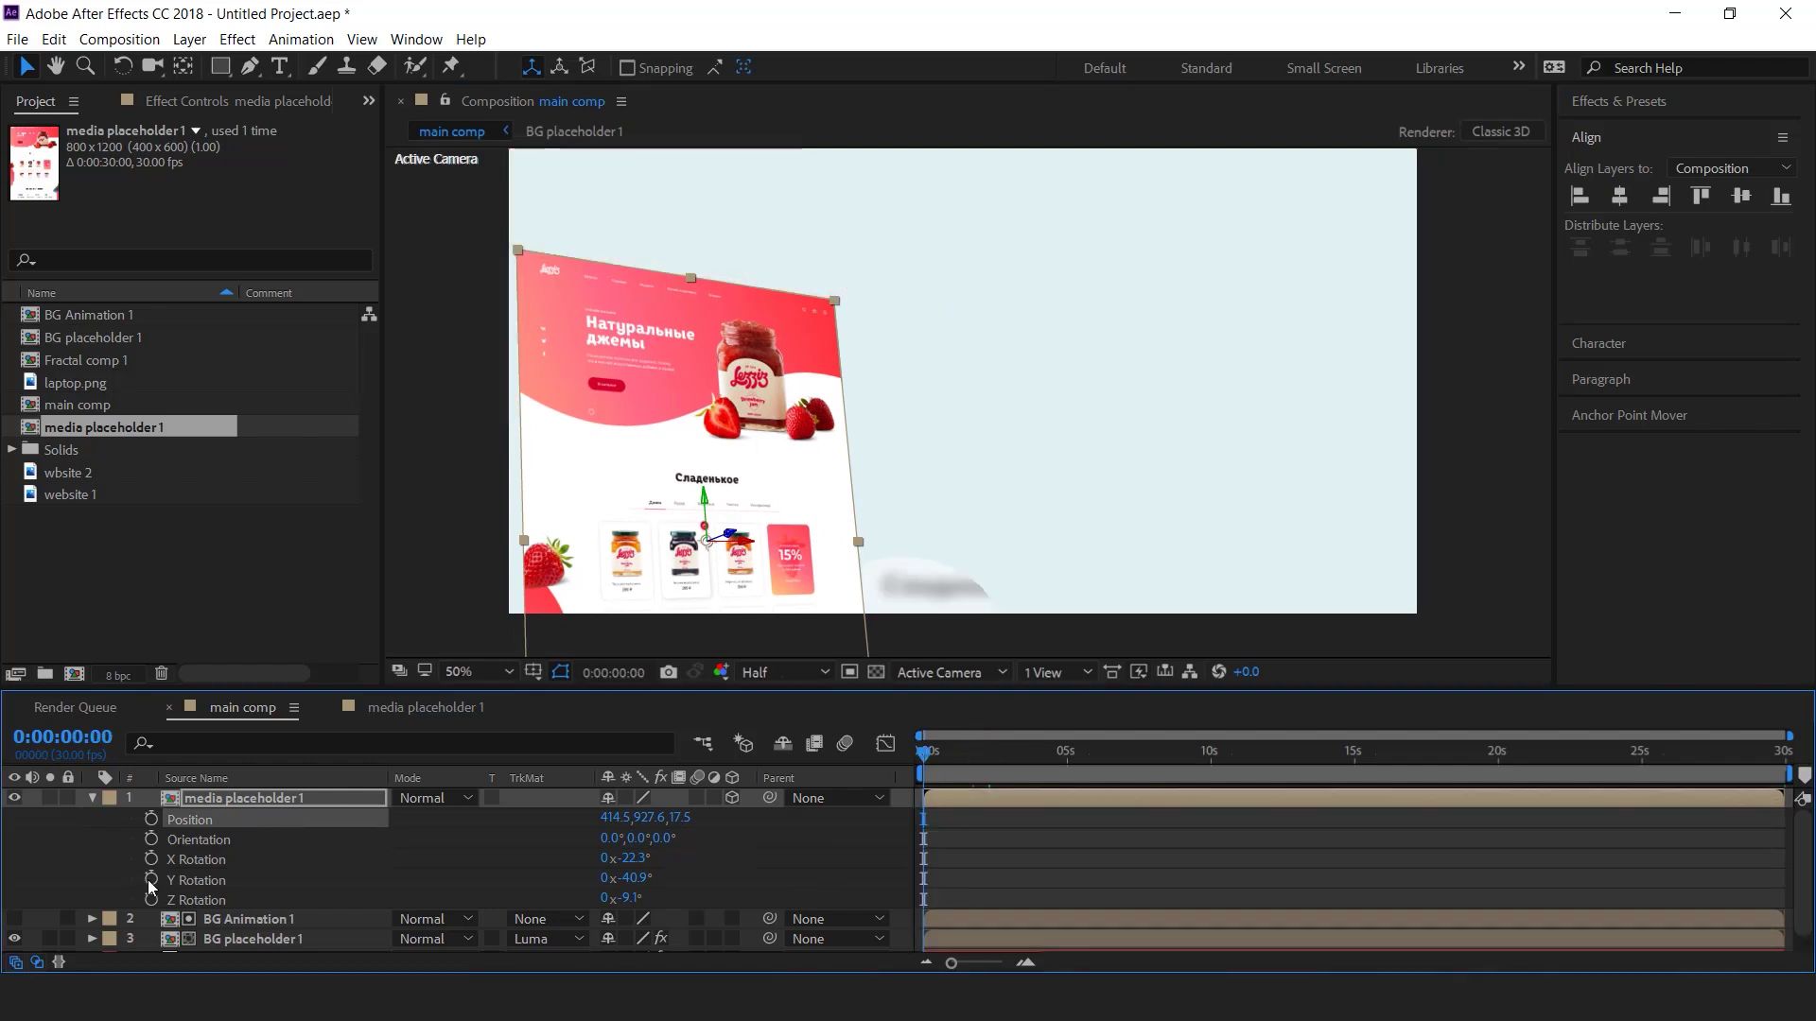
left_click_drag(152, 859, 152, 900)
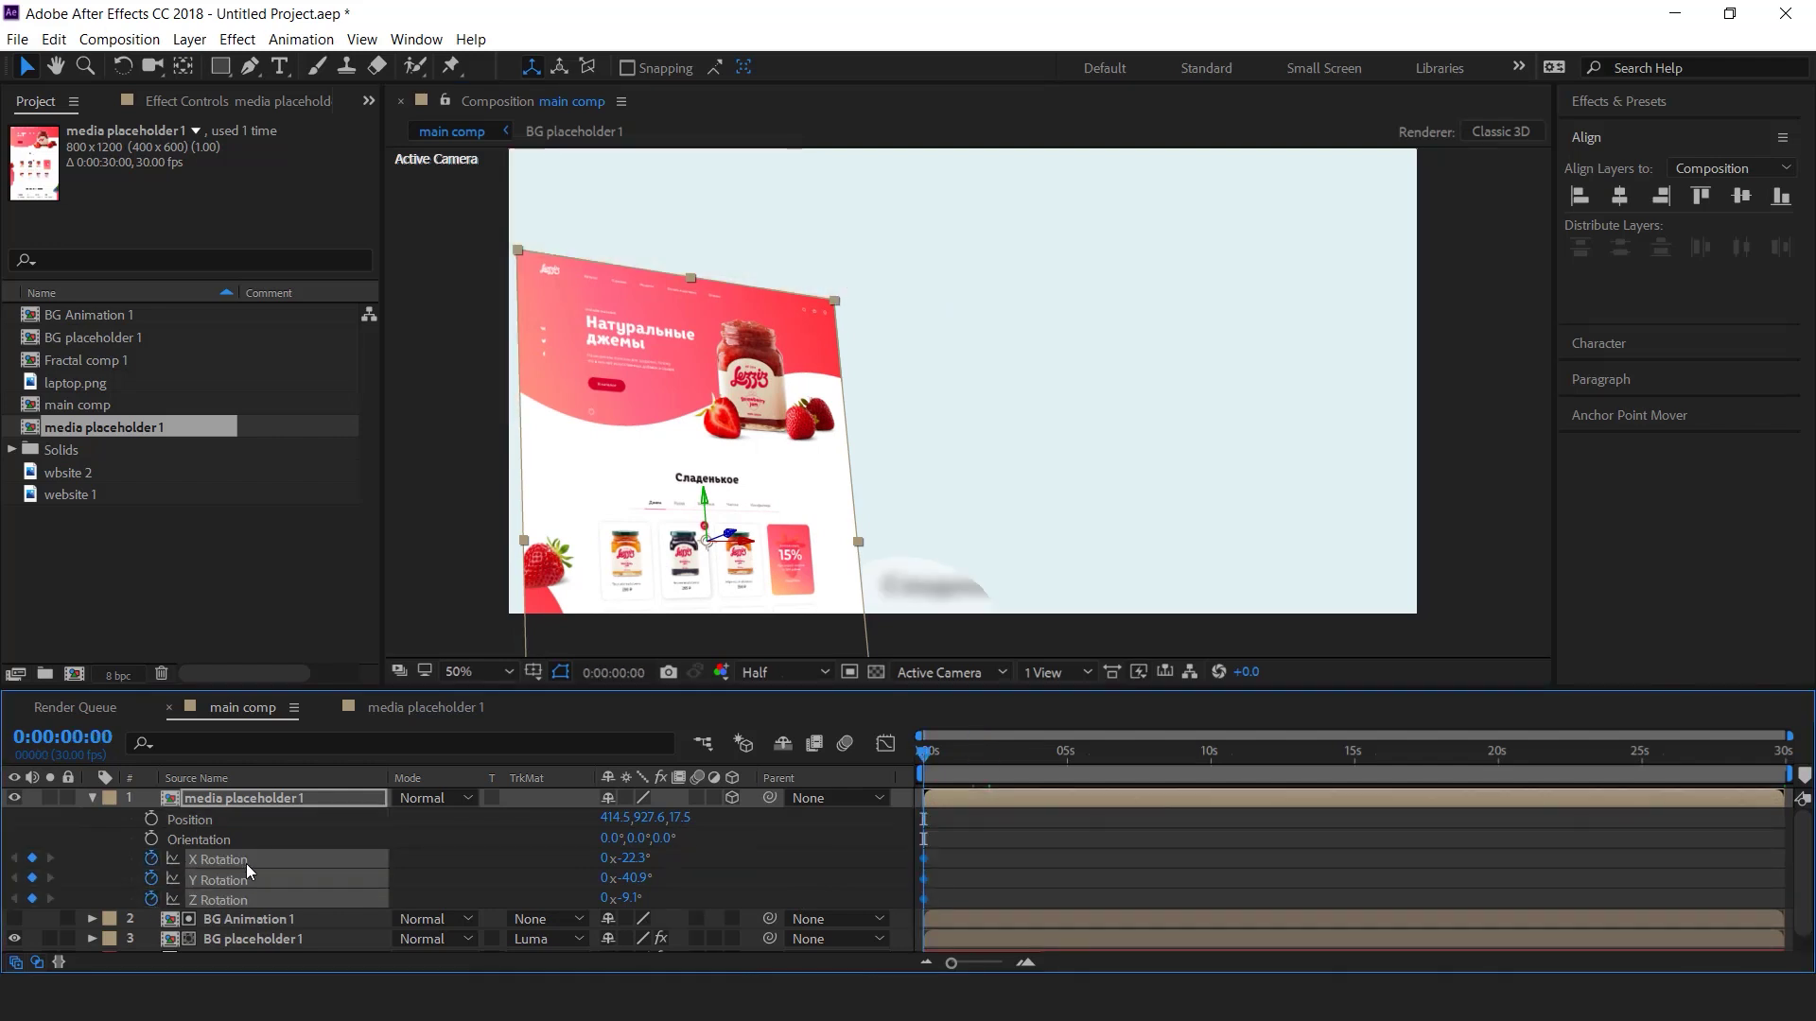
left_click_drag(963, 758, 1213, 775)
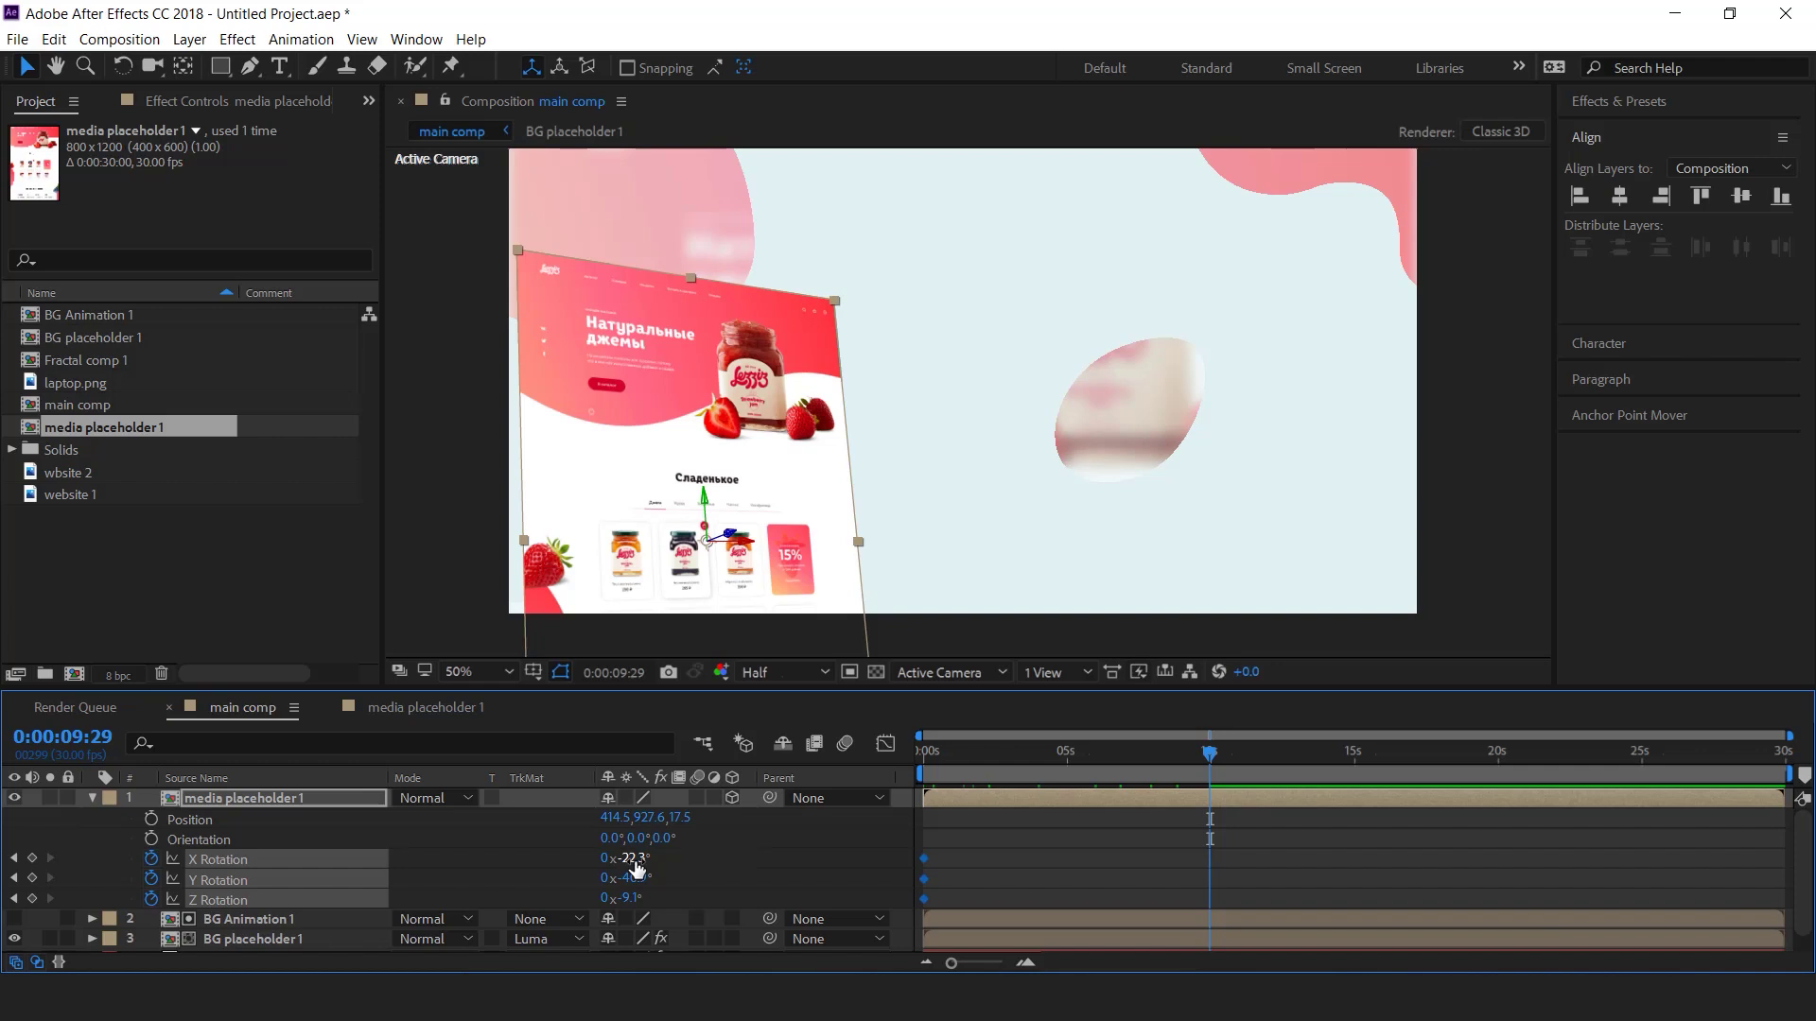
mouse_move(635, 861)
left_mouse_down()
mouse_move(652, 880)
mouse_move(608, 879)
mouse_move(733, 890)
mouse_move(652, 905)
mouse_move(634, 879)
left_mouse_up()
left_click(775, 840)
- Preview the rotation animation from the start and return the current time to 0:00:00:00
left_click_drag(962, 751, 804, 780)
key("space")
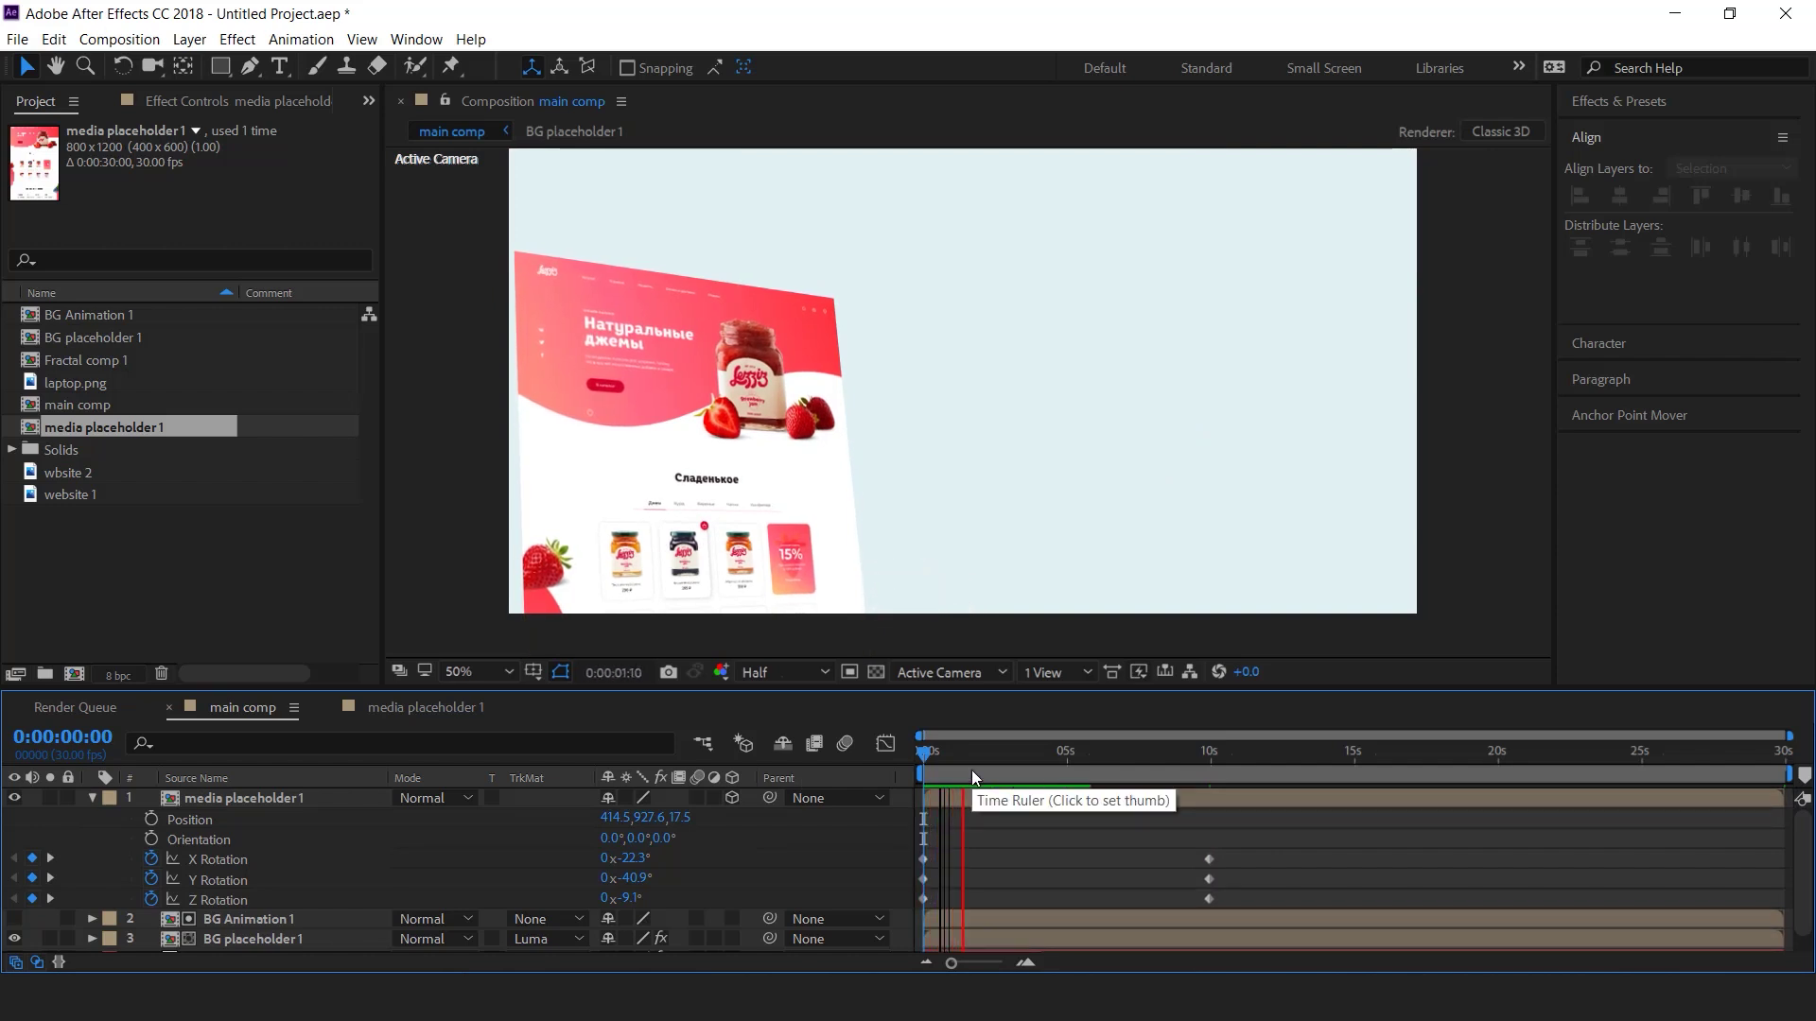
left_click_drag(991, 754, 912, 752)
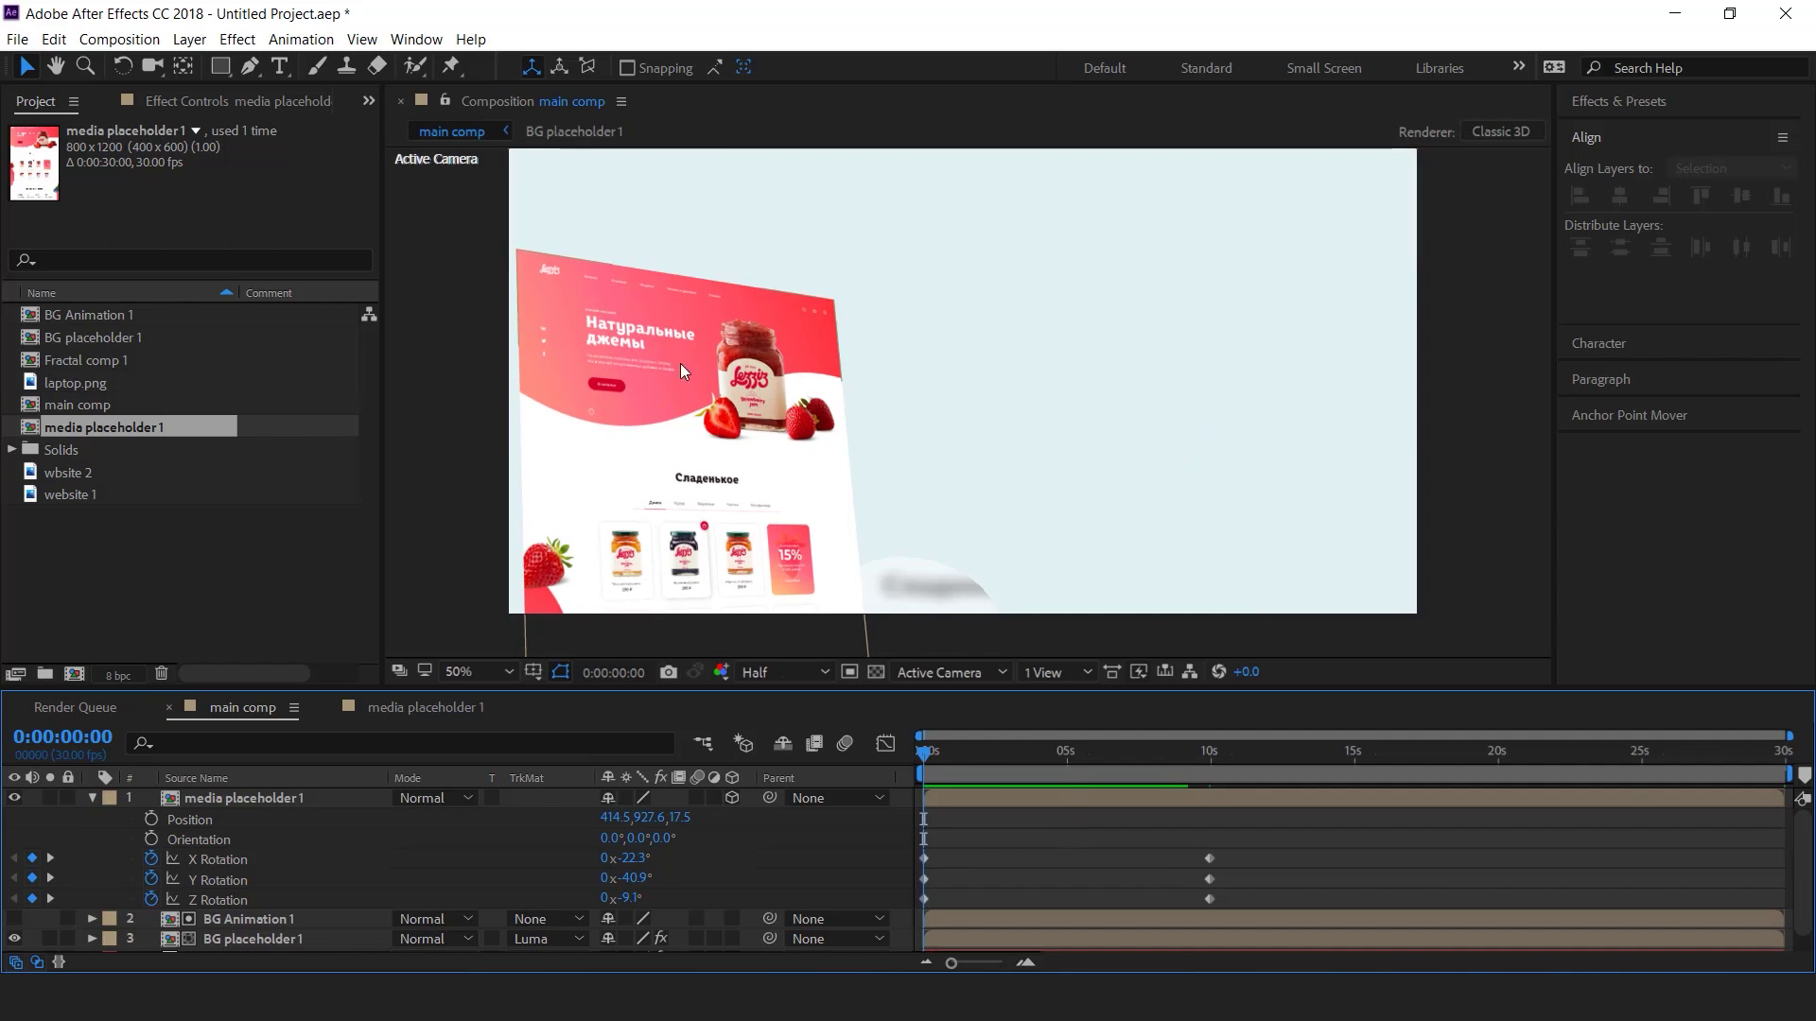
left_click_drag(946, 758, 905, 761)
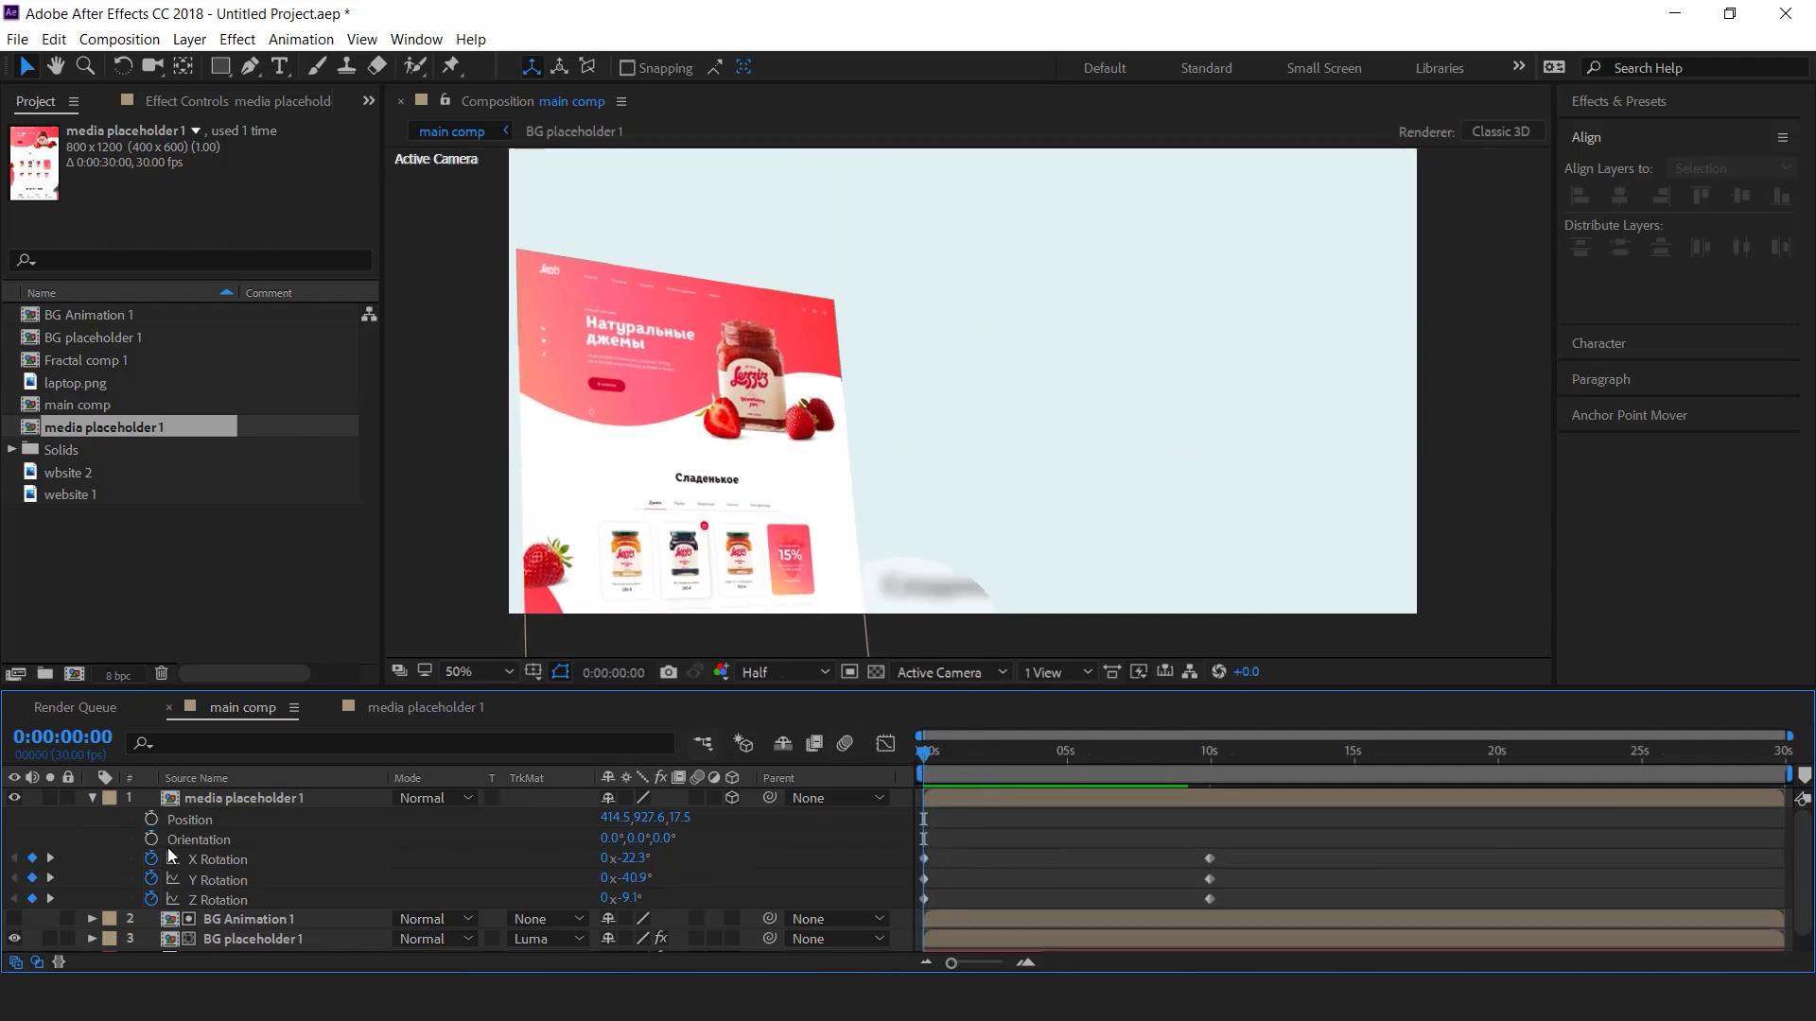
- At 0:00:00:00, keyframe media placeholder 1's Position with depth 181.5 and set its X, Y and Z Rotation to -18.9°, -39.9° and -11.3°
left_click(153, 818)
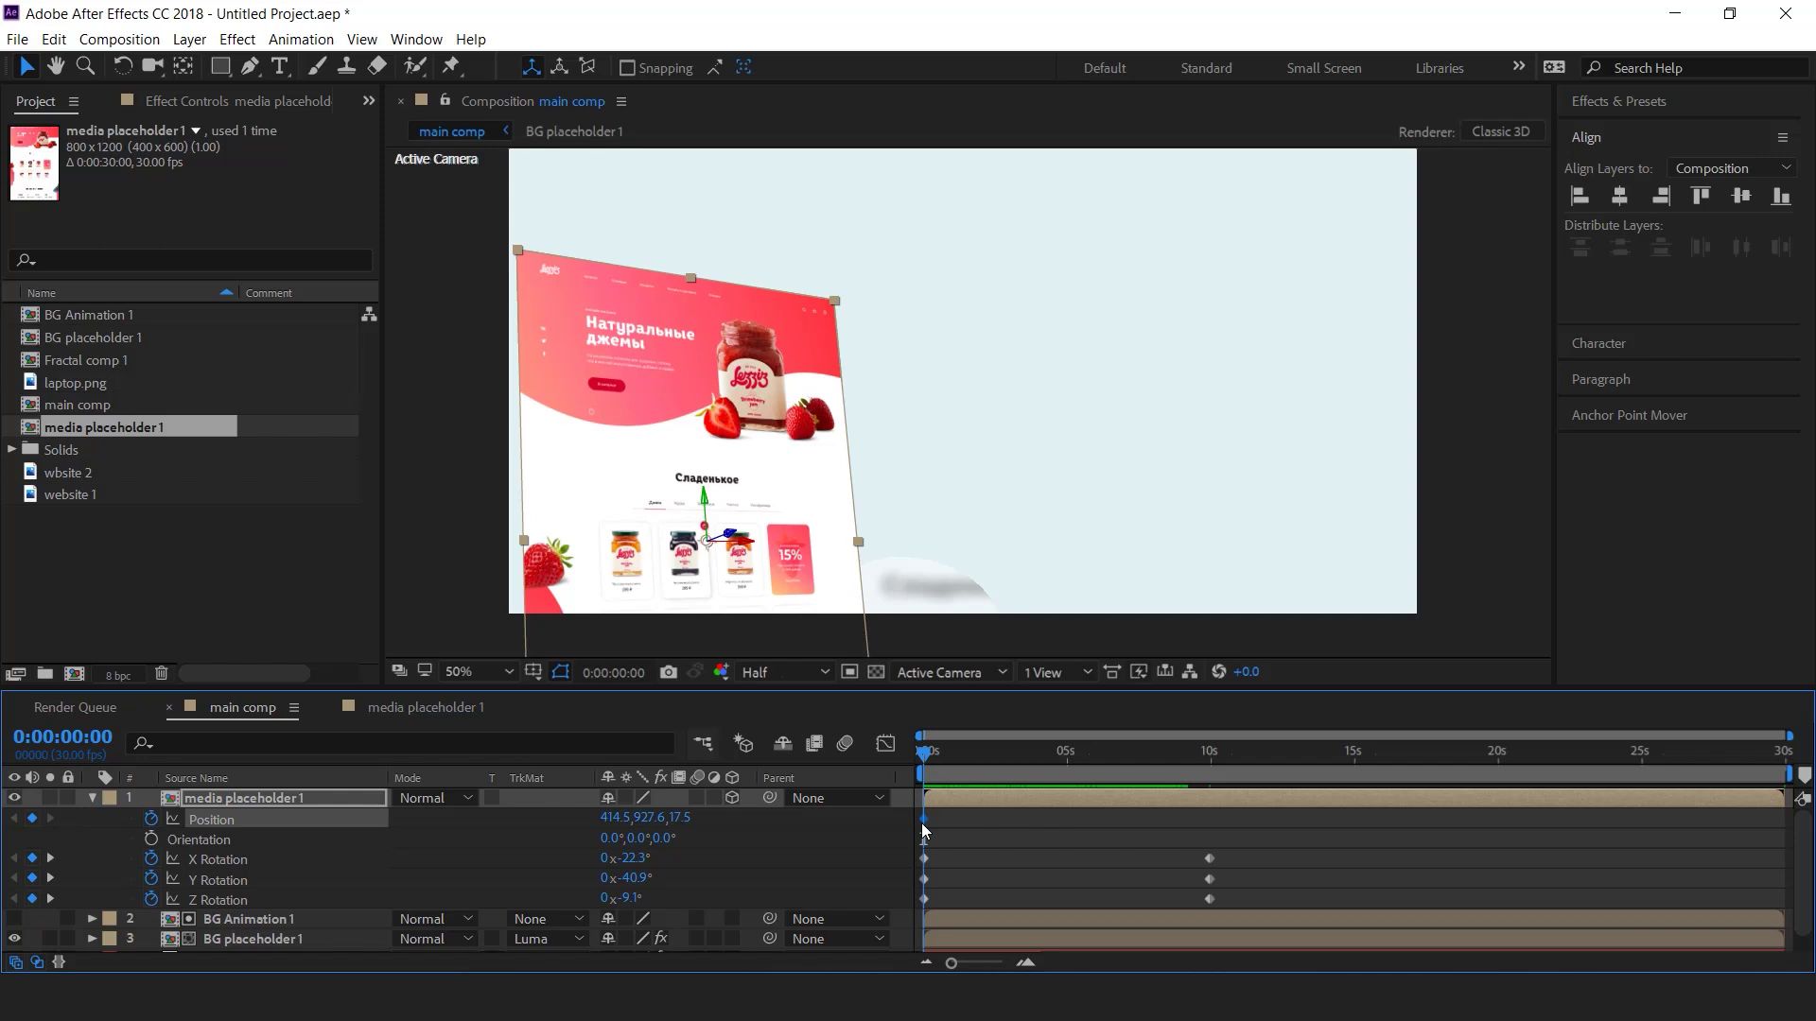
scroll(924, 832, "up", 3)
left_click_drag(681, 829, 885, 810)
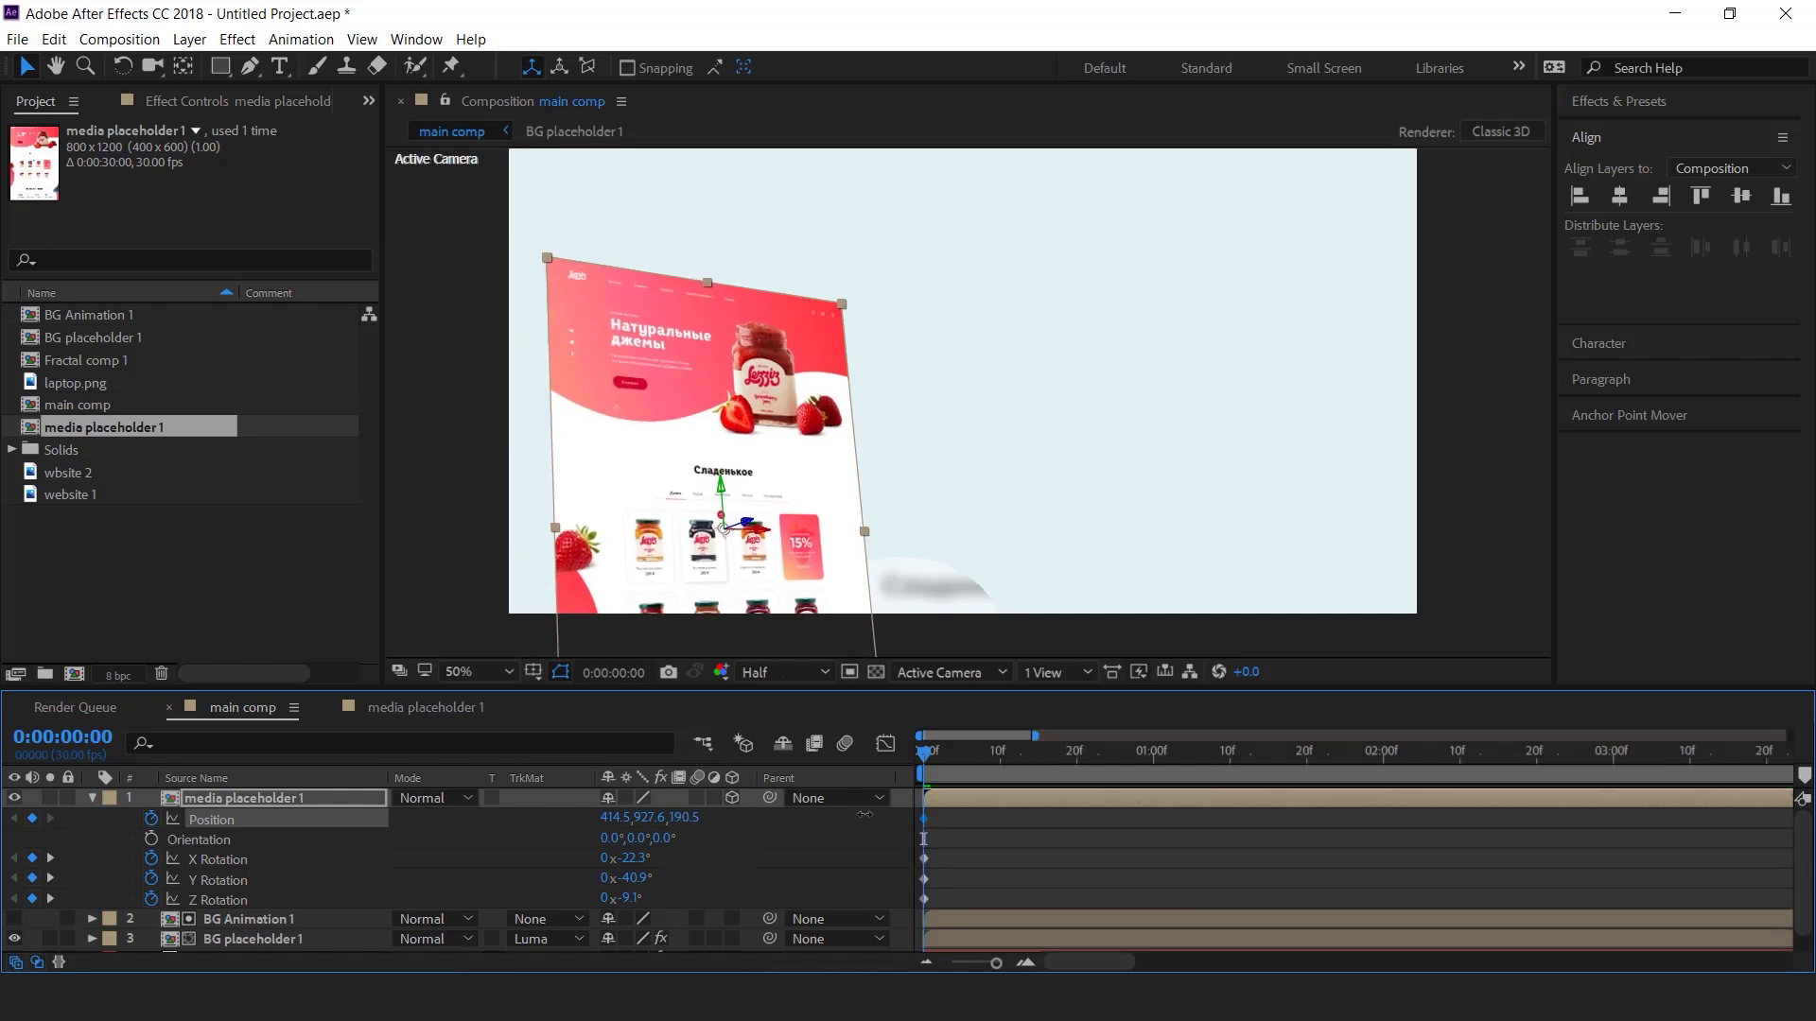
left_click_drag(864, 814, 851, 815)
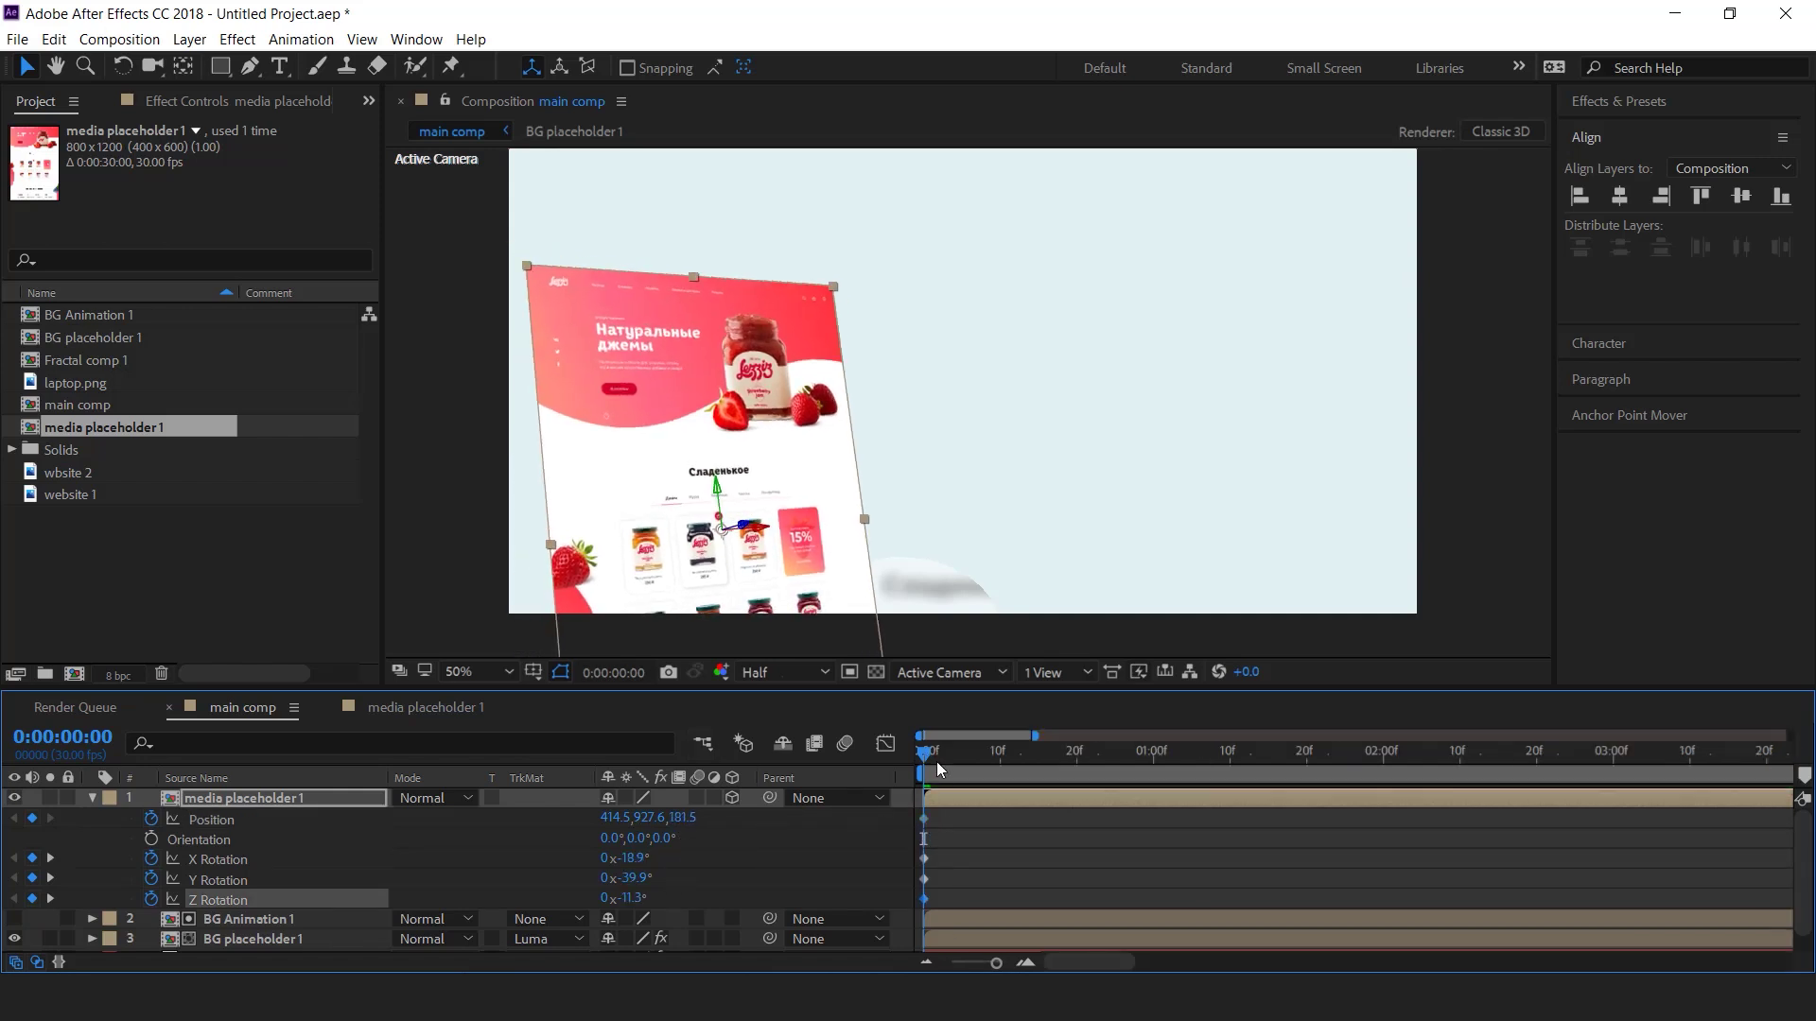
- Add Position keyframes to media placeholder 1 with depth 1.5 at 0:00:00:10 and about 400.7, 838.8, 20.2 at 0:00:00:20
left_click_drag(934, 761, 1004, 758)
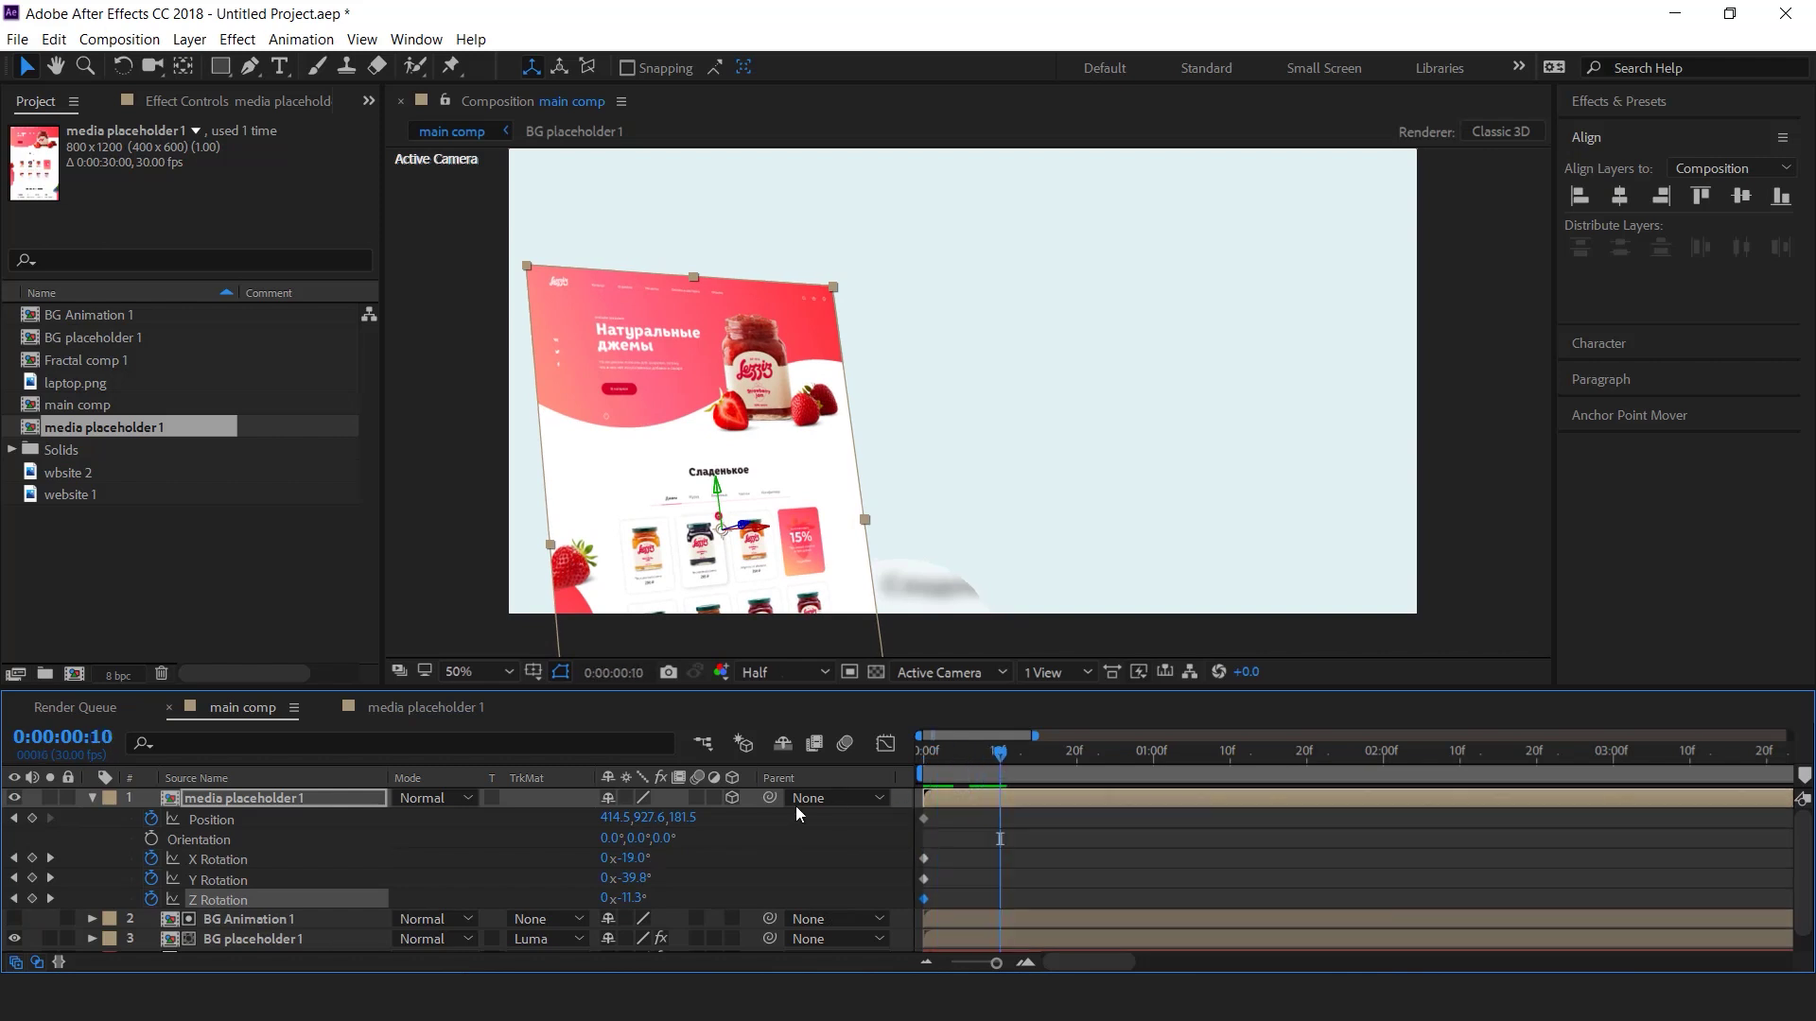
left_click_drag(681, 822, 498, 855)
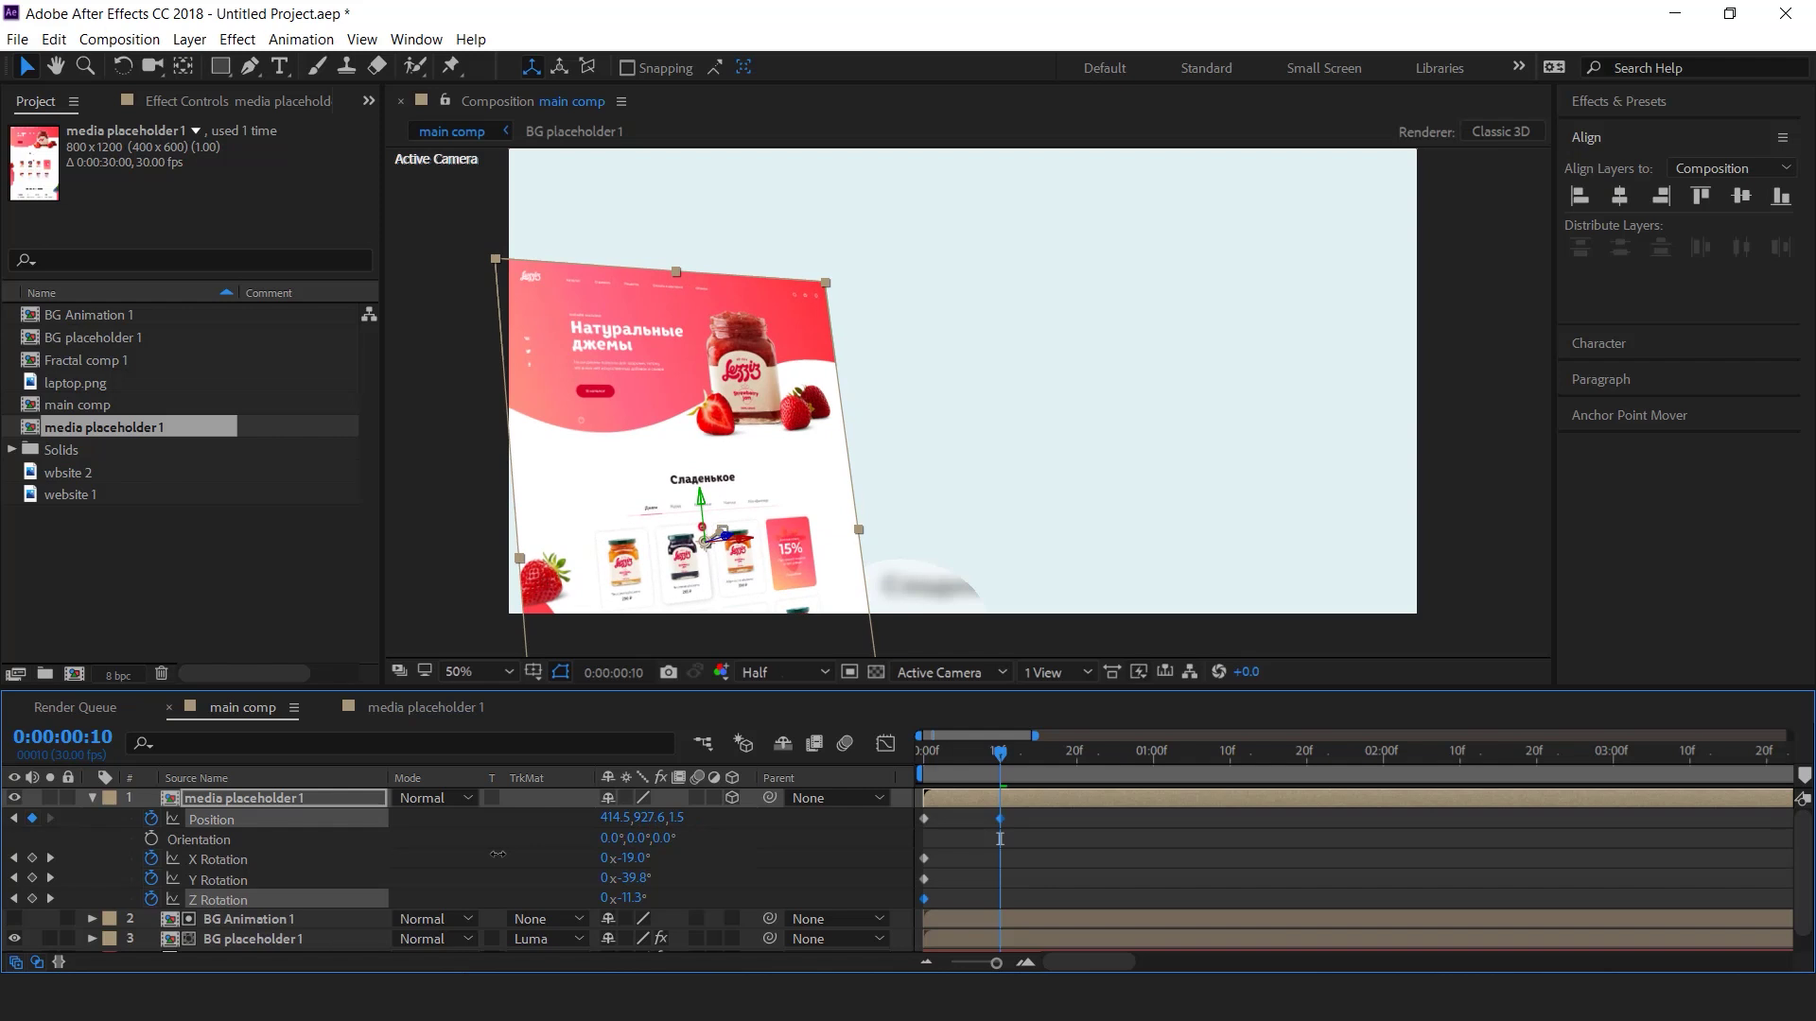
left_click_drag(1001, 754, 1074, 762)
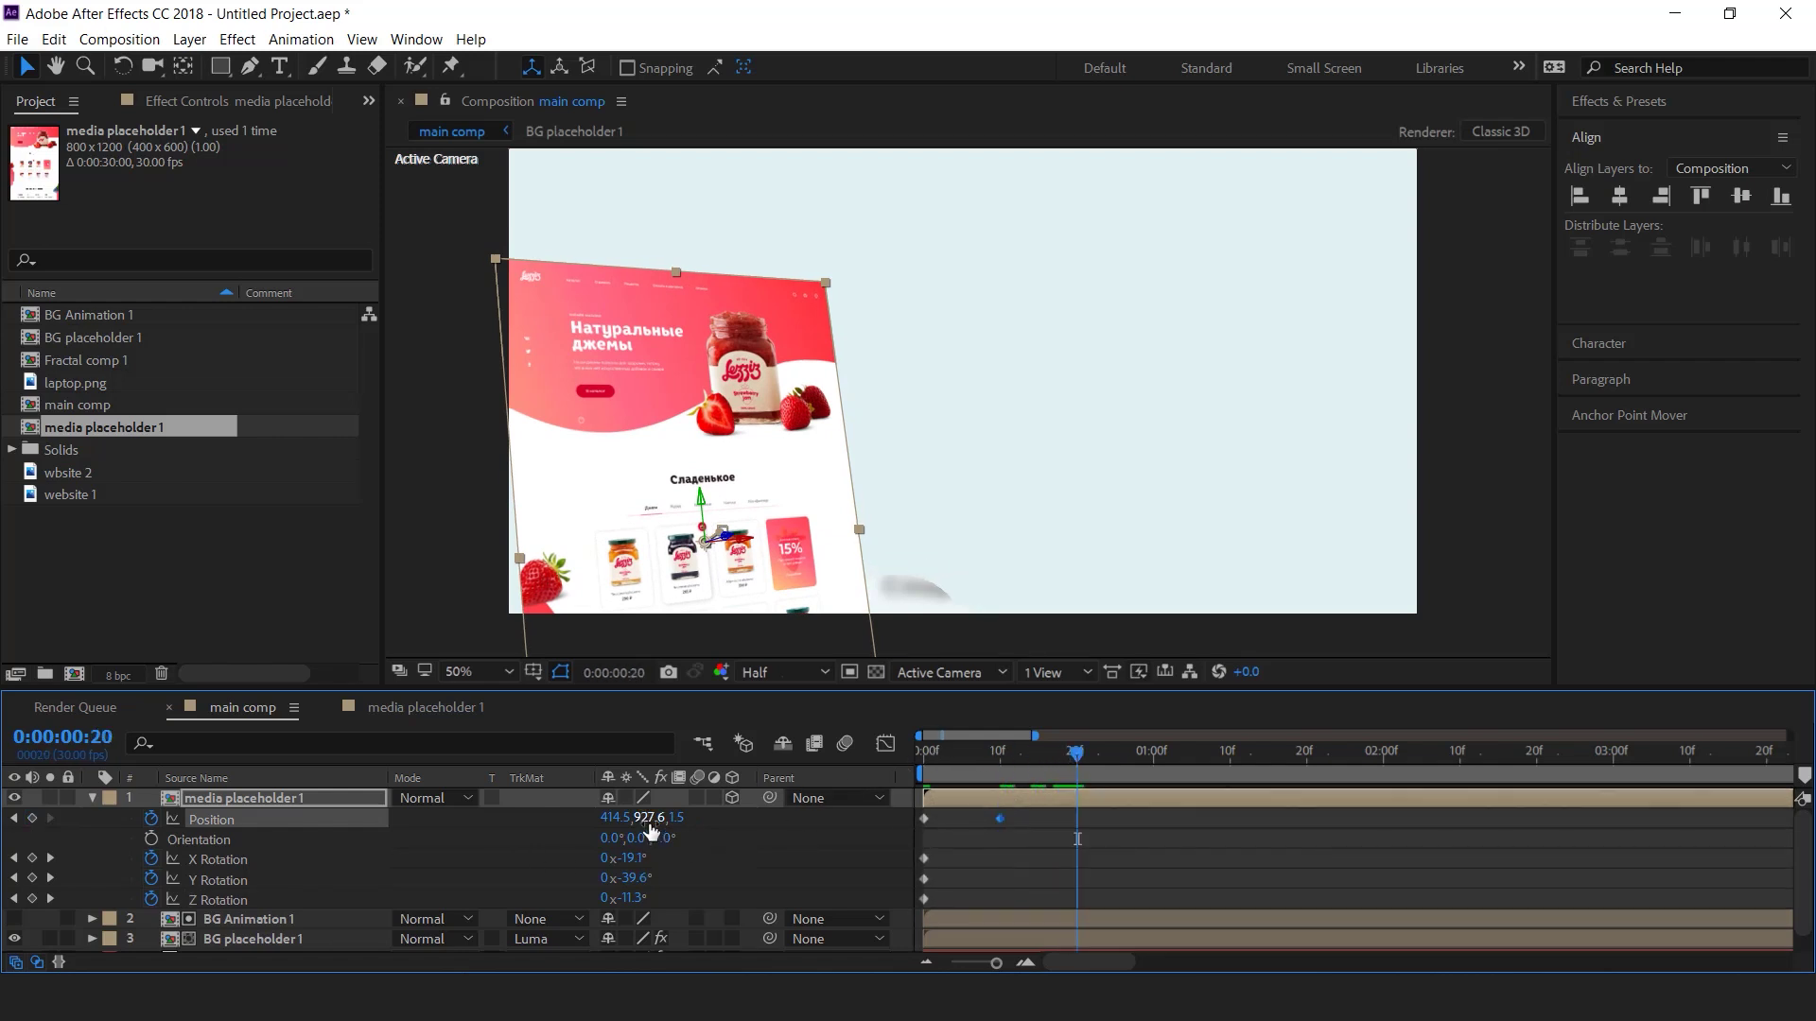
left_click_drag(702, 504, 695, 461)
- Move media placeholder 1 up to a Position of about 390.3, 775.8, 37.9 in a keyframe at 0:00:09:28
left_click_drag(1079, 756, 1146, 761)
key("minus")
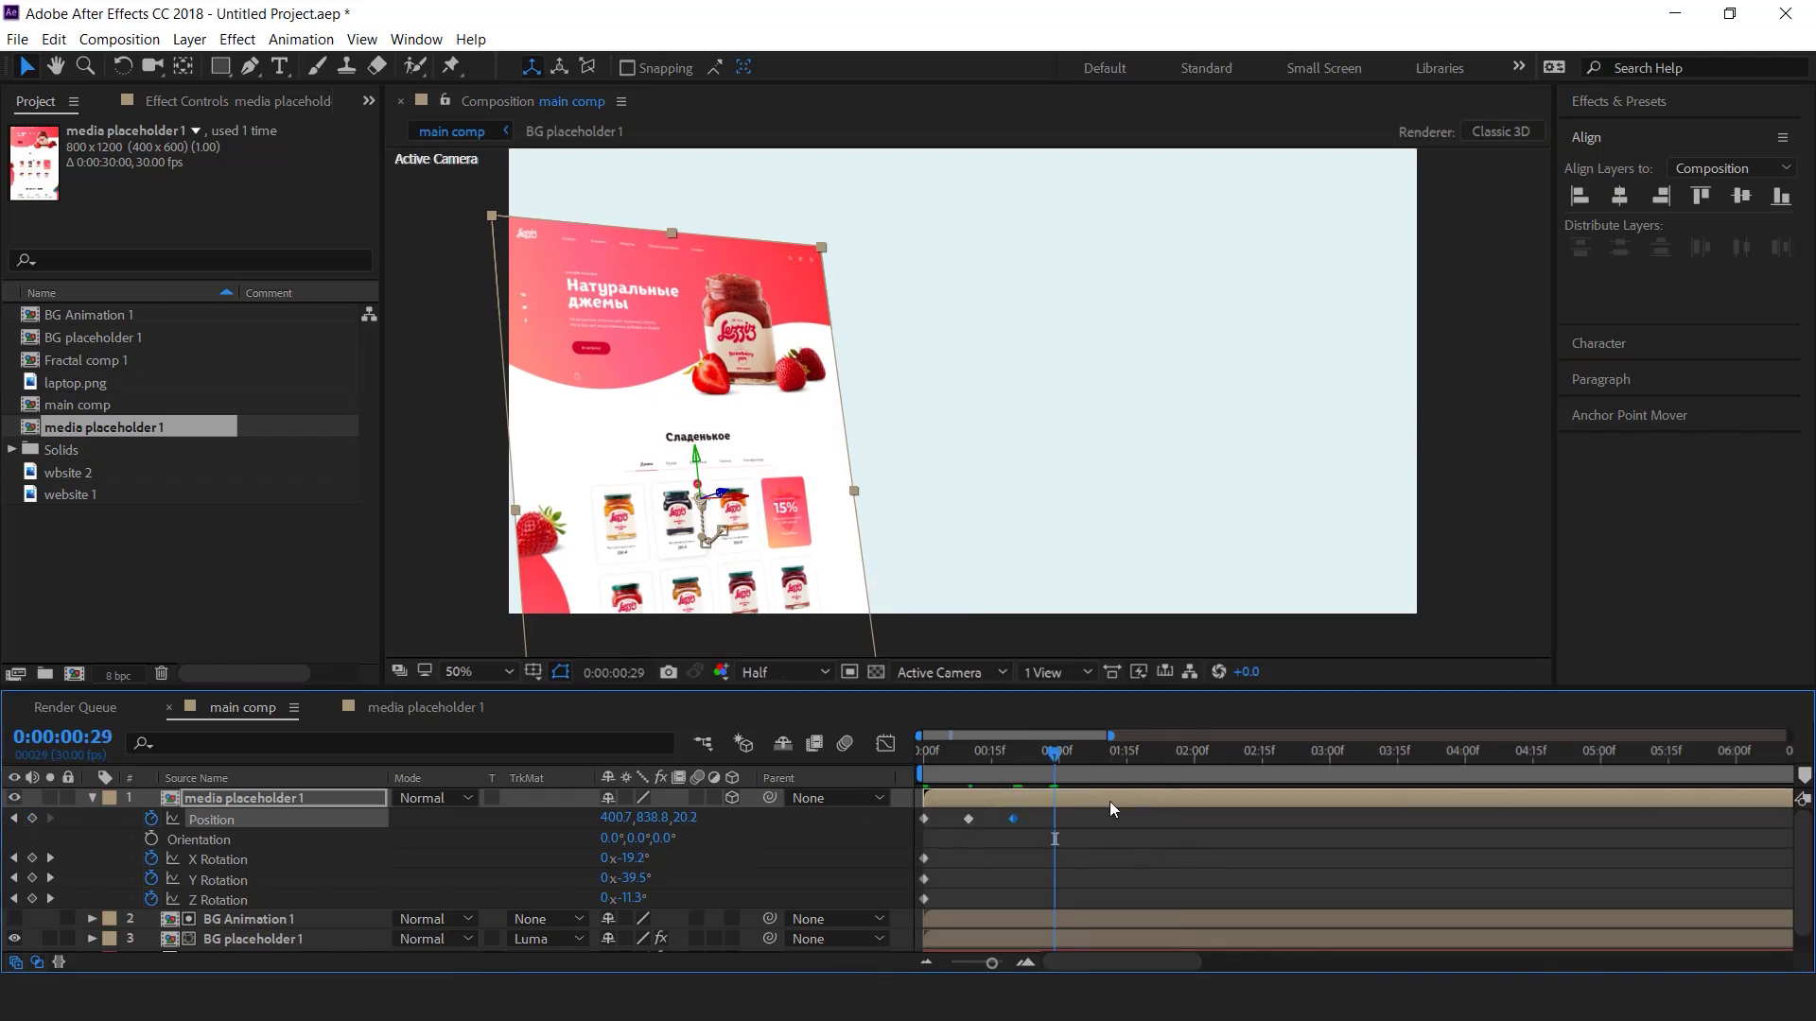
key("minus")
key("minus")
left_click_drag(972, 754, 1358, 779)
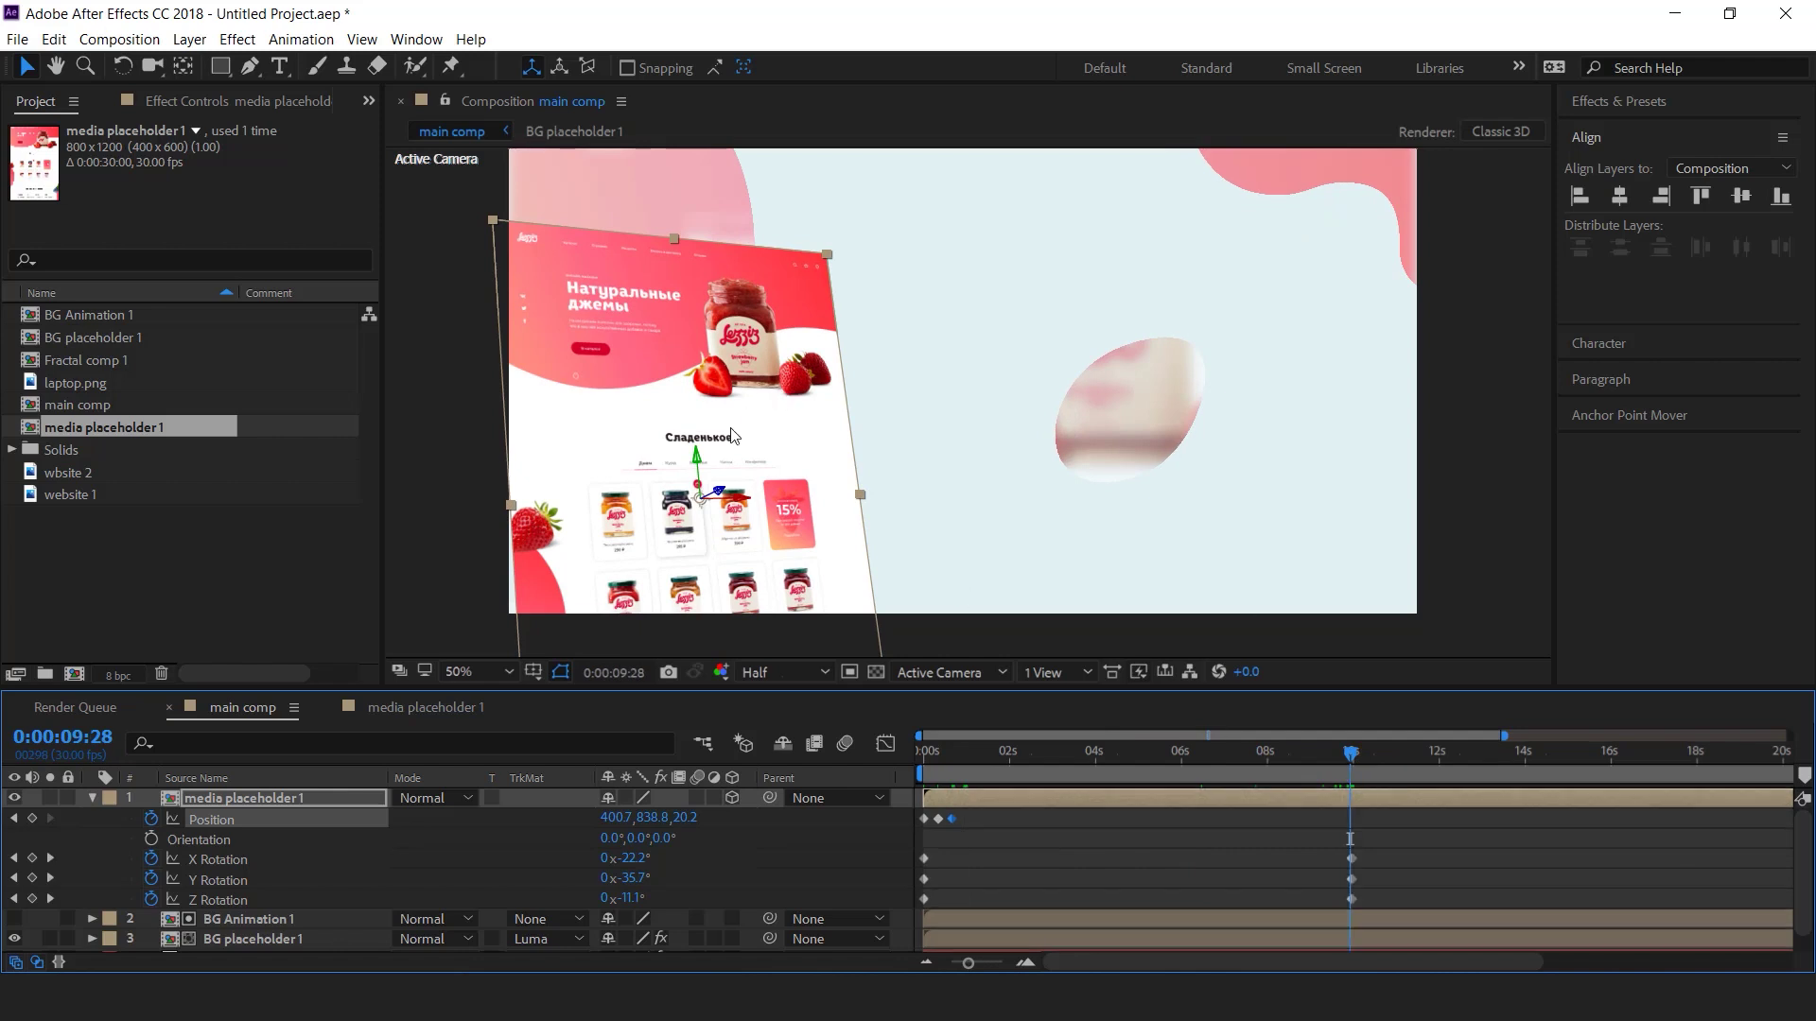
left_click_drag(695, 458, 693, 426)
left_click(1027, 963)
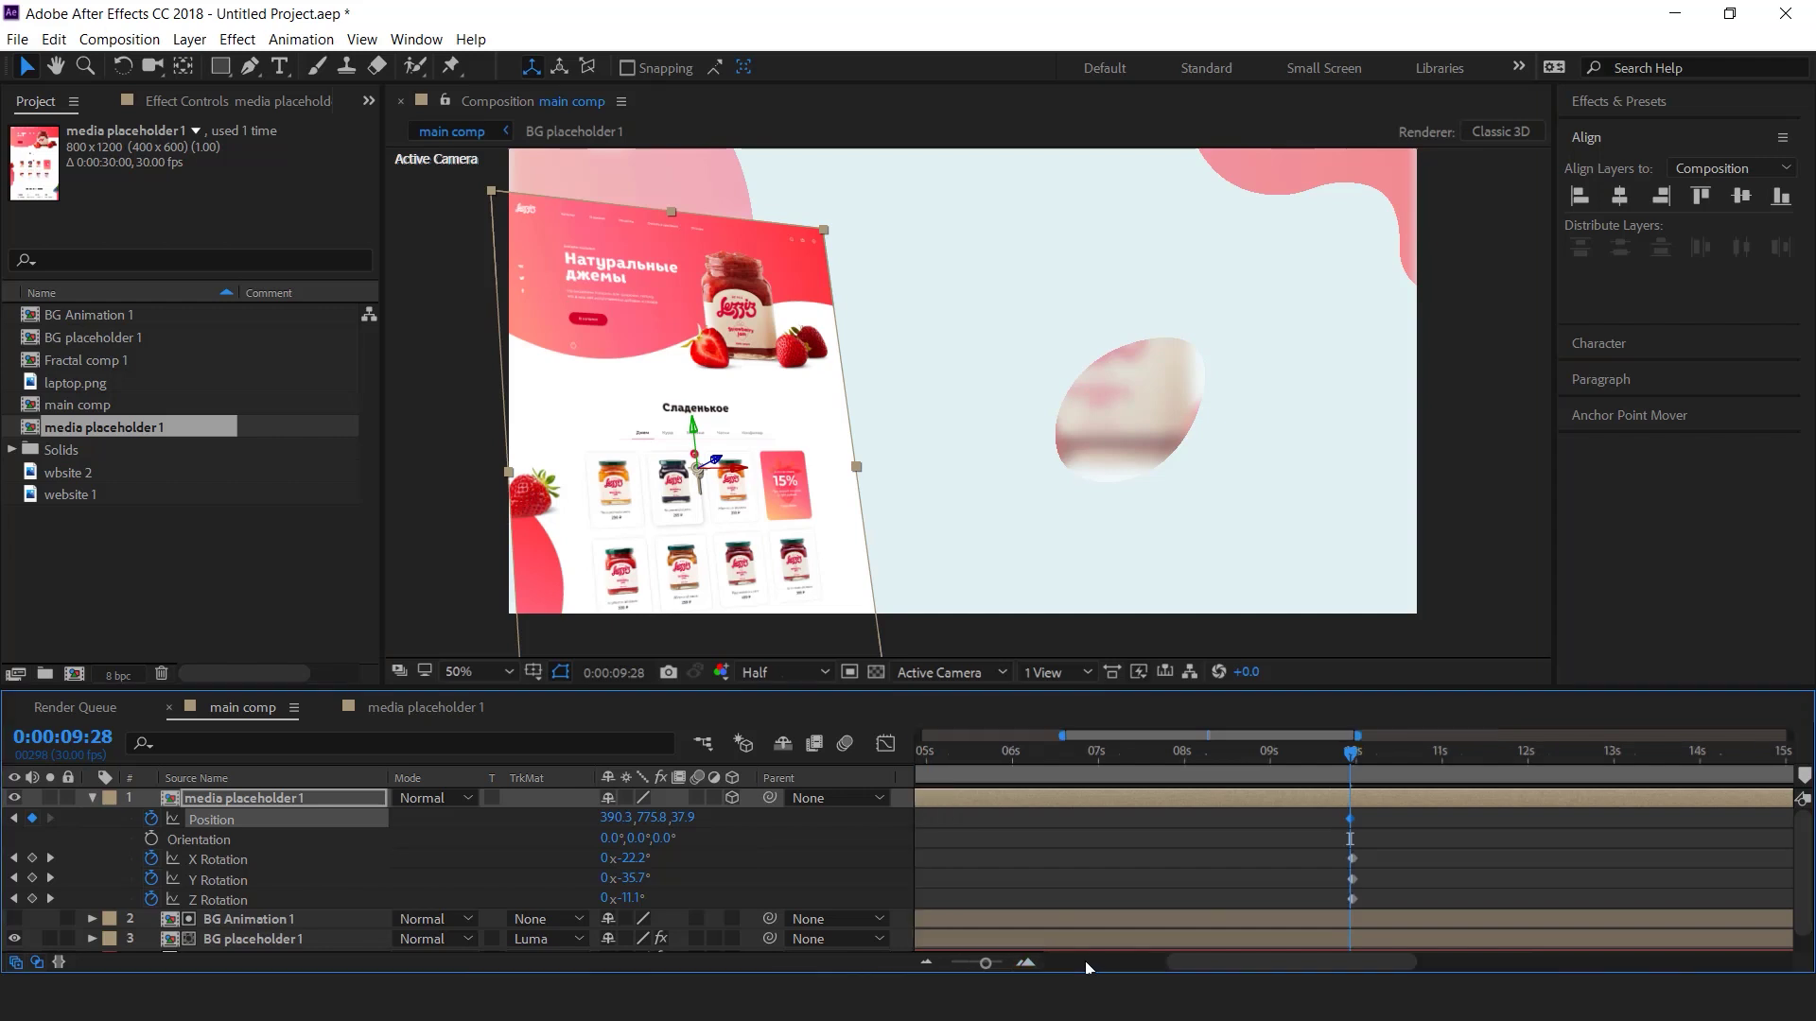
left_click(1085, 963)
left_click(1032, 963)
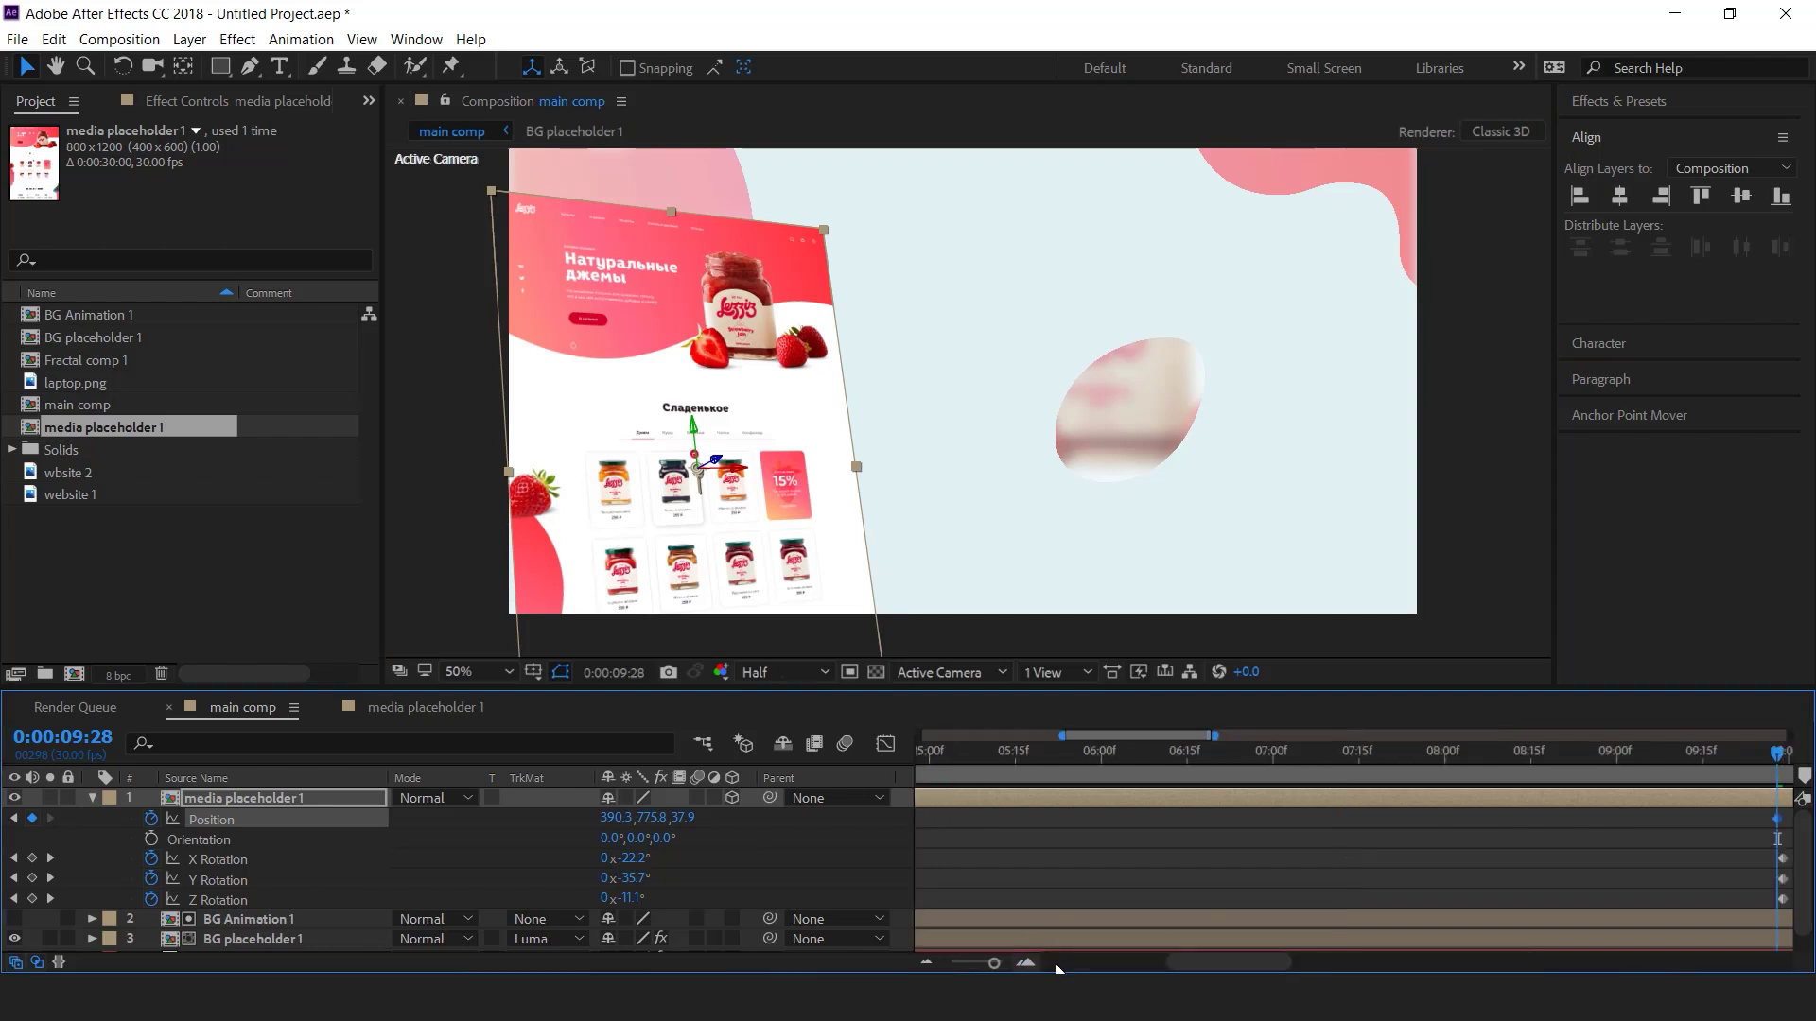
- Shift media placeholder 1's three opening Position keyframes about one second later so they start at about 0:00:01:01
left_click_drag(1219, 962, 1090, 963)
mouse_move(929, 759)
left_mouse_down()
mouse_move(1043, 756)
mouse_move(1085, 825)
mouse_move(918, 831)
mouse_move(1098, 832)
left_mouse_up()
key("minus")
mouse_move(974, 821)
left_mouse_down()
mouse_move(1008, 824)
mouse_move(992, 823)
left_mouse_up()
key("equal")
key("equal")
left_click_drag(1061, 764, 1008, 764)
- Apply Easy Ease to the three shifted Position keyframes of media placeholder 1
left_click_drag(1045, 847, 1237, 813)
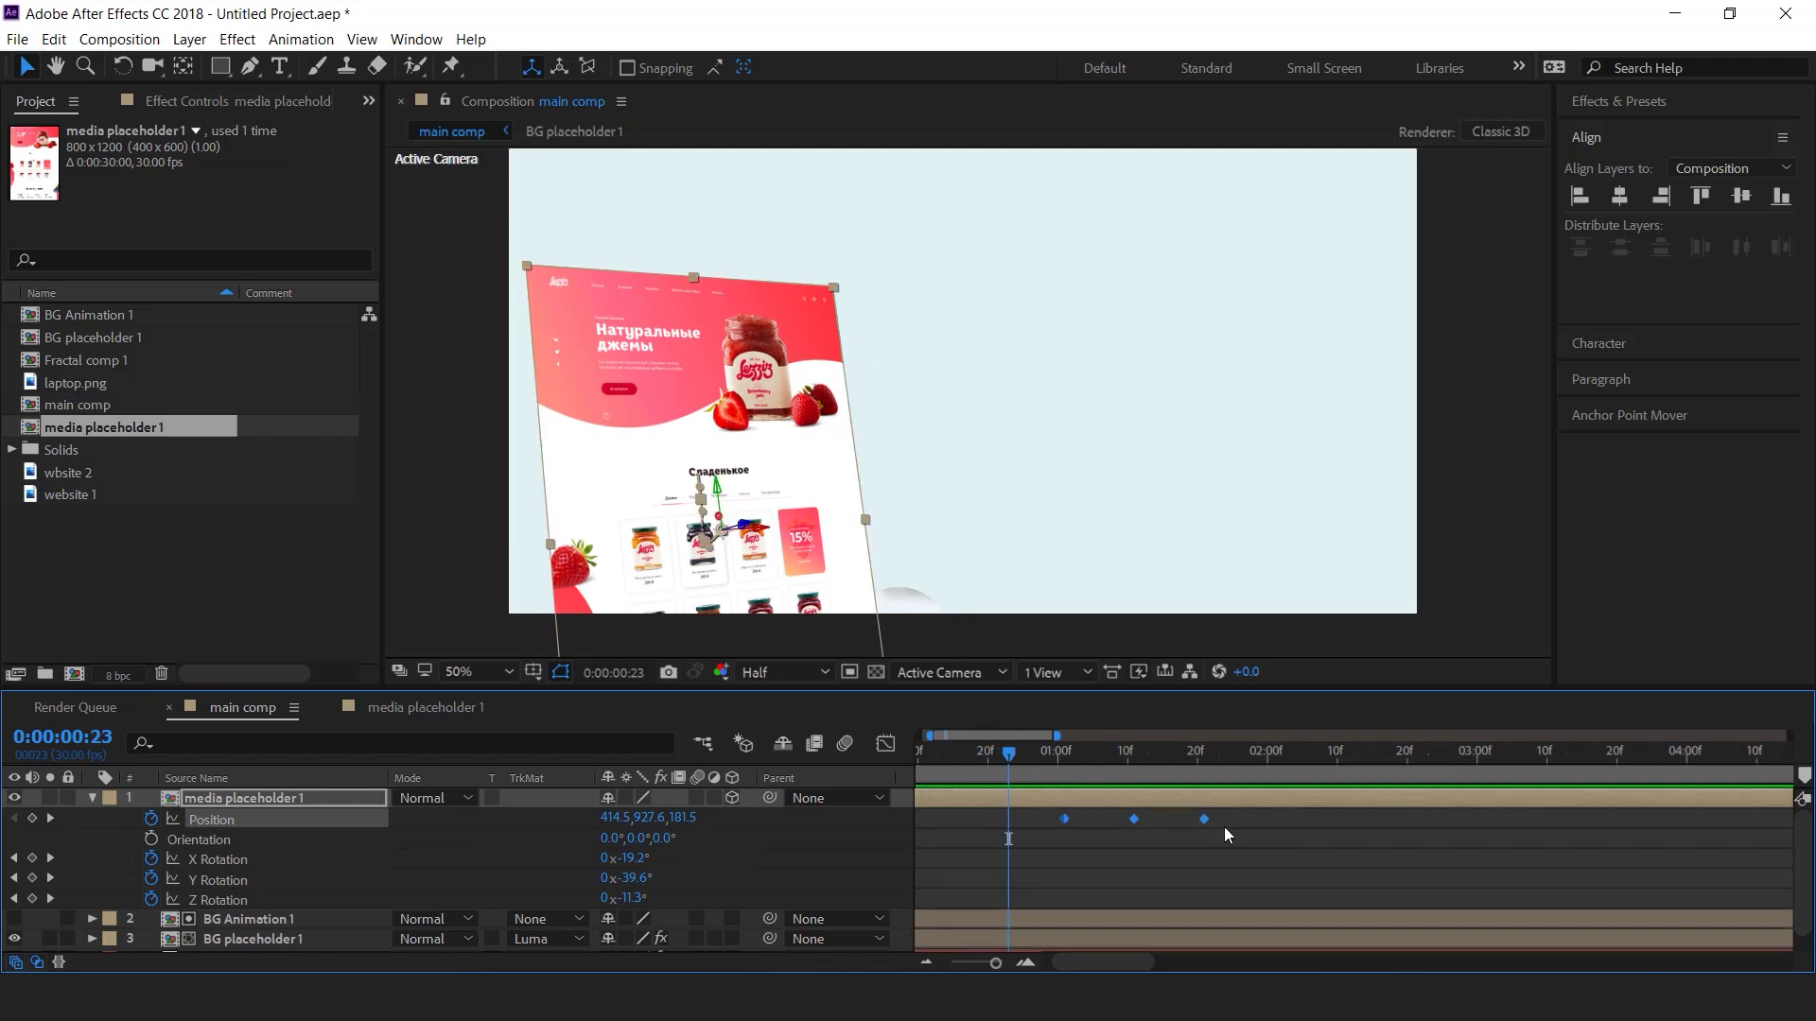
right_click(1204, 820)
mouse_move(1250, 806)
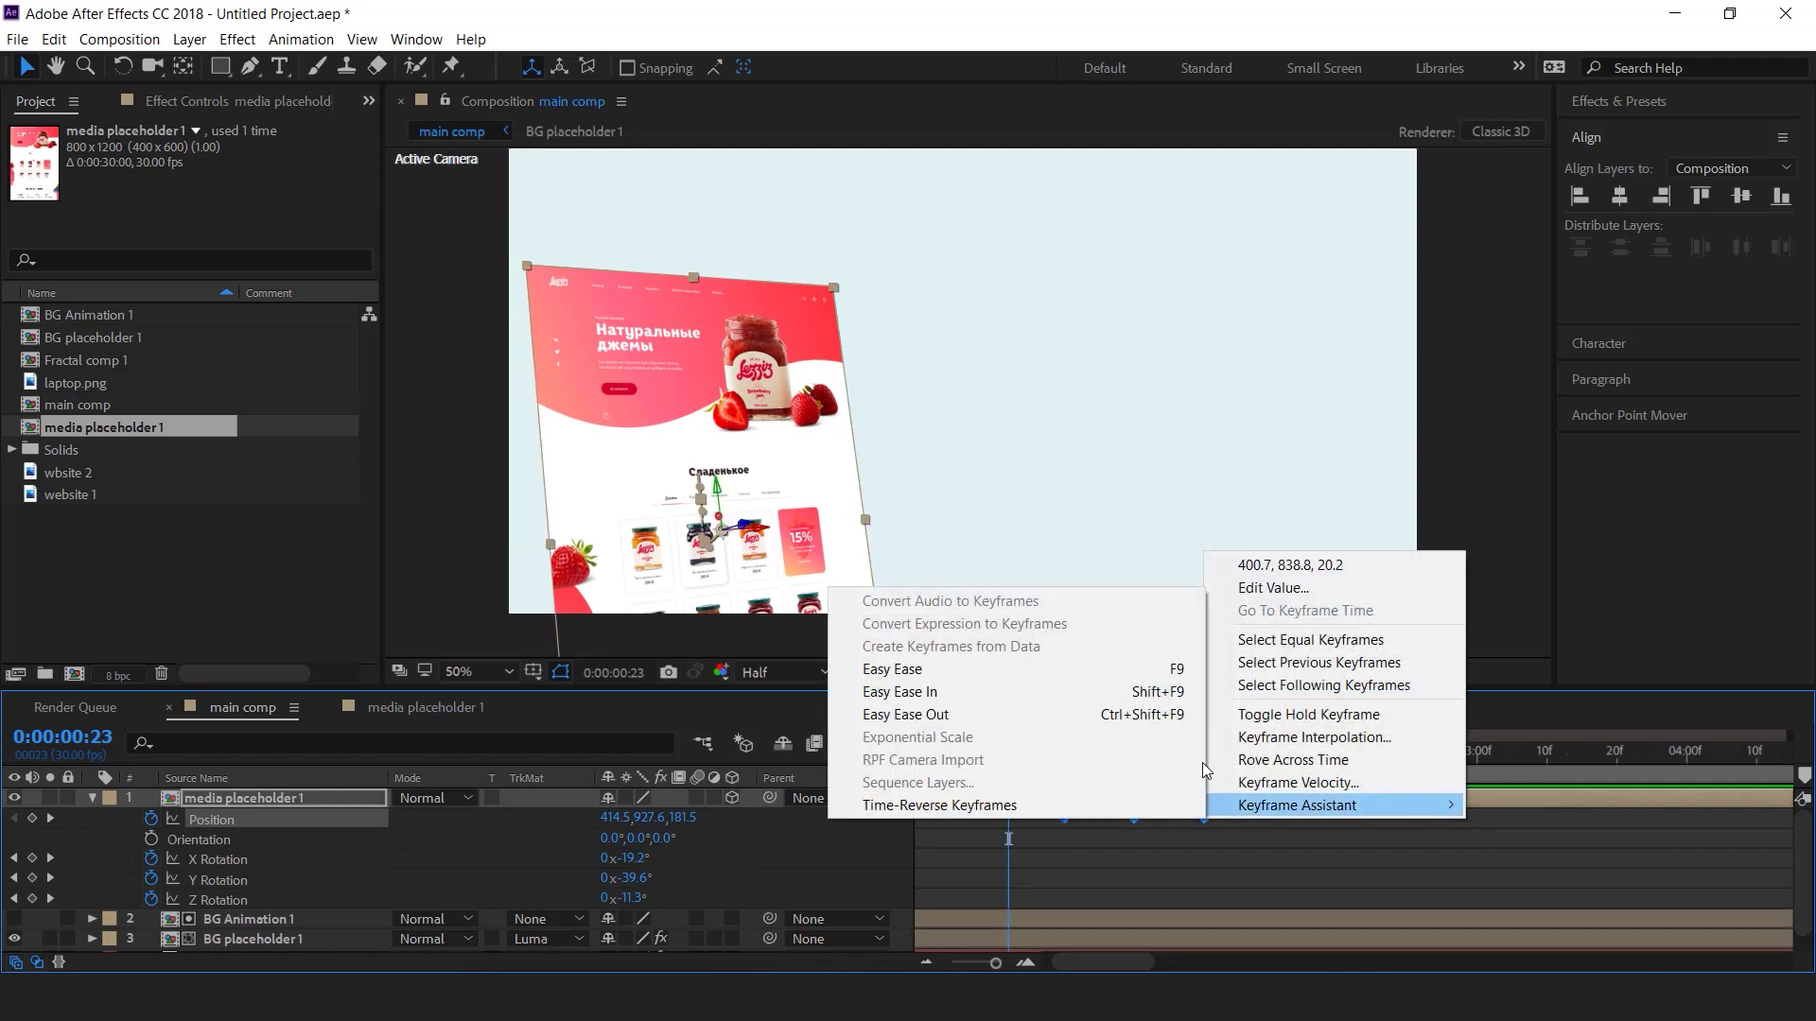
left_click(894, 670)
- Reshape the speed graph of the eased Position keyframes into two narrow, steep peaks with long flat ends
left_click(887, 745)
left_click_drag(1102, 860, 1265, 880)
left_click(1045, 880)
left_click_drag(1094, 880, 1121, 881)
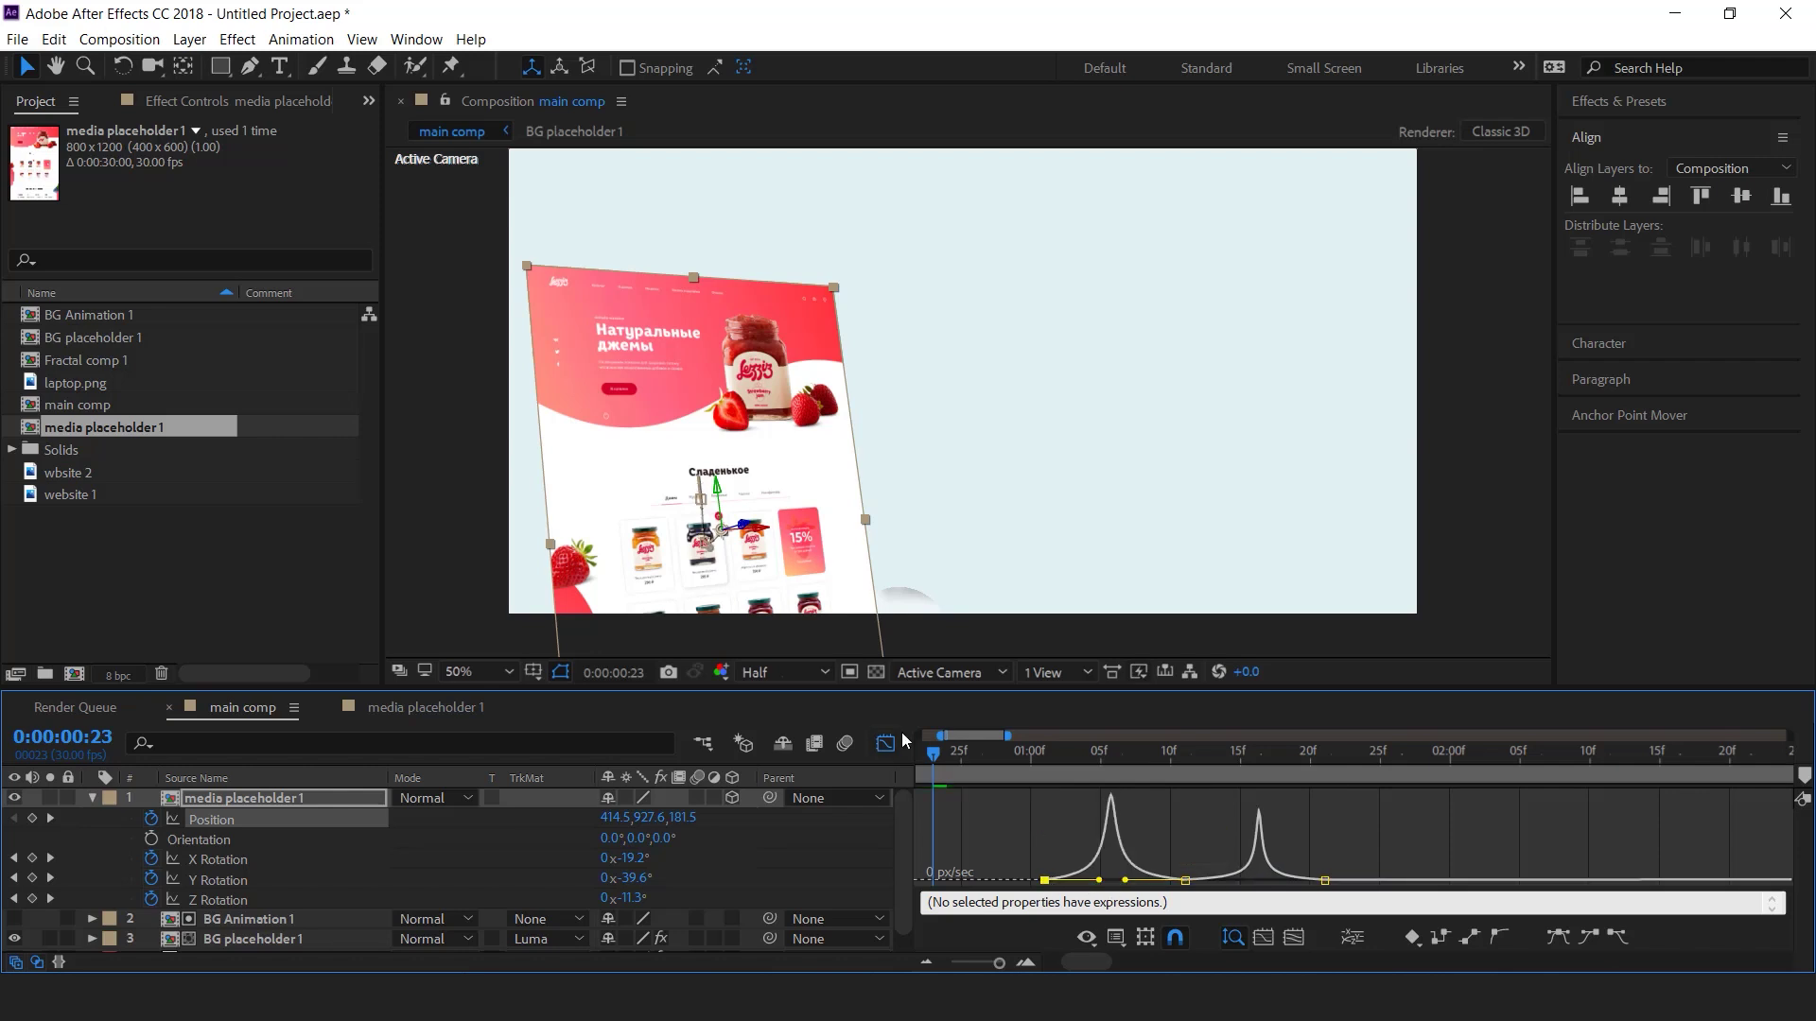
left_click(886, 743)
- Preview the eased position animation from 0:00:00:00
scroll(1131, 855, "down", 3)
left_click(1131, 855)
left_click_drag(1014, 755, 893, 842)
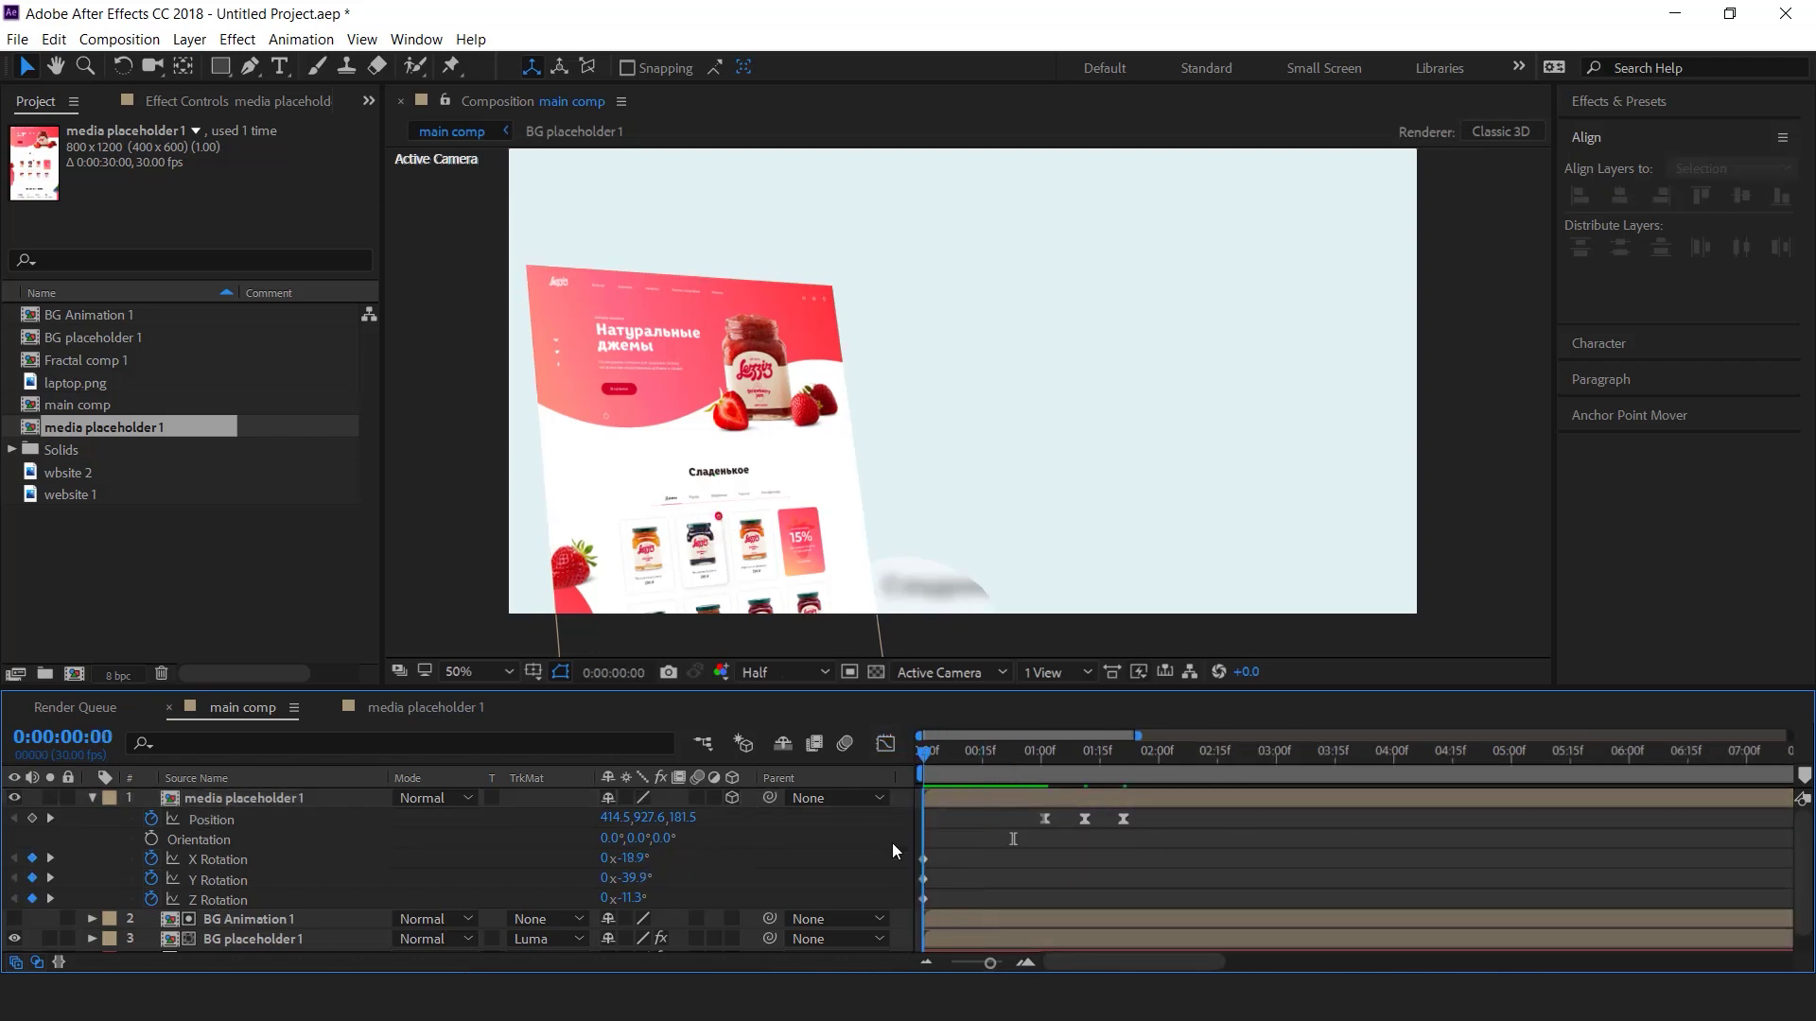
key("space")
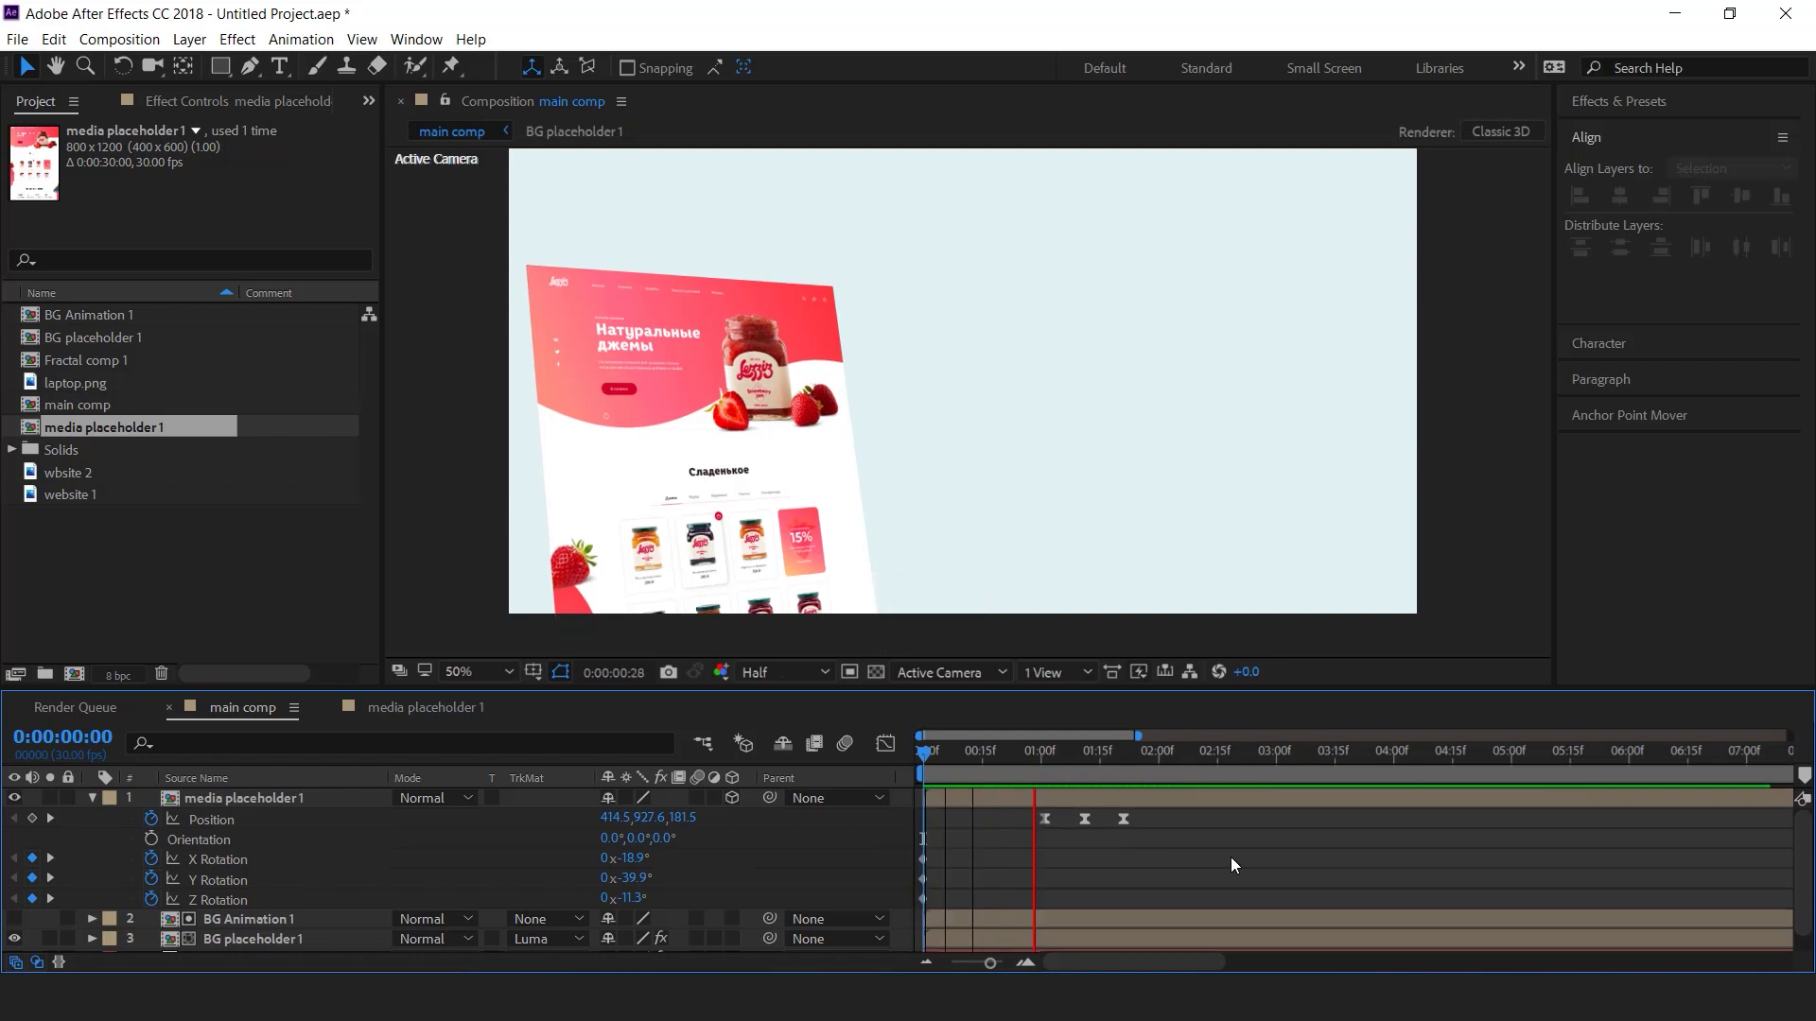
- Retime the first Position keyframe to about 0:00:00:26 and the third to about 0:00:01:25, and preview the result from the start
left_click(1021, 753)
left_click_drag(1045, 820, 1138, 820)
key("space")
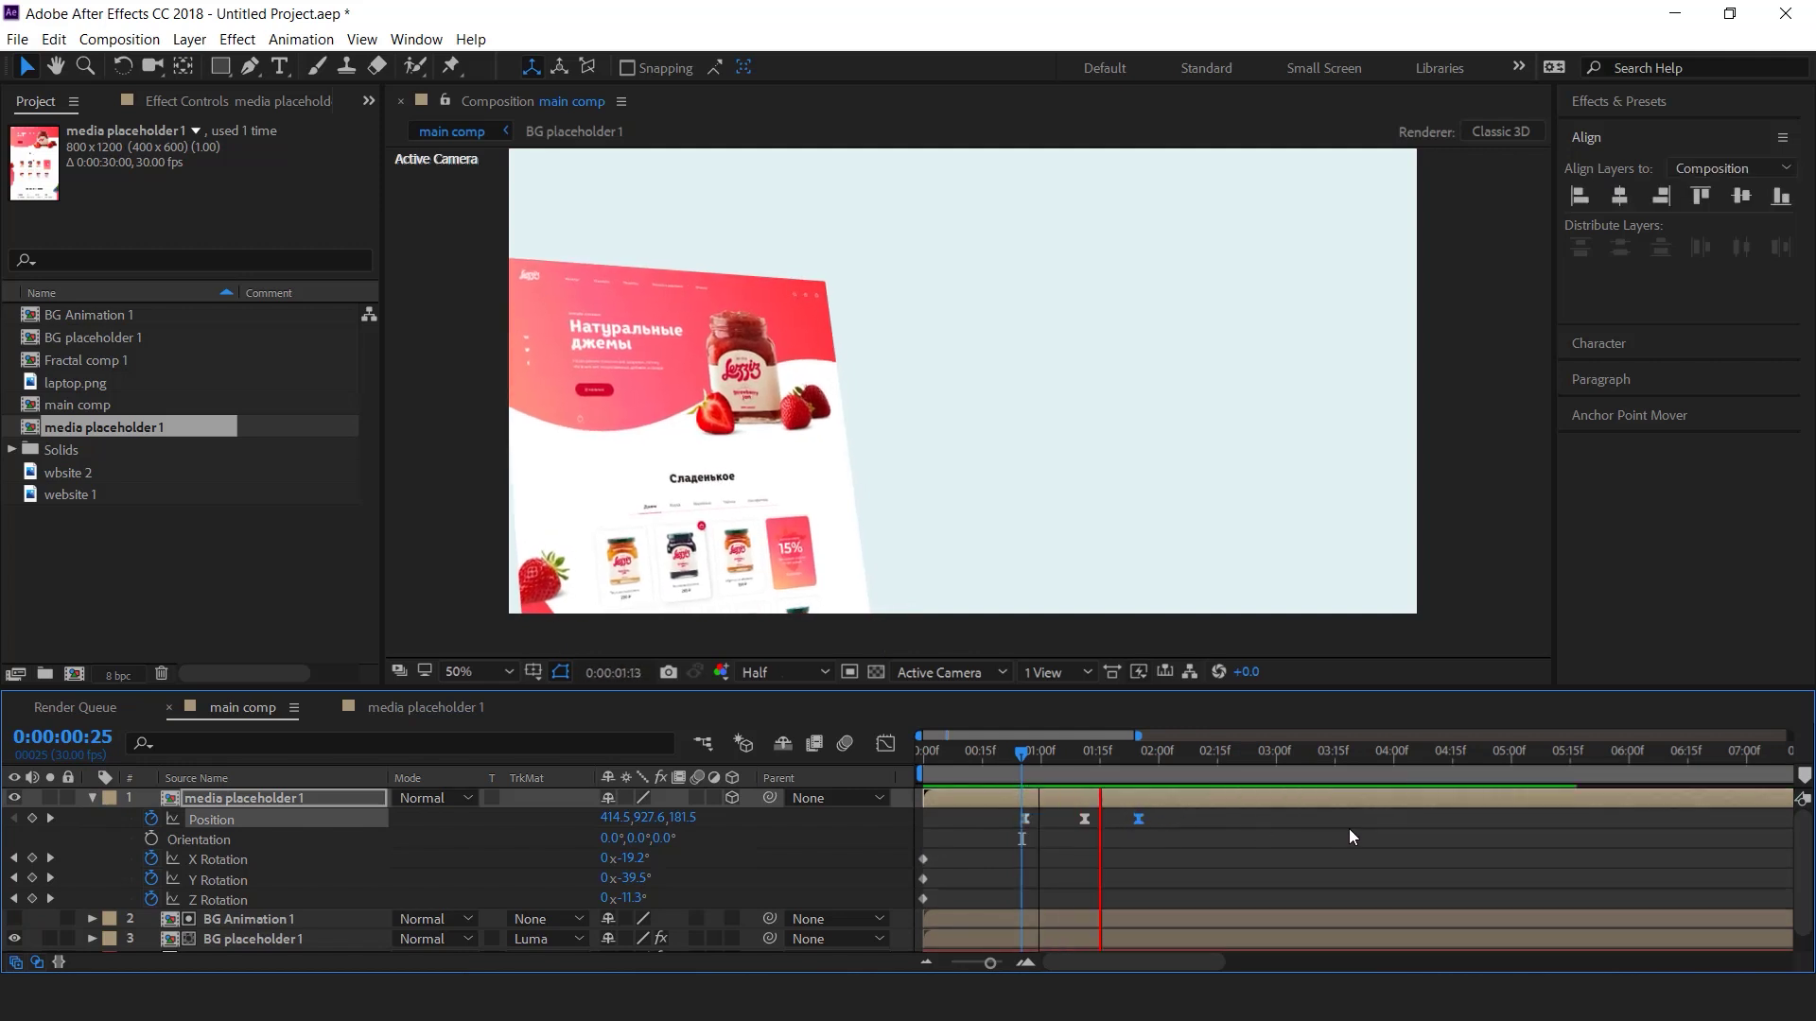
left_click_drag(1020, 756, 904, 779)
key("space")
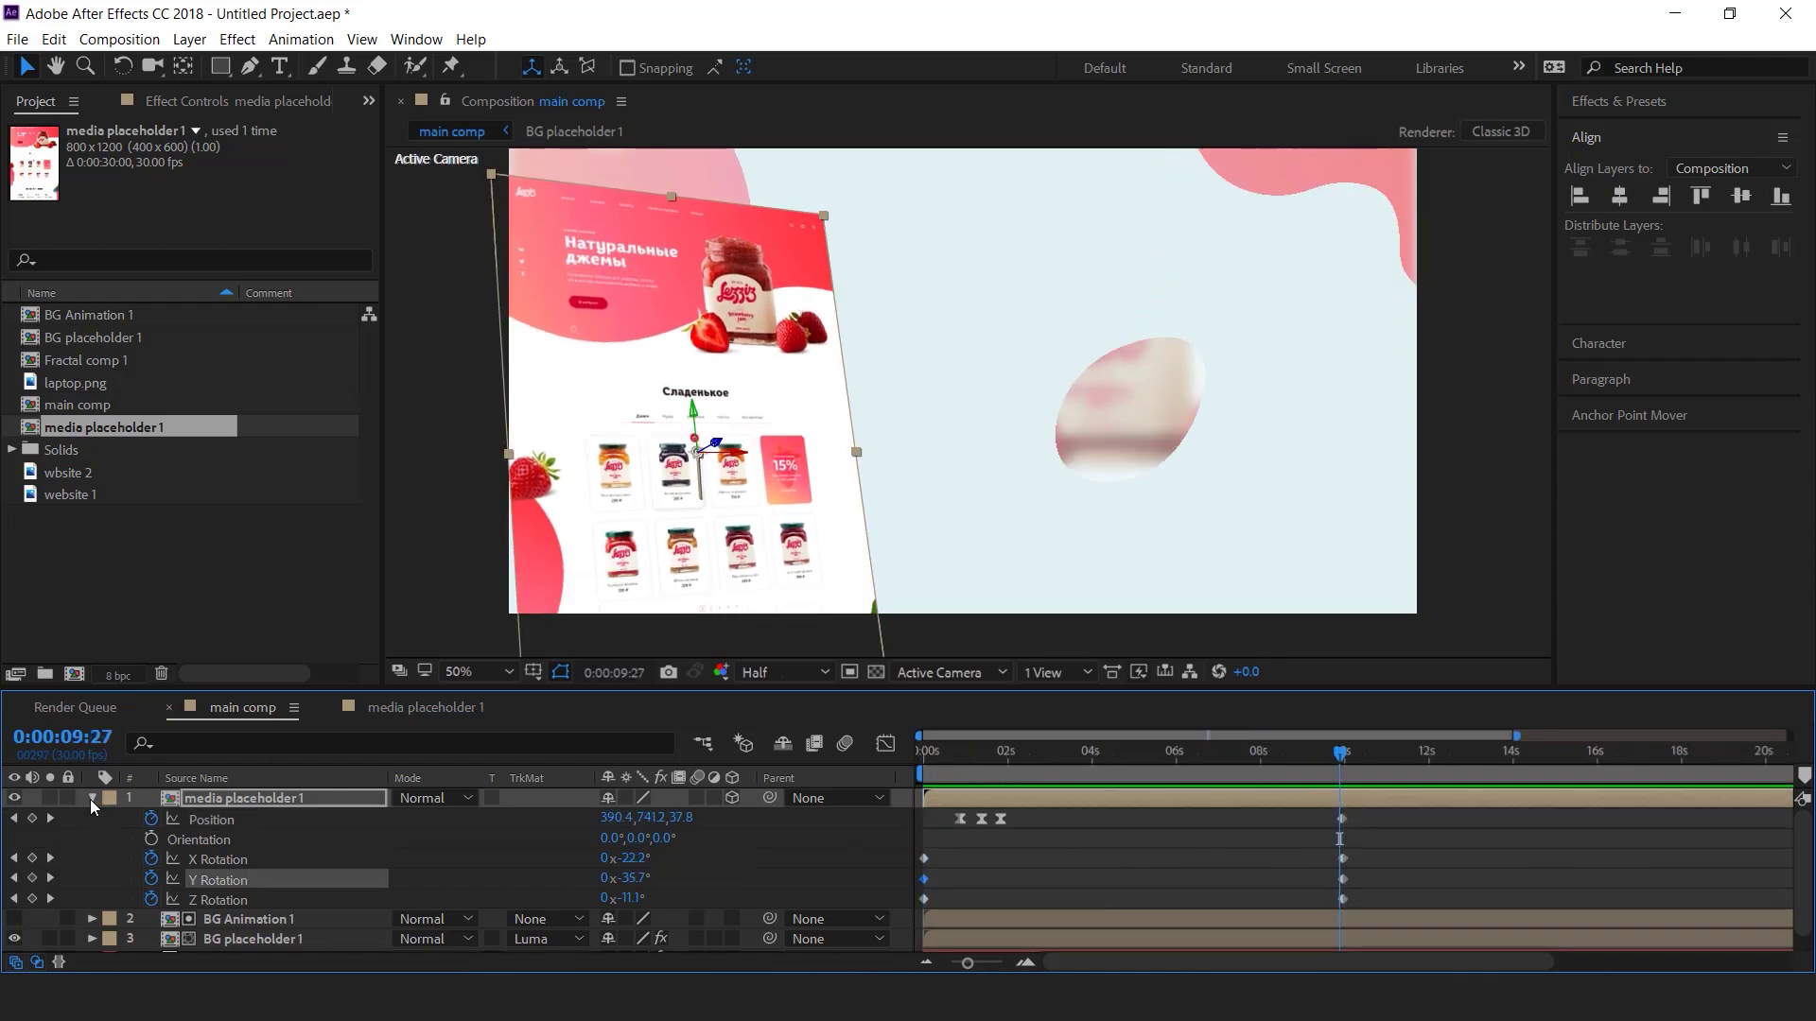
left_click(92, 799)
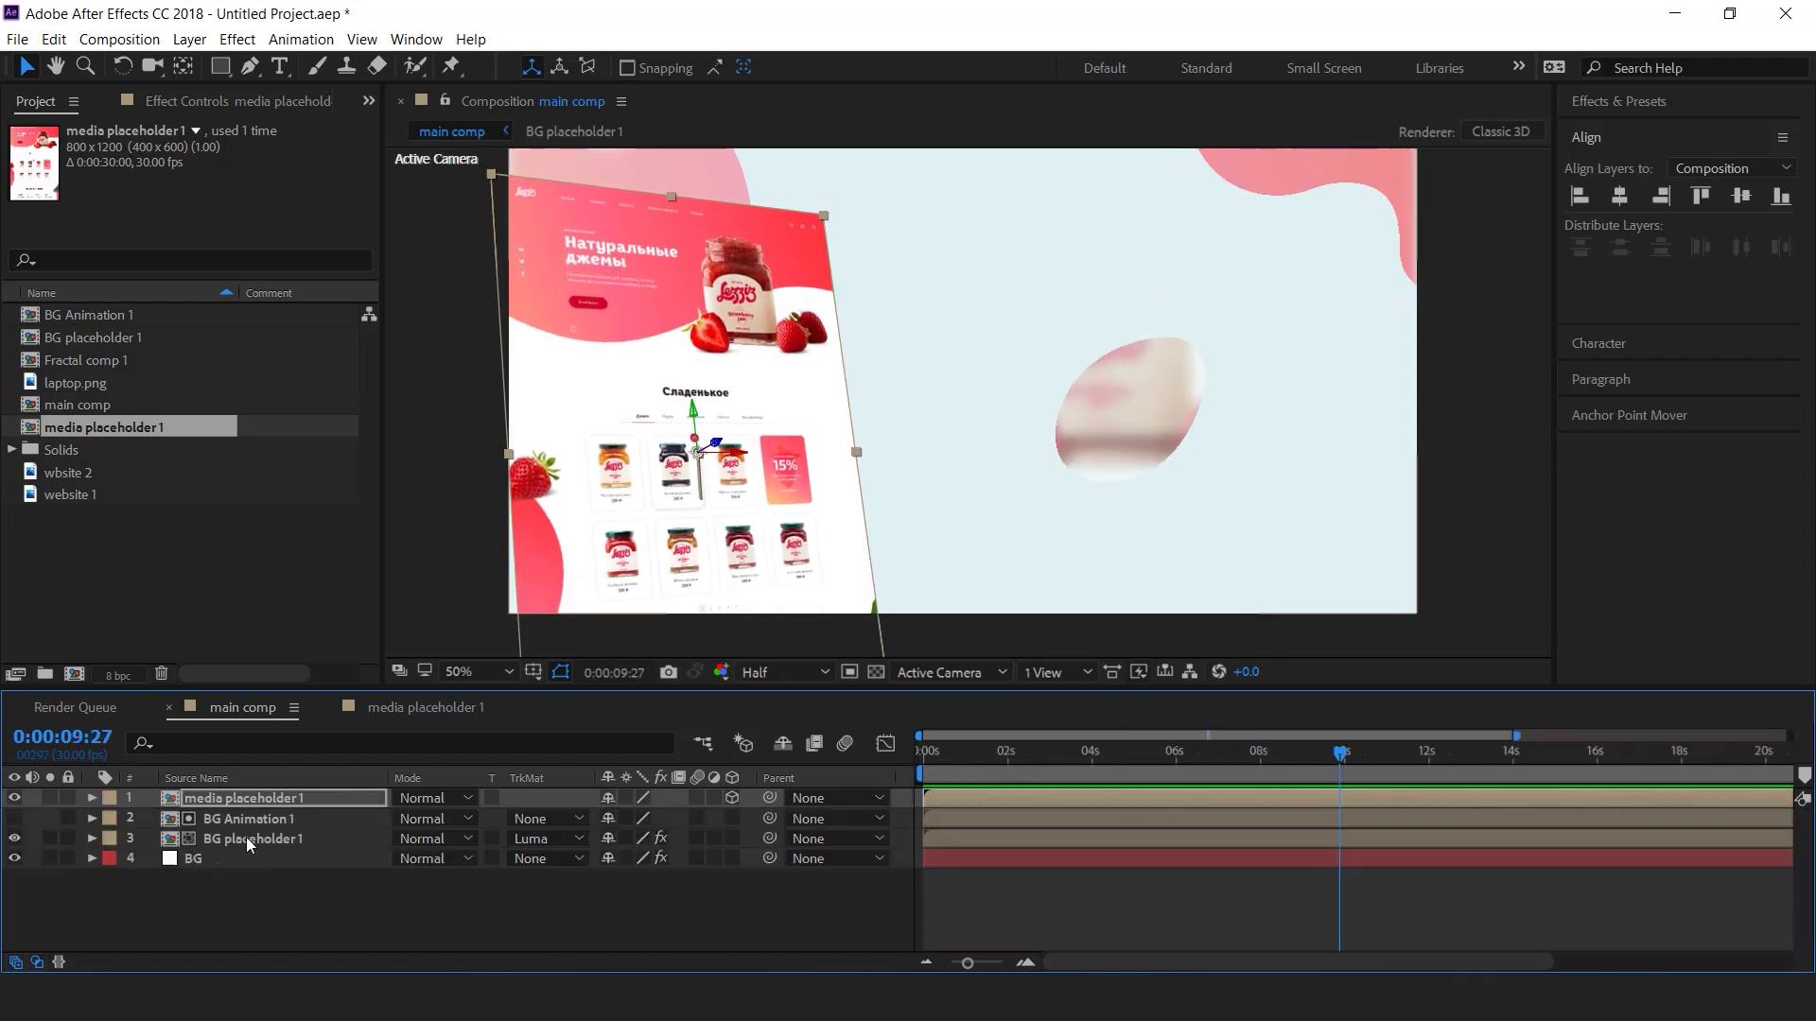
left_click(369, 898)
scroll(1160, 448, "down", 2)
scroll(1158, 446, "up", 2)
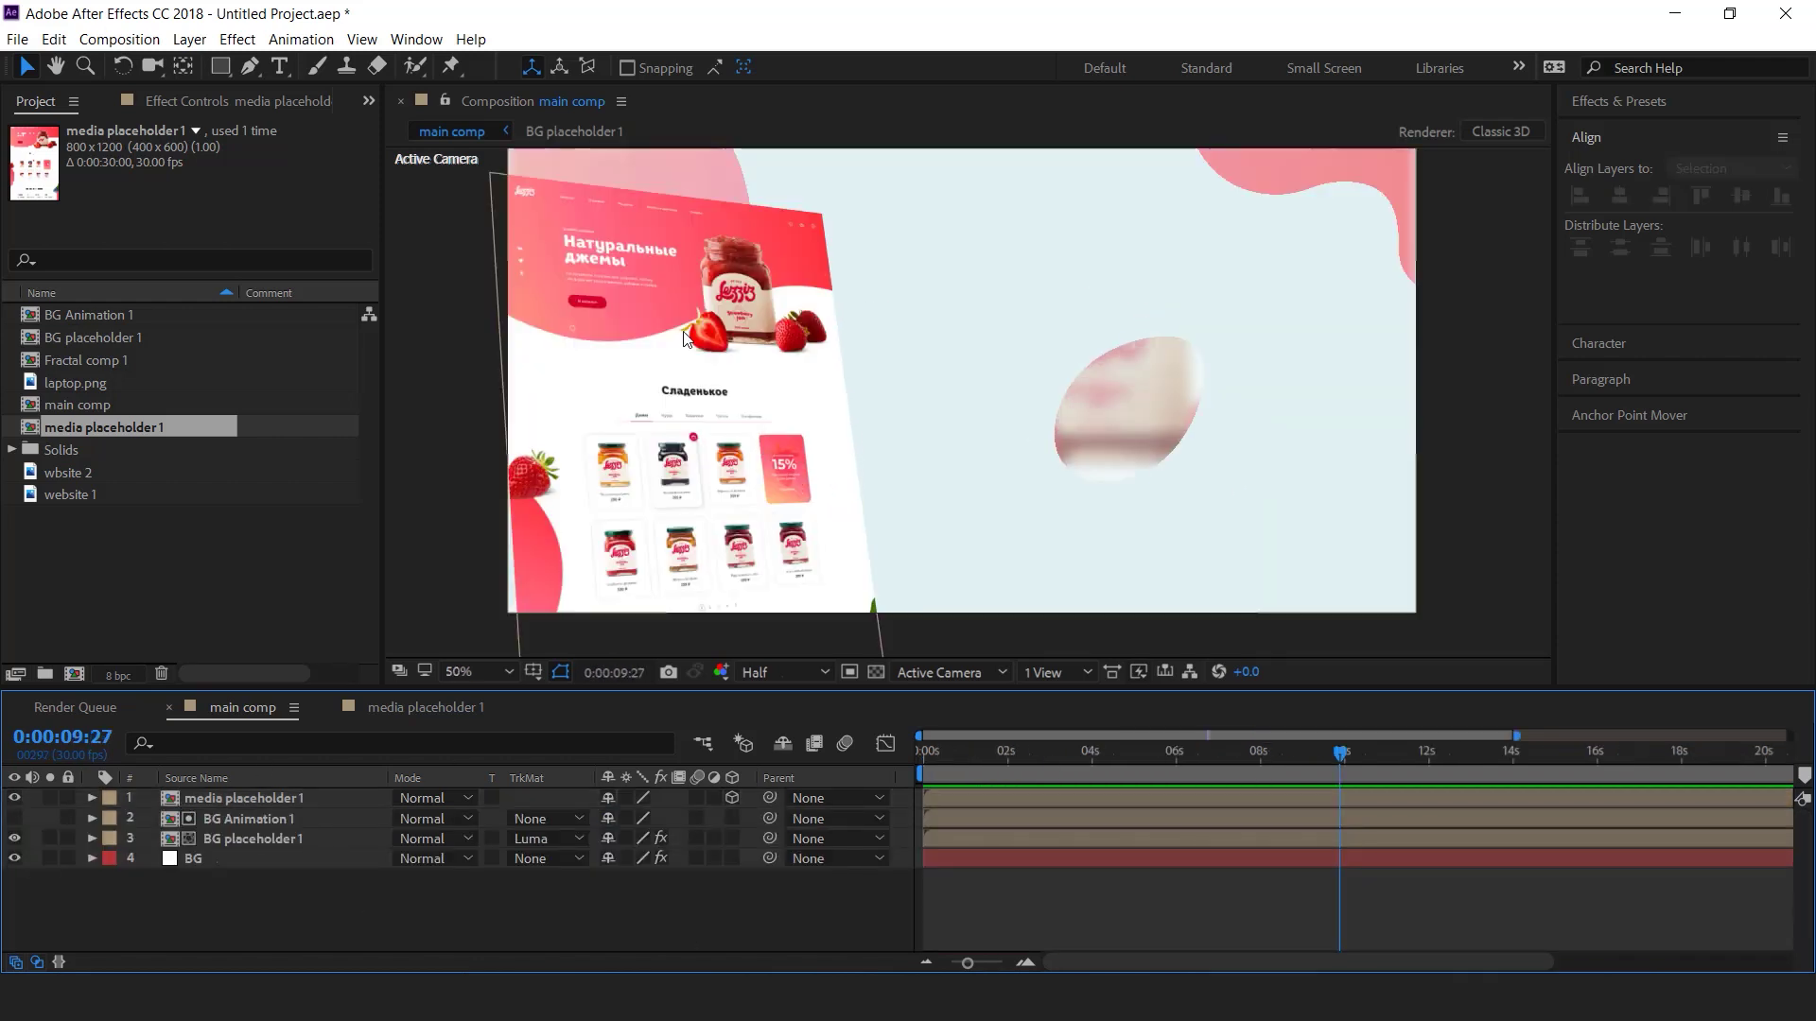
- Create a rectangle shape layer covering the whole frame of main comp
left_click(95, 494)
left_click(223, 68)
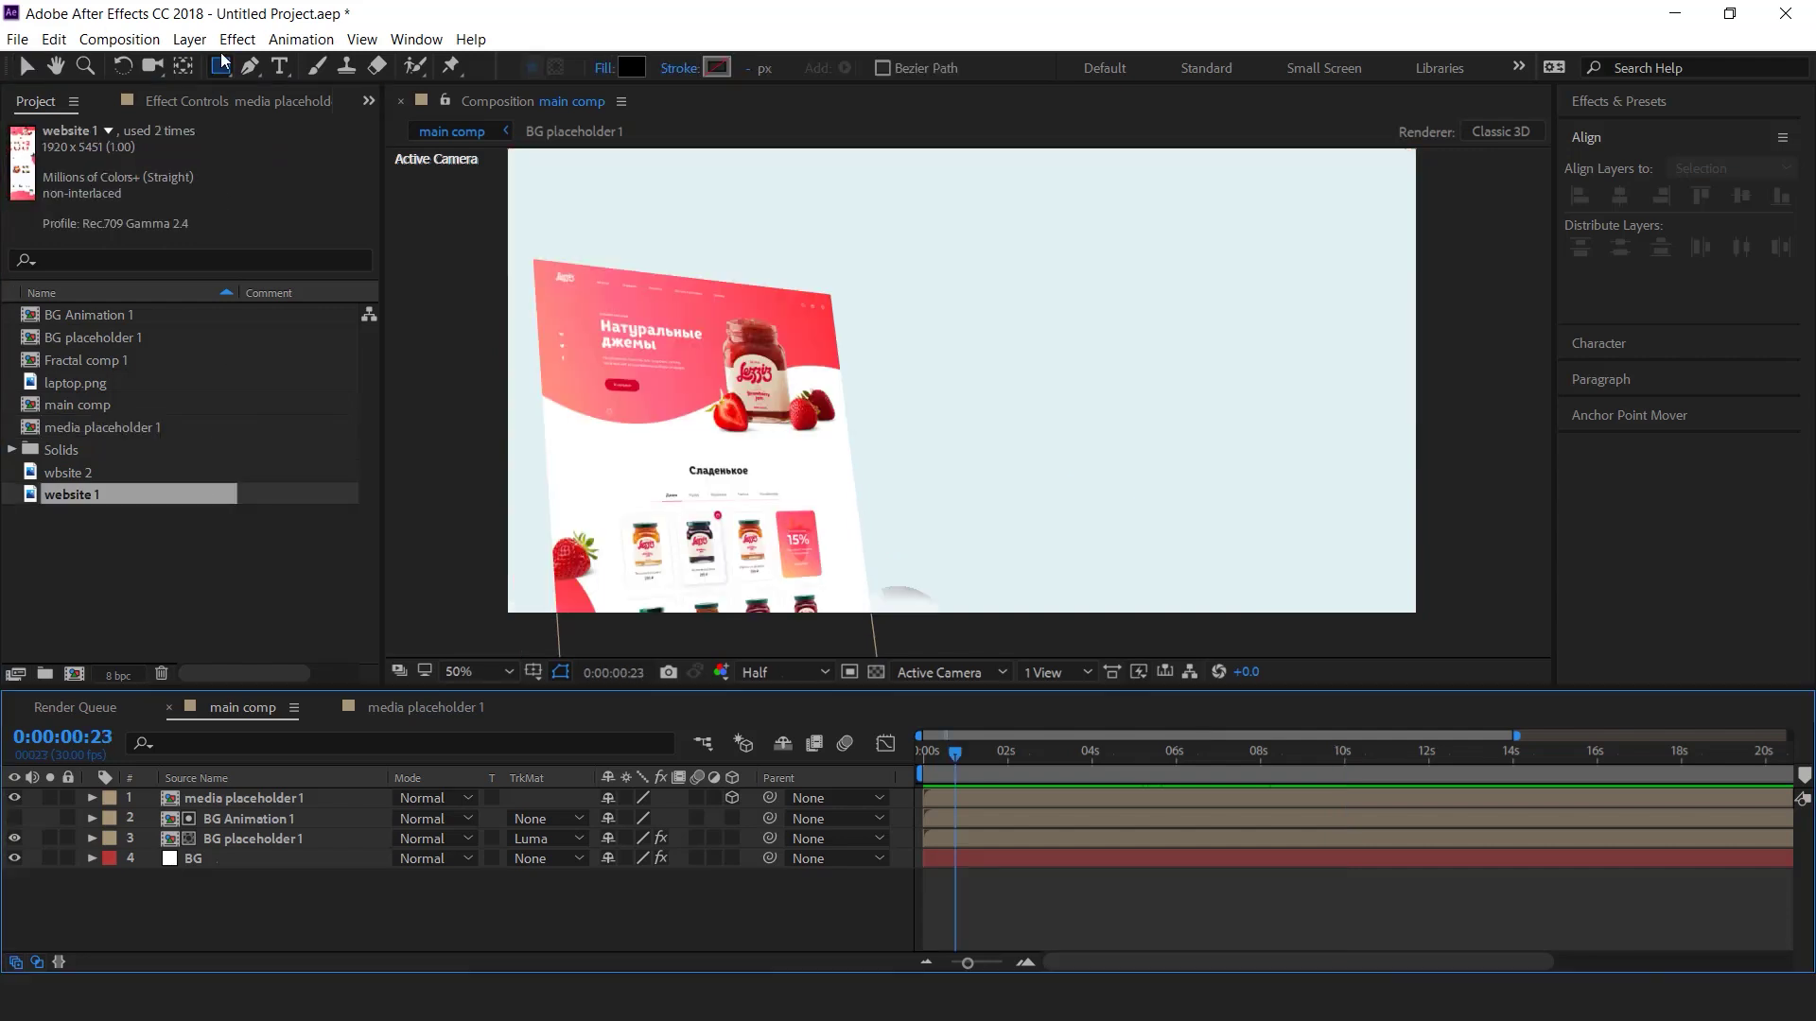
left_click(223, 69)
double_click(223, 71)
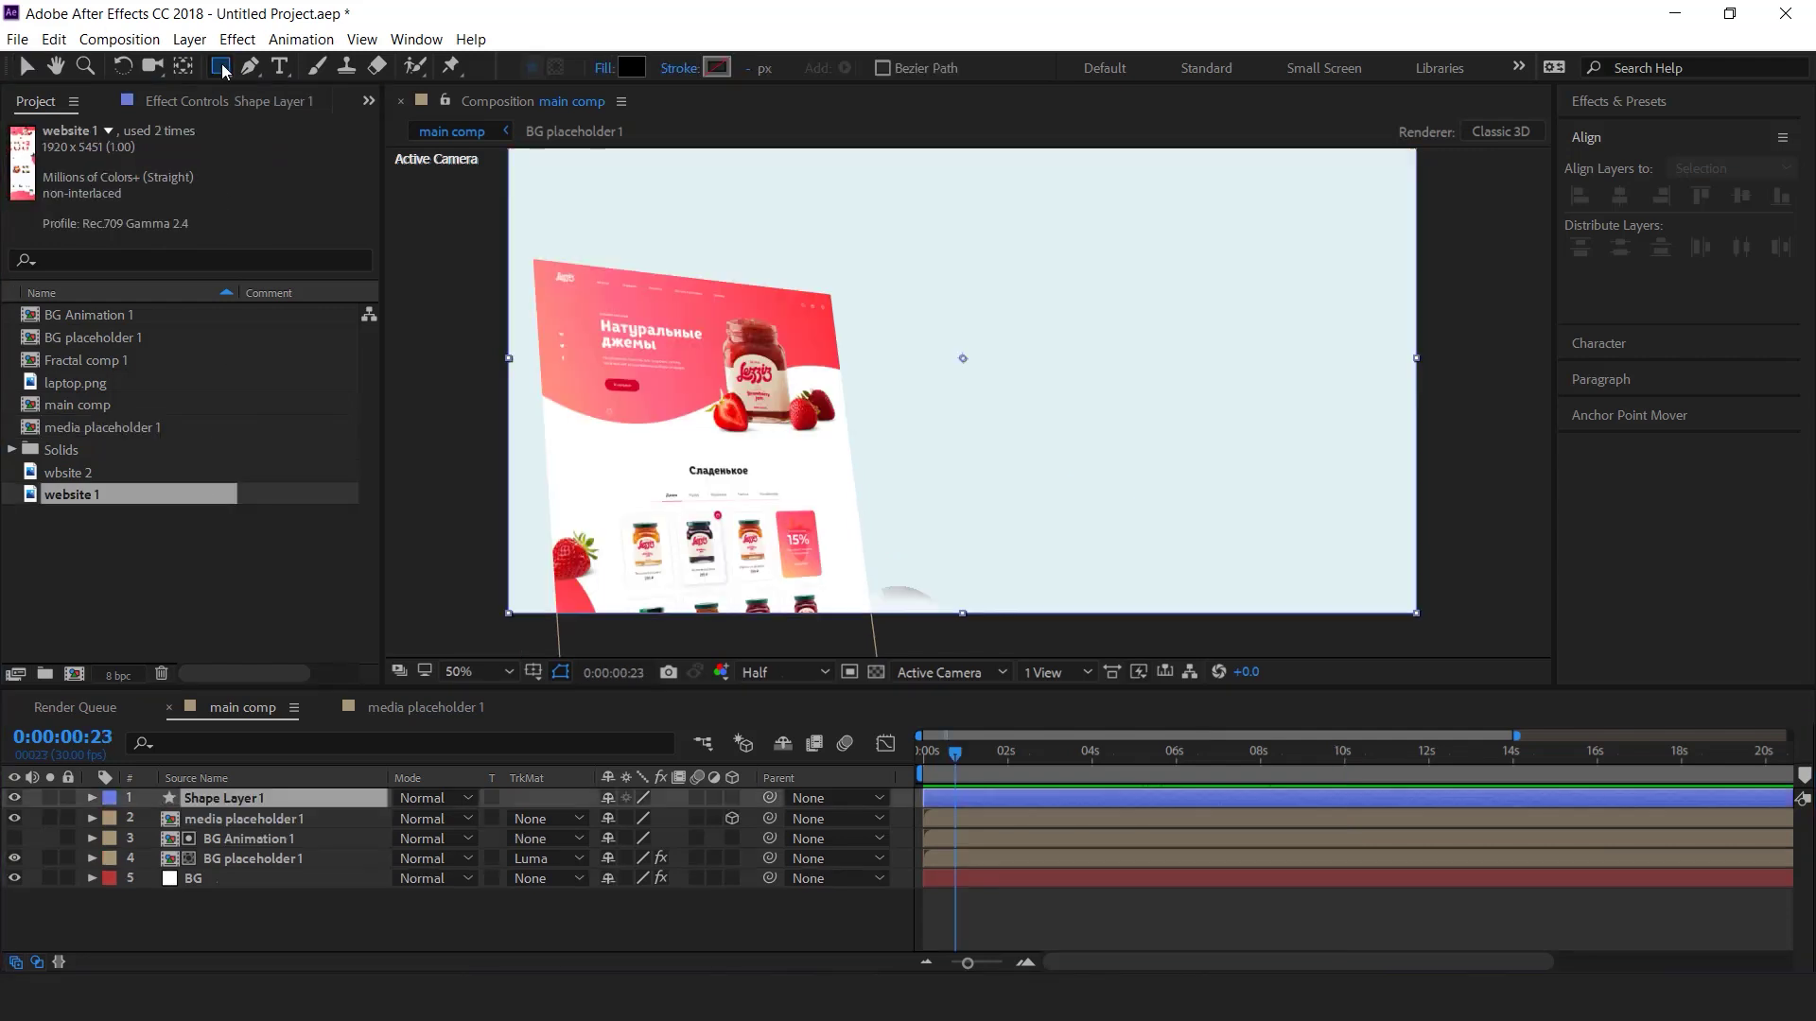
key("v")
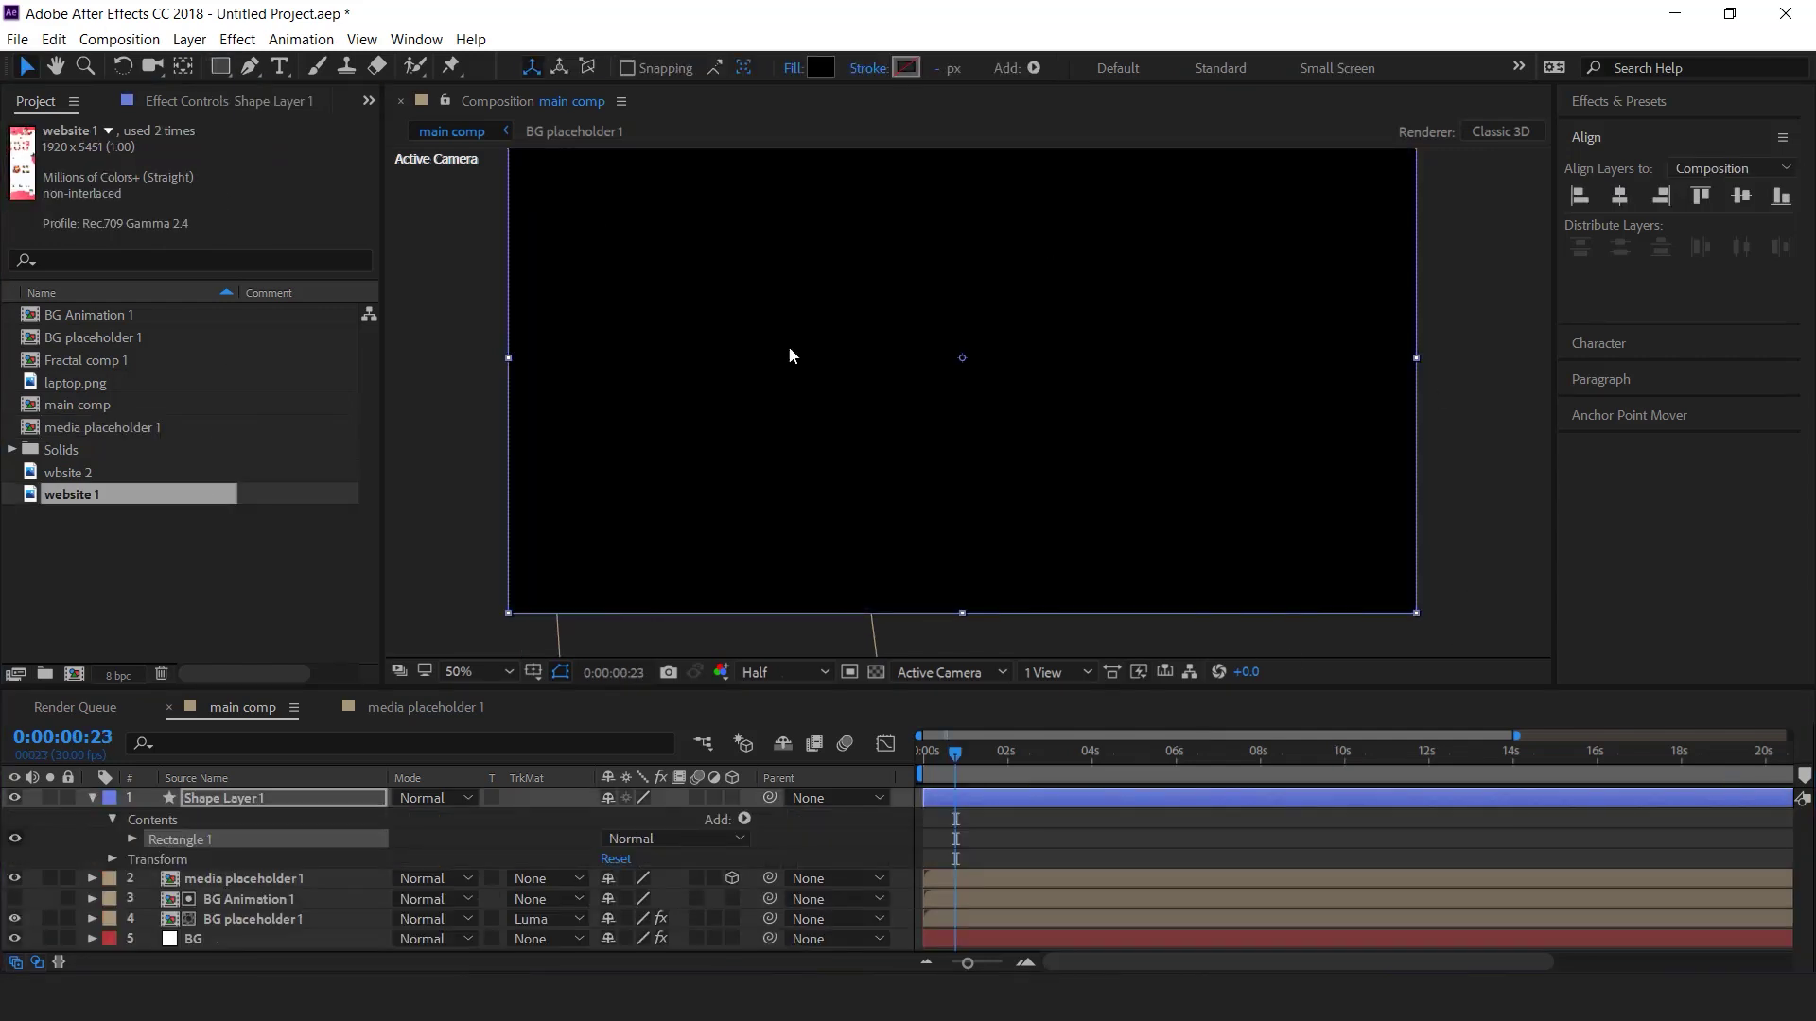
- Set the rectangle's fill to None and give it a white 5 px stroke
left_click(792, 70)
left_click(285, 162)
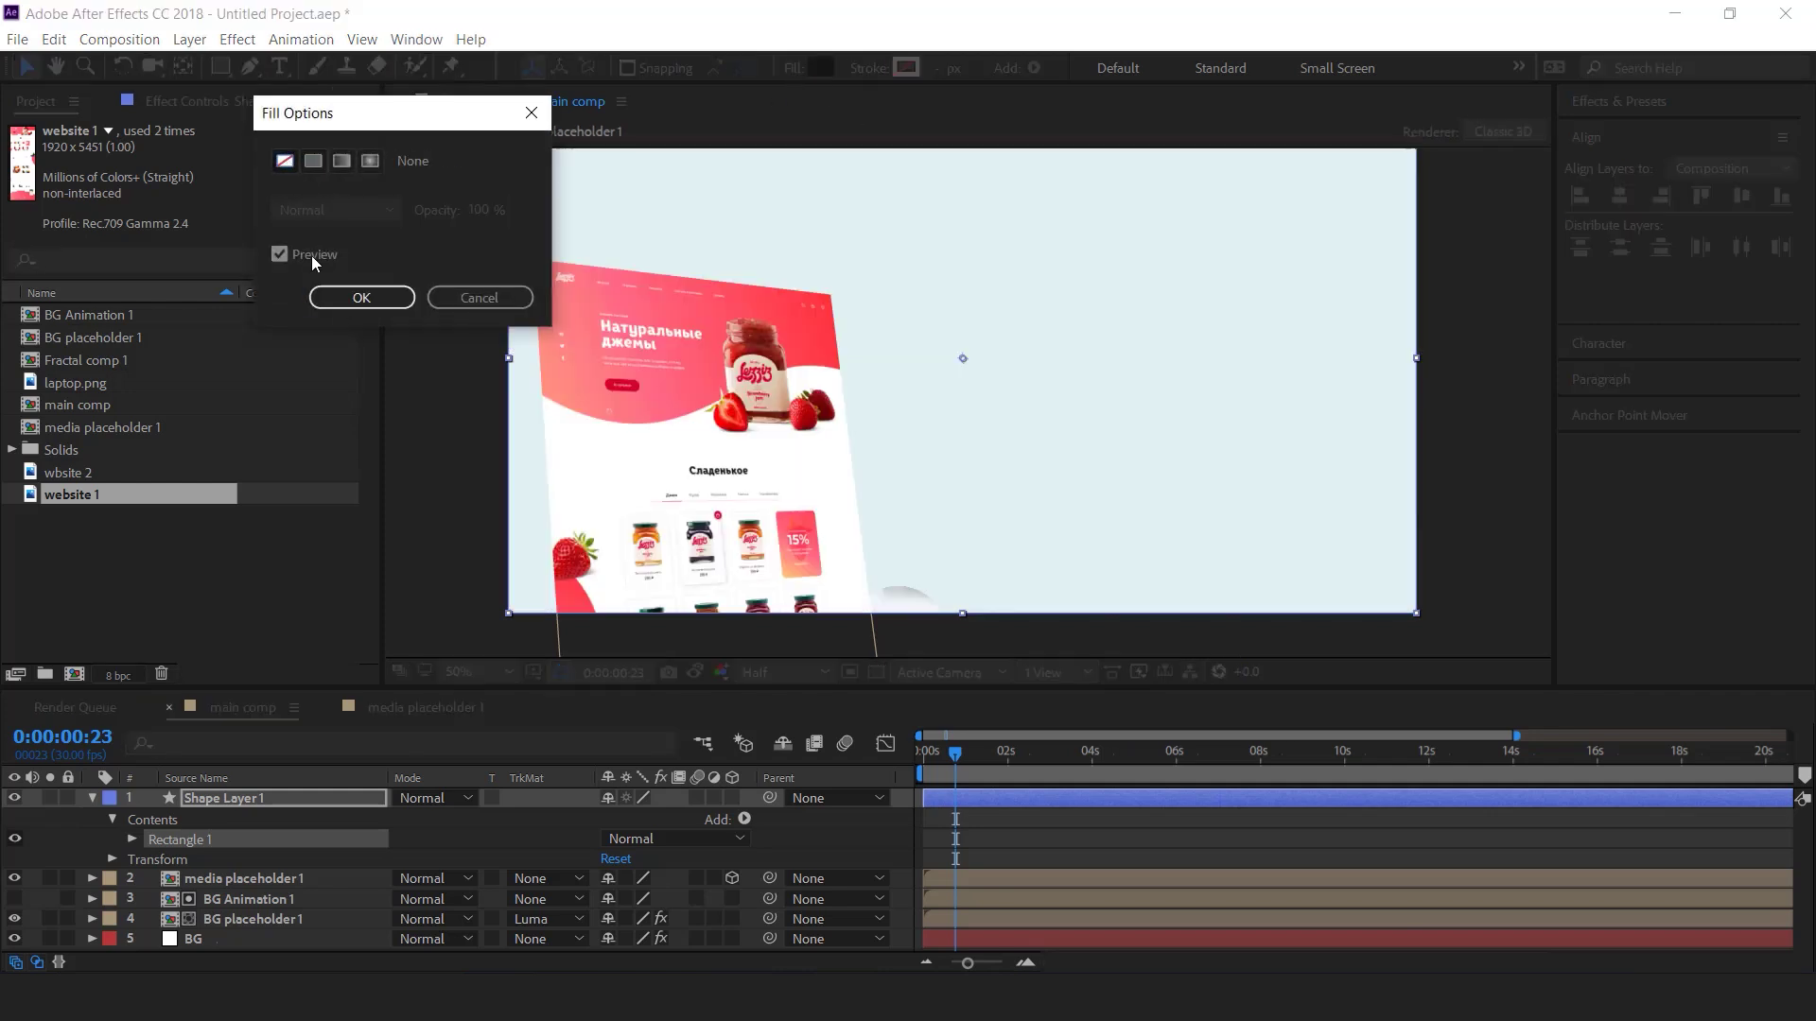
left_click(346, 300)
type("5")
key("Return")
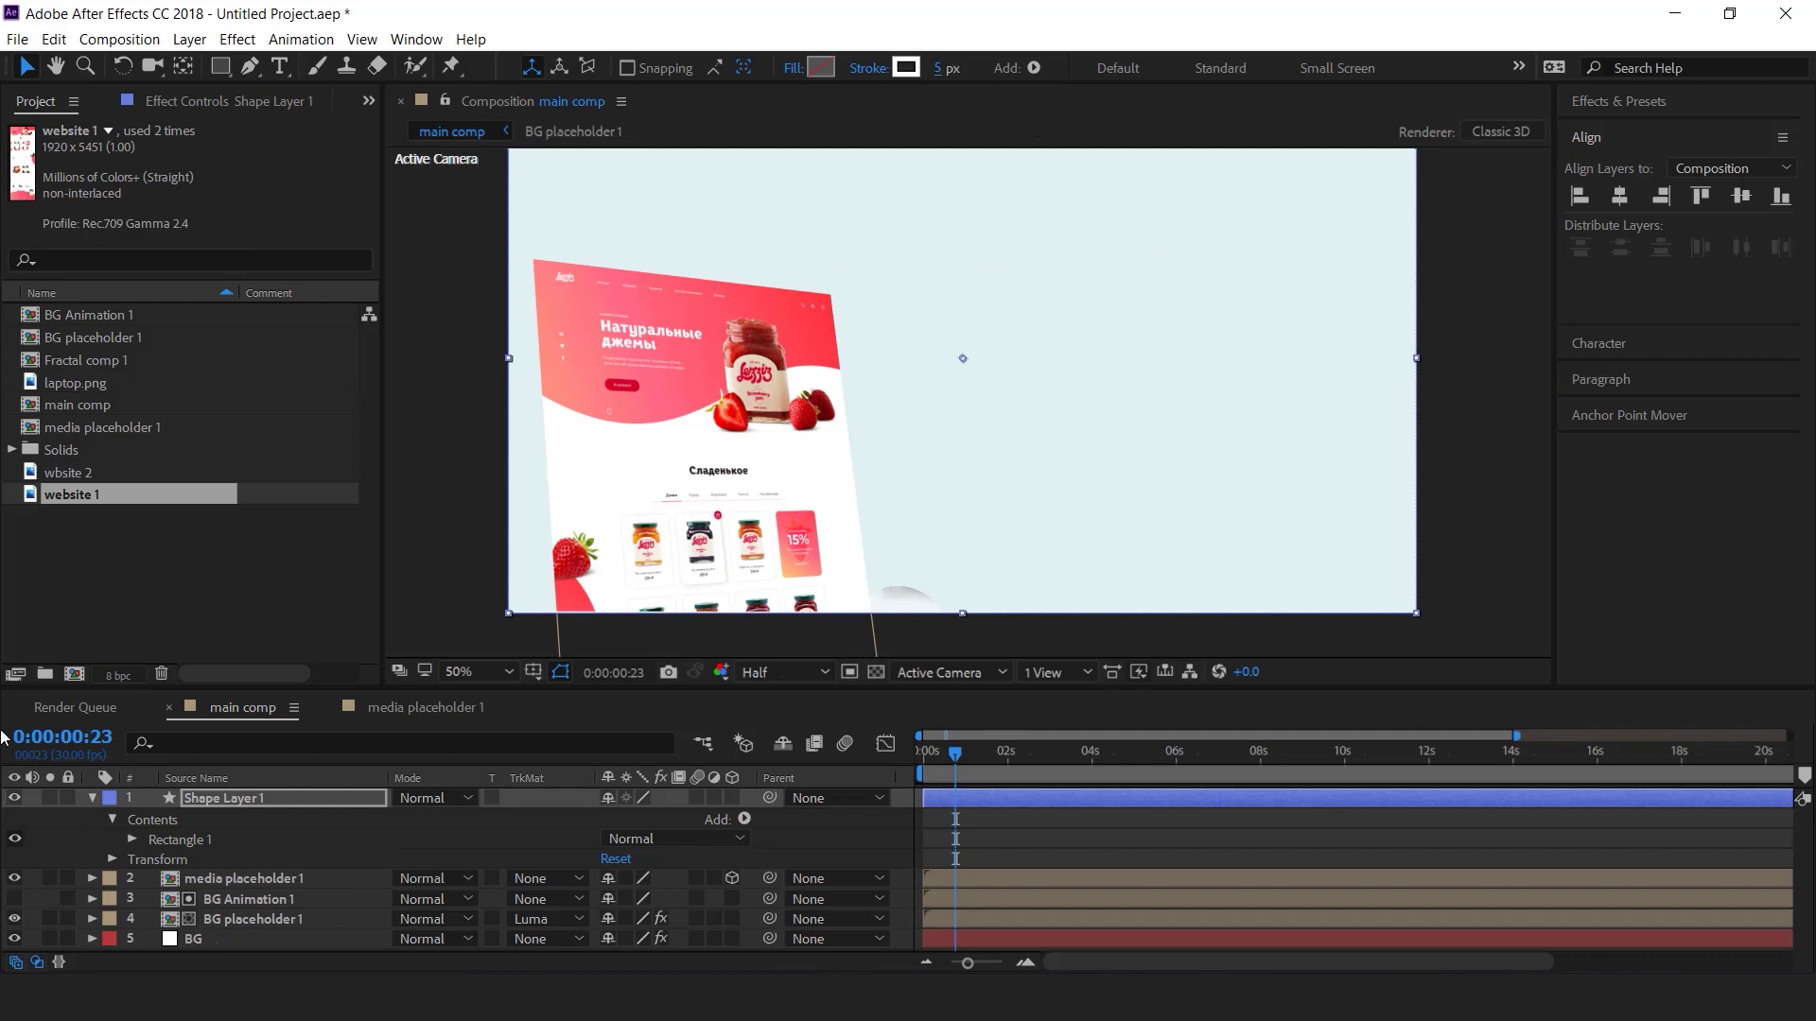
key("Return")
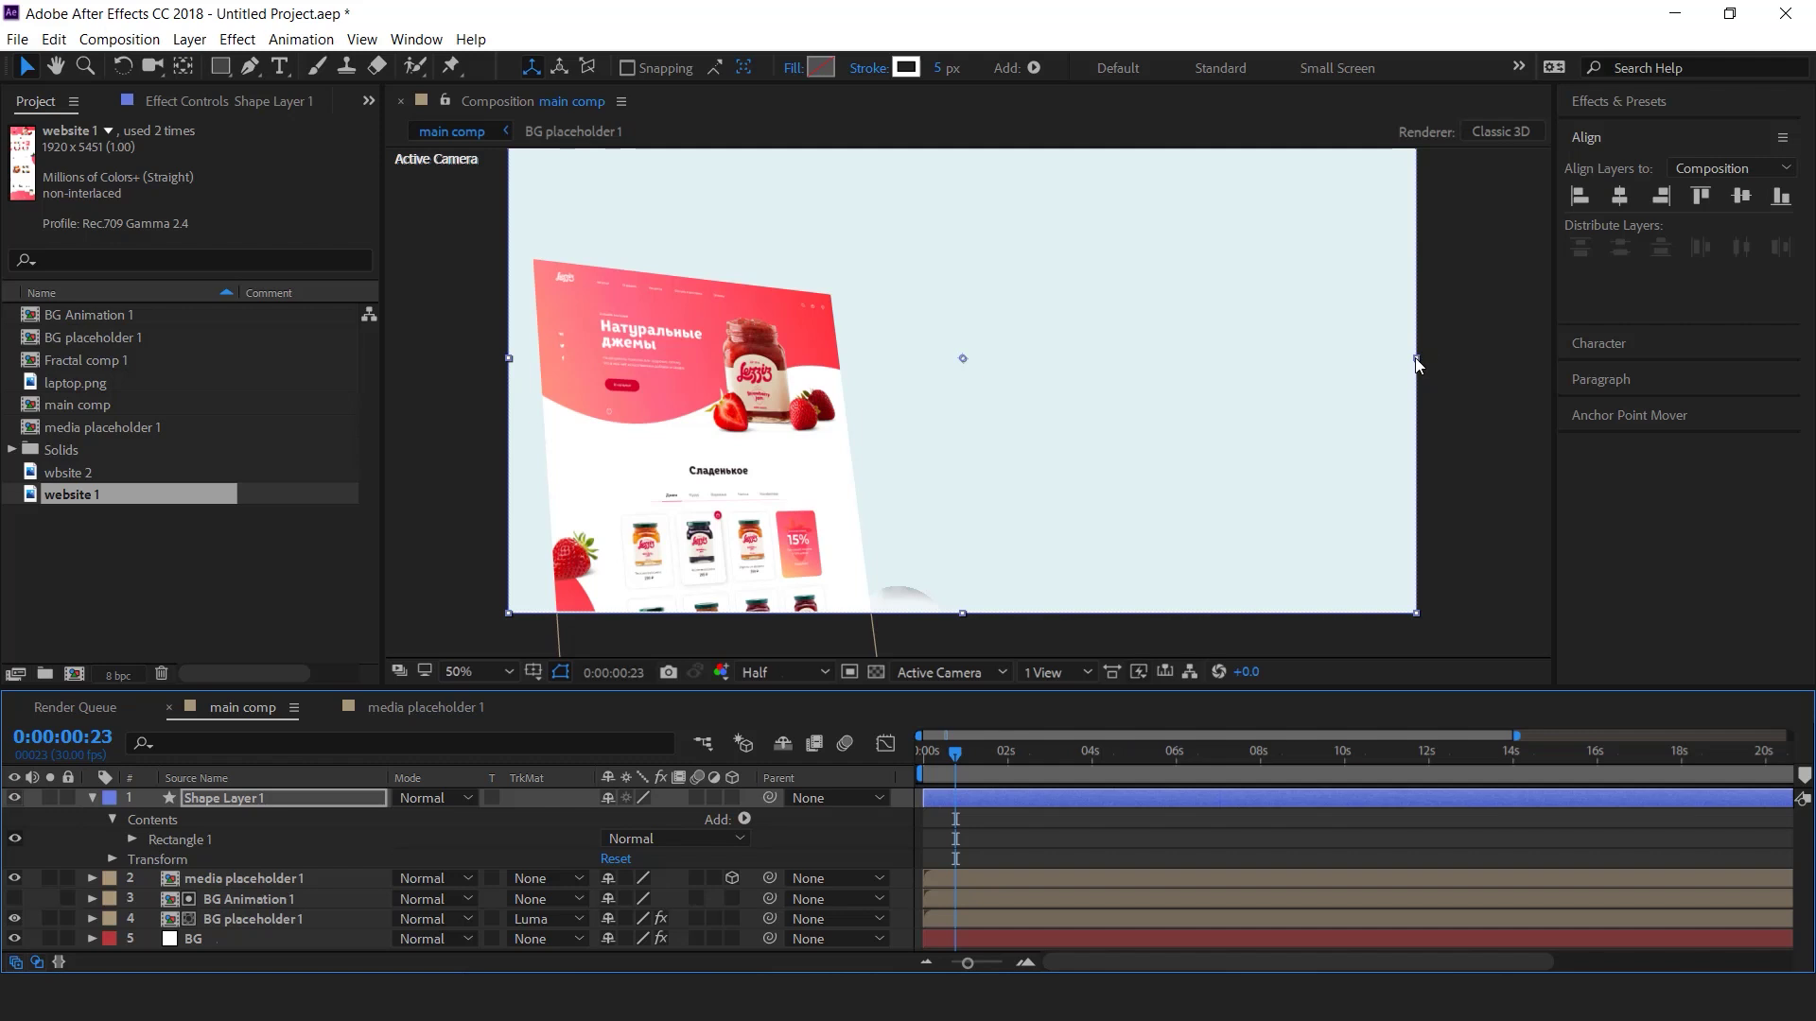
- Shrink the rectangle evenly on all sides so it forms a border just inside the composition's edges
left_click_drag(1415, 364, 1408, 363)
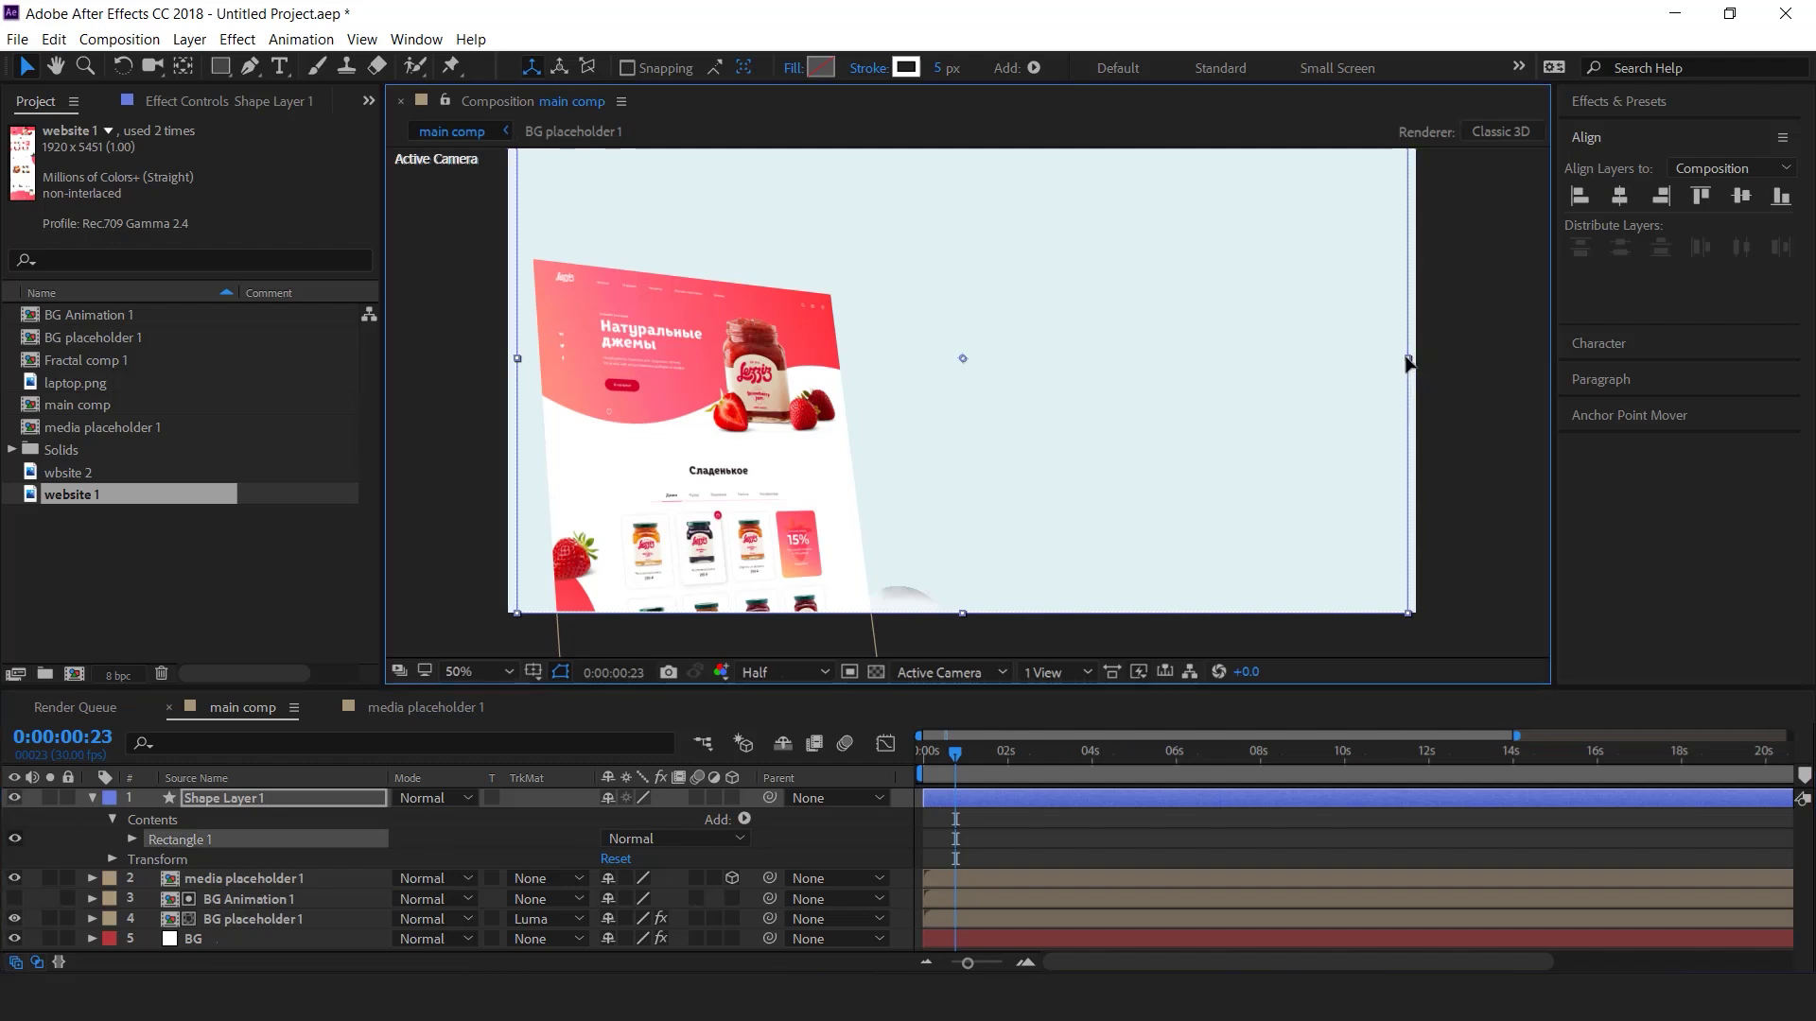
left_click_drag(959, 615, 957, 605)
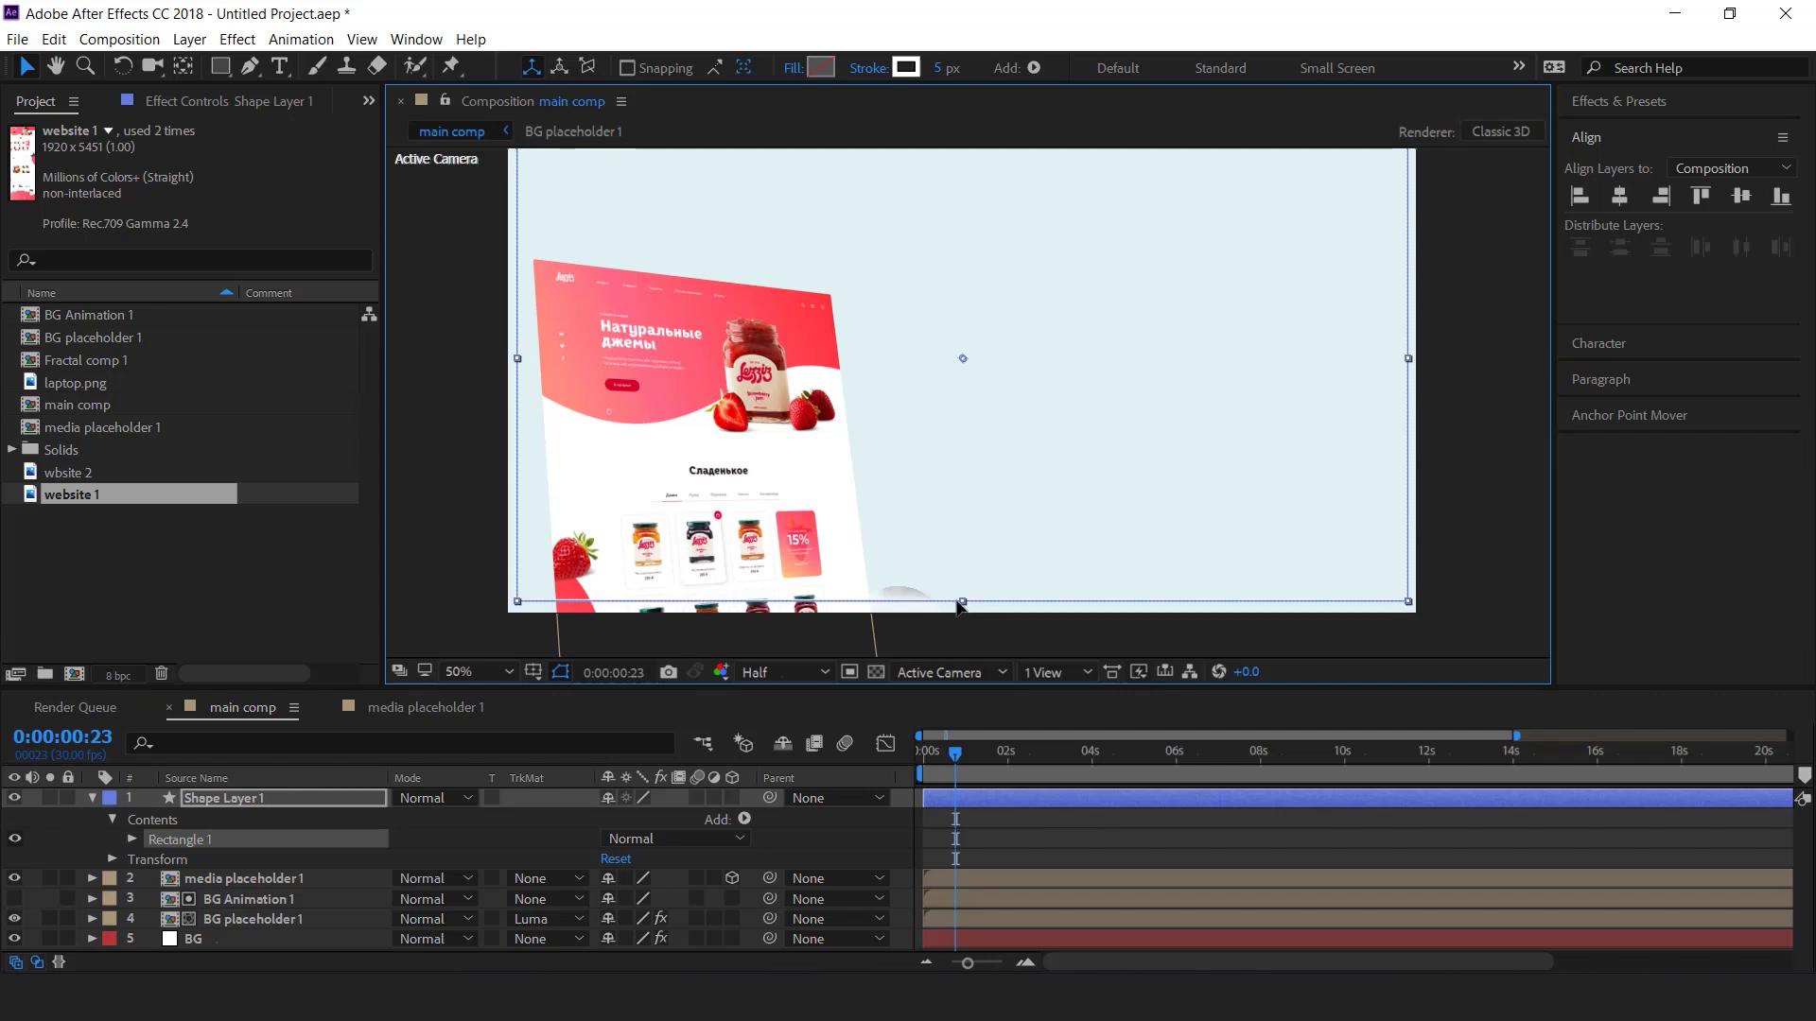
left_click(1030, 856)
- Rename the rectangle's shape layer as frame
left_click(93, 798)
left_click(231, 801)
key("Return")
type("frame")
key("Return")
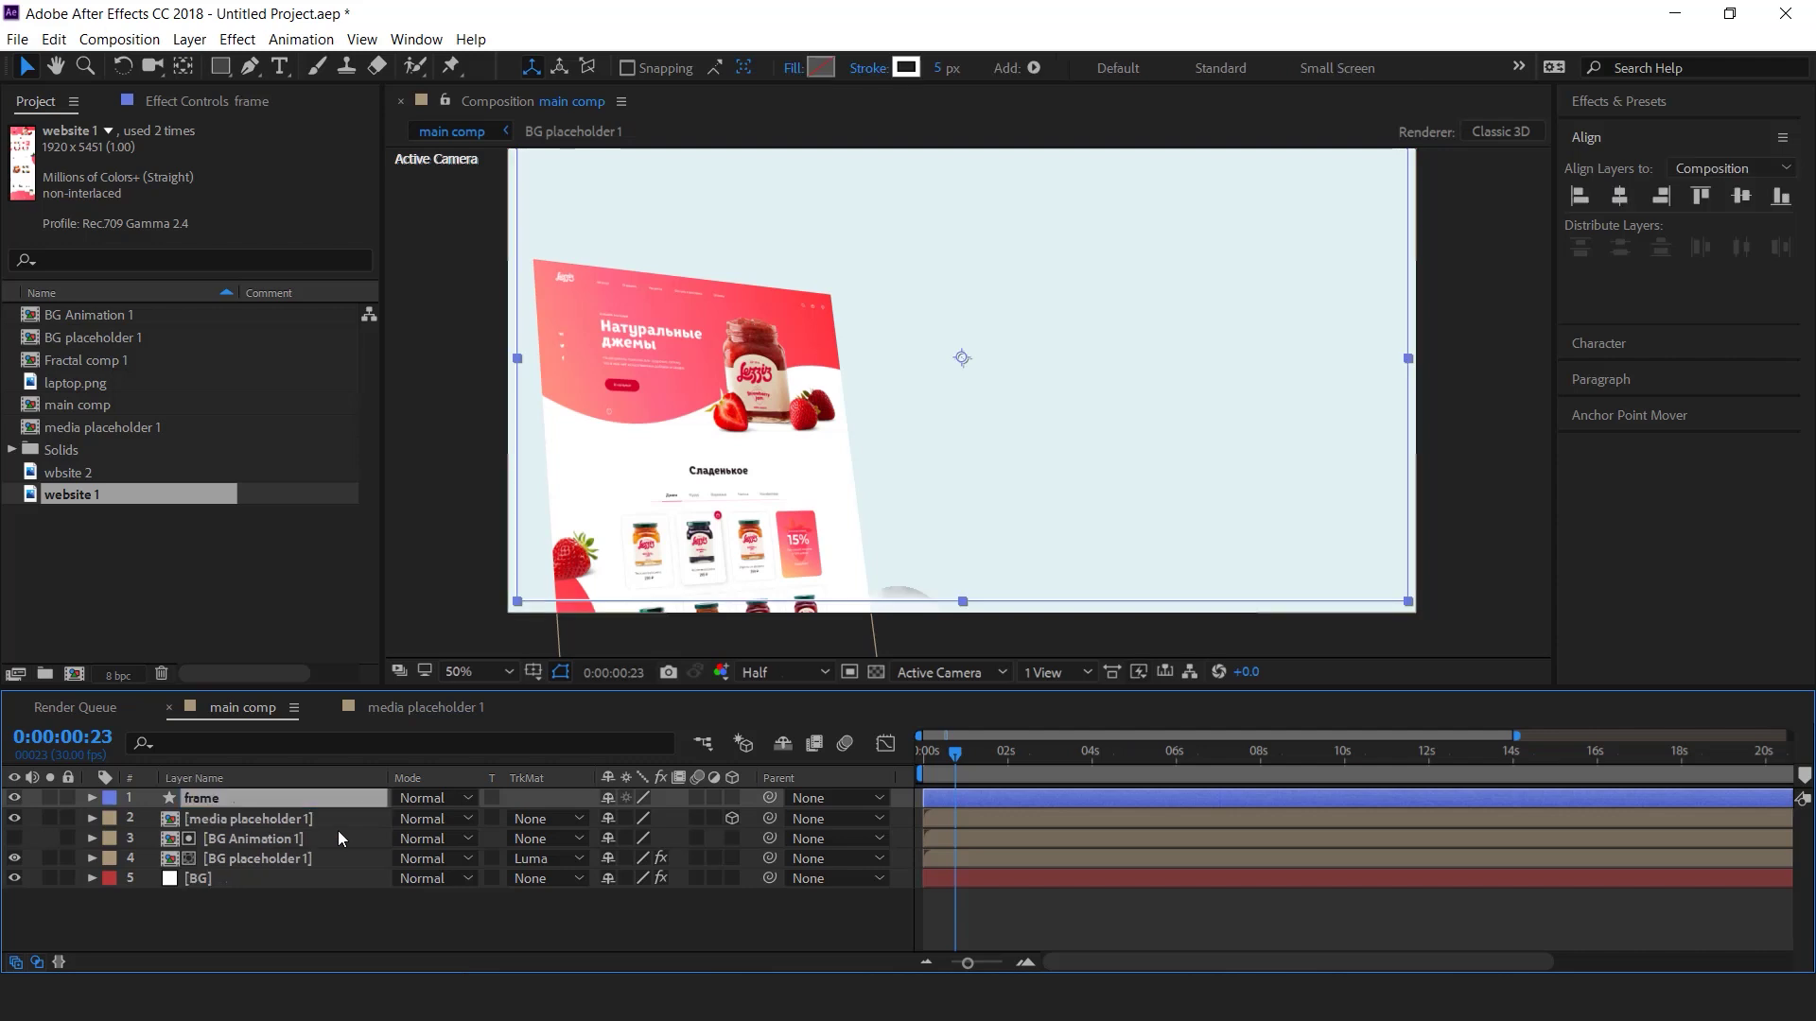
- Set the frame layer's Opacity to 60%
key("t")
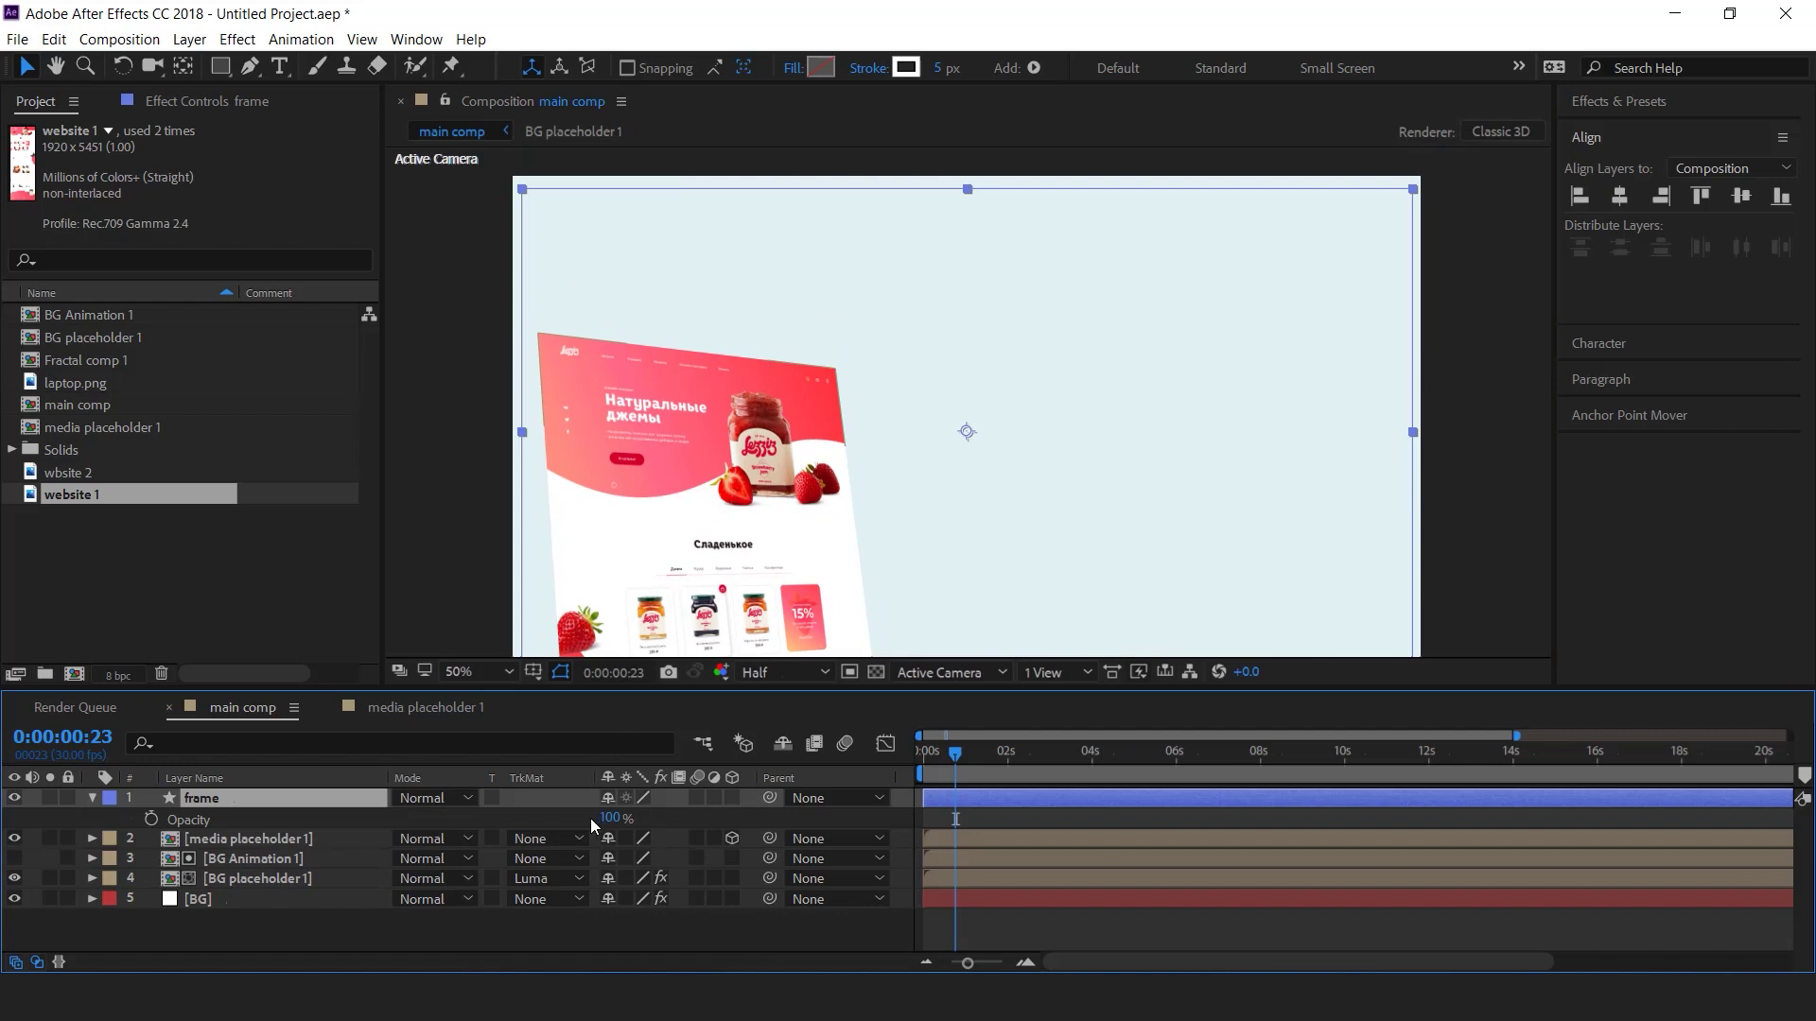
left_click_drag(611, 821, 596, 821)
left_click(608, 818)
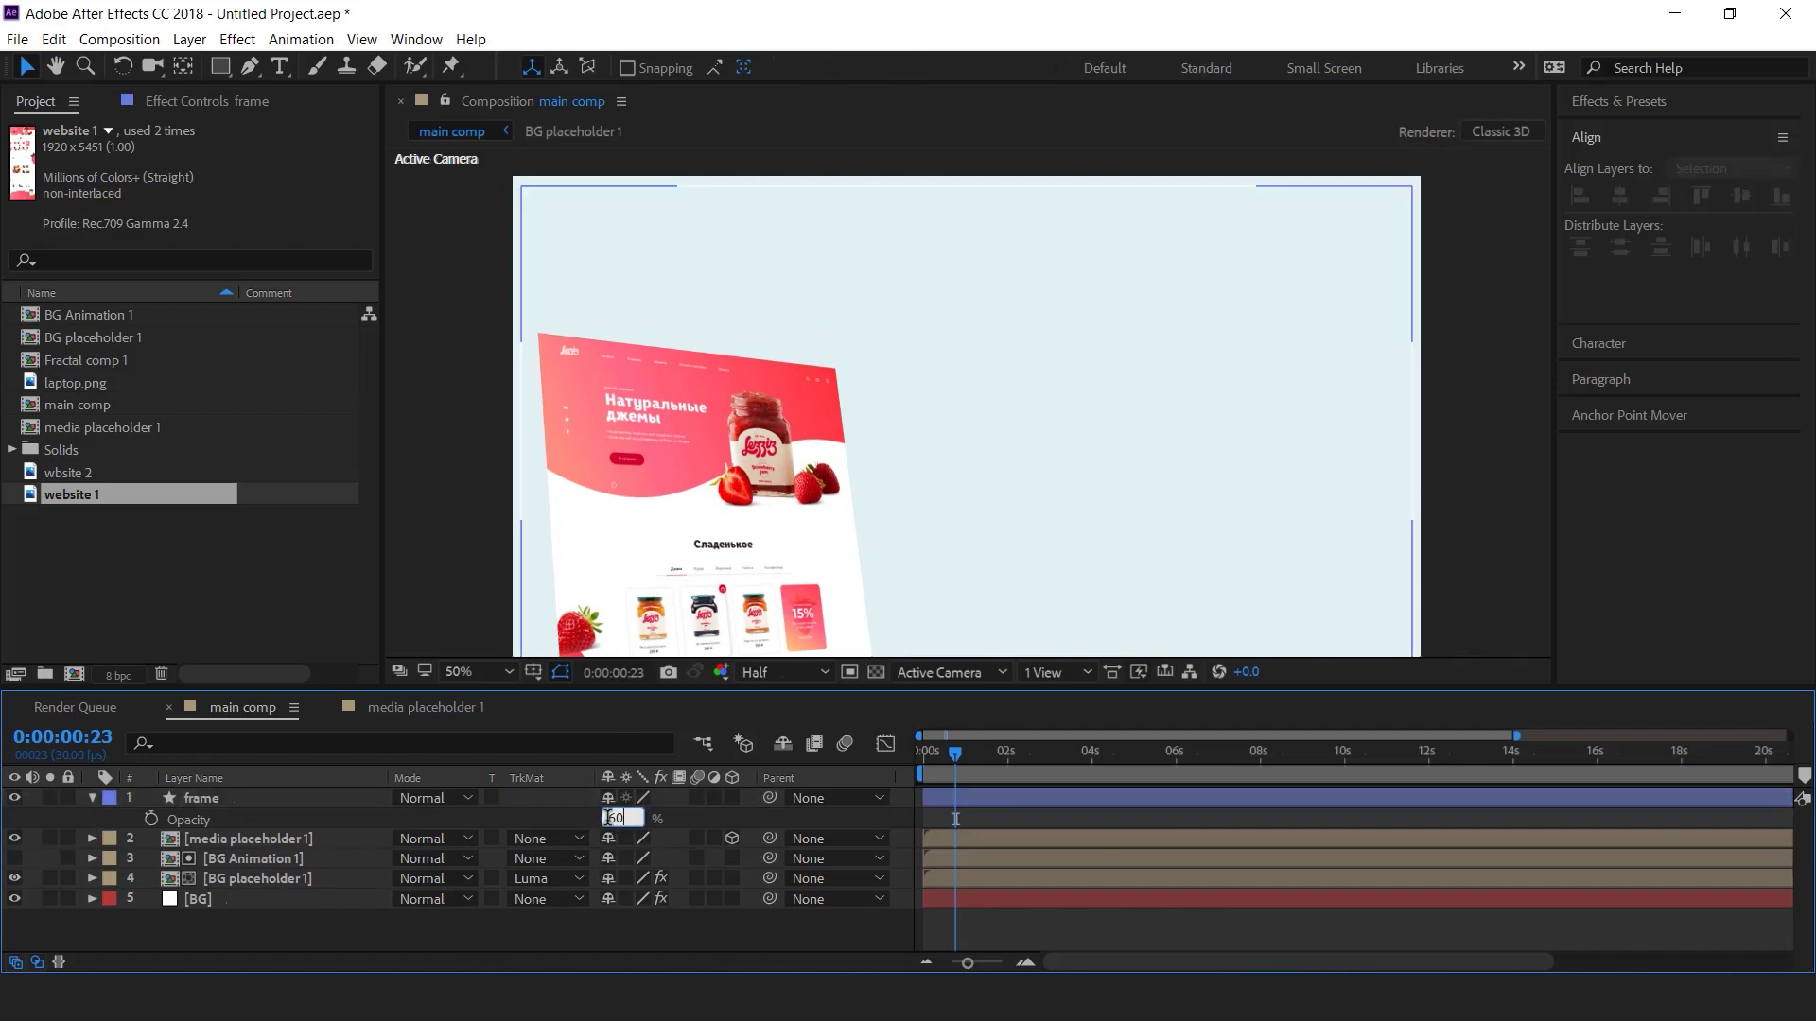
key("Return")
left_click(93, 798)
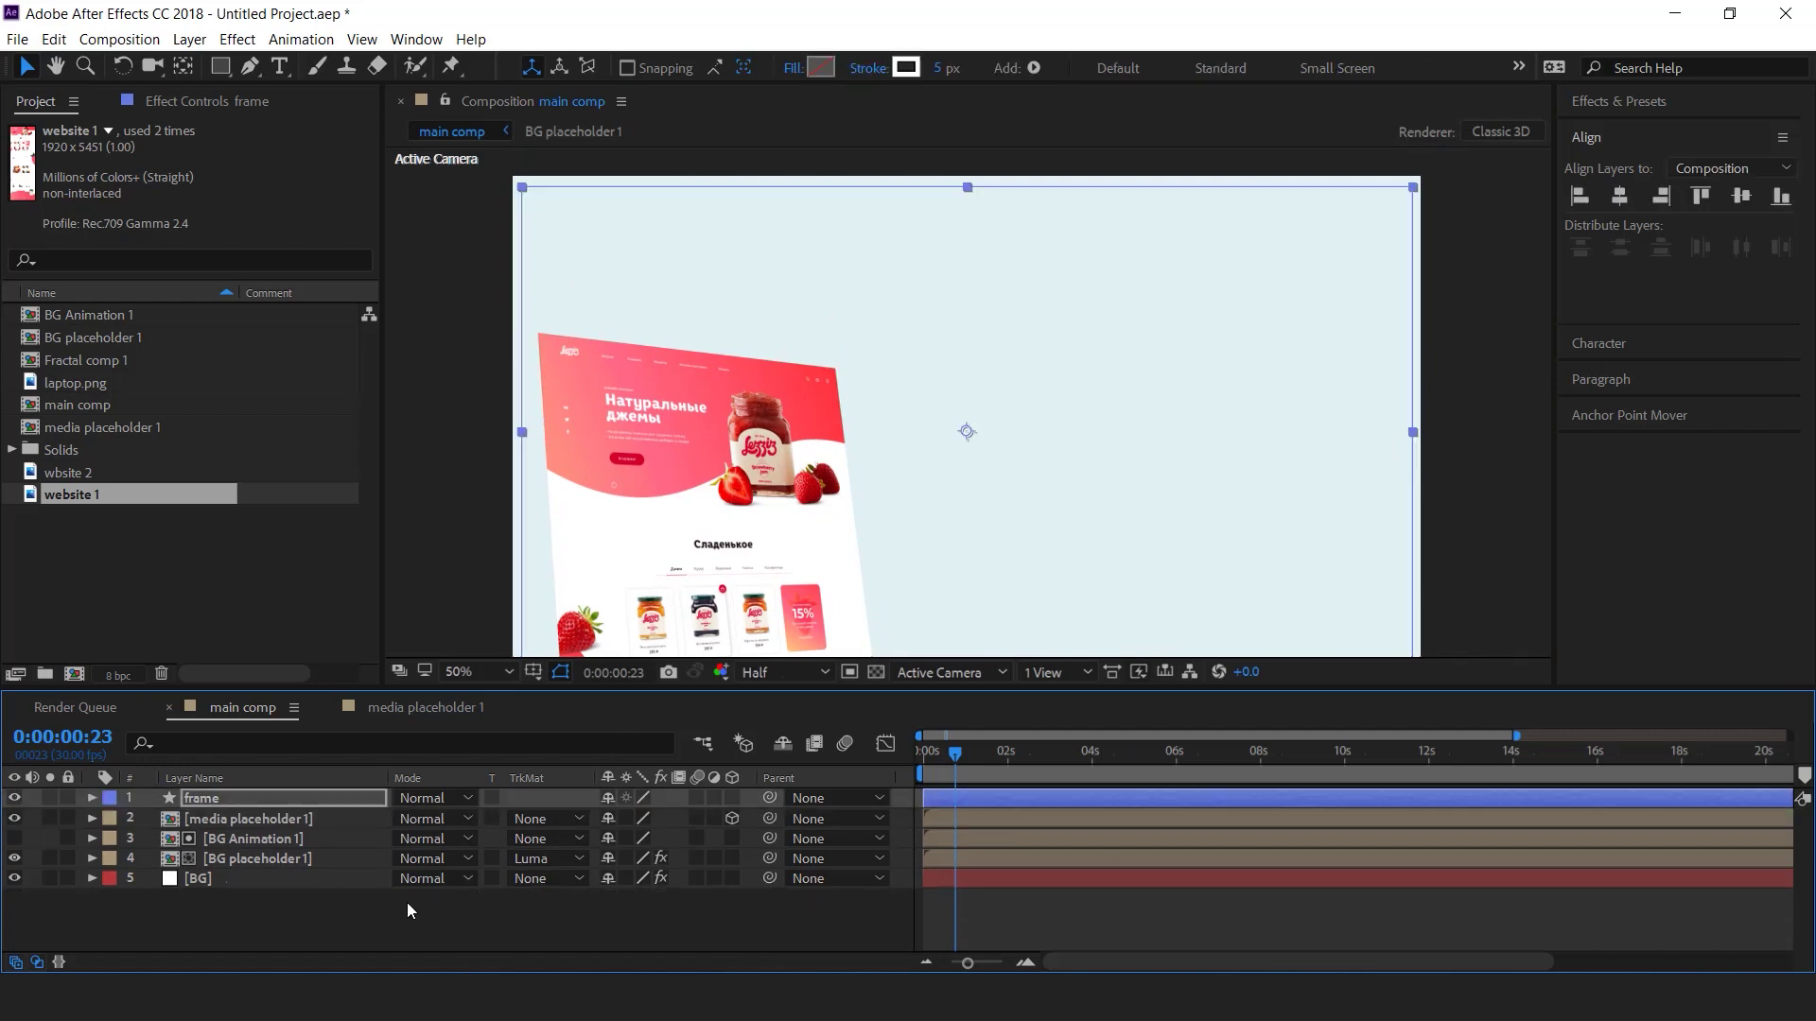
left_click(408, 910)
- Create a new 1920 x 1080 px composition named text 1
left_click_drag(1182, 499, 1175, 457)
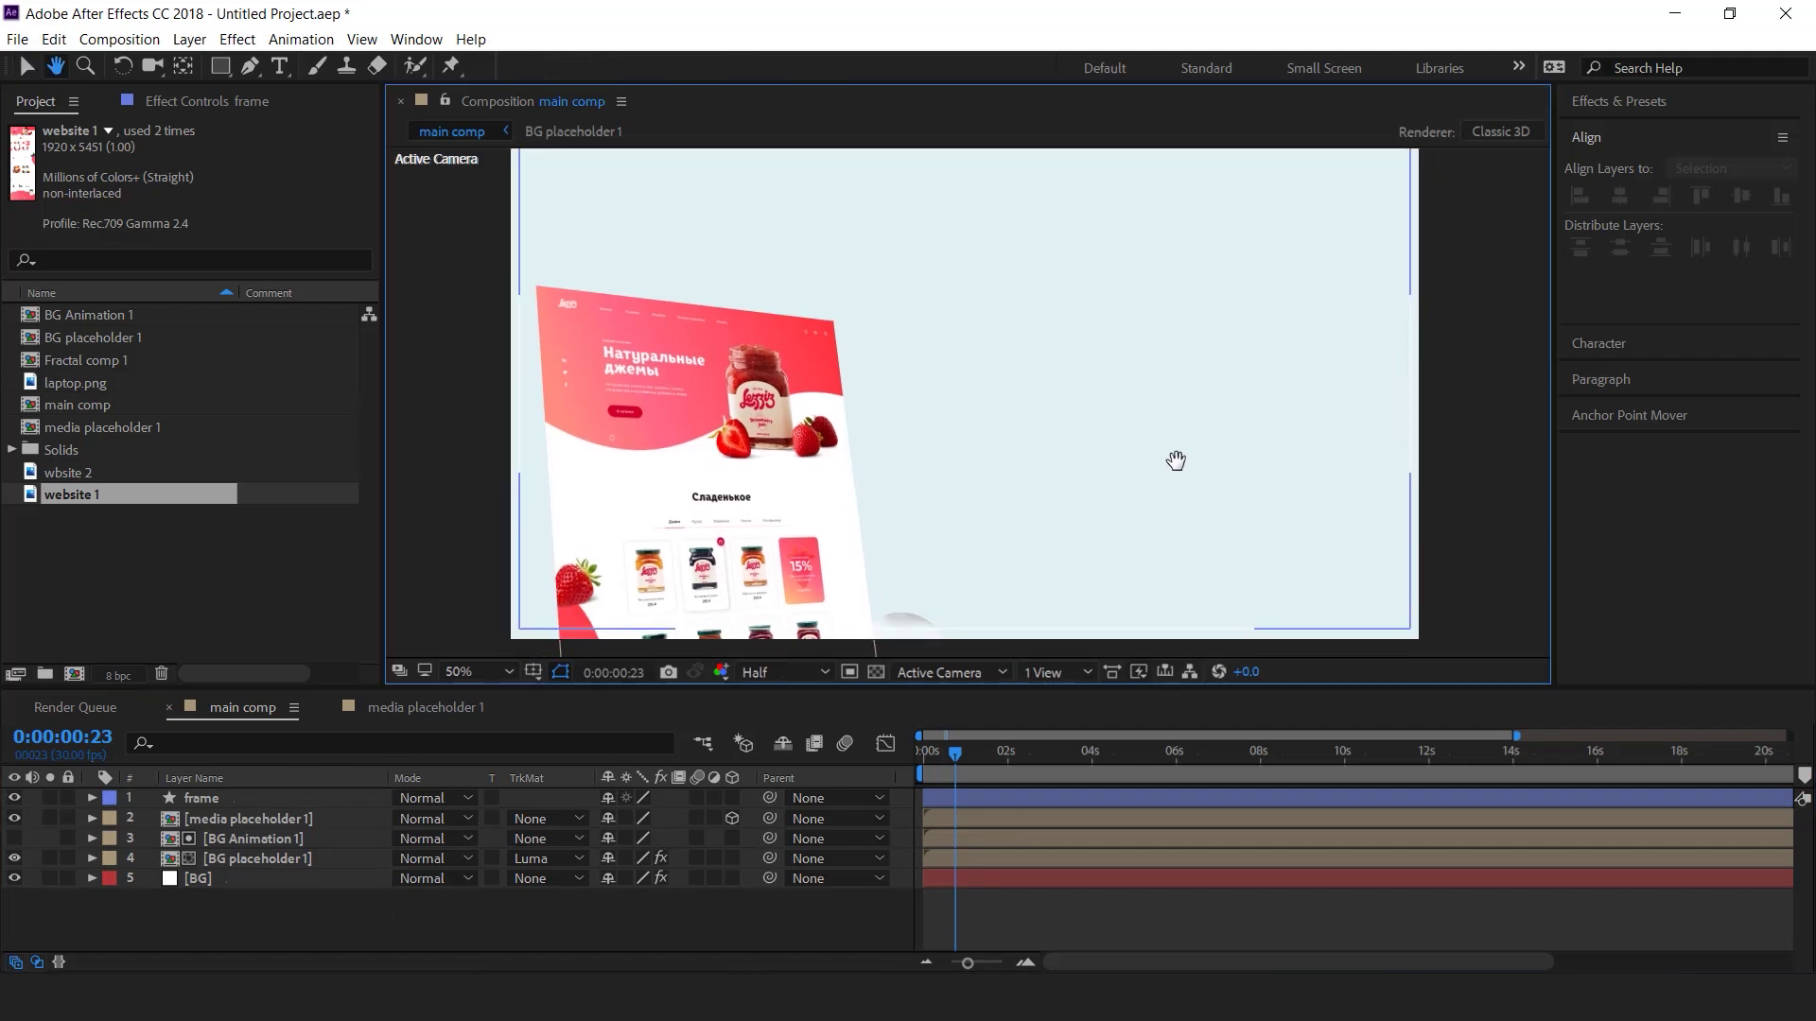
left_click(349, 610)
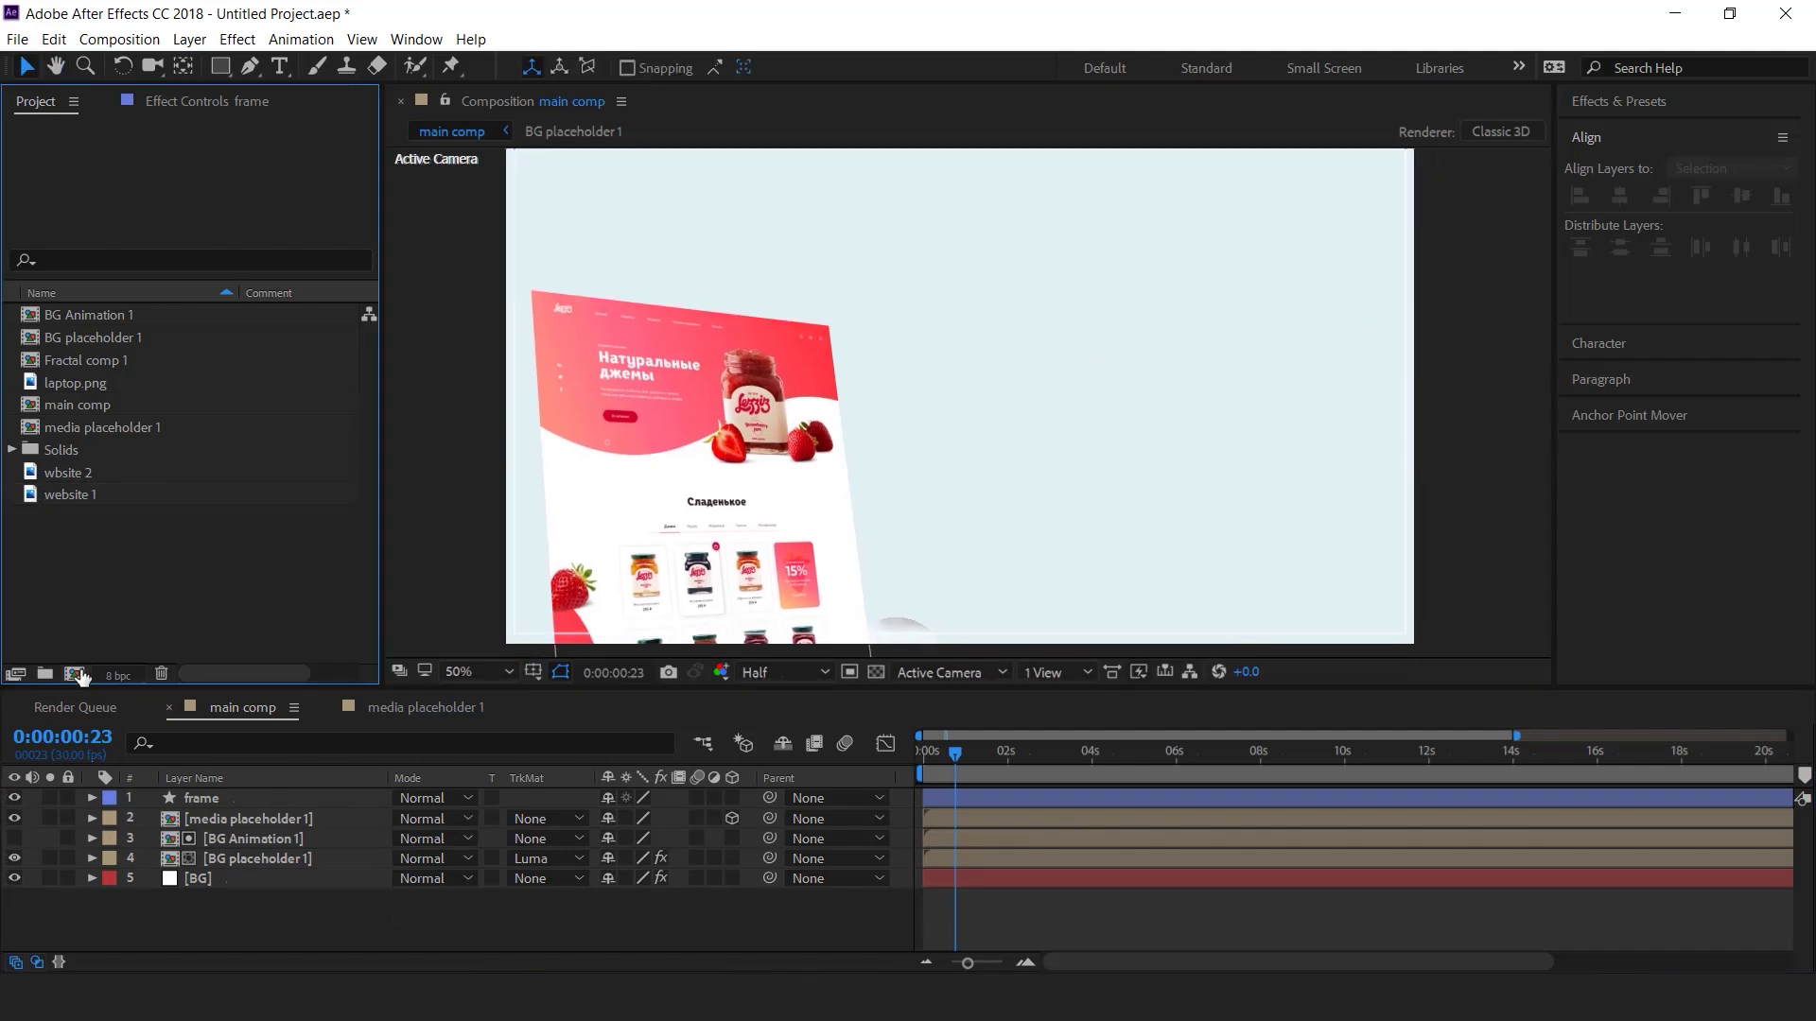
left_click(75, 673)
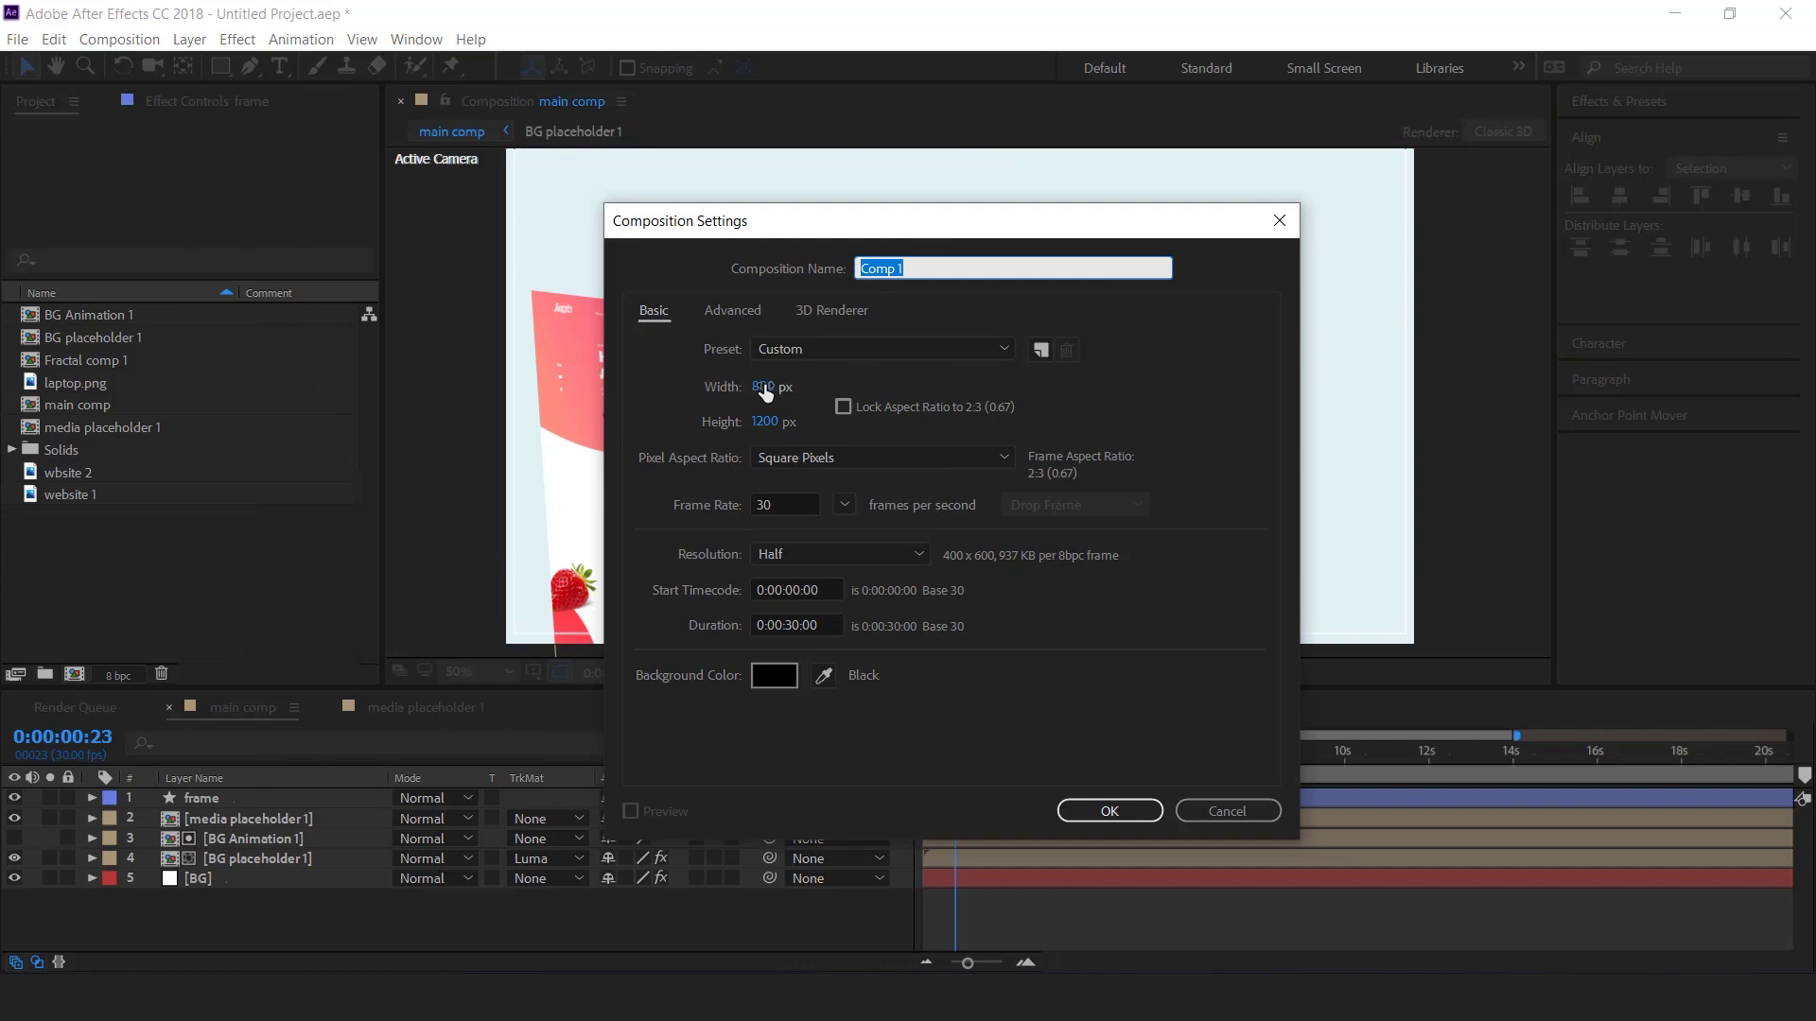
left_click(764, 387)
type("1920")
key("Tab")
type("1080")
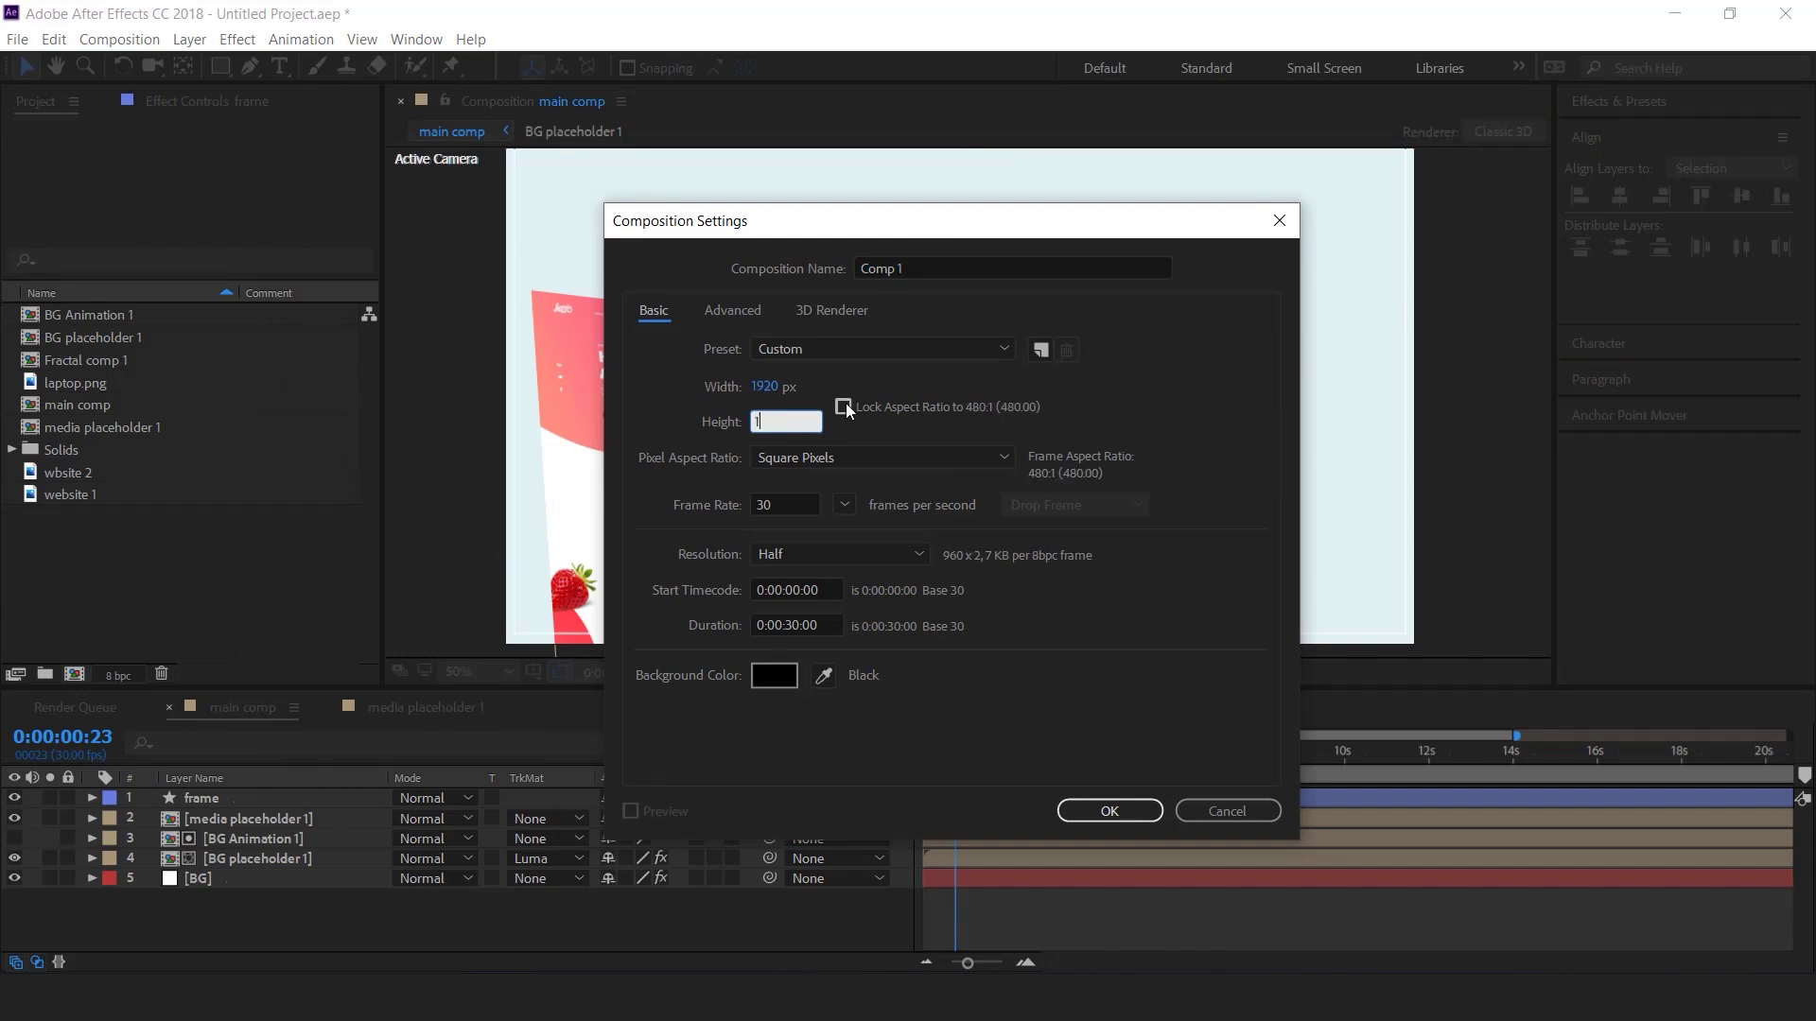
left_click(942, 261)
type("text 1")
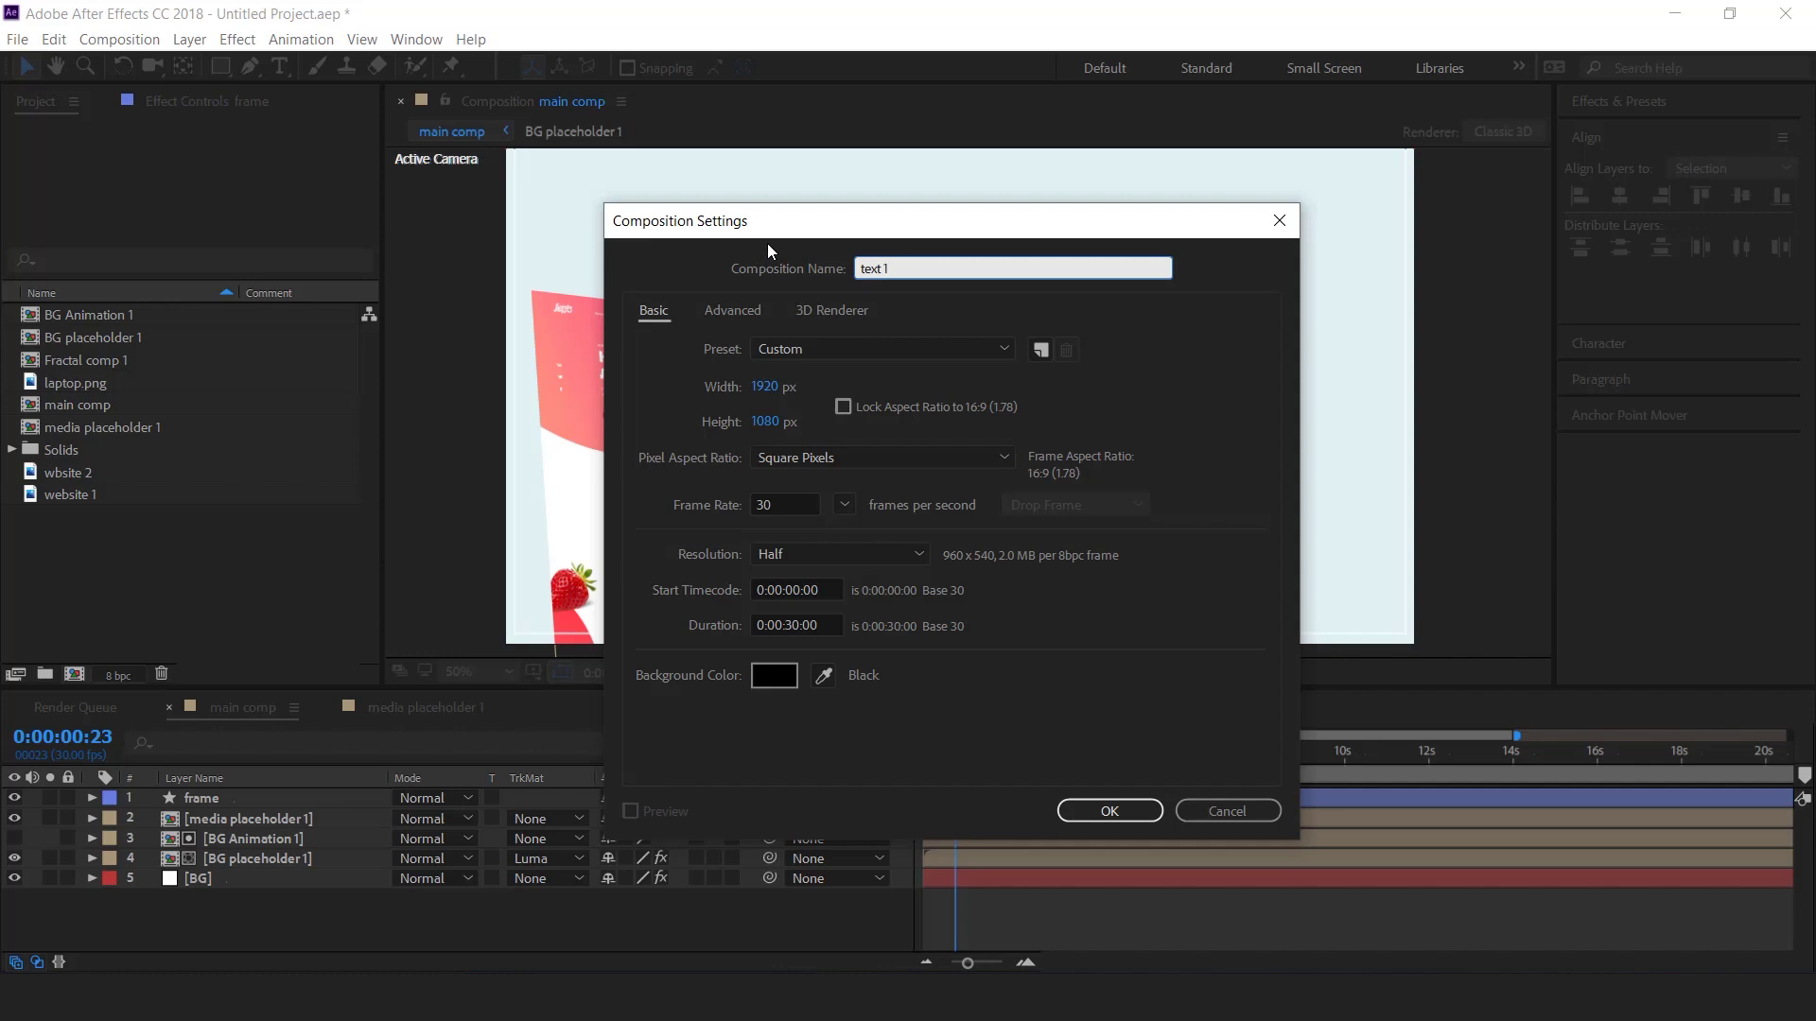
key("Return")
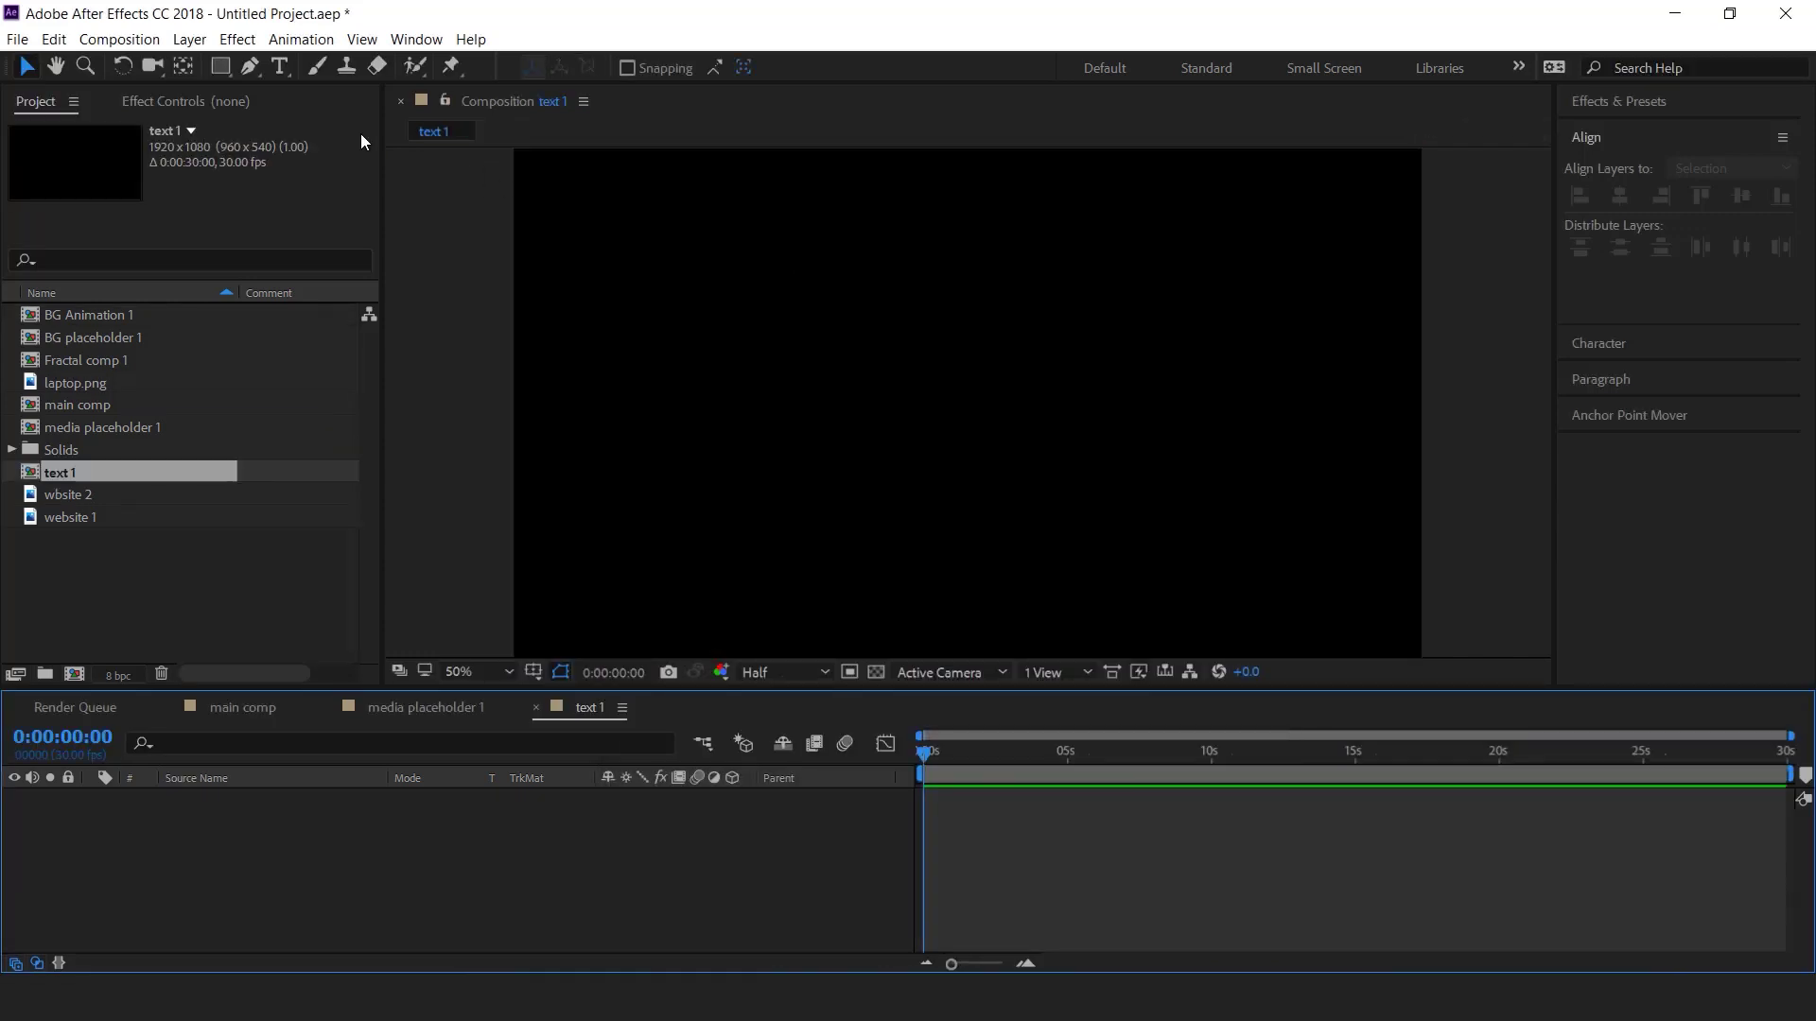
- Add the text Healthy food to the text 1 composition and give it a text animator with Position and Opacity
left_click(280, 68)
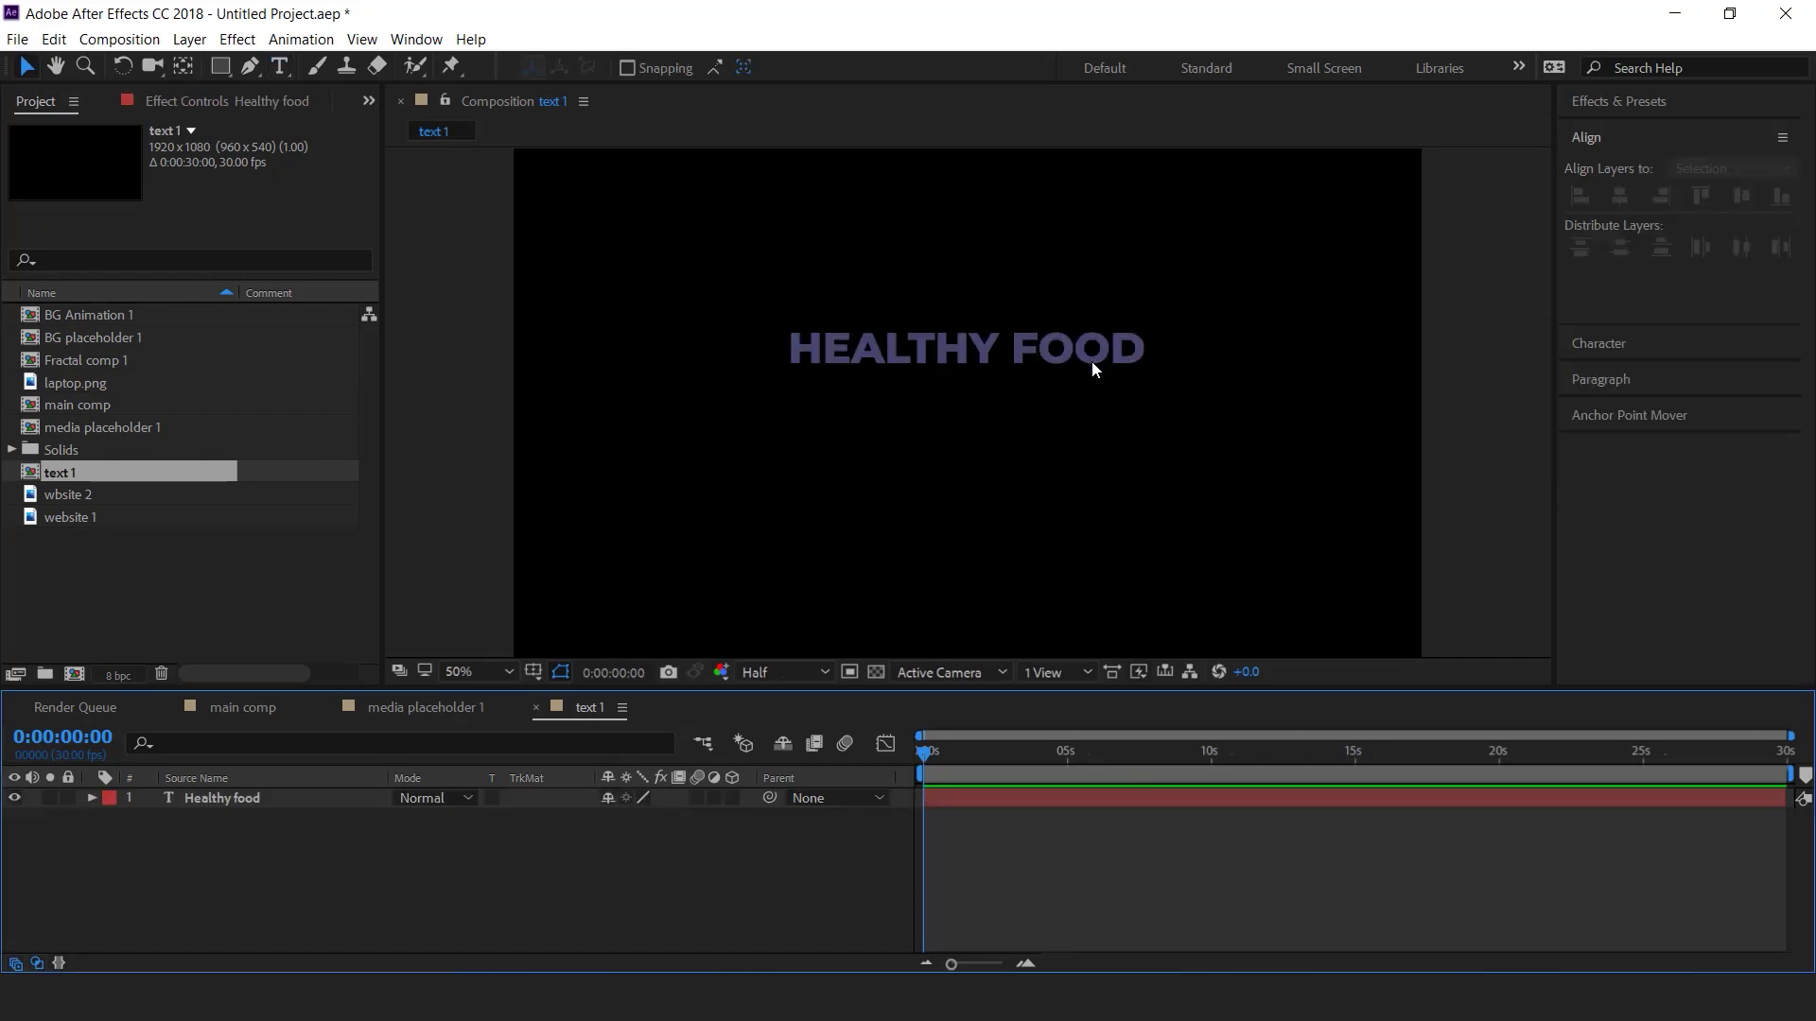
left_click(157, 799)
left_click(92, 799)
left_click(744, 819)
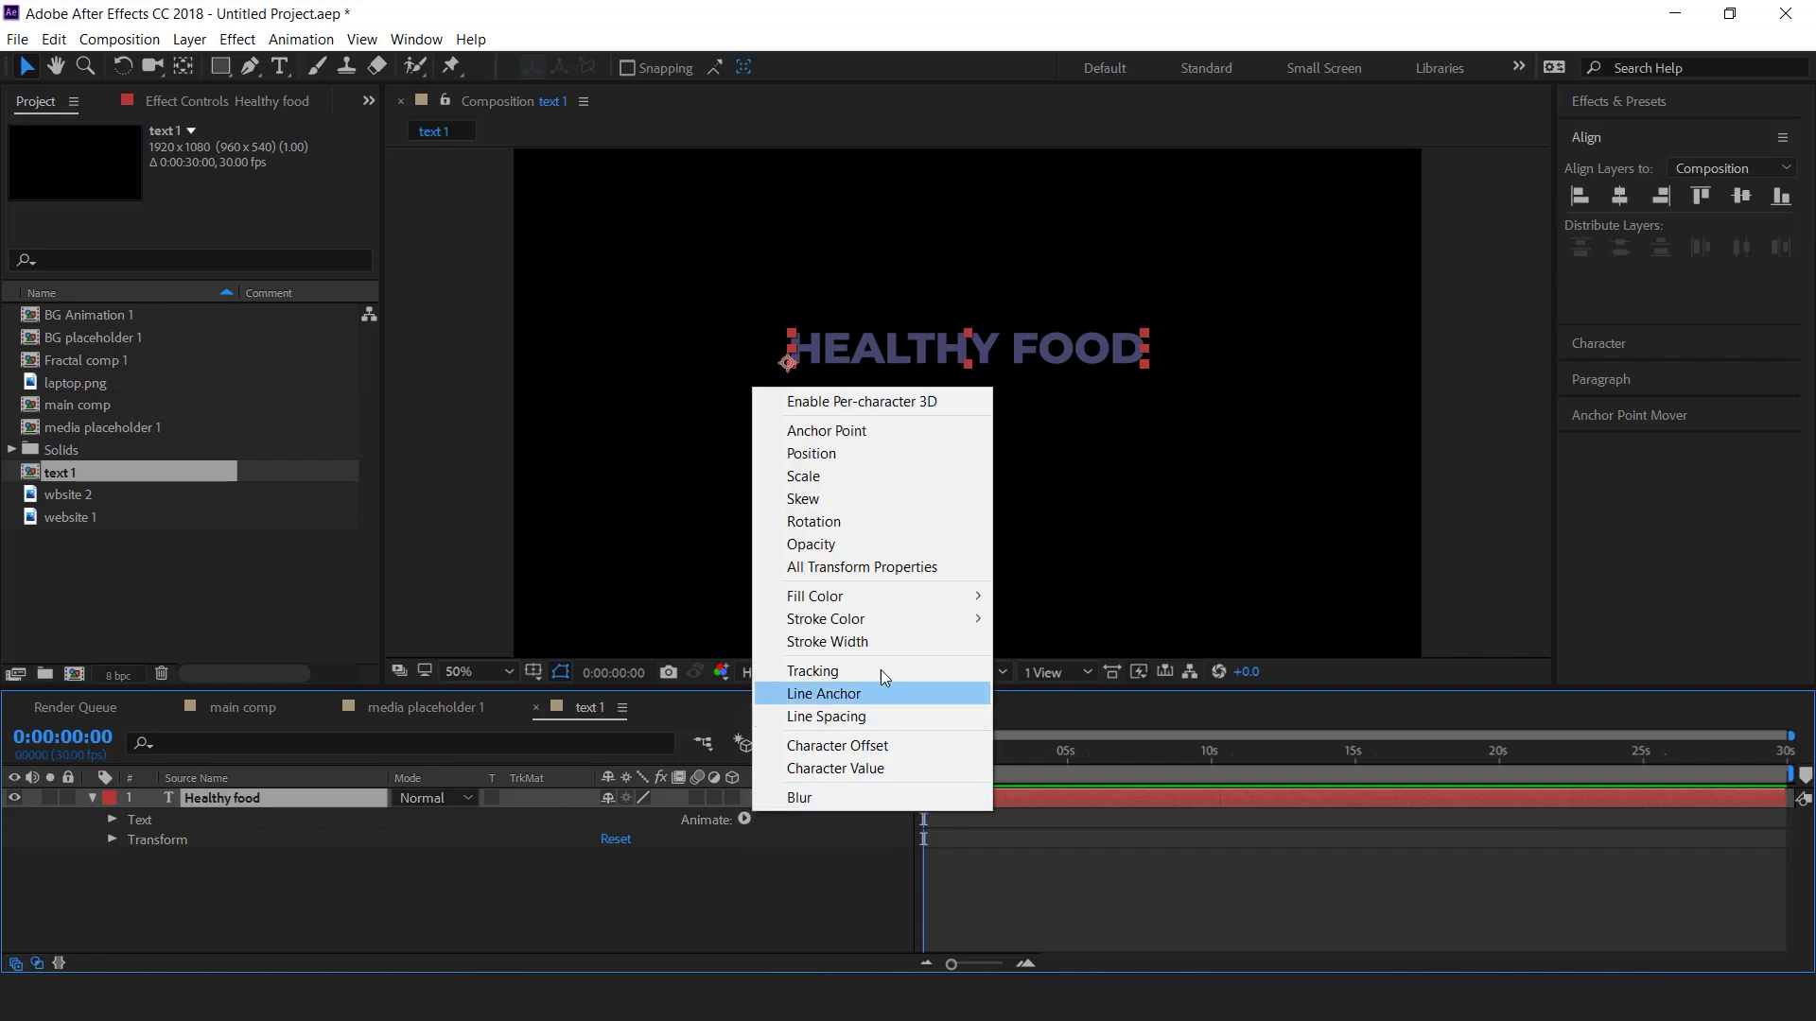
left_click(825, 455)
left_click(742, 820)
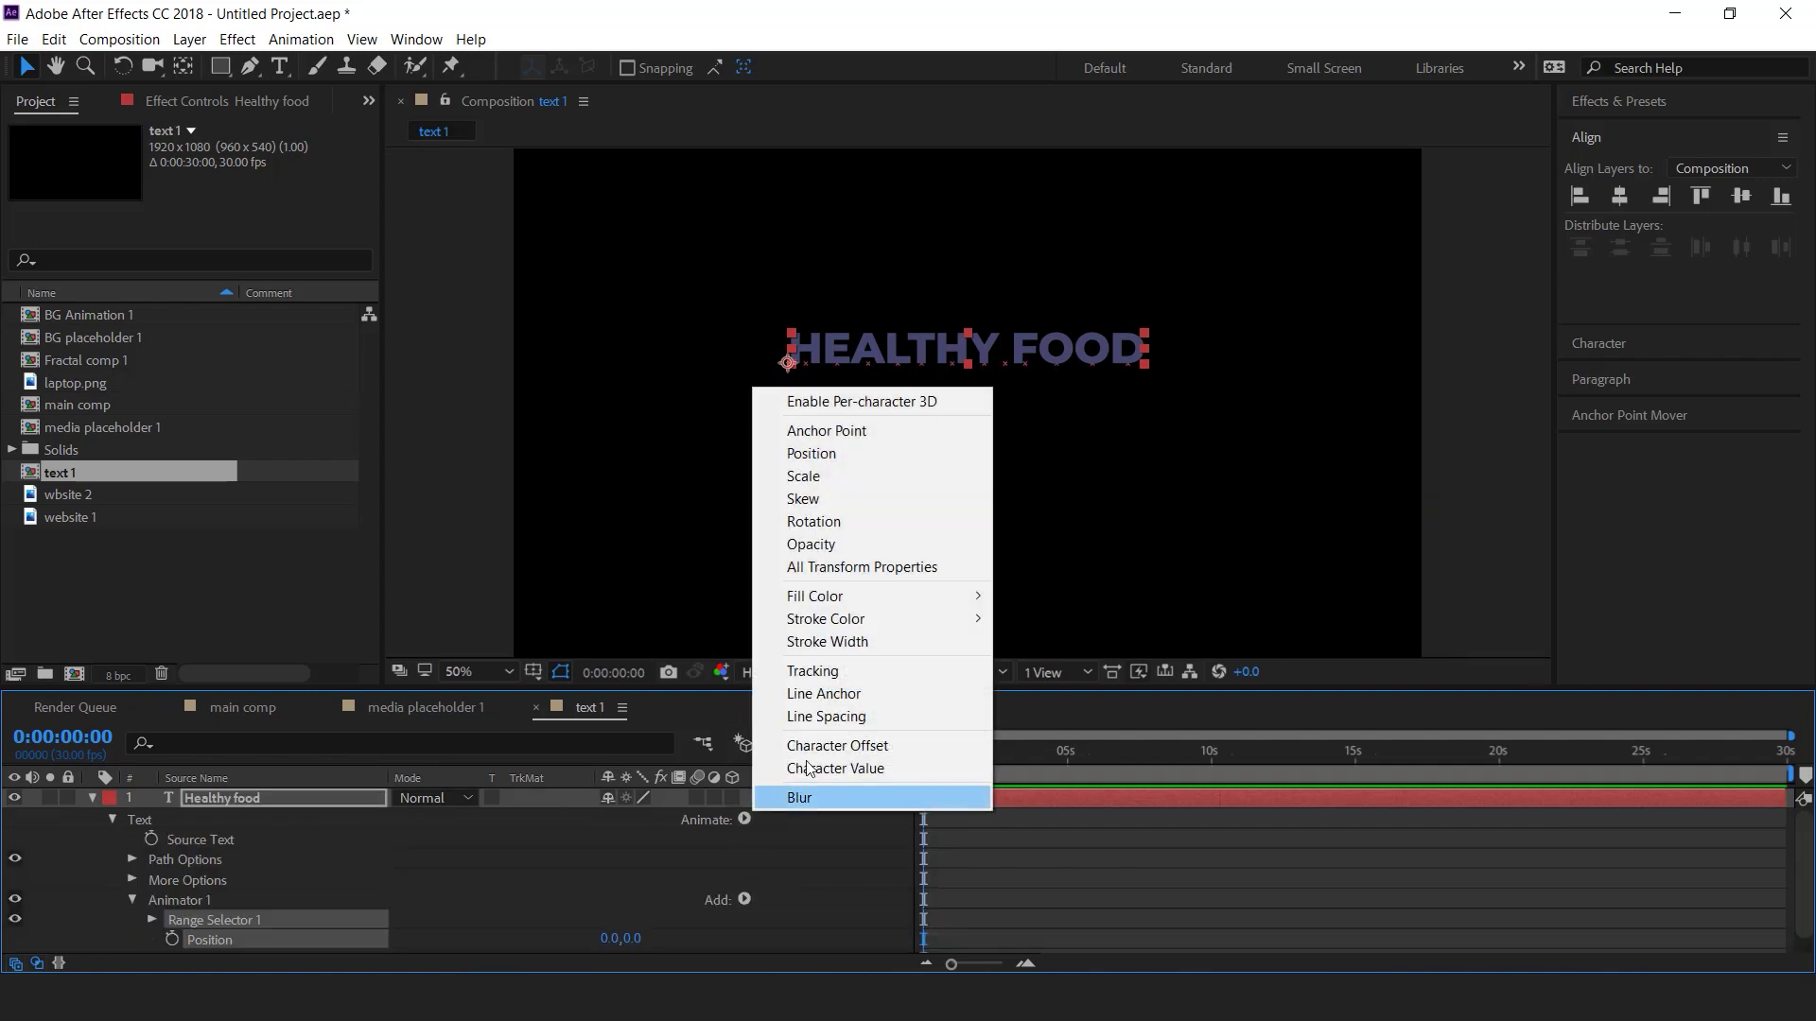
left_click(821, 544)
scroll(567, 903, "down", 1)
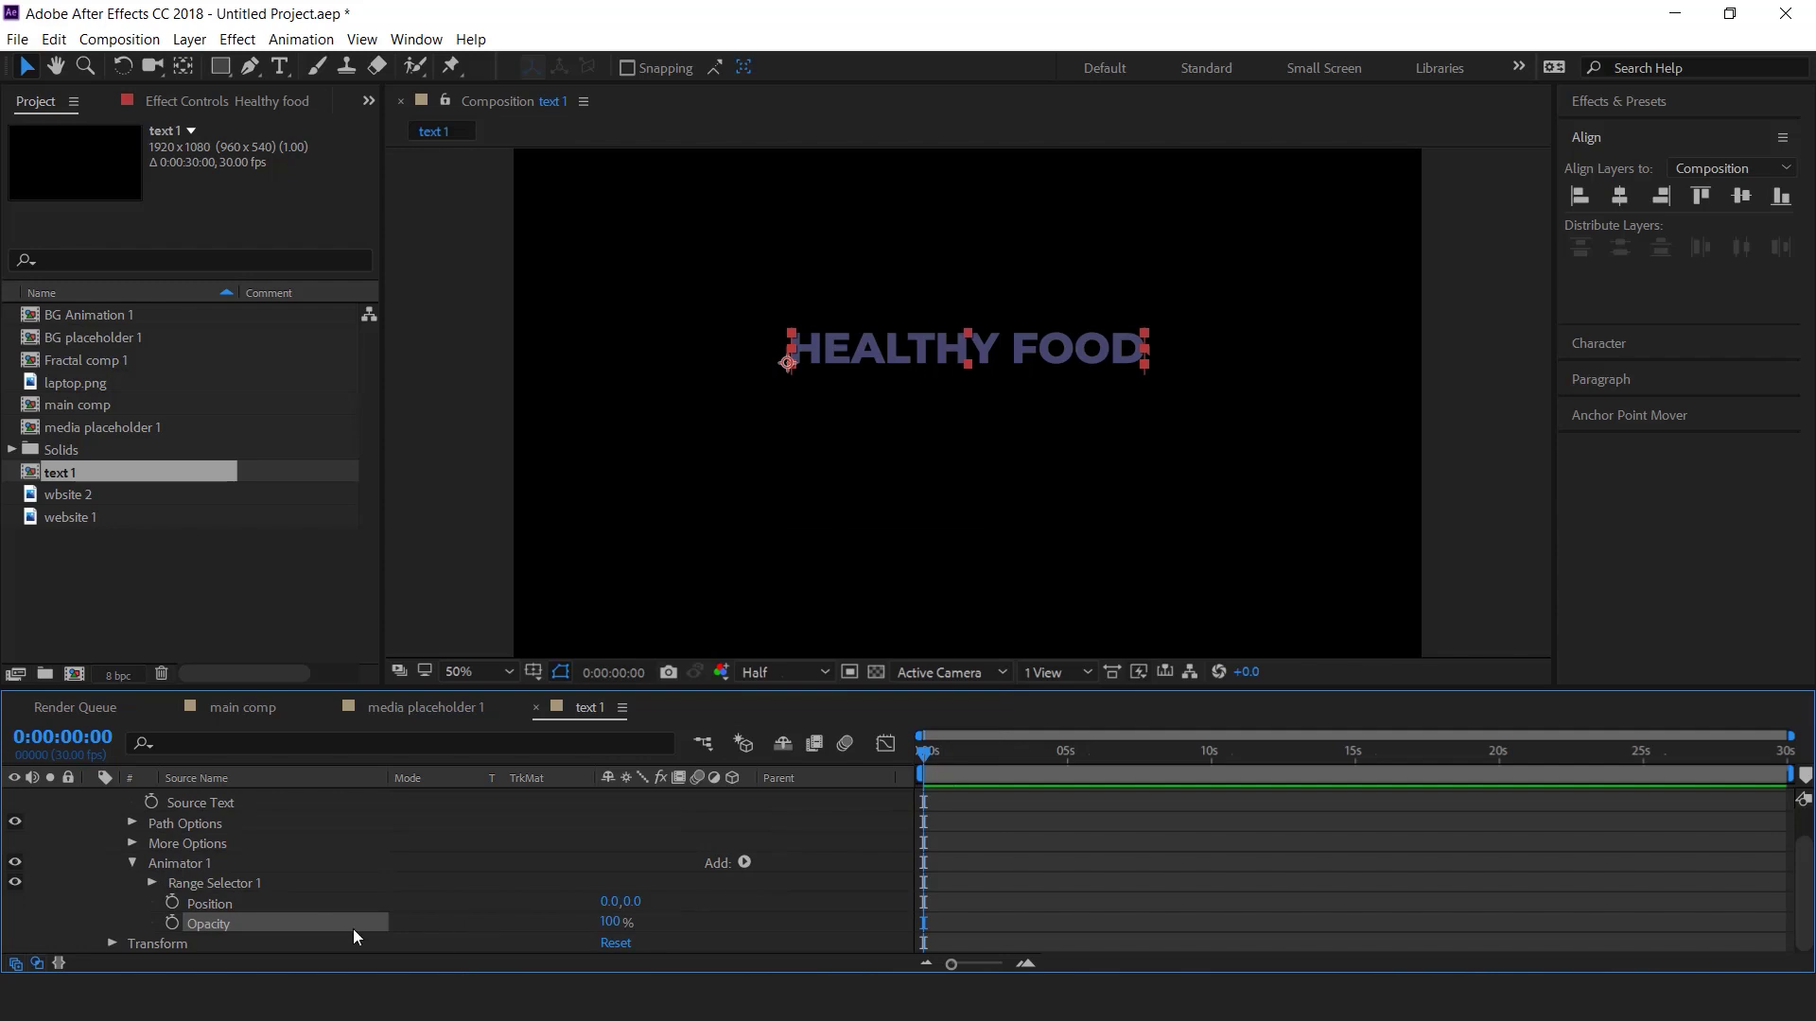
- Set the text animator's Position to 0.0, 200.0 and its Opacity to 0%
left_click(318, 902)
left_click_drag(636, 901, 835, 901)
left_click(641, 902)
type("200")
key("Return")
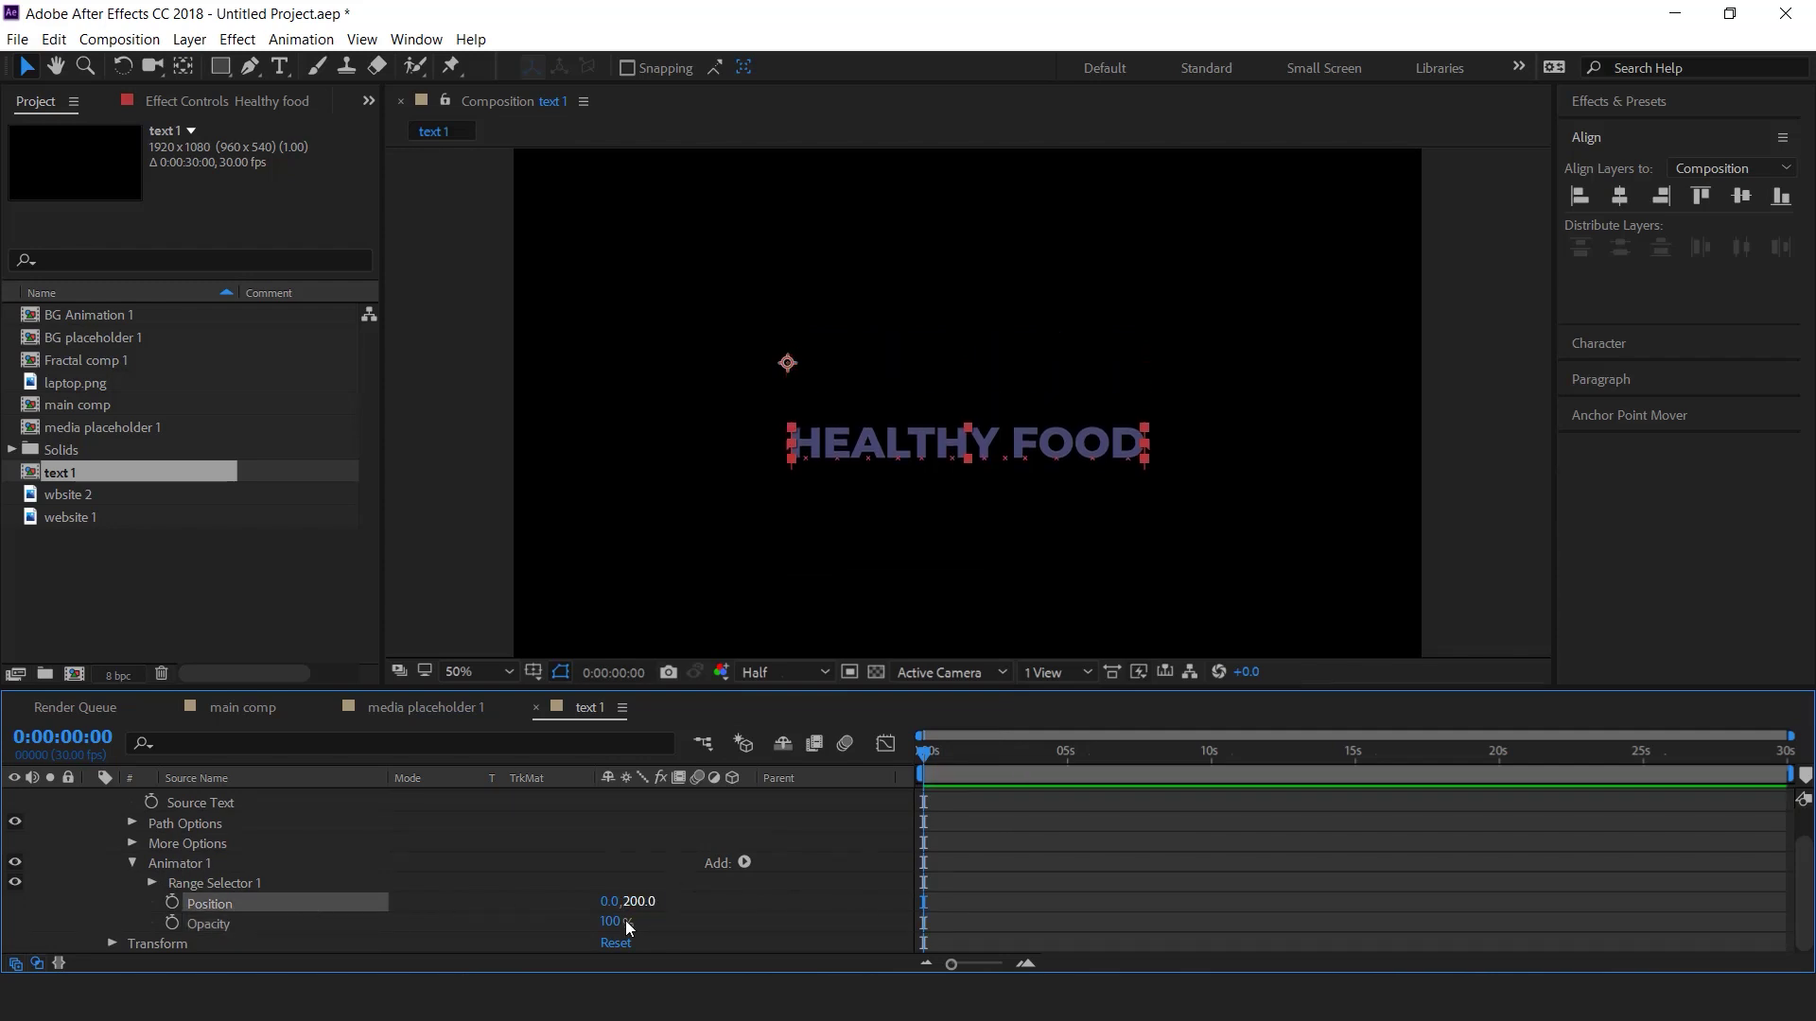
left_click(613, 922)
type("0")
key("Return")
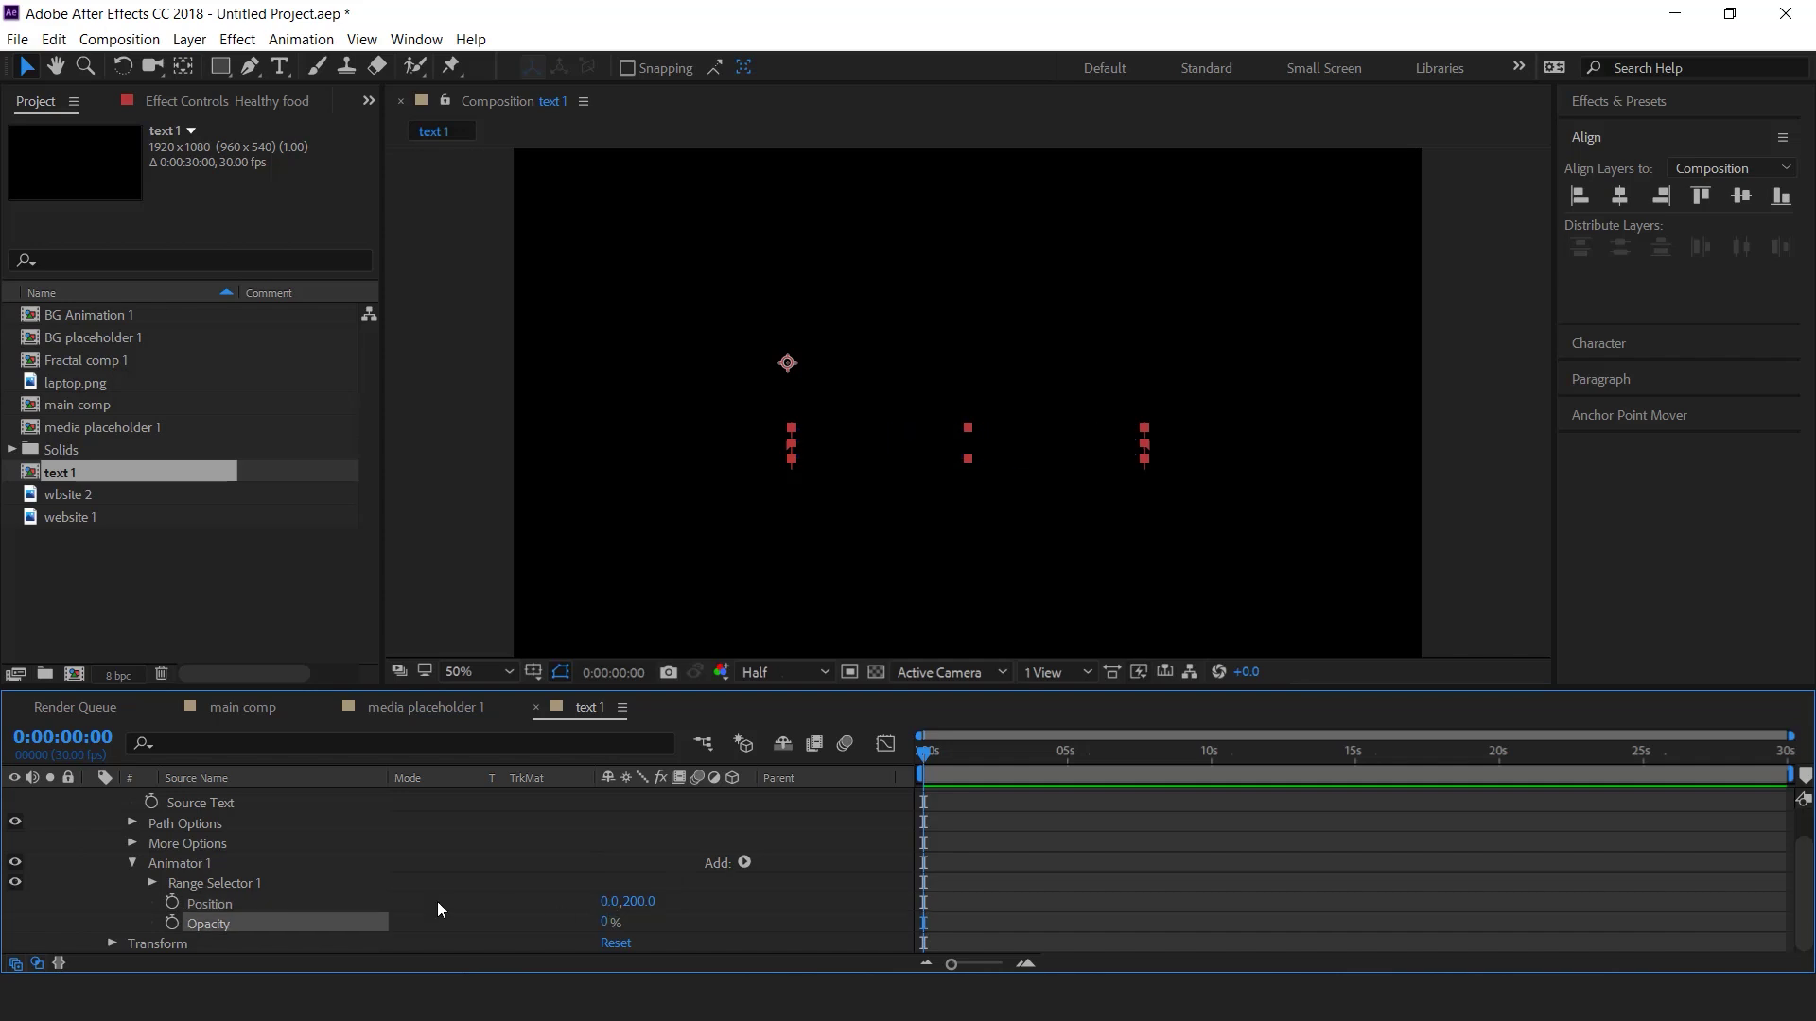
- Set the Shape of the title's Range Selector 1 to Ramp Up in its Advanced options
left_click(153, 882)
scroll(153, 882, "down", 2)
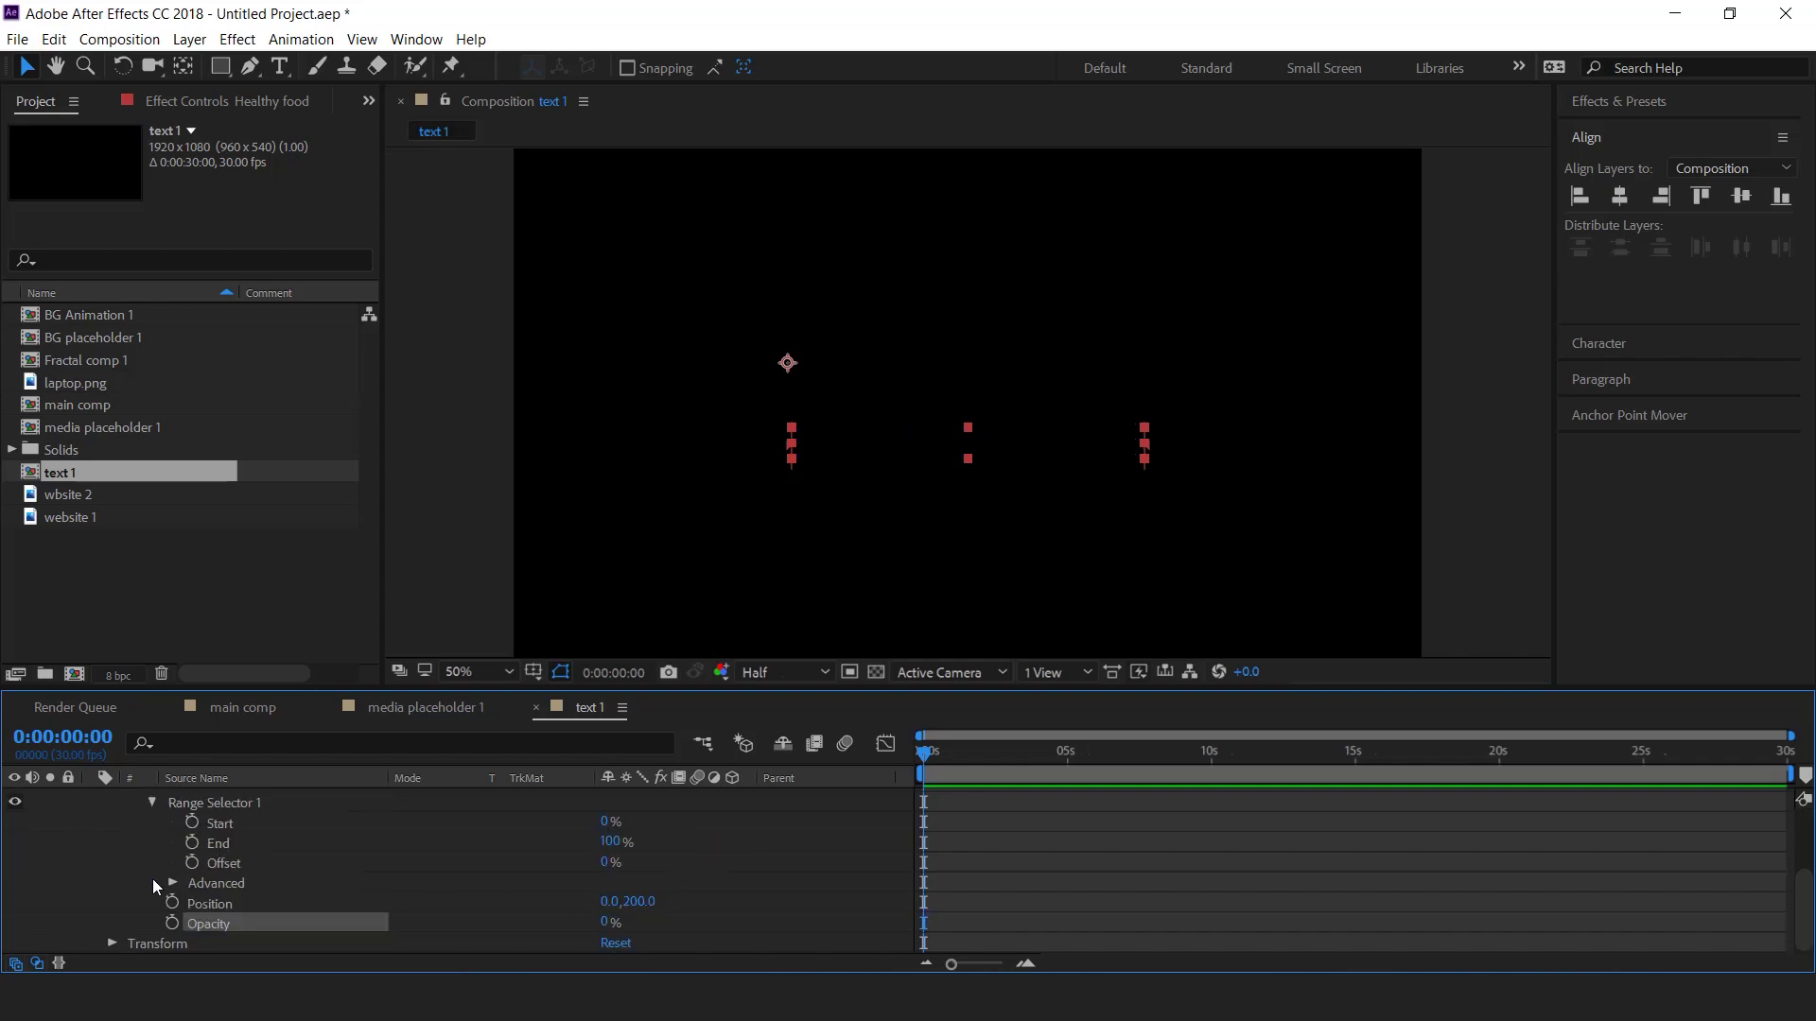
left_click(173, 882)
scroll(173, 884, "down", 3)
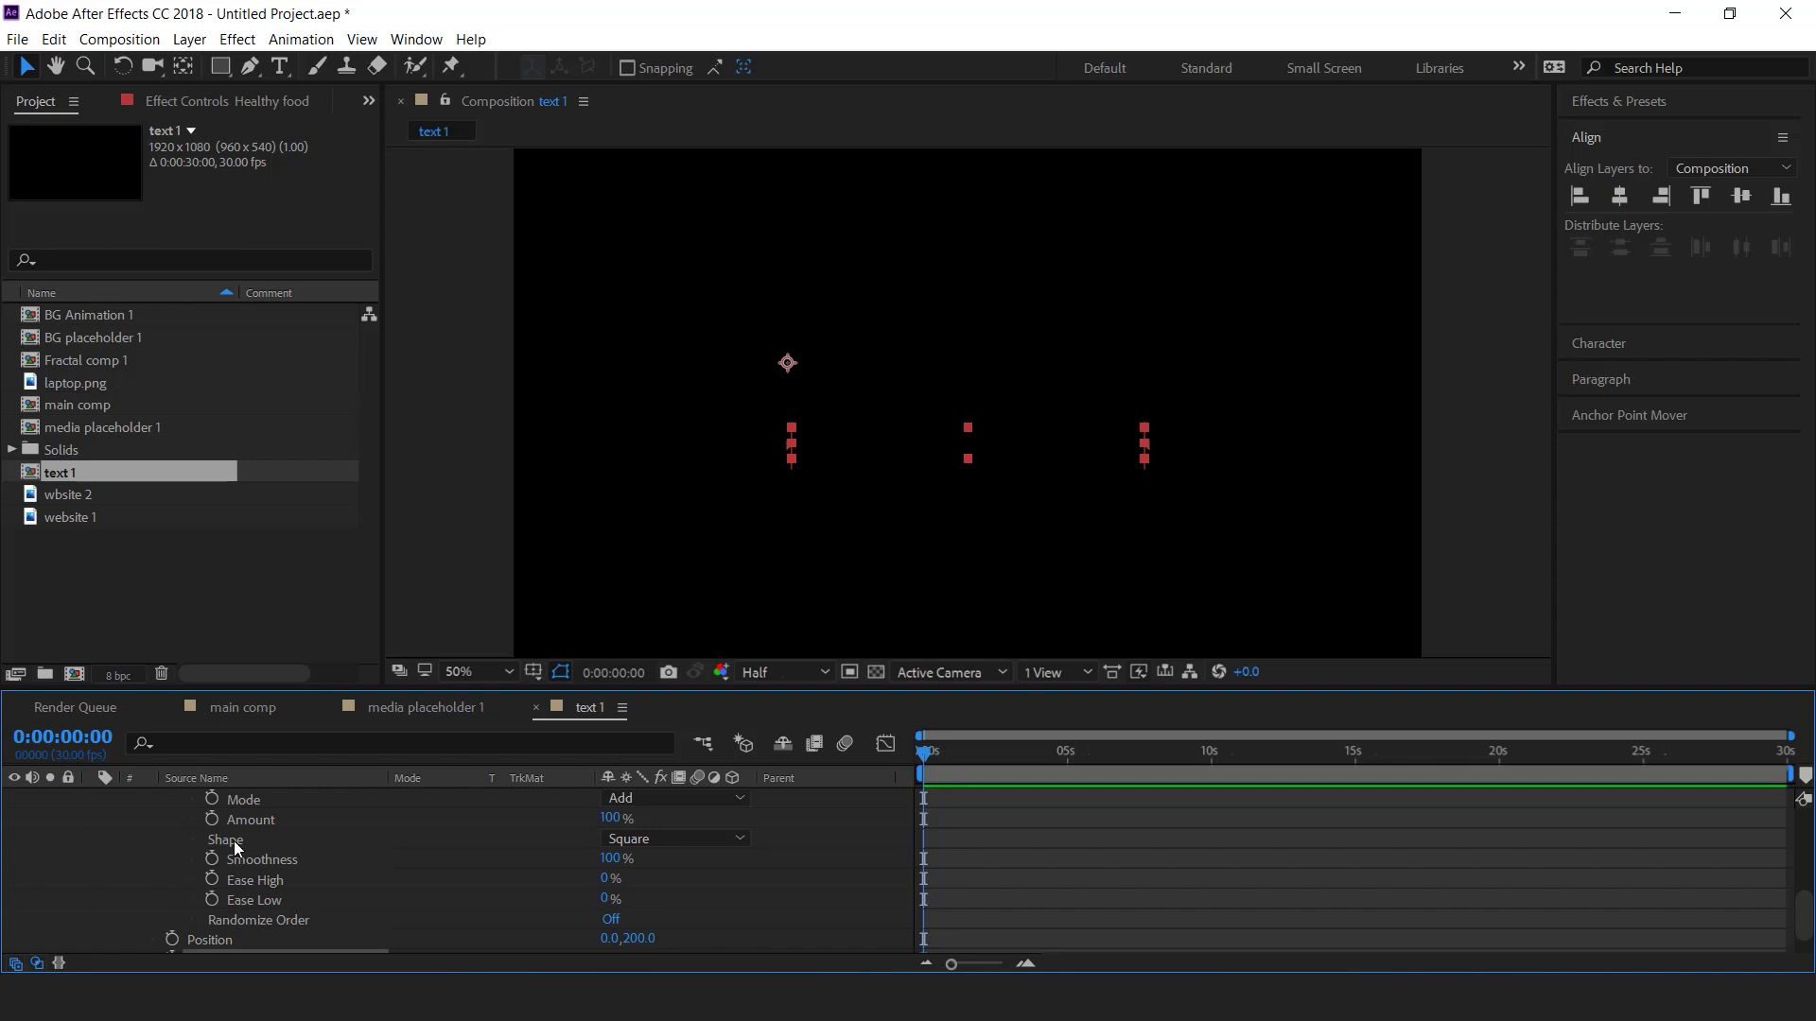
left_click(234, 841)
left_click(674, 839)
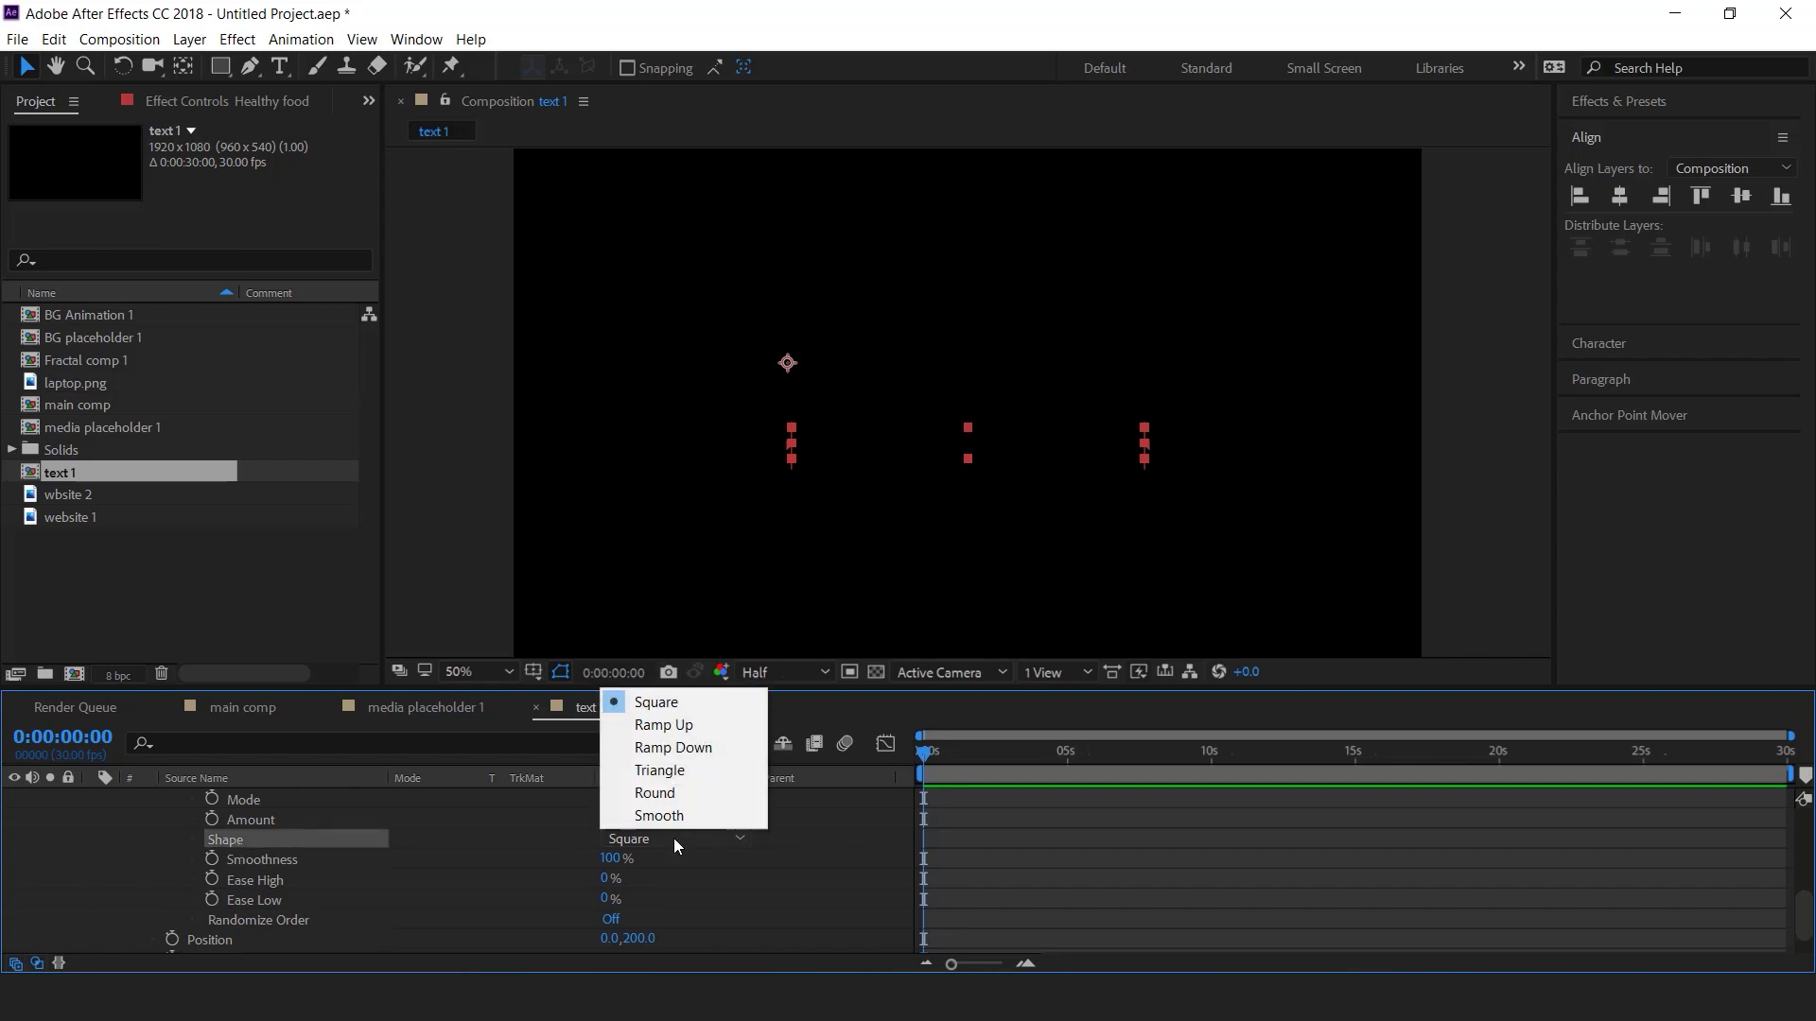
left_click(681, 725)
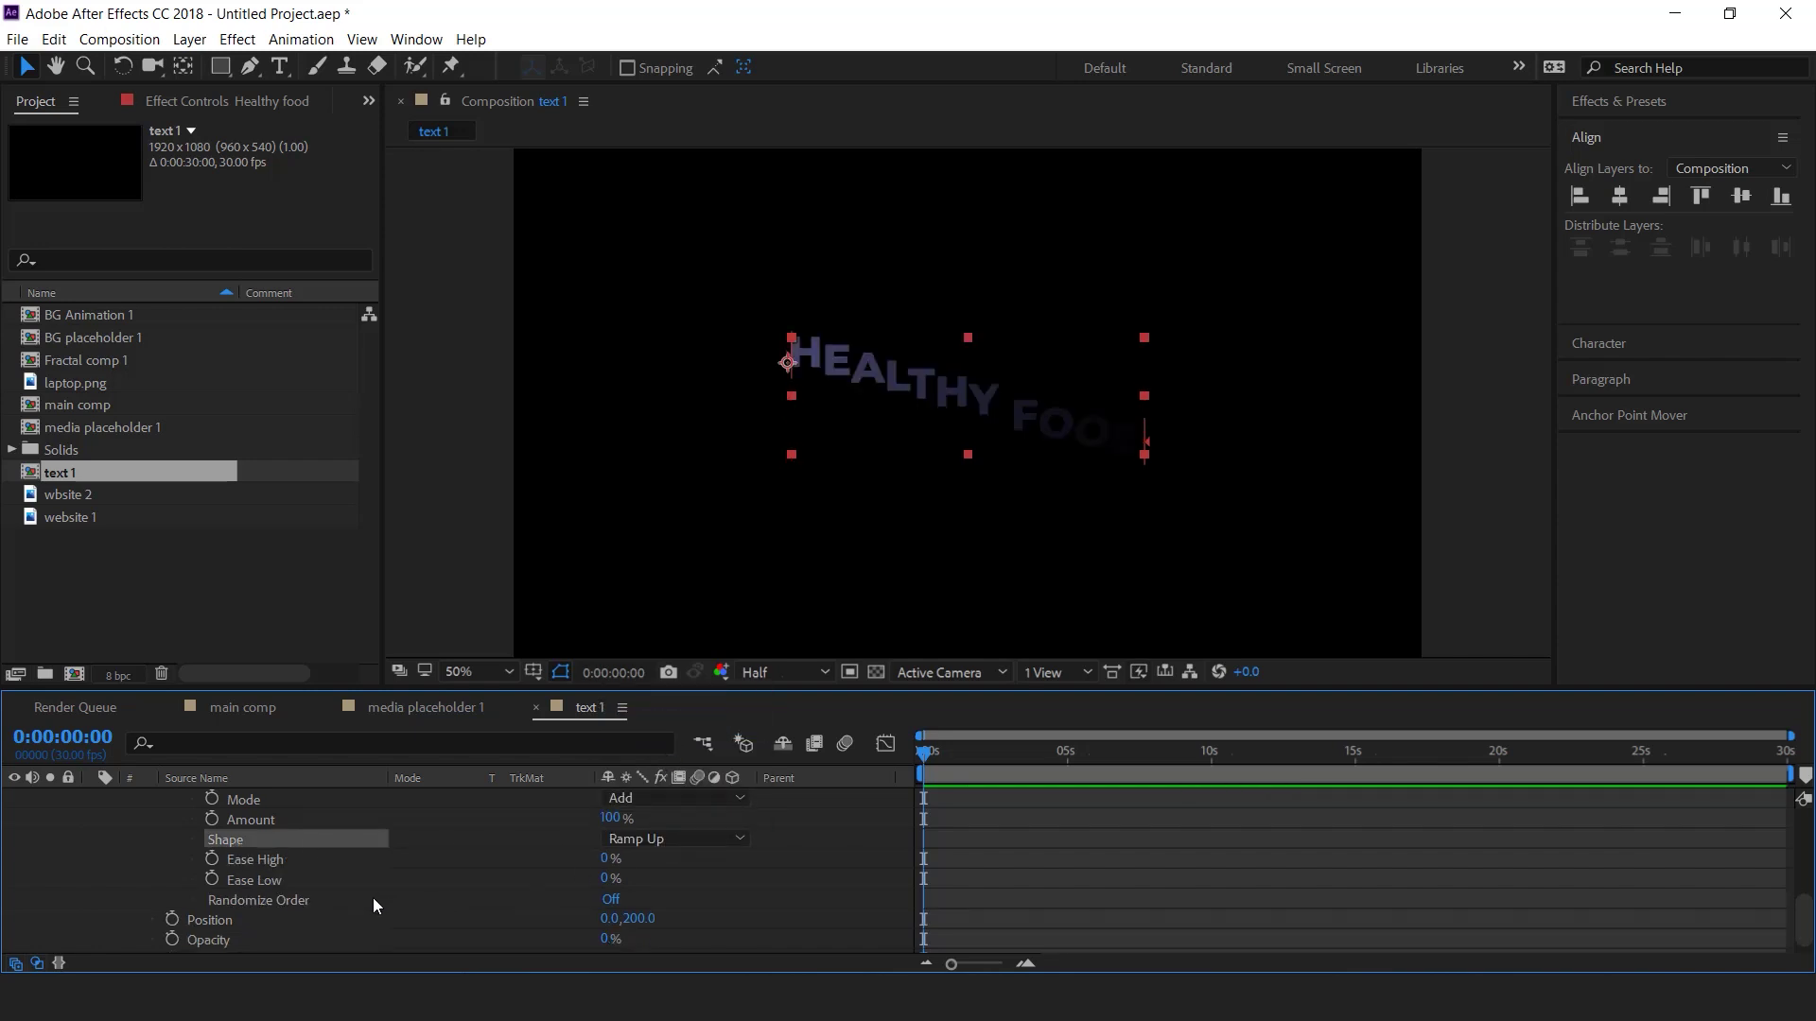
- Base the title's range selector on Words instead of individual characters
scroll(370, 903, "up", 3)
left_click(223, 844)
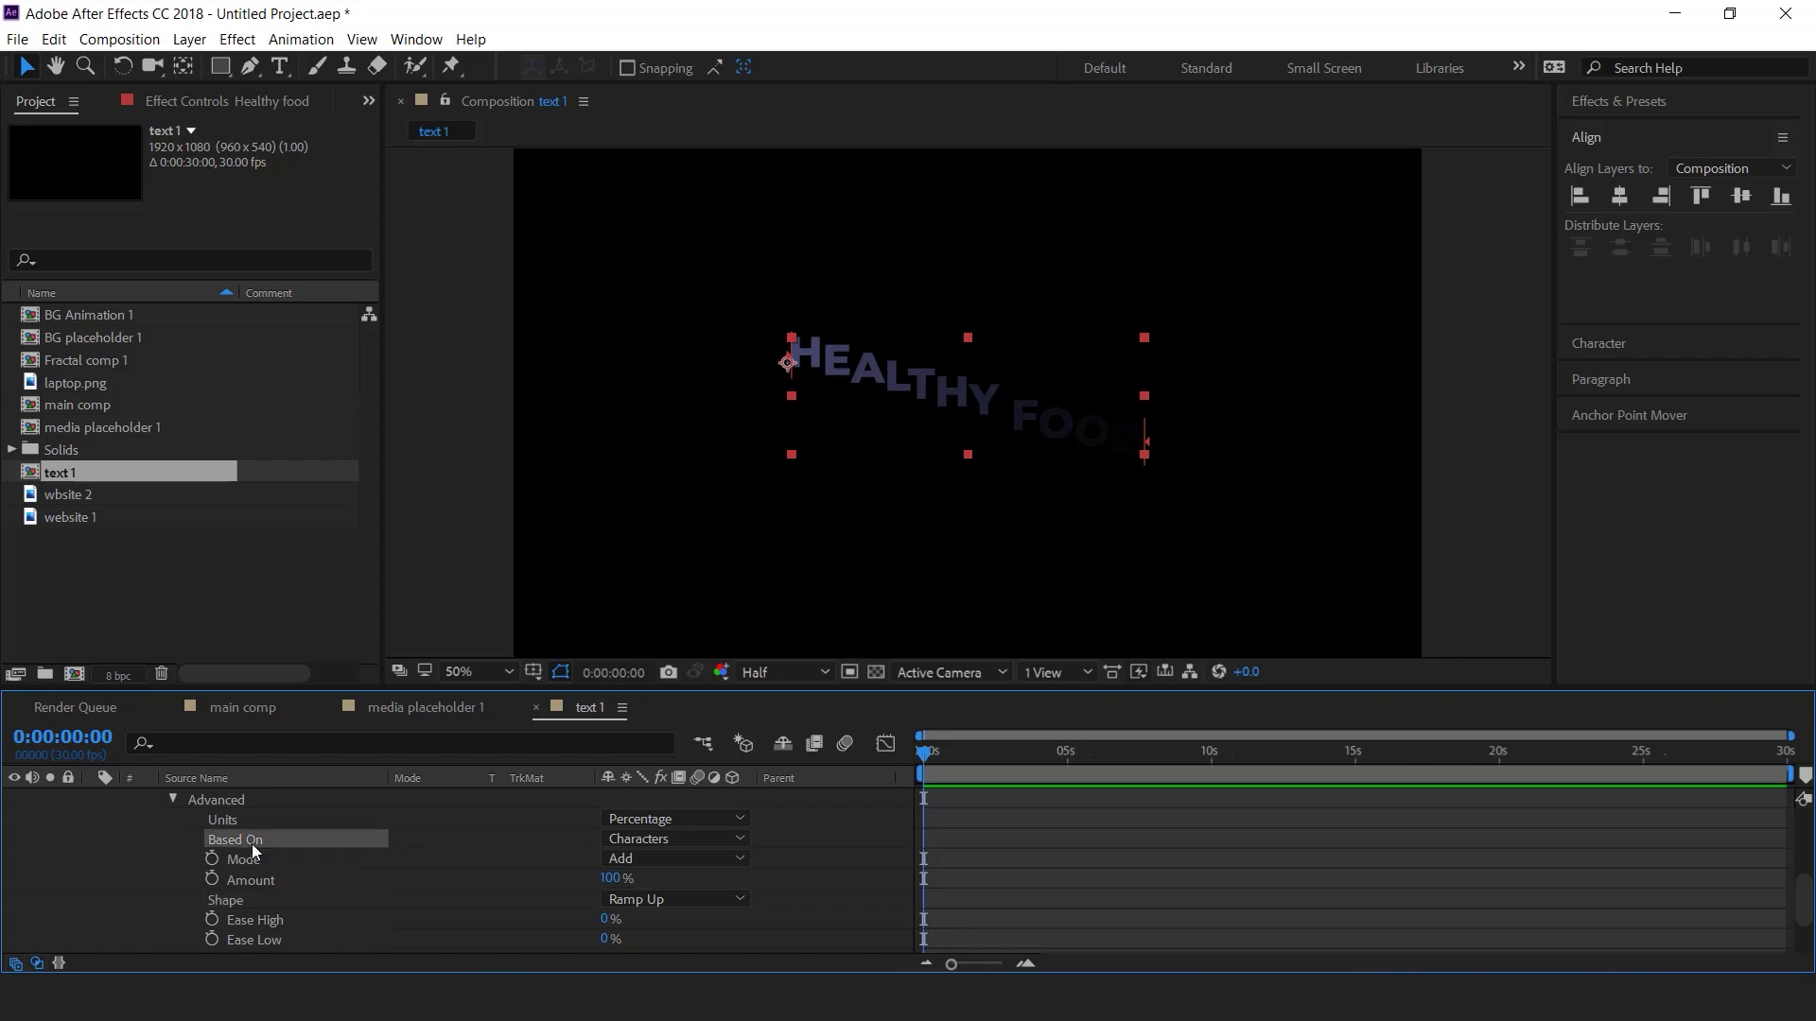
left_click(652, 841)
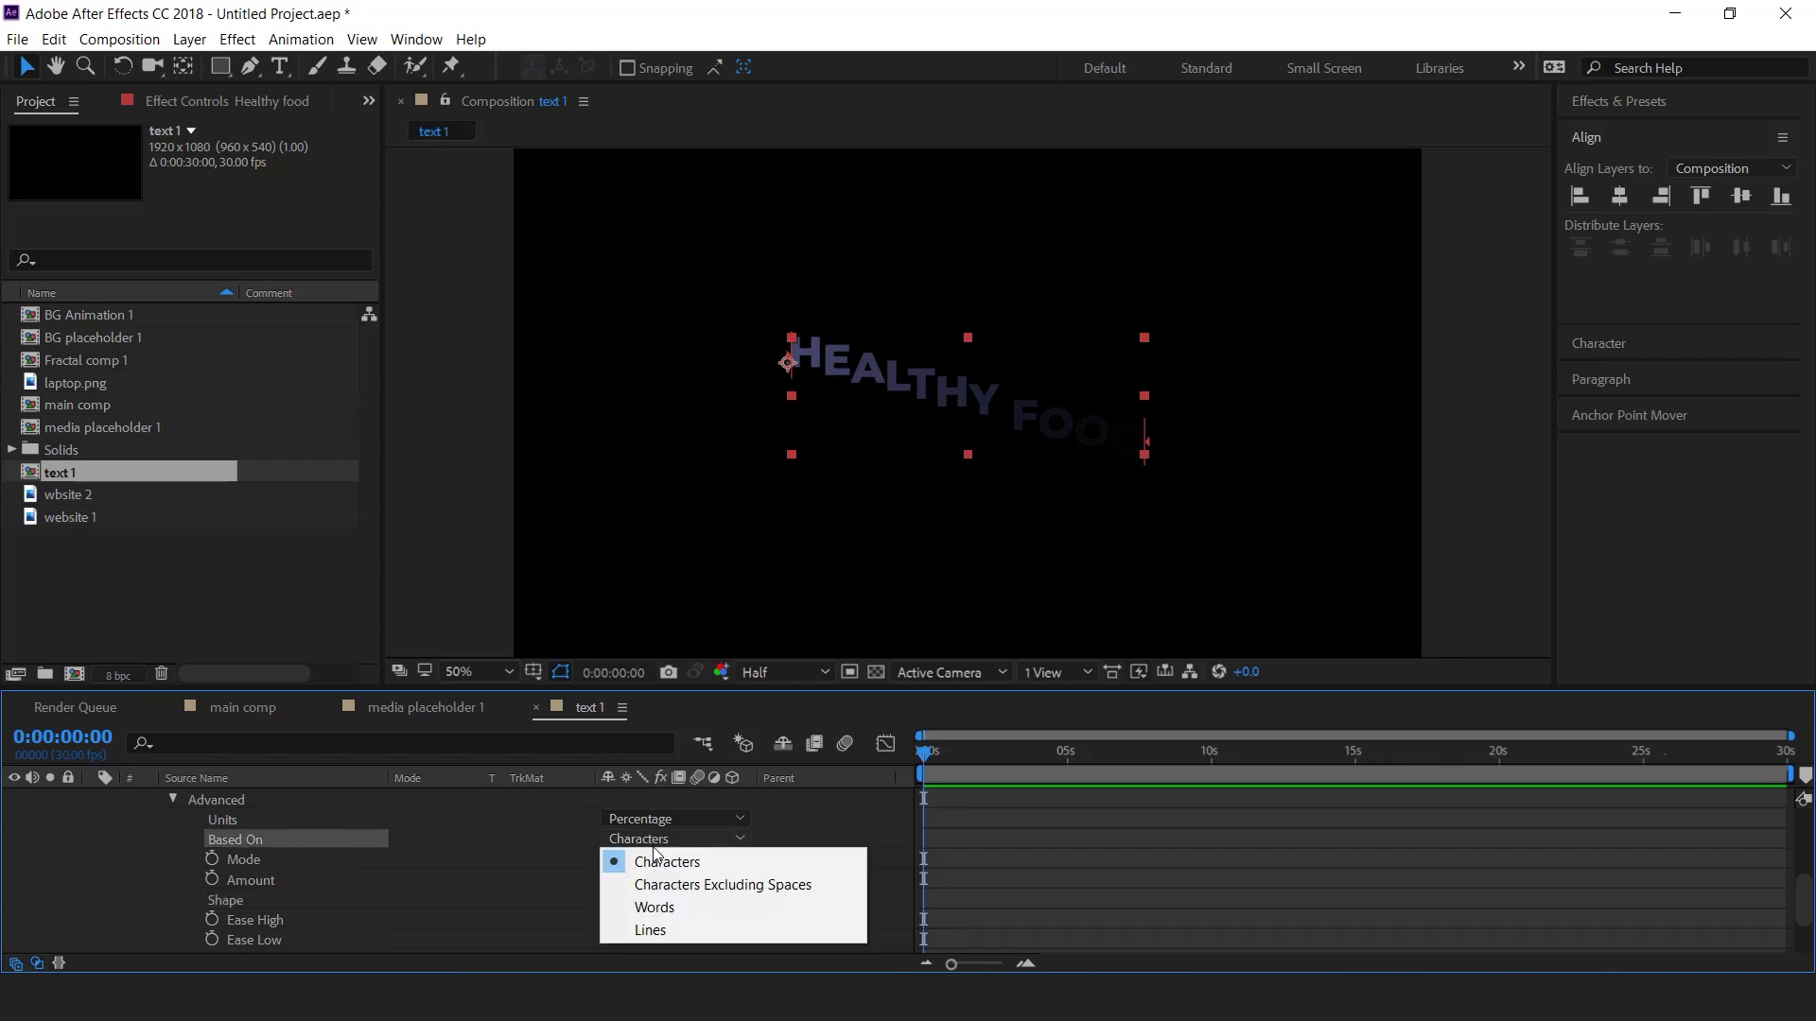
left_click(655, 908)
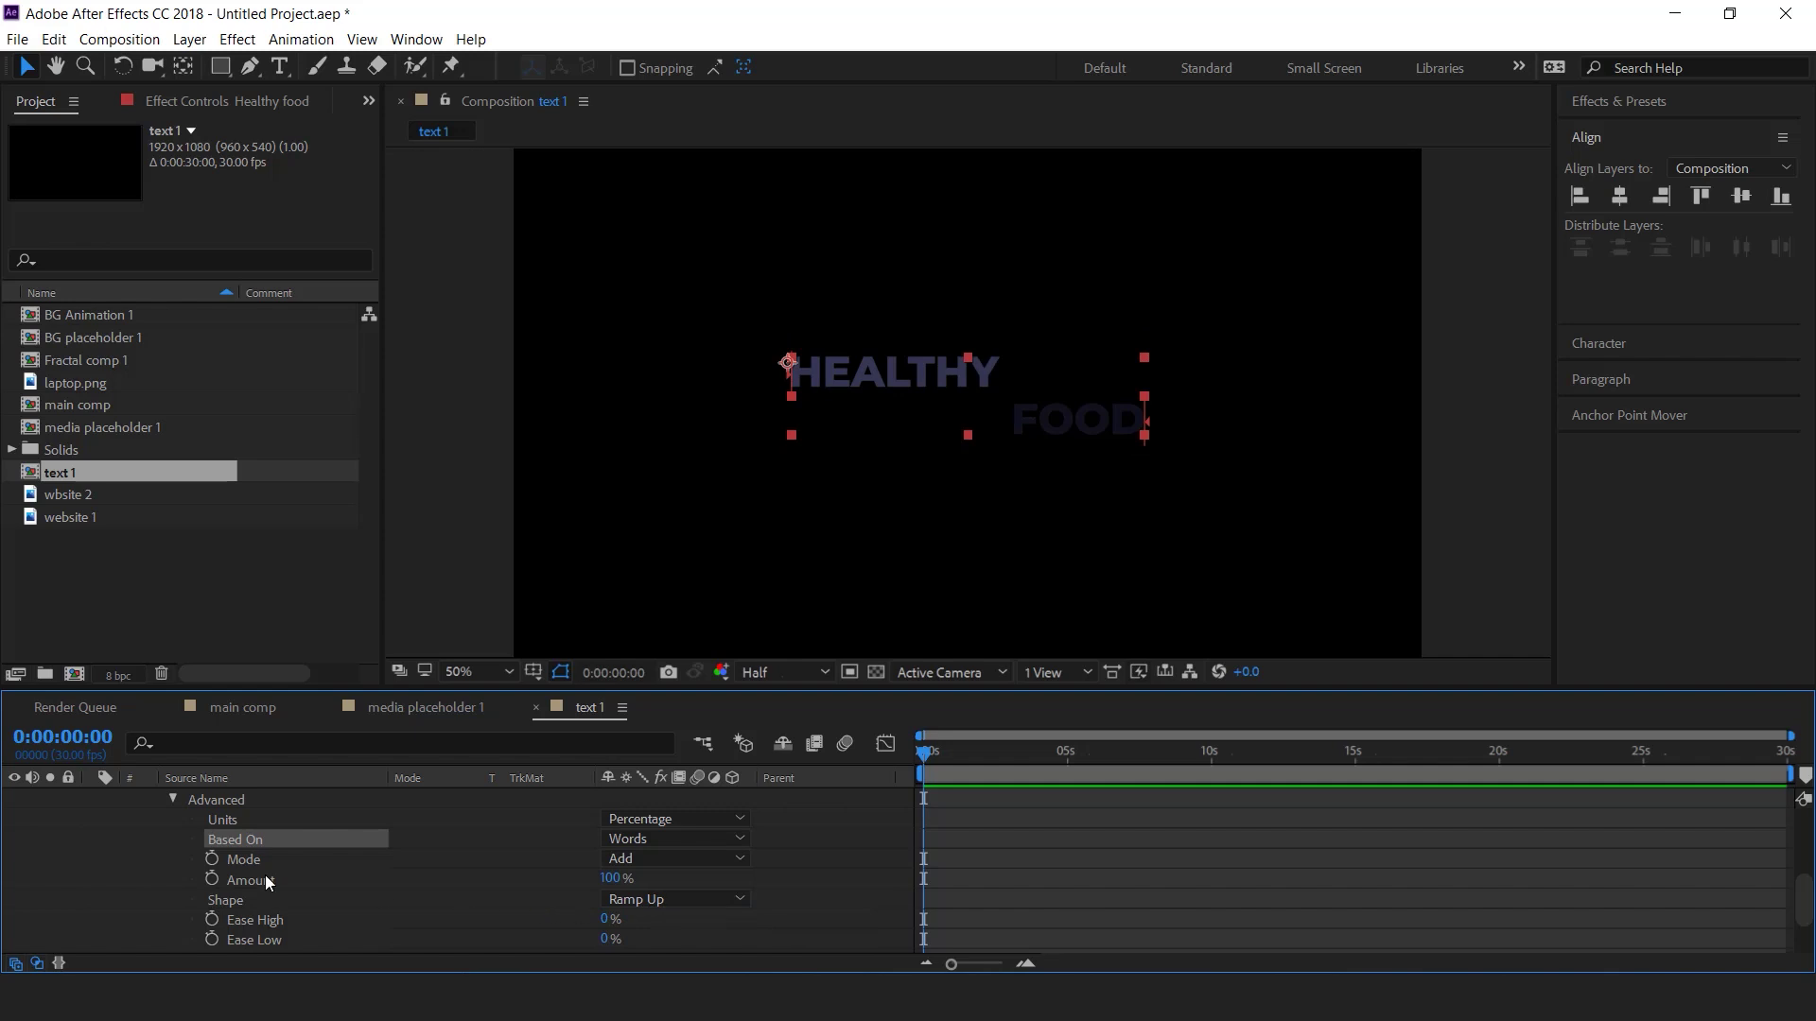
scroll(246, 877, "up", 1)
left_click(172, 859)
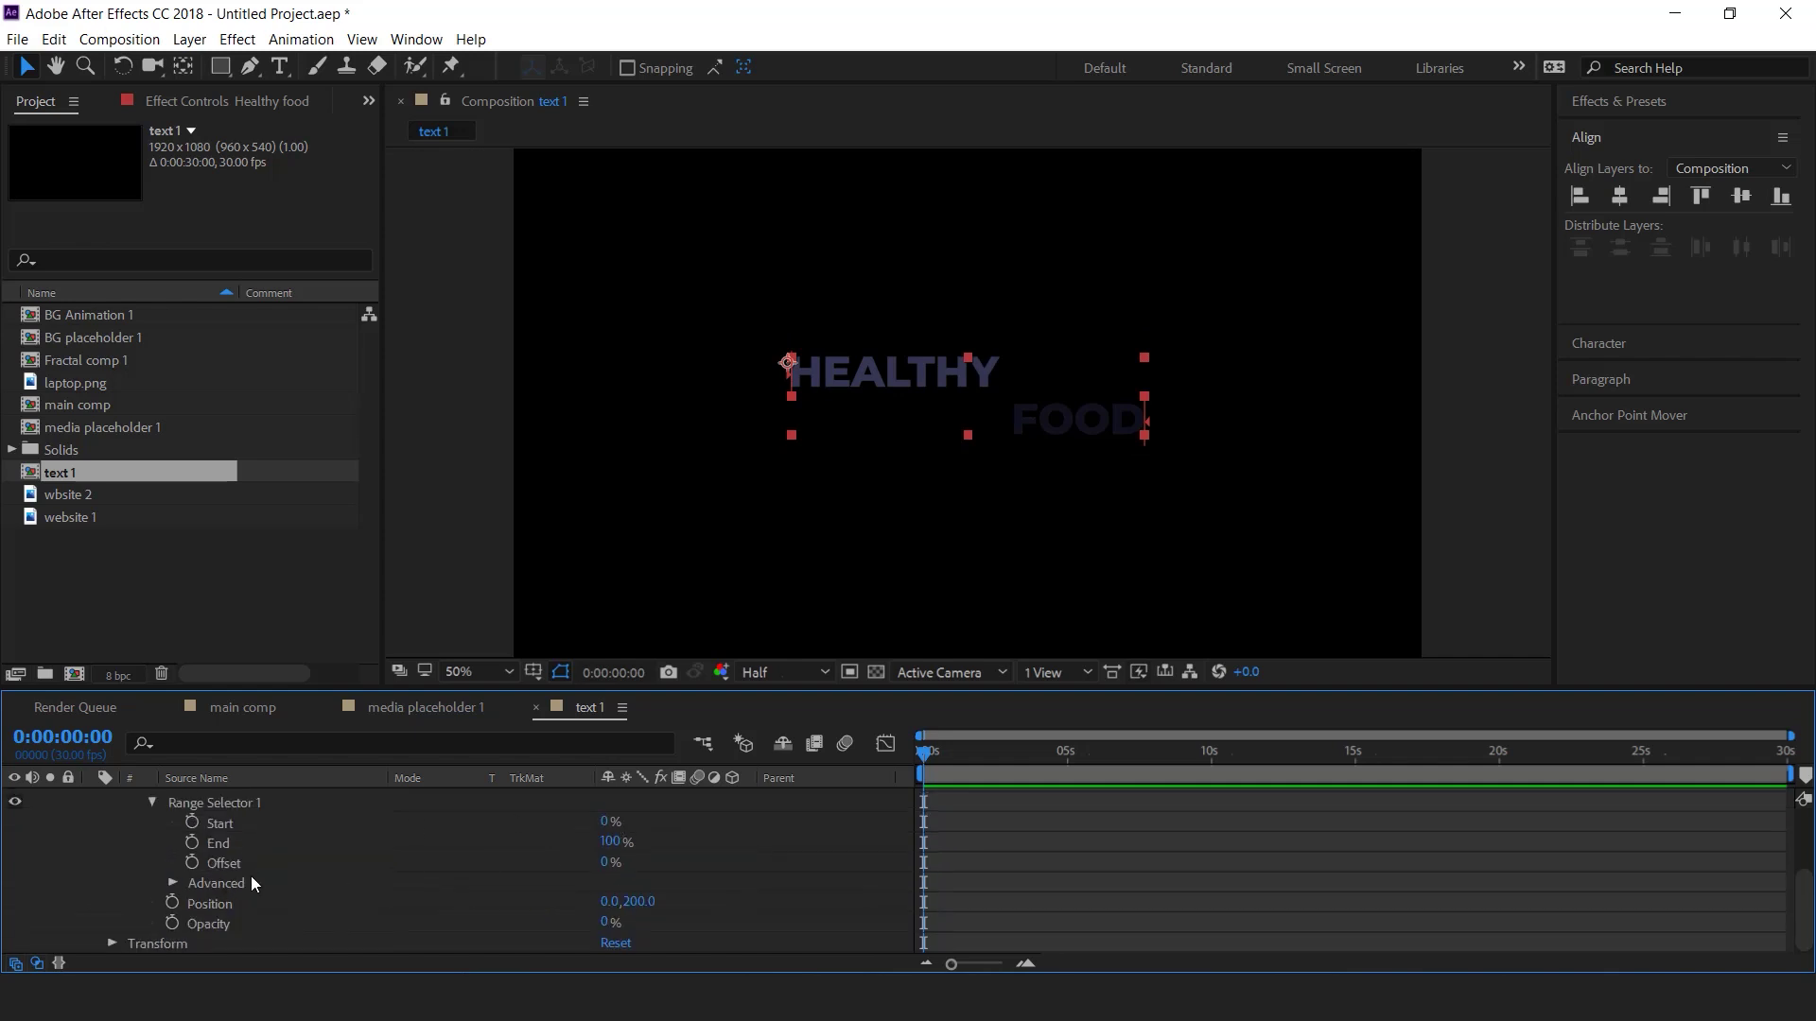
- Keyframe the title's range selector Offset from -100% at 0 seconds to 100% at about 1.5 seconds
left_click(230, 862)
left_click(191, 862)
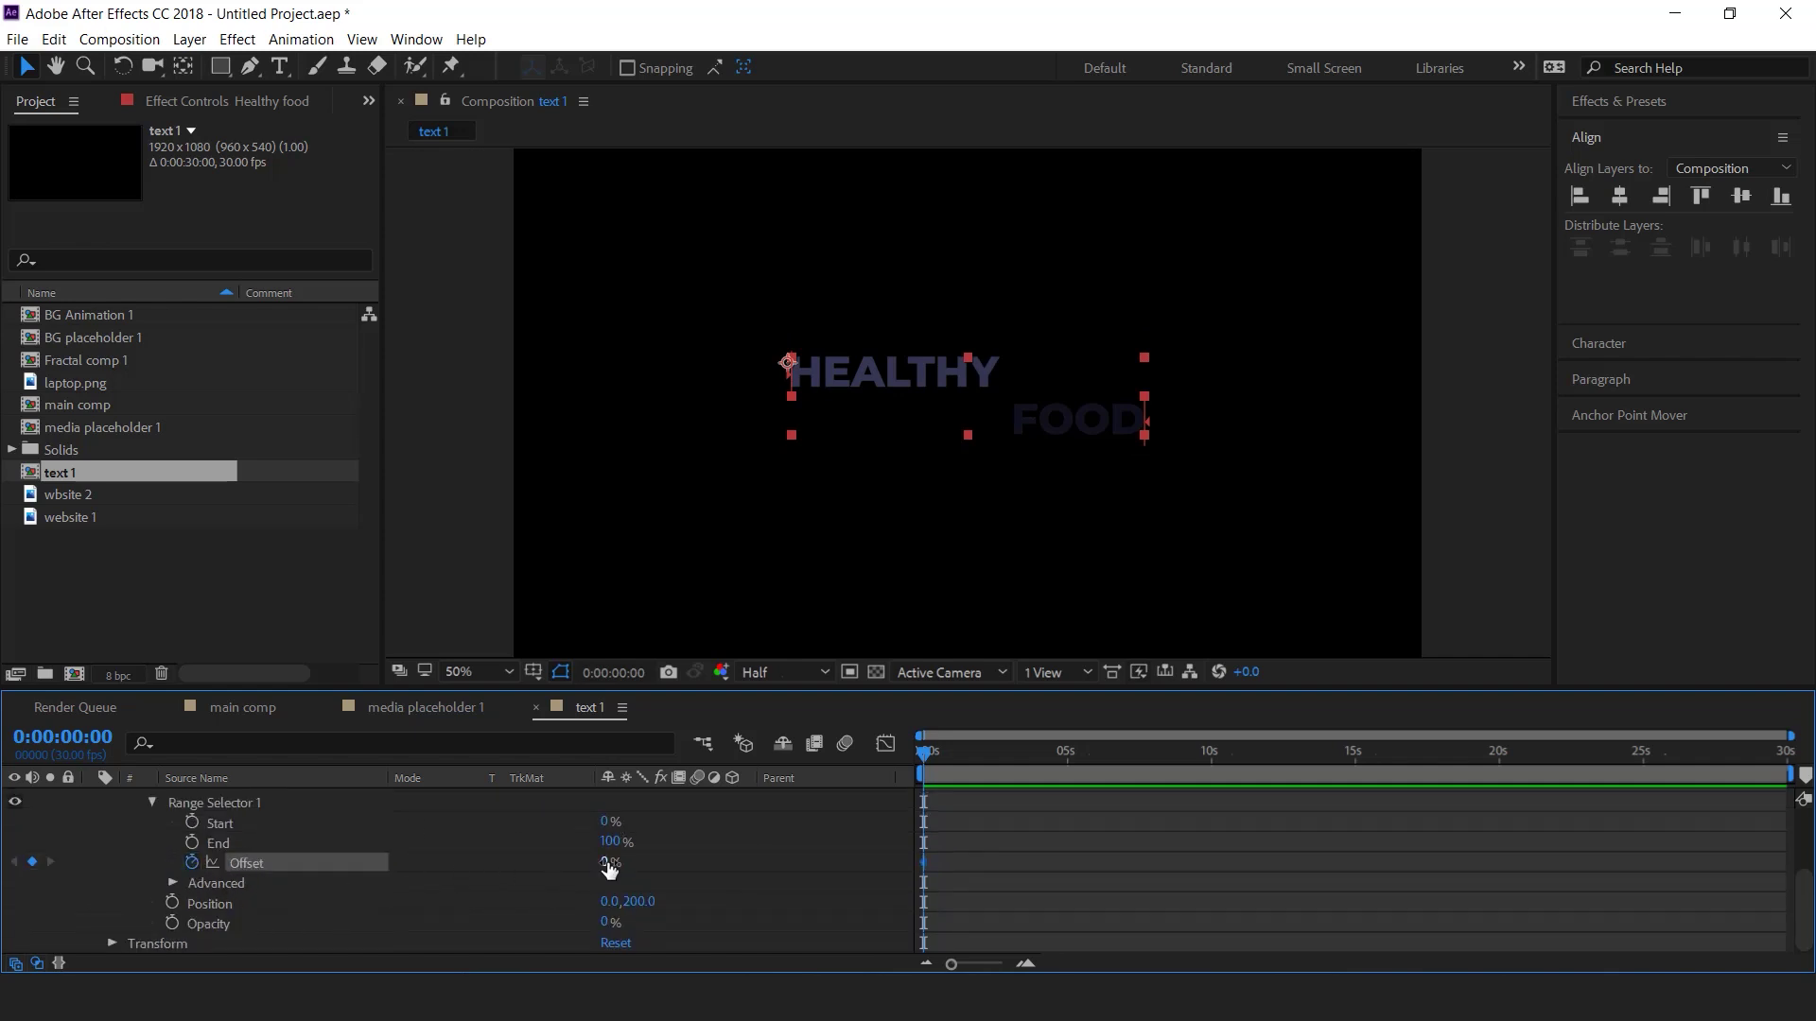
left_click_drag(574, 863, 296, 867)
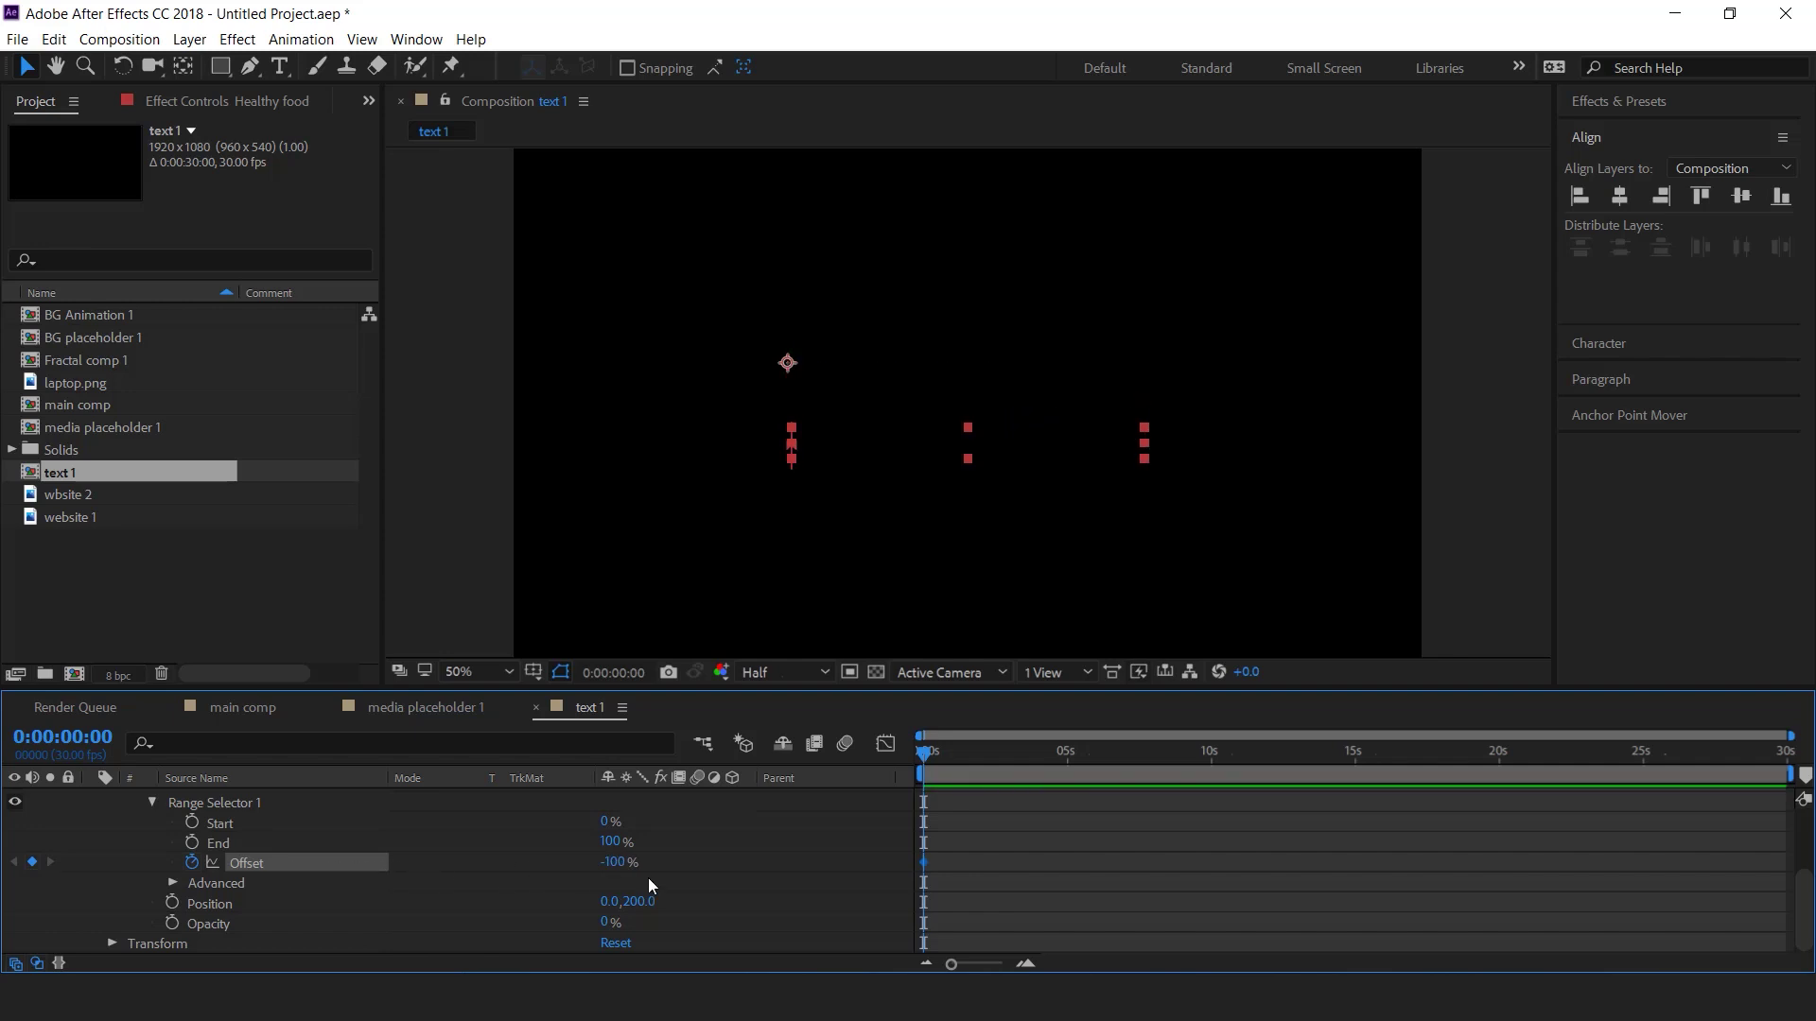
double_click(1022, 965)
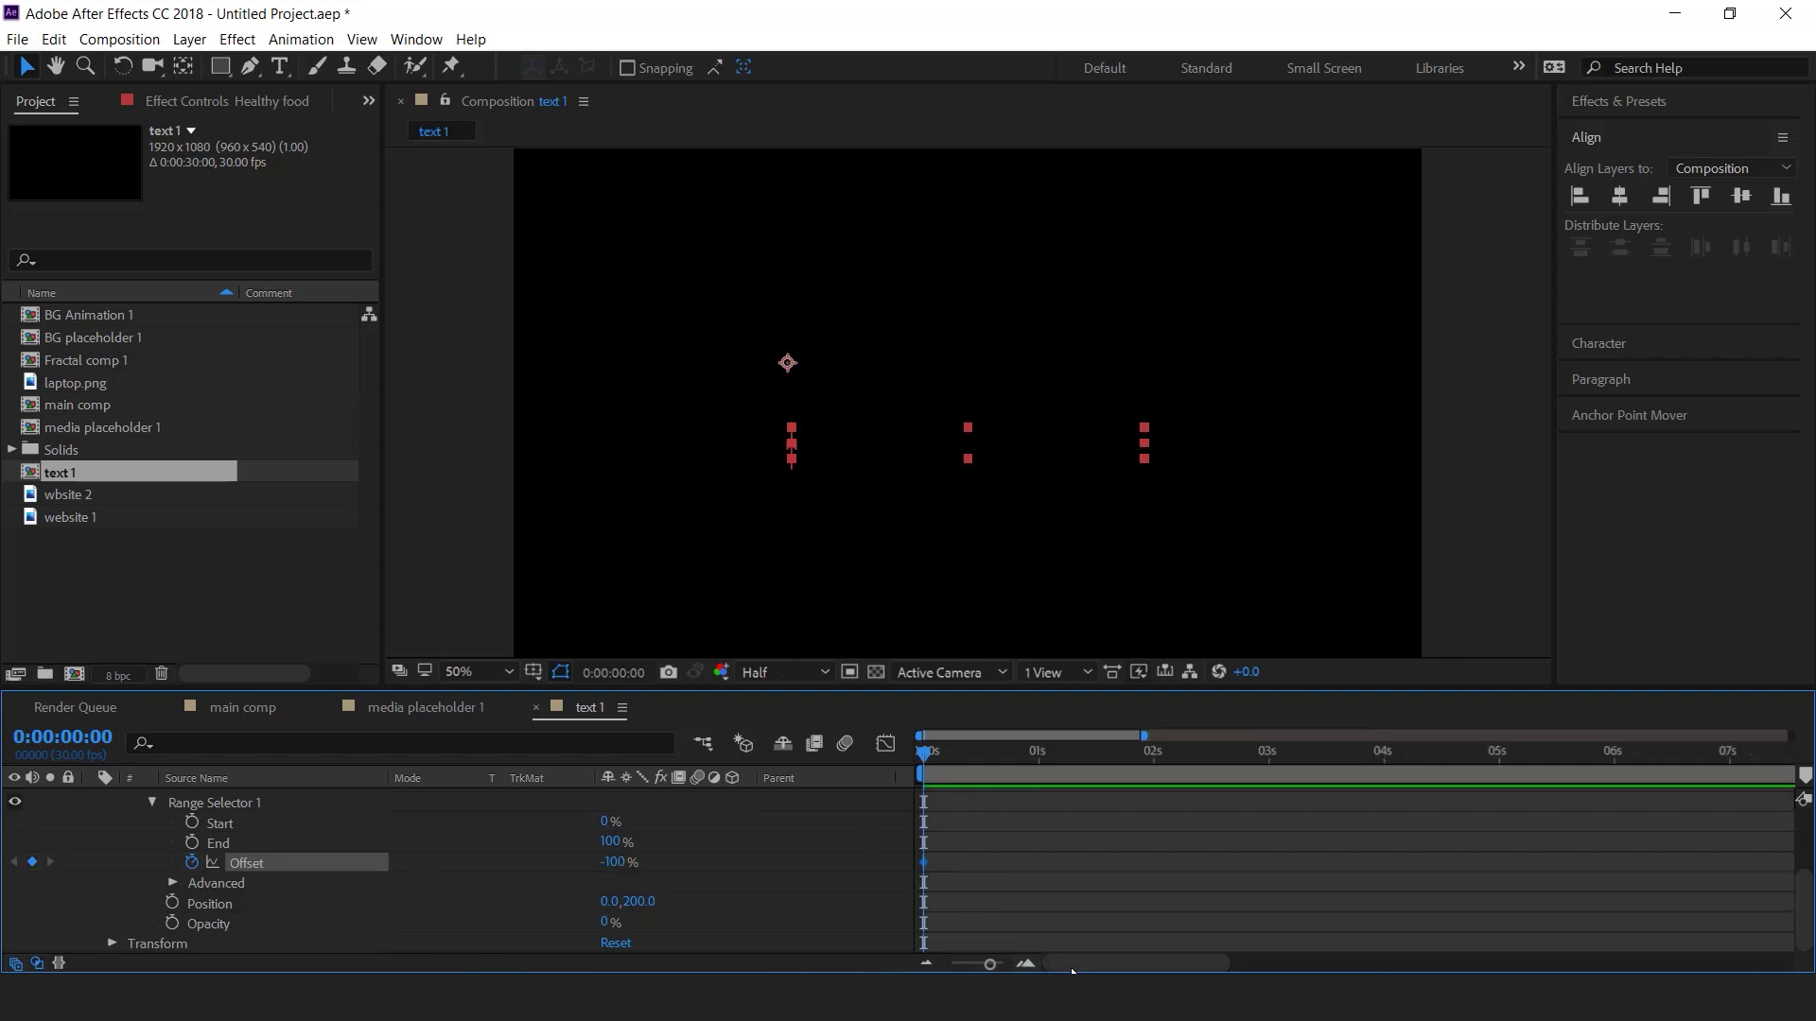
left_click_drag(930, 760, 1100, 768)
left_click_drag(606, 869, 905, 861)
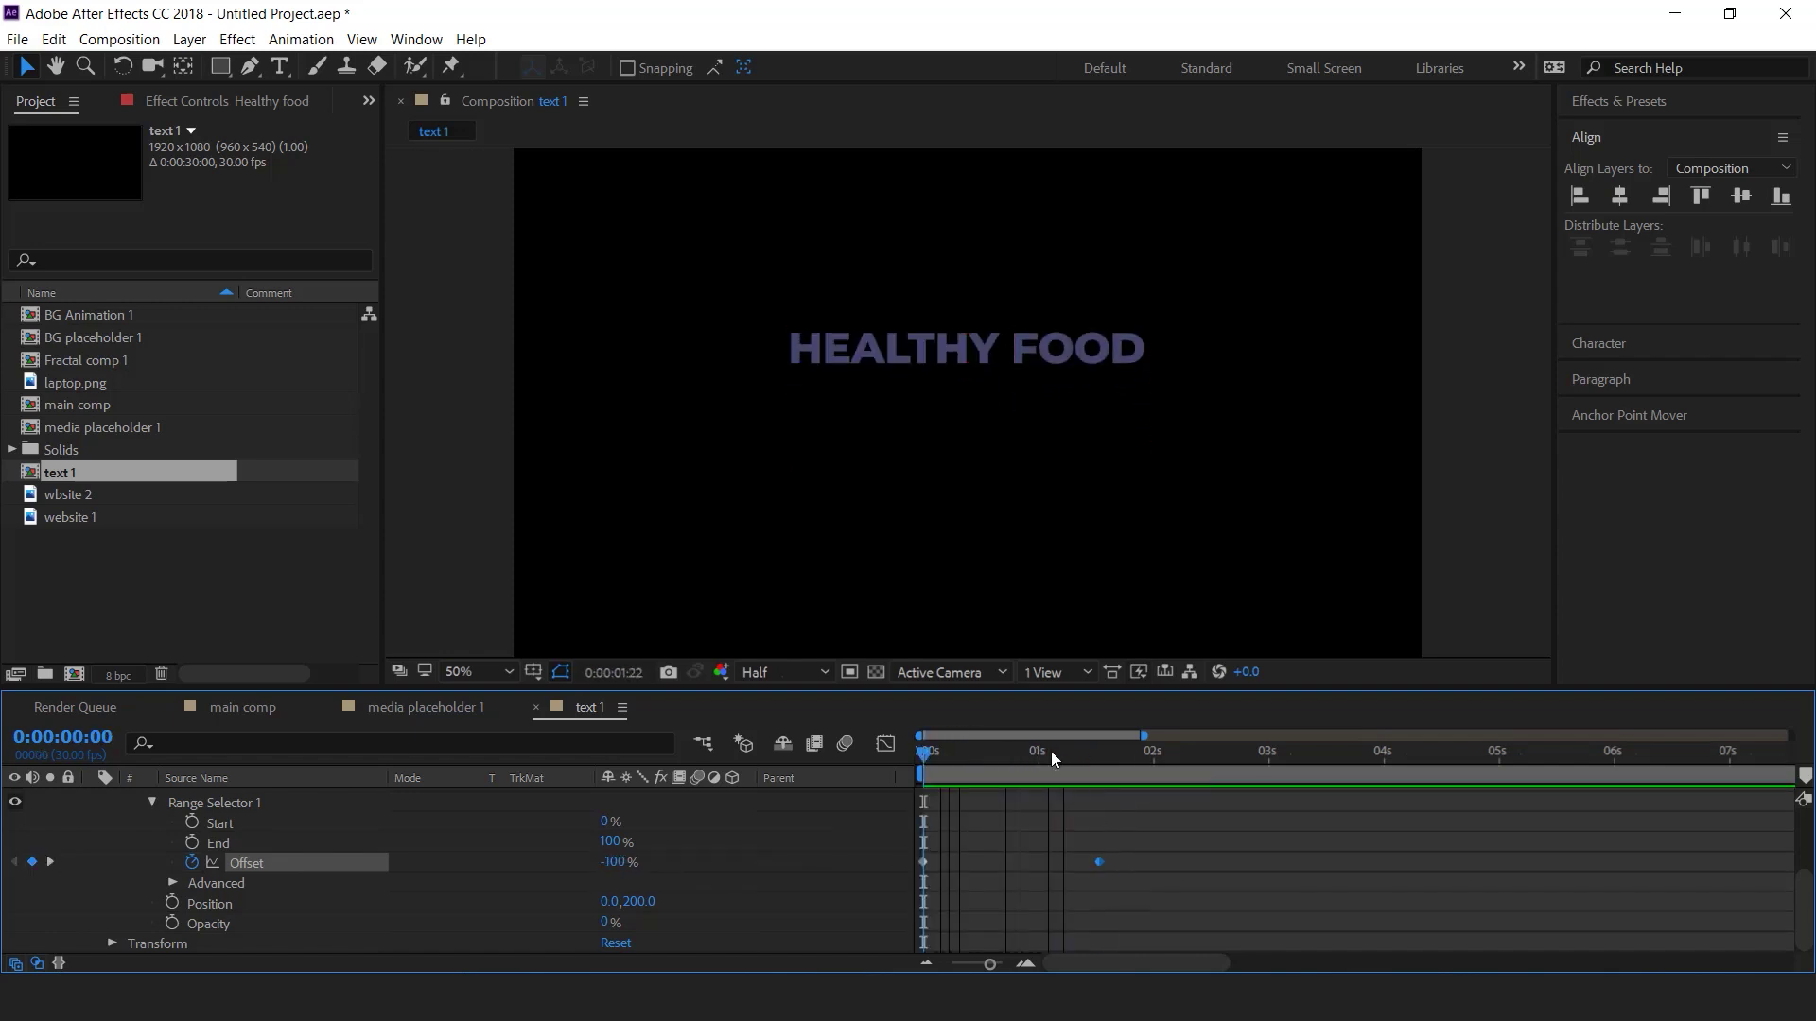
- Apply Easy Ease to the title's Offset keyframes and steepen their speed curve to about 90% influence
left_click(1051, 751)
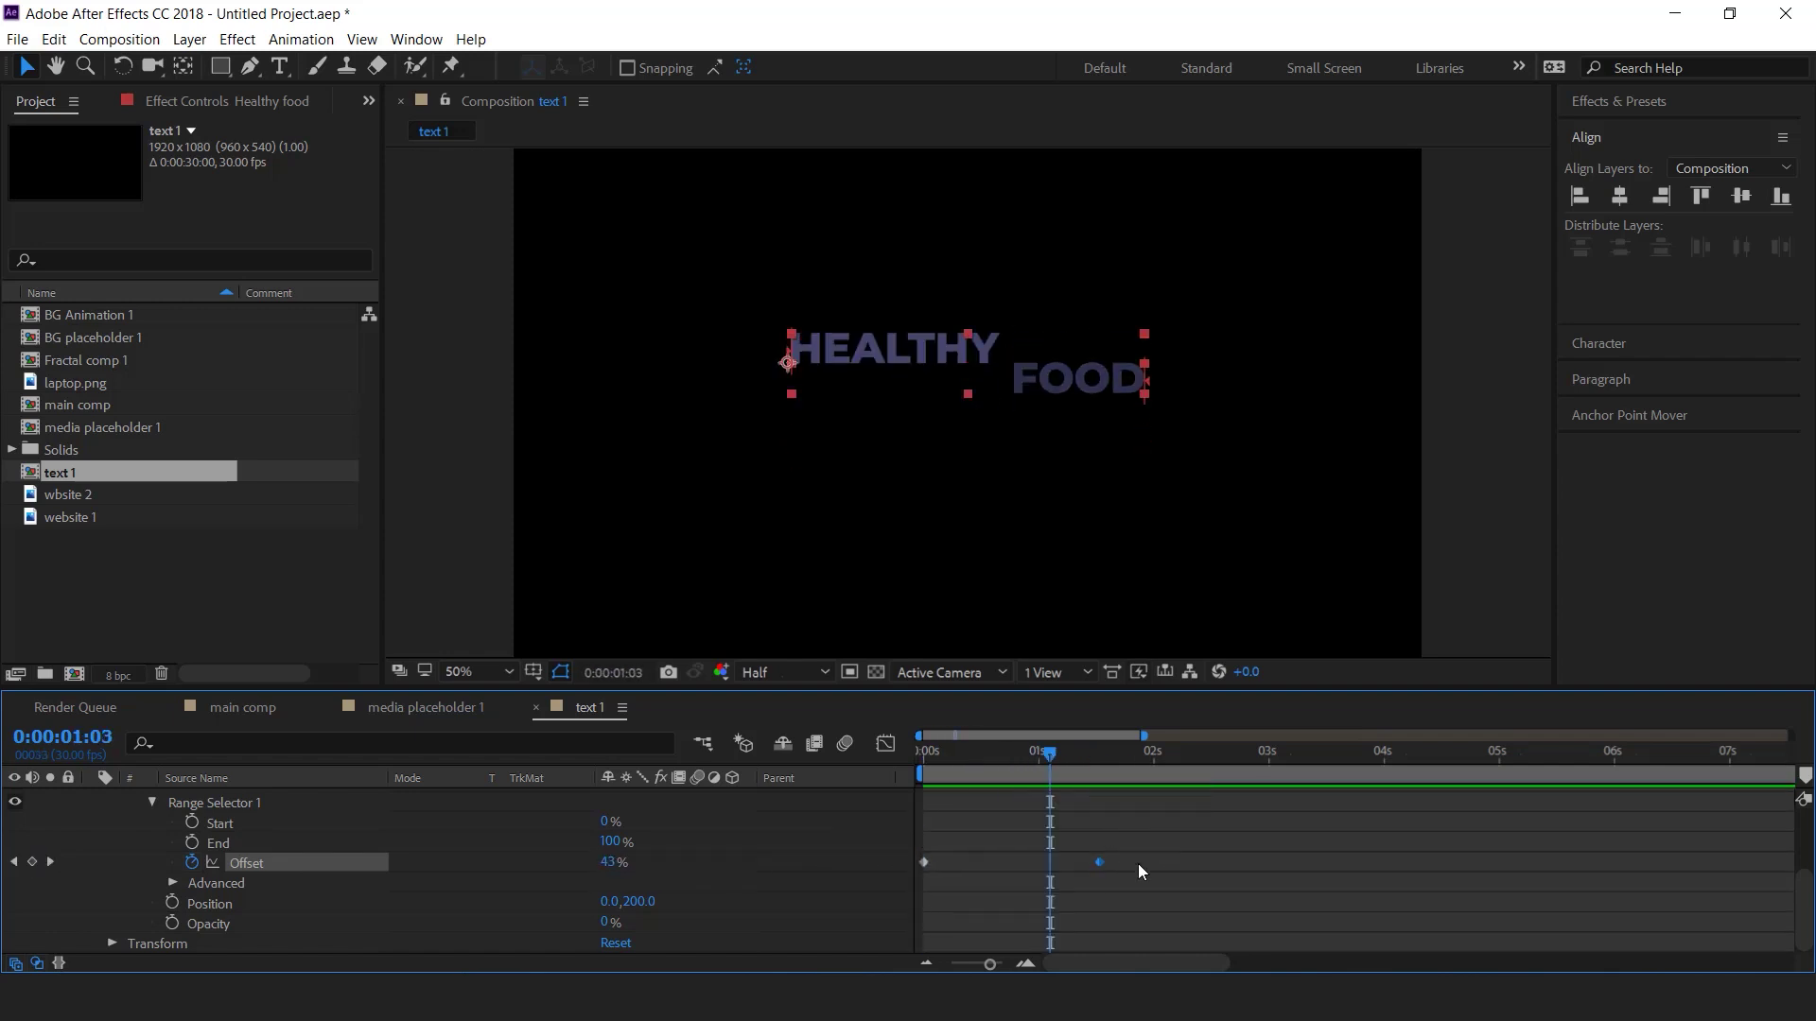
right_click(1098, 863)
mouse_move(1188, 854)
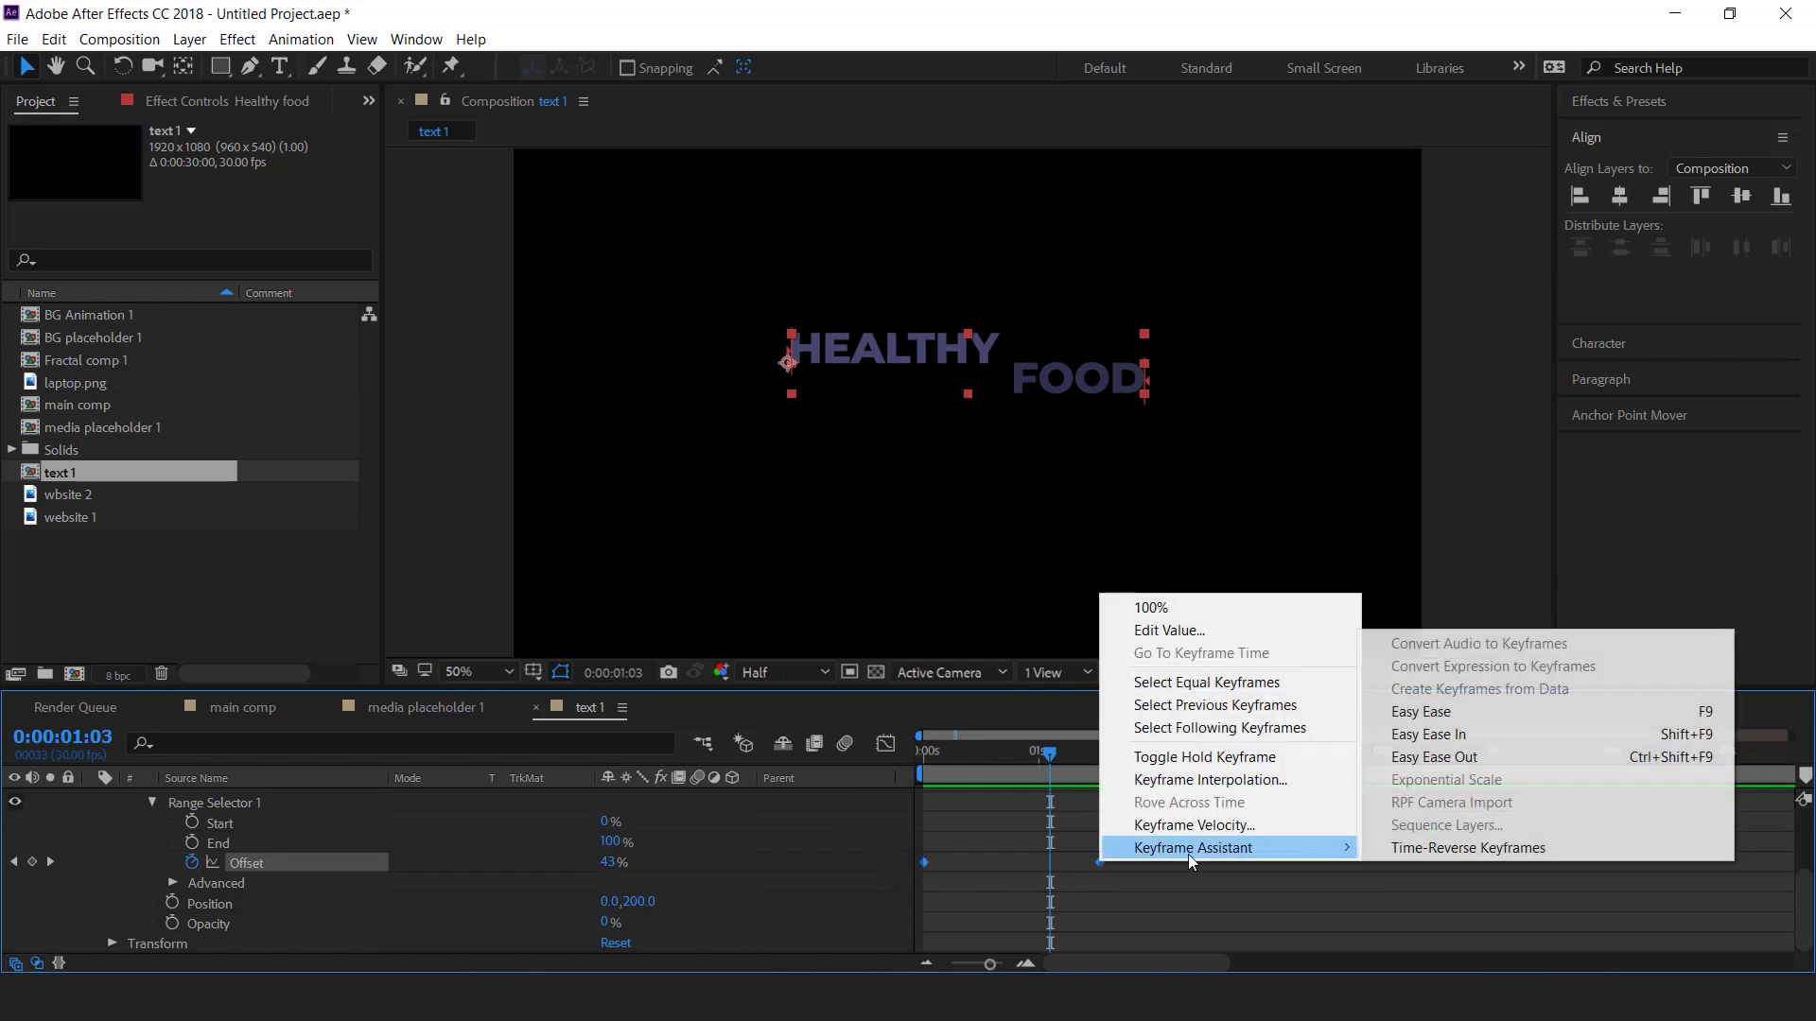
left_click(1477, 711)
left_click(885, 743)
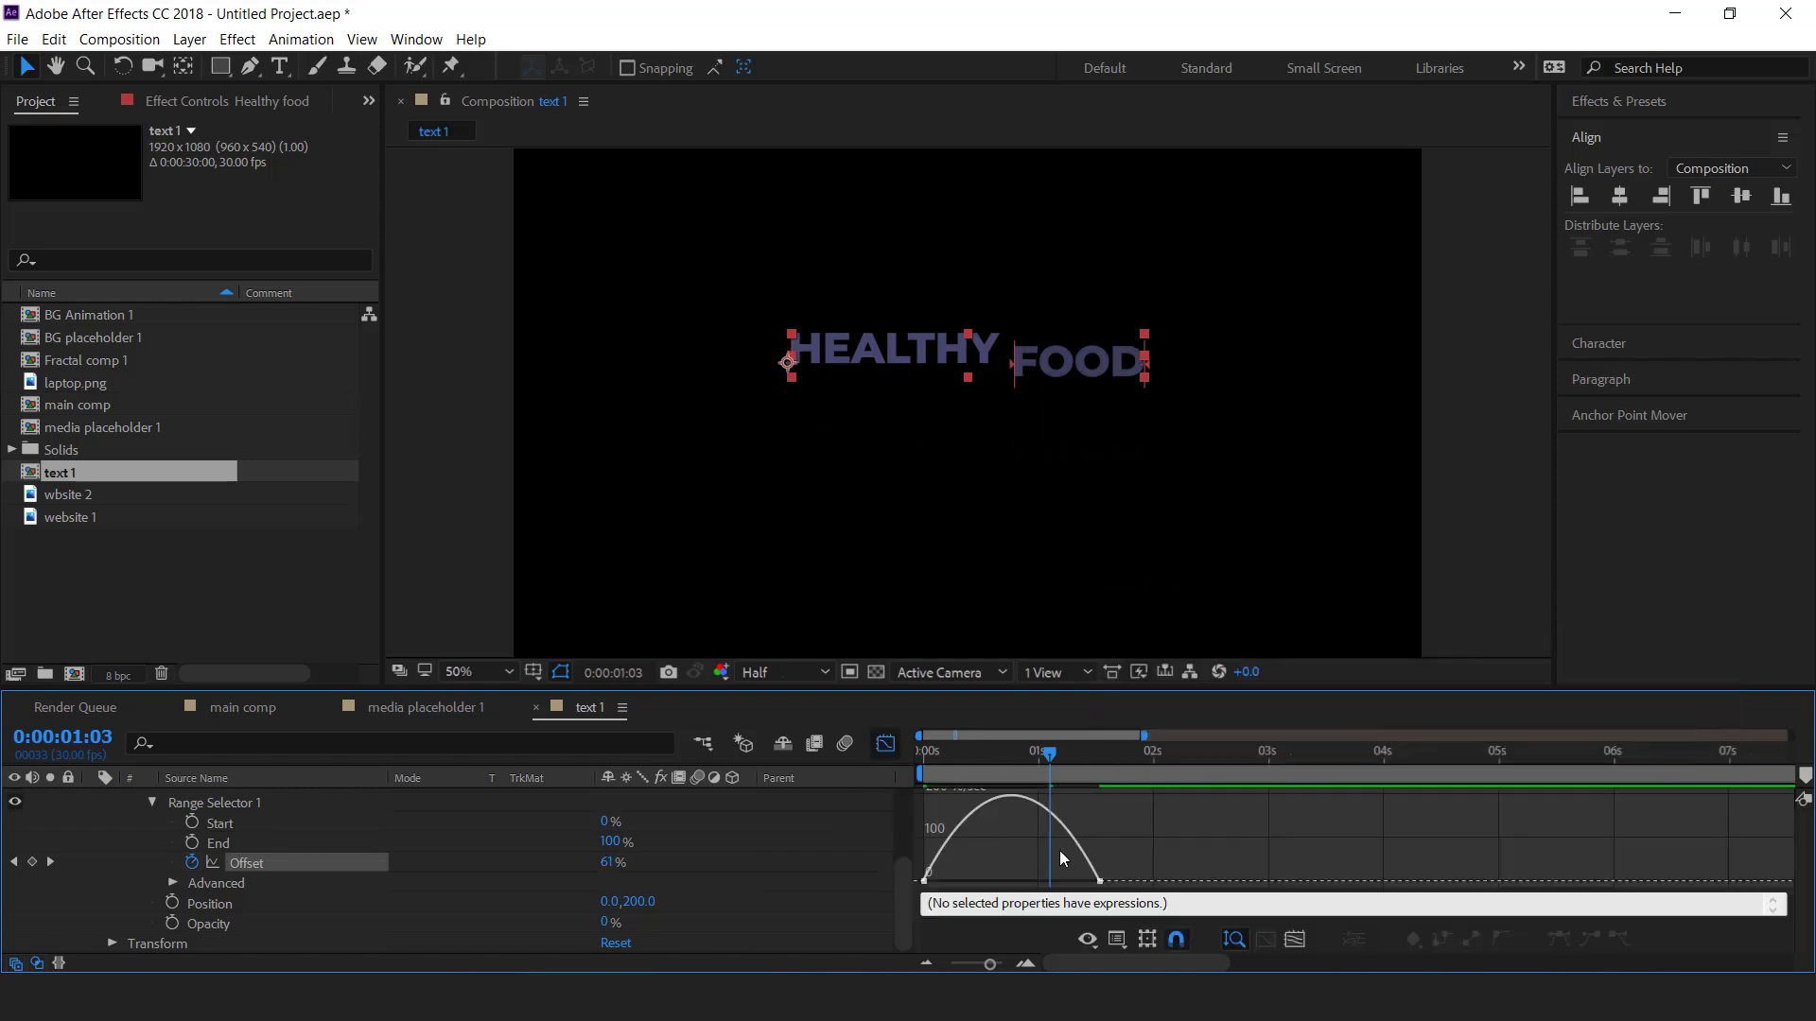
left_click_drag(1068, 881, 1007, 884)
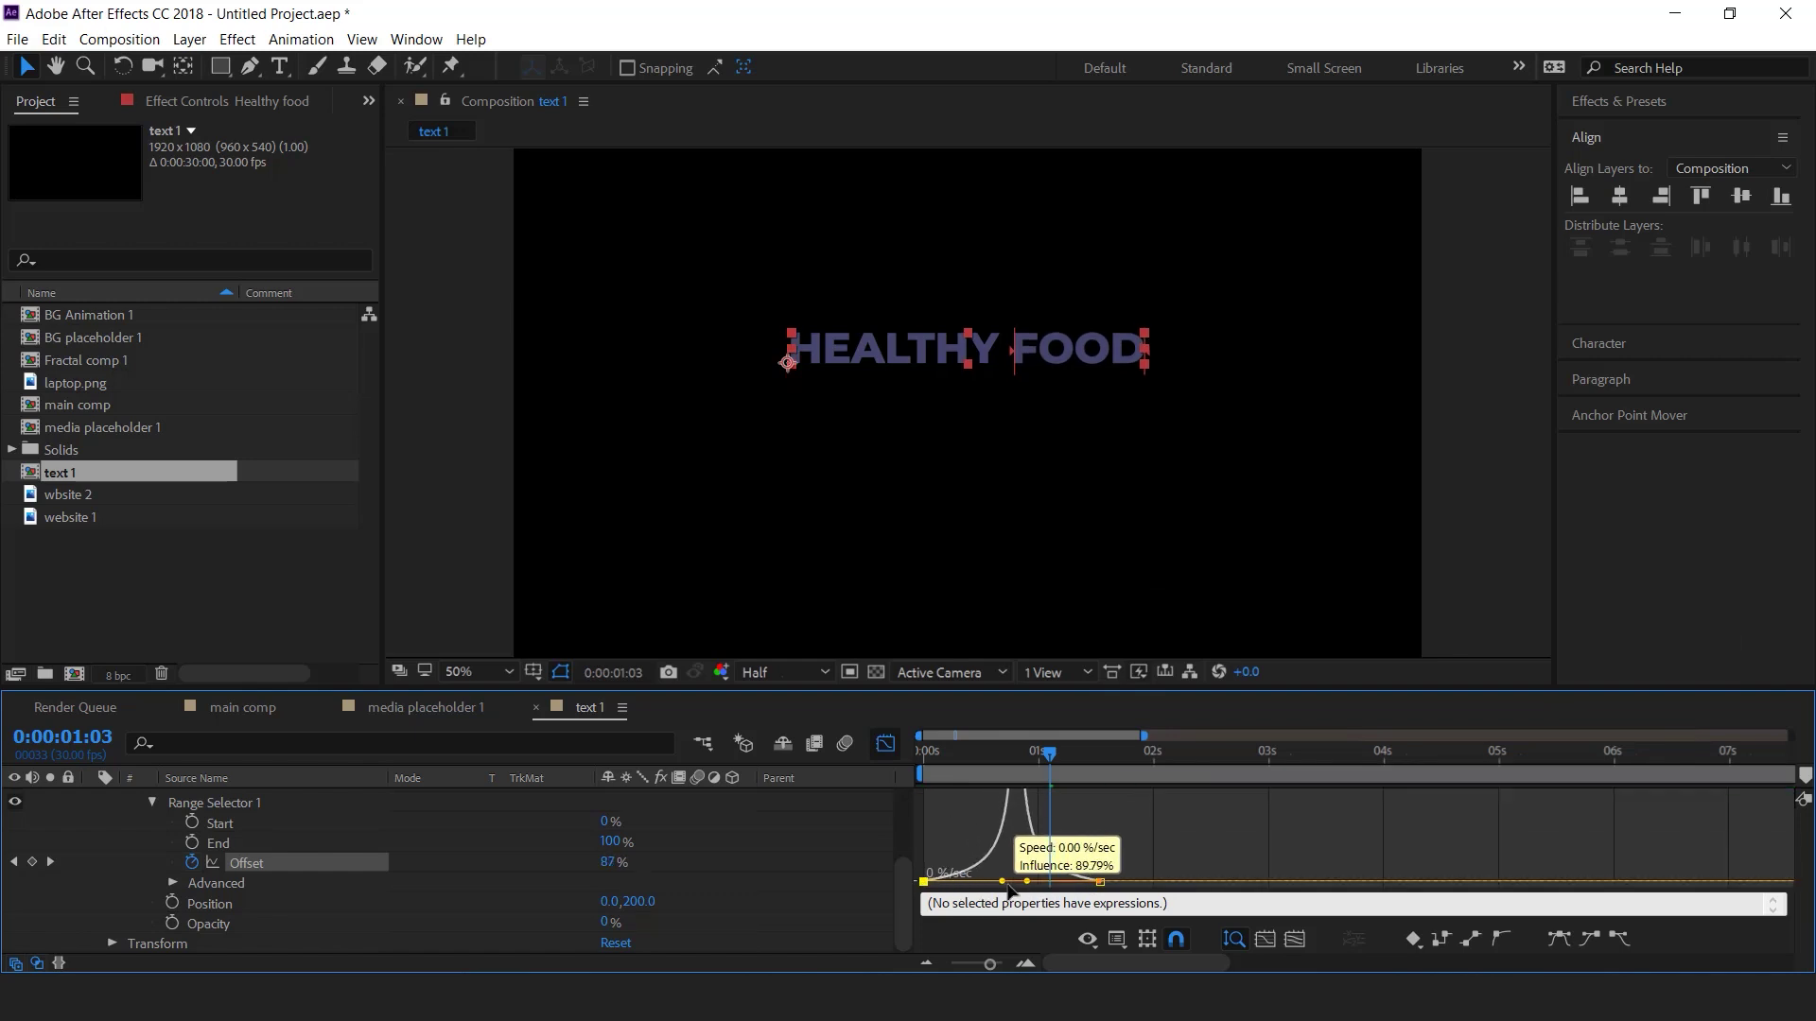
left_click(887, 745)
- Preview the title animation and delay its ending Offset keyframe to about 2 seconds
left_click(922, 756)
key("space")
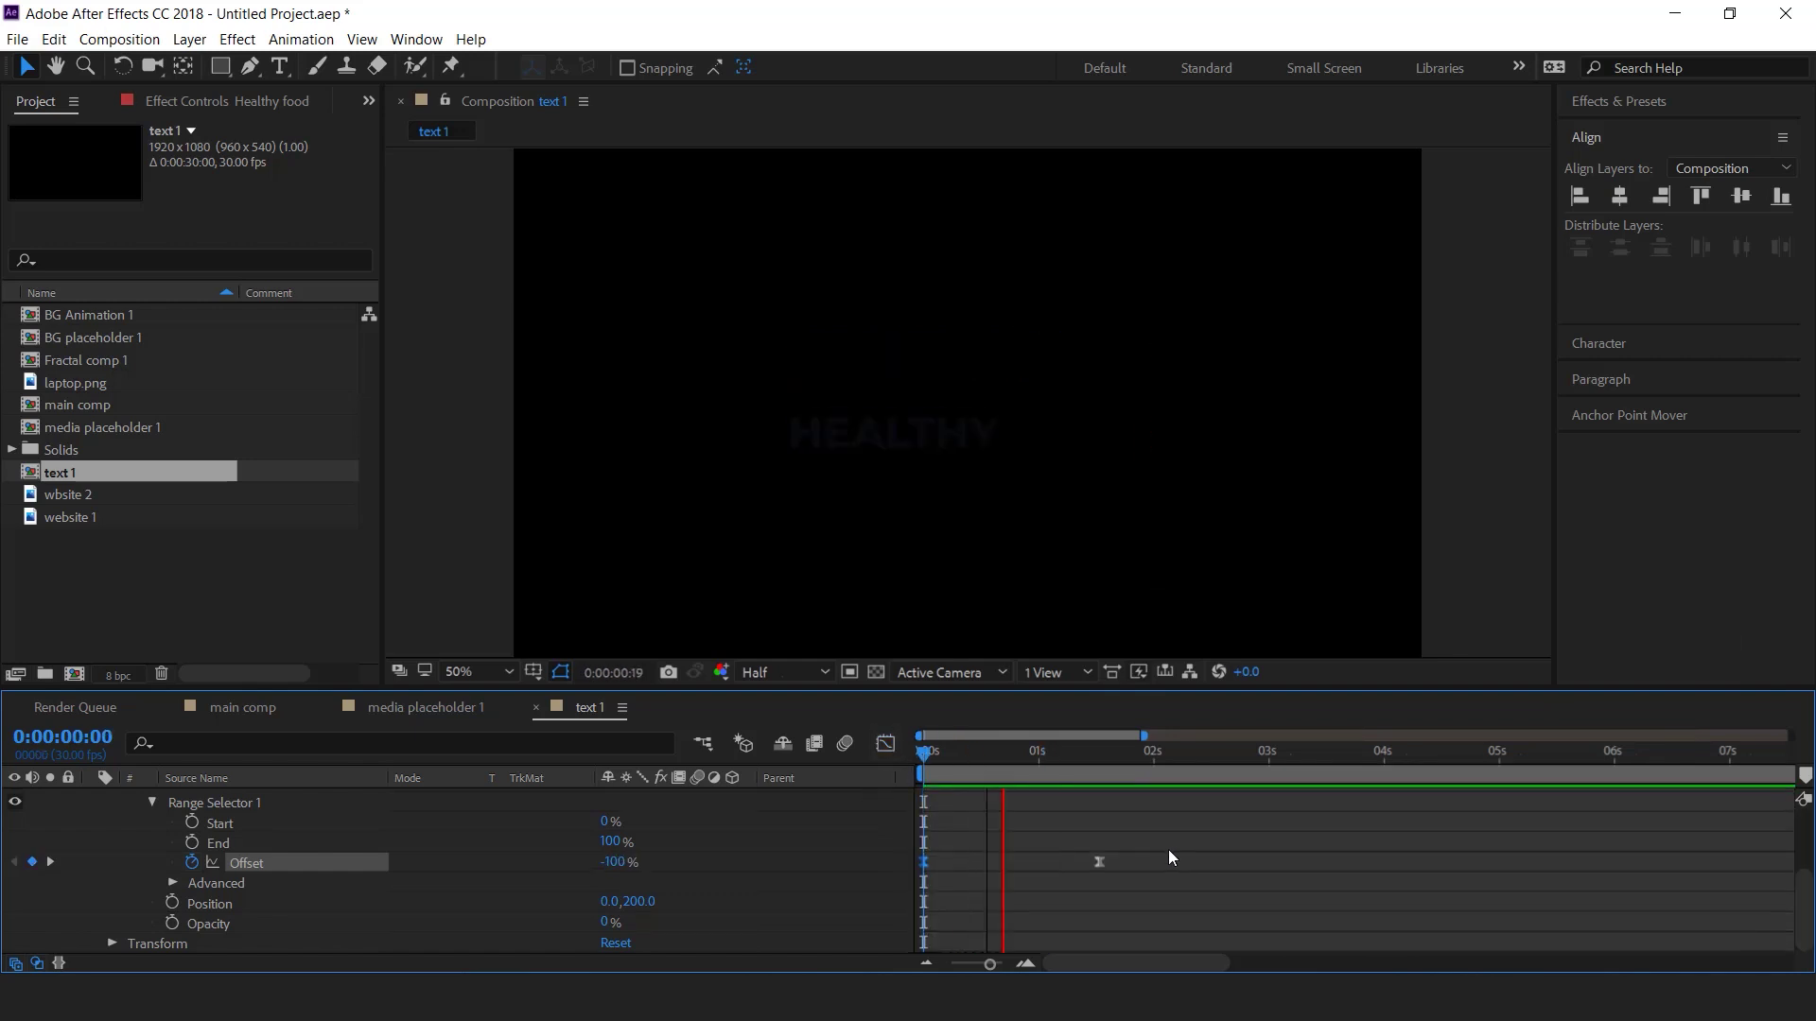
left_click_drag(968, 759, 1000, 760)
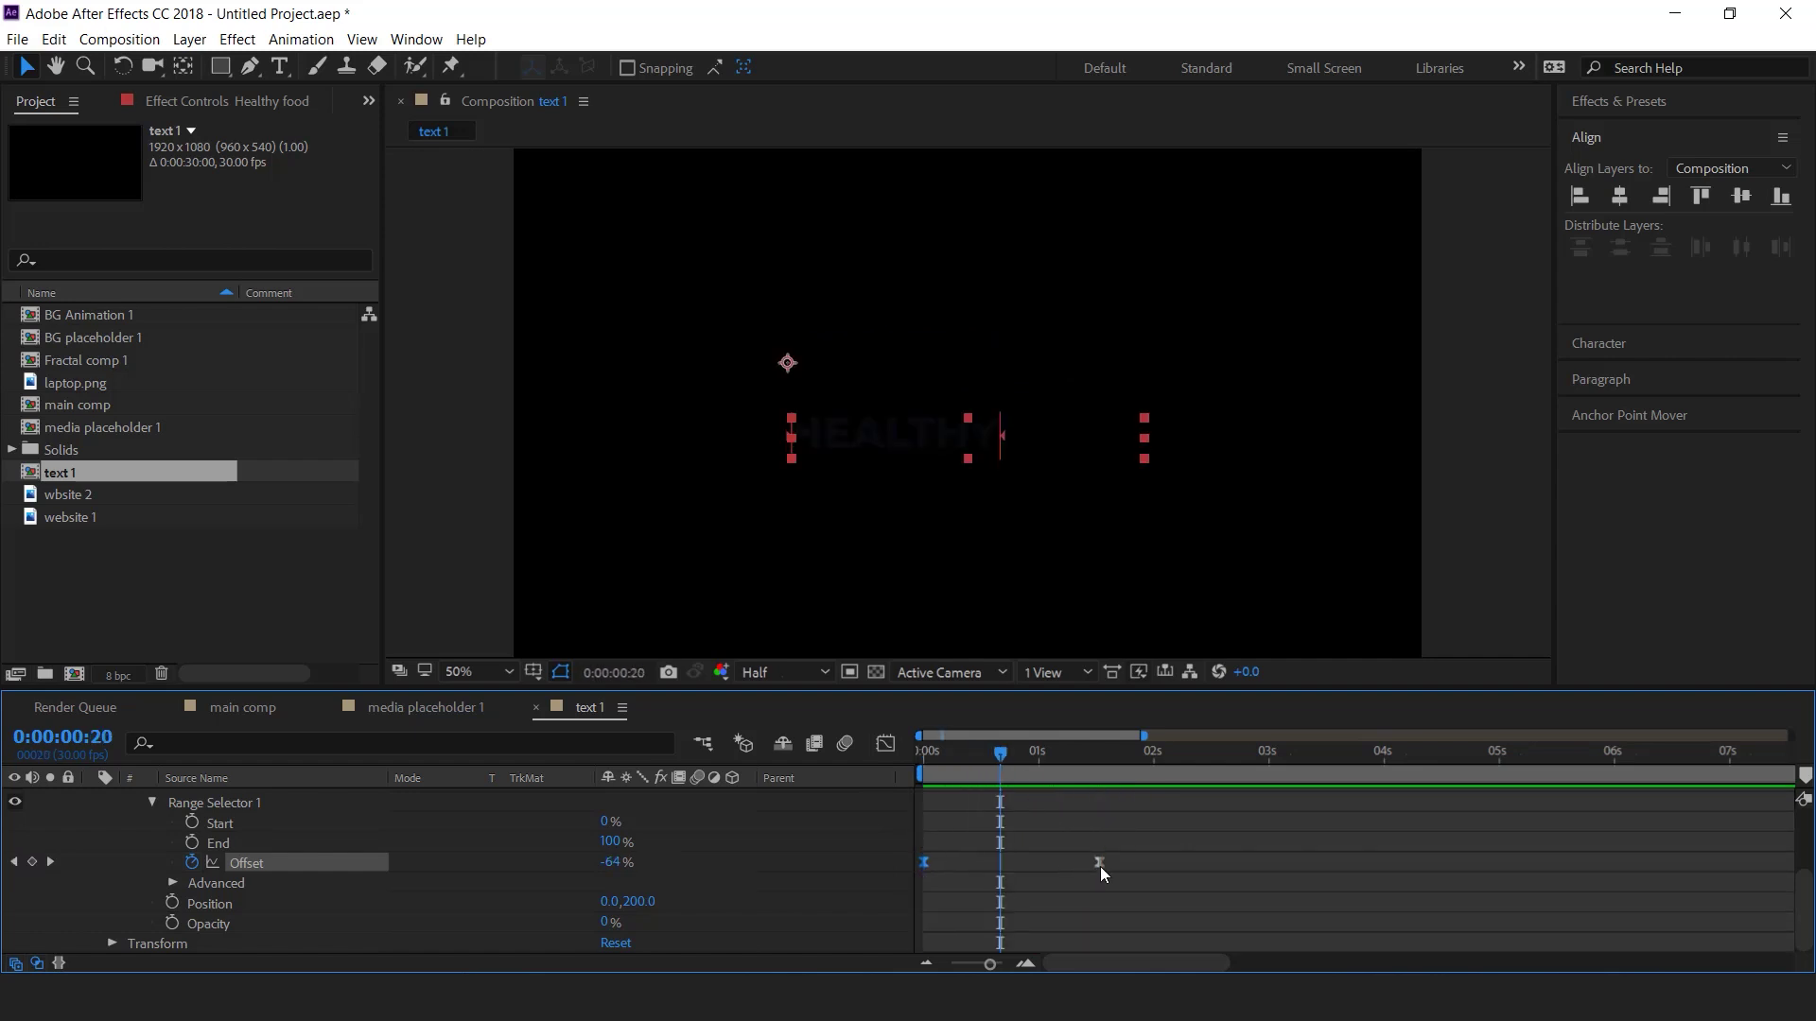
left_click_drag(1099, 866, 1159, 867)
key("space")
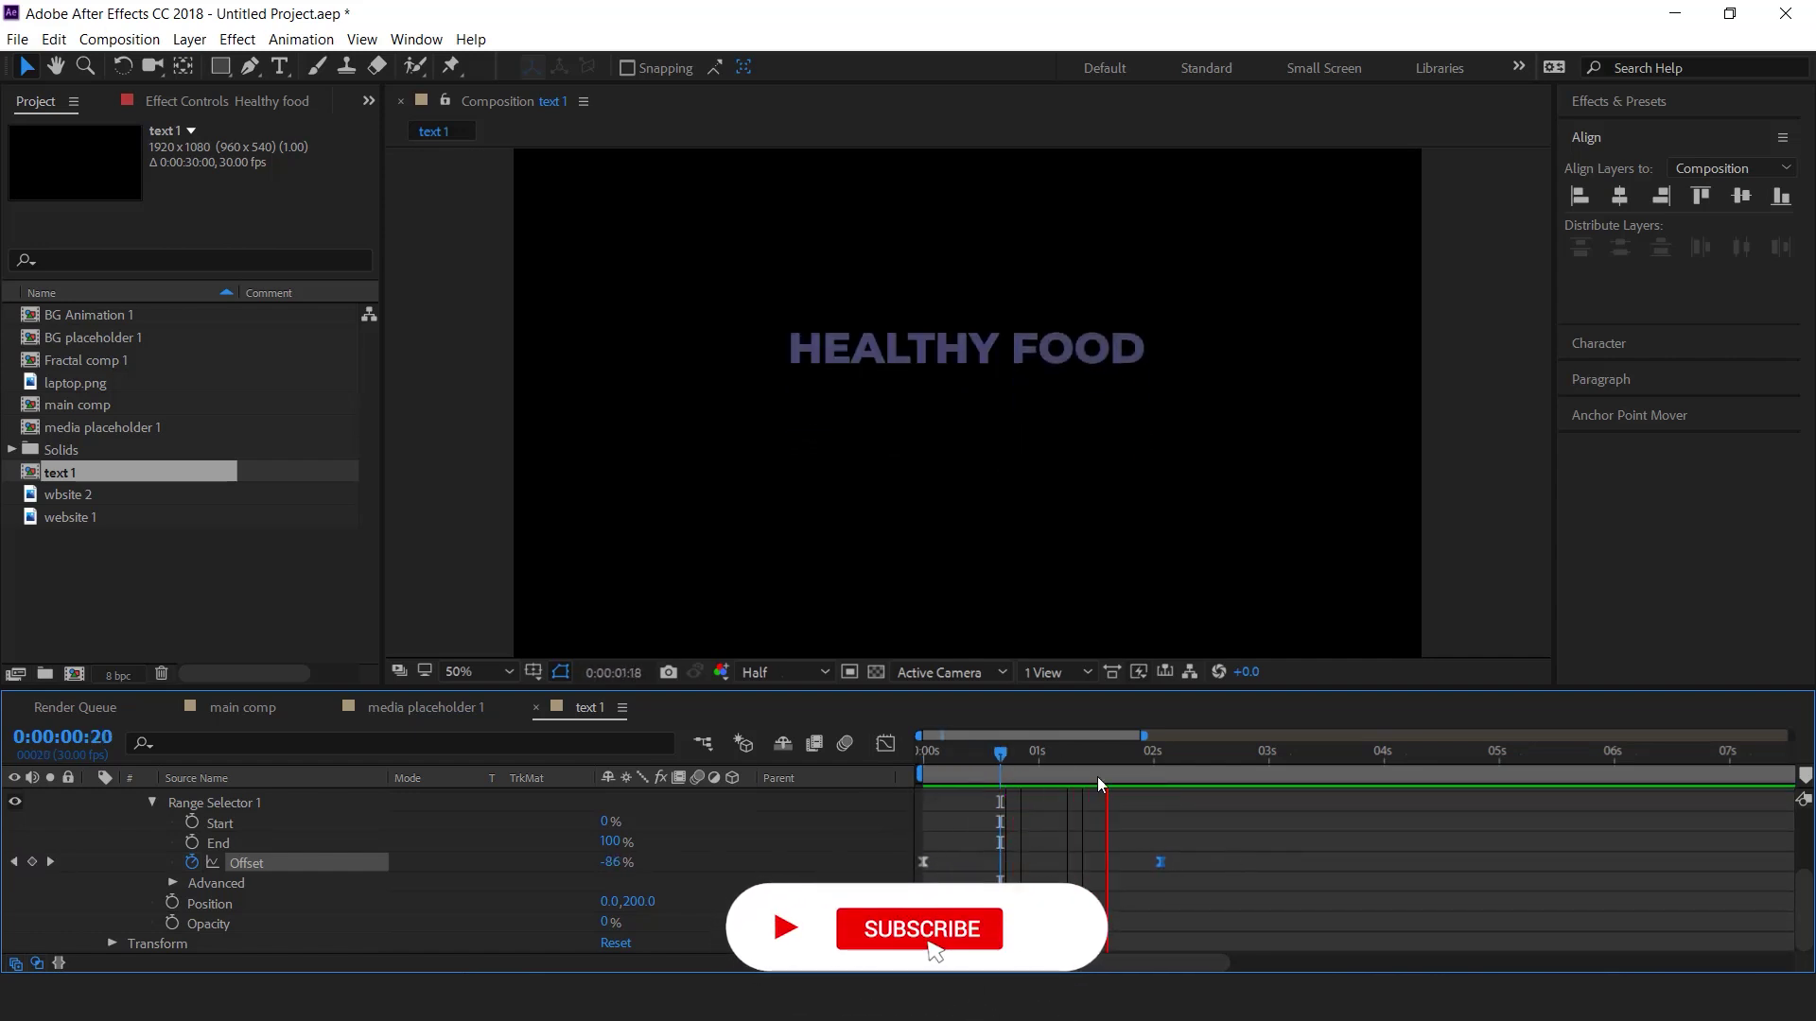
left_click(923, 753)
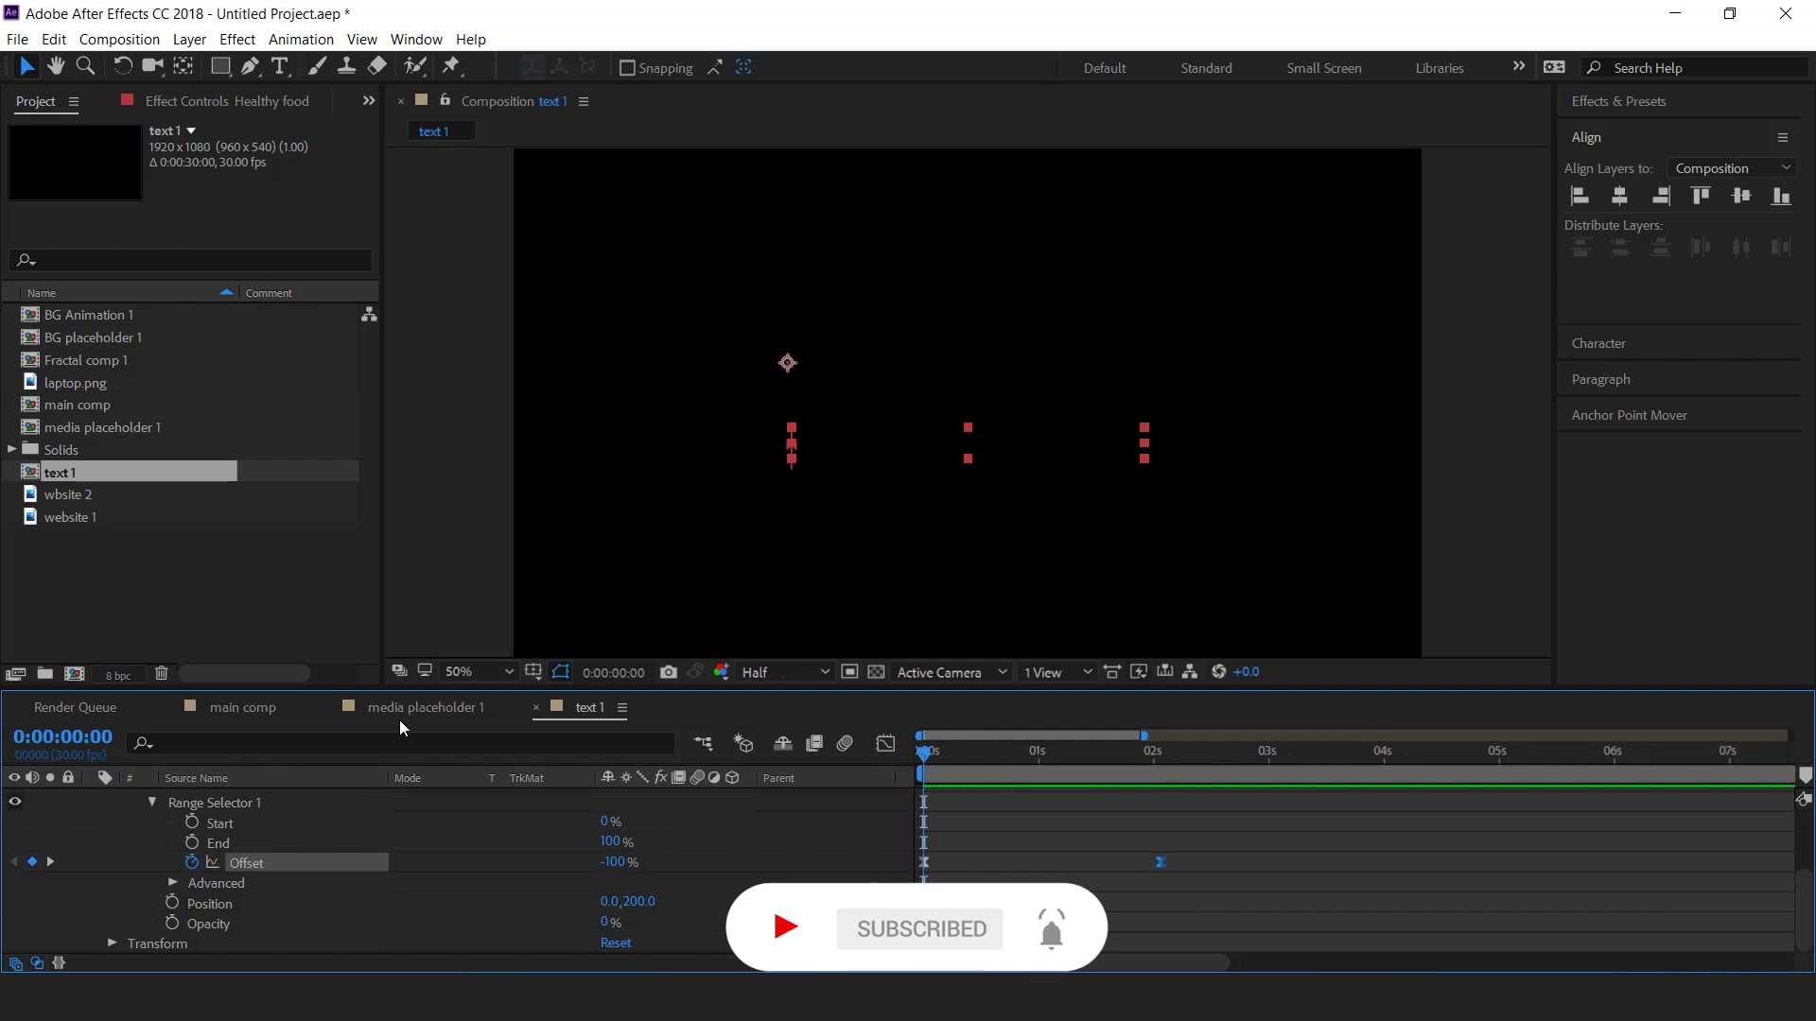
- At 0:00:02:06, add a Roboto Regular 35 px paragraph below the title, running from "when an unknown printer took a galley" to "not only five centuries."
scroll(108, 807, "up", 5)
left_click(92, 798)
left_click(189, 875)
left_click_drag(924, 753, 1175, 755)
left_click_drag(1086, 570, 1023, 419)
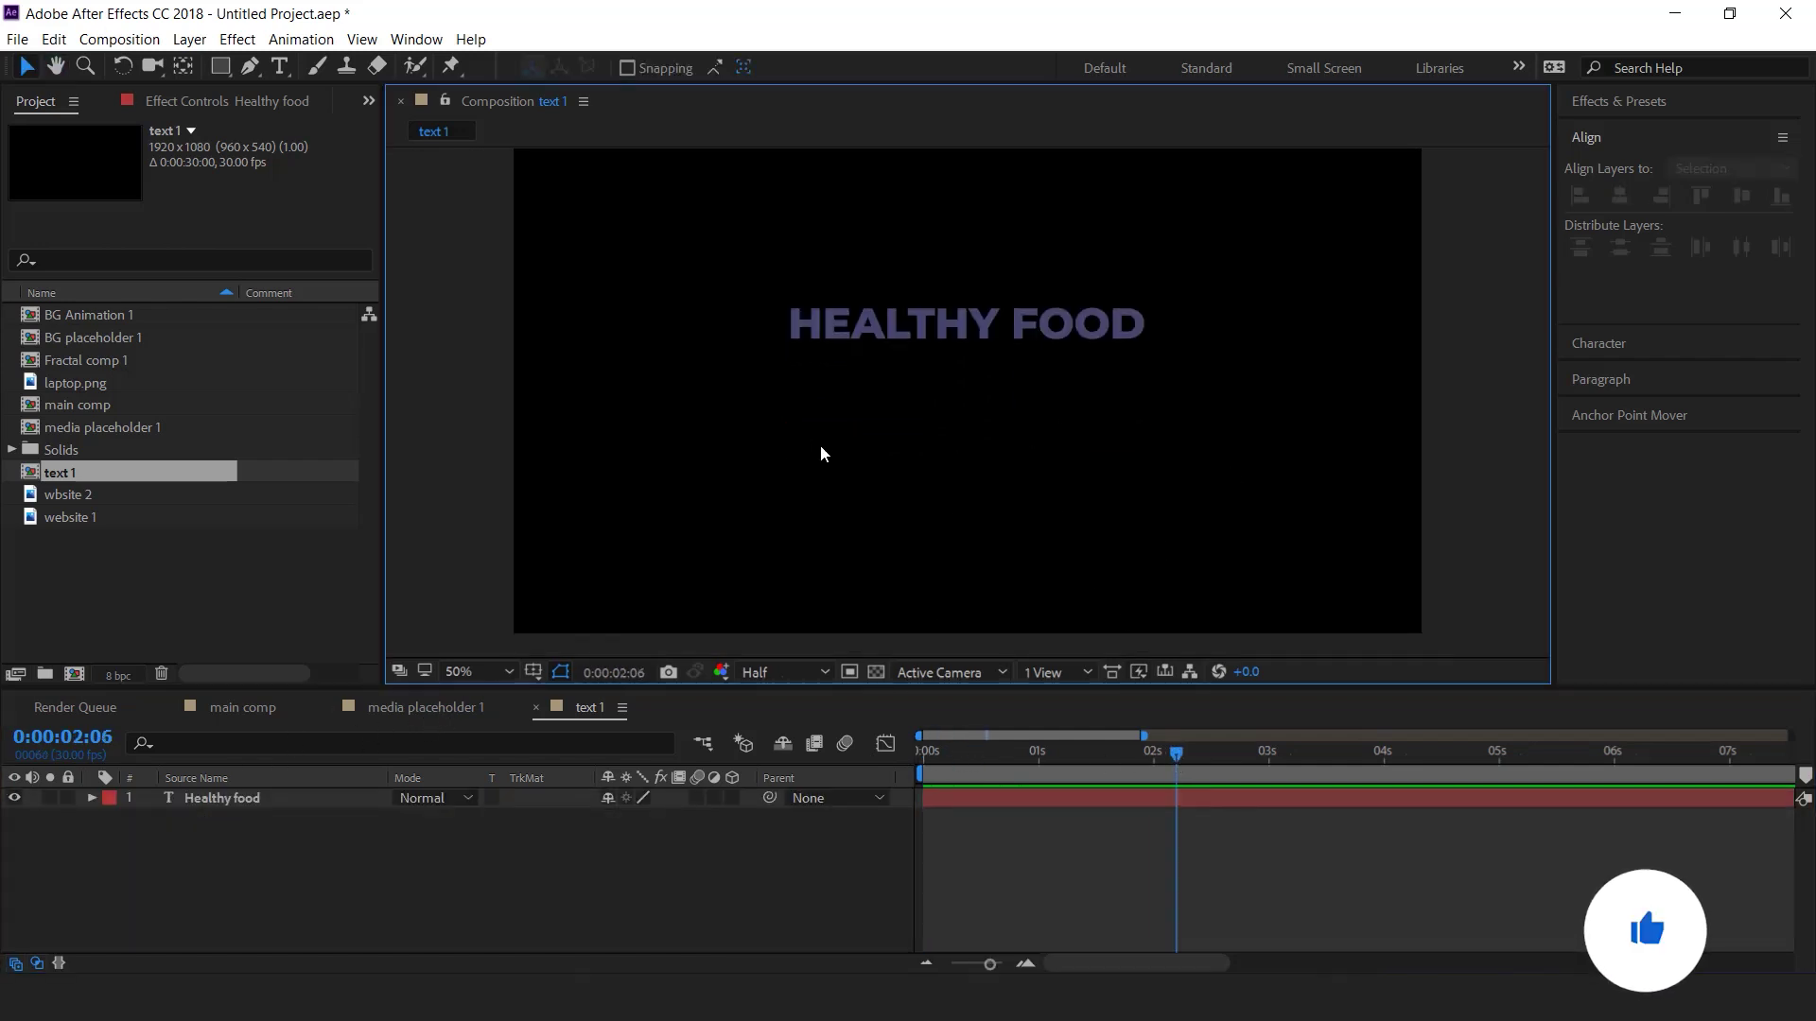
left_click(281, 68)
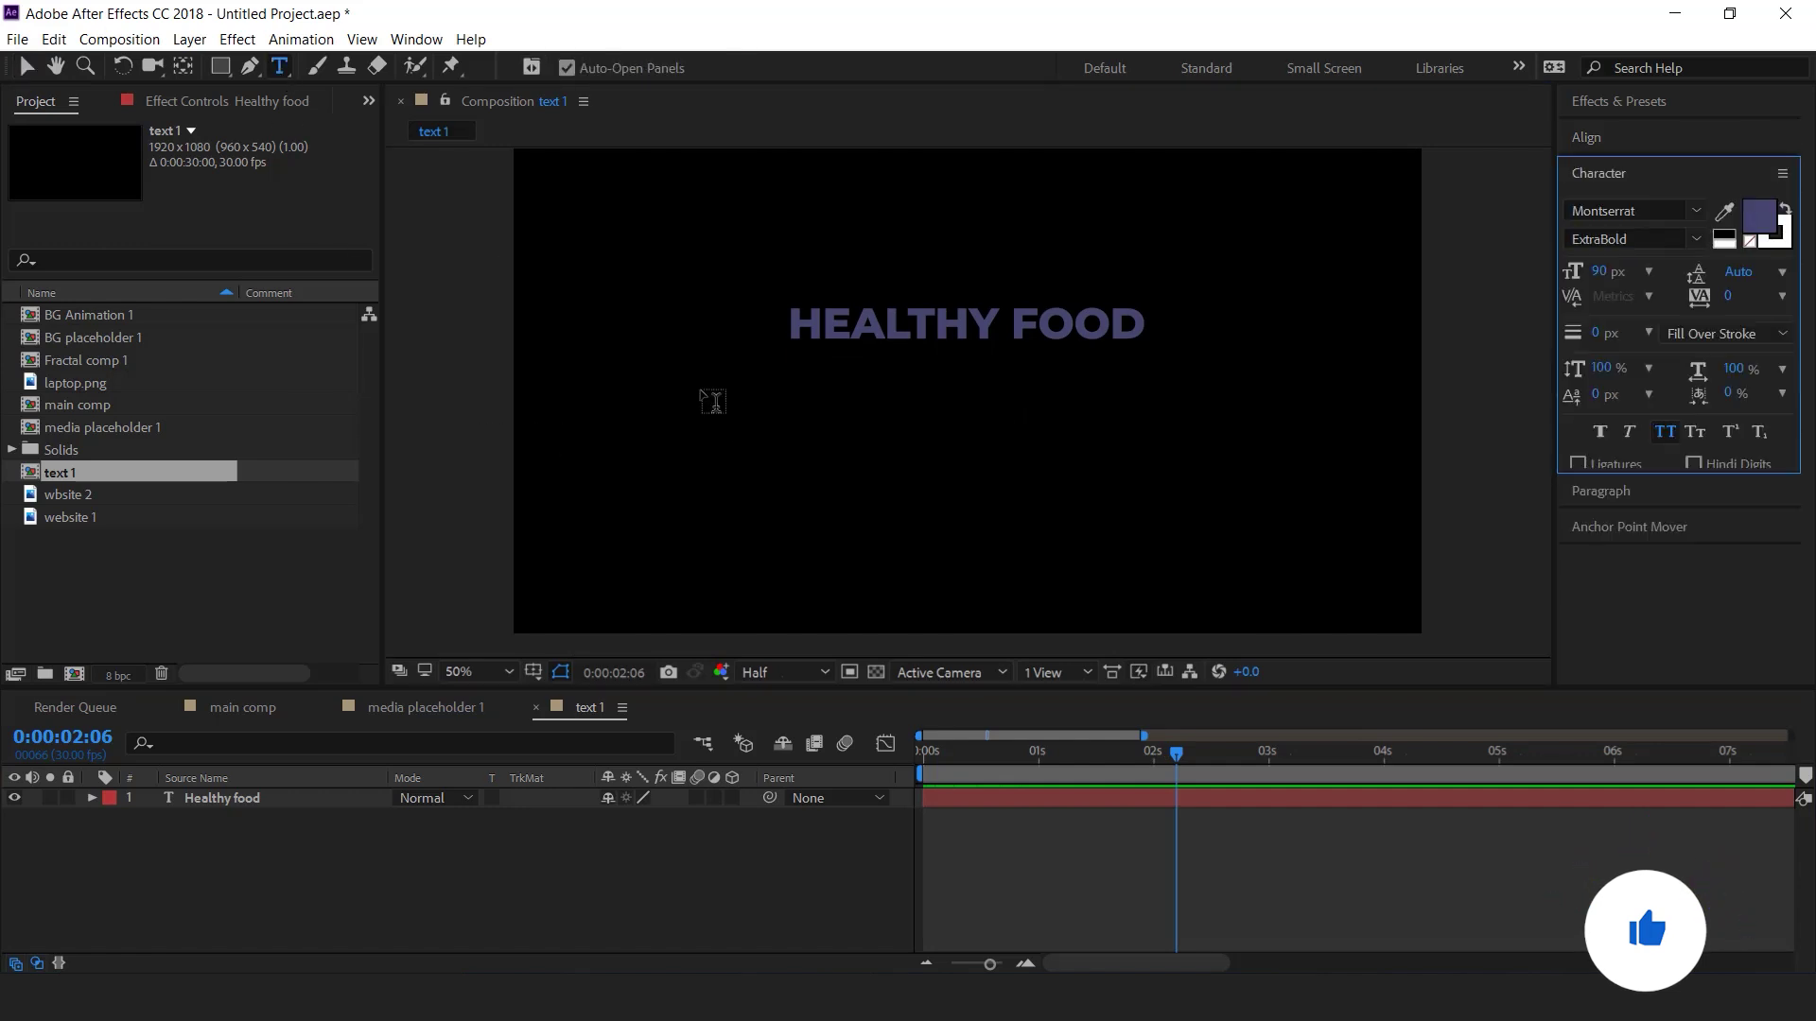
left_click_drag(782, 377, 1168, 507)
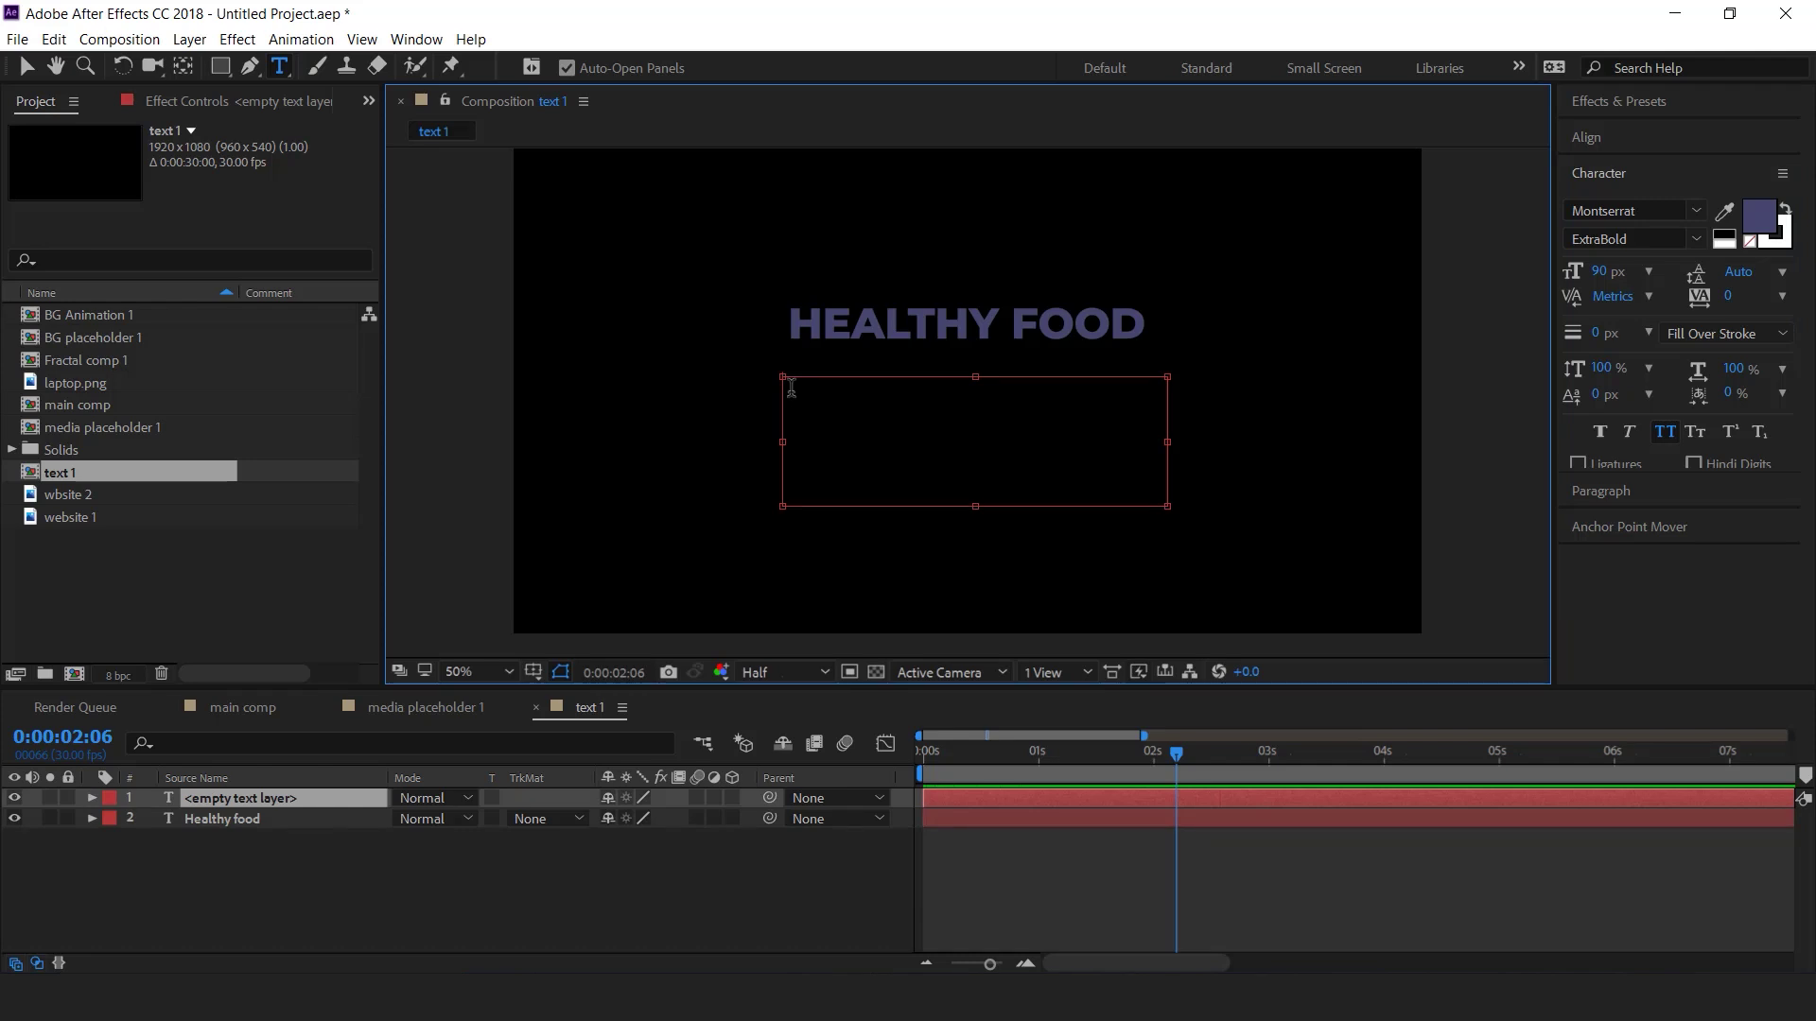
type("when an unknown printer took a galley of type and scrambled it to make a type specimen book. It has survived not only five centuries.")
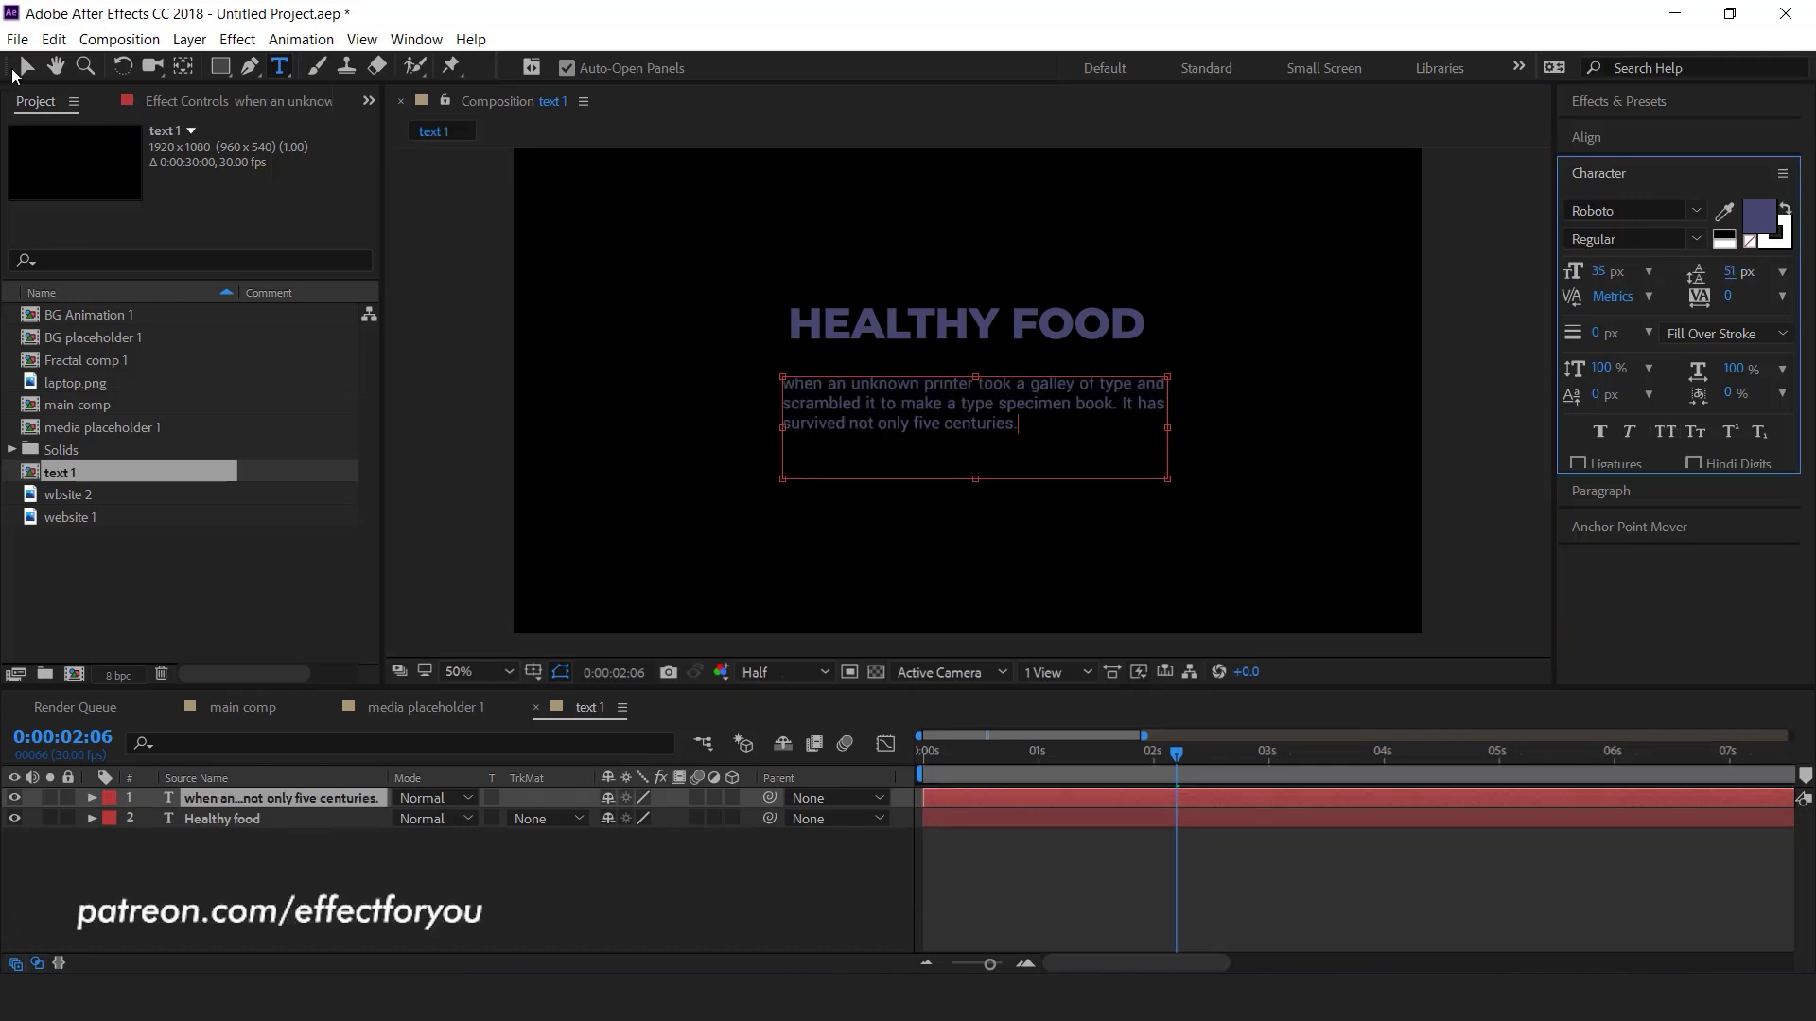
left_click(25, 66)
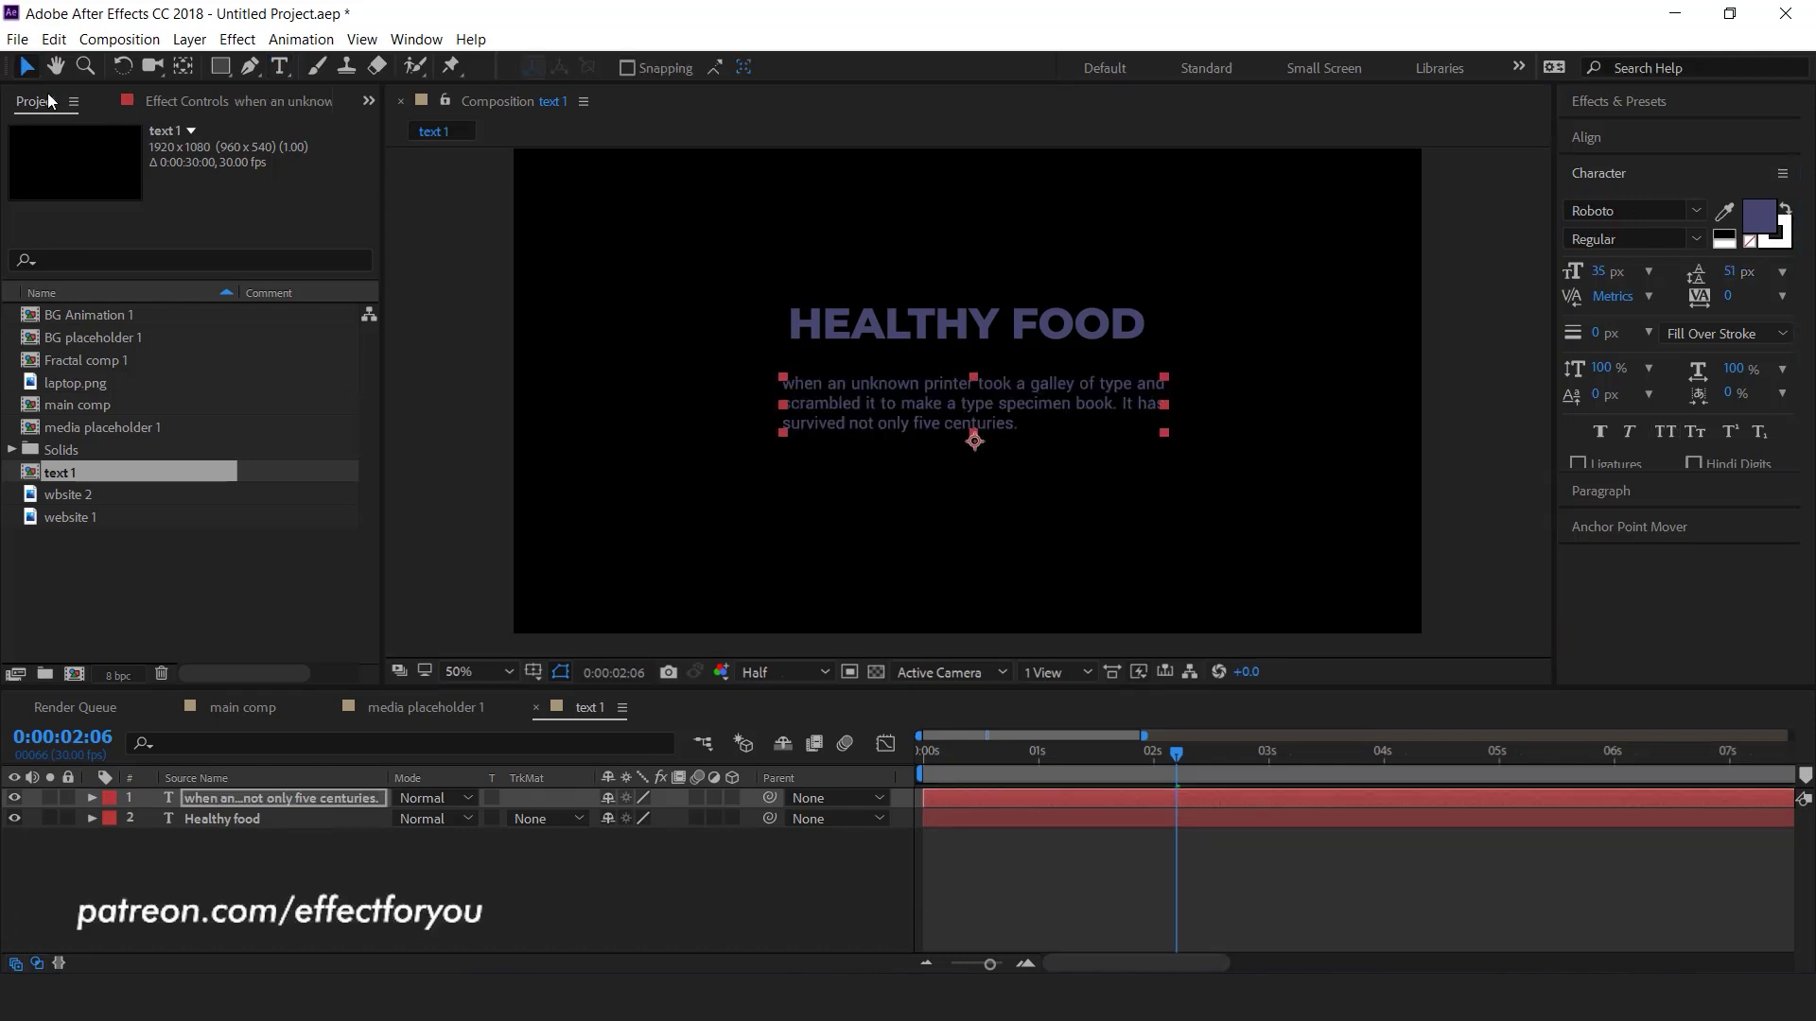
left_click(793, 910)
- Center the paragraph and the Healthy food title horizontally relative to each other
left_click(967, 422)
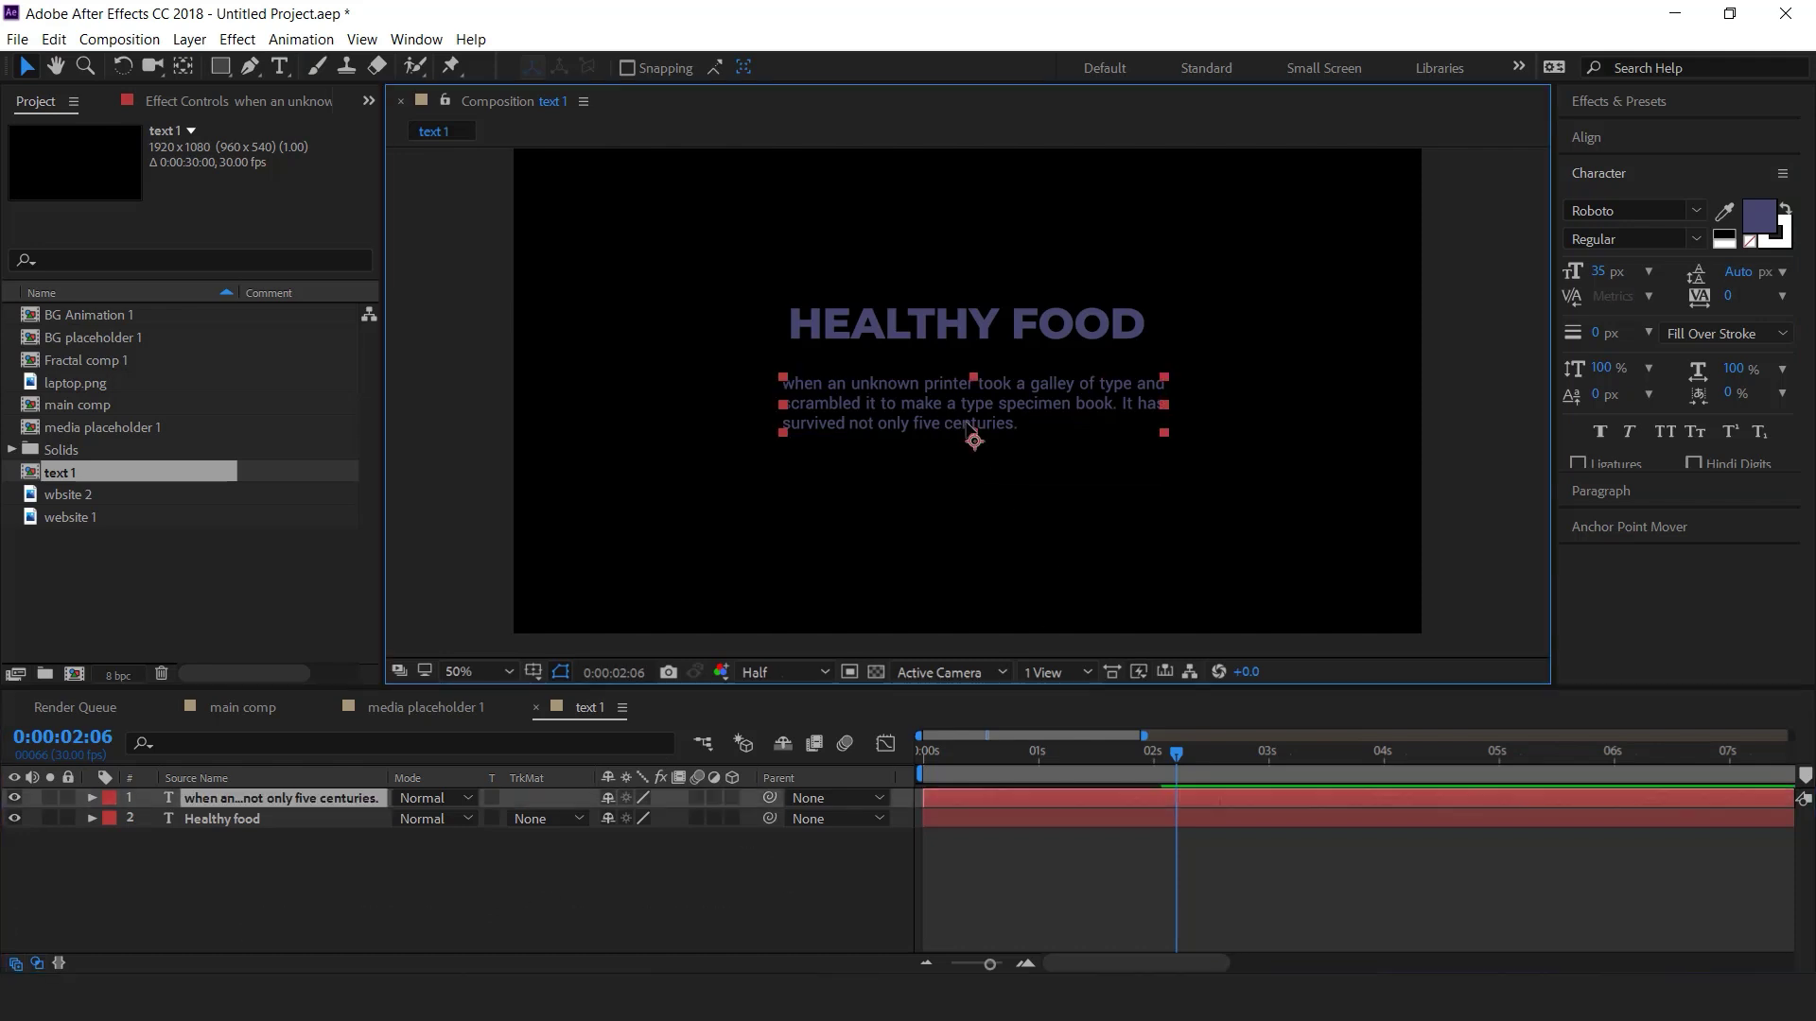
left_click(963, 333, "shift")
left_click(1605, 138)
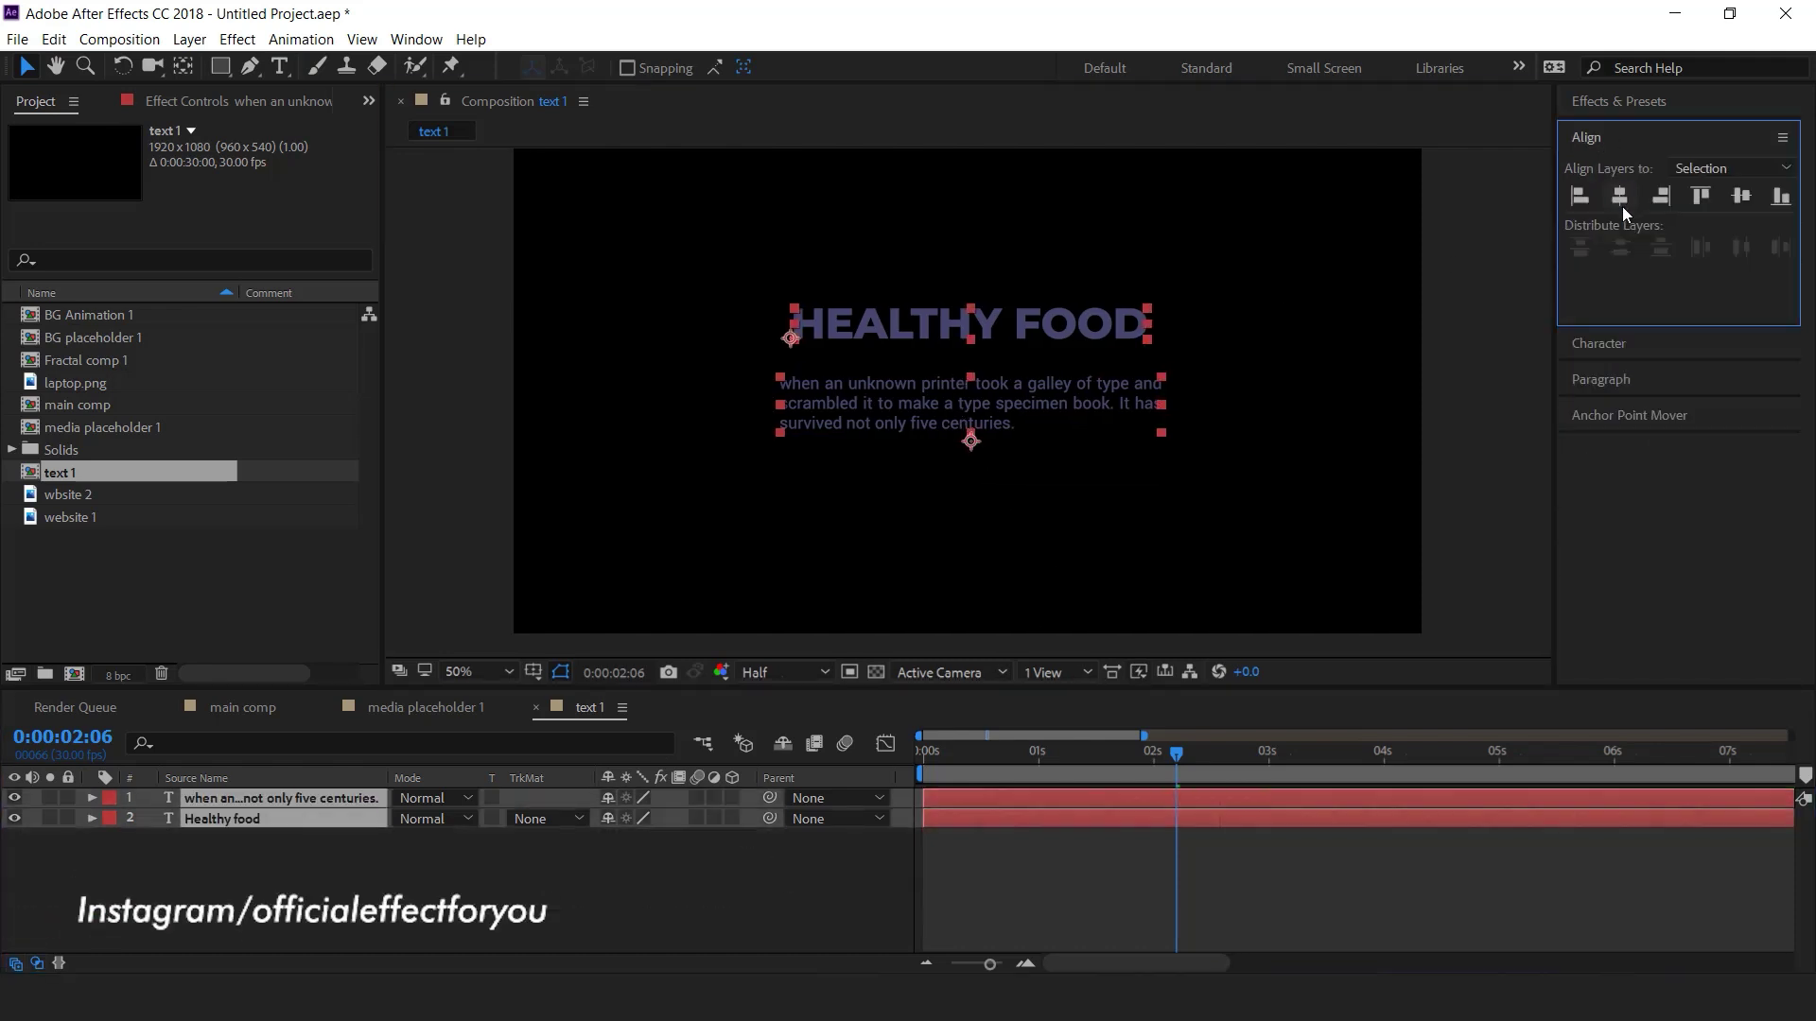
left_click(770, 883)
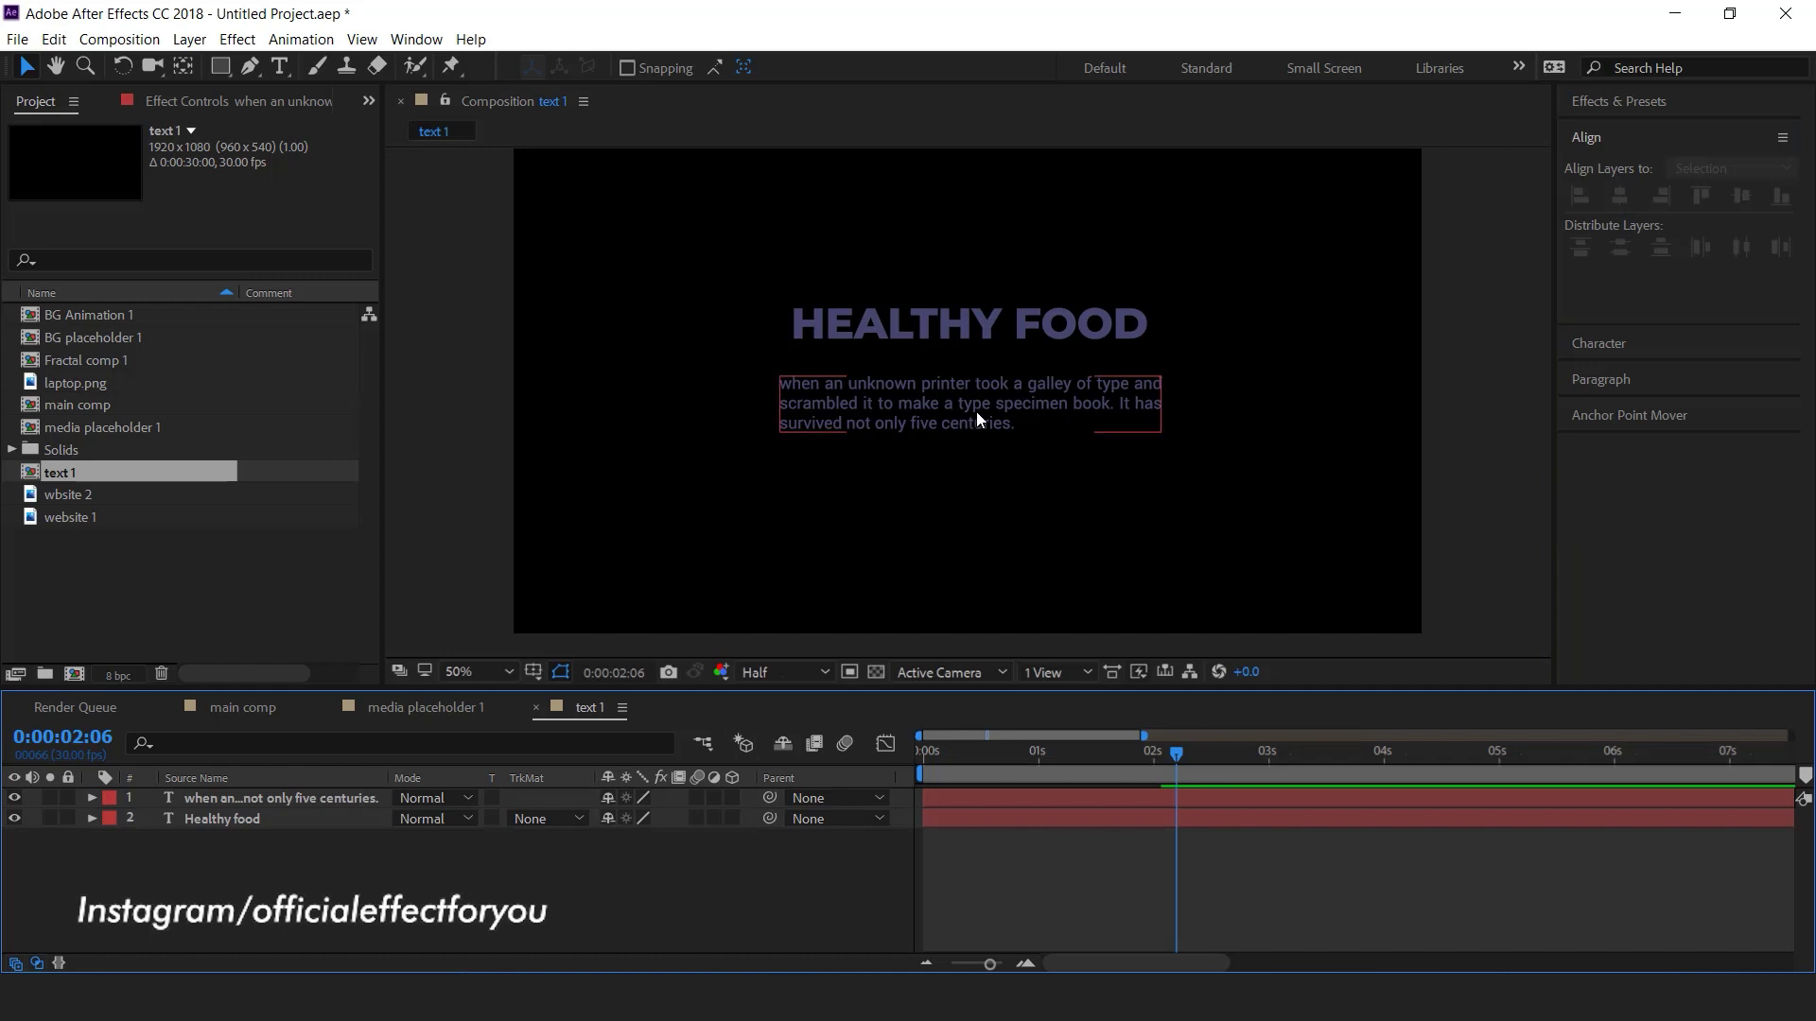
- Give the paragraph layer a text animator with Position and Opacity properties
left_click(217, 800)
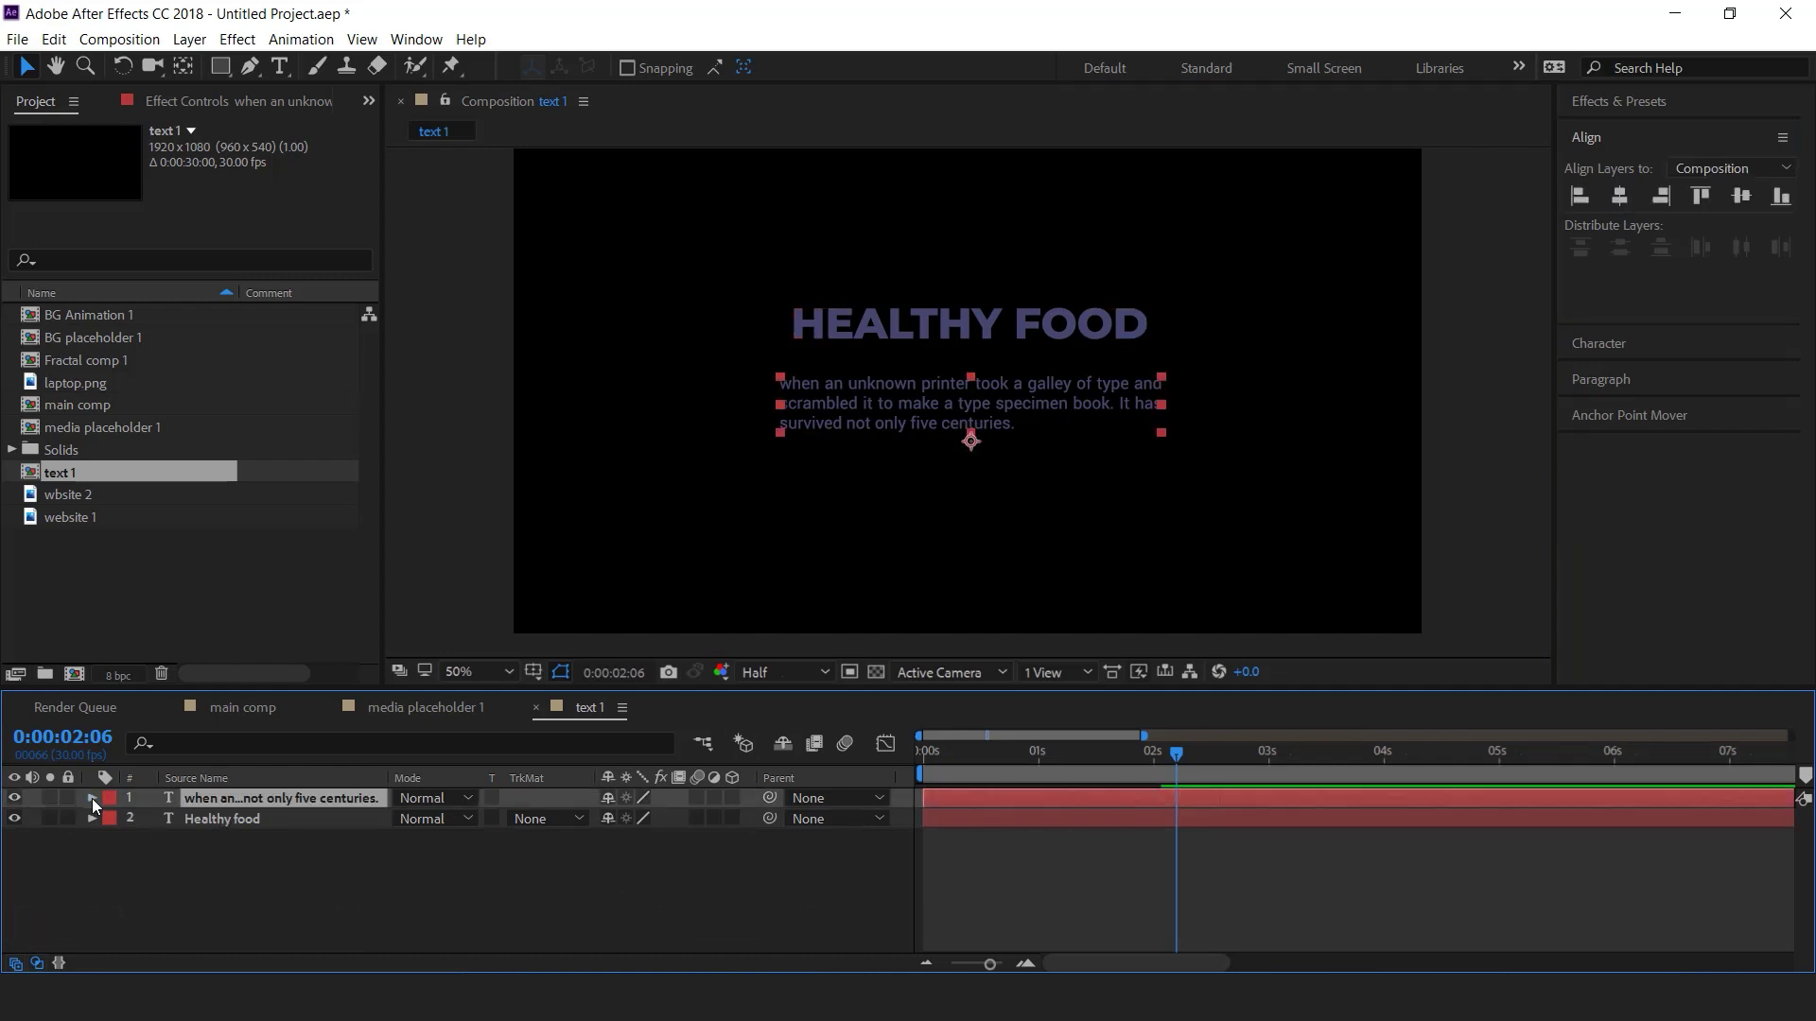
left_click(93, 798)
left_click(745, 819)
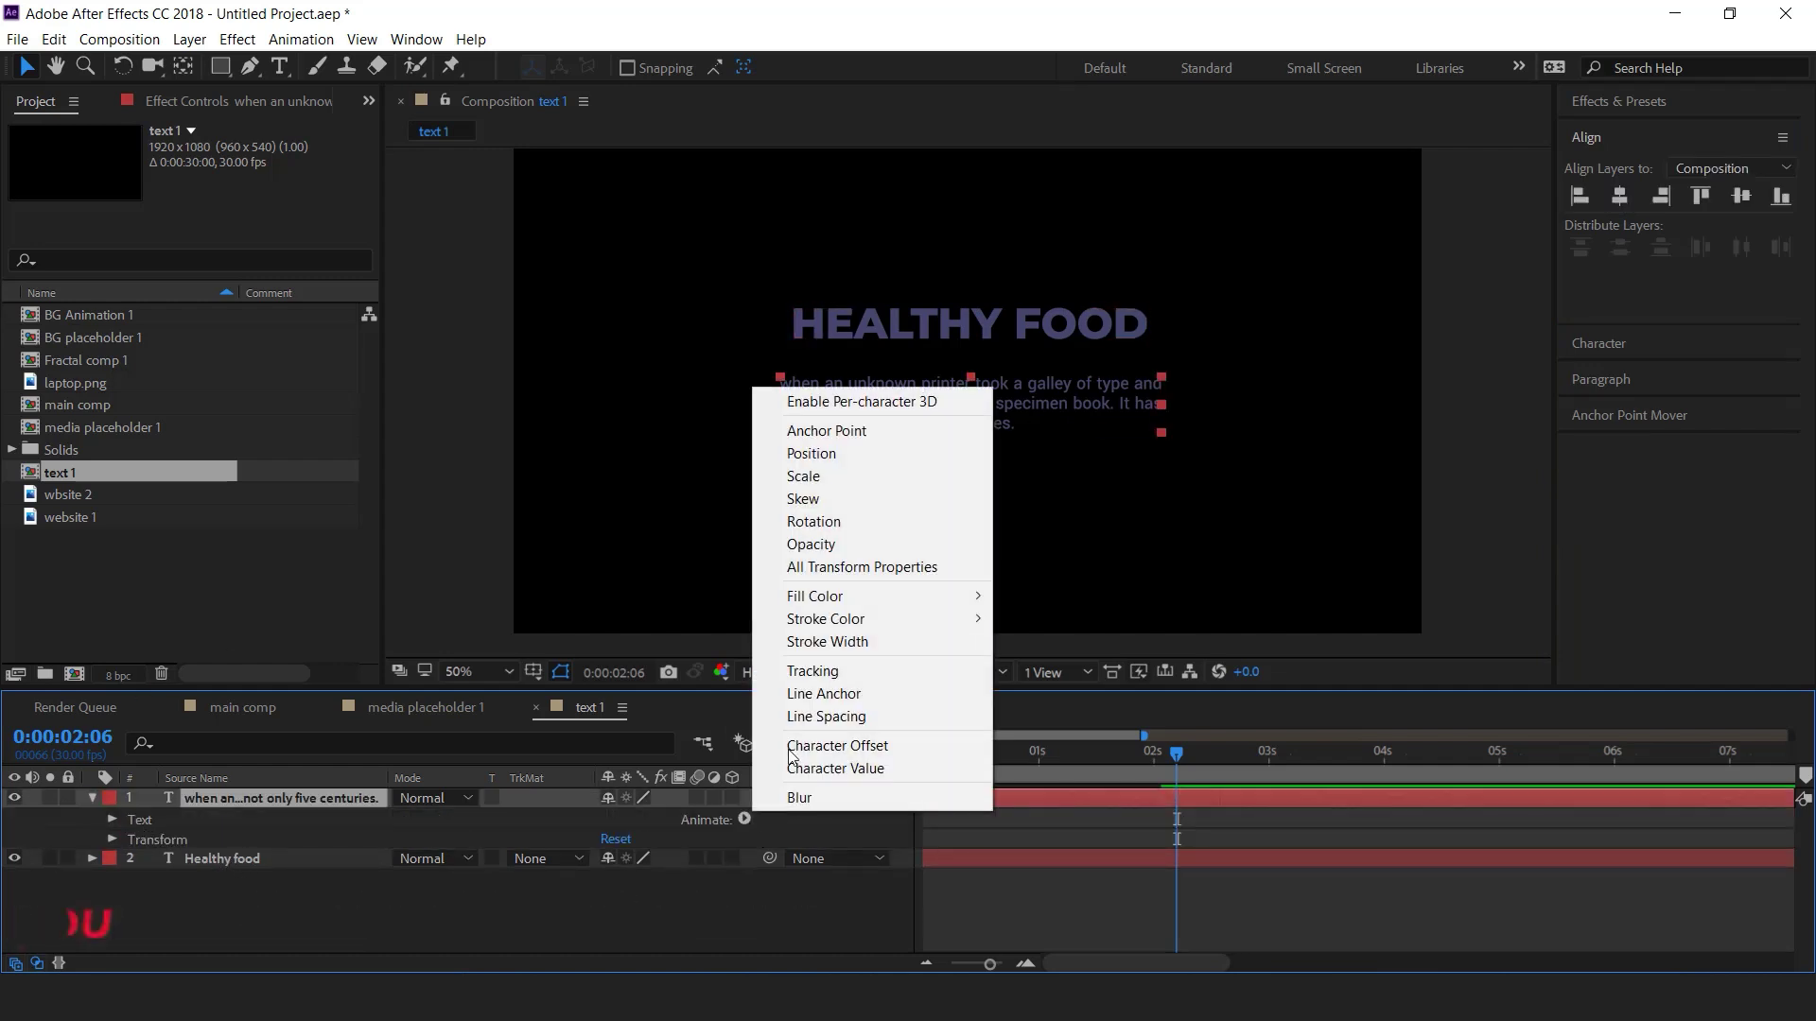
left_click(812, 453)
left_click(744, 820)
left_click(840, 545)
scroll(475, 920, "down", 2)
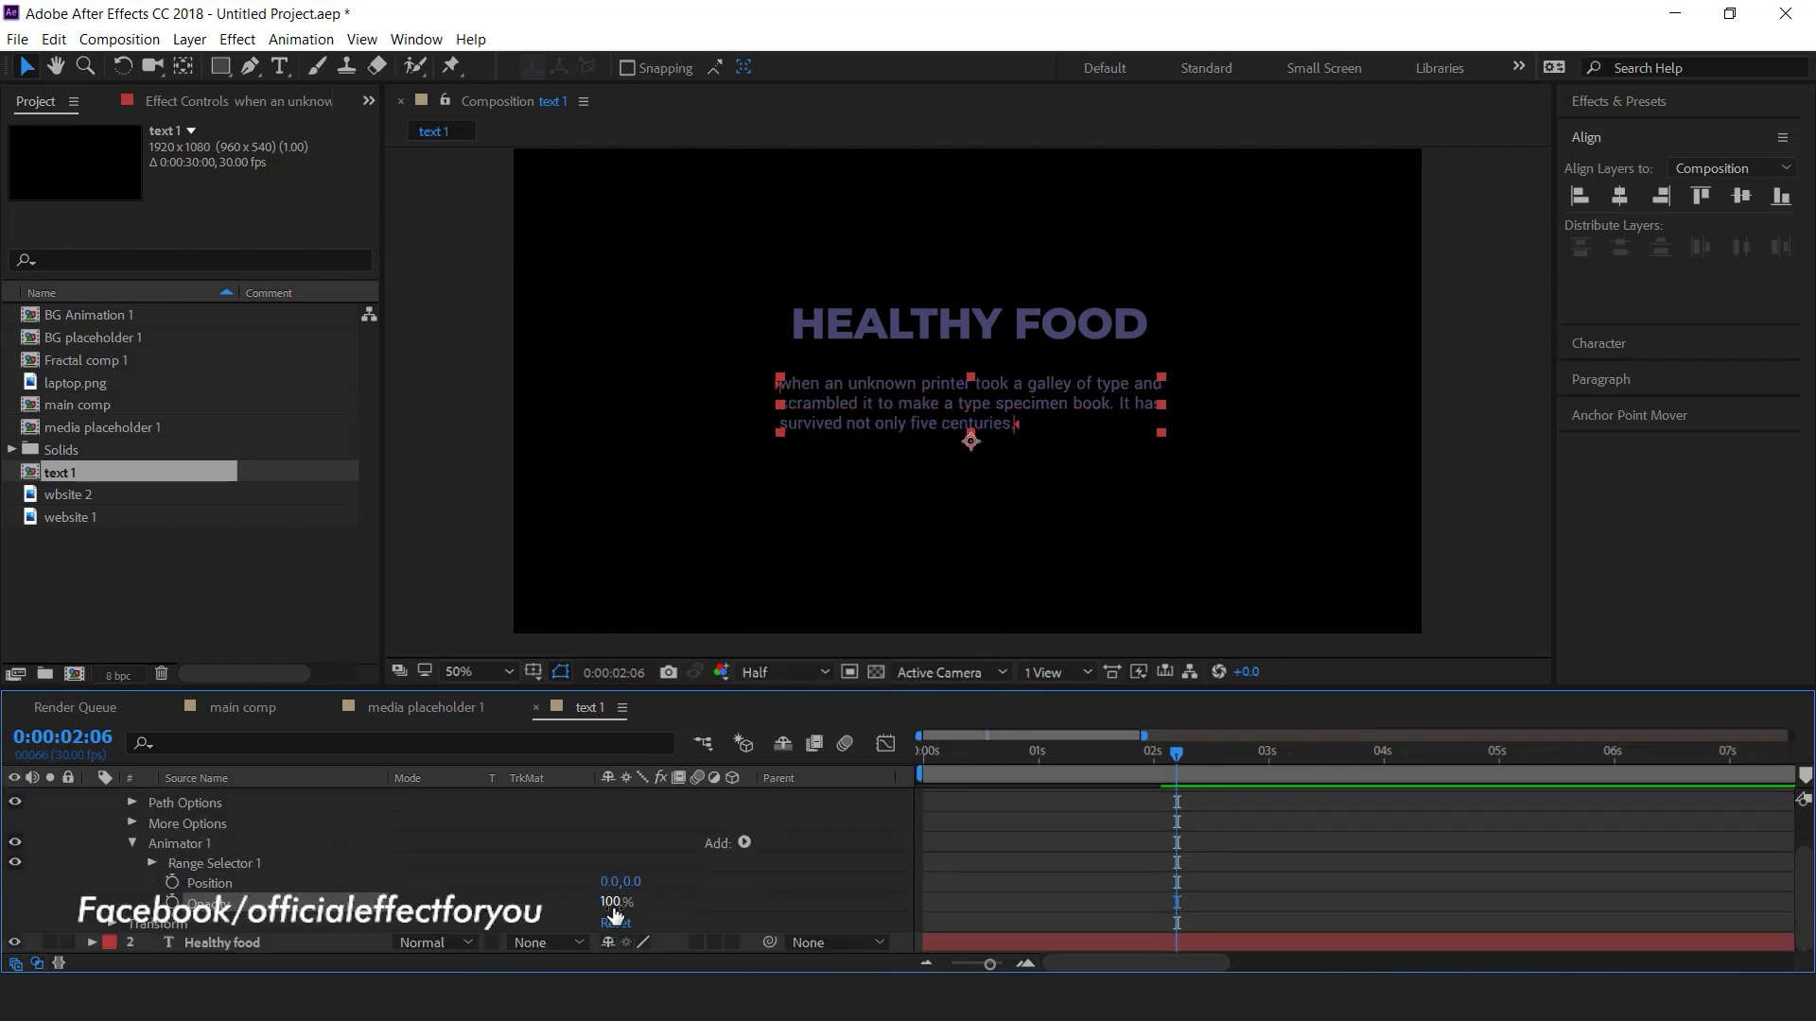
- Set the paragraph animator's Position to 0.0, 264.0 and its Opacity to 0%
left_click_drag(627, 884, 937, 886)
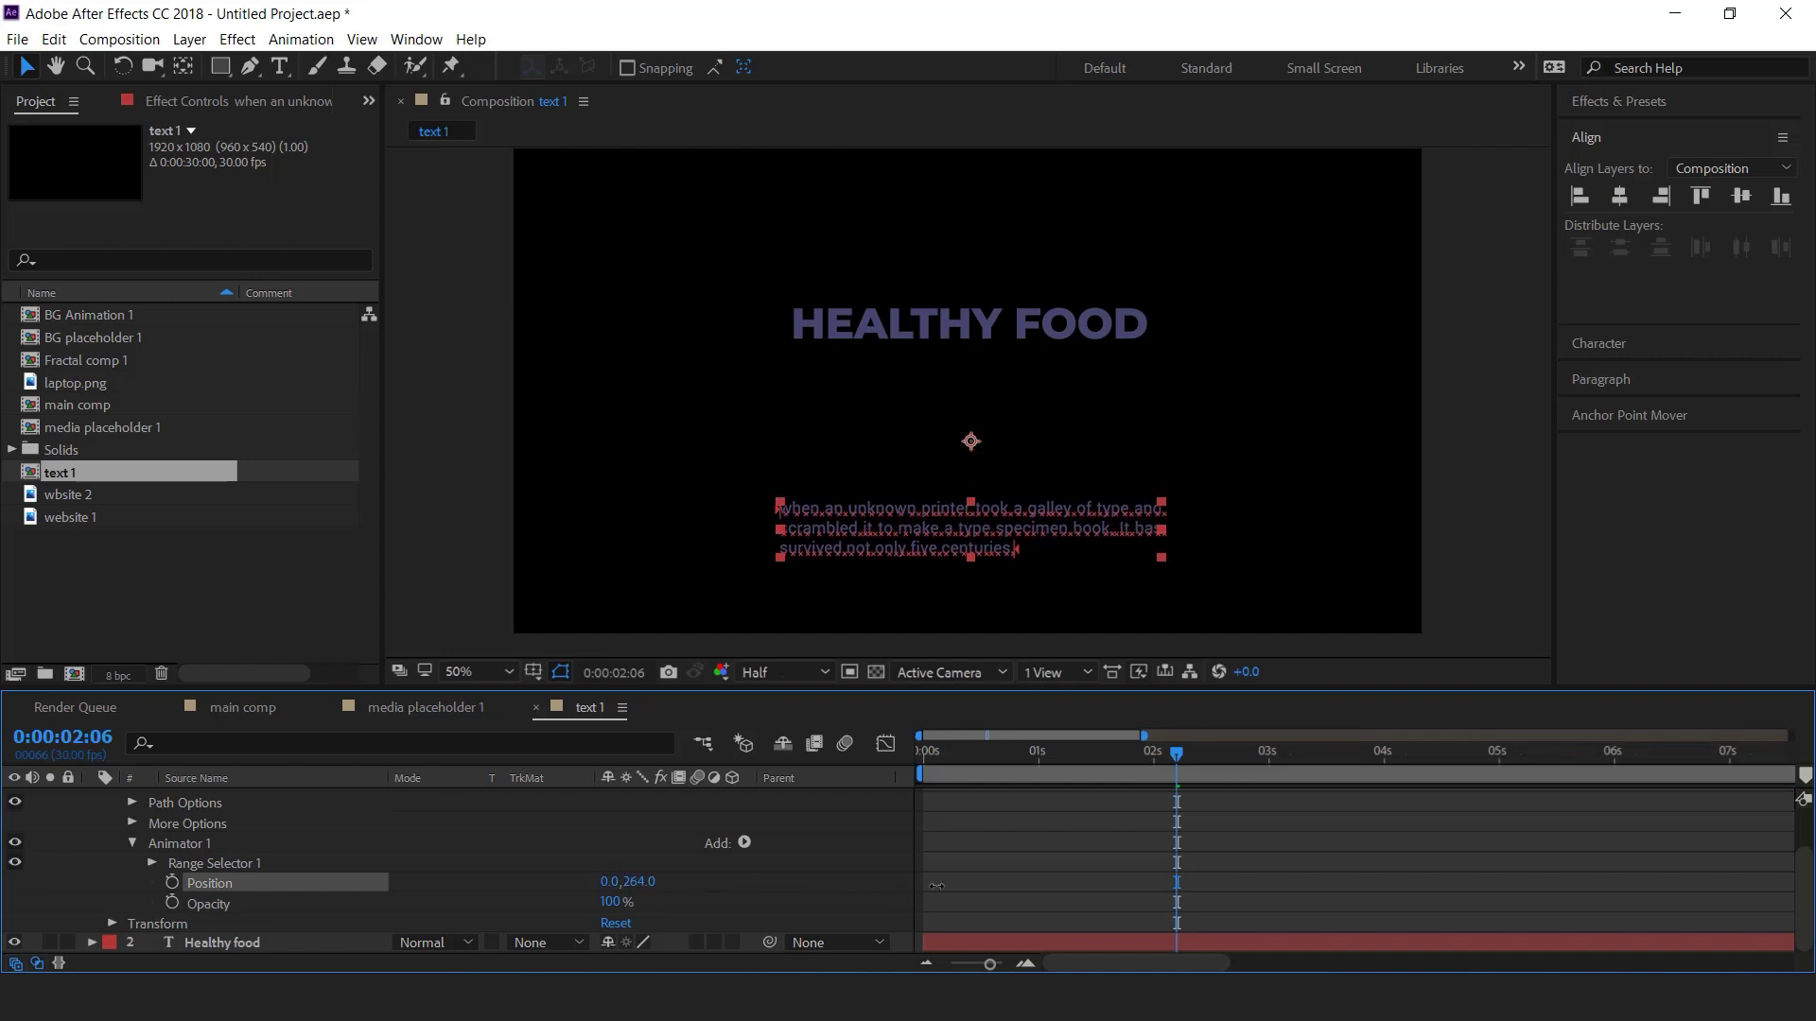
left_click(613, 903)
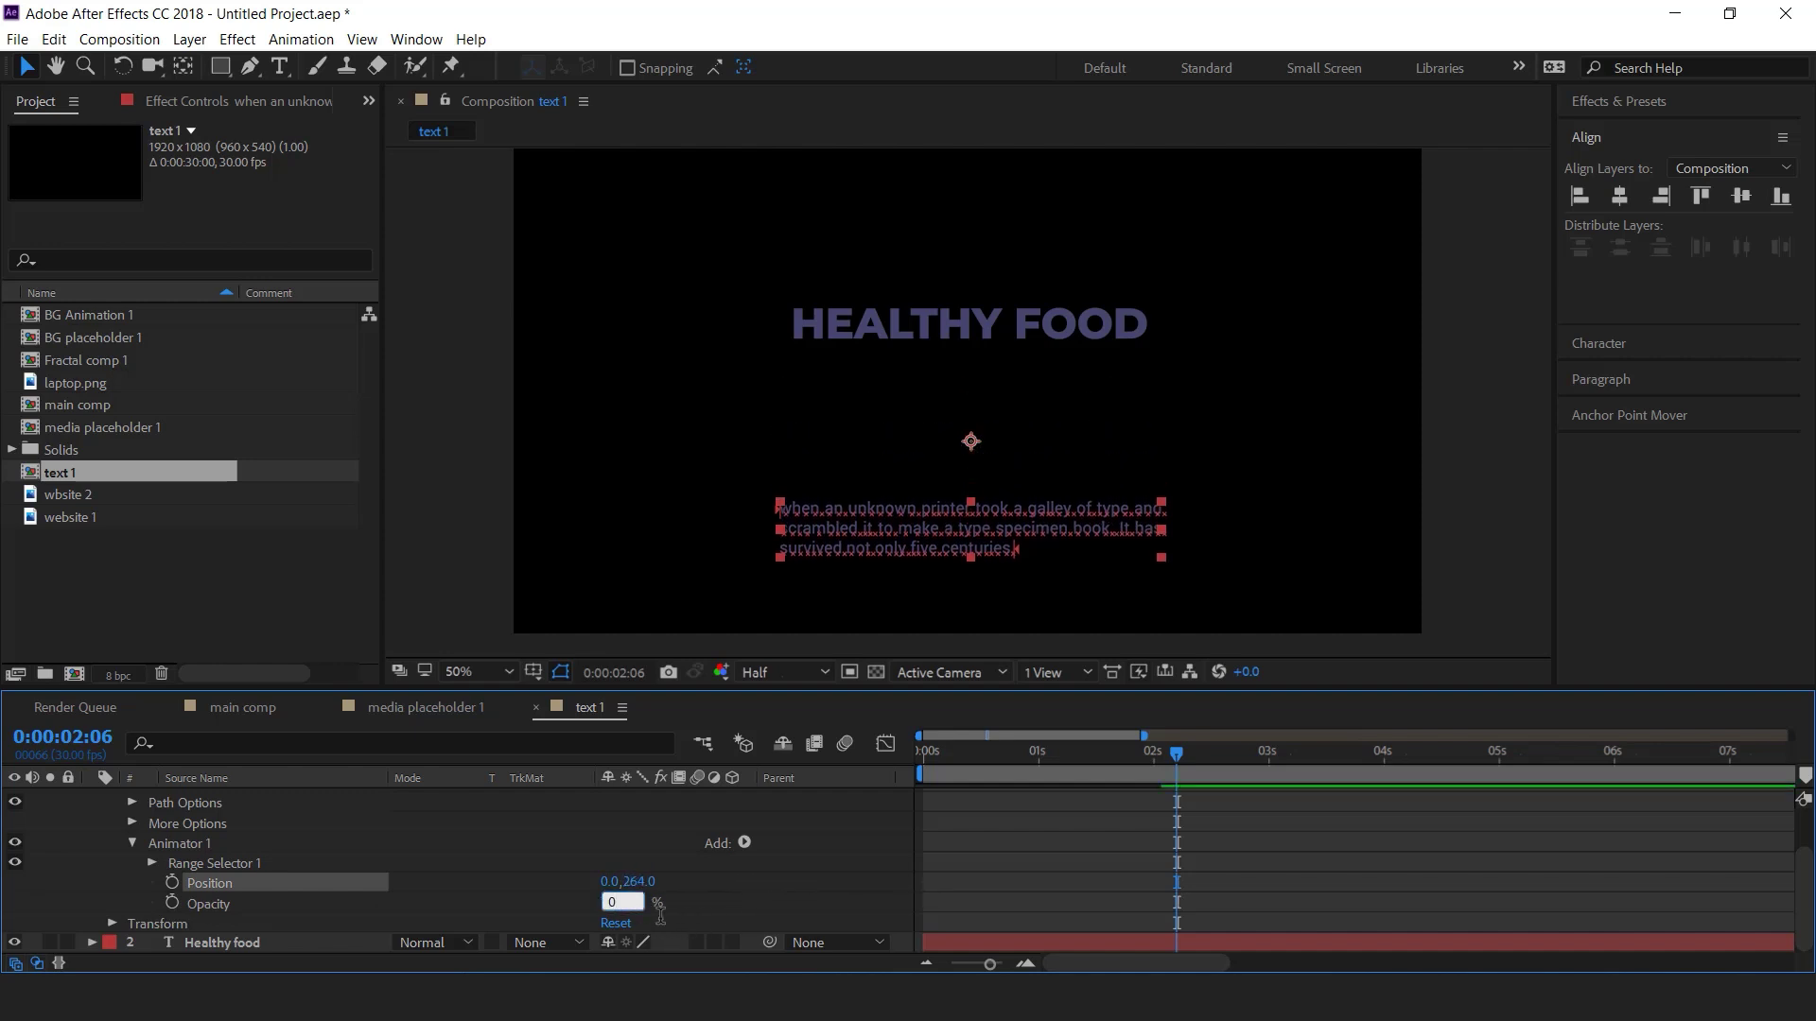
key("Return")
- Set the paragraph animator's Range Selector to a Ramp Up shape based on Lines, with the time at 0:00:00:00
left_click_drag(1180, 757, 775, 764)
left_click(153, 863)
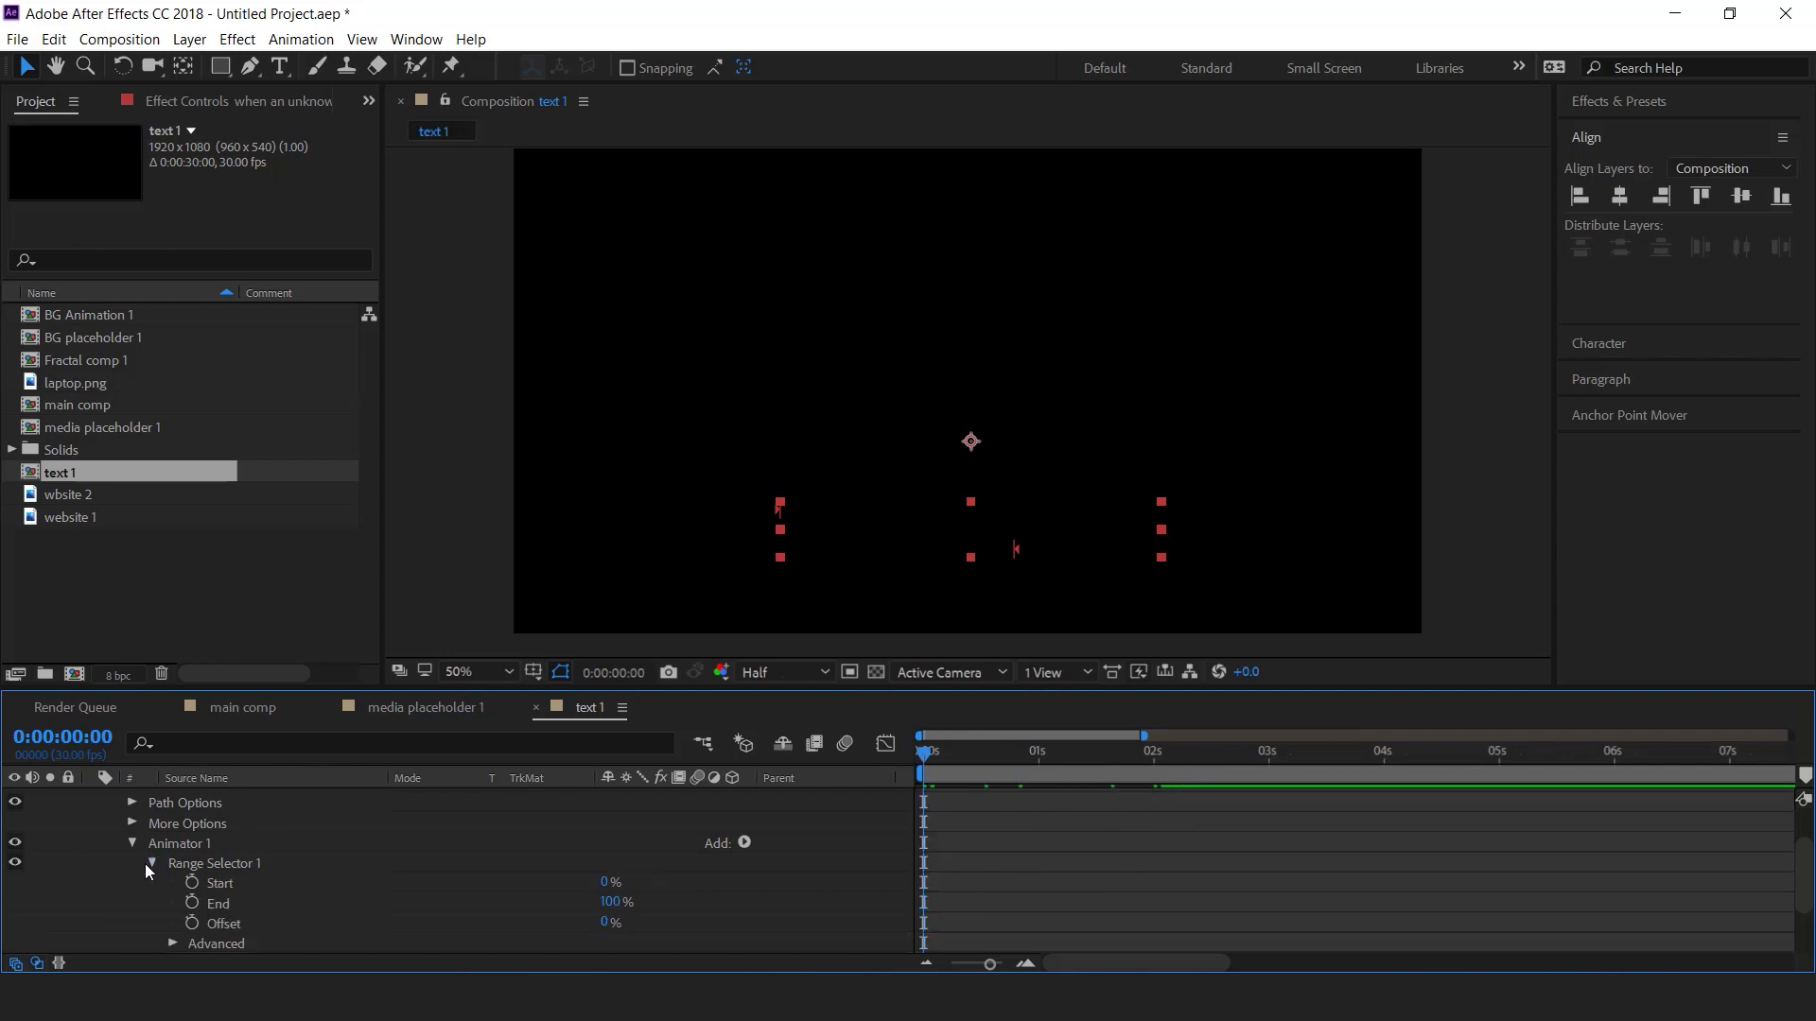
scroll(144, 864, "down", 2)
left_click(174, 885)
scroll(174, 886, "down", 2)
left_click(215, 905)
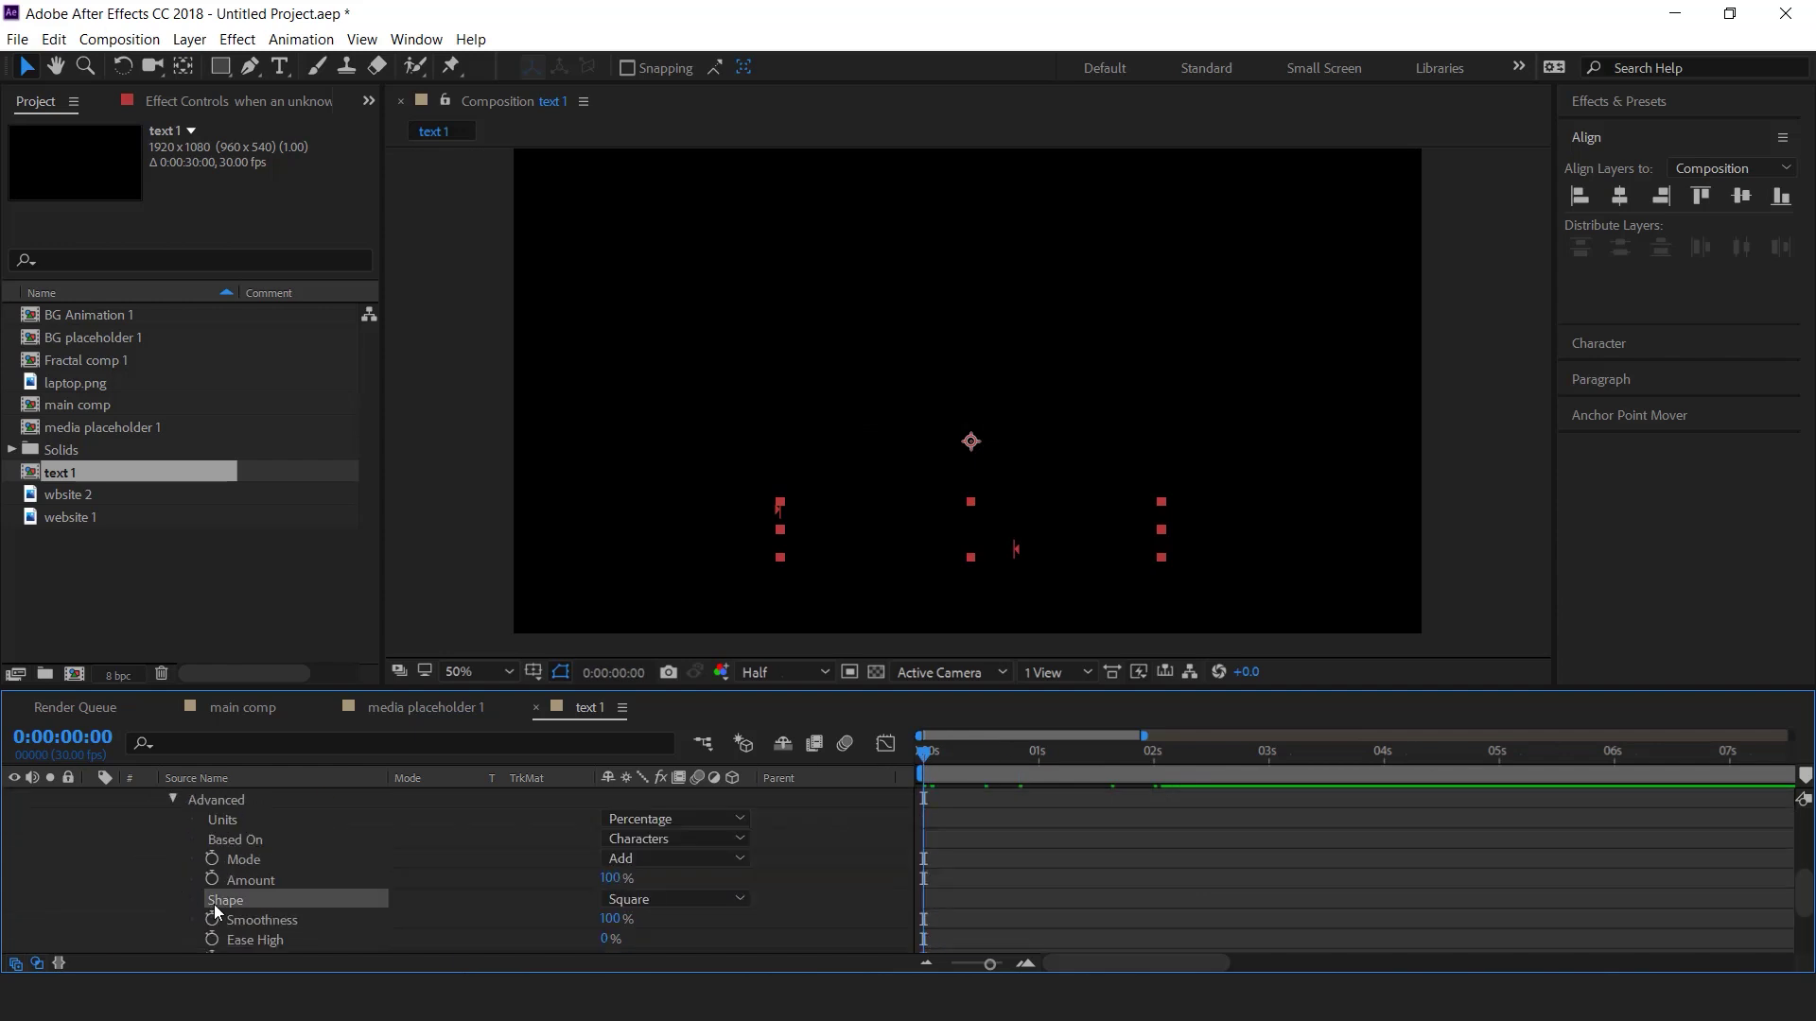
left_click(650, 896)
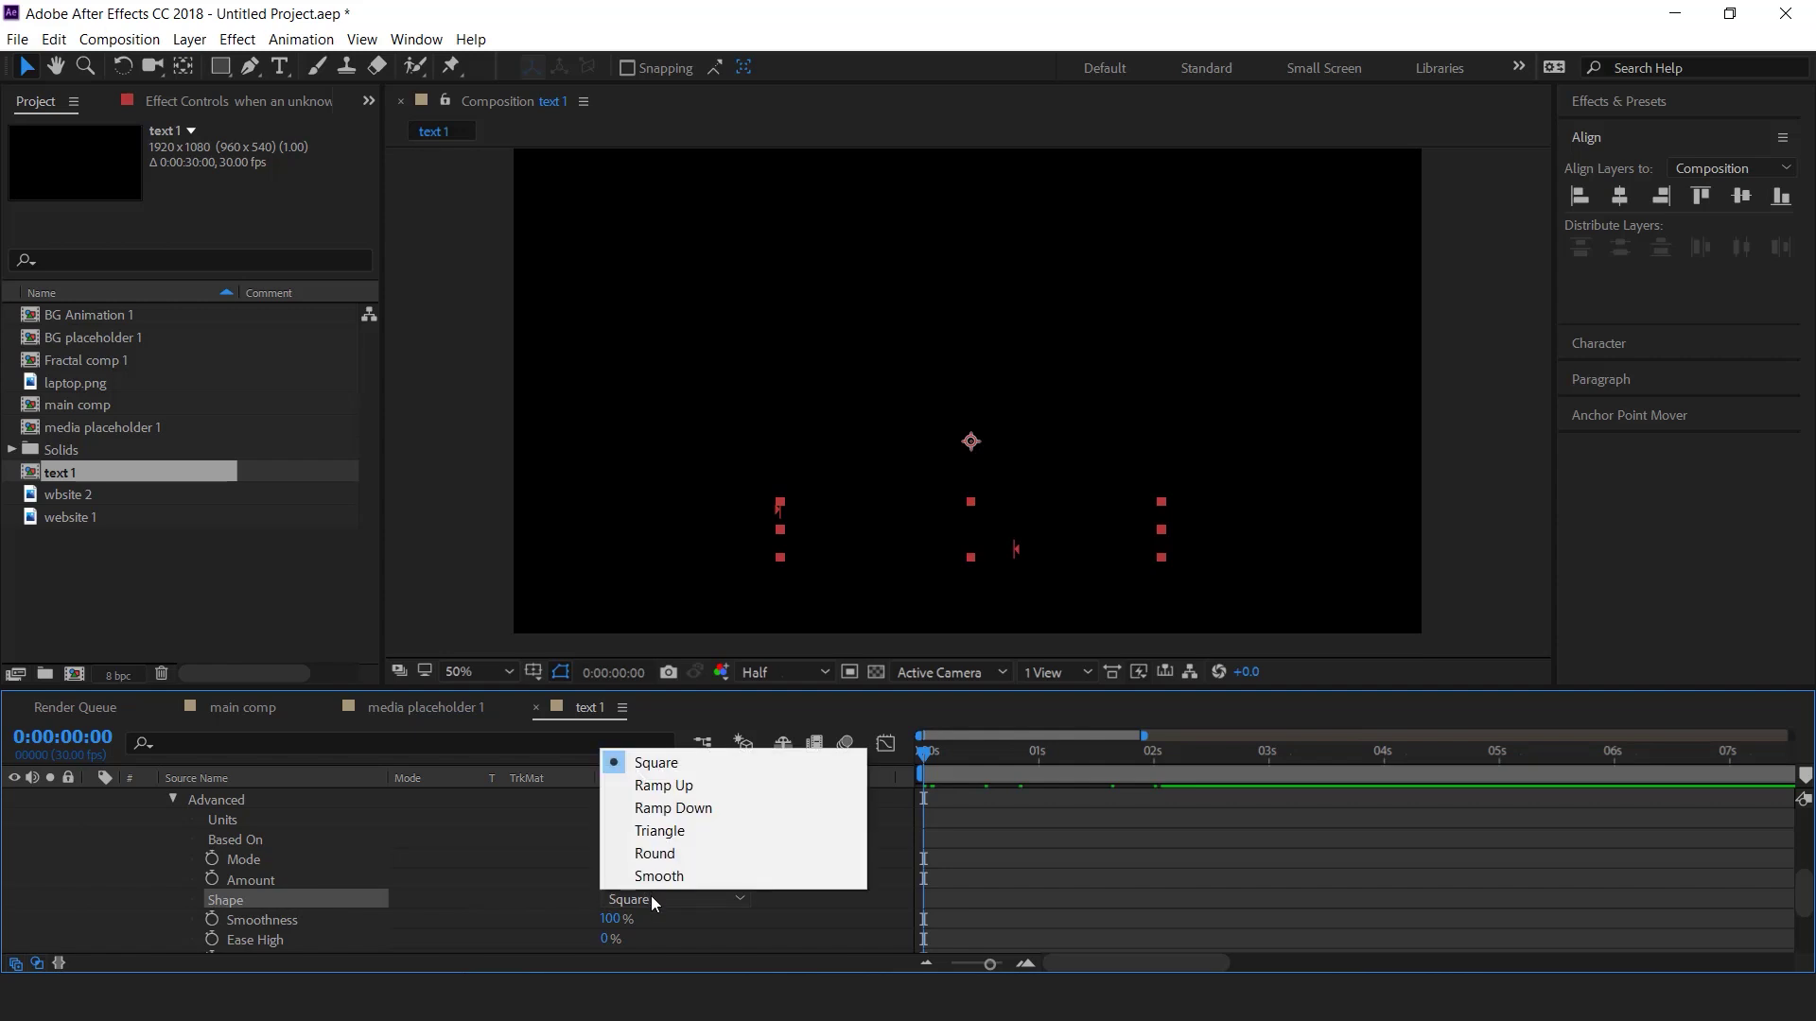
left_click(679, 785)
left_click(238, 839)
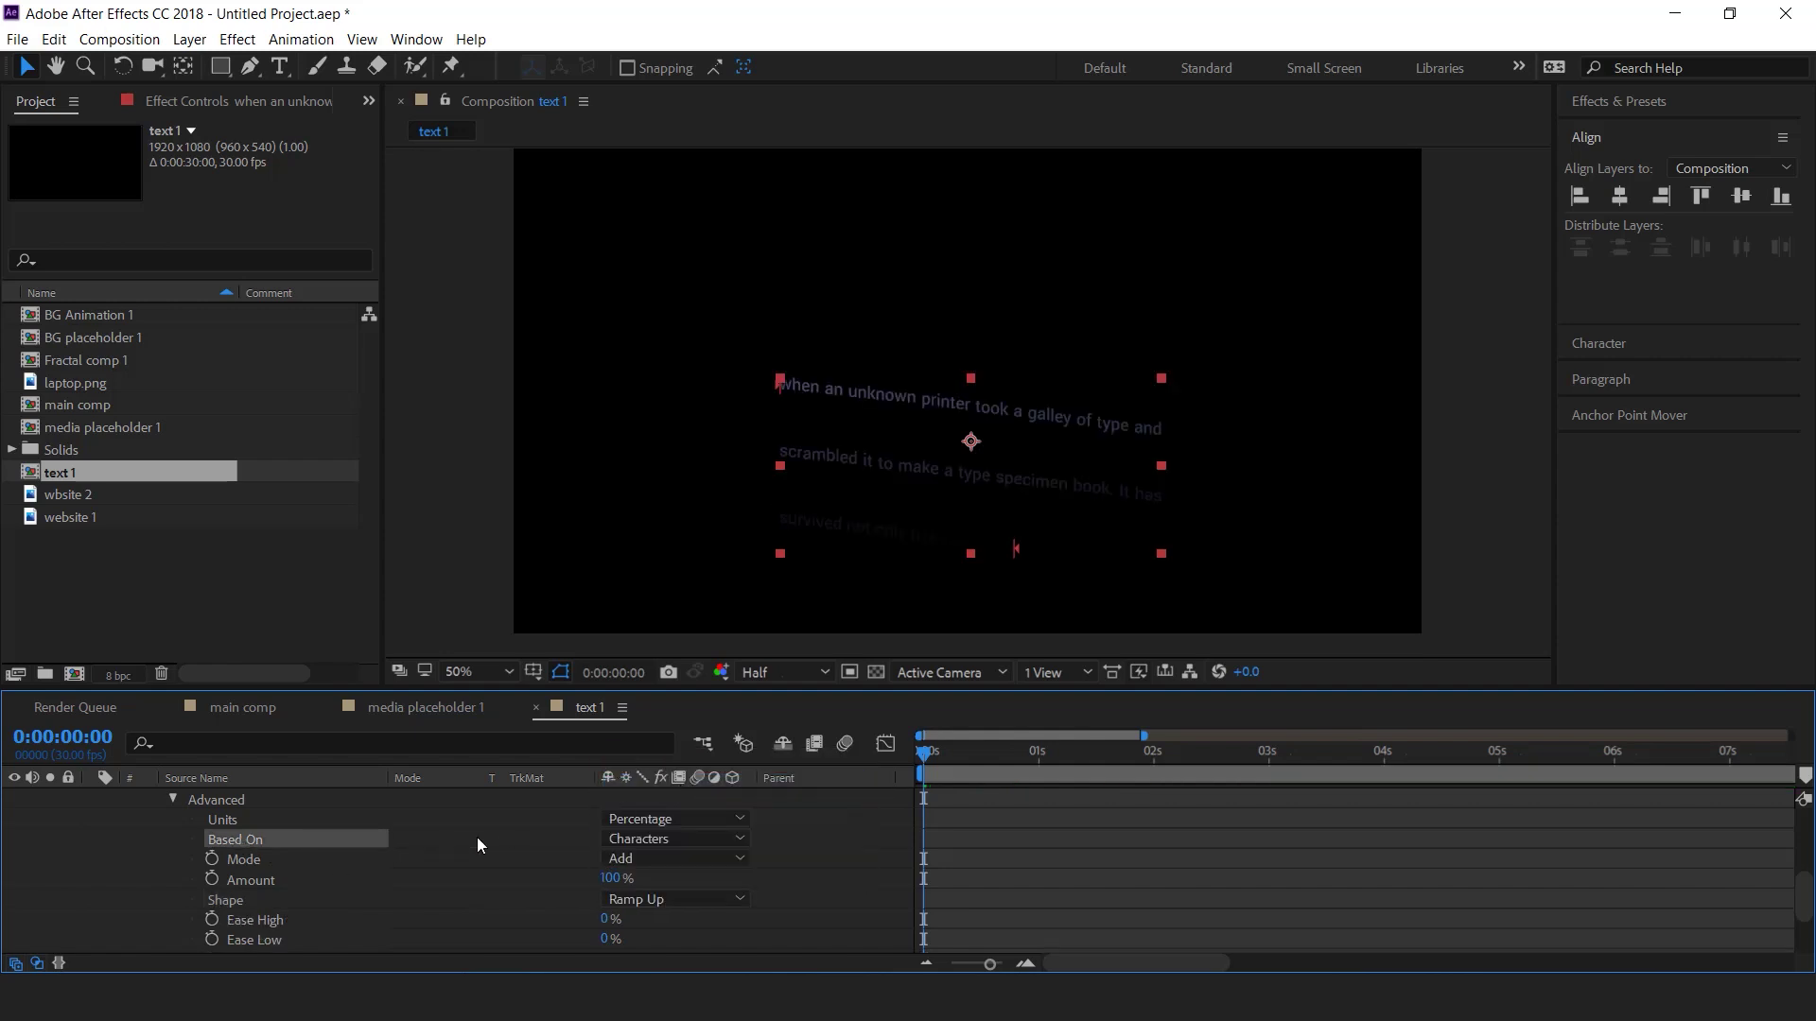
left_click(662, 839)
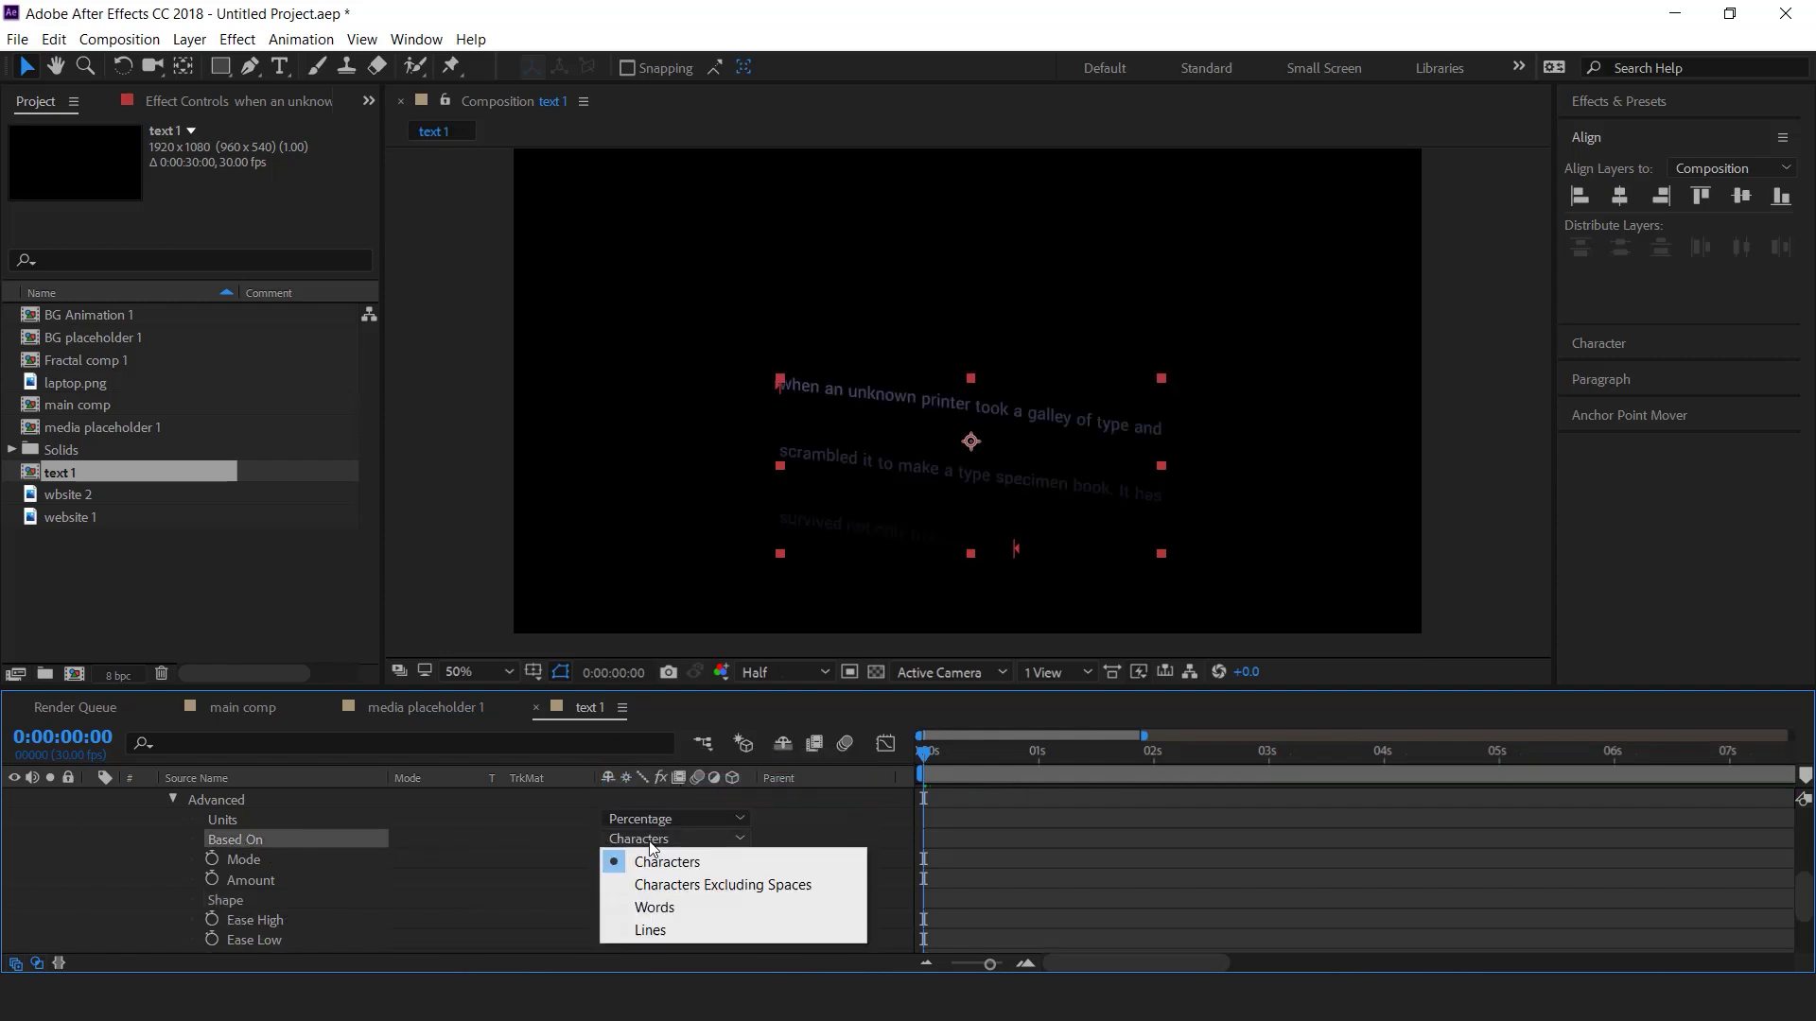
left_click(662, 933)
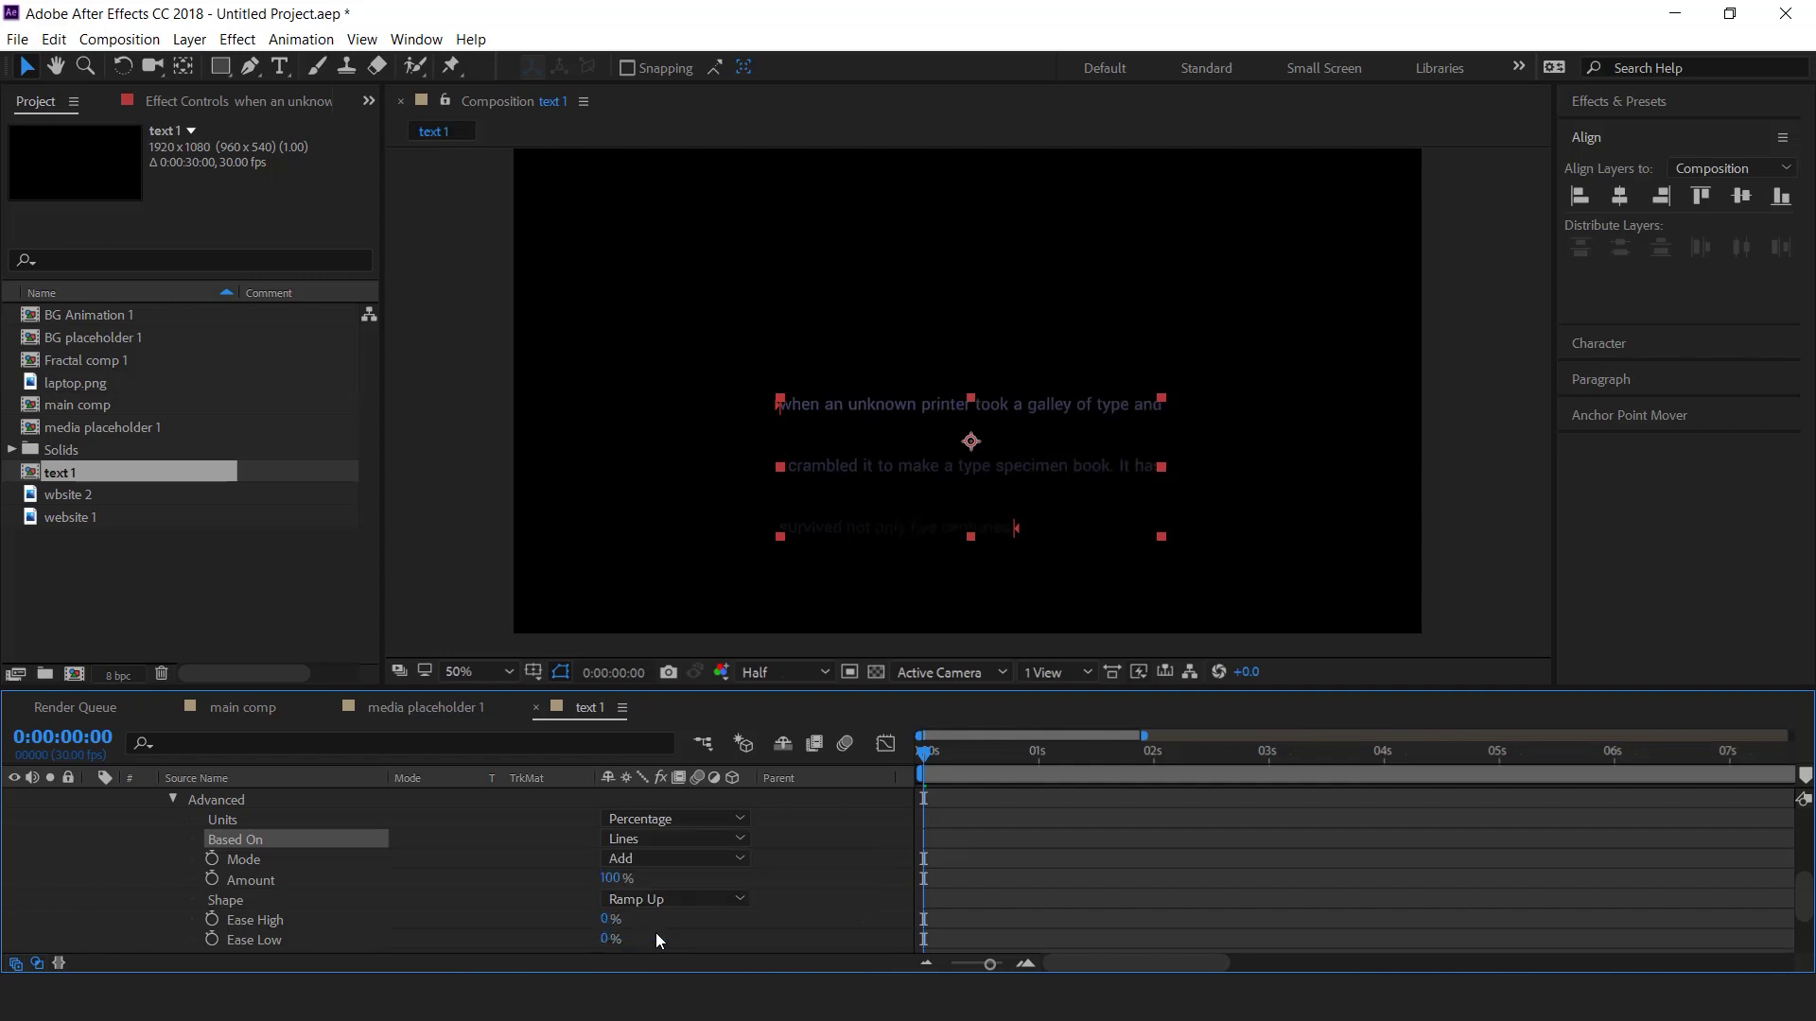
- Keyframe the paragraph's Range Selector Offset at -100% at the start of the comp
scroll(97, 885, "up", 1)
left_click(140, 873)
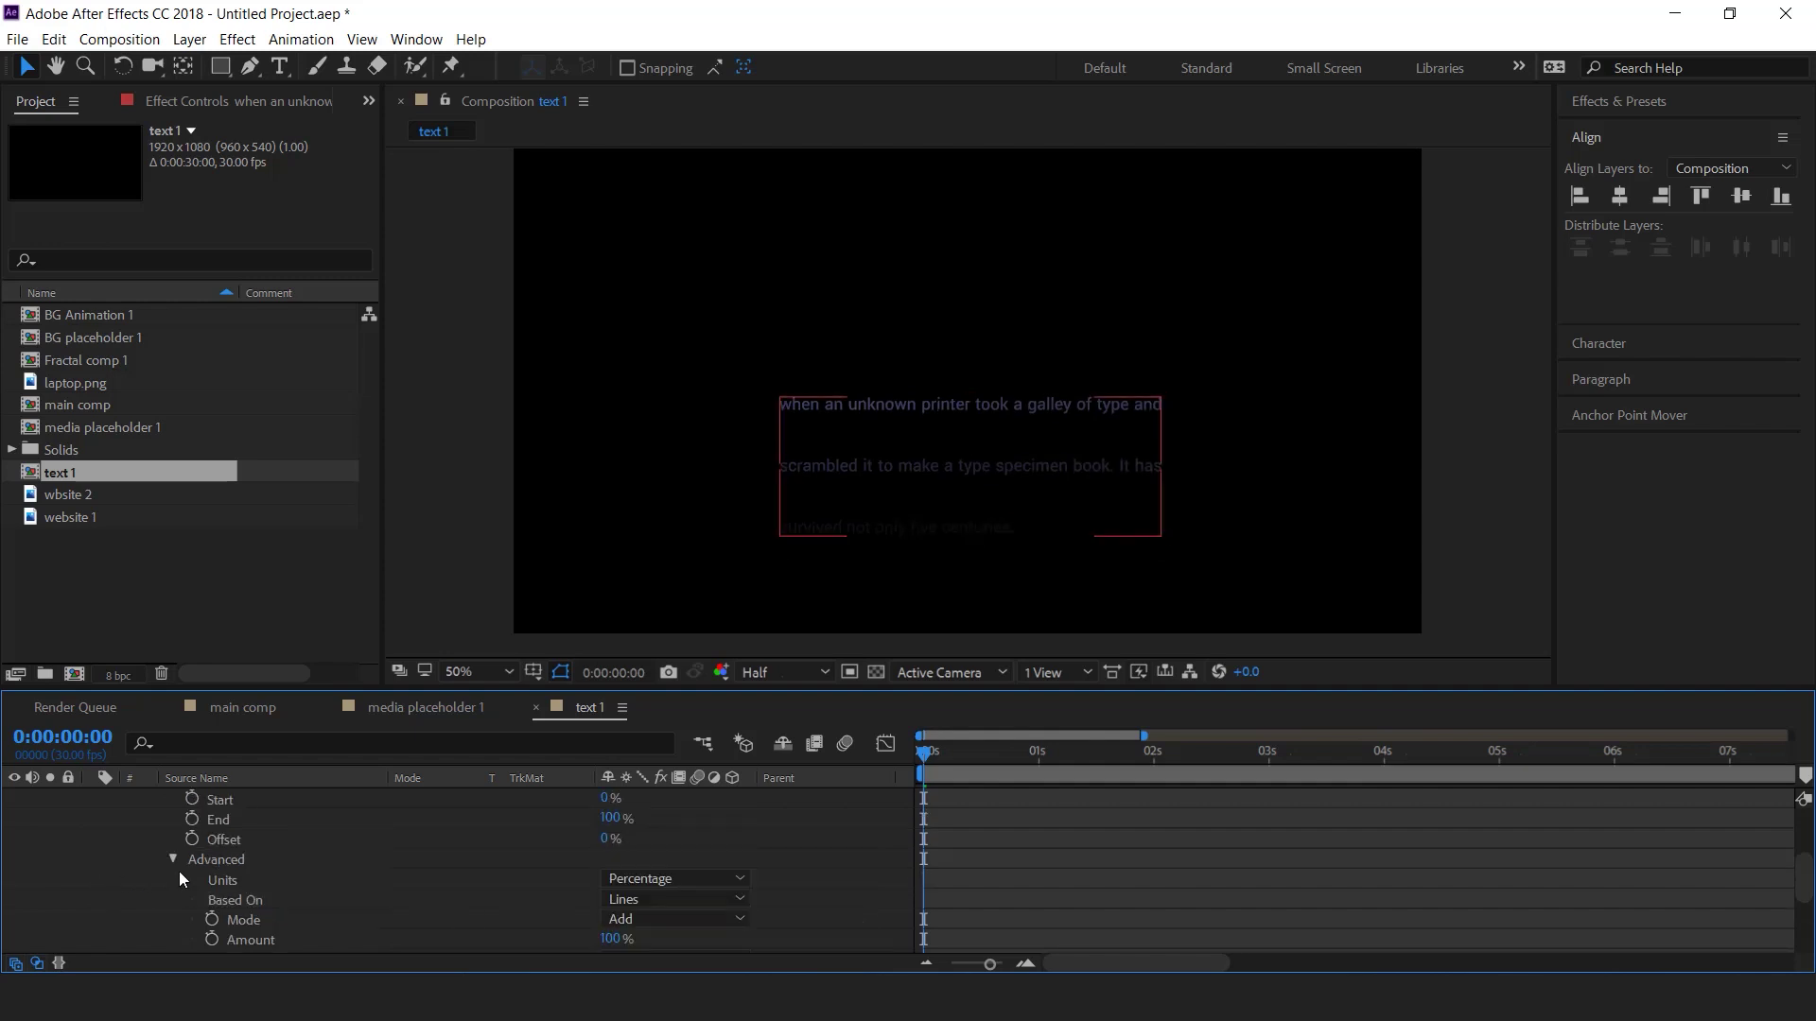
left_click(175, 862)
left_click(221, 845)
left_click(191, 843)
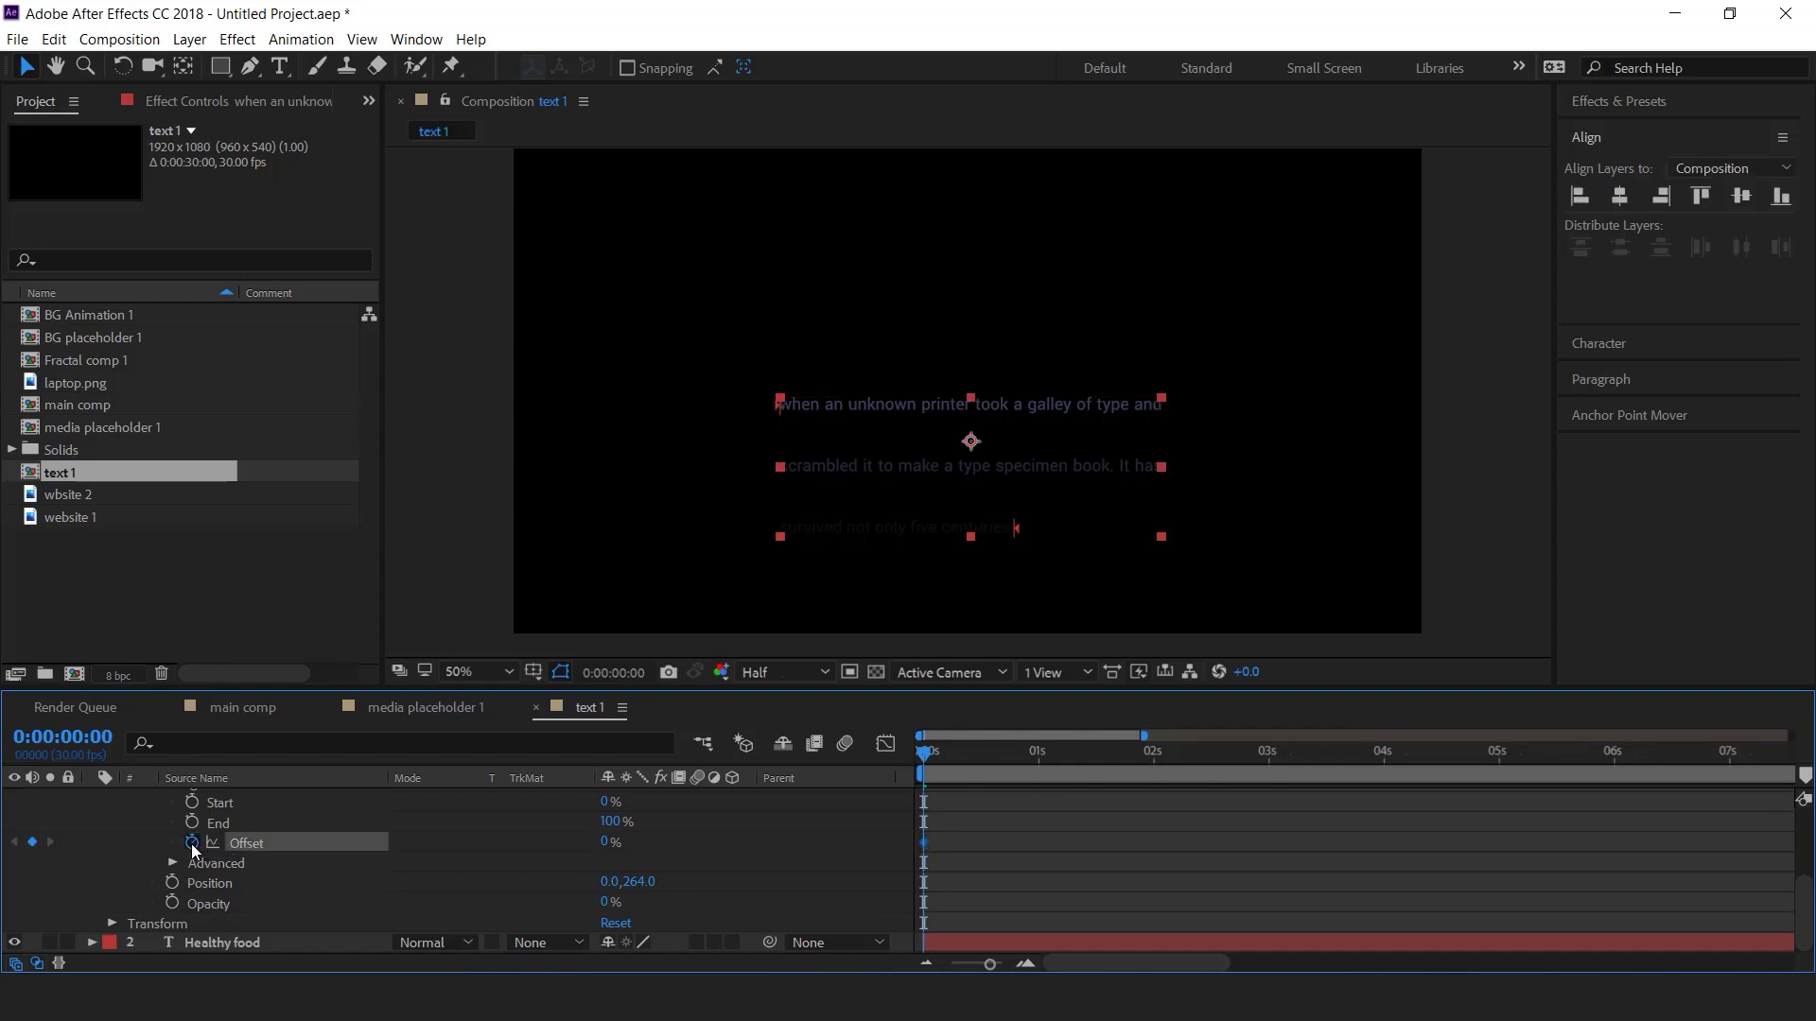
left_click(606, 843)
type("-100")
key("Return")
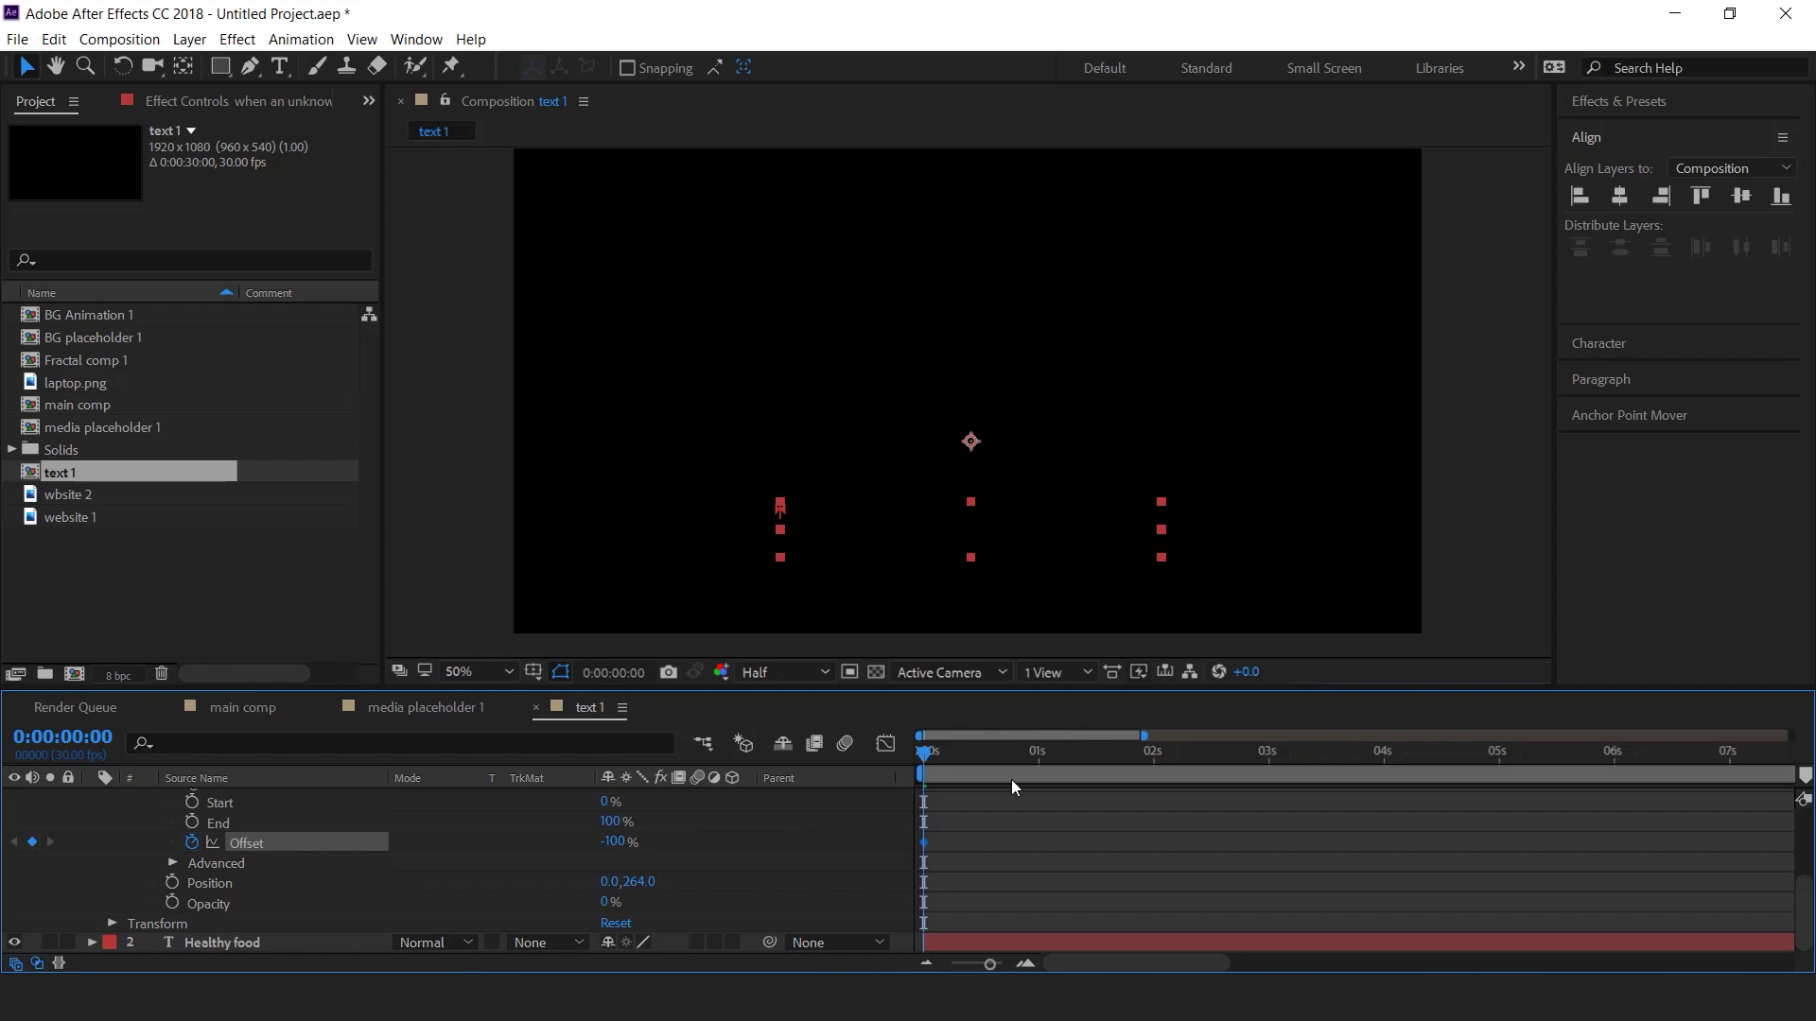
- Set the Range Selector Offset to 100% at 0:00:01:26
left_click_drag(1118, 757, 1138, 758)
left_click(616, 841)
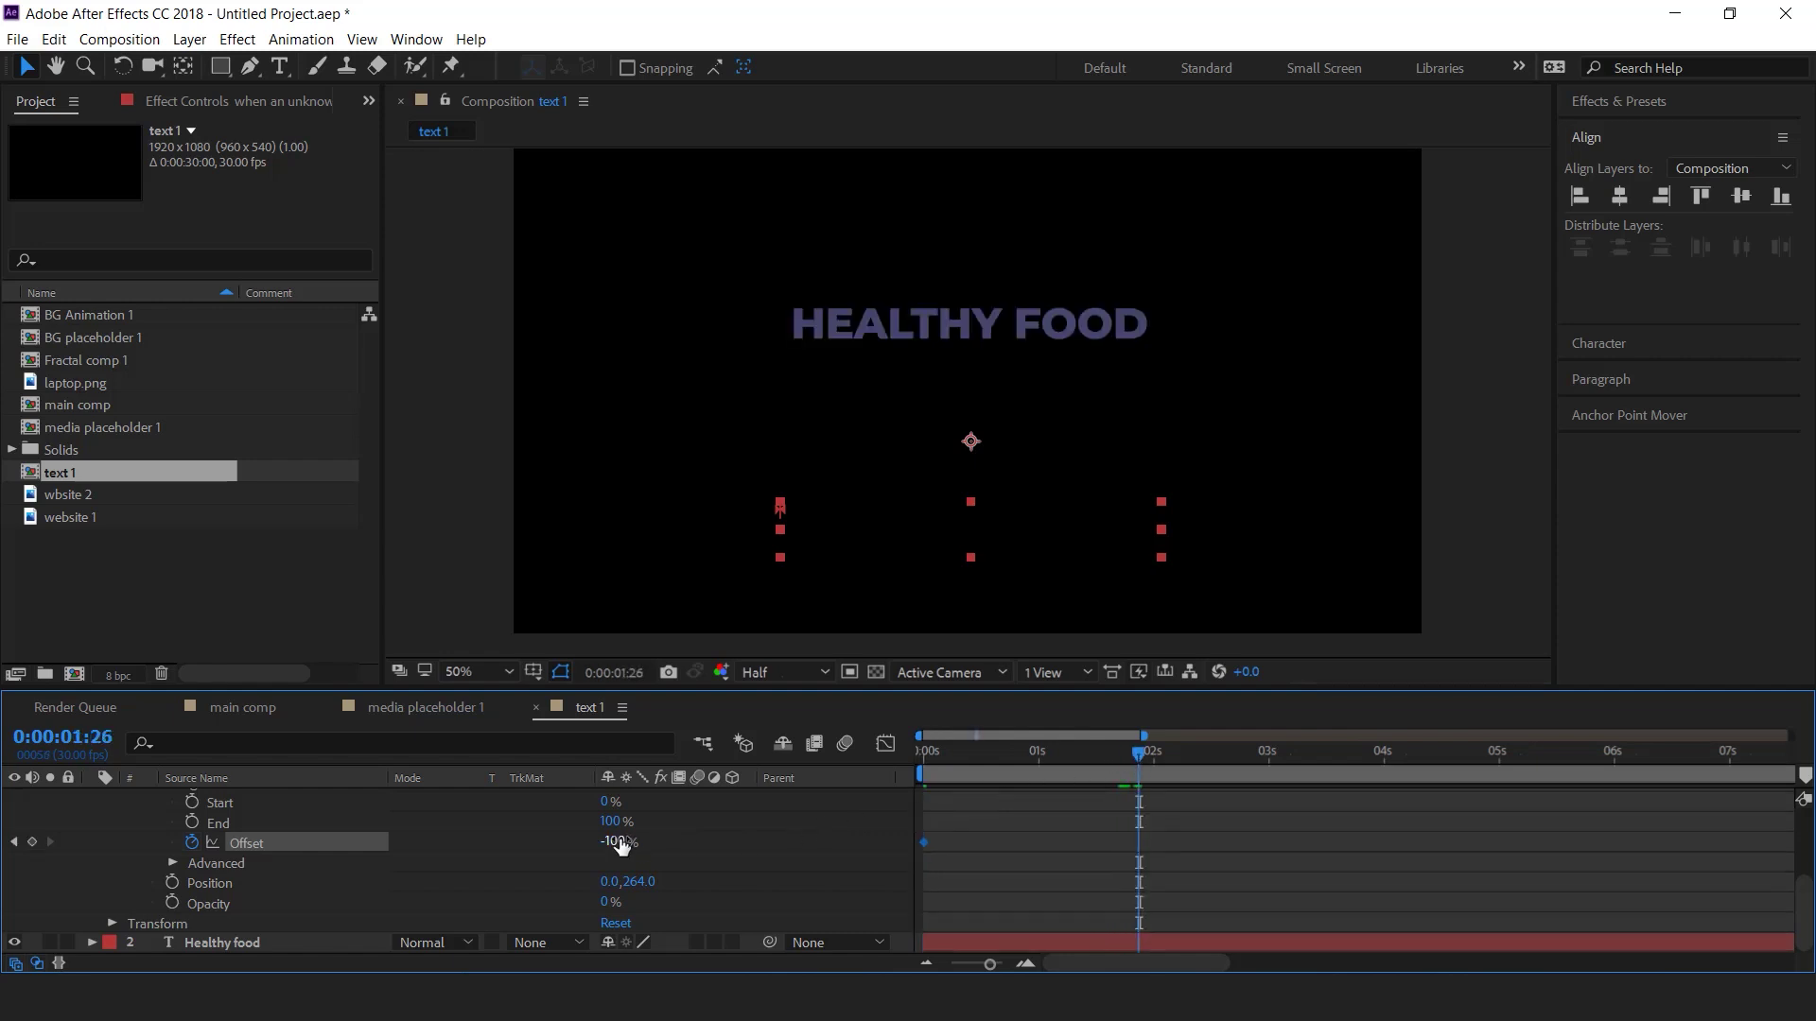
type("1")
key("Return")
- Apply Easy Ease to the Offset keyframes and lengthen the ending ease in the speed graph toward the first keyframe
left_click_drag(1199, 822, 893, 854)
right_click(926, 843)
mouse_move(1068, 826)
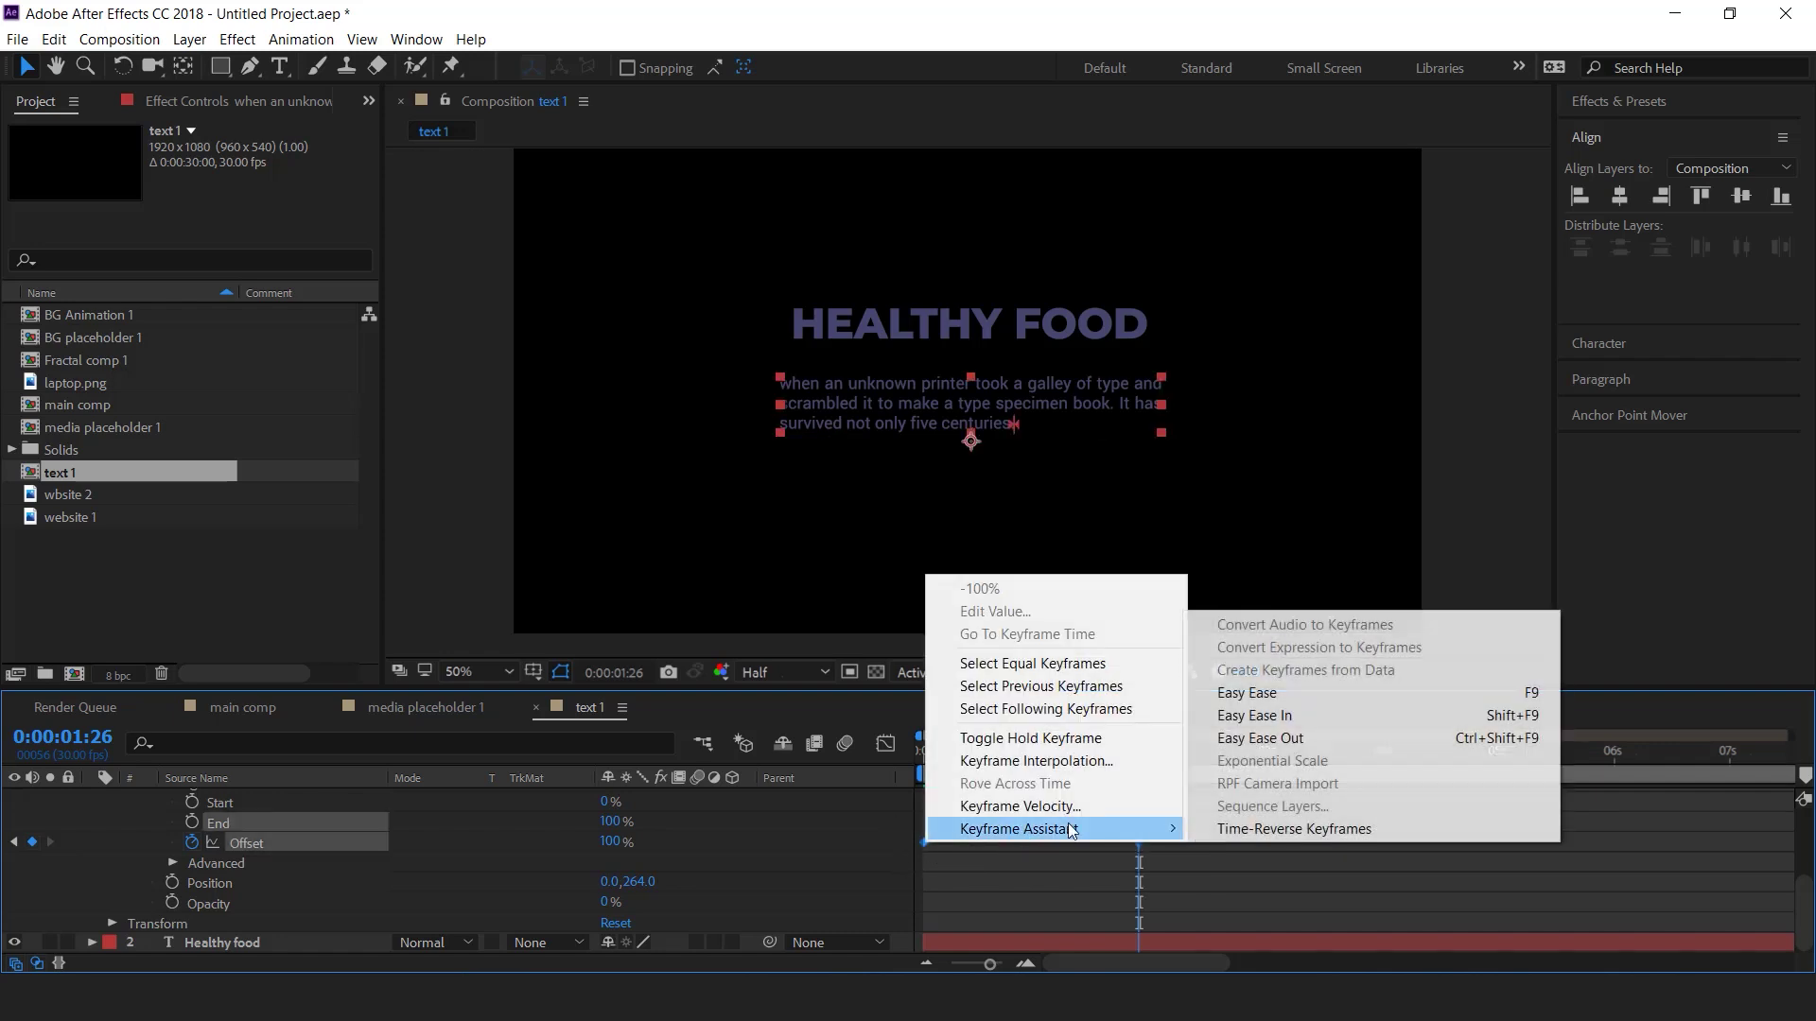
left_click(1348, 696)
left_click(885, 744)
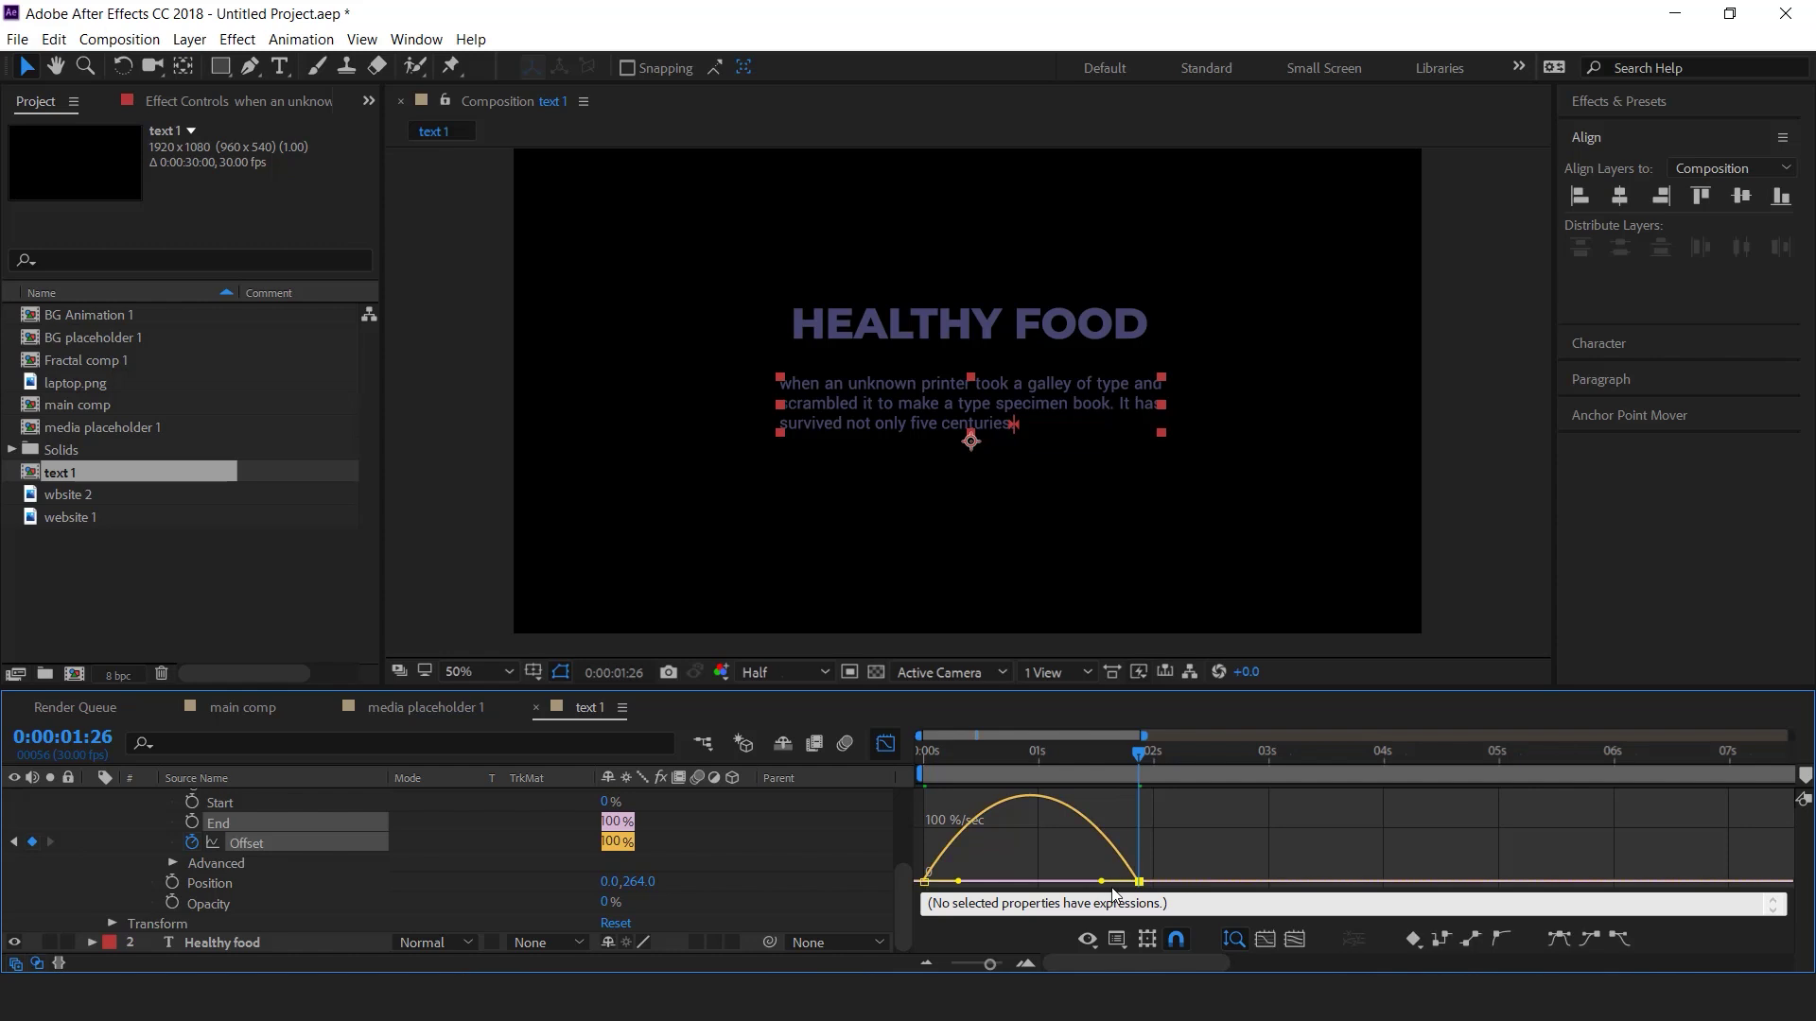
left_click_drag(1097, 882, 996, 883)
left_click(924, 881)
left_click(885, 744)
- Shift the paragraph layer to start at about 0:00:00:17 and preview the text animation
left_click_drag(978, 756, 847, 798)
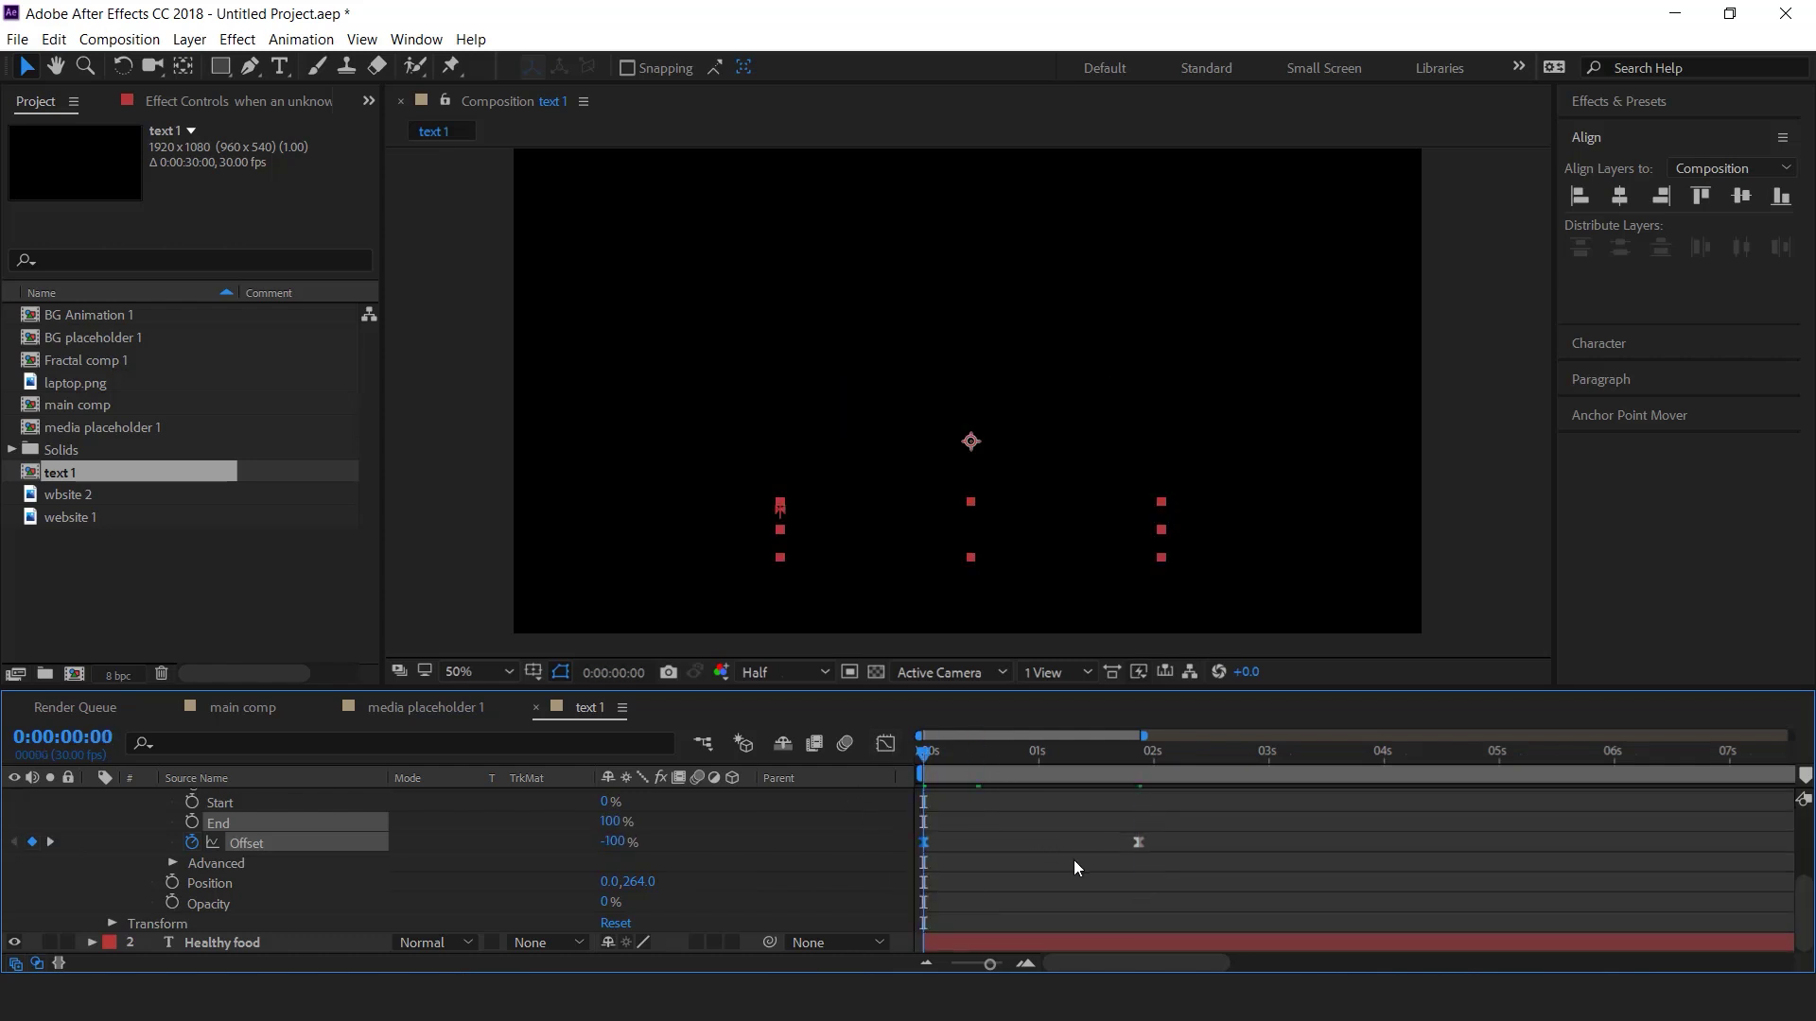
scroll(1178, 907, "up", 1)
scroll(1063, 902, "up", 1)
key("u")
left_click_drag(993, 803, 1040, 804)
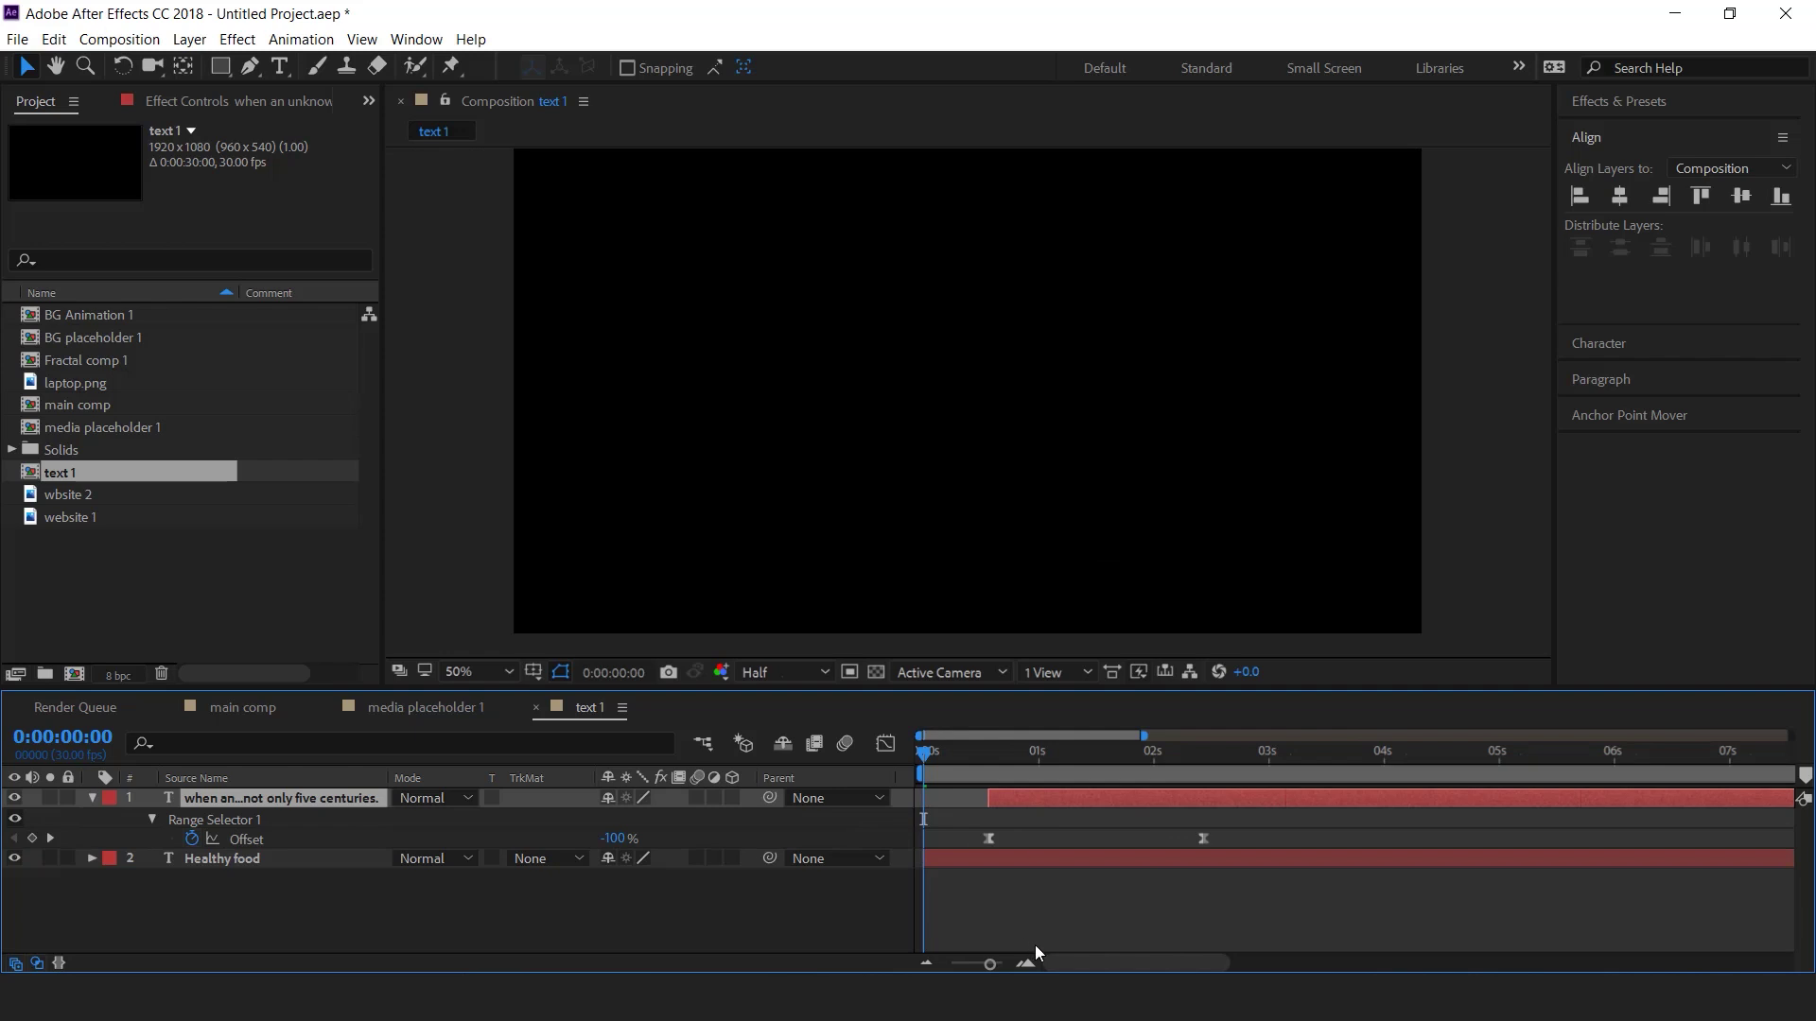
key("space")
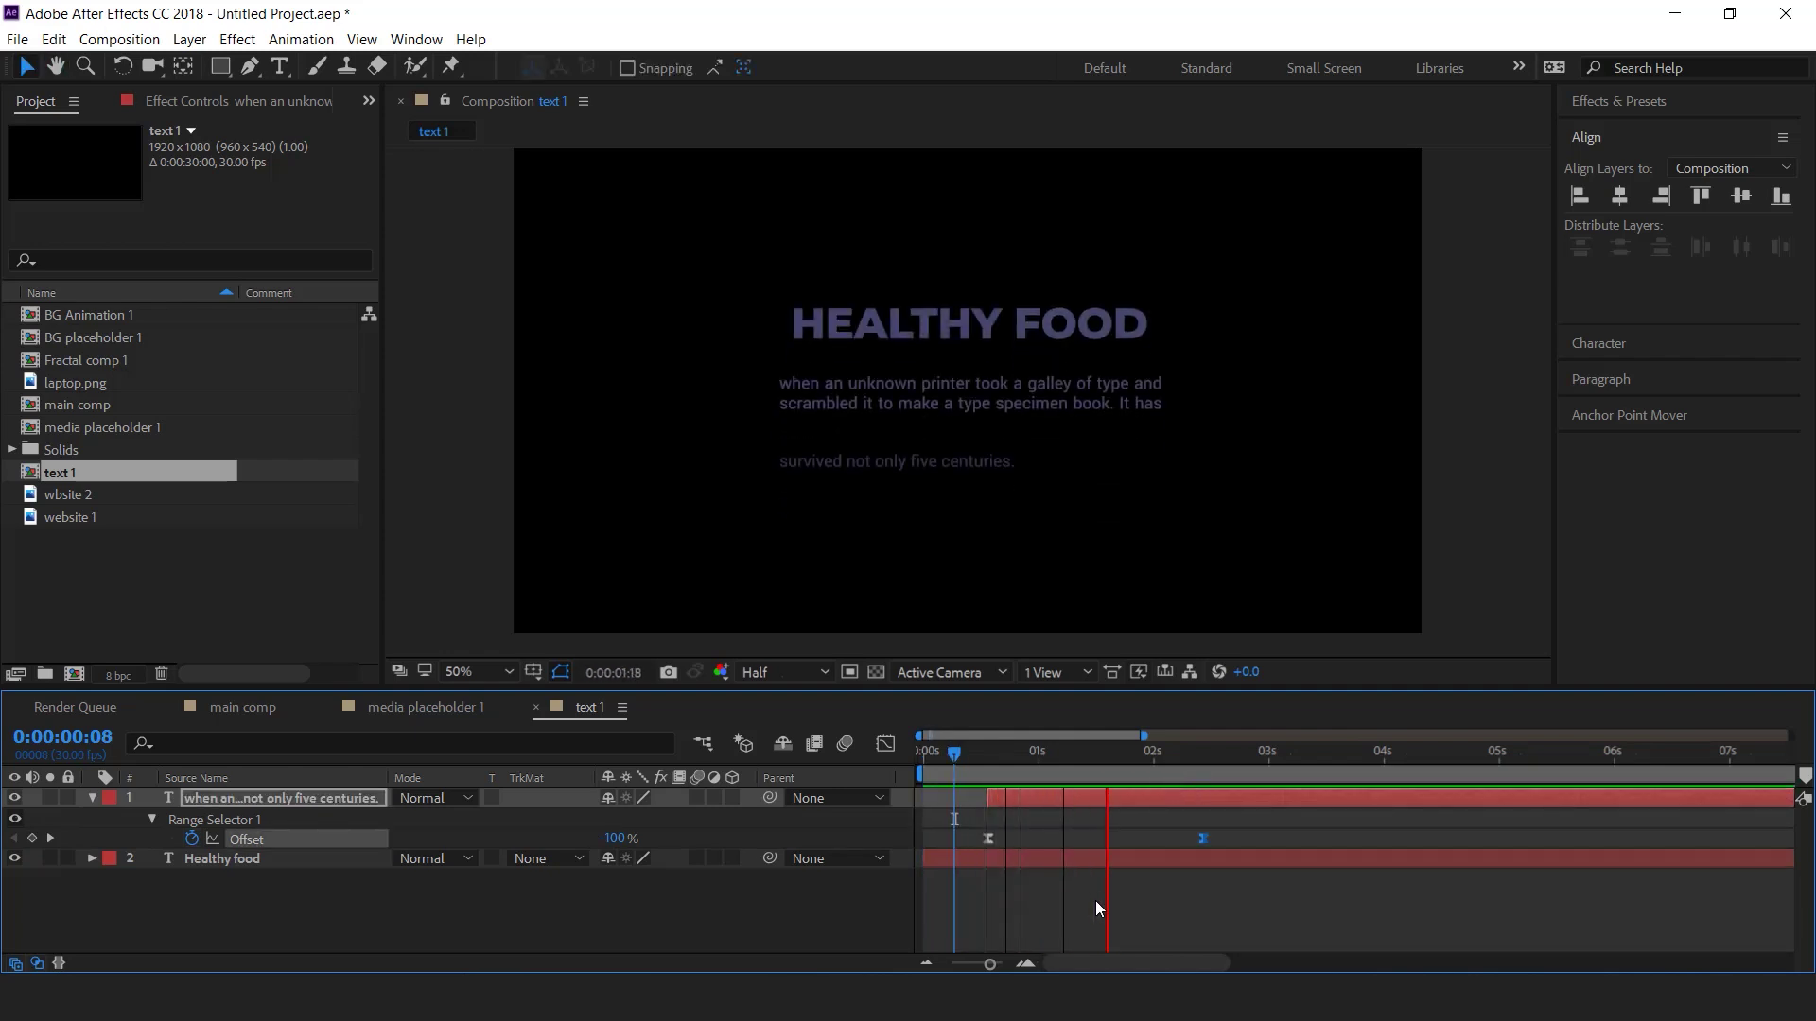
left_click_drag(955, 753, 812, 764)
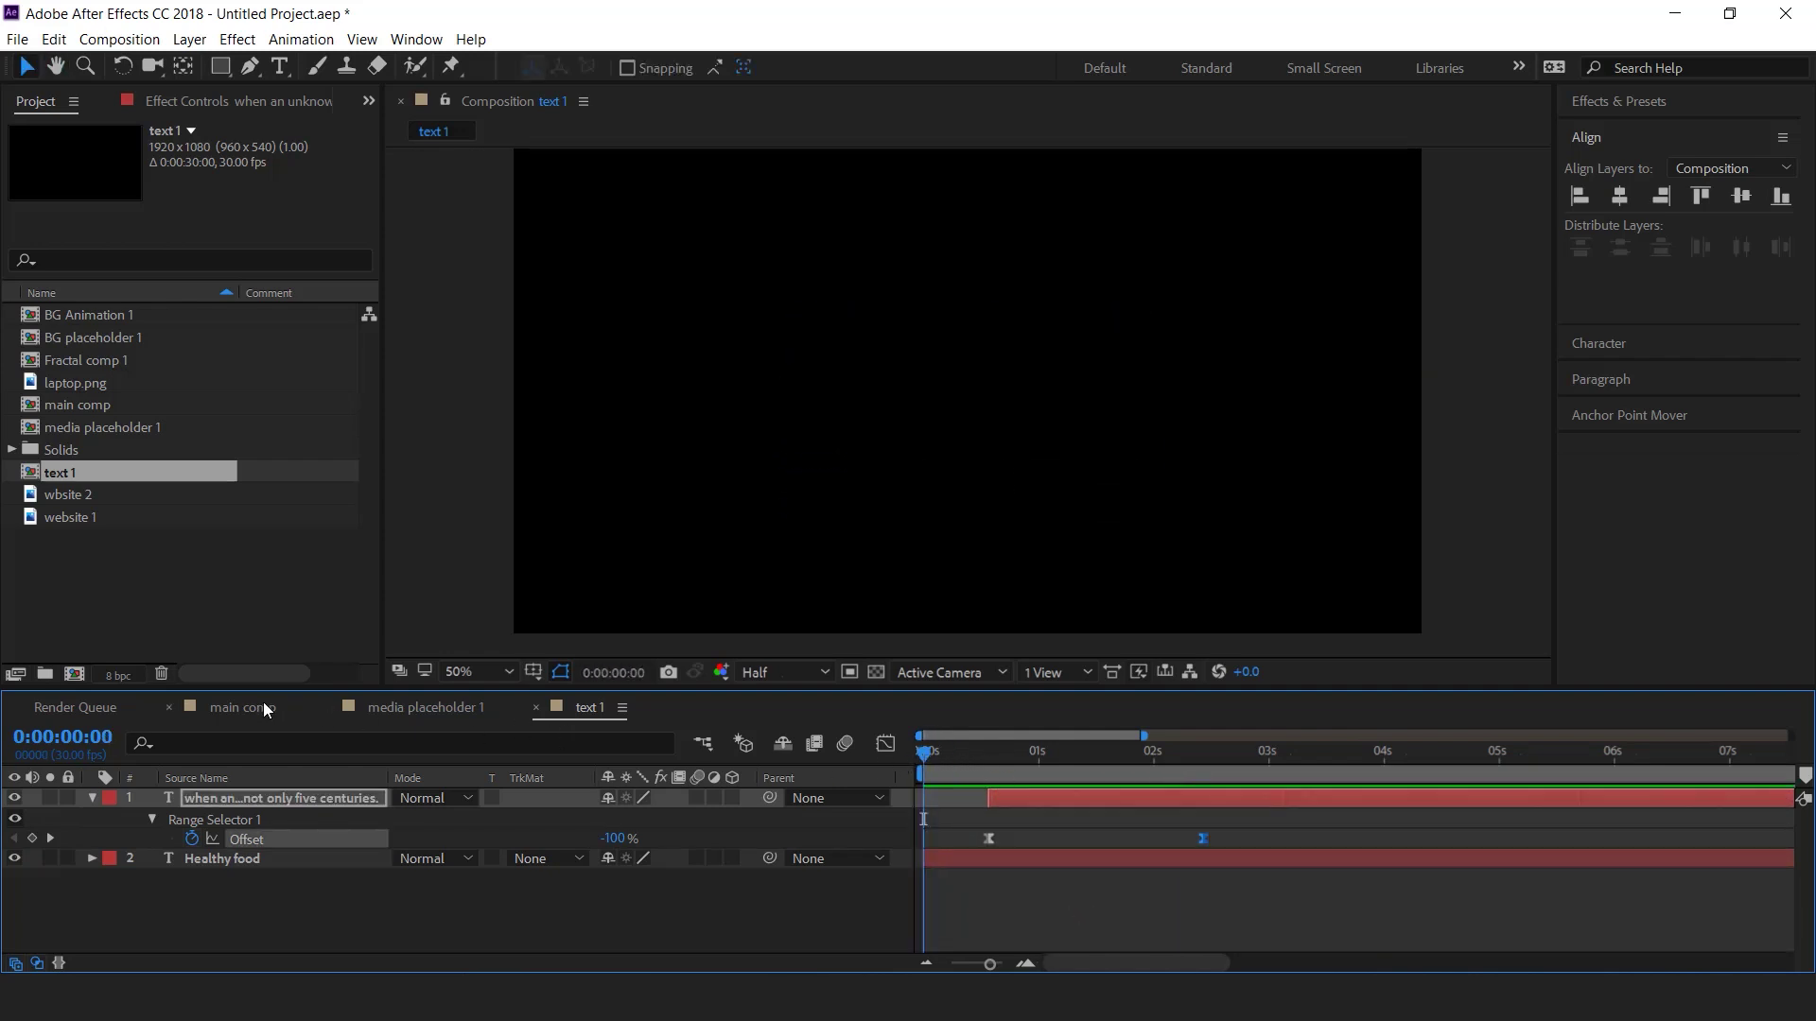
- Add the text 1 composition to main comp as the topmost layer, above the frame layer
left_click(218, 711)
left_click_drag(43, 471, 137, 556)
left_click(142, 569)
left_click(51, 471)
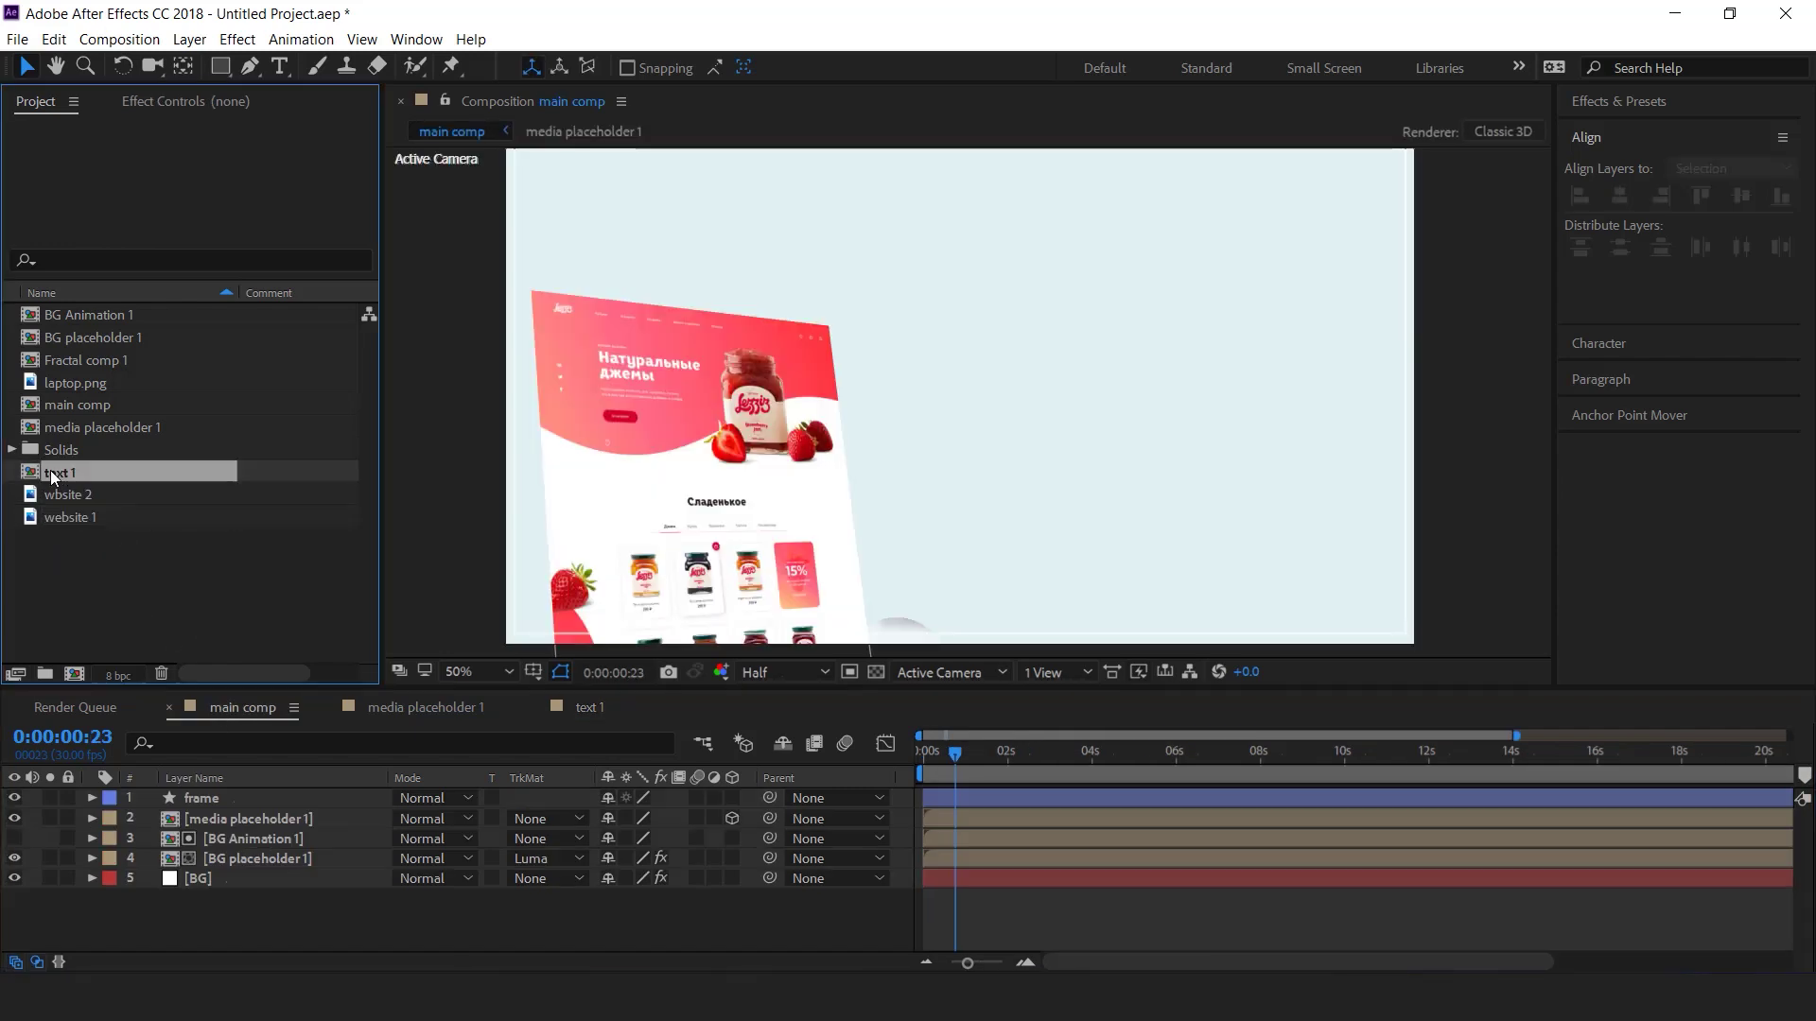
left_click_drag(53, 473, 282, 800)
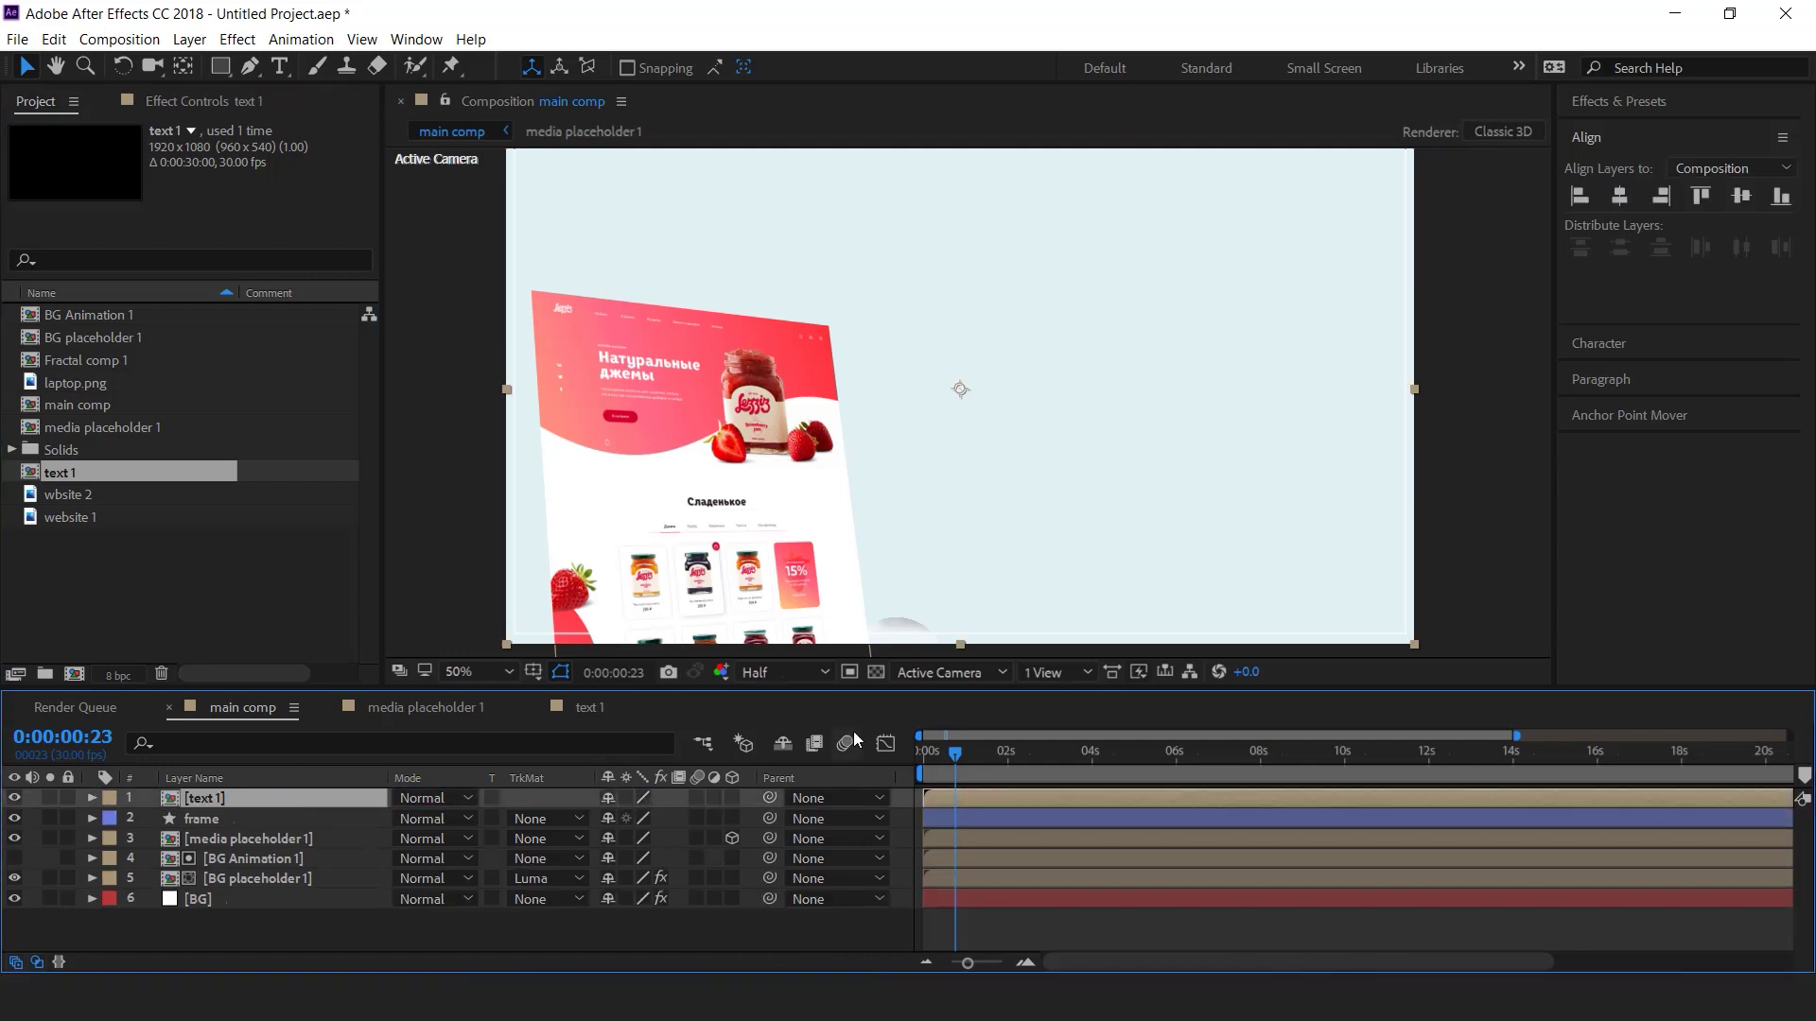
- At 0:00:04:06, move the text 1 layer into the empty area beside the website placeholder and preview the comp
left_click_drag(974, 757, 1100, 760)
left_click_drag(962, 401, 1112, 395)
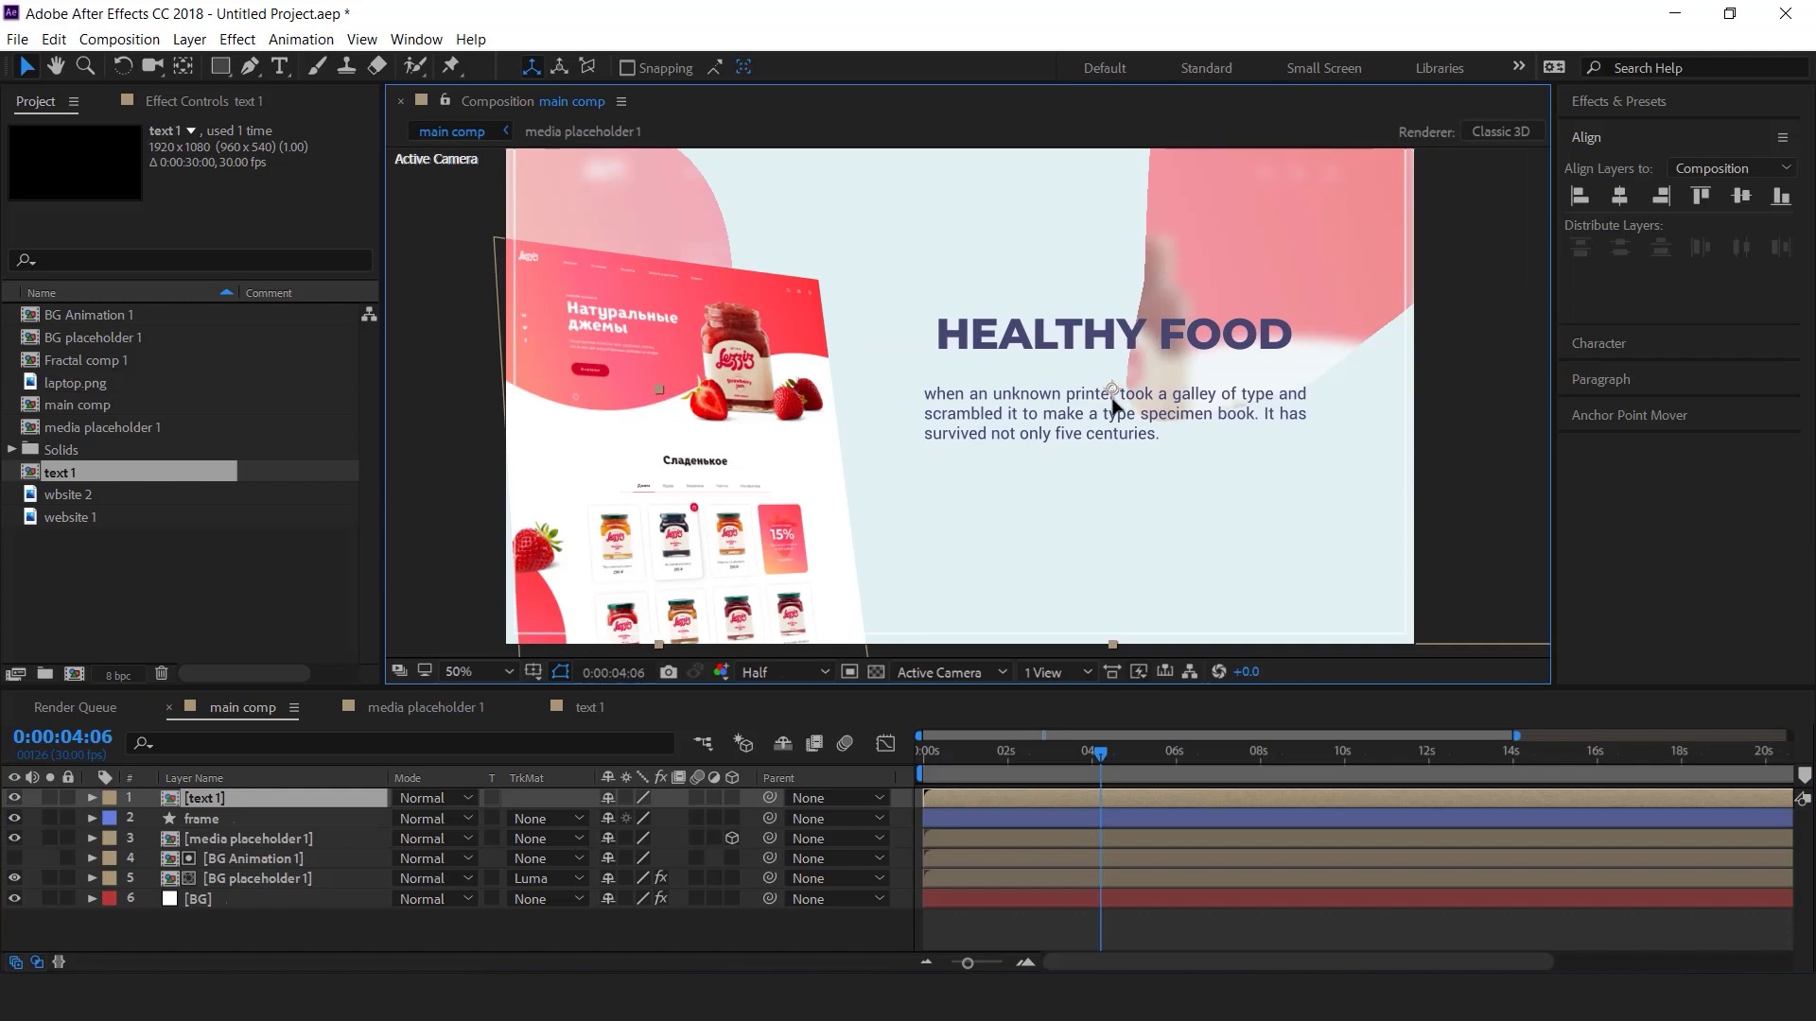
key("p")
left_click_drag(959, 758, 811, 779)
key("space")
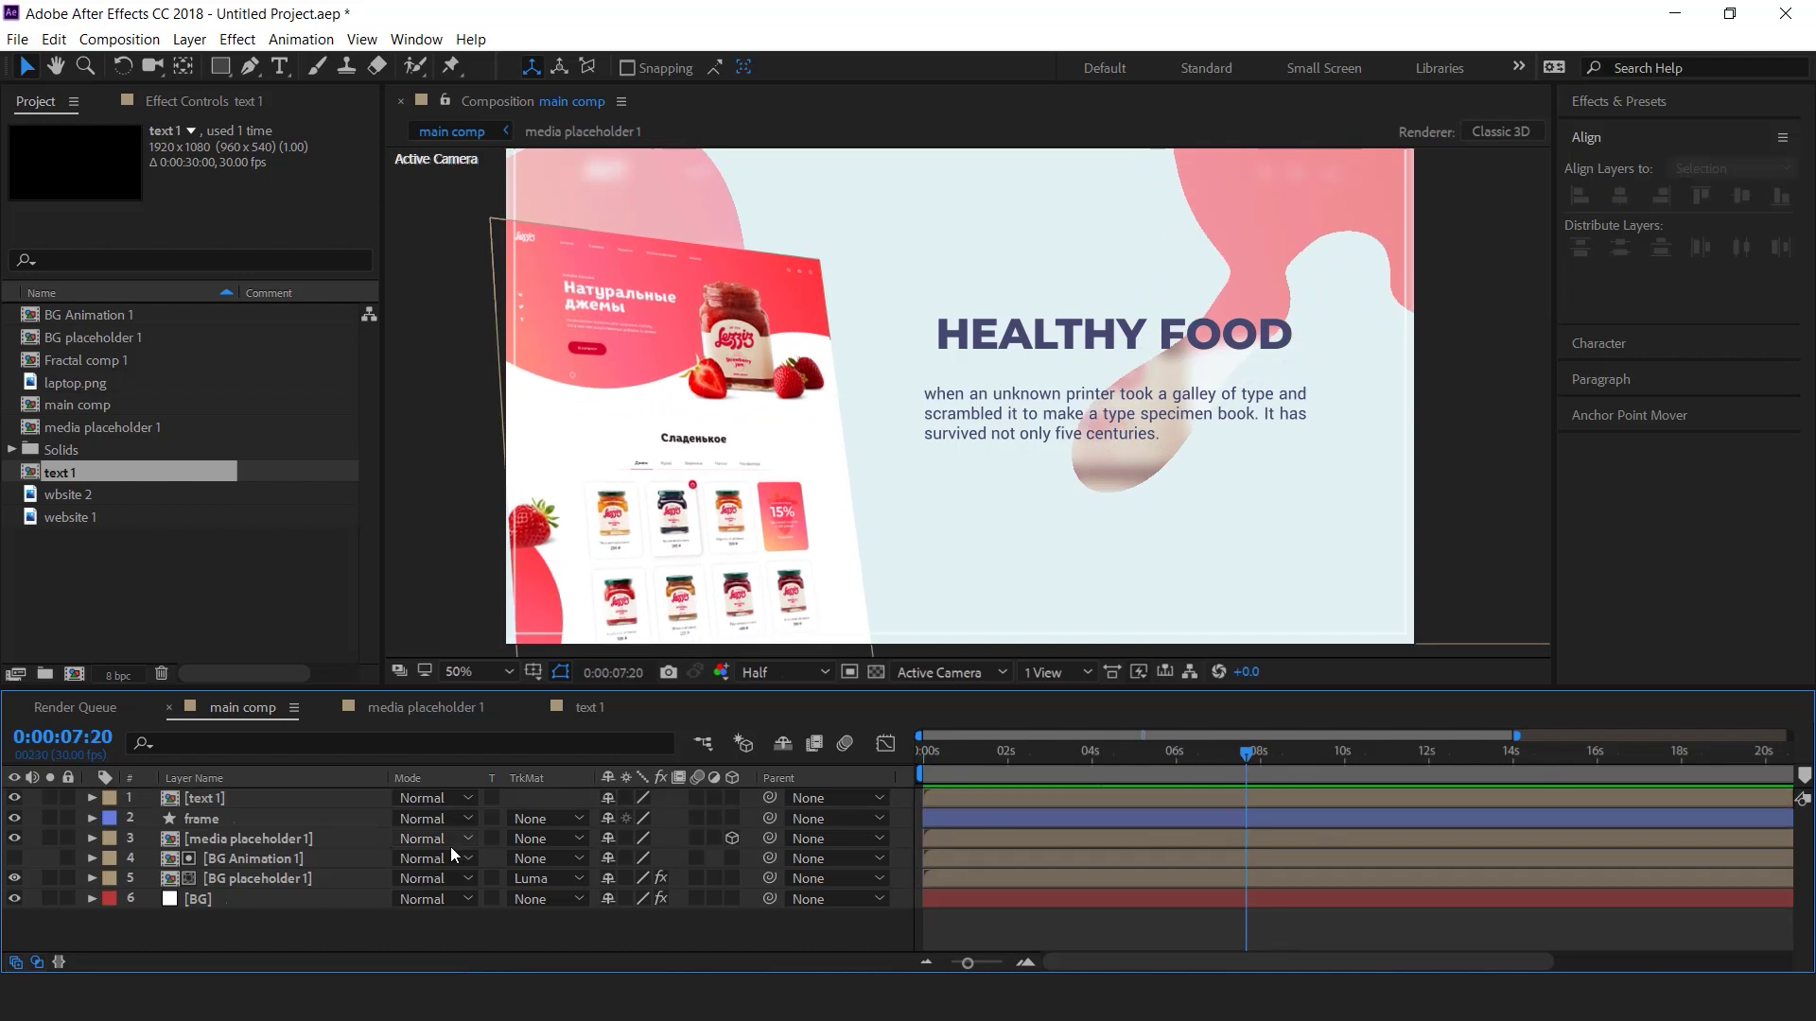
- Pre-compose all layers of main comp into a composition named Pre-comp scene 1
key("ctrl+a")
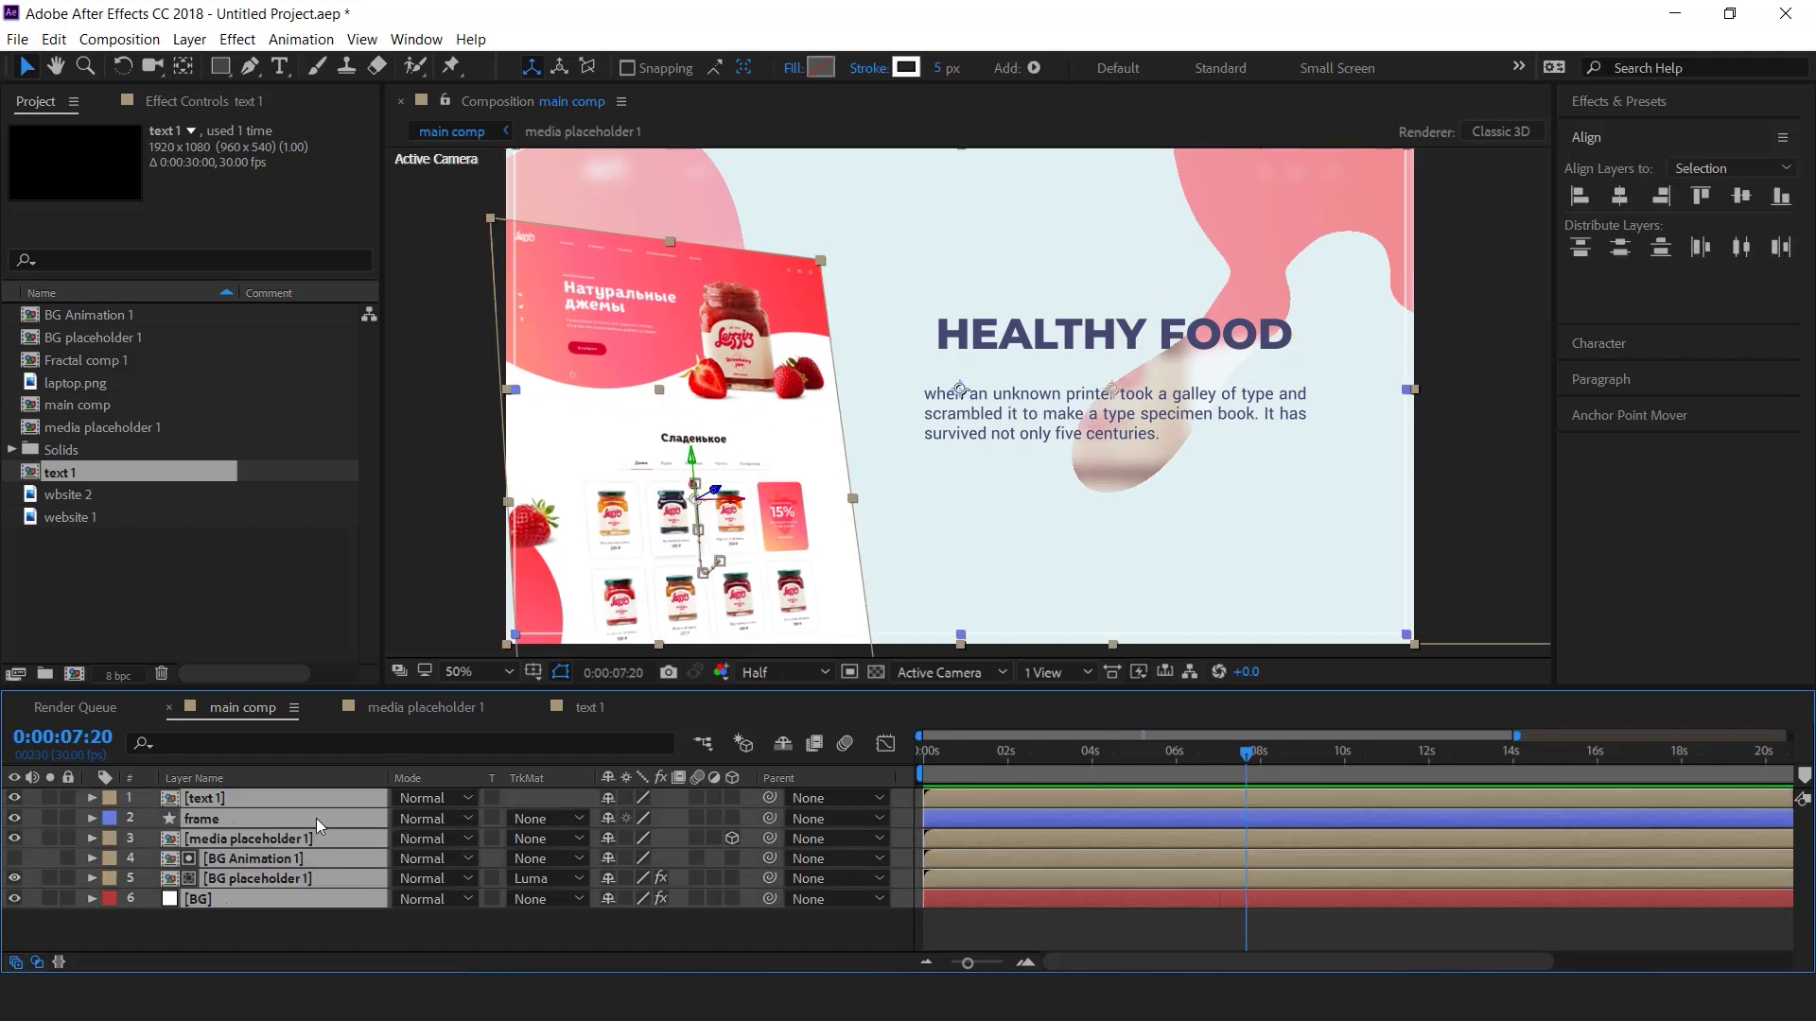
right_click(316, 819)
left_click(393, 788)
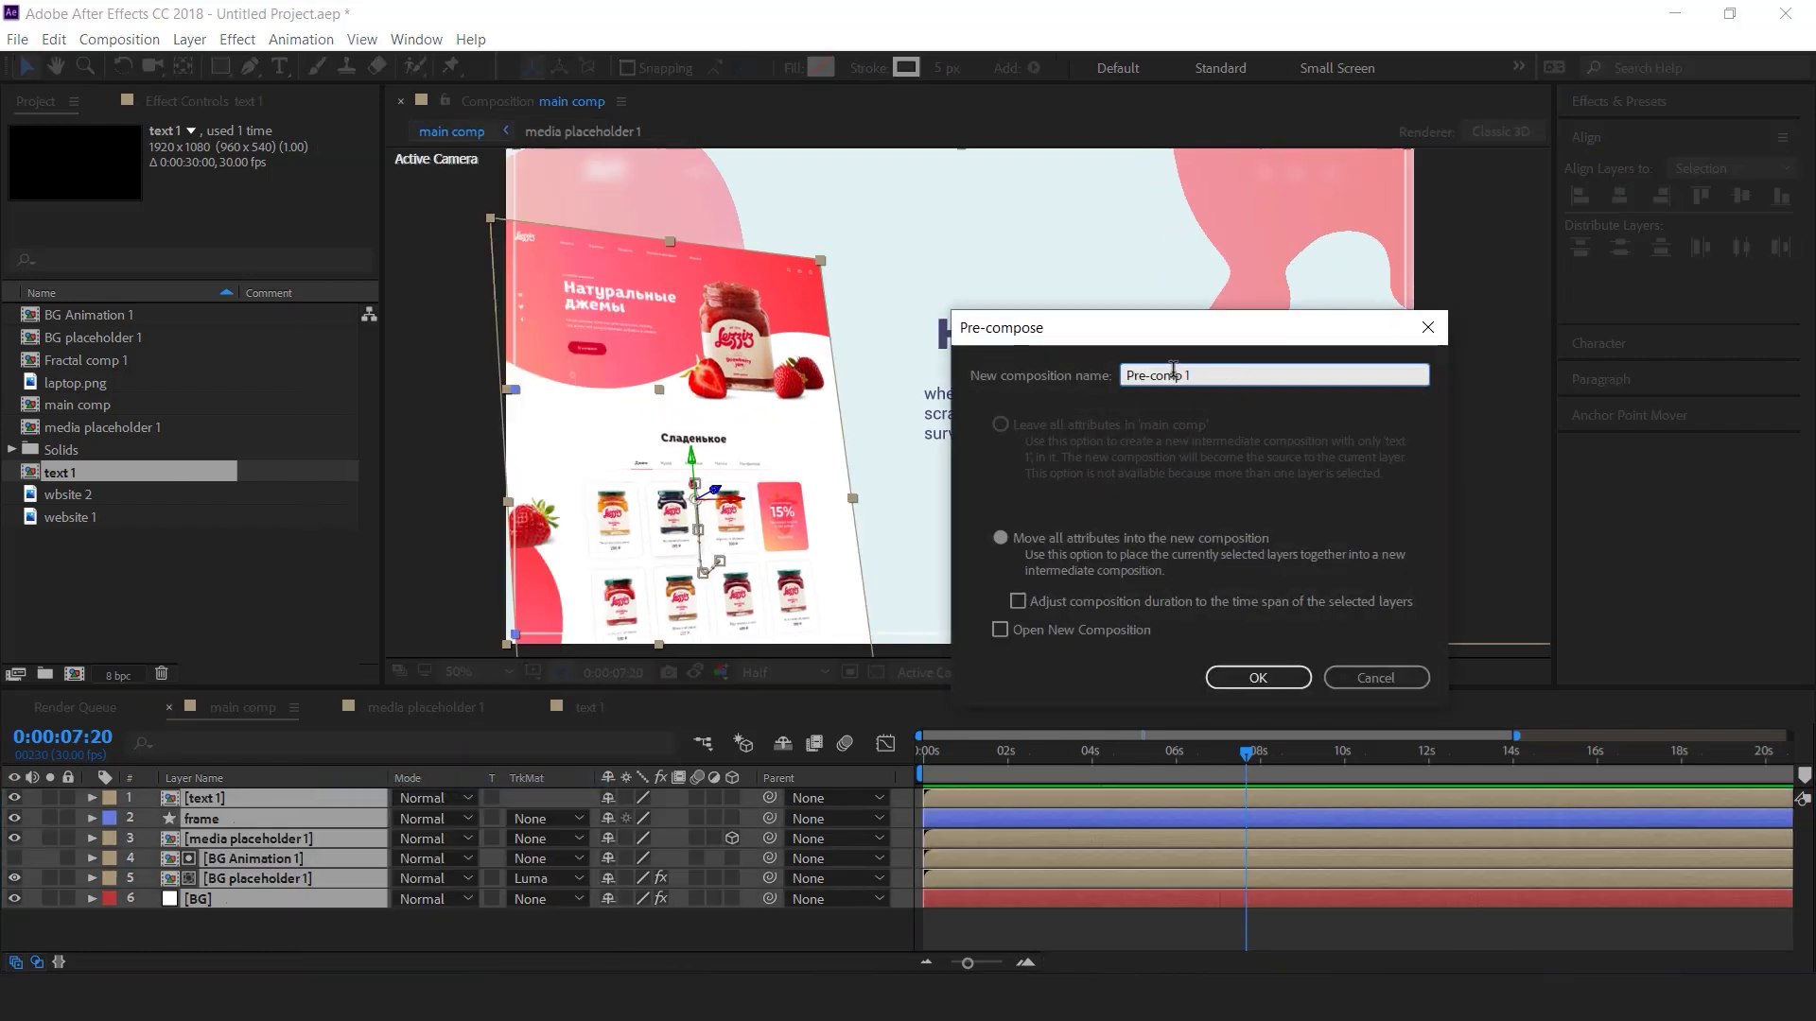
key("Right")
key("BackSpace")
type("scene 1")
key("Return")
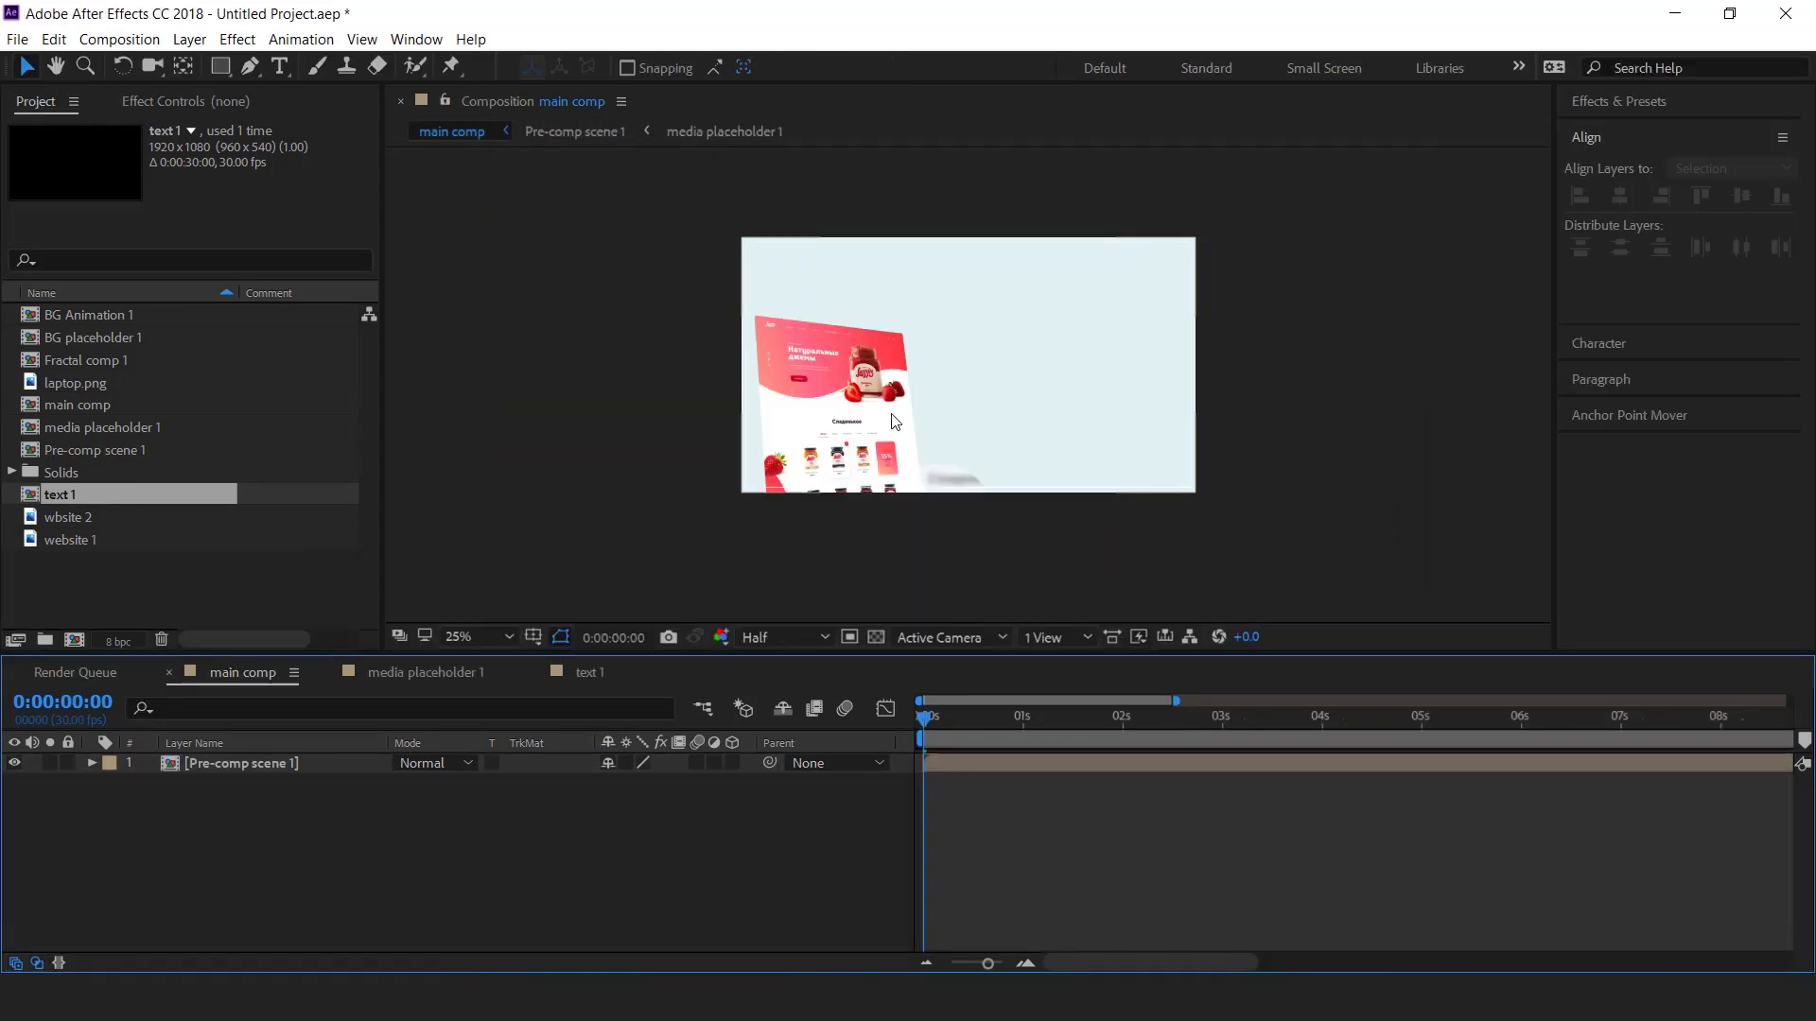
- Draw a white closed shape with the Pen tool that covers the whole frame and has a slanted left edge
left_click(249, 68)
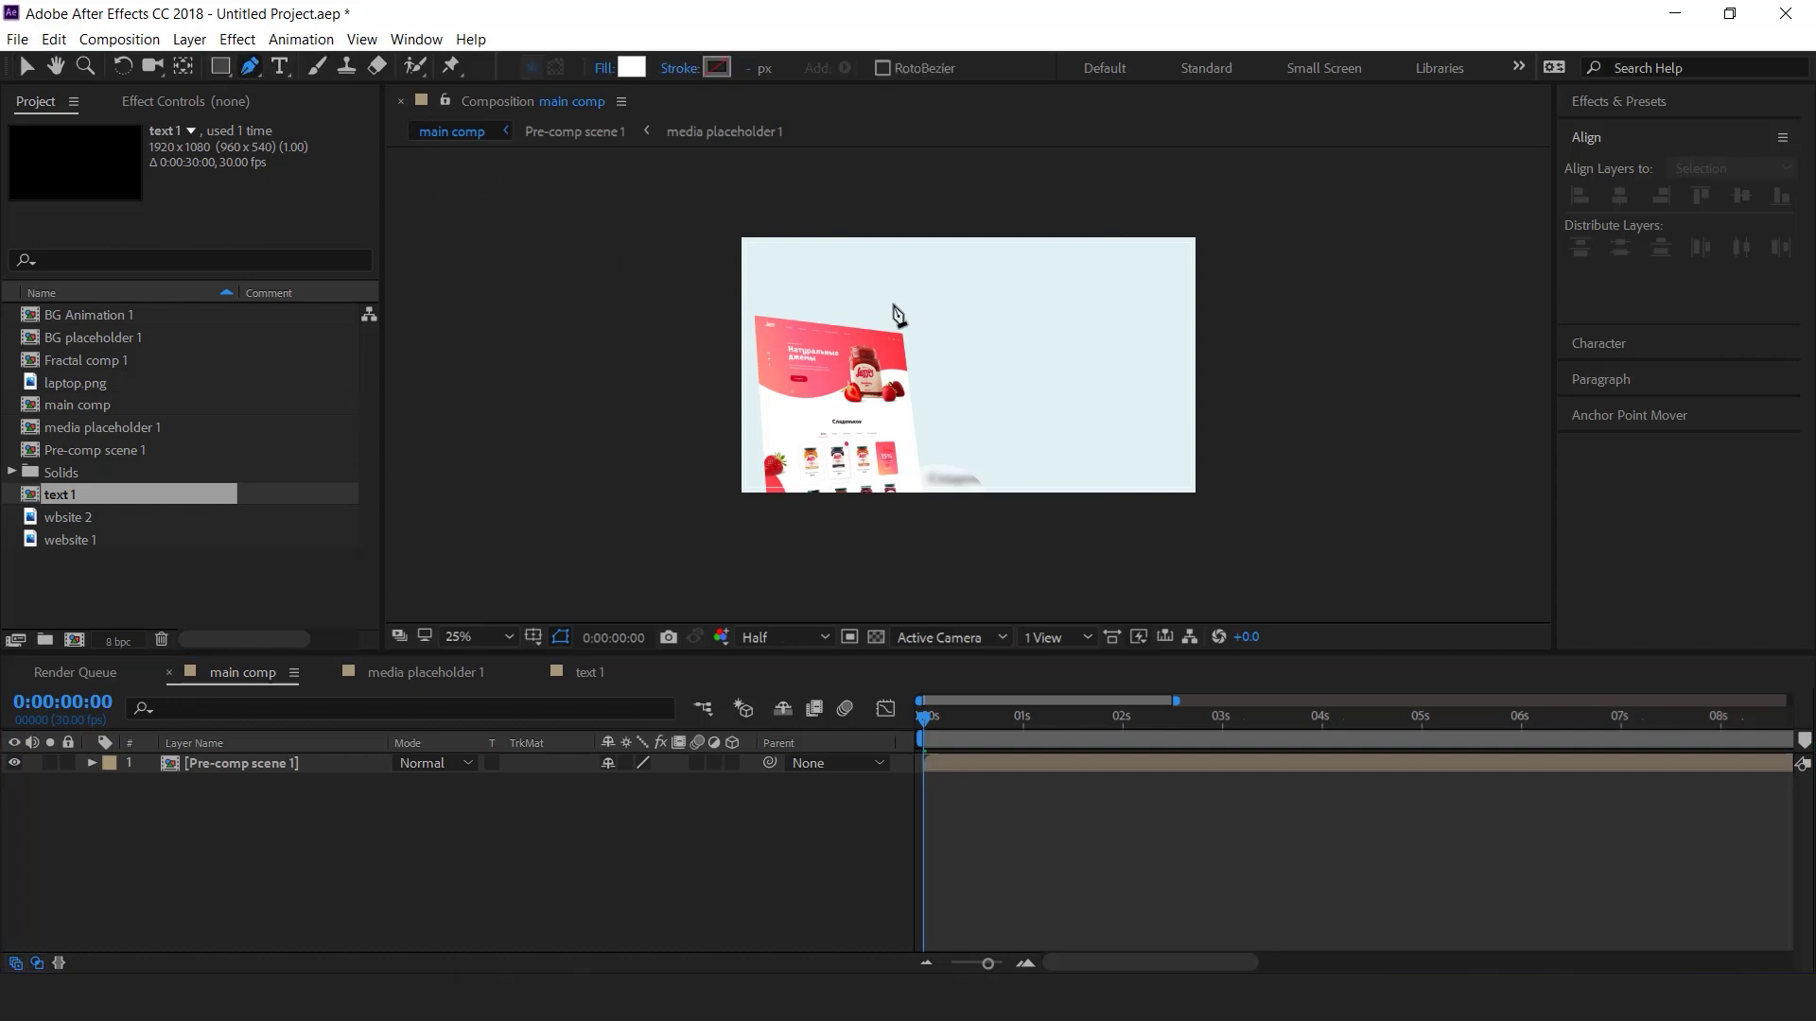
left_click(671, 230)
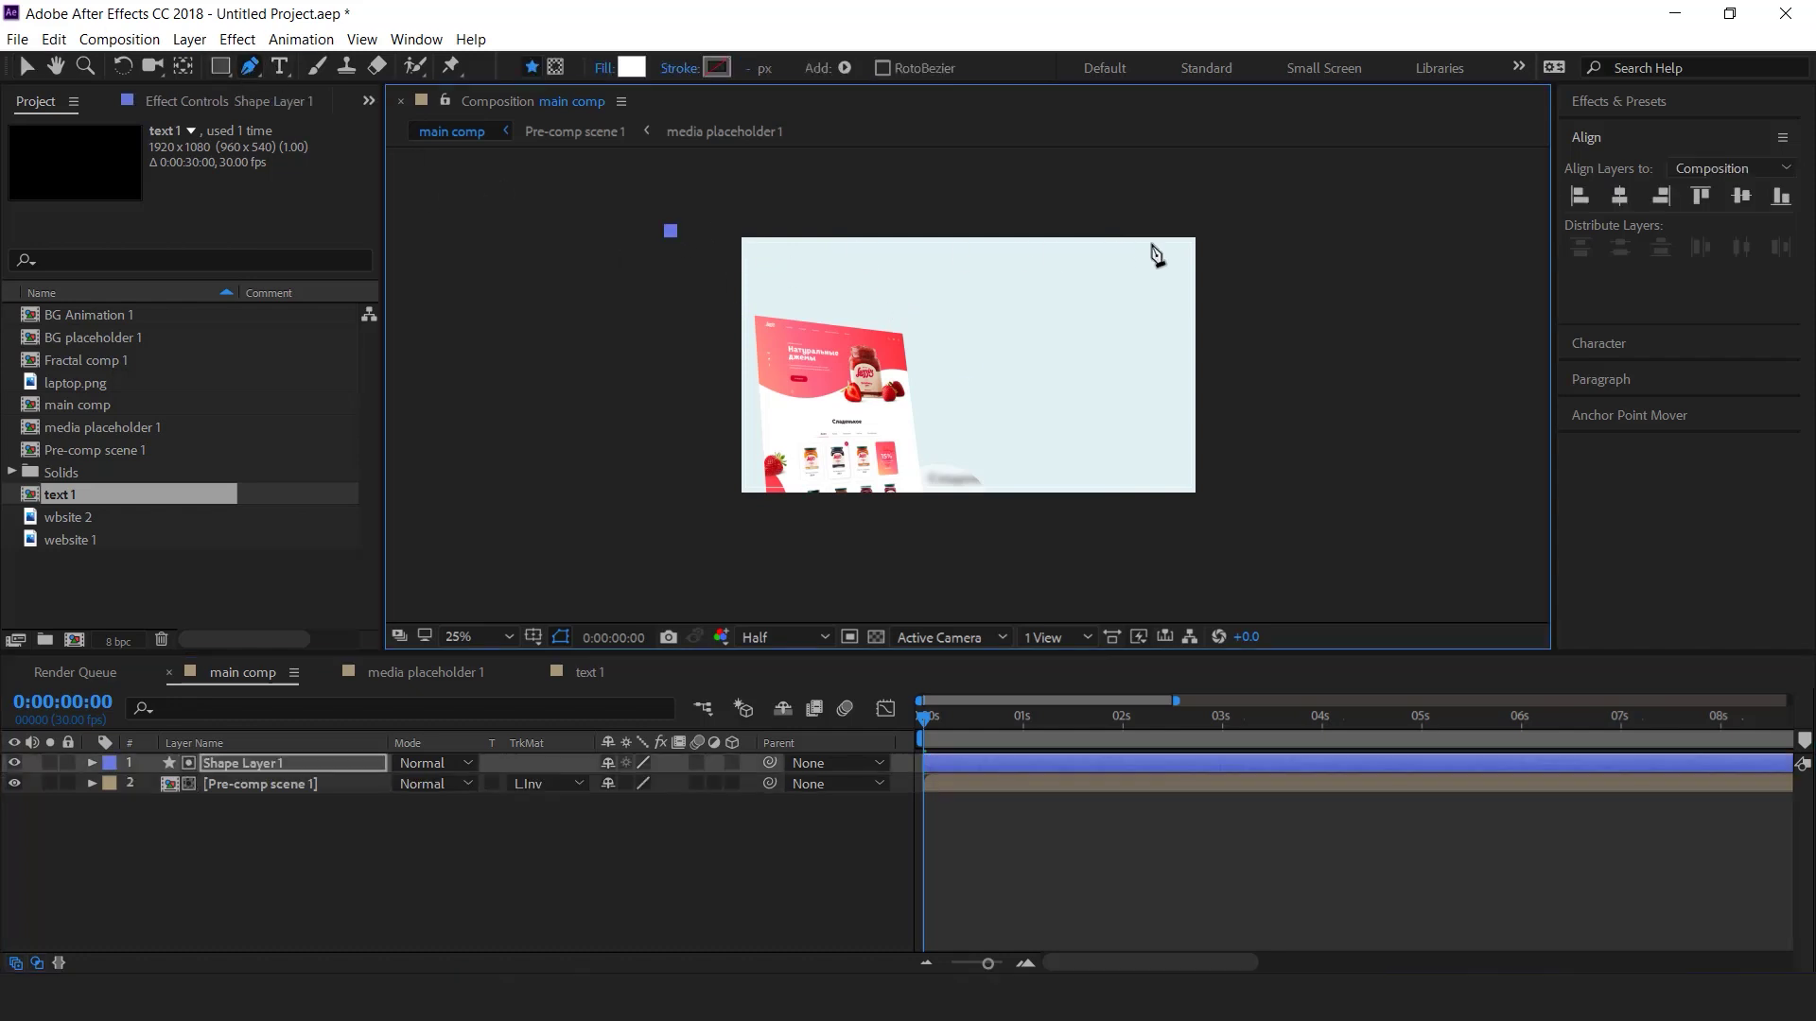
left_click(1202, 231)
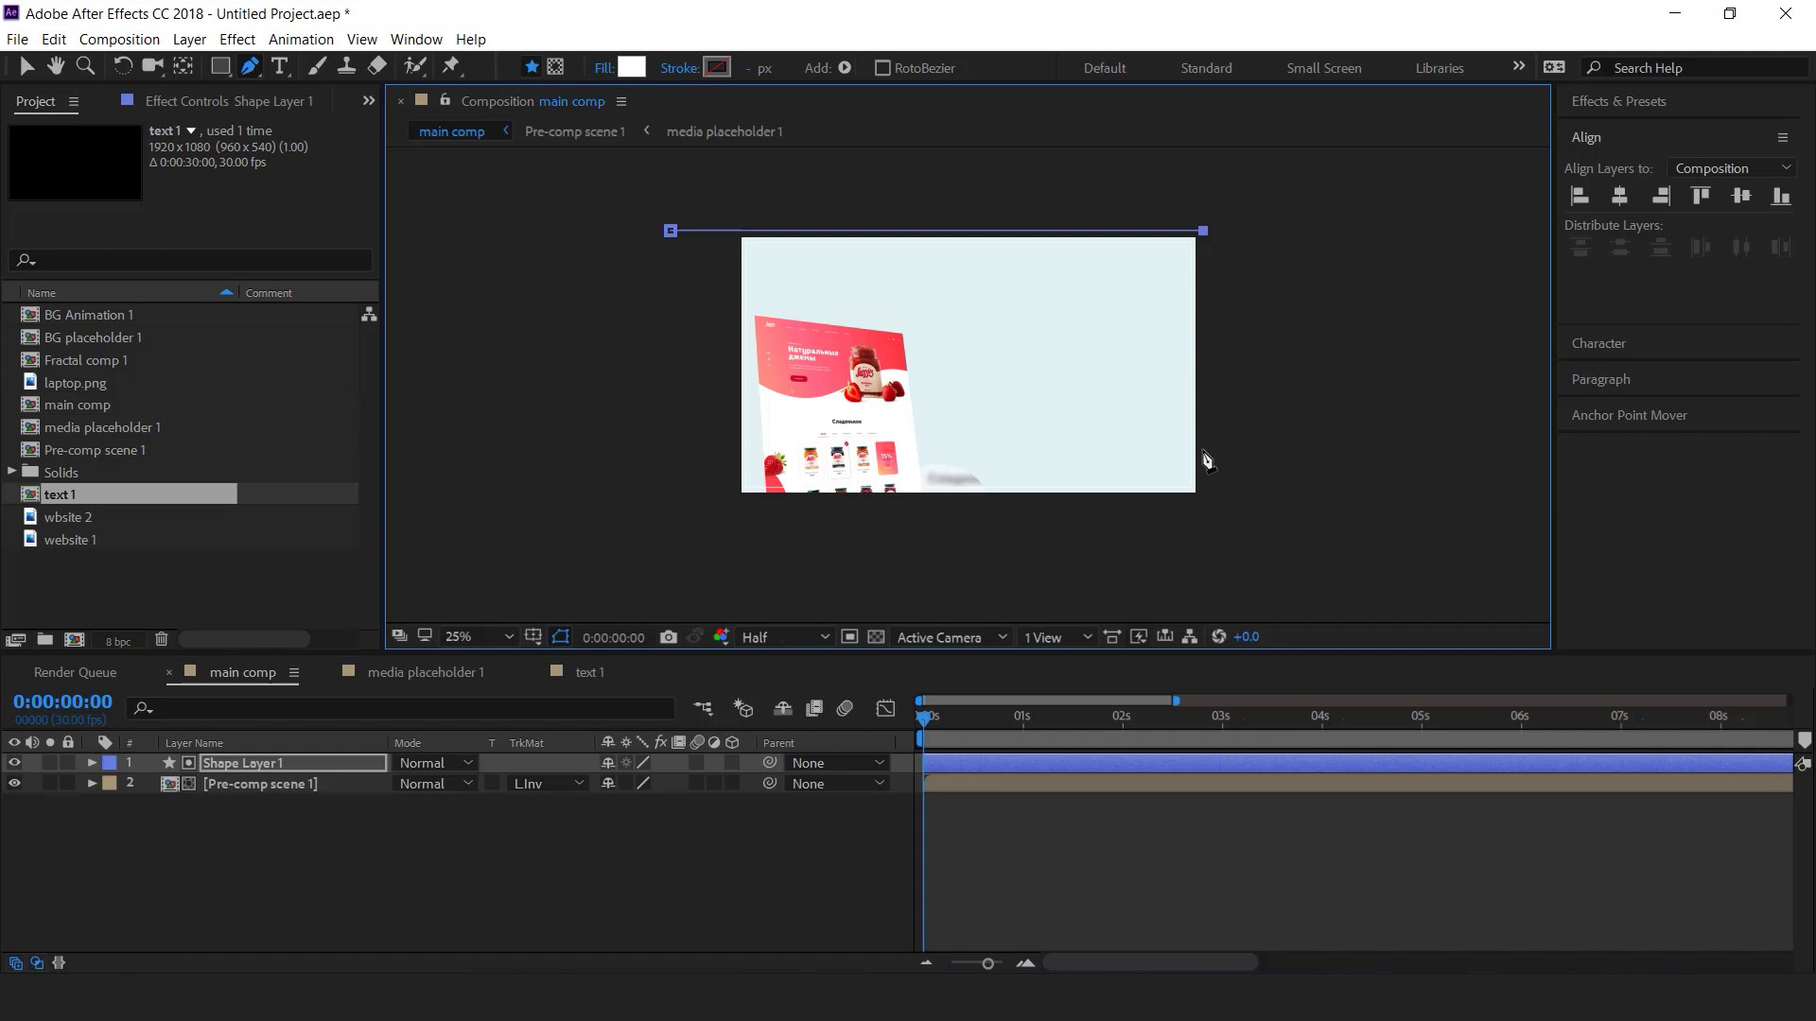
left_click(1202, 500)
left_click(740, 501)
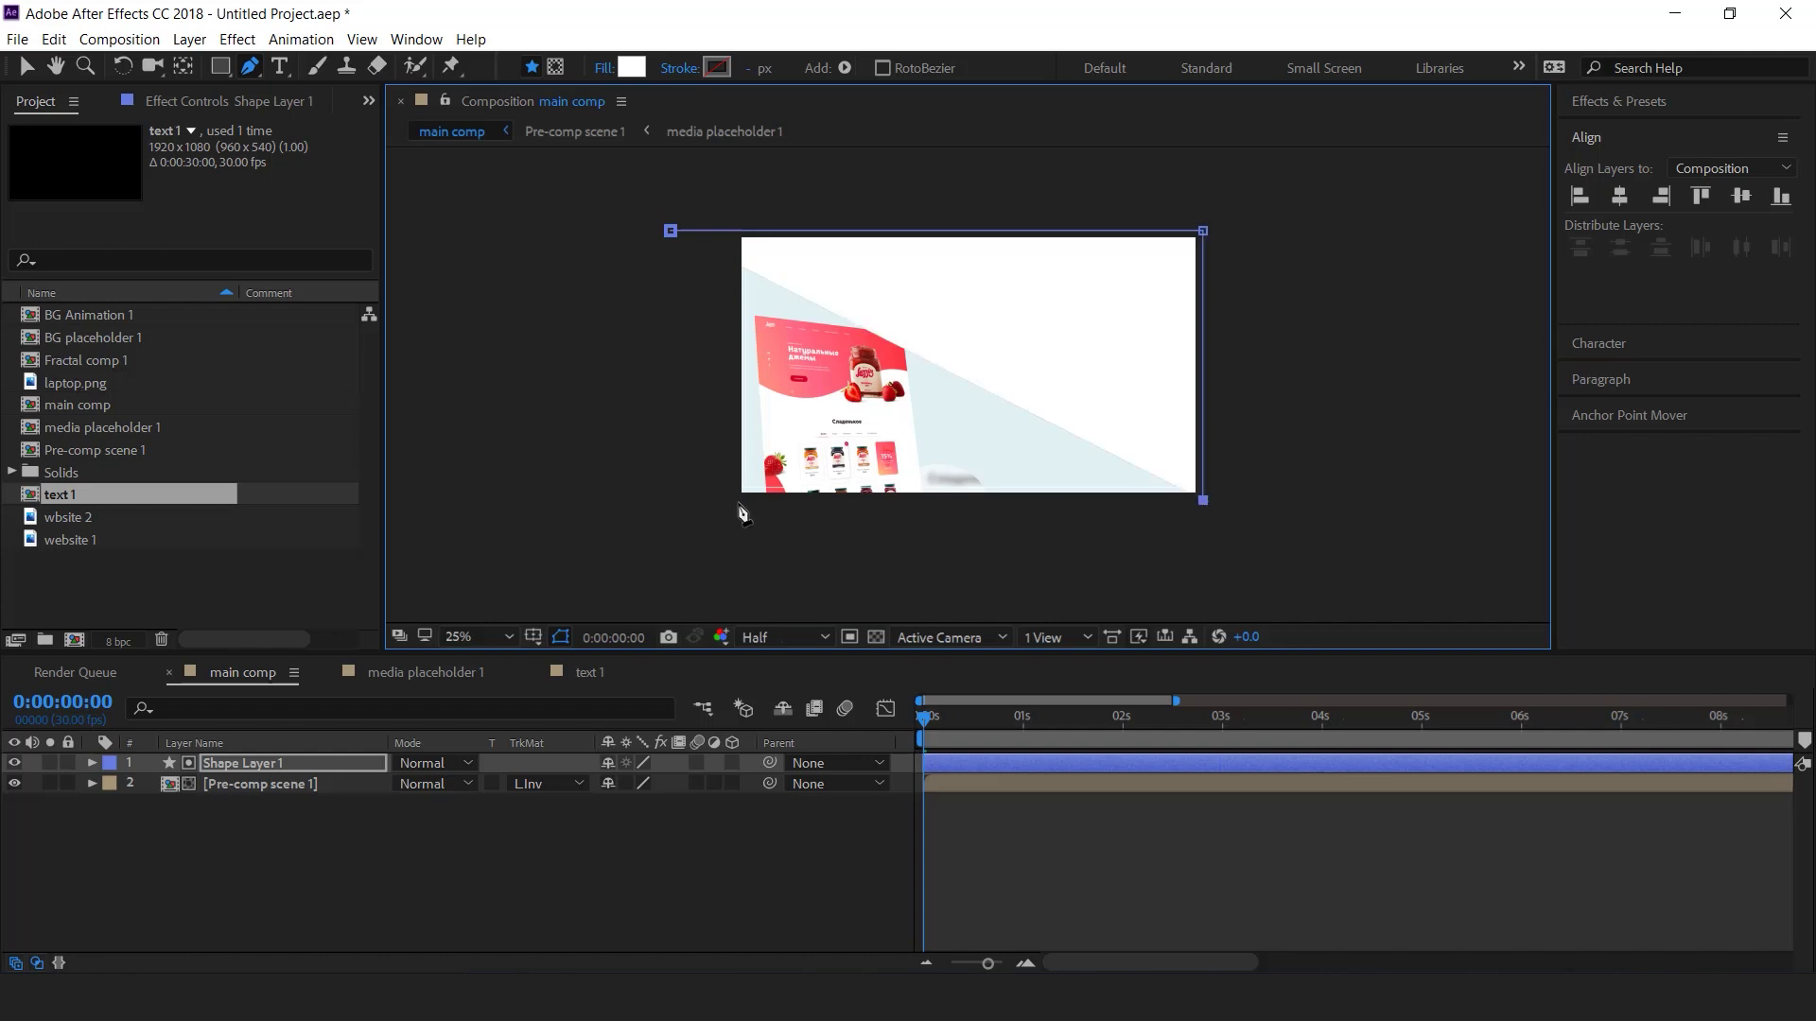
left_click(660, 230)
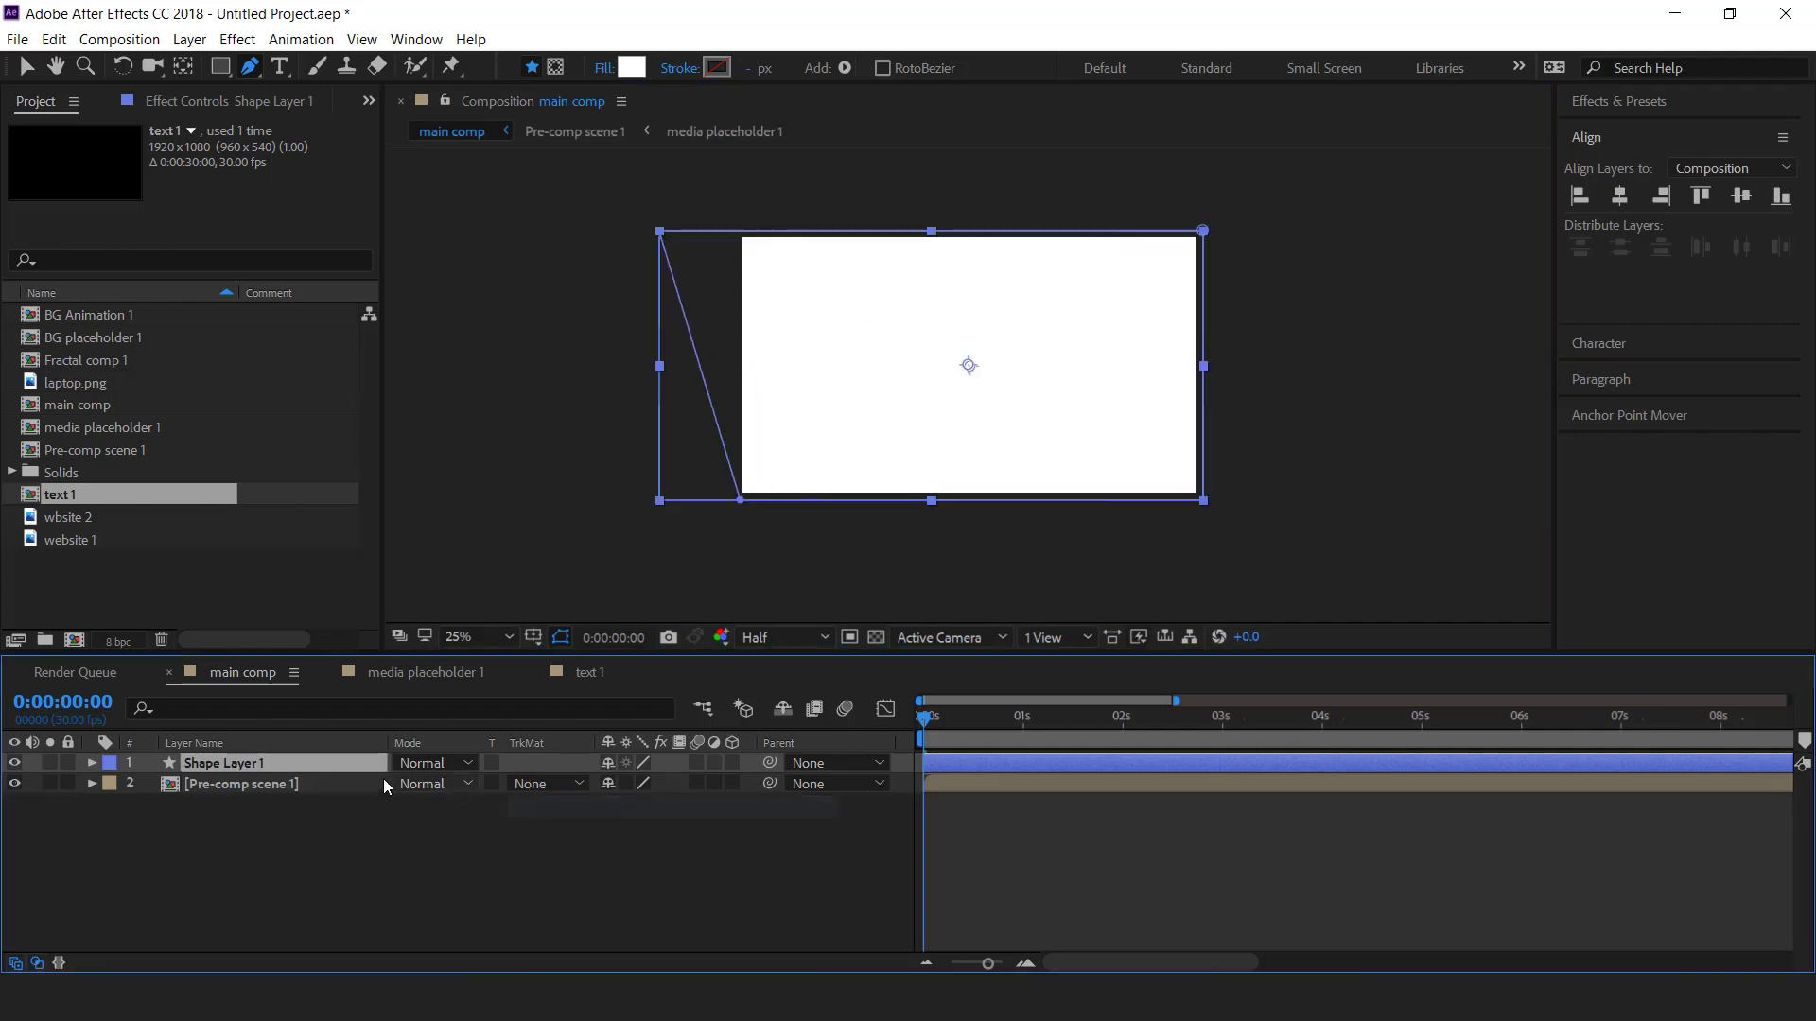
- Set the track matte of Pre-comp scene 1 to Luma Inverted Matte using Shape Layer 1
left_click(253, 785)
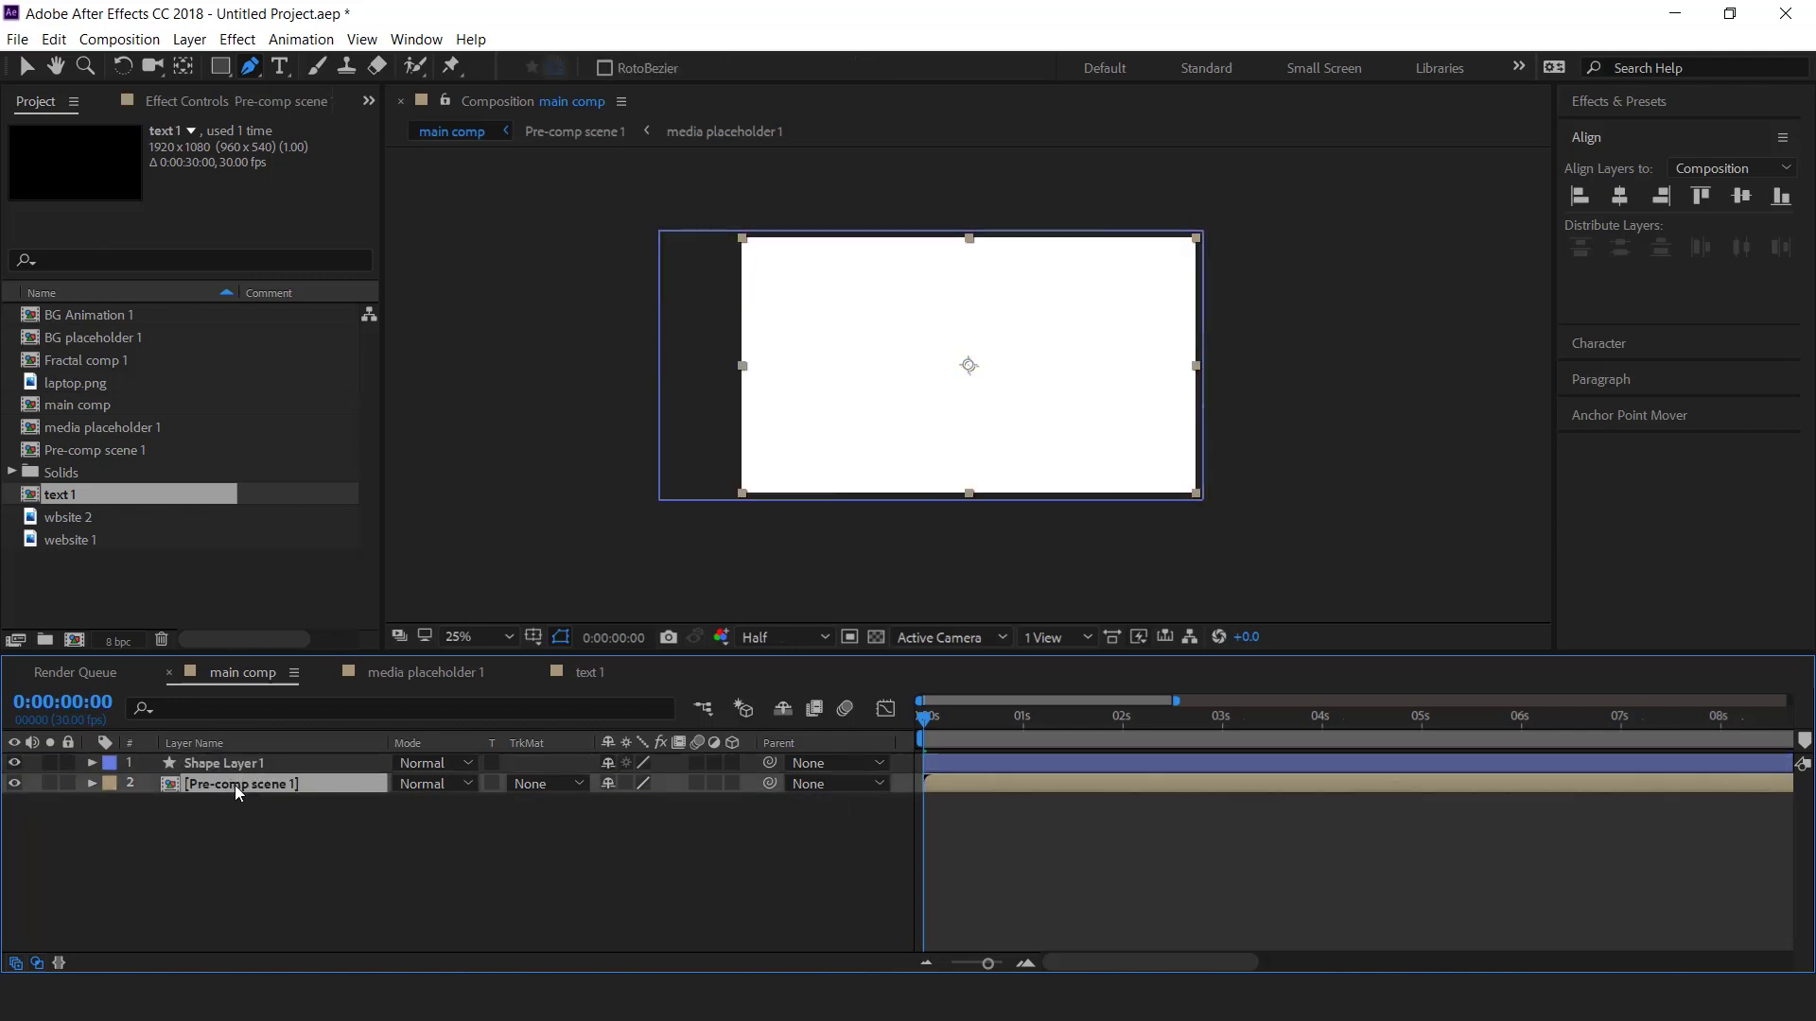
left_click(539, 783)
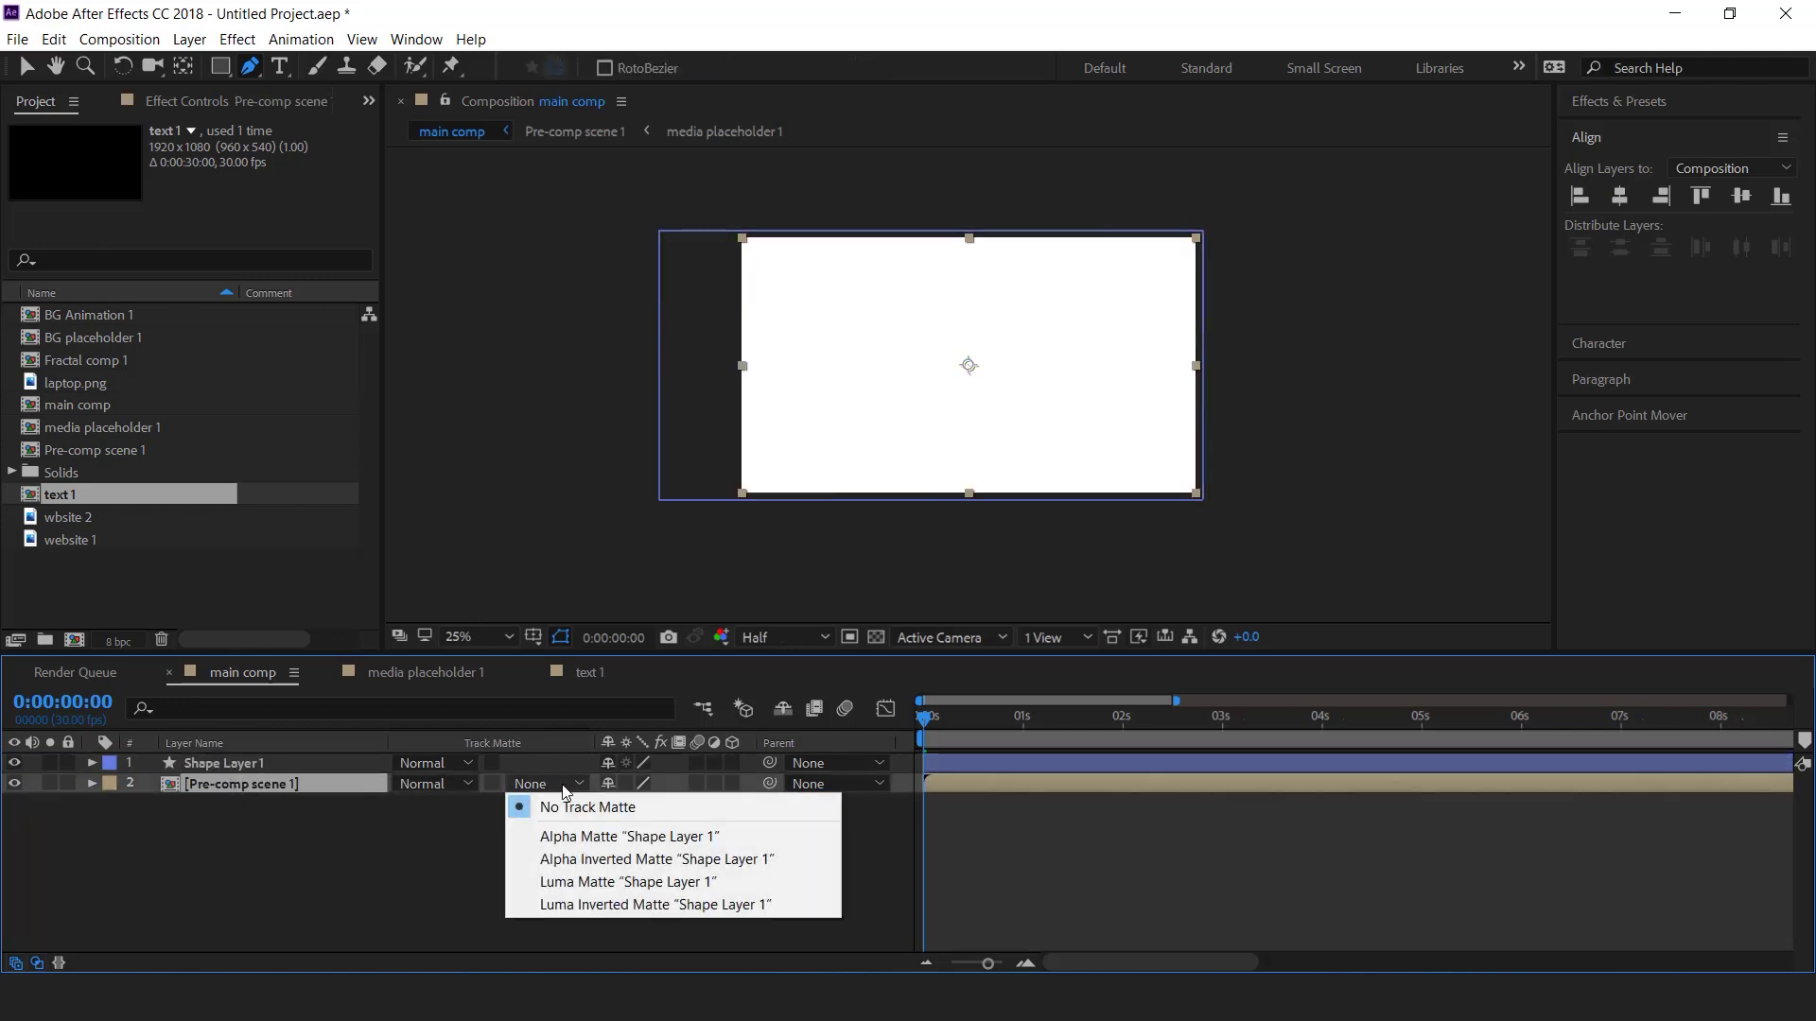
left_click(610, 905)
key("v")
- Keyframe Shape Layer 1's Position from 960.0, 540.0 at the start to 3268.0, 540.0 at 0:00:02:00, revealing the scene
left_click(247, 764)
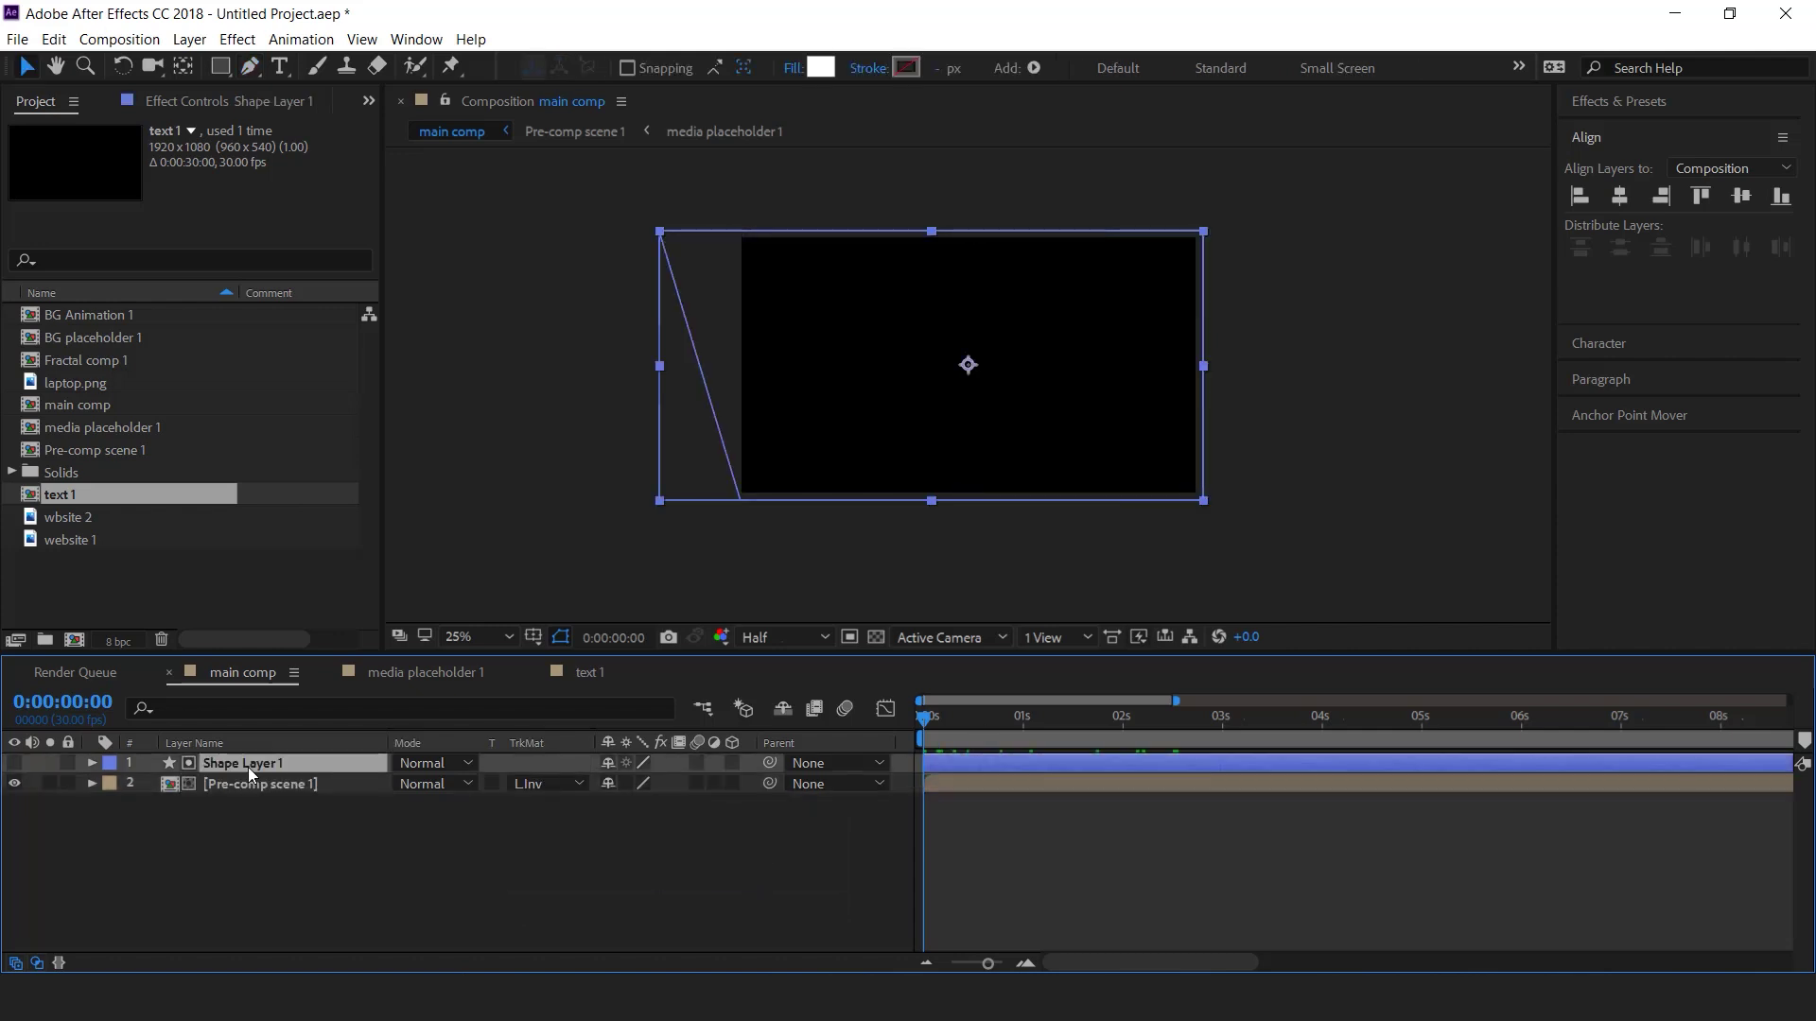
key("p")
left_click_drag(978, 725, 1124, 728)
left_click(150, 784)
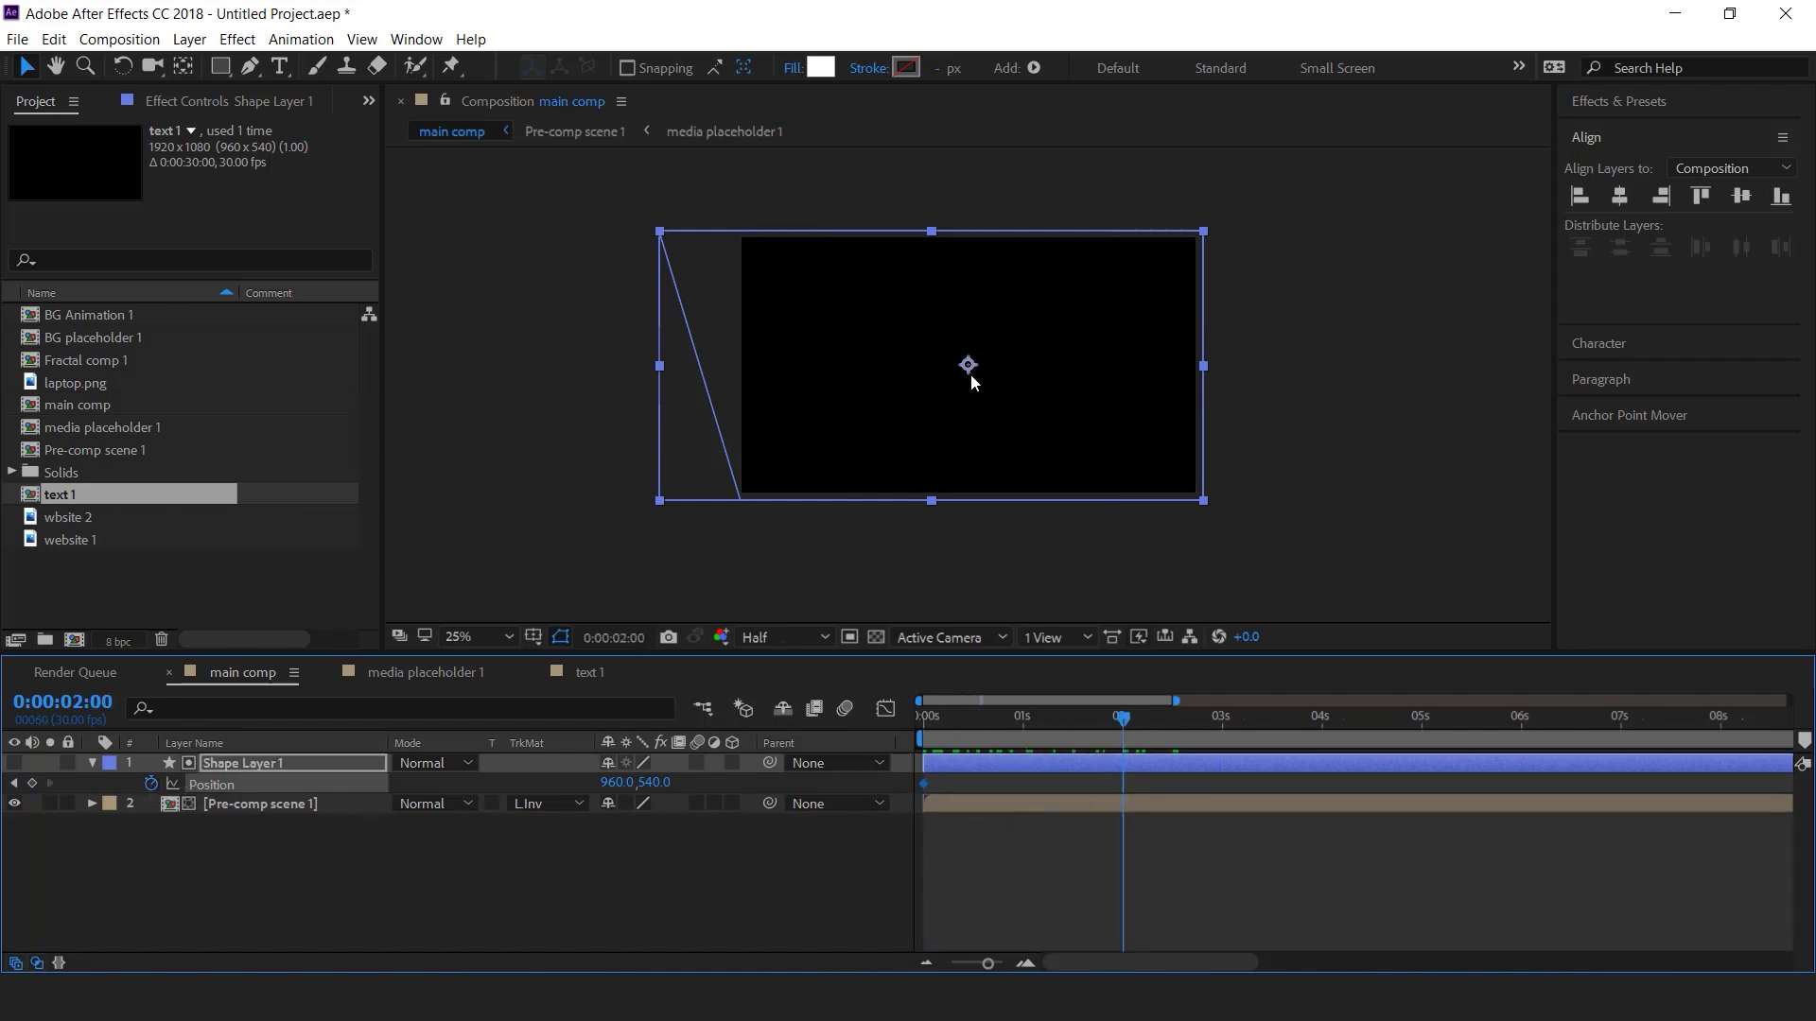
left_click_drag(967, 366, 1513, 364)
- Hold the shape's Position with a keyframe at 0:00:03:28, and return it to 960.0, 540.0 at 0:00:05:12
left_click_drag(1124, 722, 1313, 718)
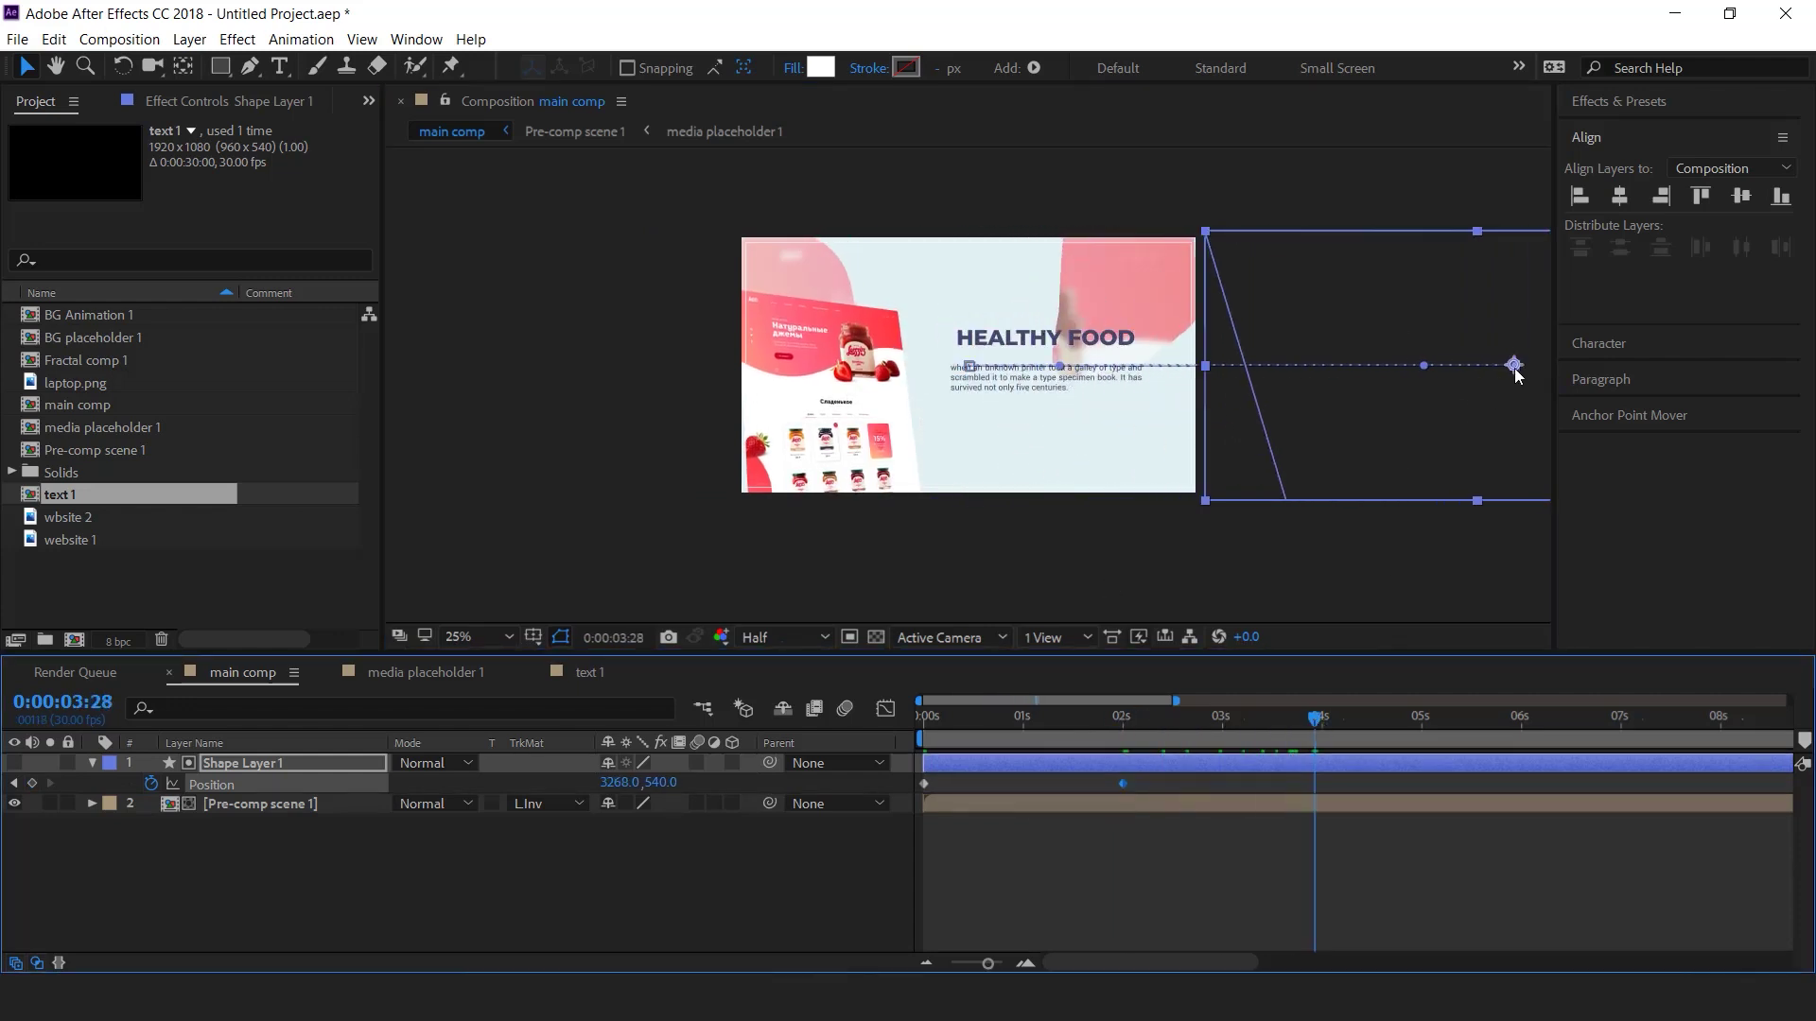
left_click(1467, 366)
left_click_drag(1316, 723, 1462, 730)
left_click_drag(1509, 368, 966, 366)
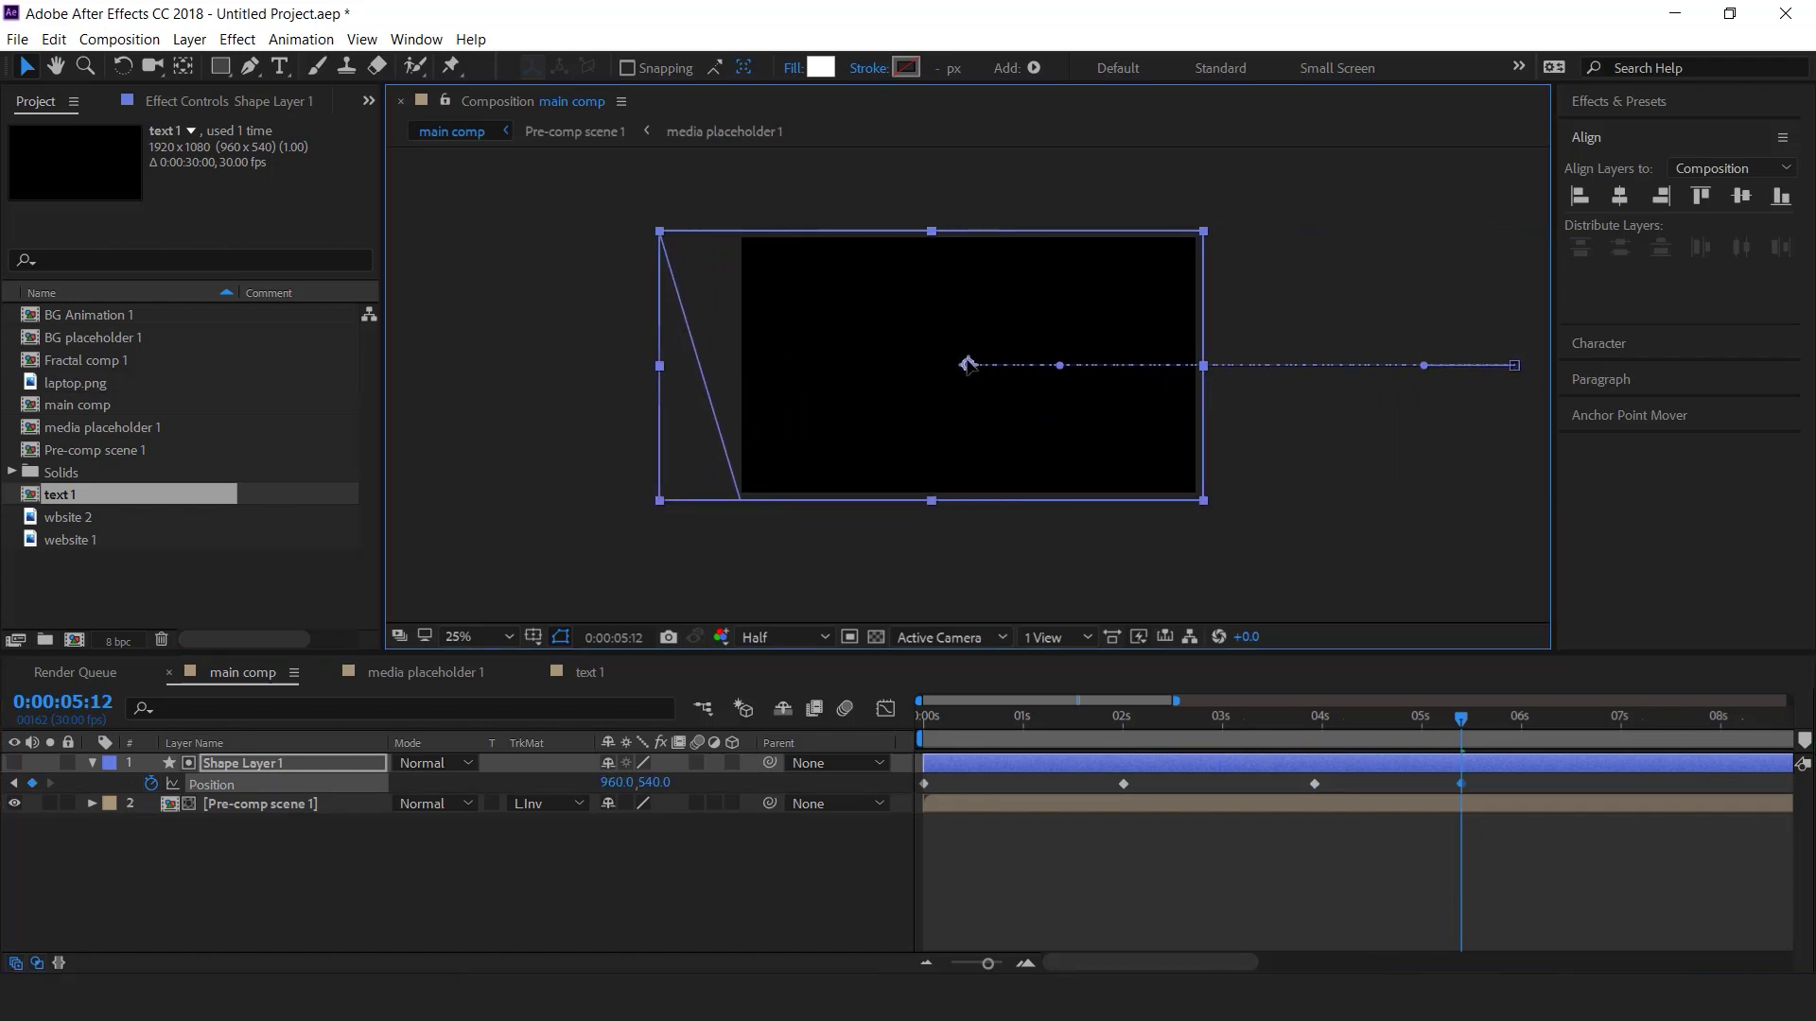
- Apply Easy Ease to all four Position keyframes of Shape Layer 1
left_click_drag(1493, 778, 913, 794)
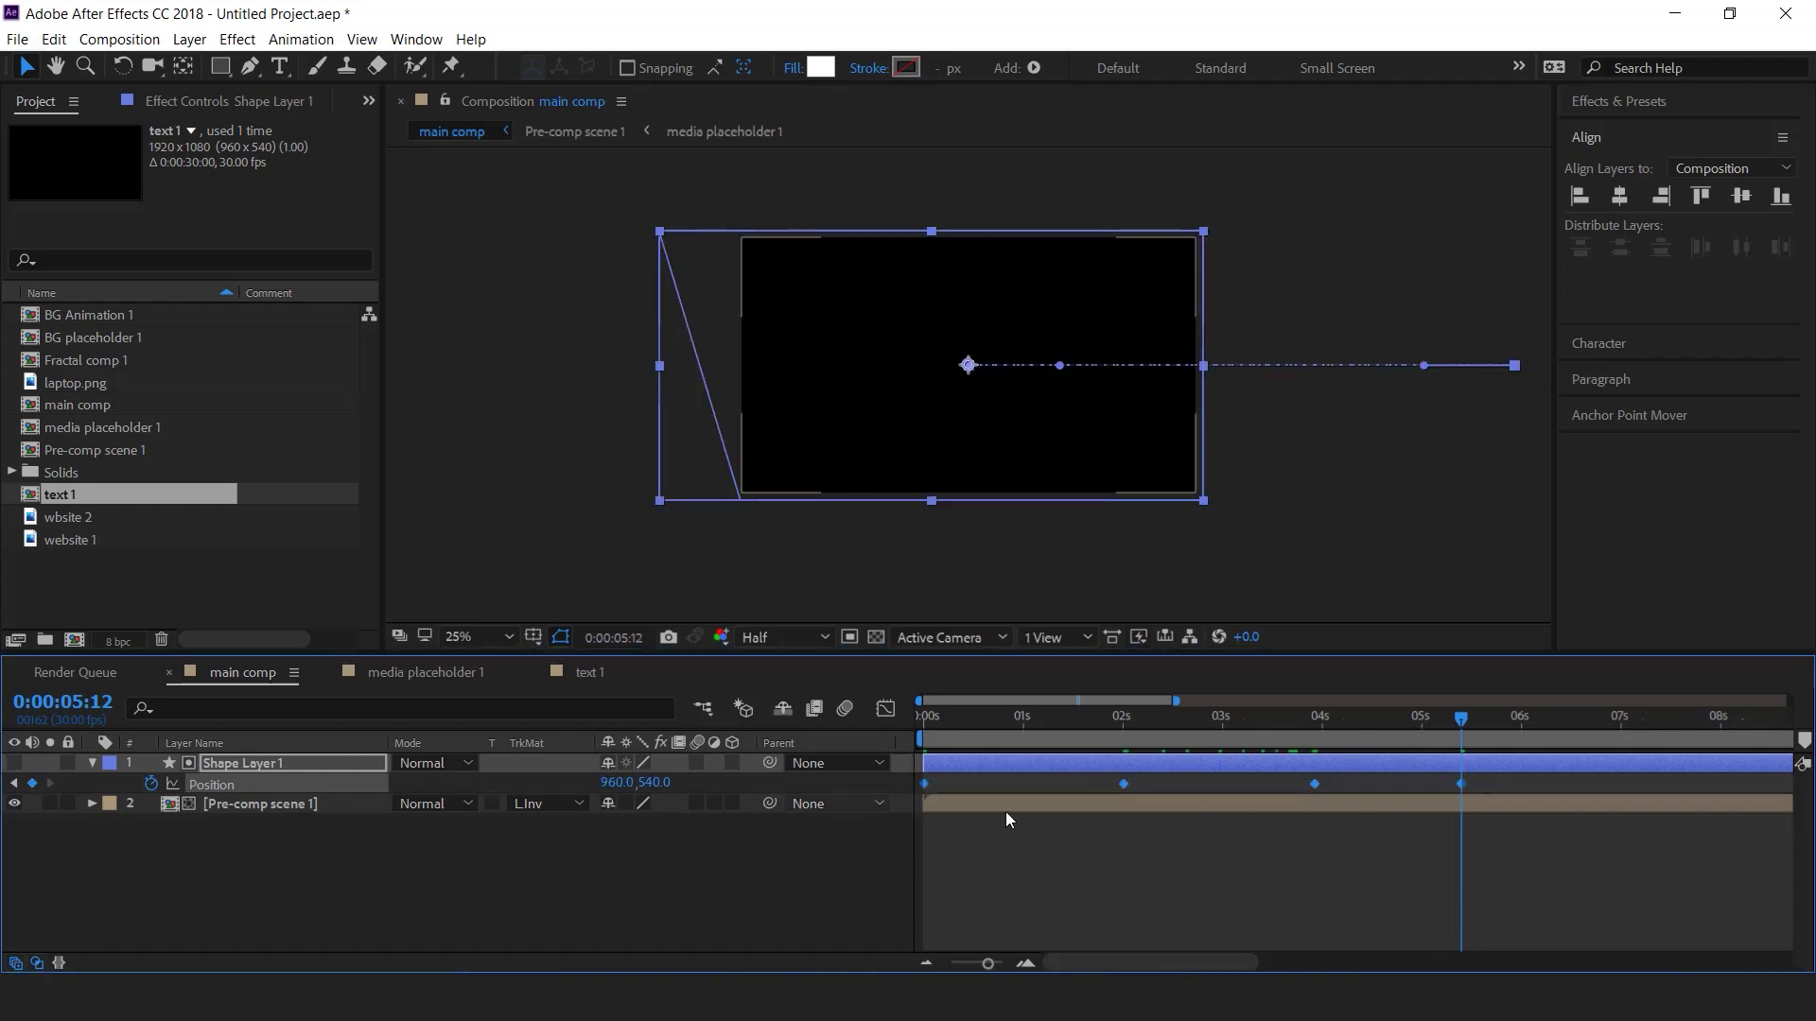
right_click(1124, 785)
mouse_move(1318, 781)
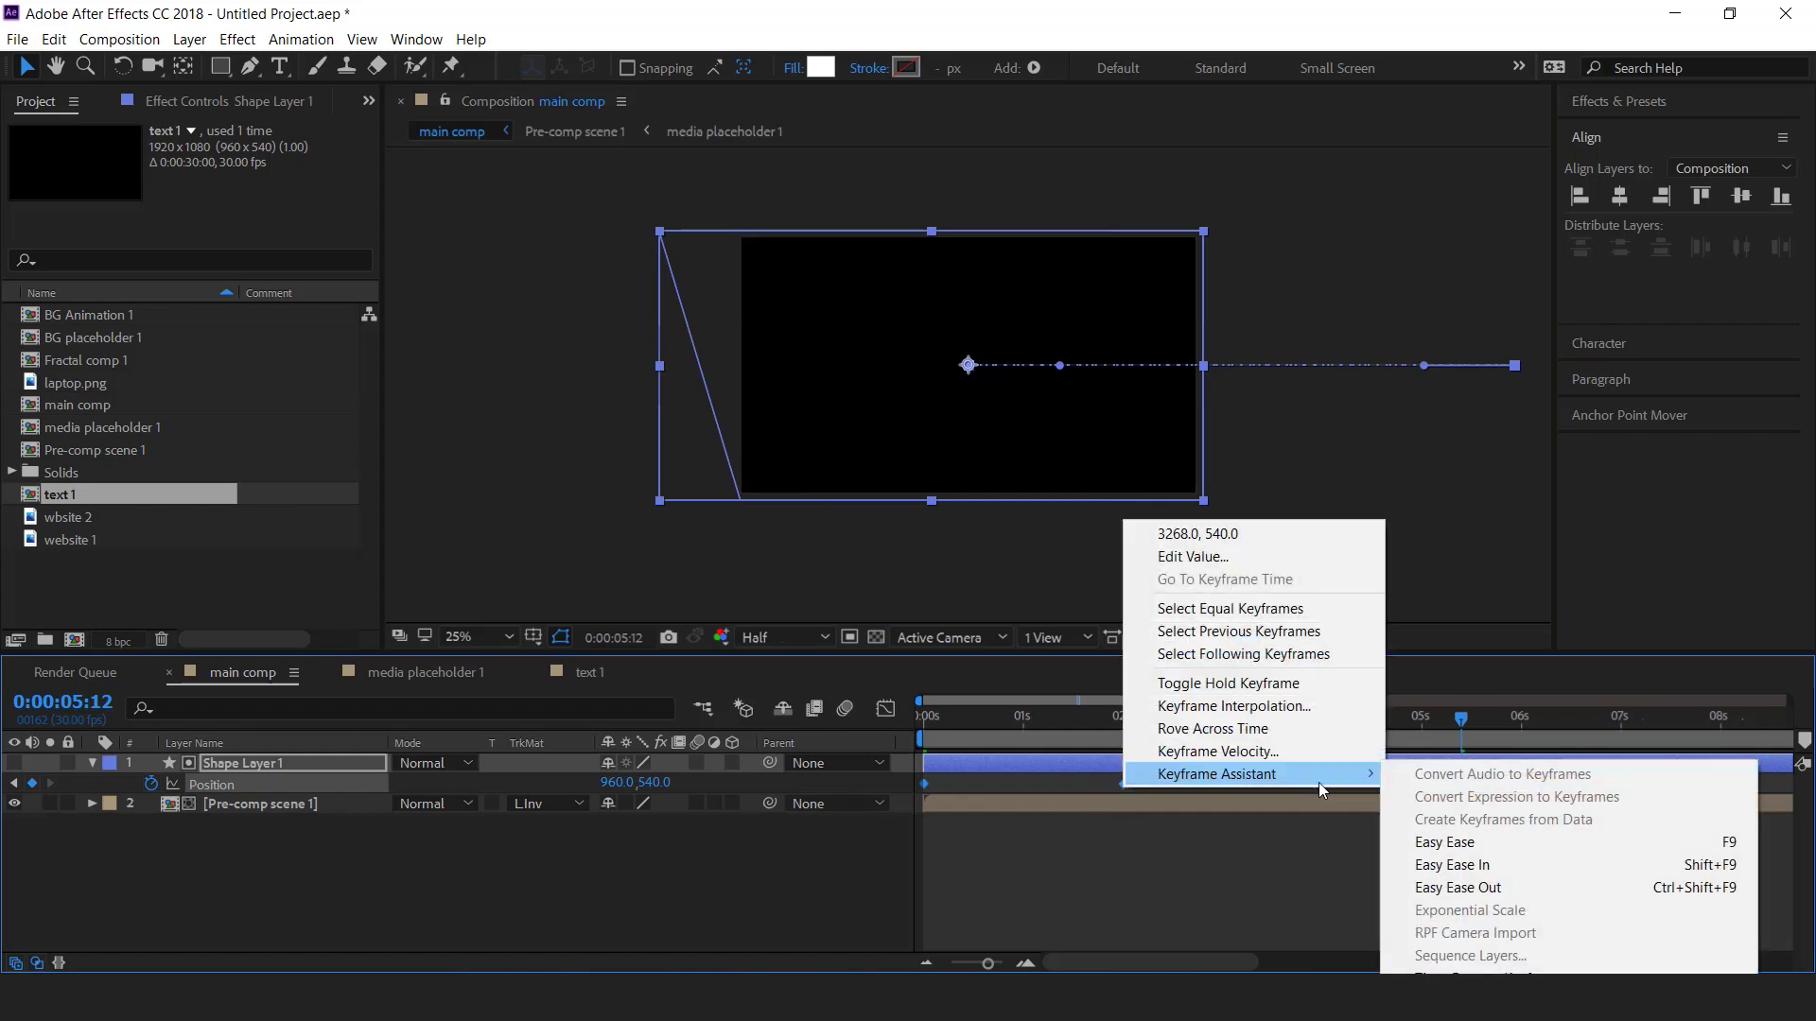
left_click(1538, 847)
- Shape Shape Layer 1's speed graph to peak near 1 s on the first slide and 5 s on the return, then preview it
left_click(886, 710)
left_click_drag(1156, 845, 1044, 884)
left_click_drag(956, 879, 1000, 885)
left_click(1316, 881)
left_click_drag(1340, 879, 1408, 886)
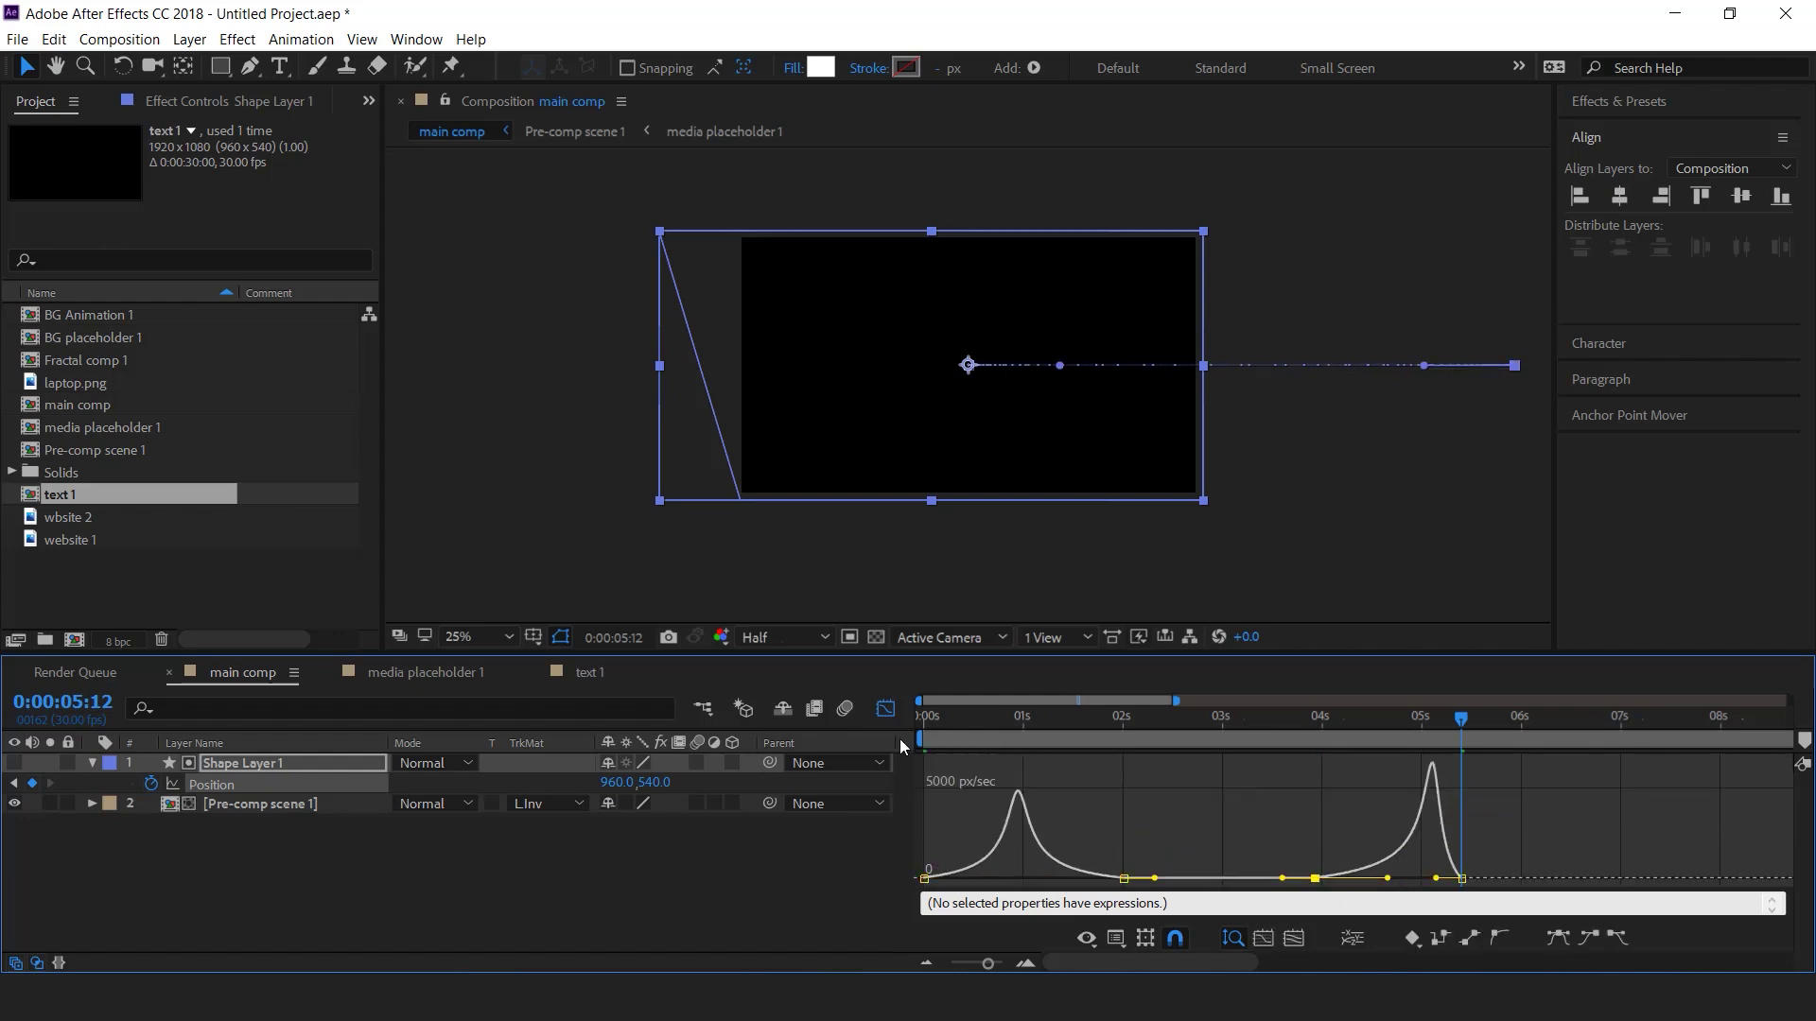
left_click(885, 709)
left_click_drag(976, 722, 884, 772)
key("space")
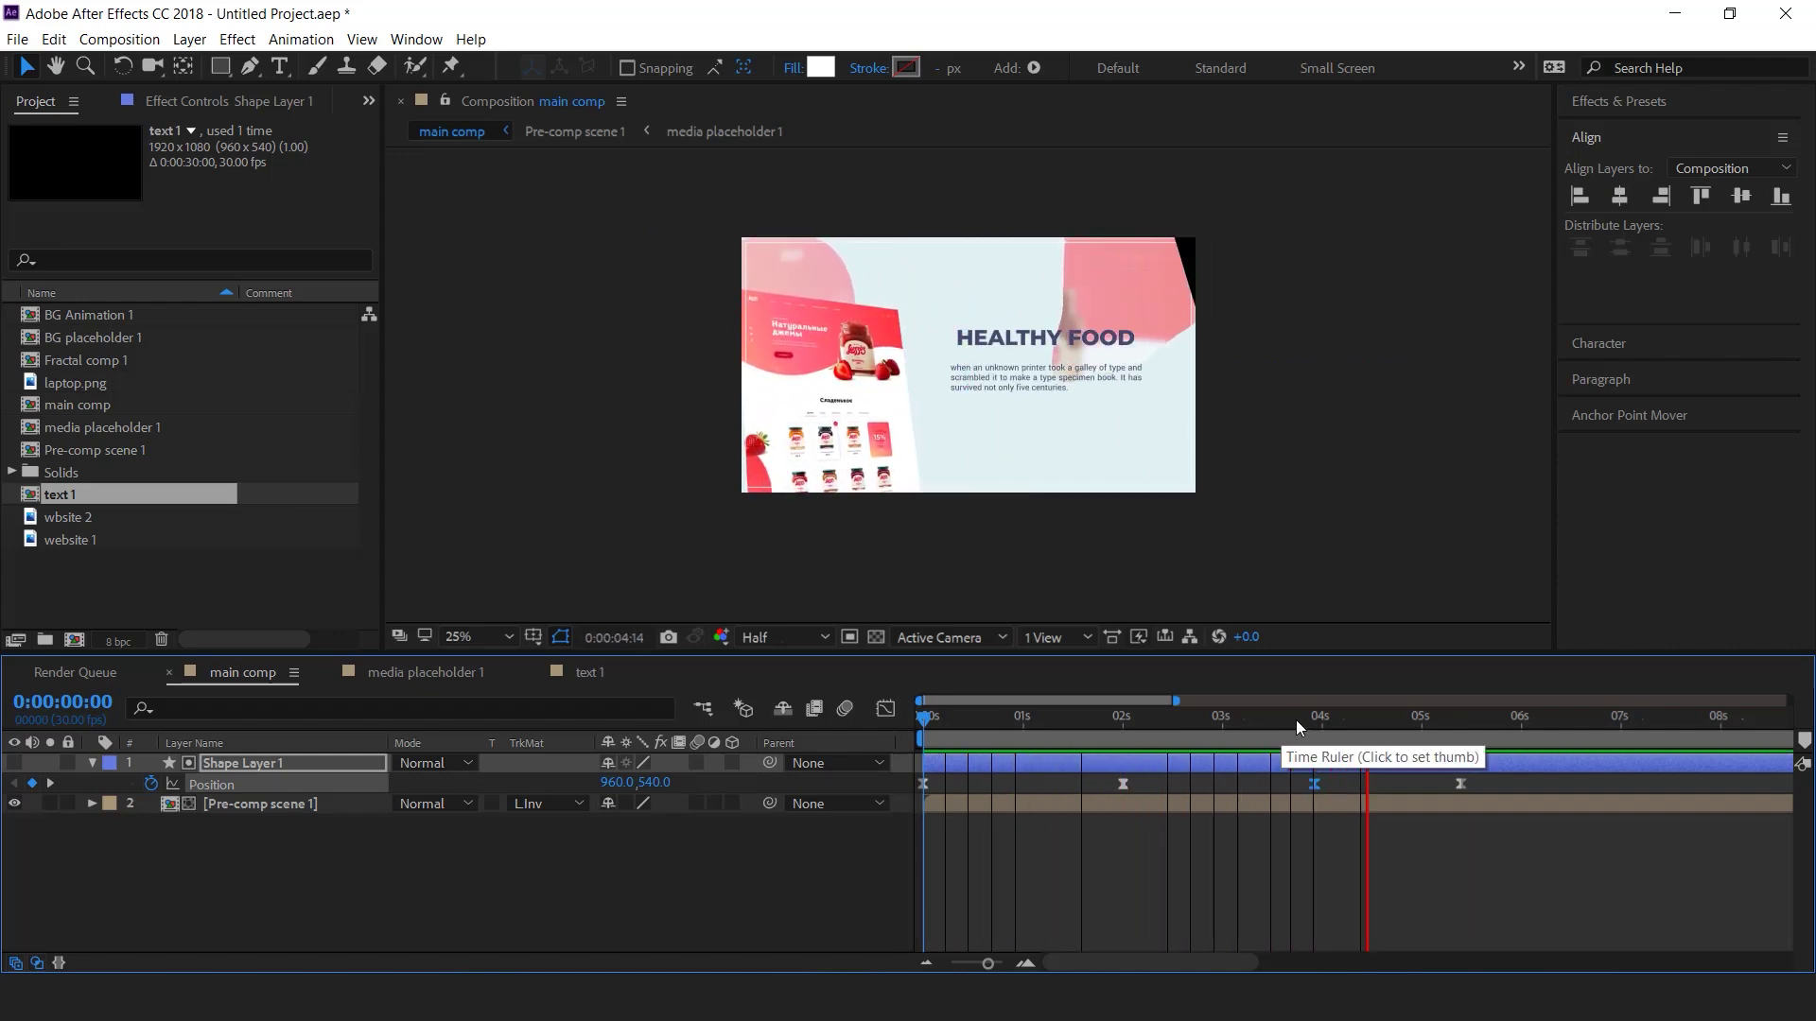
- Shift all of Shape Layer 1's Position keyframes together so the first one sits at frame 10
left_click_drag(934, 719, 1125, 723)
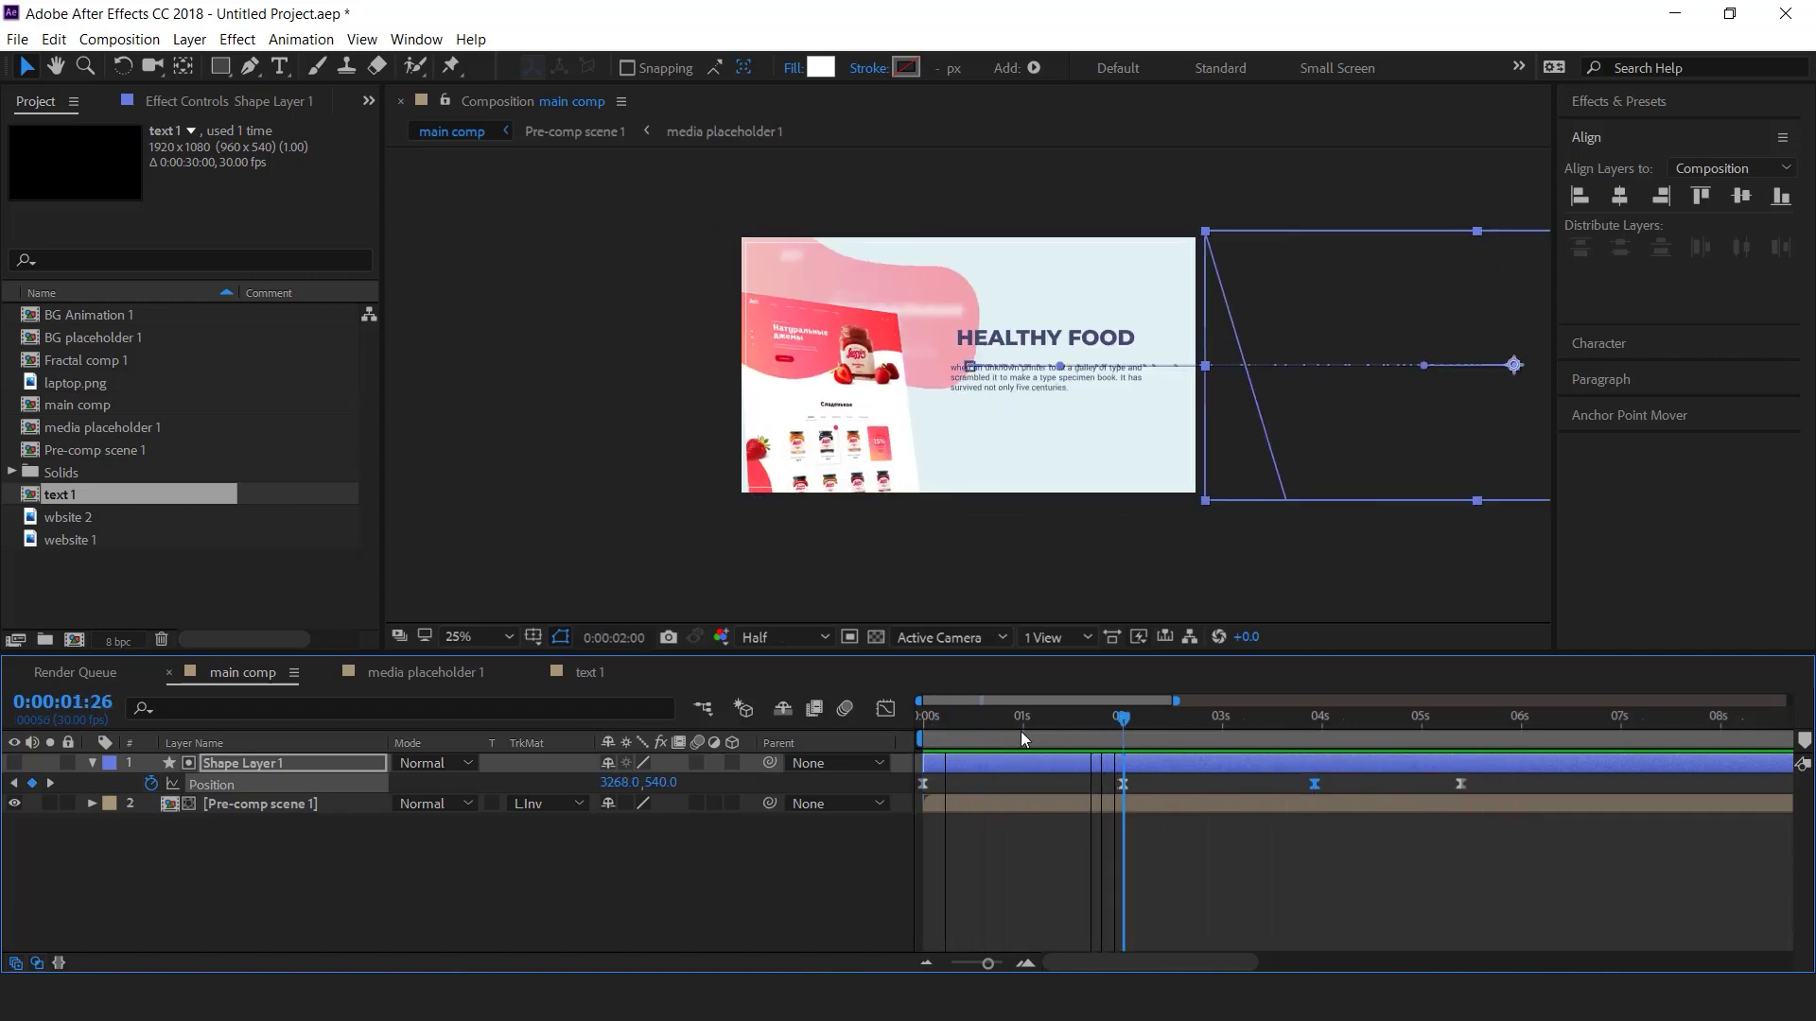
key("Home")
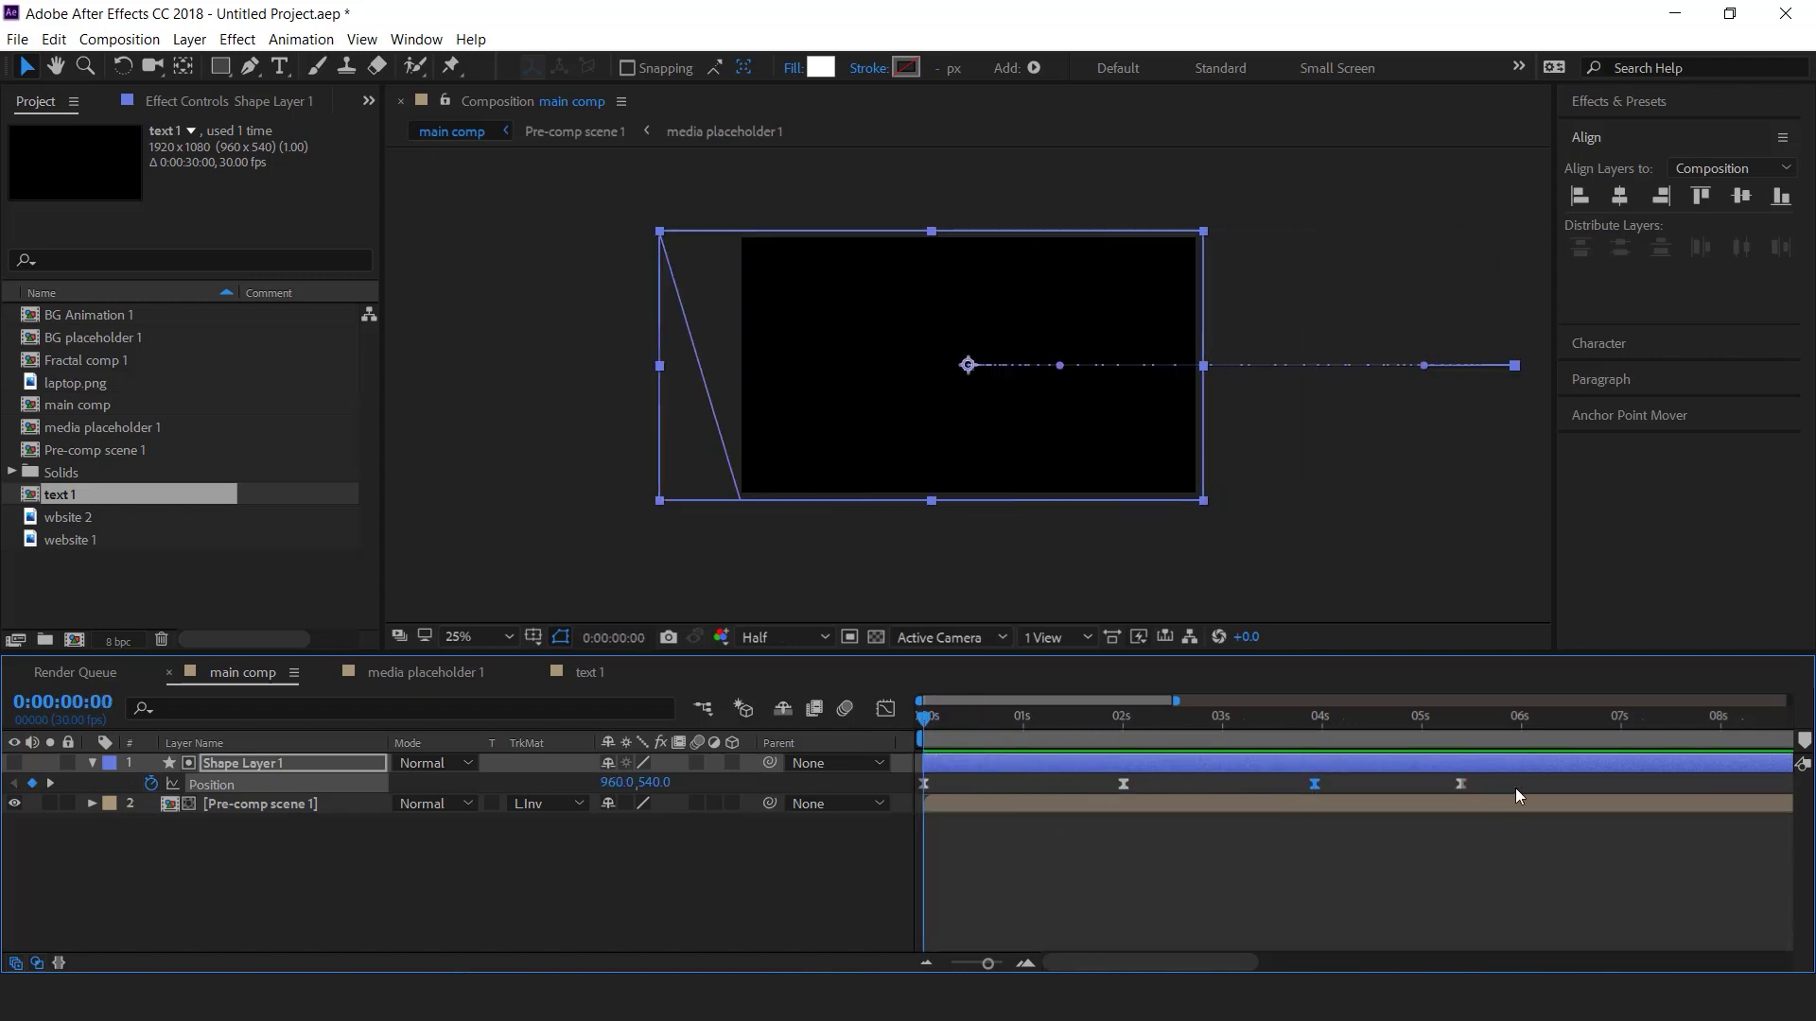
left_click_drag(1515, 787, 1064, 783)
scroll(947, 781, "up", 3)
scroll(923, 786, "left", 1)
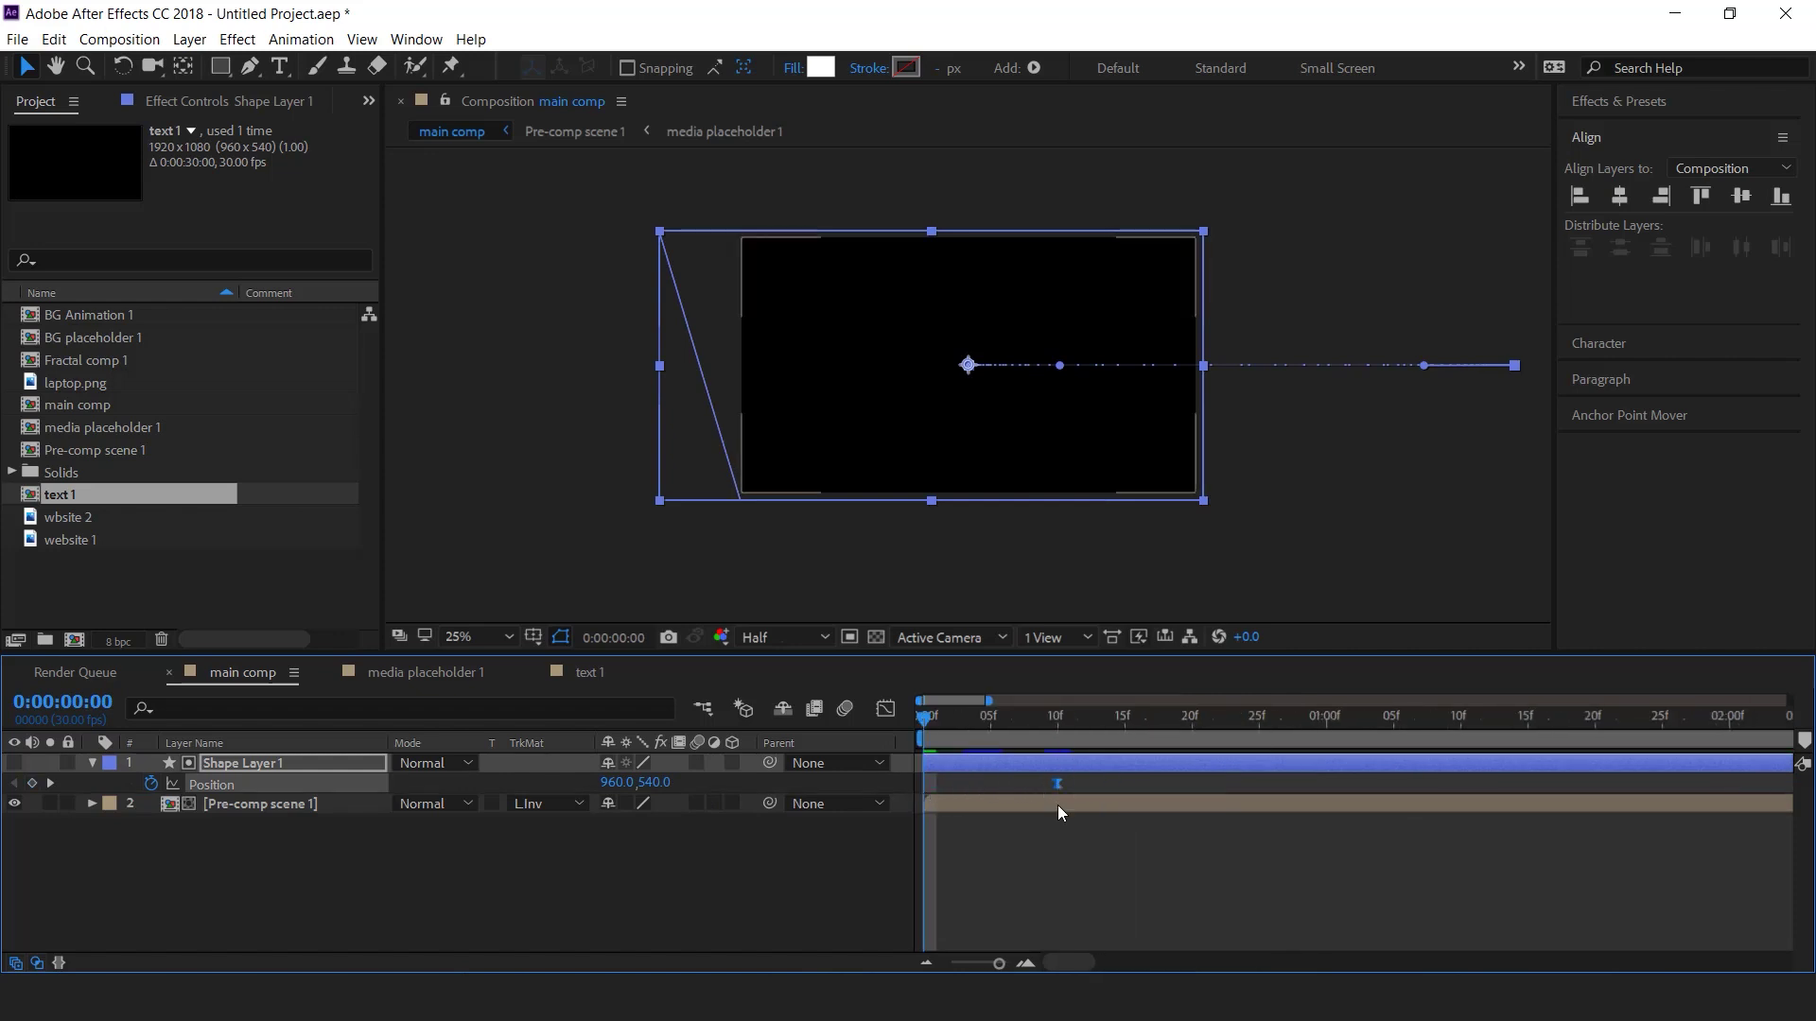
scroll(1057, 803, "down", 4)
left_click(786, 885)
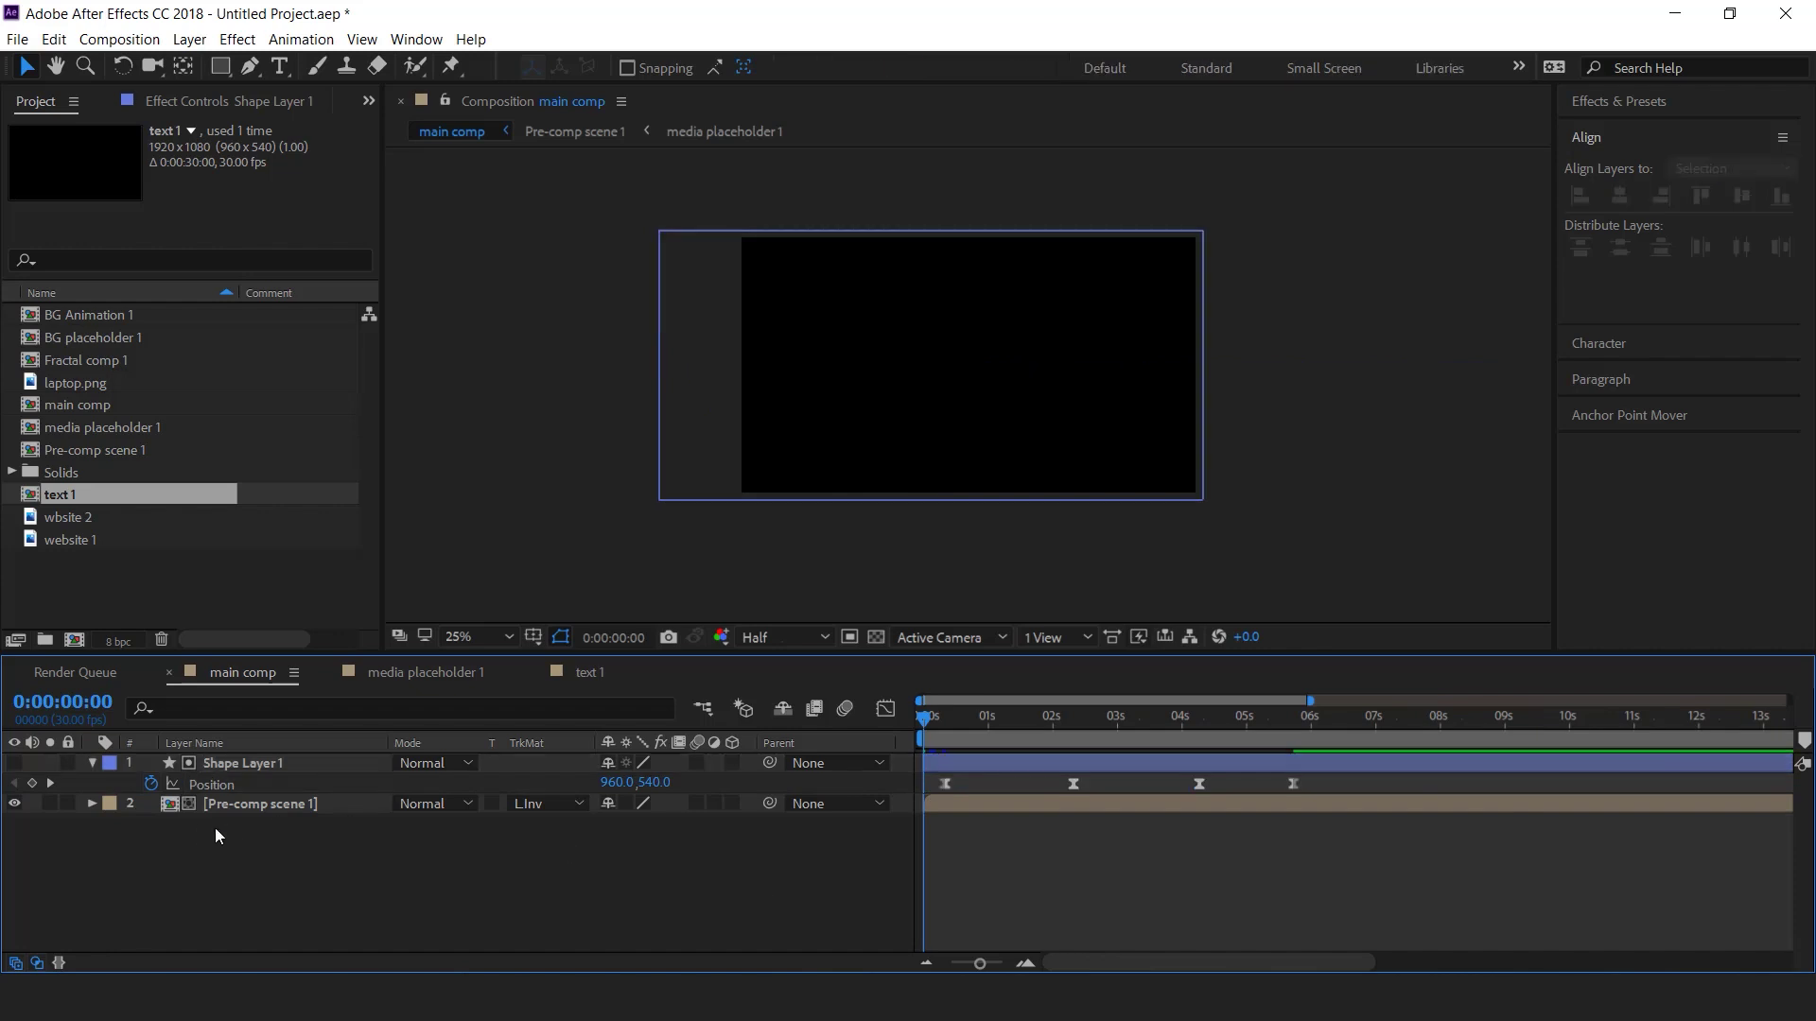
- Duplicate Shape Layer 1 together with Pre-comp scene 1 and place the copied pair beneath the originals
left_click(91, 763)
left_click(270, 785)
left_click(264, 762, "shift")
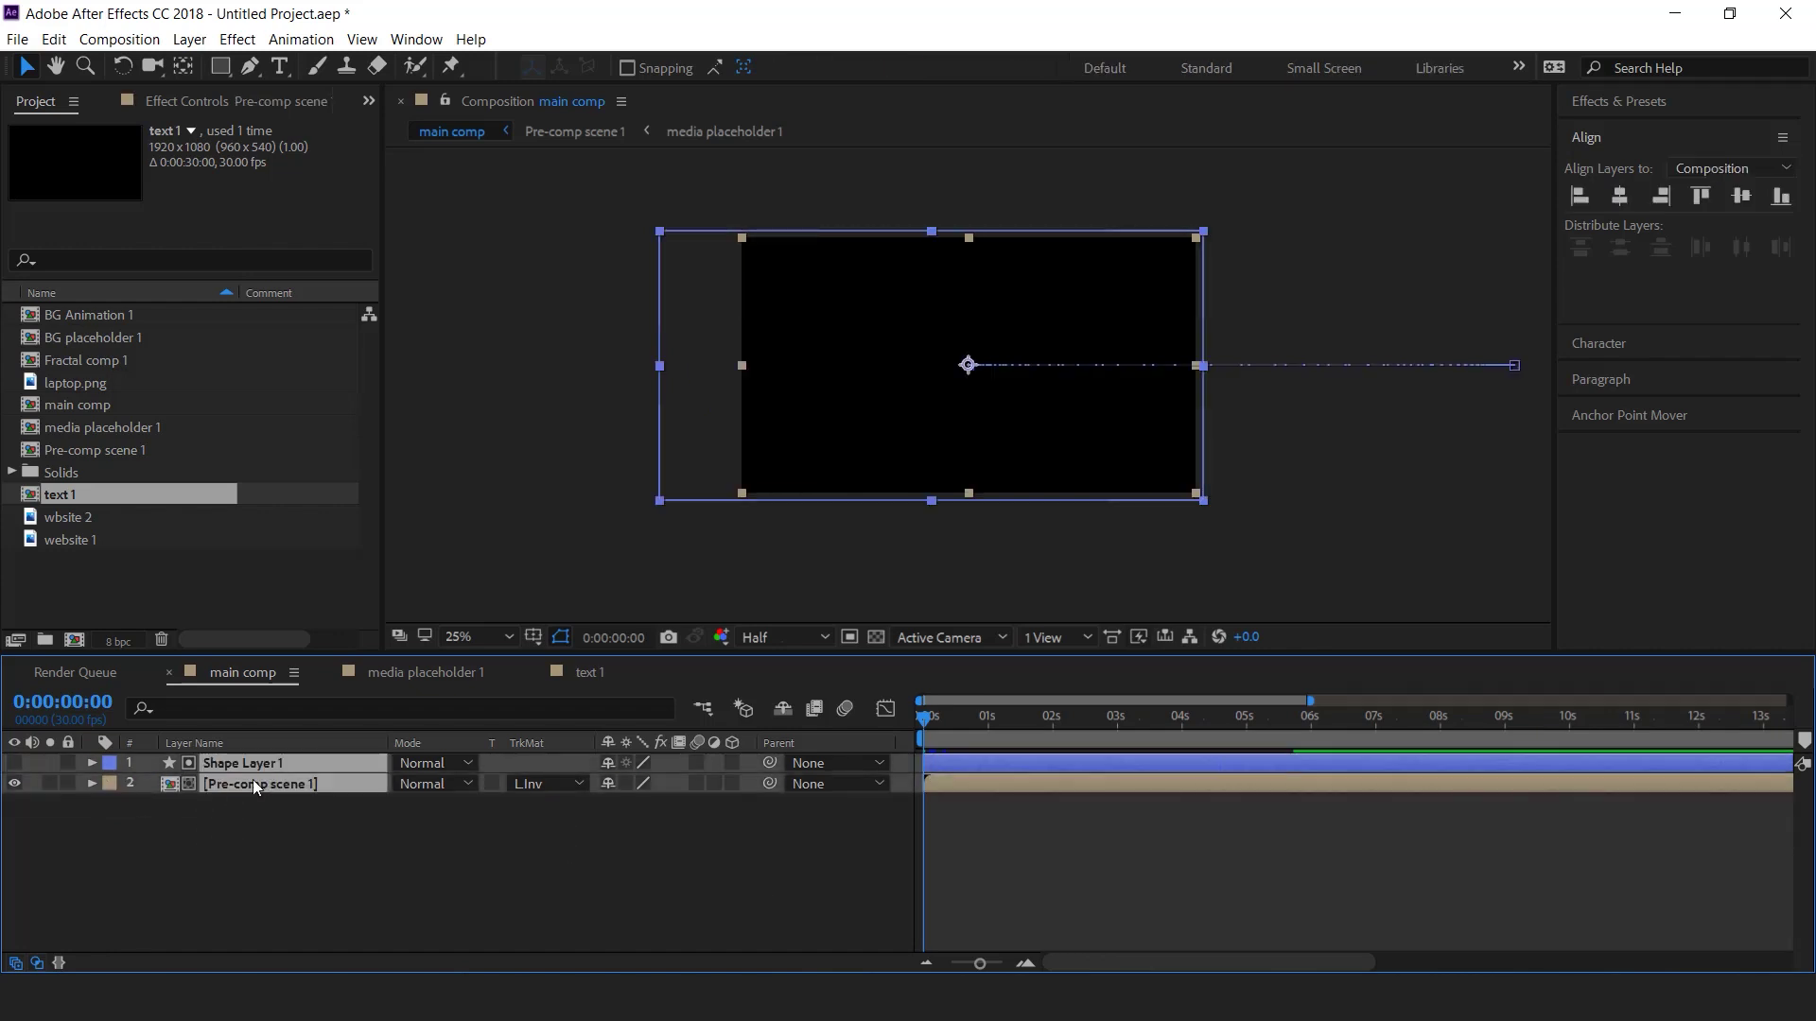
key("ctrl+d")
left_click_drag(286, 786, 289, 844)
left_click(320, 871)
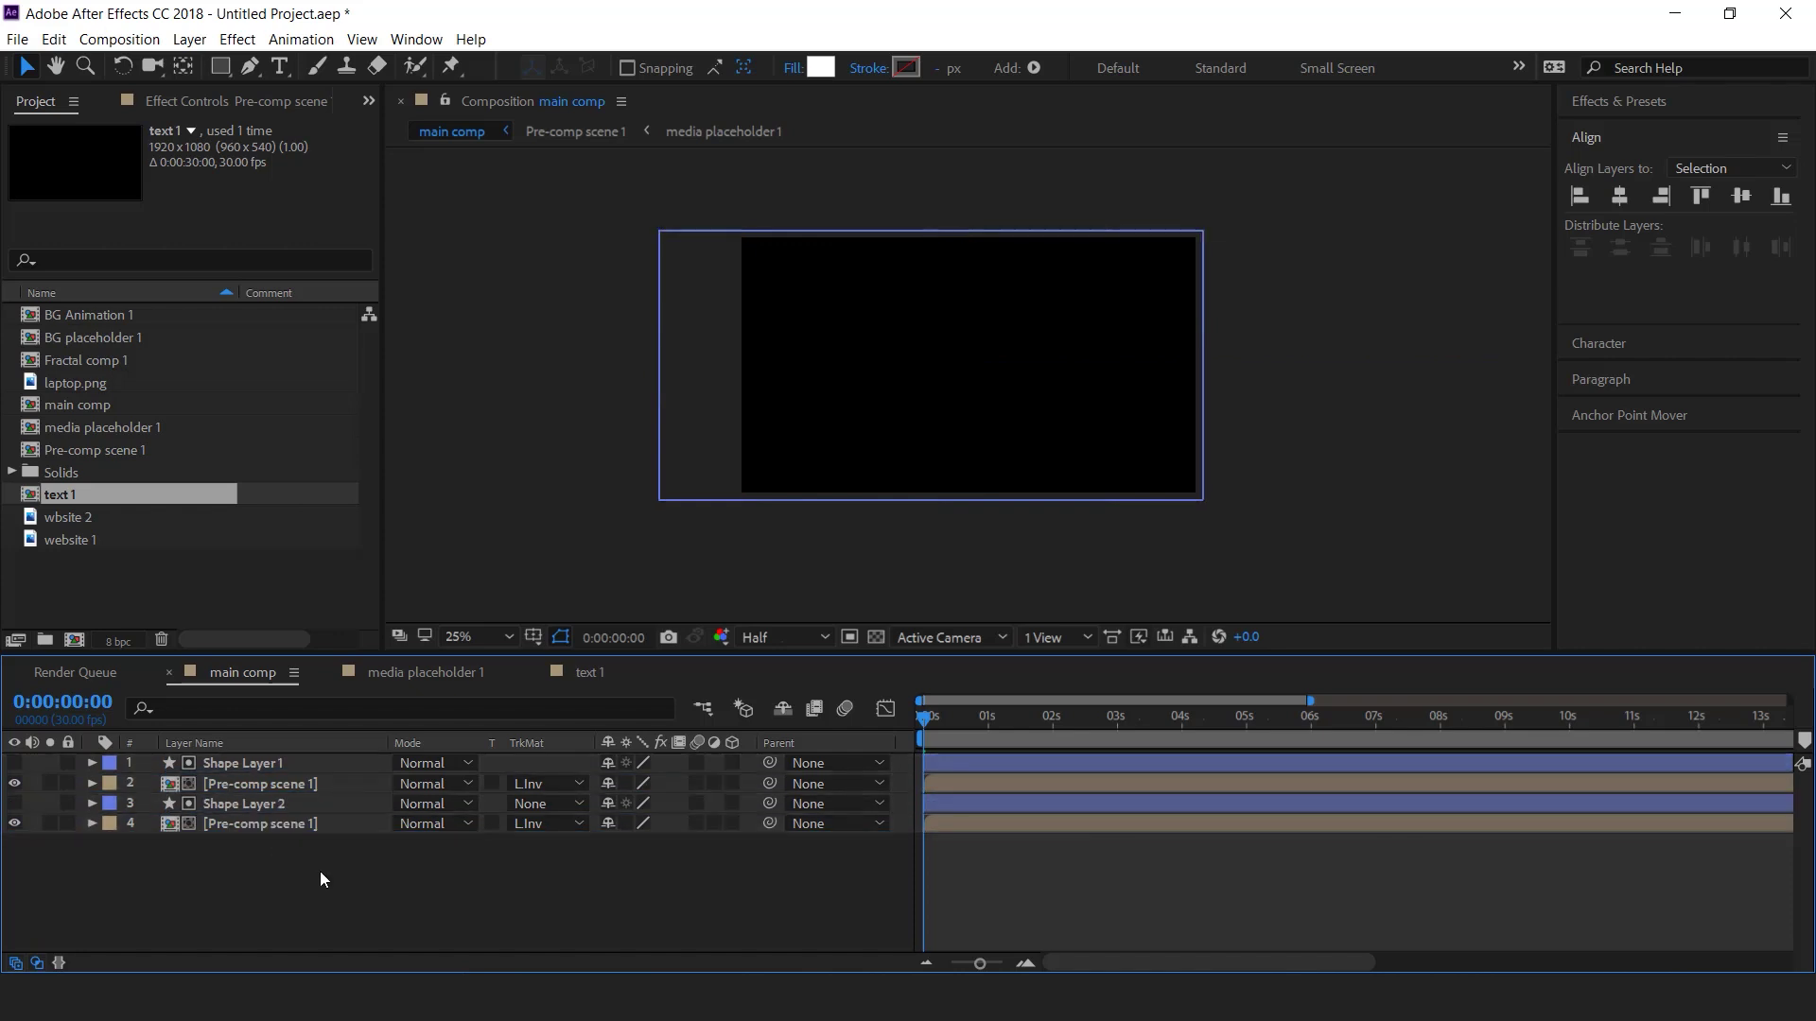
- Reveal both shape layers' keyframes and move all of Shape Layer 2's Position keyframes earlier so they start at 0:00:00:00
left_click(1019, 802)
left_click(1019, 762, "ctrl")
key("u")
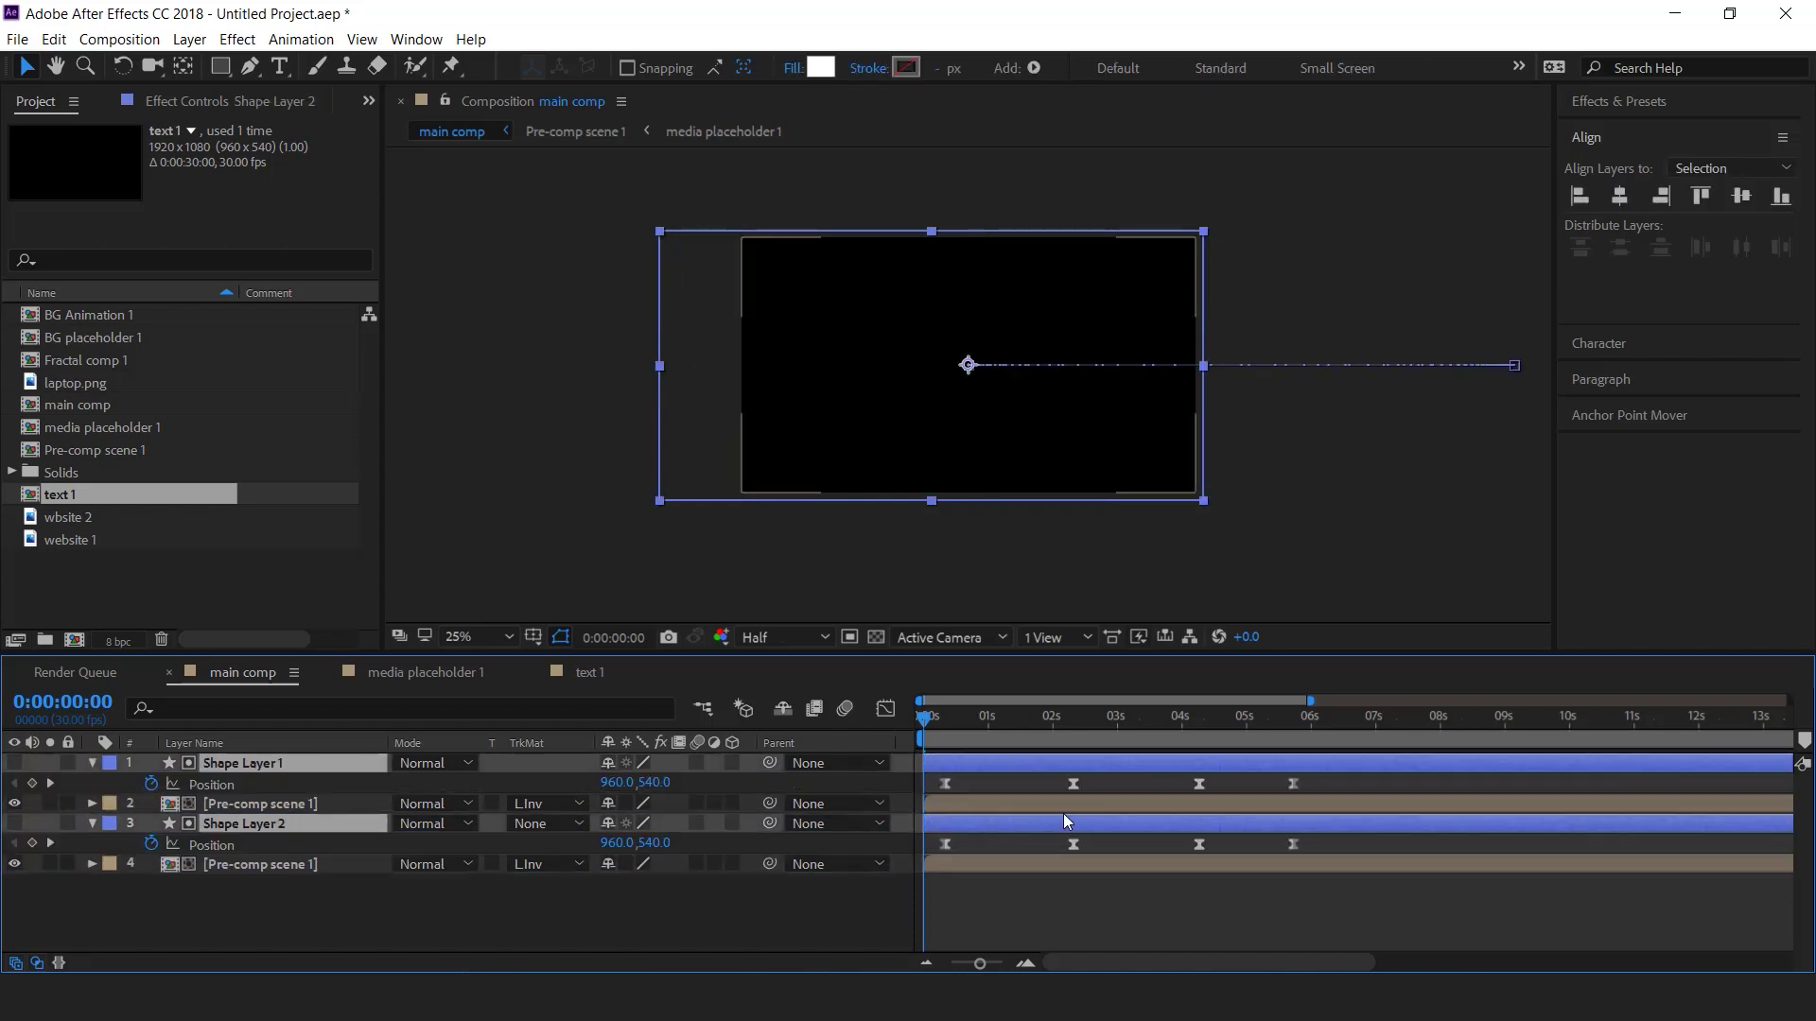
scroll(968, 838, "up", 2)
scroll(1537, 826, "down", 1)
left_click_drag(1494, 838, 922, 859)
scroll(955, 860, "up", 4)
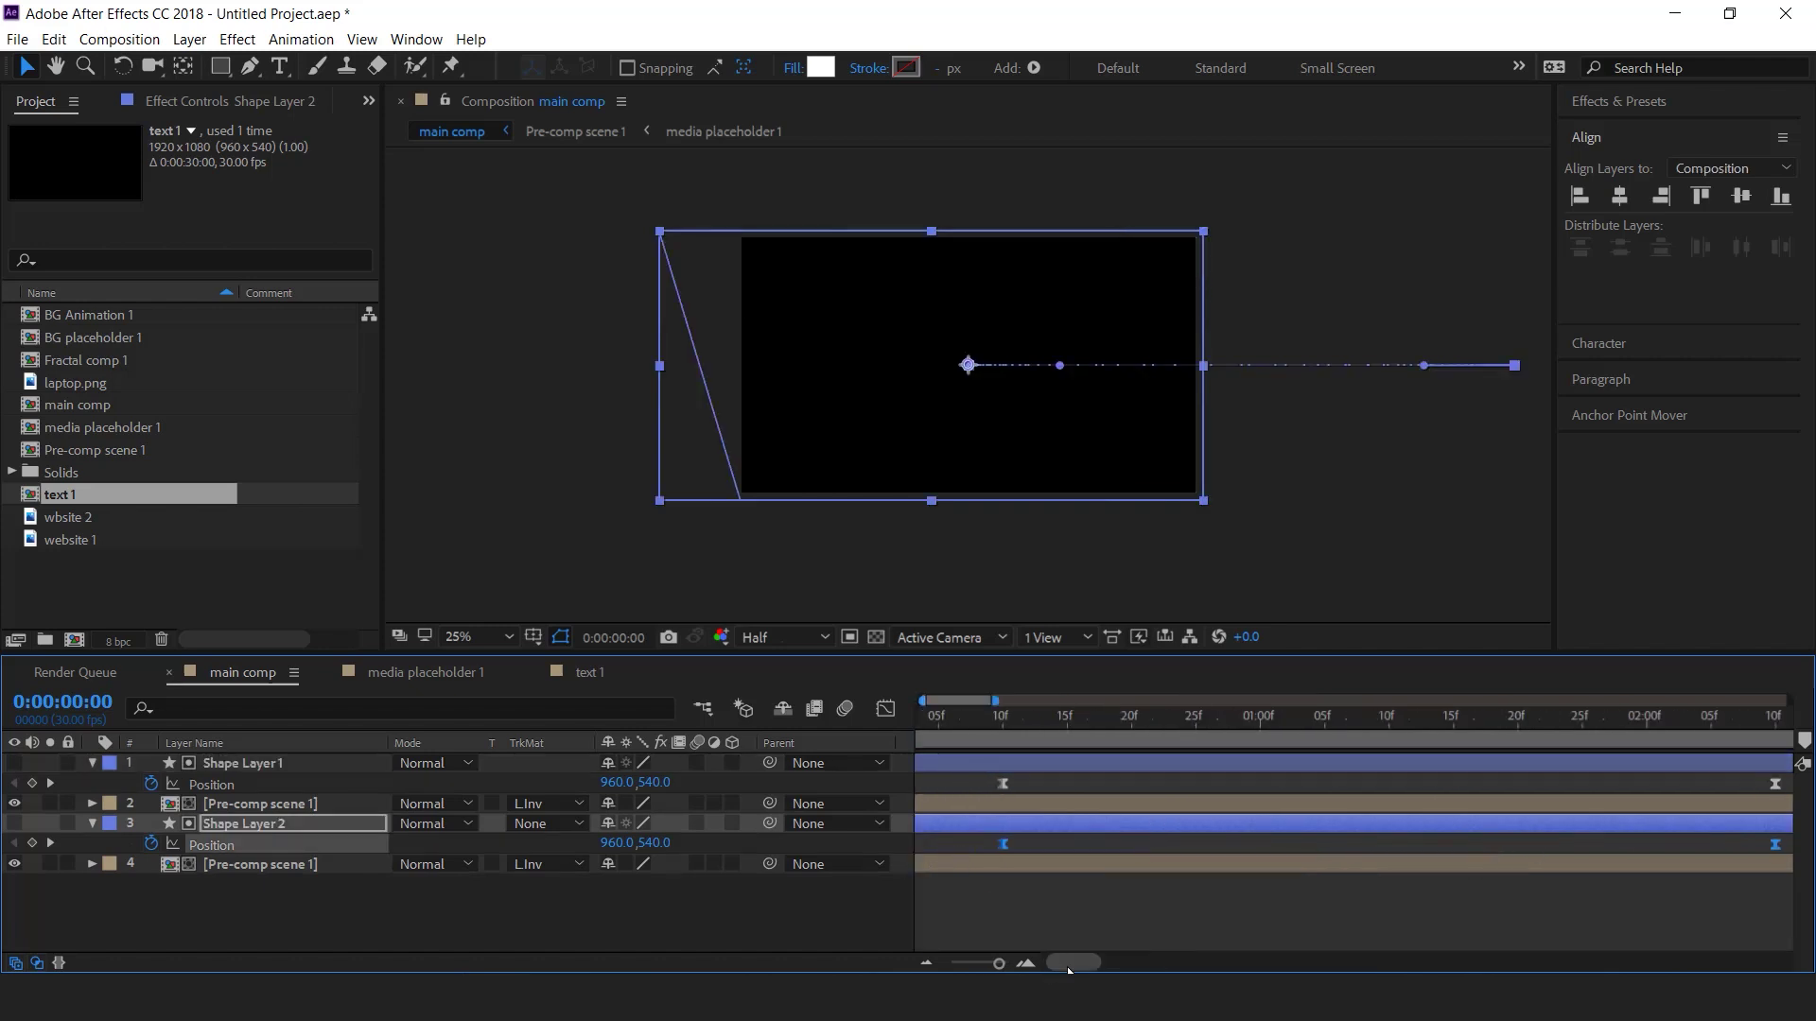
left_click_drag(1068, 966, 1026, 961)
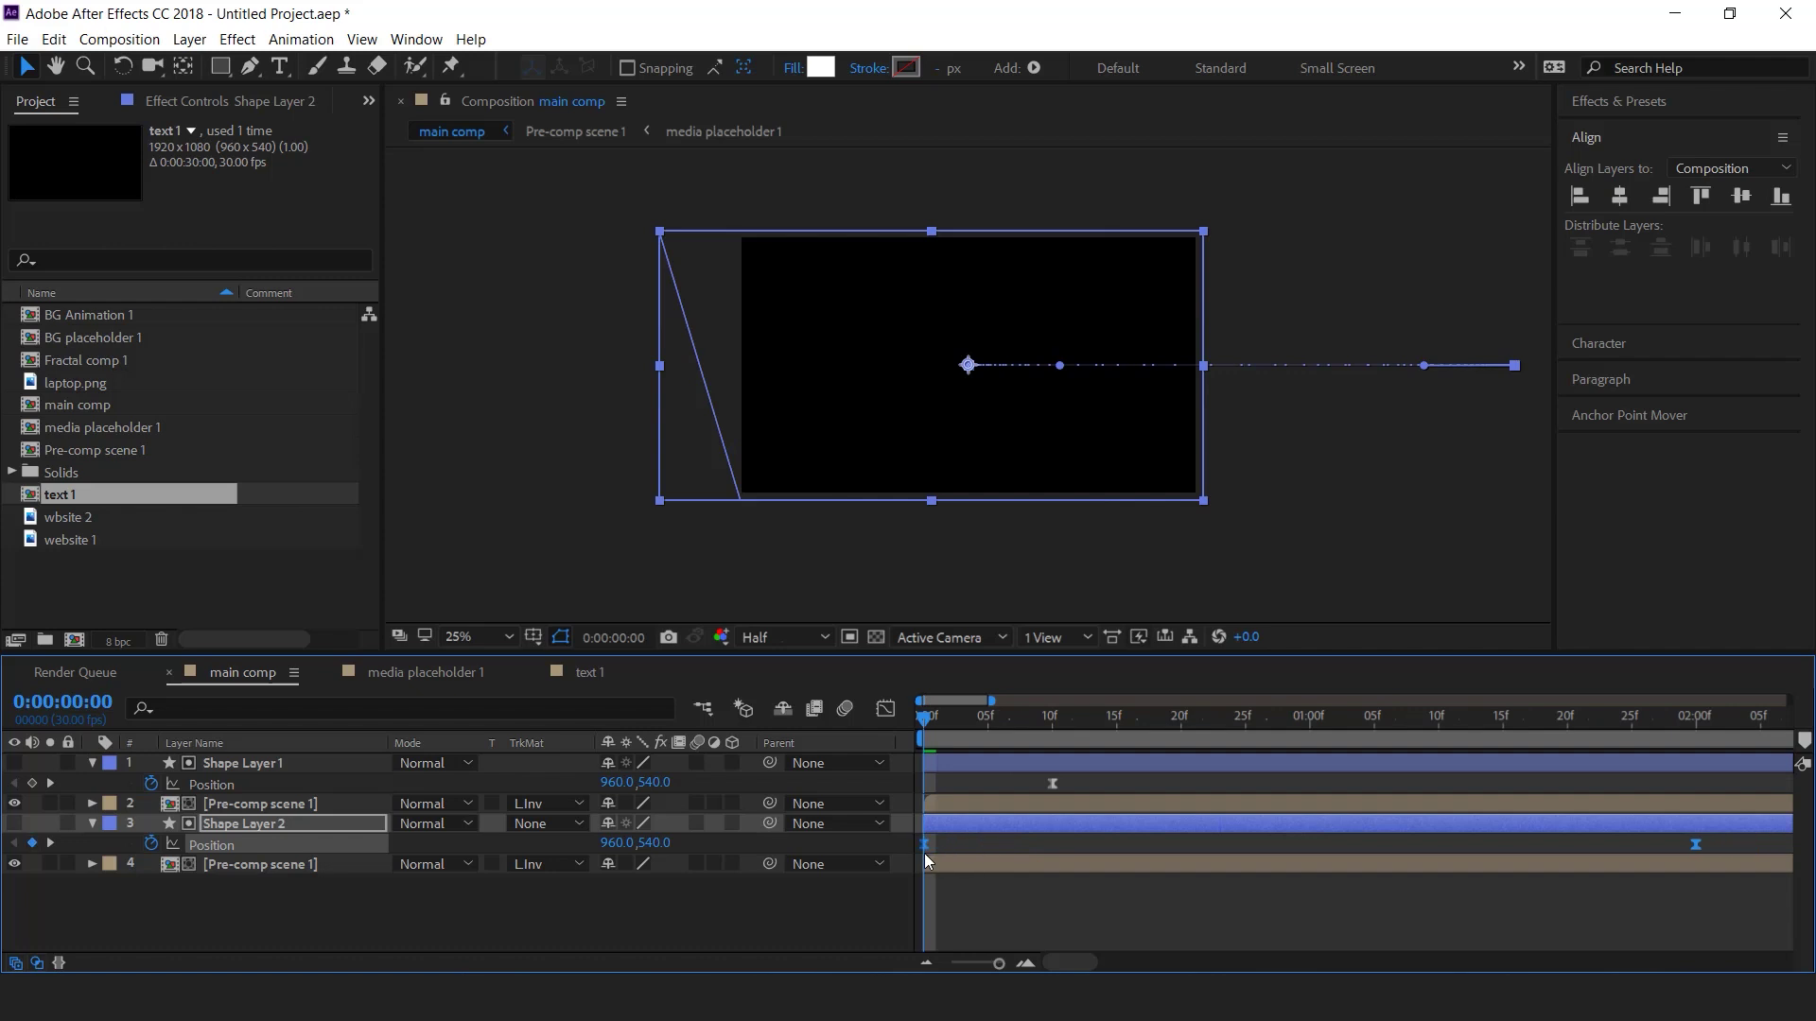
scroll(1332, 868, "down", 3)
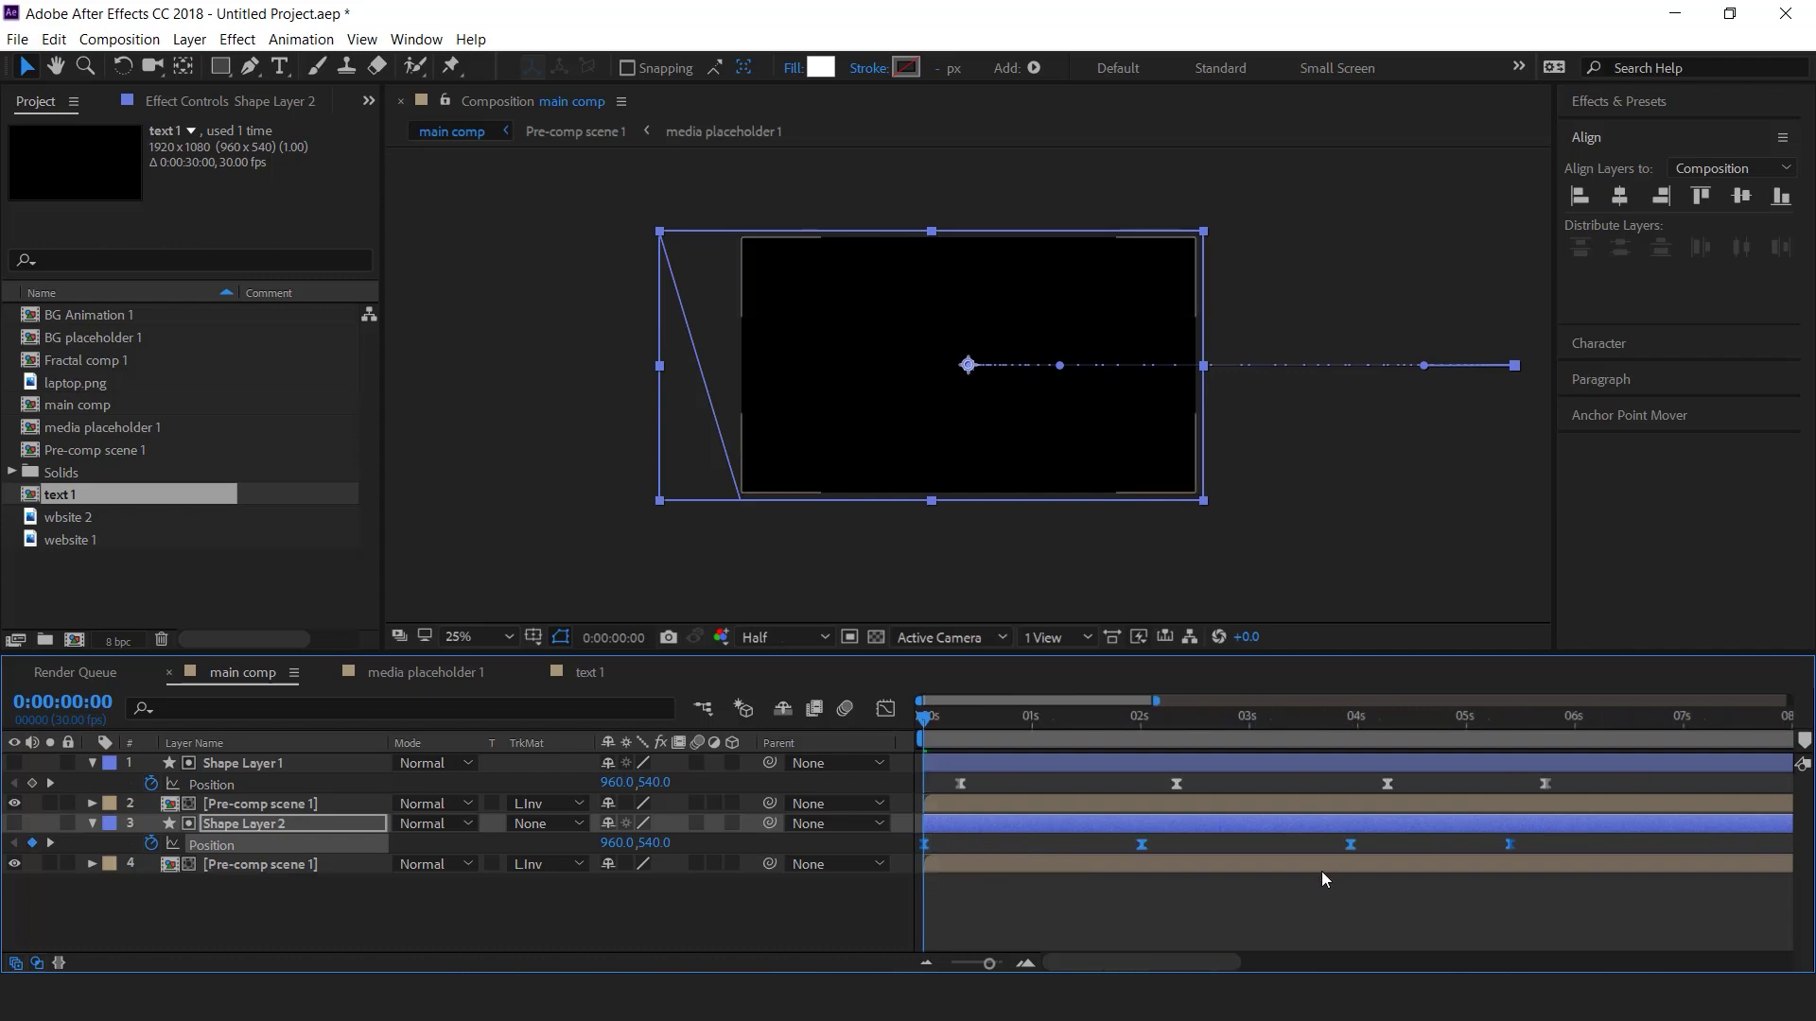
- Move Shape Layer 2's last Position keyframe to 0:00:05:22, aligned with Shape Layer 1's last keyframe
left_click(1347, 924)
left_click(1509, 844)
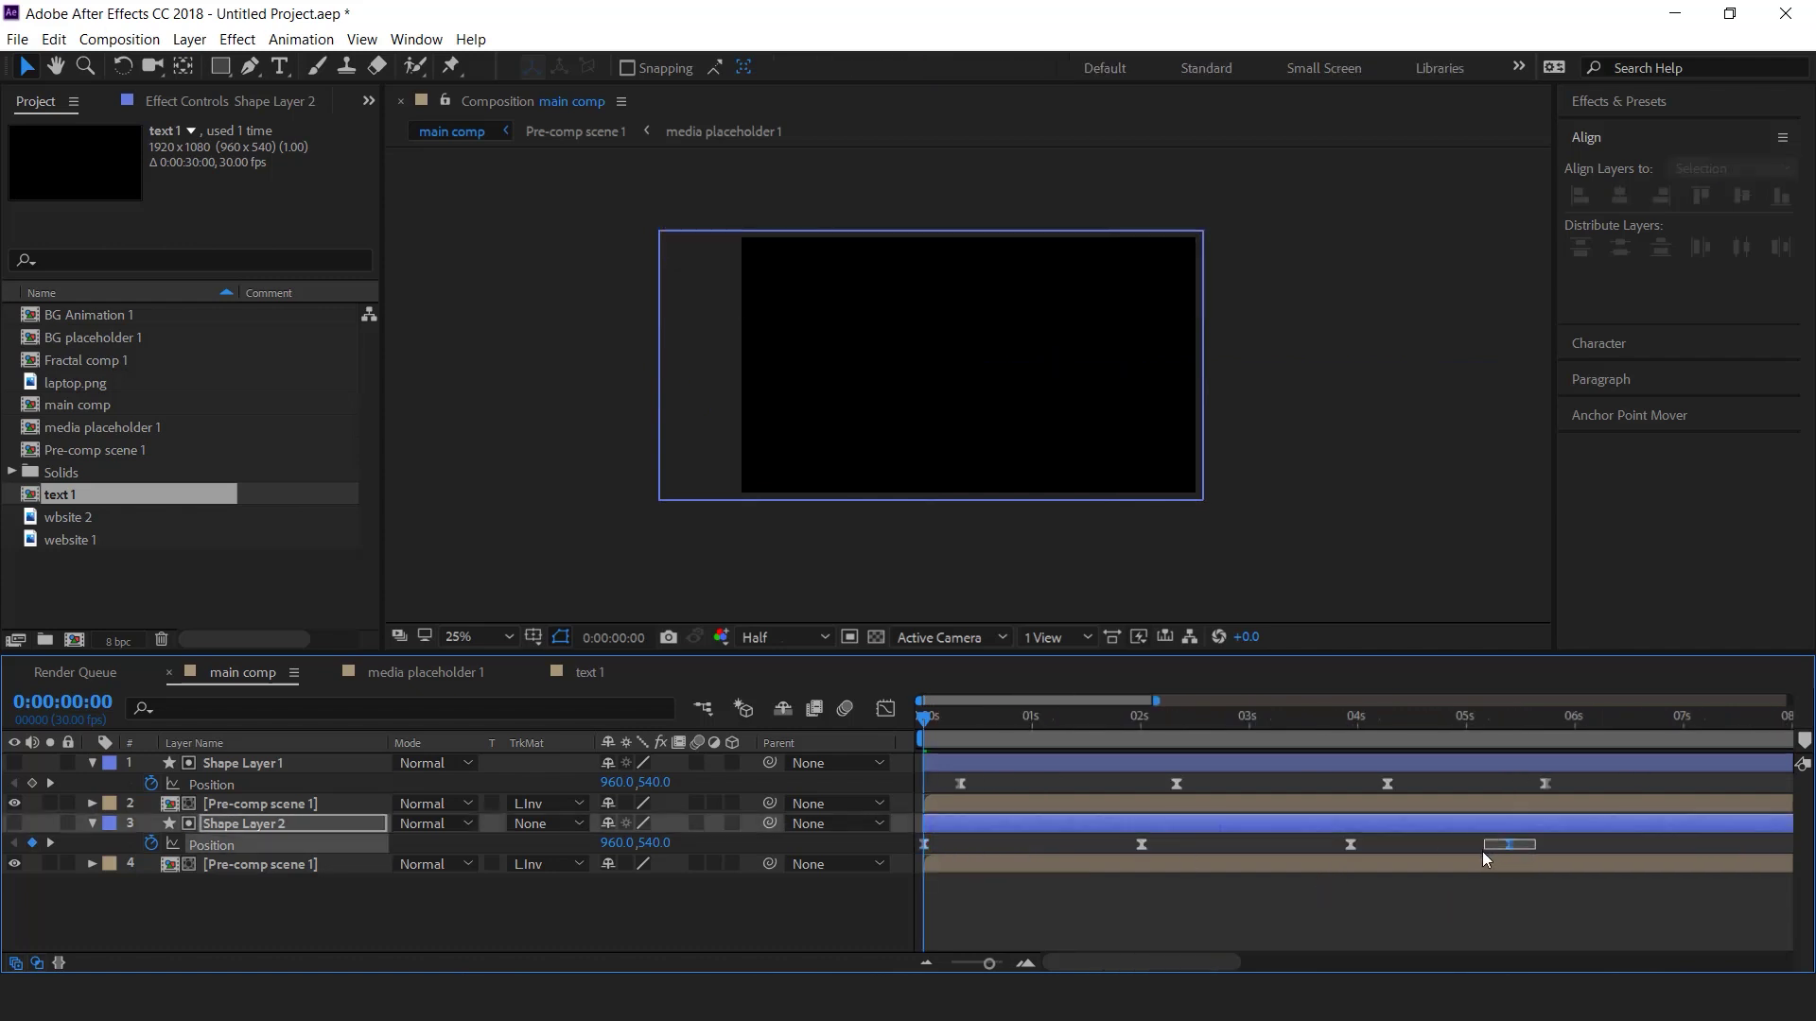
left_click_drag(1542, 847, 1547, 846)
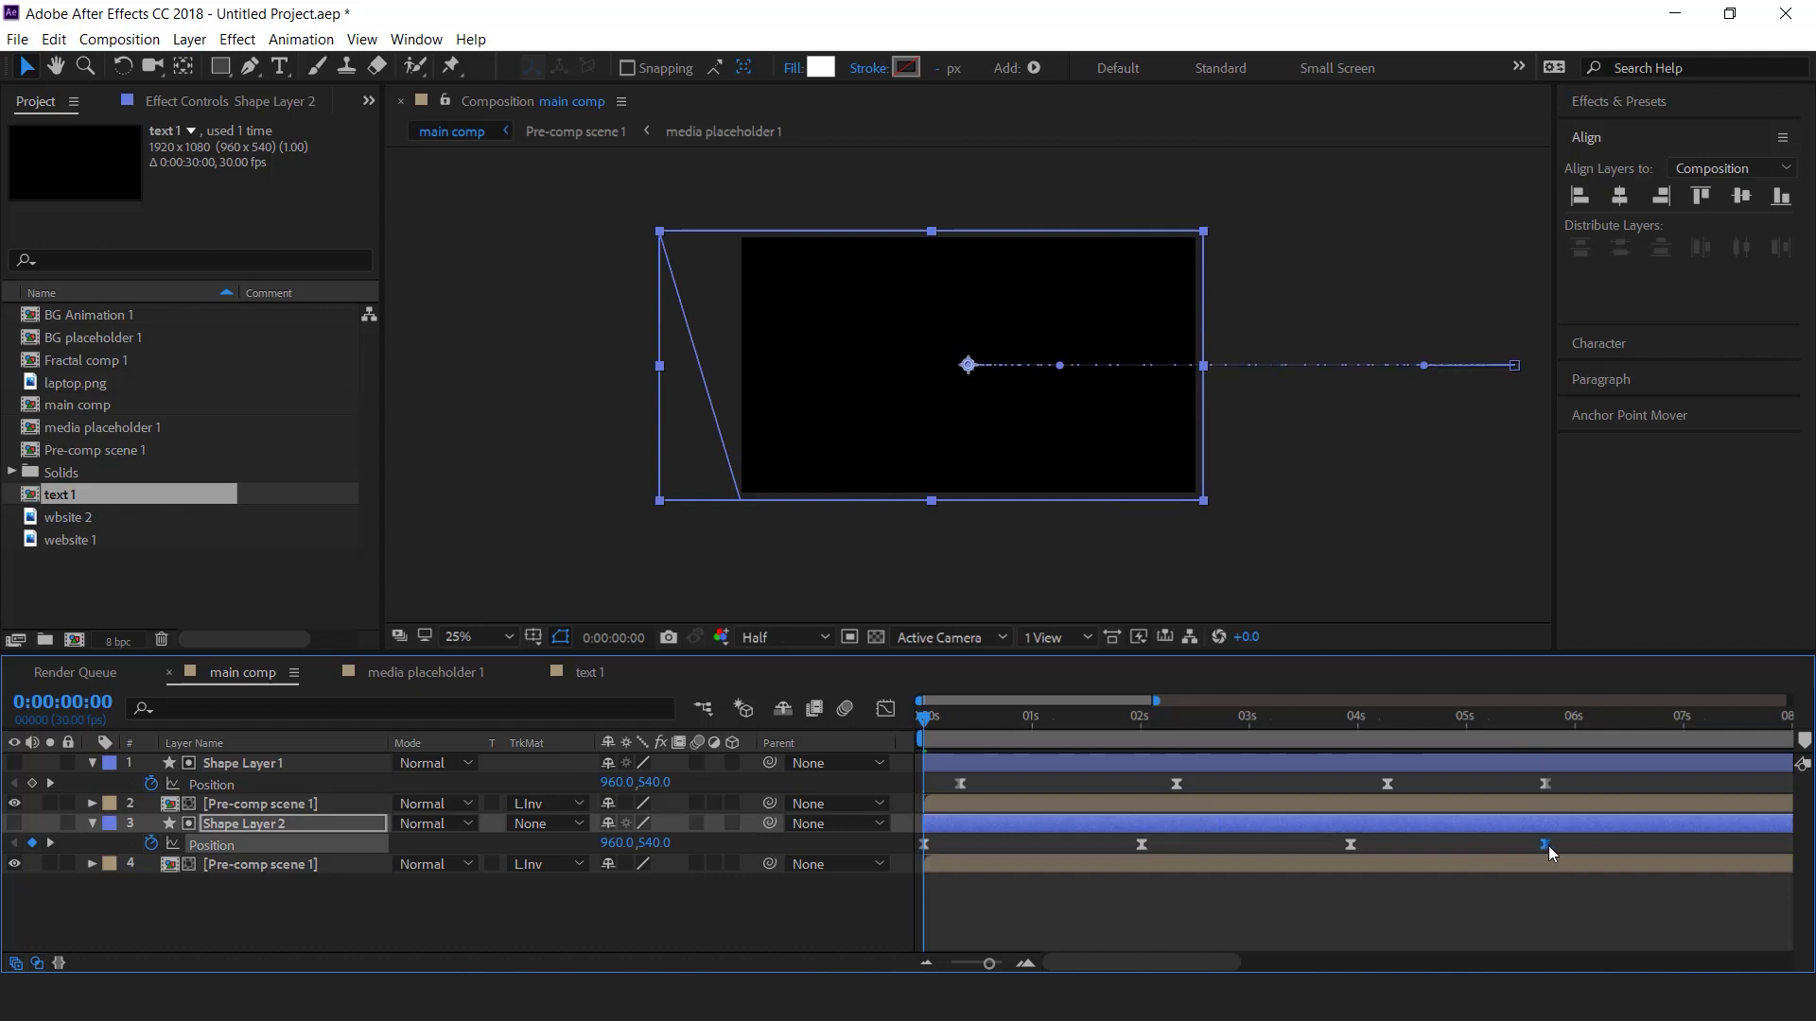
left_click(1546, 719)
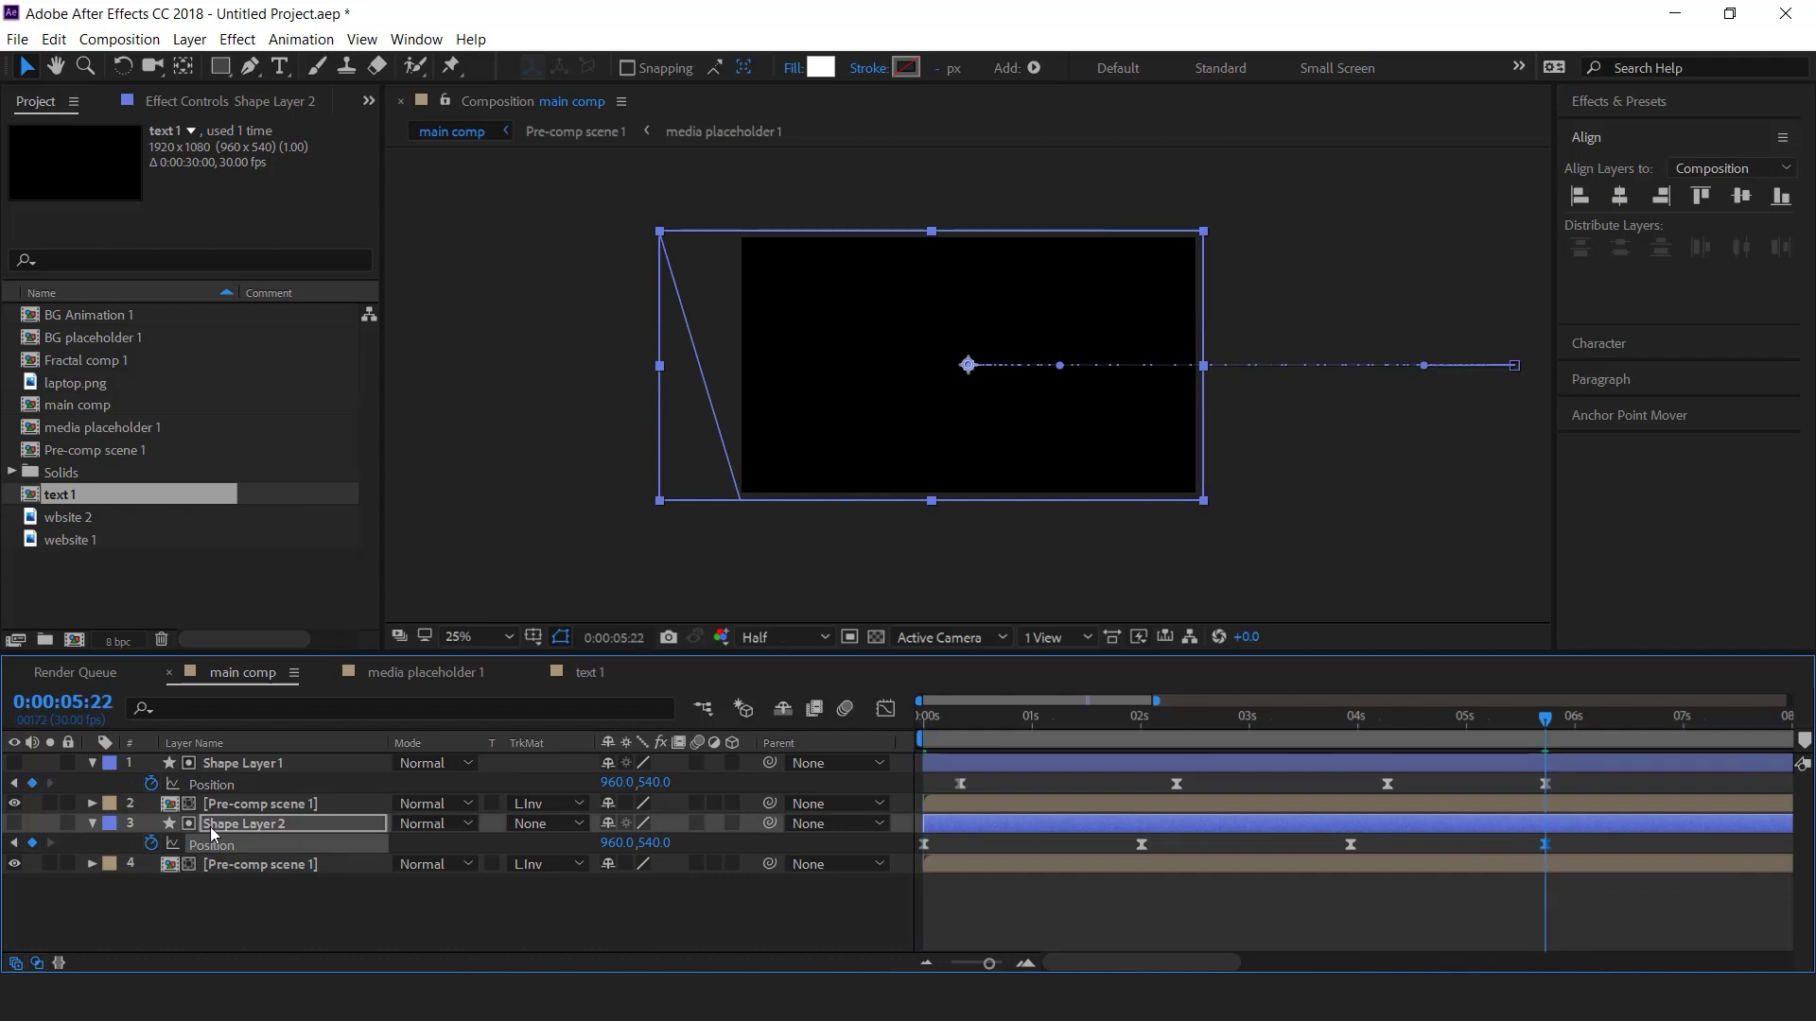
- Set the Scale of the Pre-comp scene 1 layer beneath Shape Layer 2 to 102%
left_click(240, 883)
left_click(261, 866)
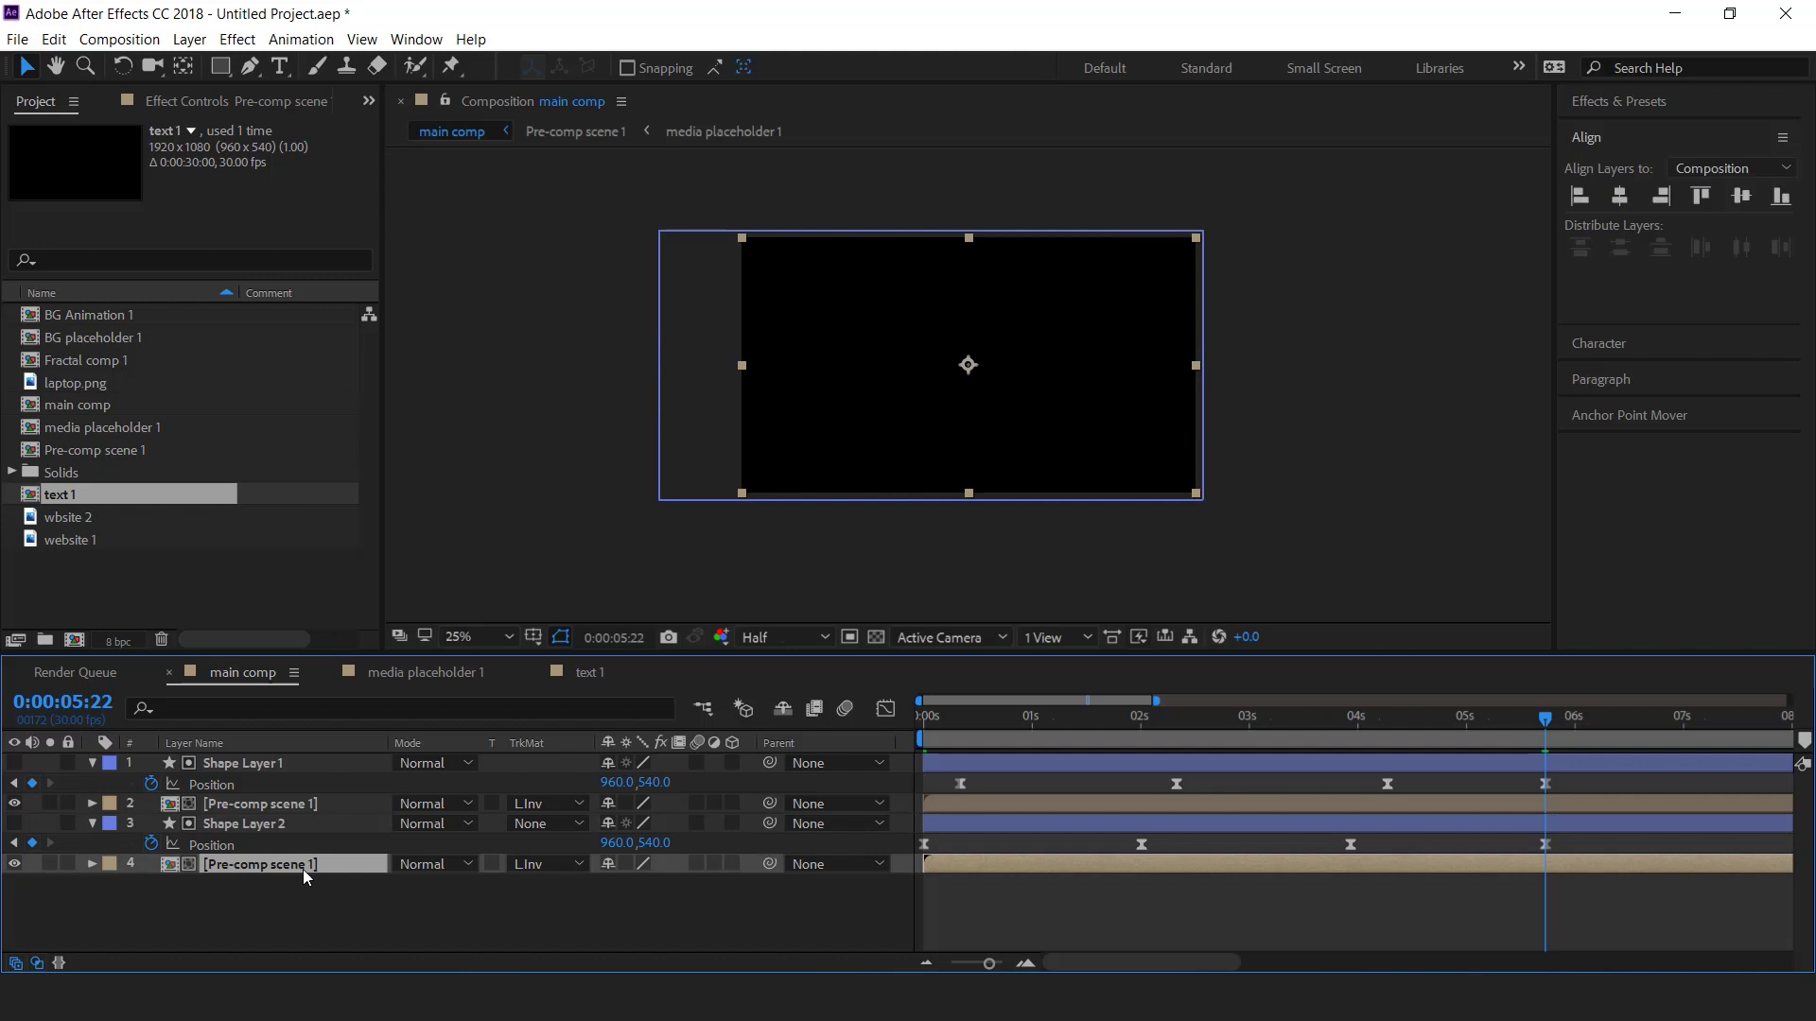
key("s")
left_click(677, 888)
type("102")
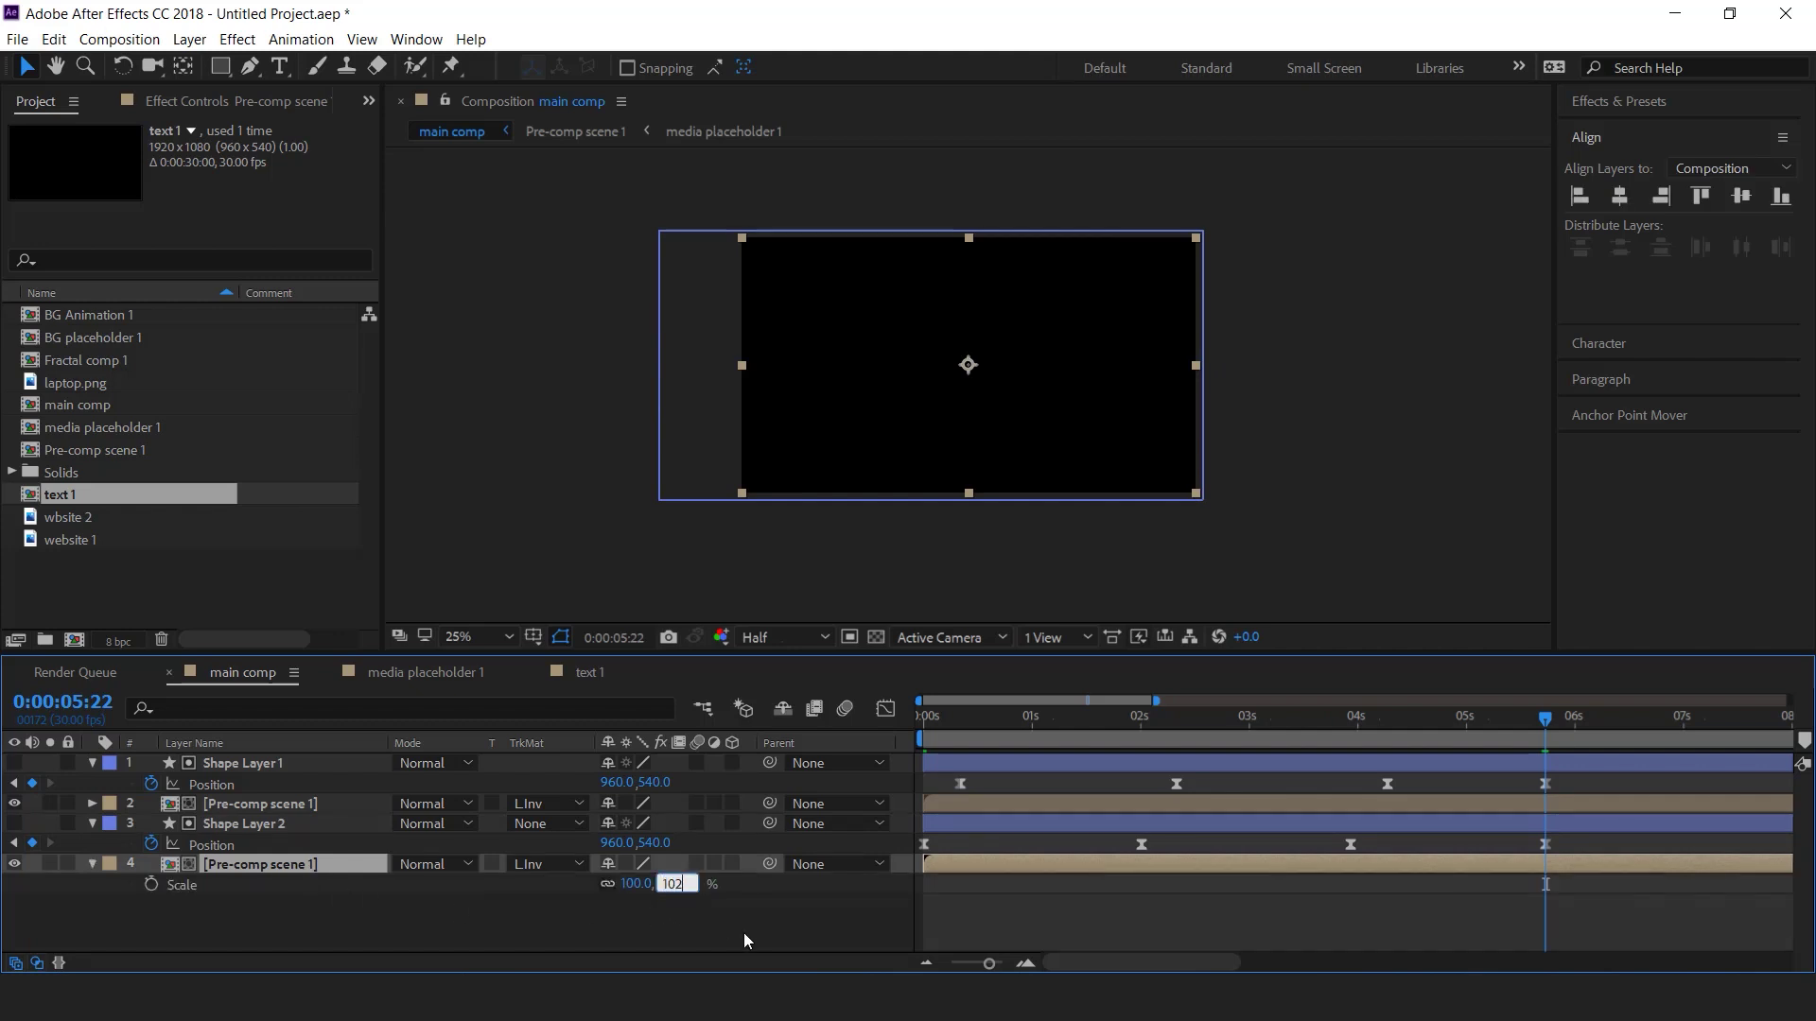
key("Return")
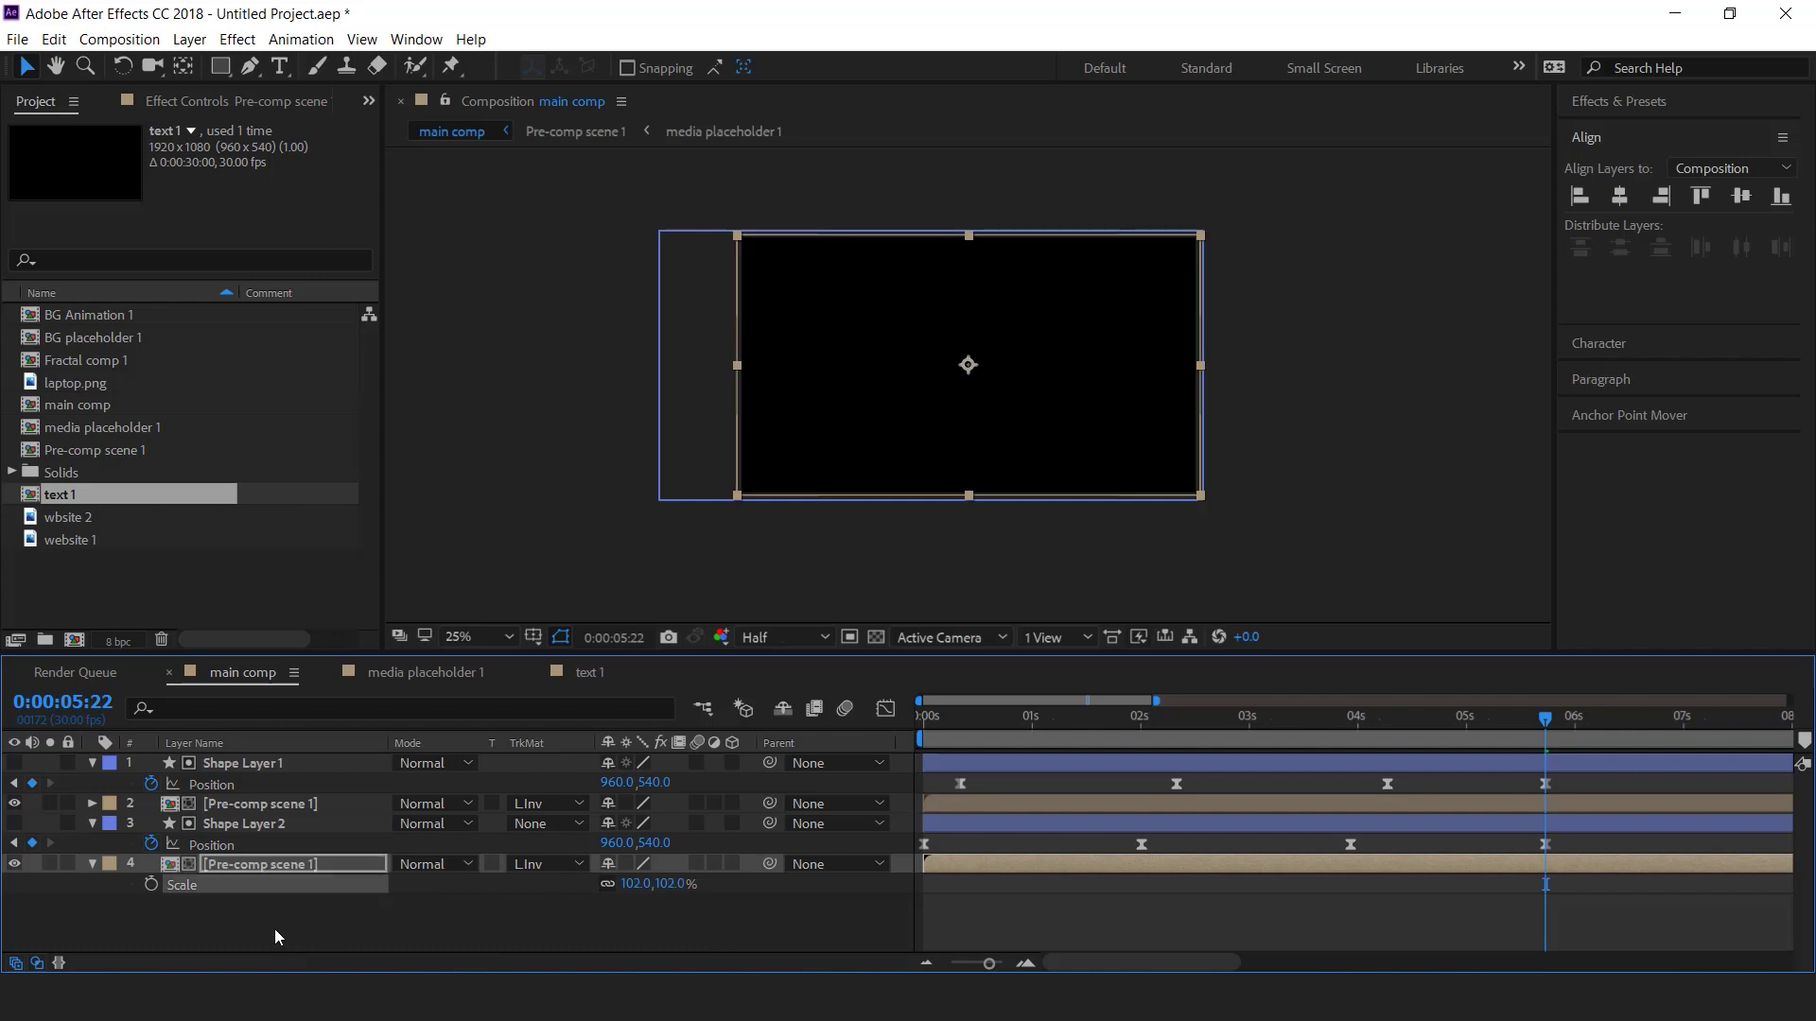
left_click(92, 864)
left_click(338, 913)
- Duplicate Shape Layer 2 with its Pre-comp scene 1, place the copies at the bottom of the stack and reveal their keyframes
left_click(263, 862)
left_click(253, 823, "ctrl")
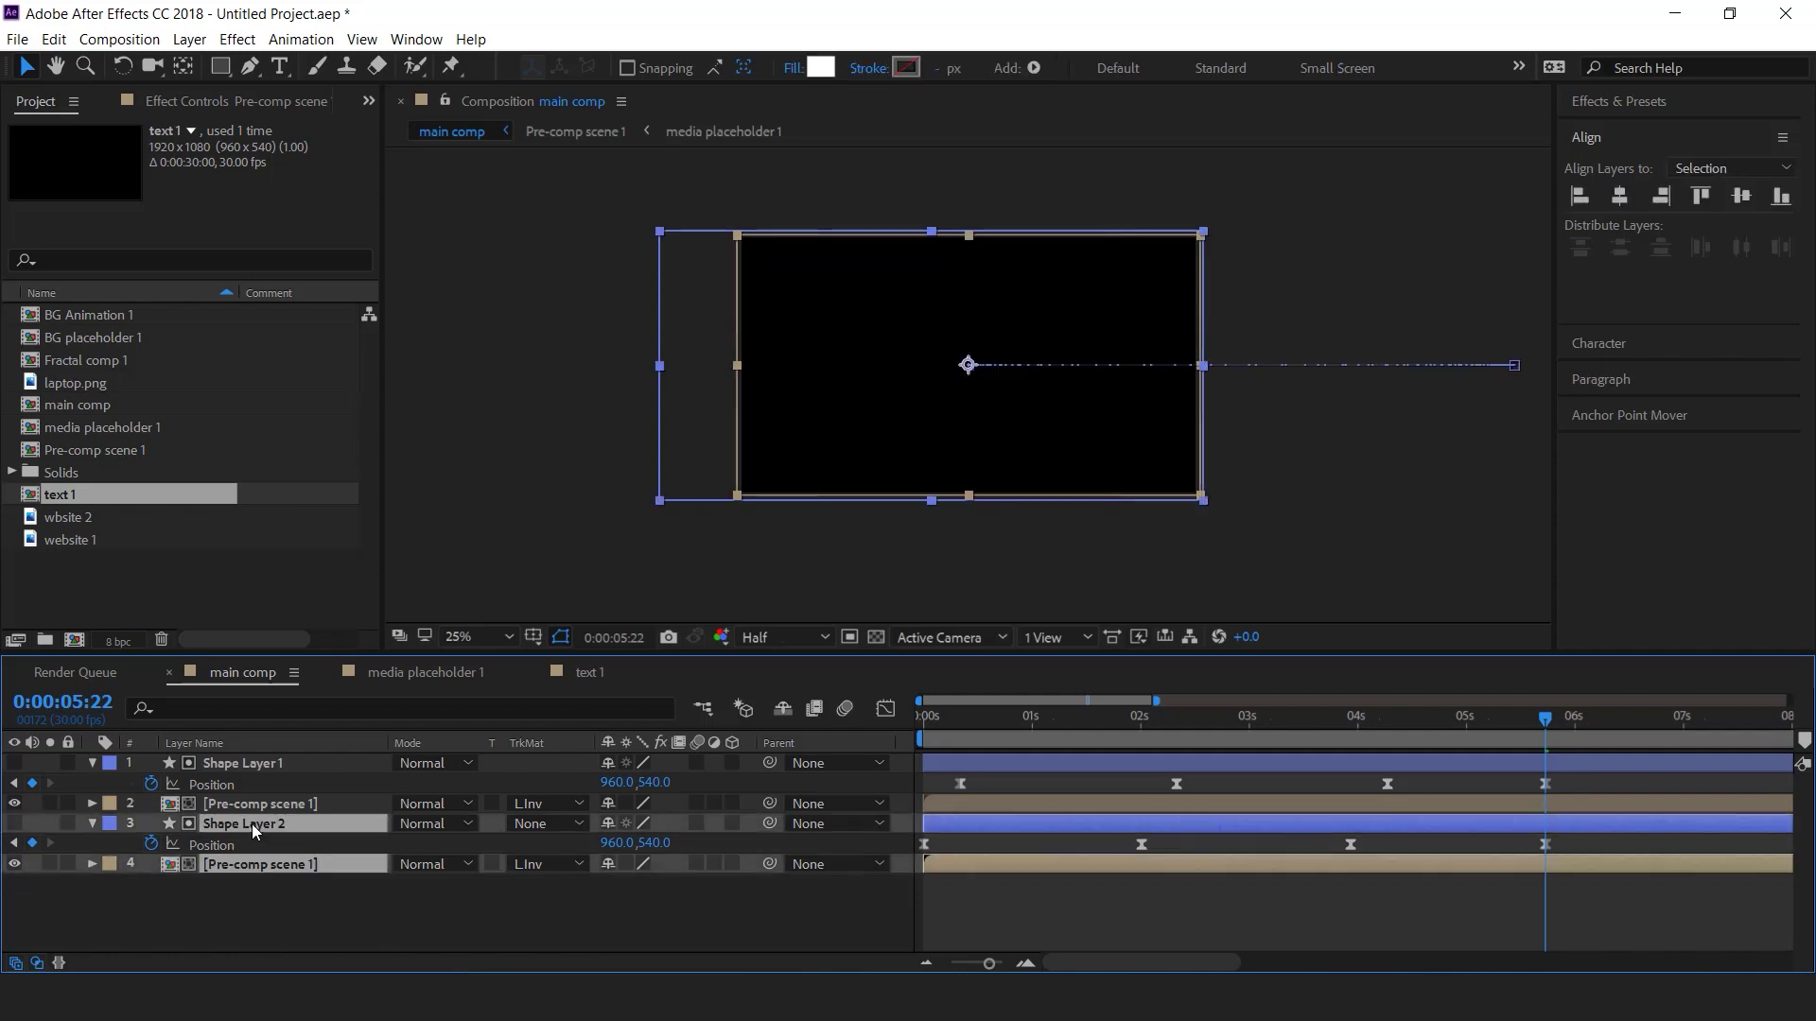
key("ctrl+d")
left_click_drag(285, 917, 287, 919)
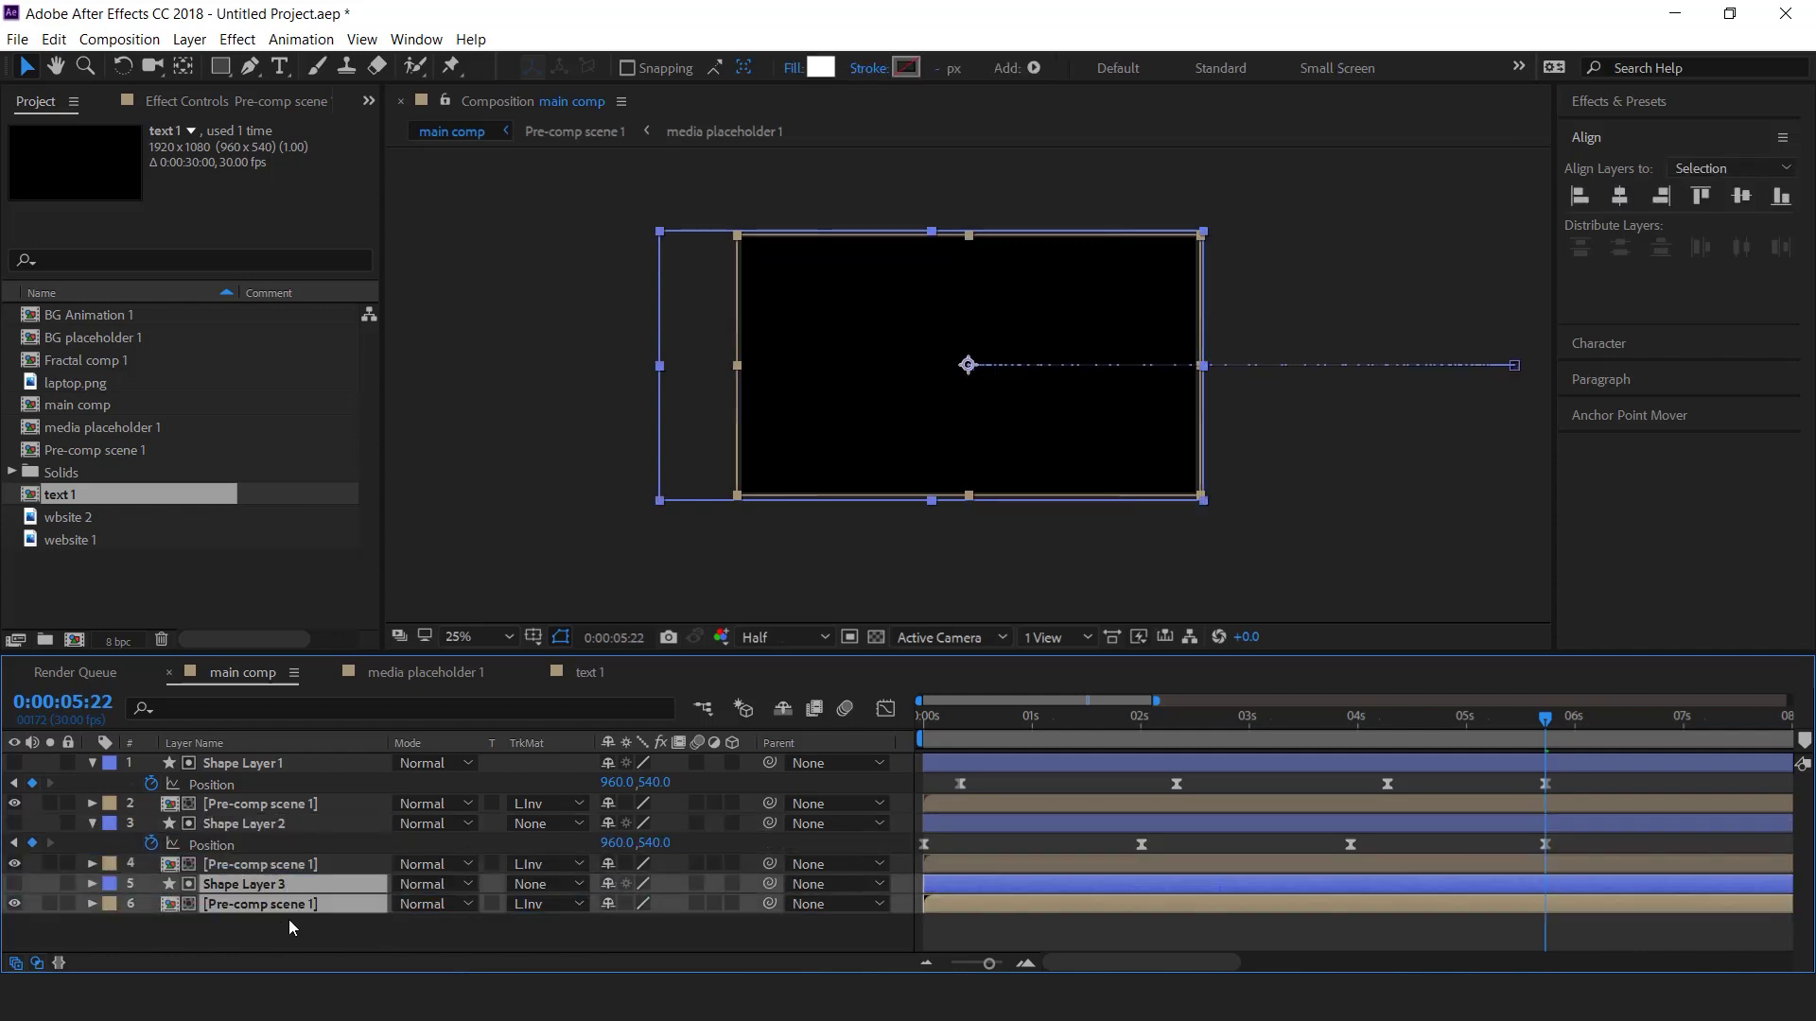
key("u")
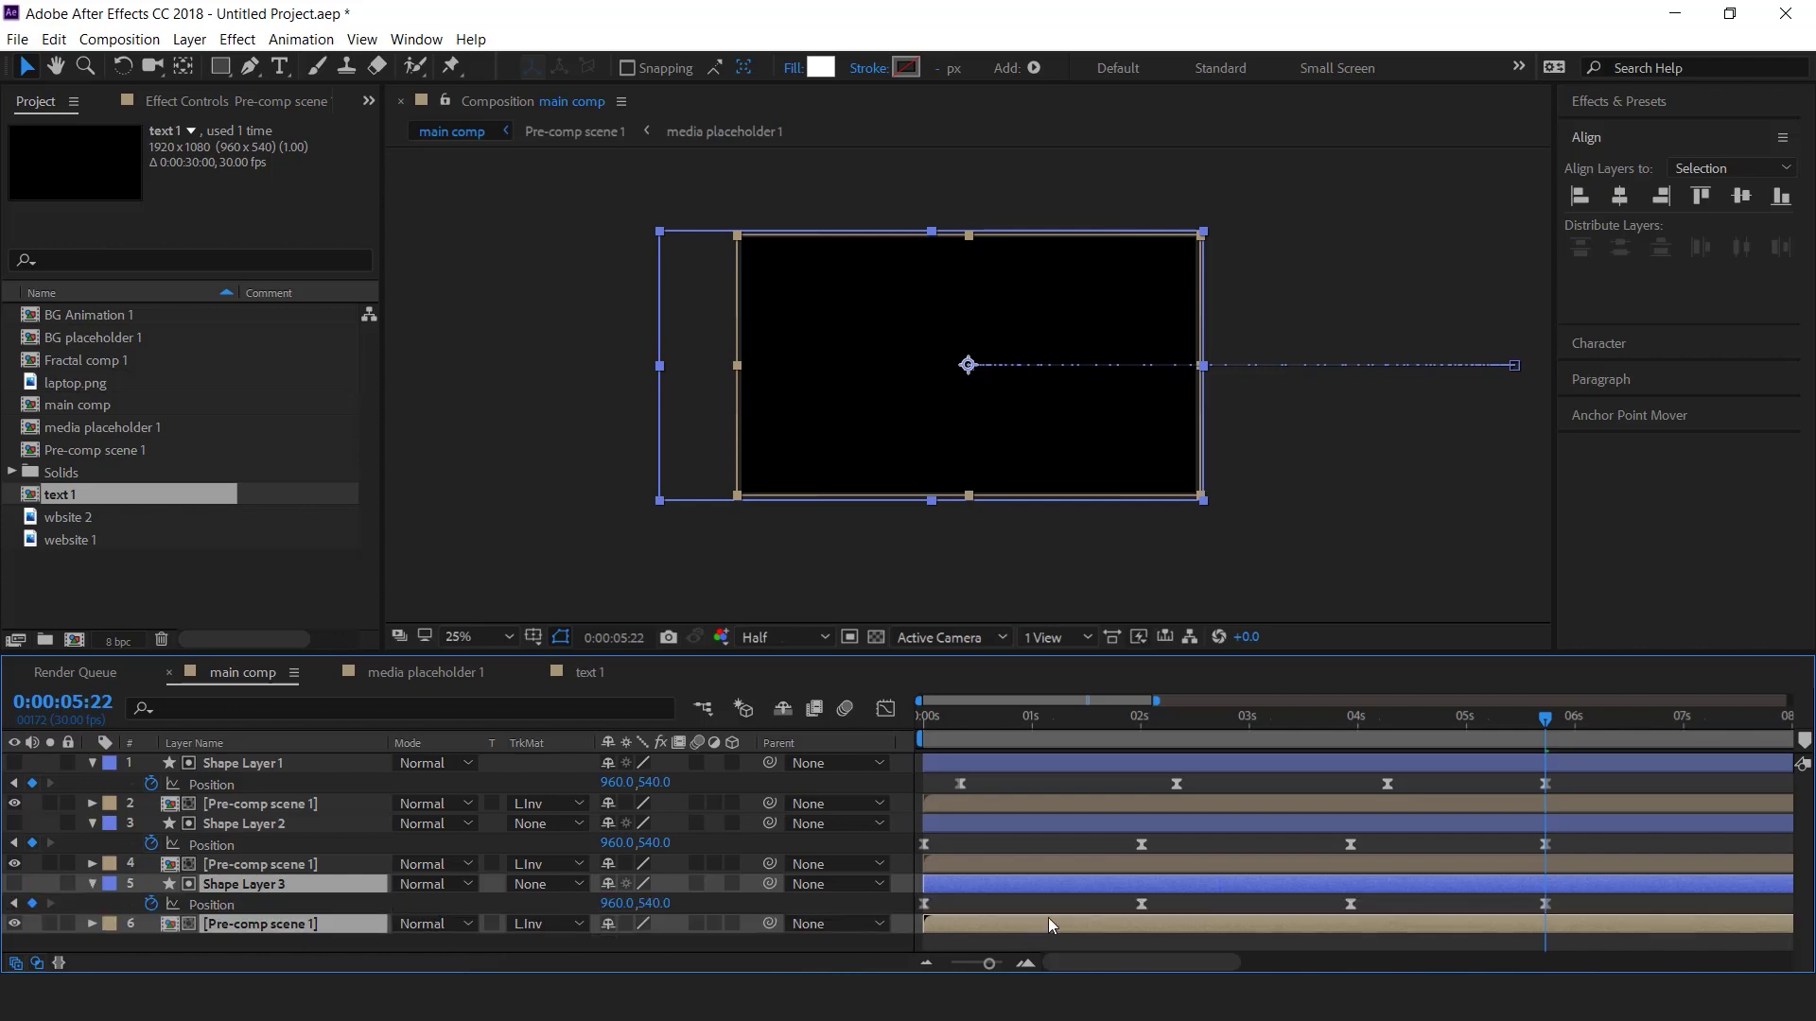
- Move Shape Layer 3's second Position keyframe to about 1.7 s and its third to about 3.7 s
left_click(1099, 905)
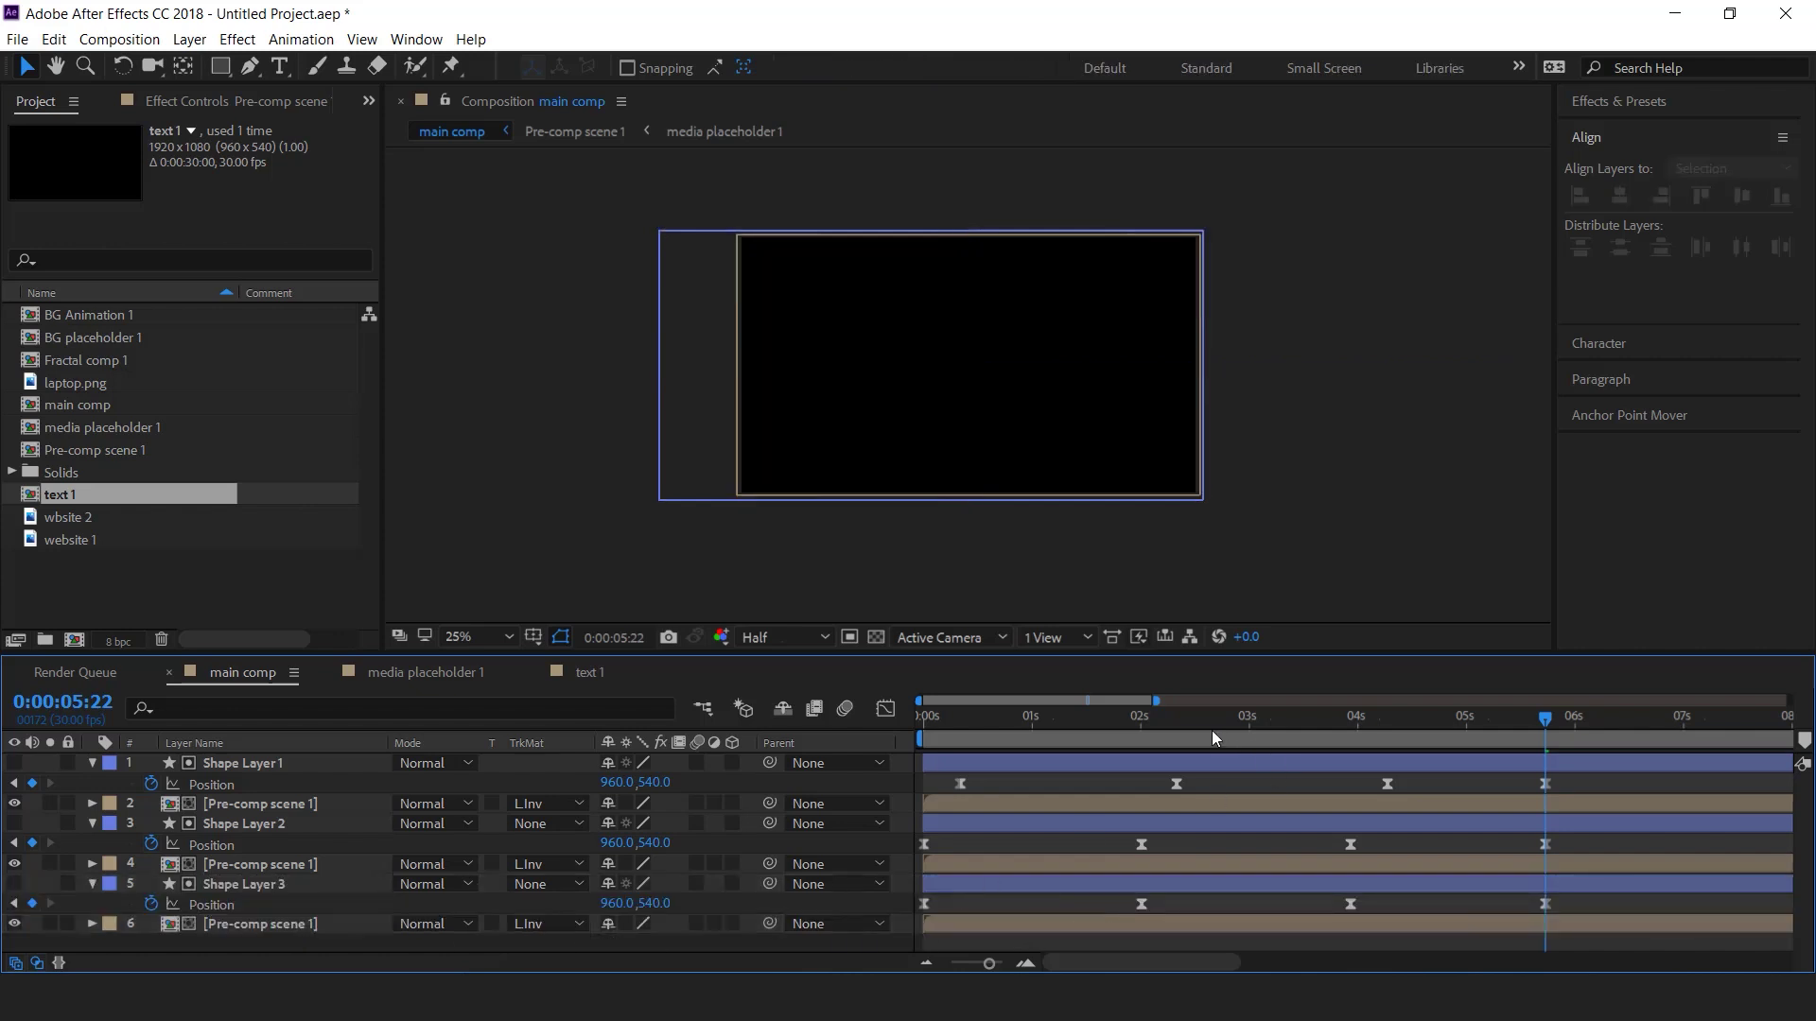
left_click_drag(1142, 904, 1108, 905)
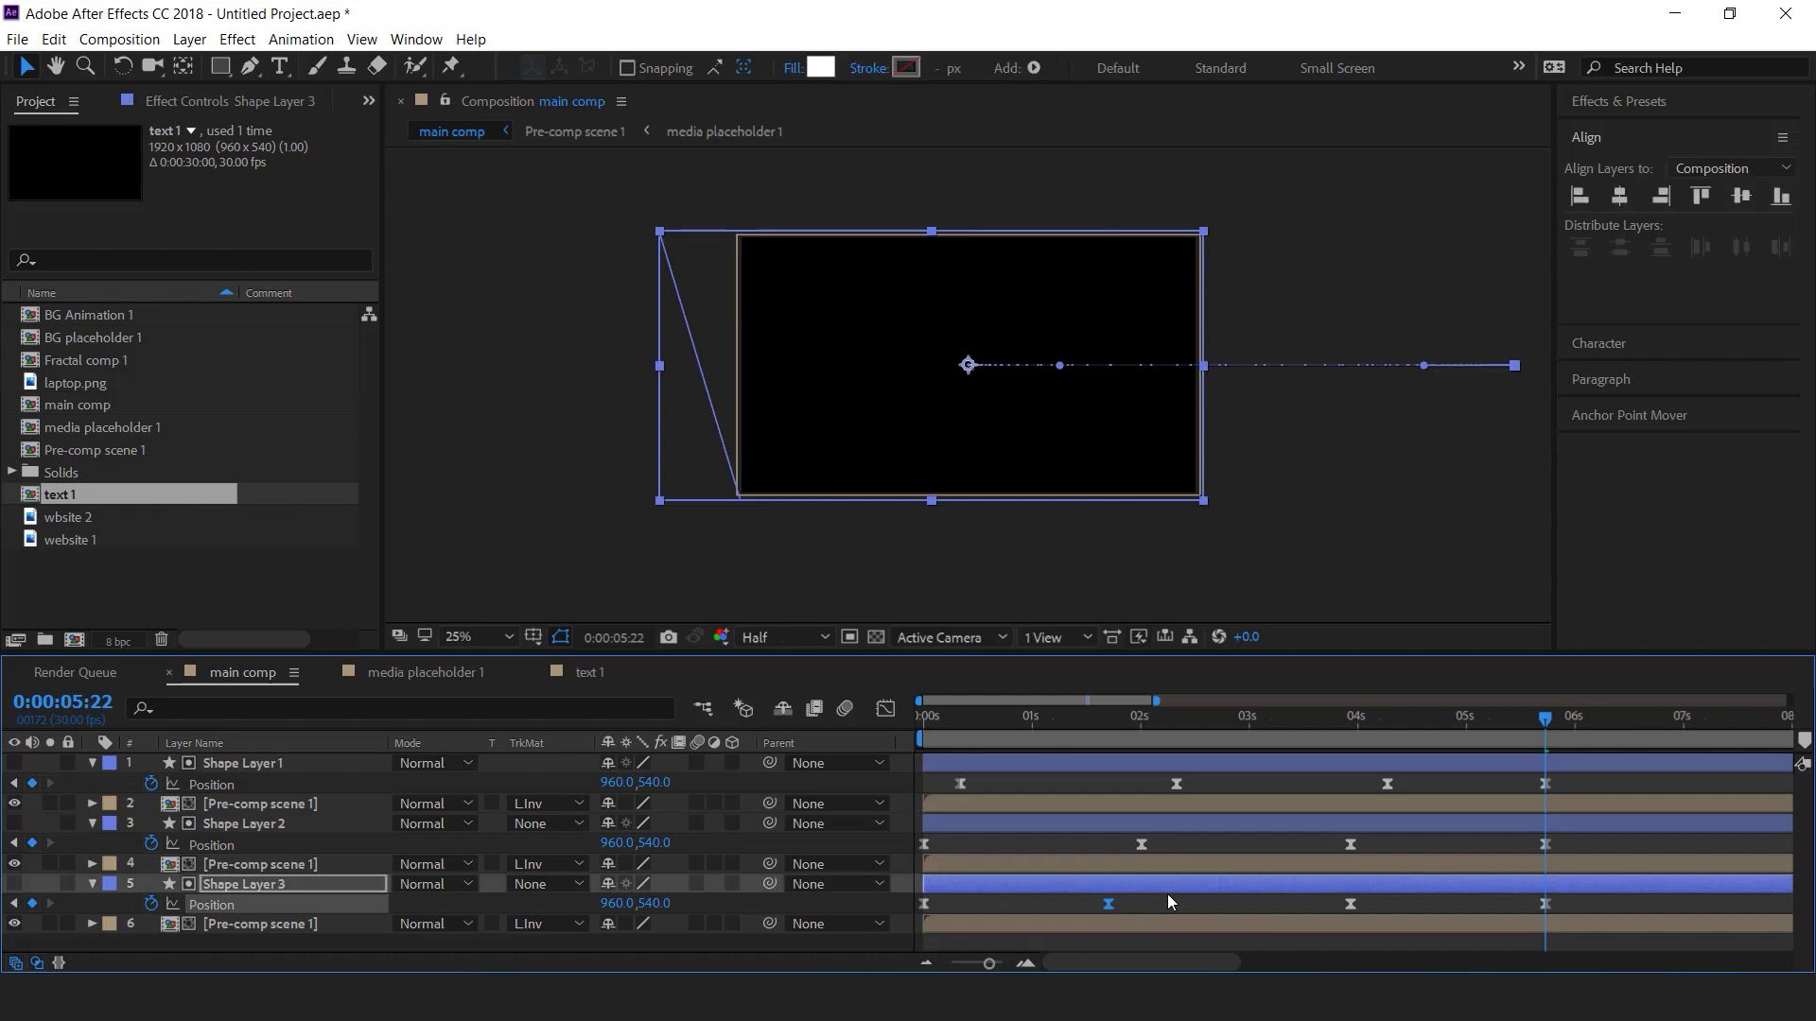
left_click_drag(1350, 904, 1321, 908)
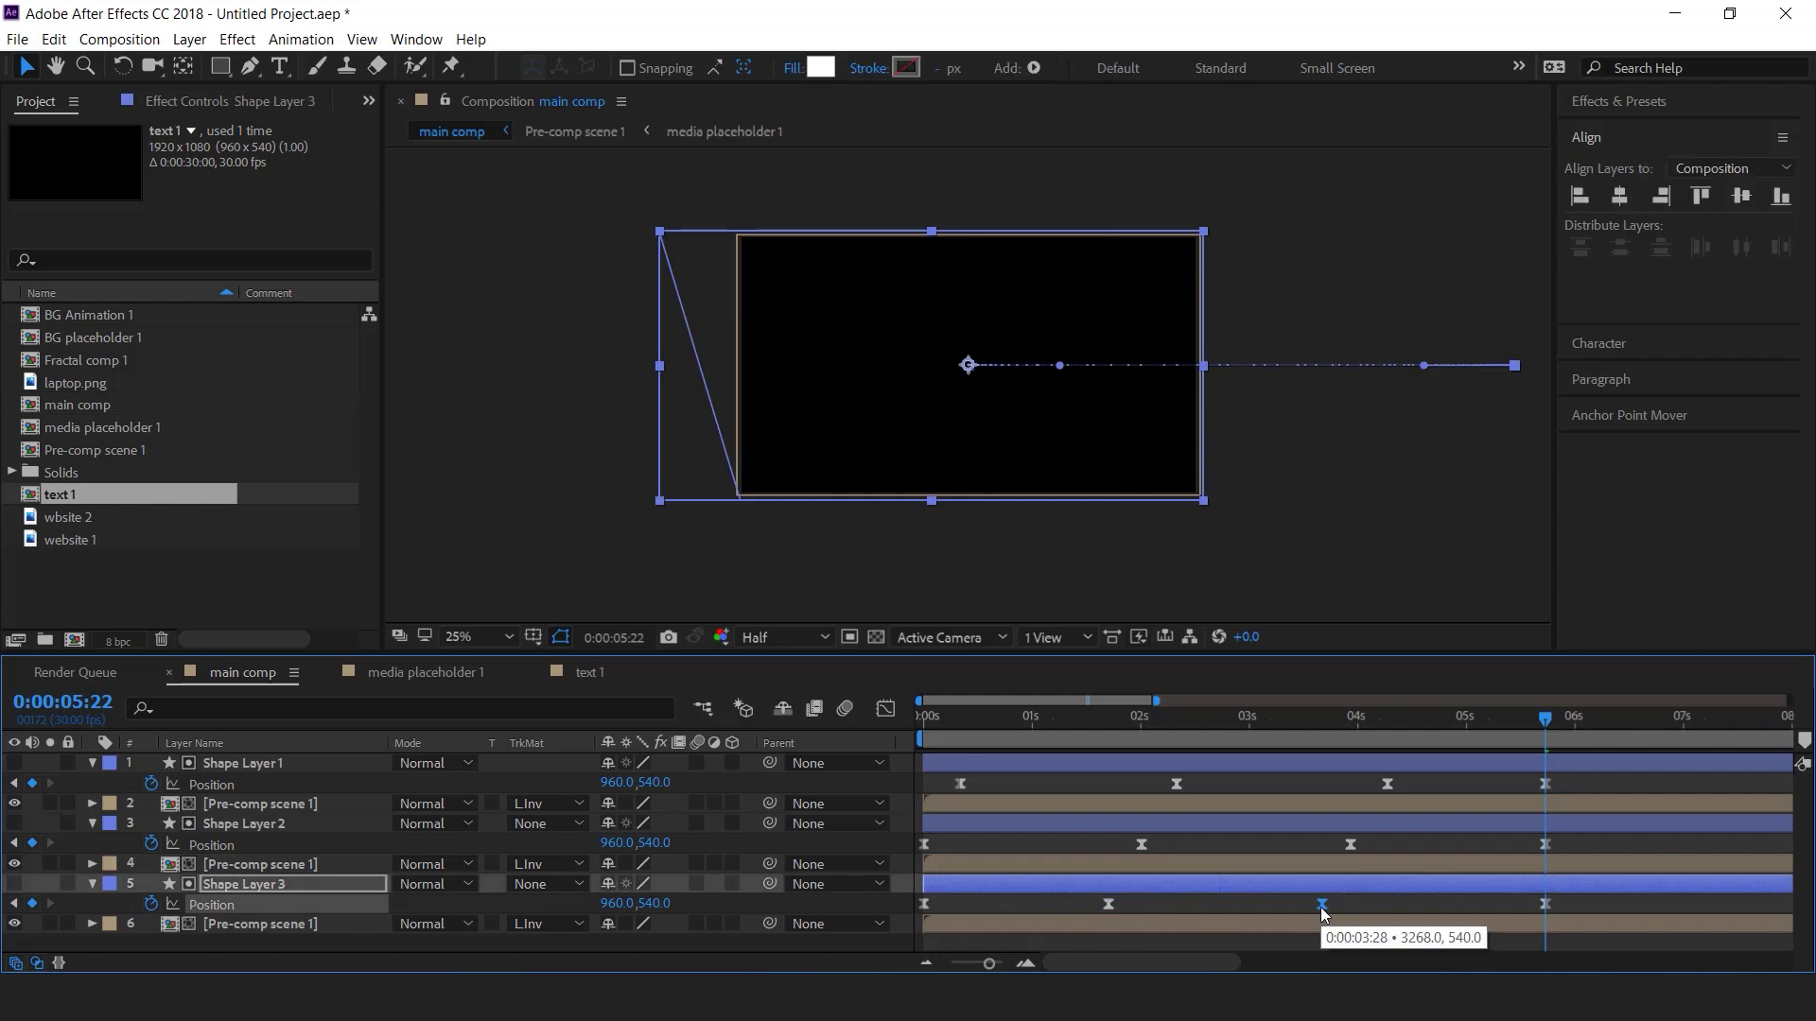
- Set the Scale of the Pre-comp scene 1 layer beneath Shape Layer 3 to 105%
left_click(279, 922)
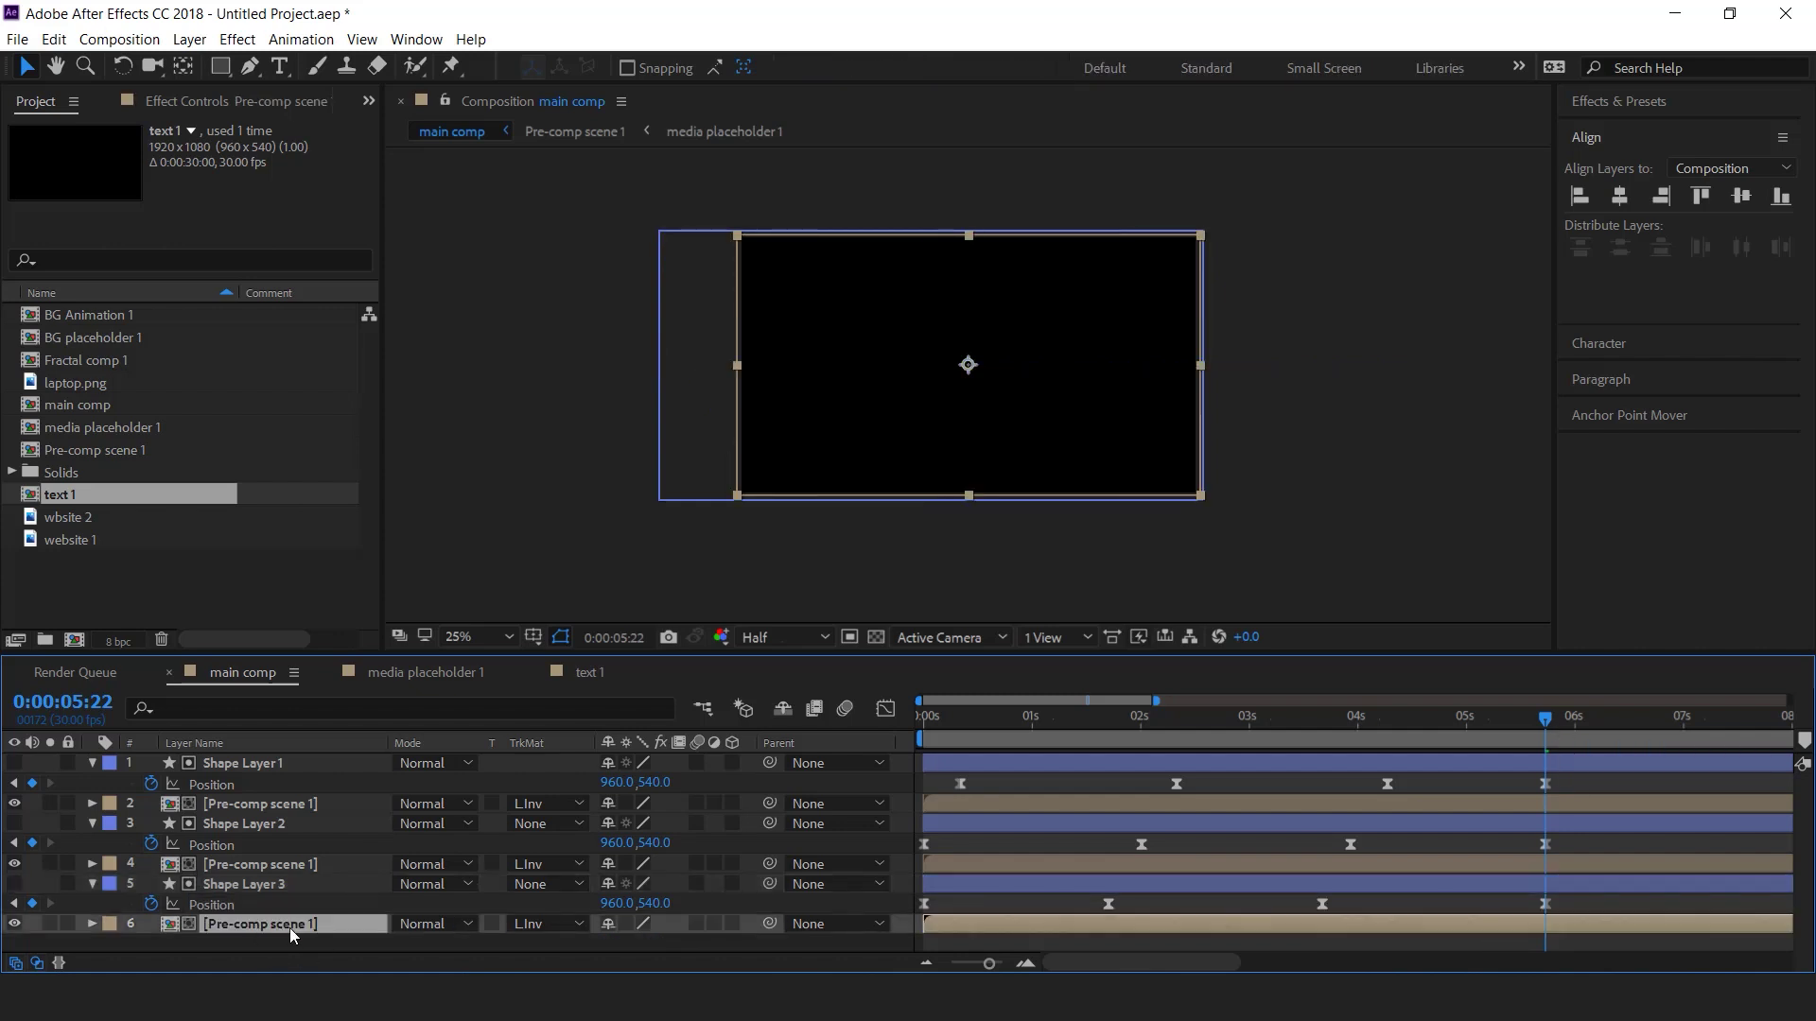
key("s")
left_click(671, 951)
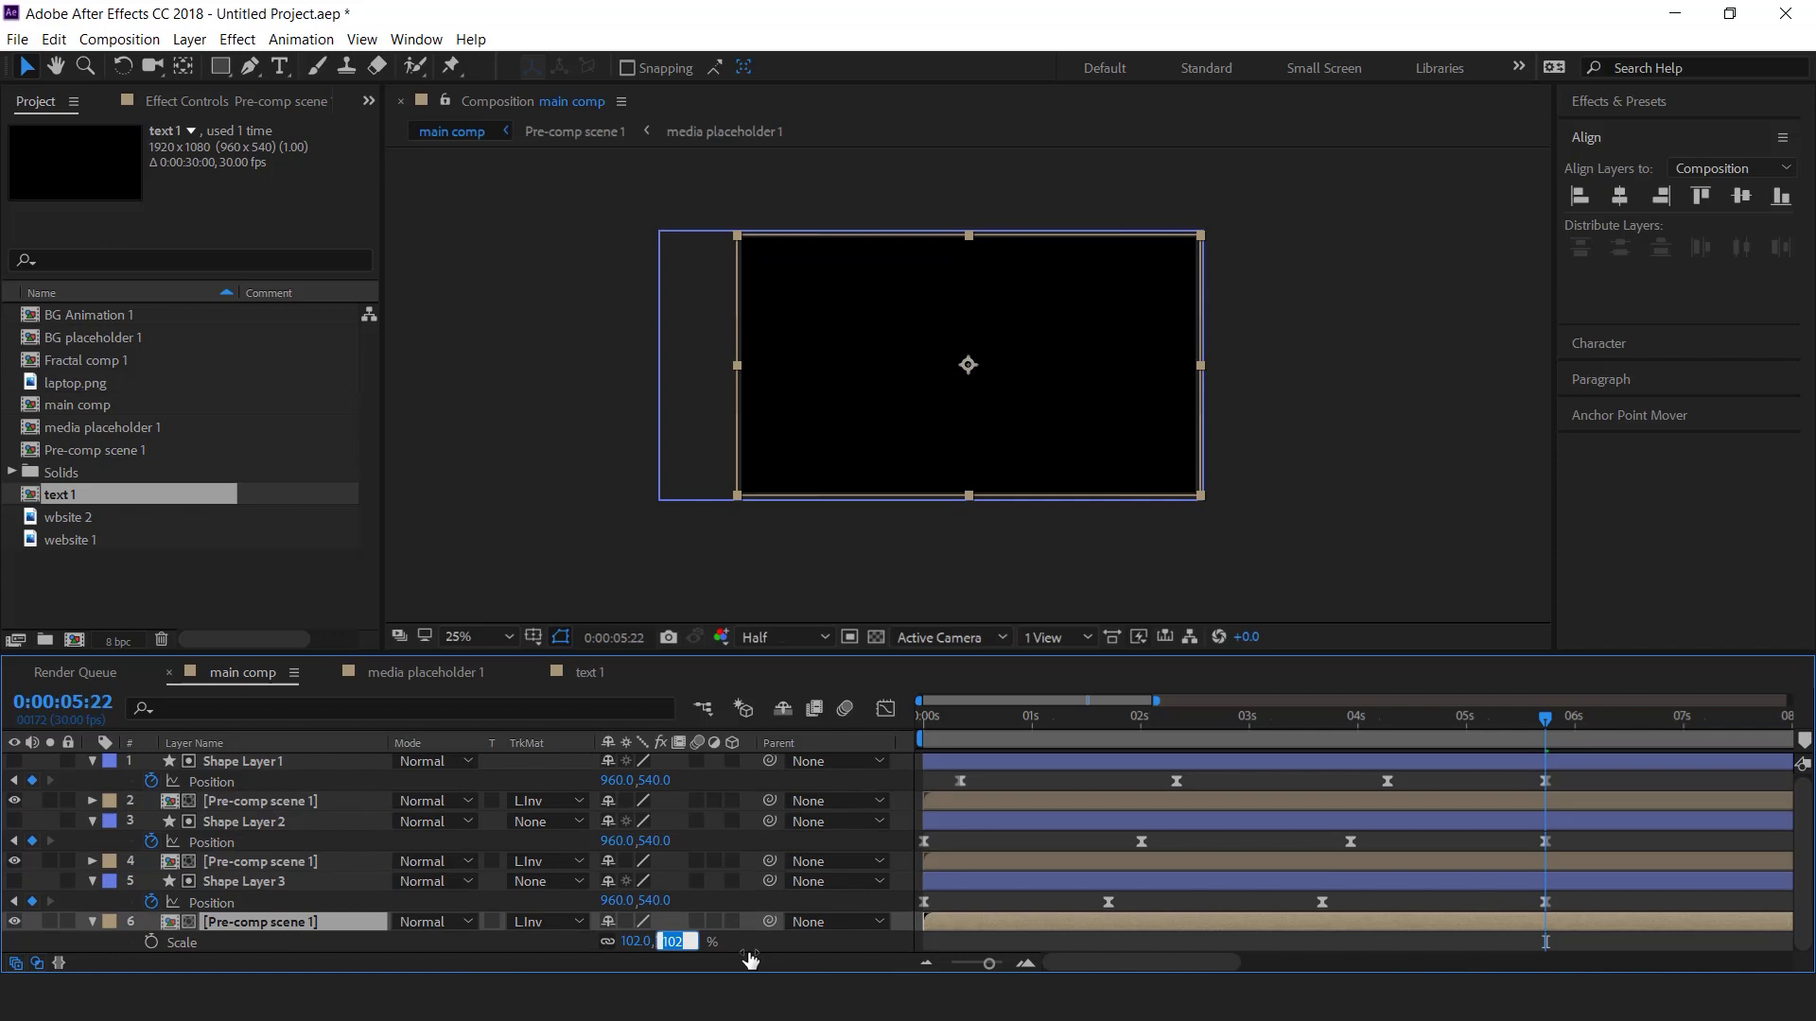
key("Return")
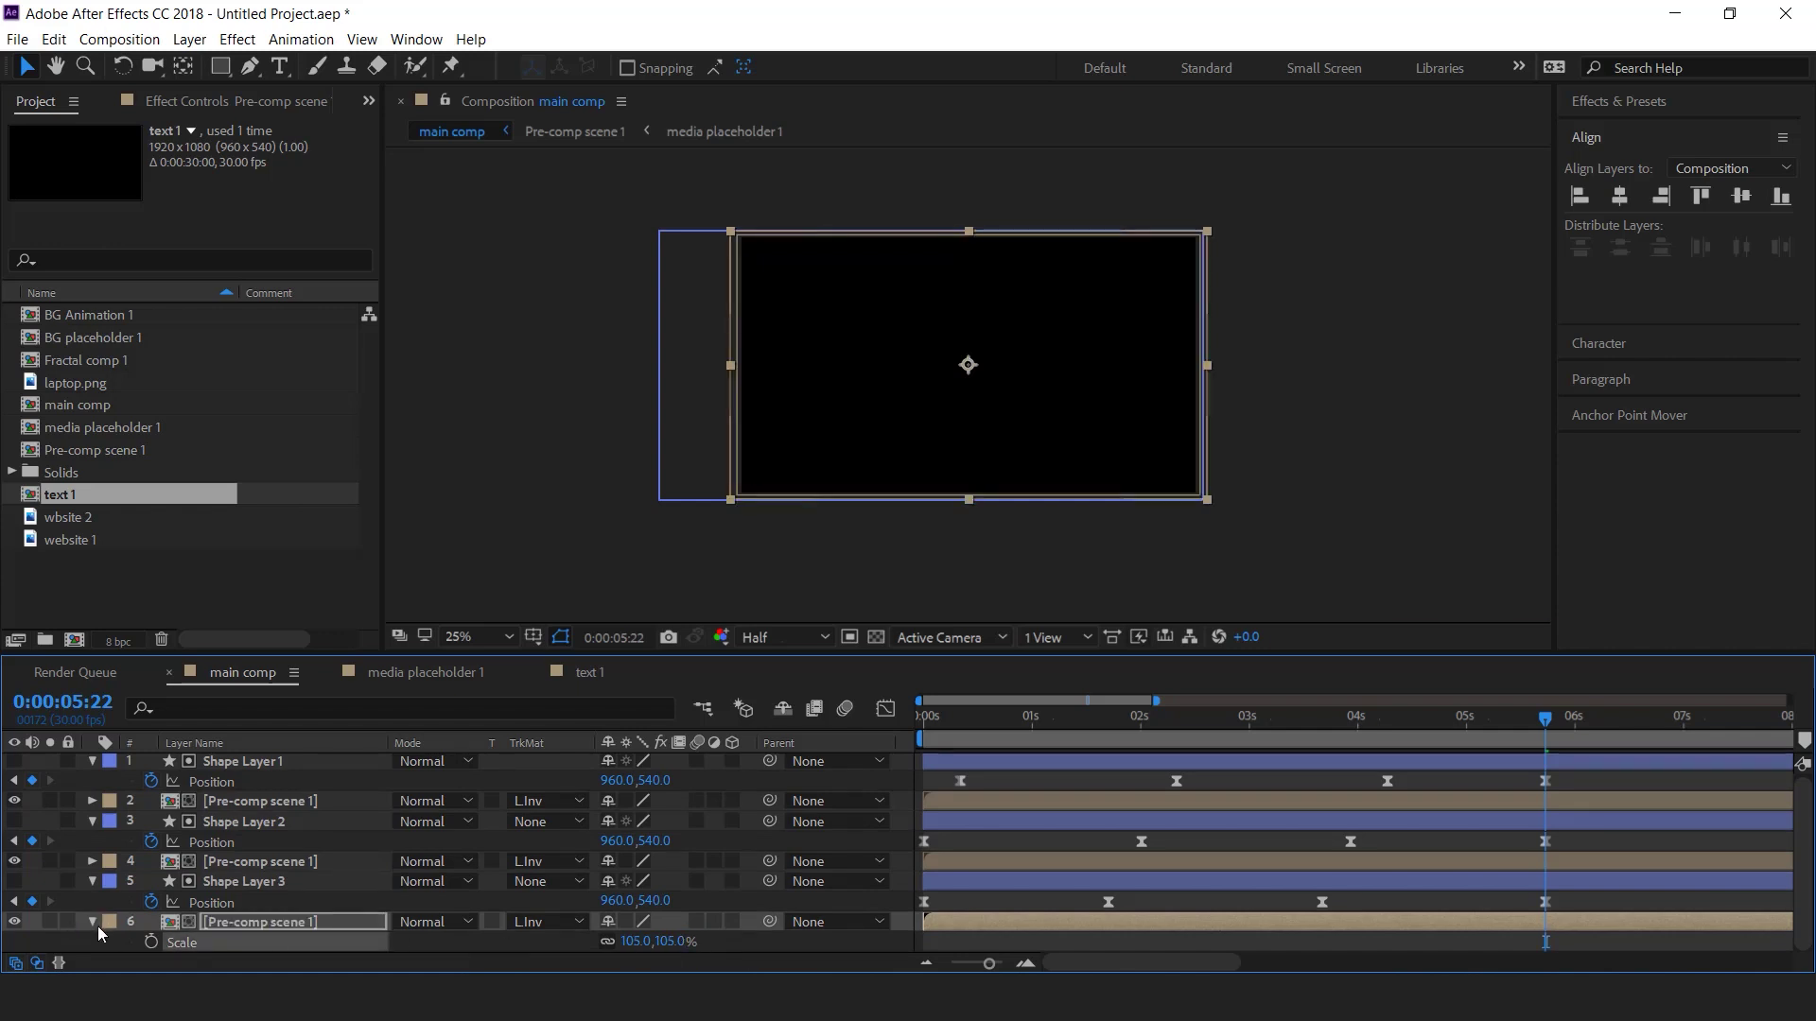
- Duplicate Shape Layer 3 with its Pre-comp scene 1, place the copies at the bottom of the stack and reveal their keyframes
left_click(237, 881)
left_click(248, 922, "shift")
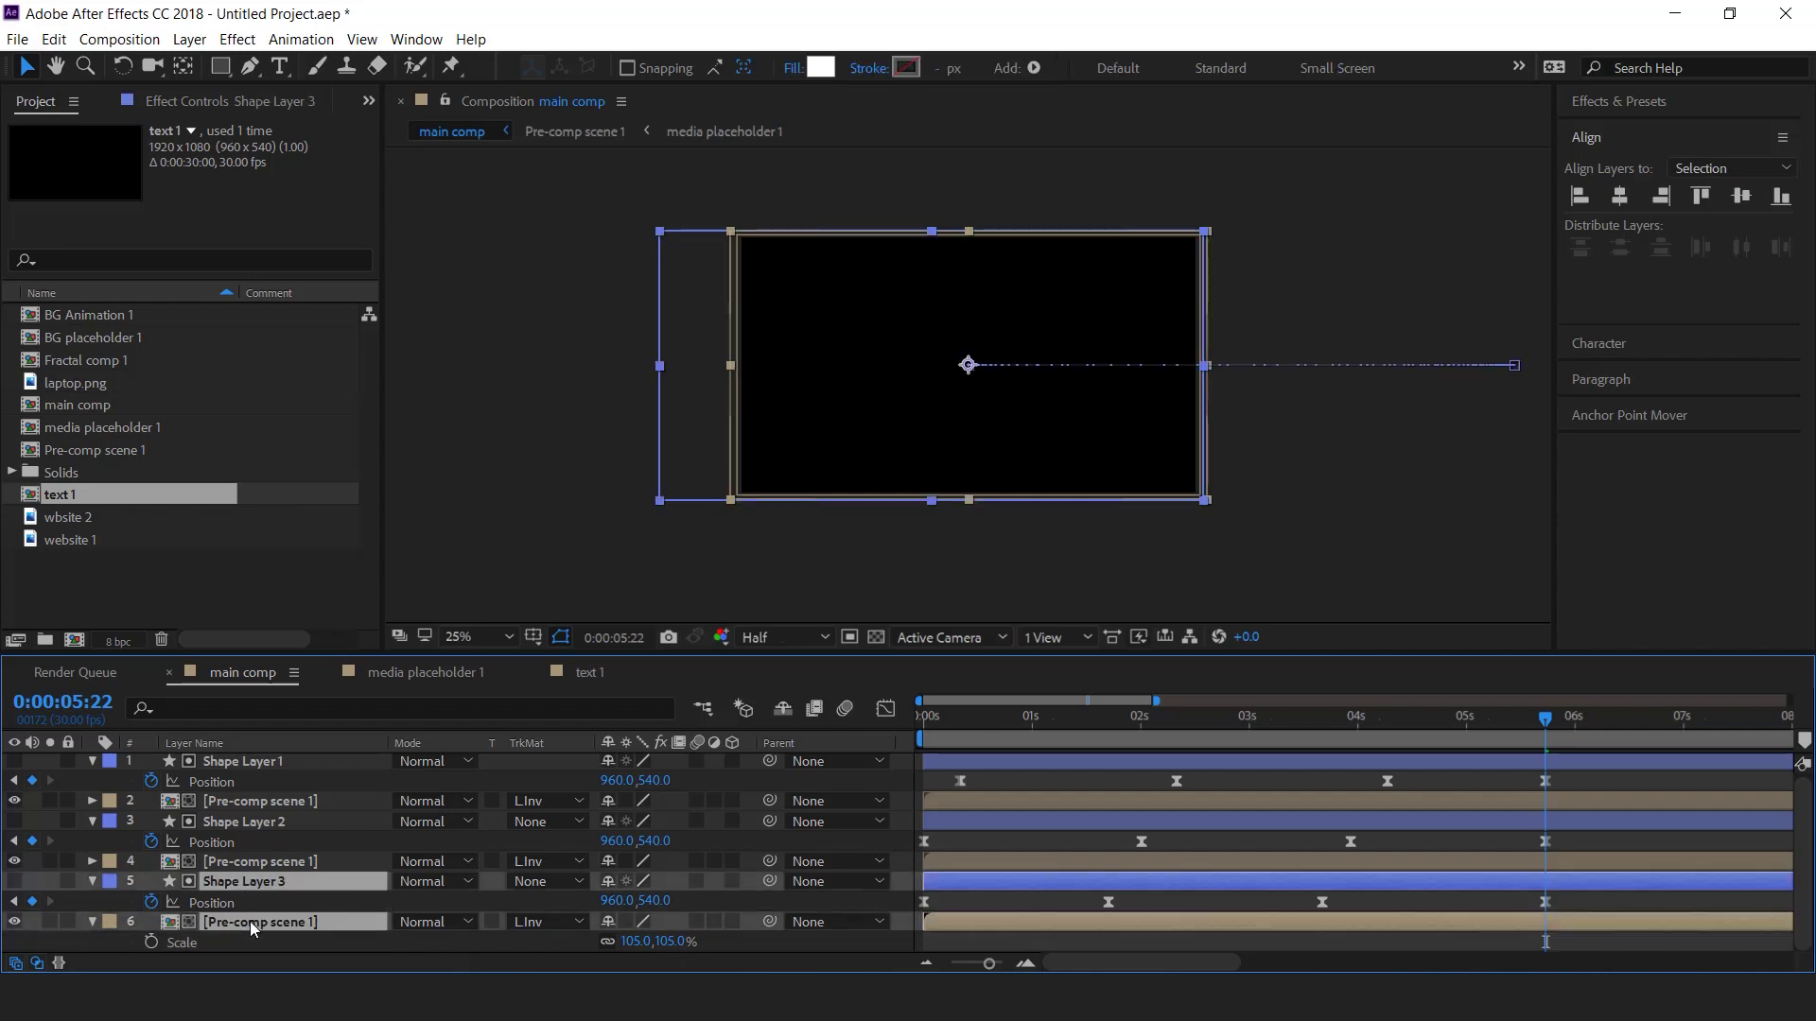
key("ctrl+d")
left_click_drag(293, 865, 303, 938)
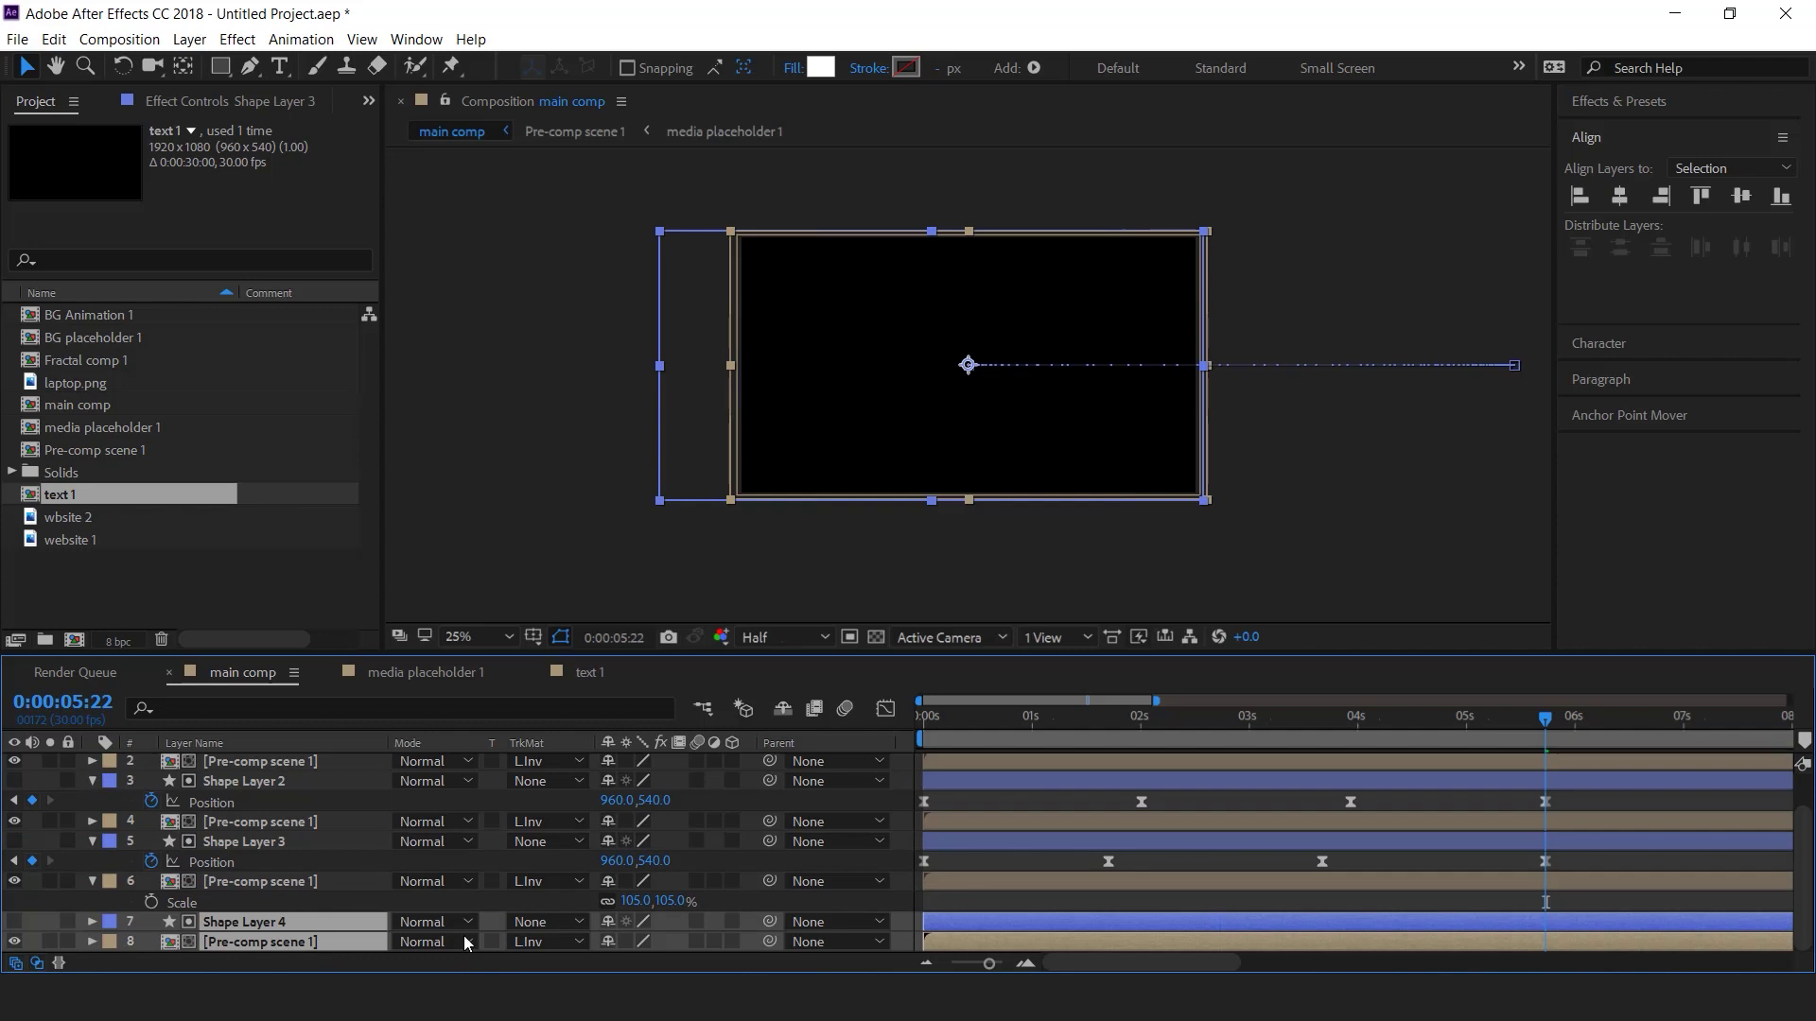
key("u")
- Delete Shape Layer 4's first two Position keyframes and move the 3268.0, 540.0 hold keyframe to about 3.4 s
left_click(1065, 926)
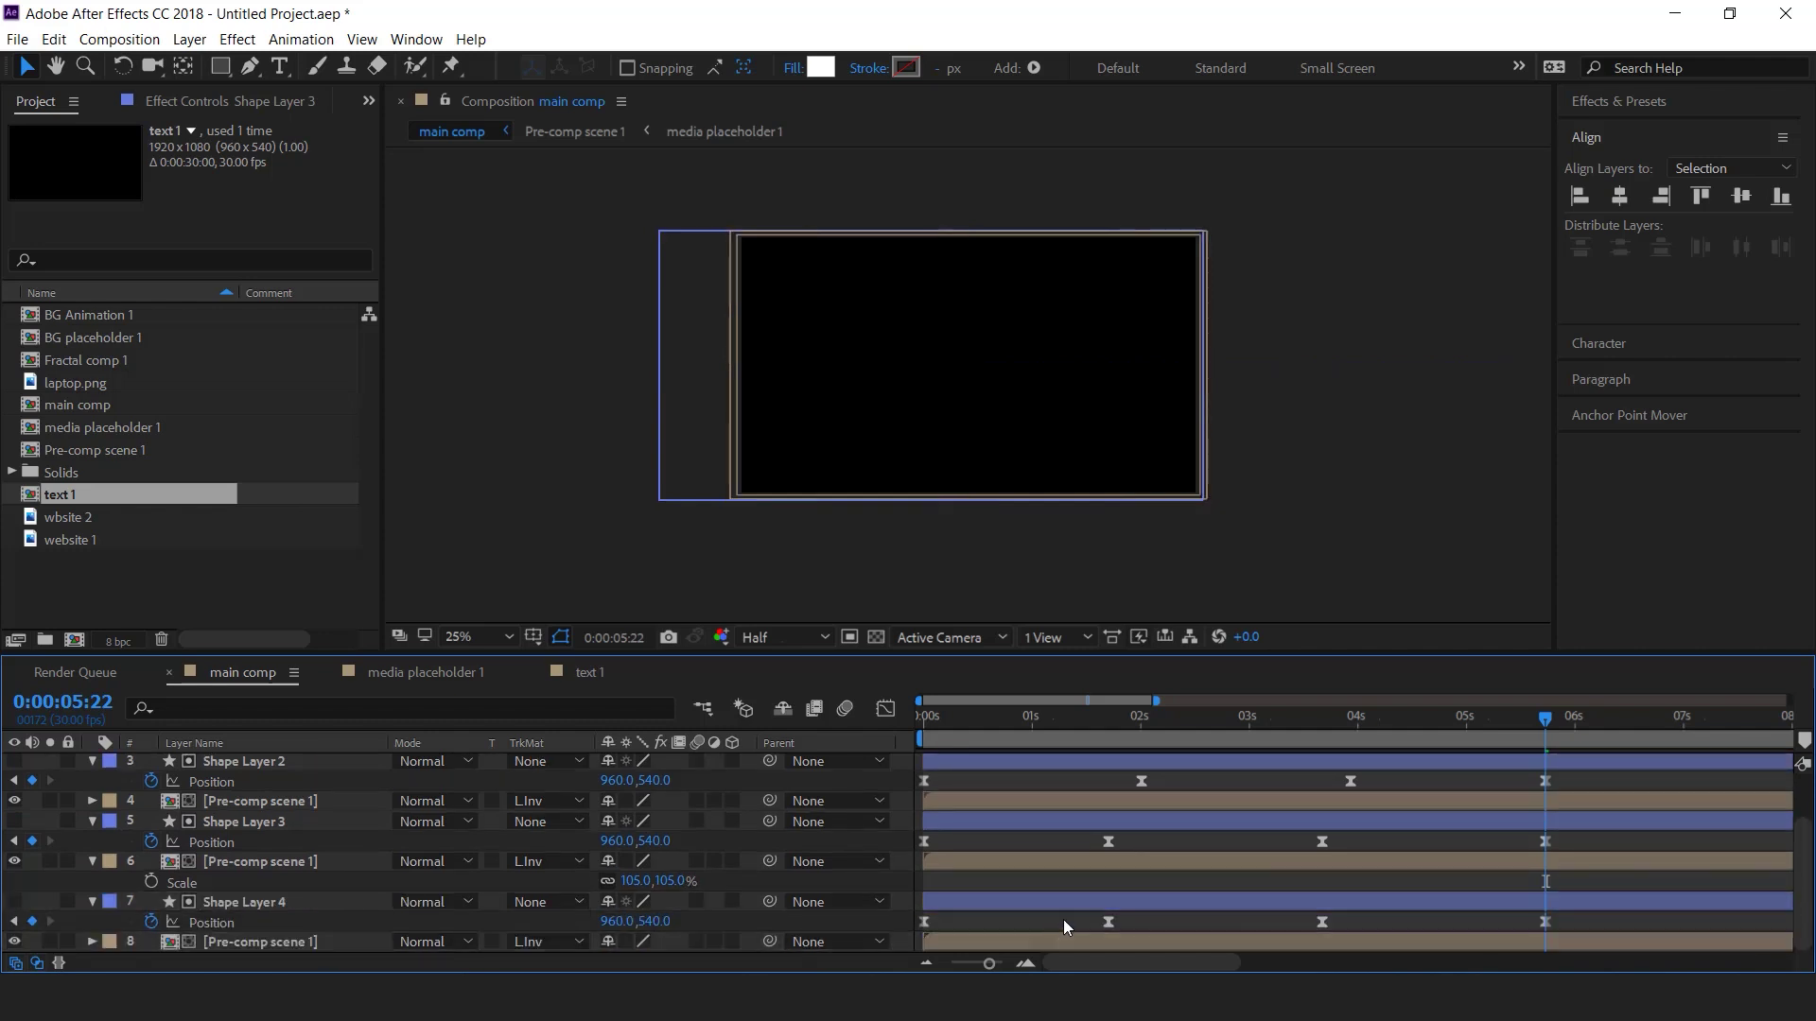
left_click_drag(986, 721, 1036, 725)
left_click_drag(1116, 920, 880, 942)
key("Delete")
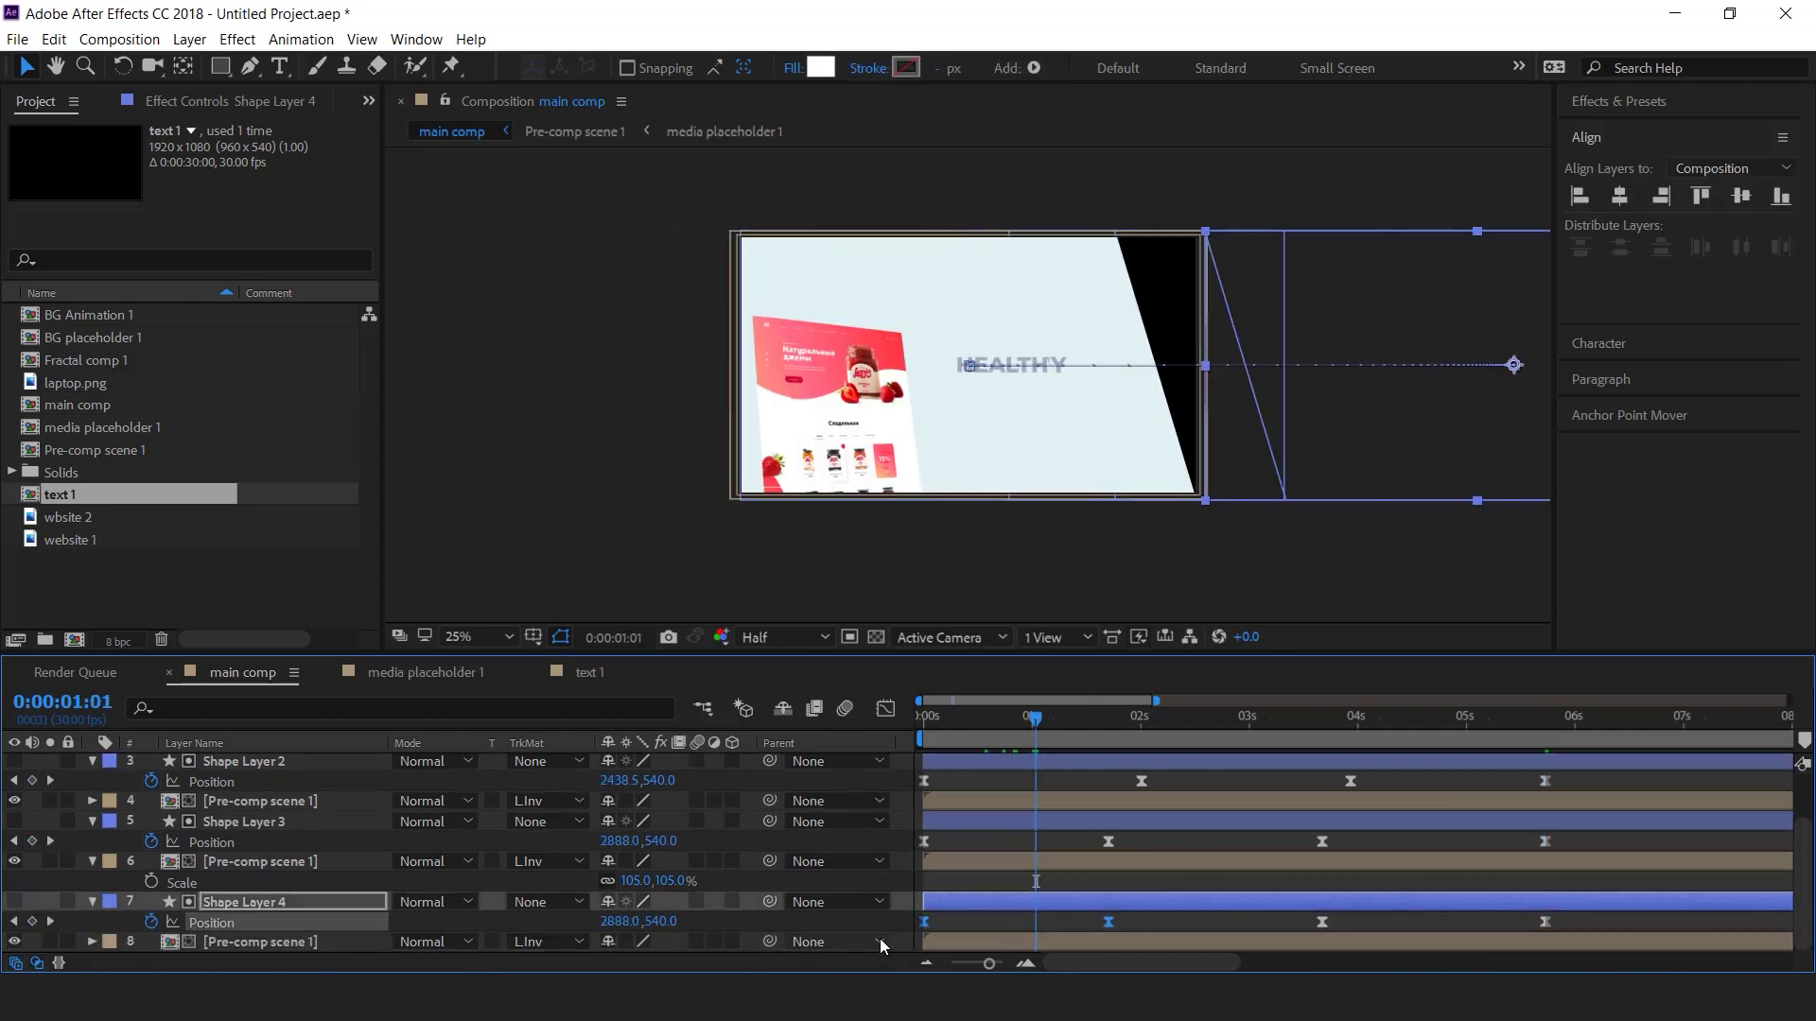
left_click_drag(1324, 923, 1291, 934)
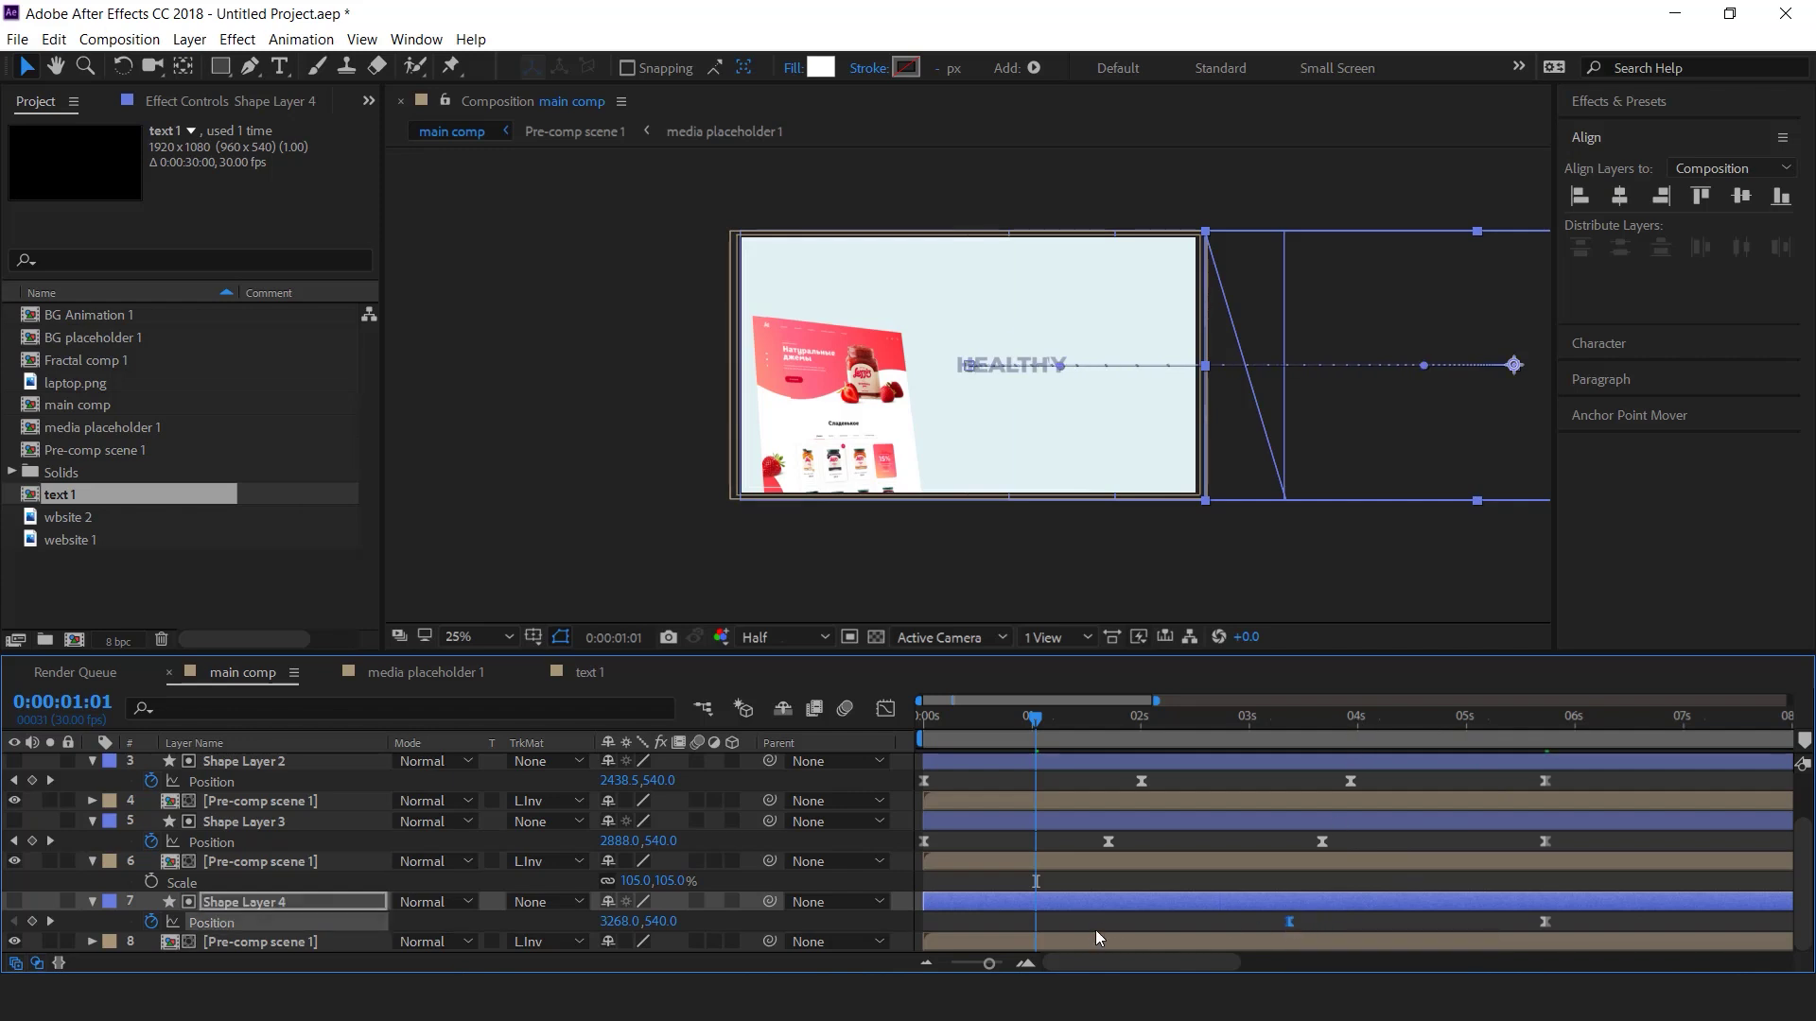
- Set the Scale of the bottom Pre-comp scene 1 layer to 100% and preview the whole transition from the start
left_click(252, 941)
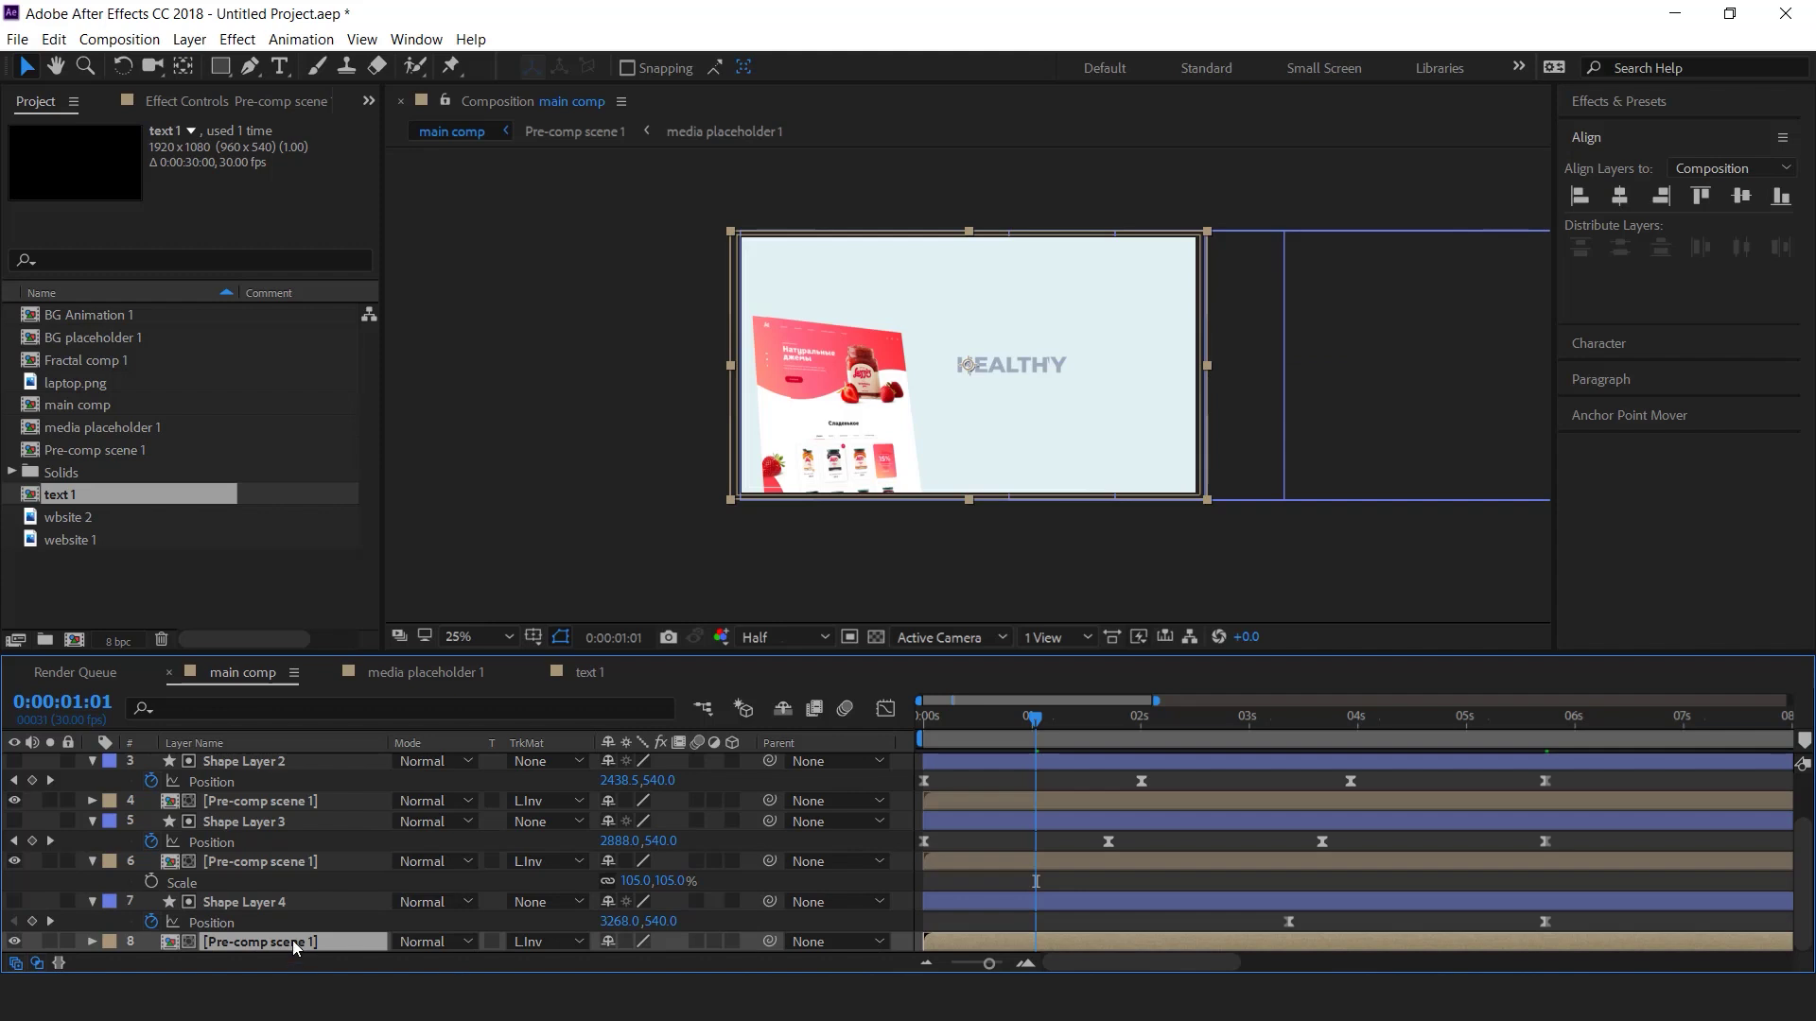
key("s")
left_click(682, 949)
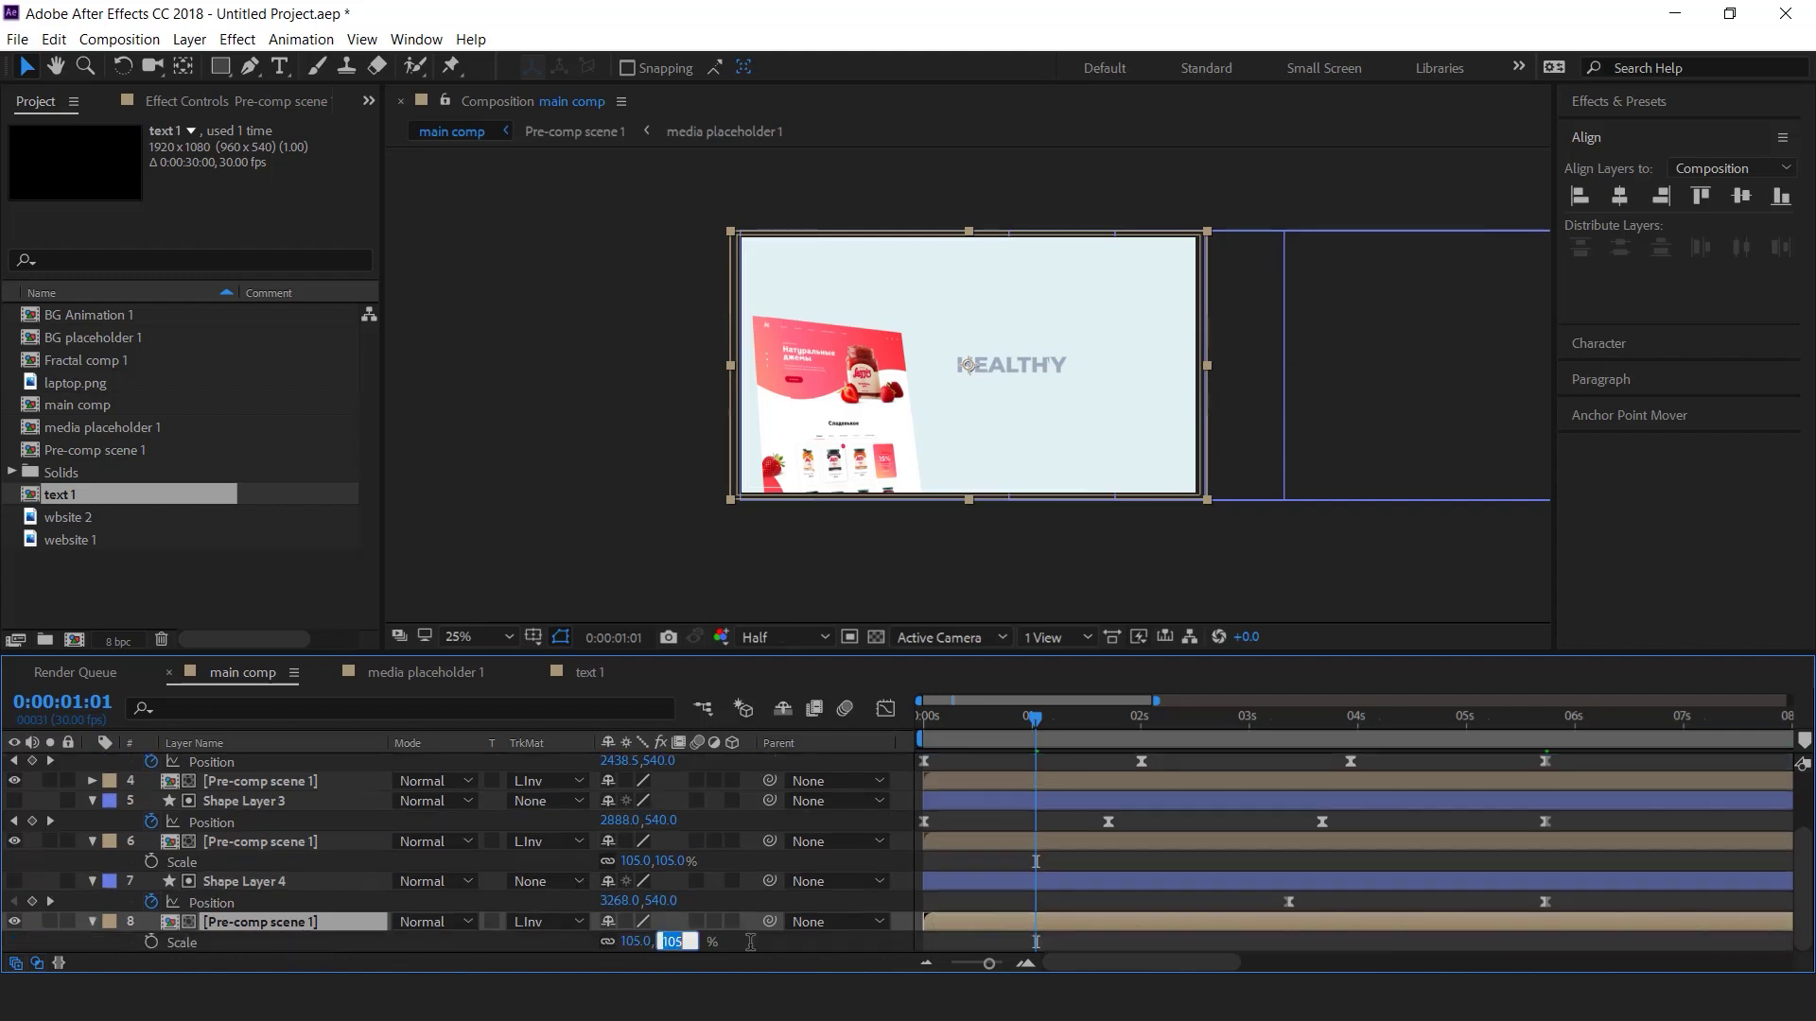
key("Return")
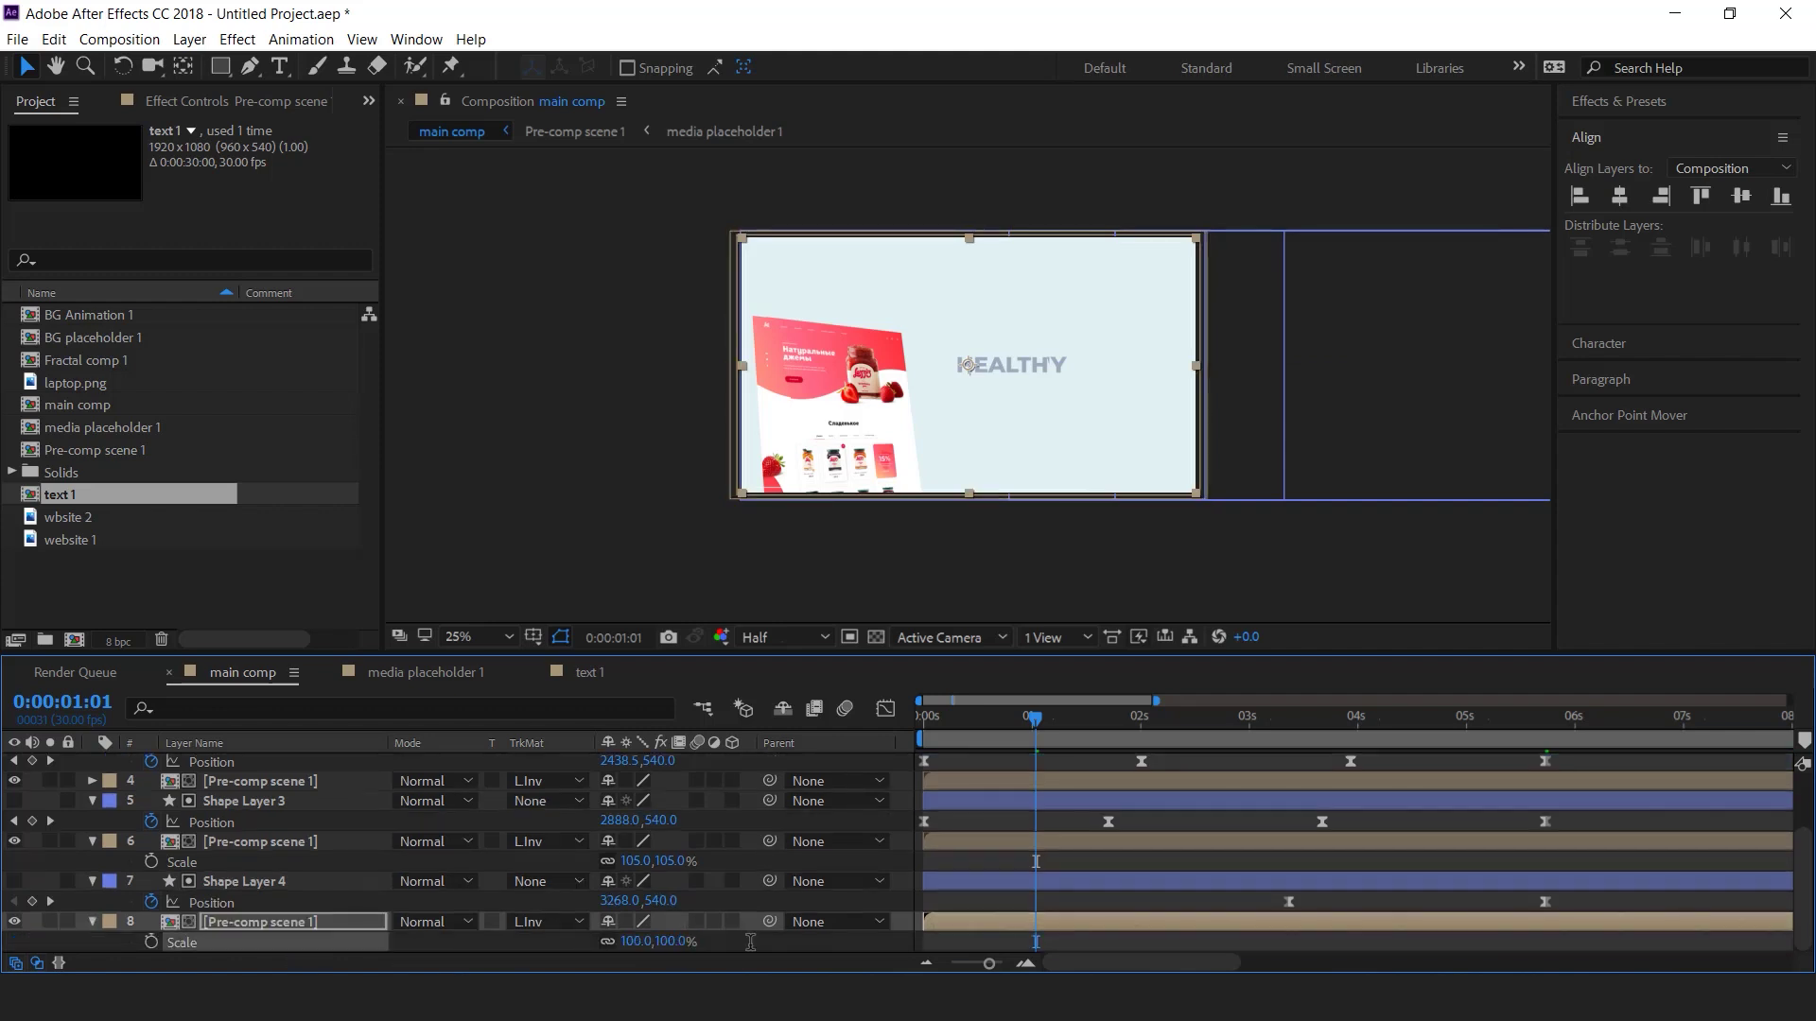
left_click(92, 926)
key("Home")
key("space")
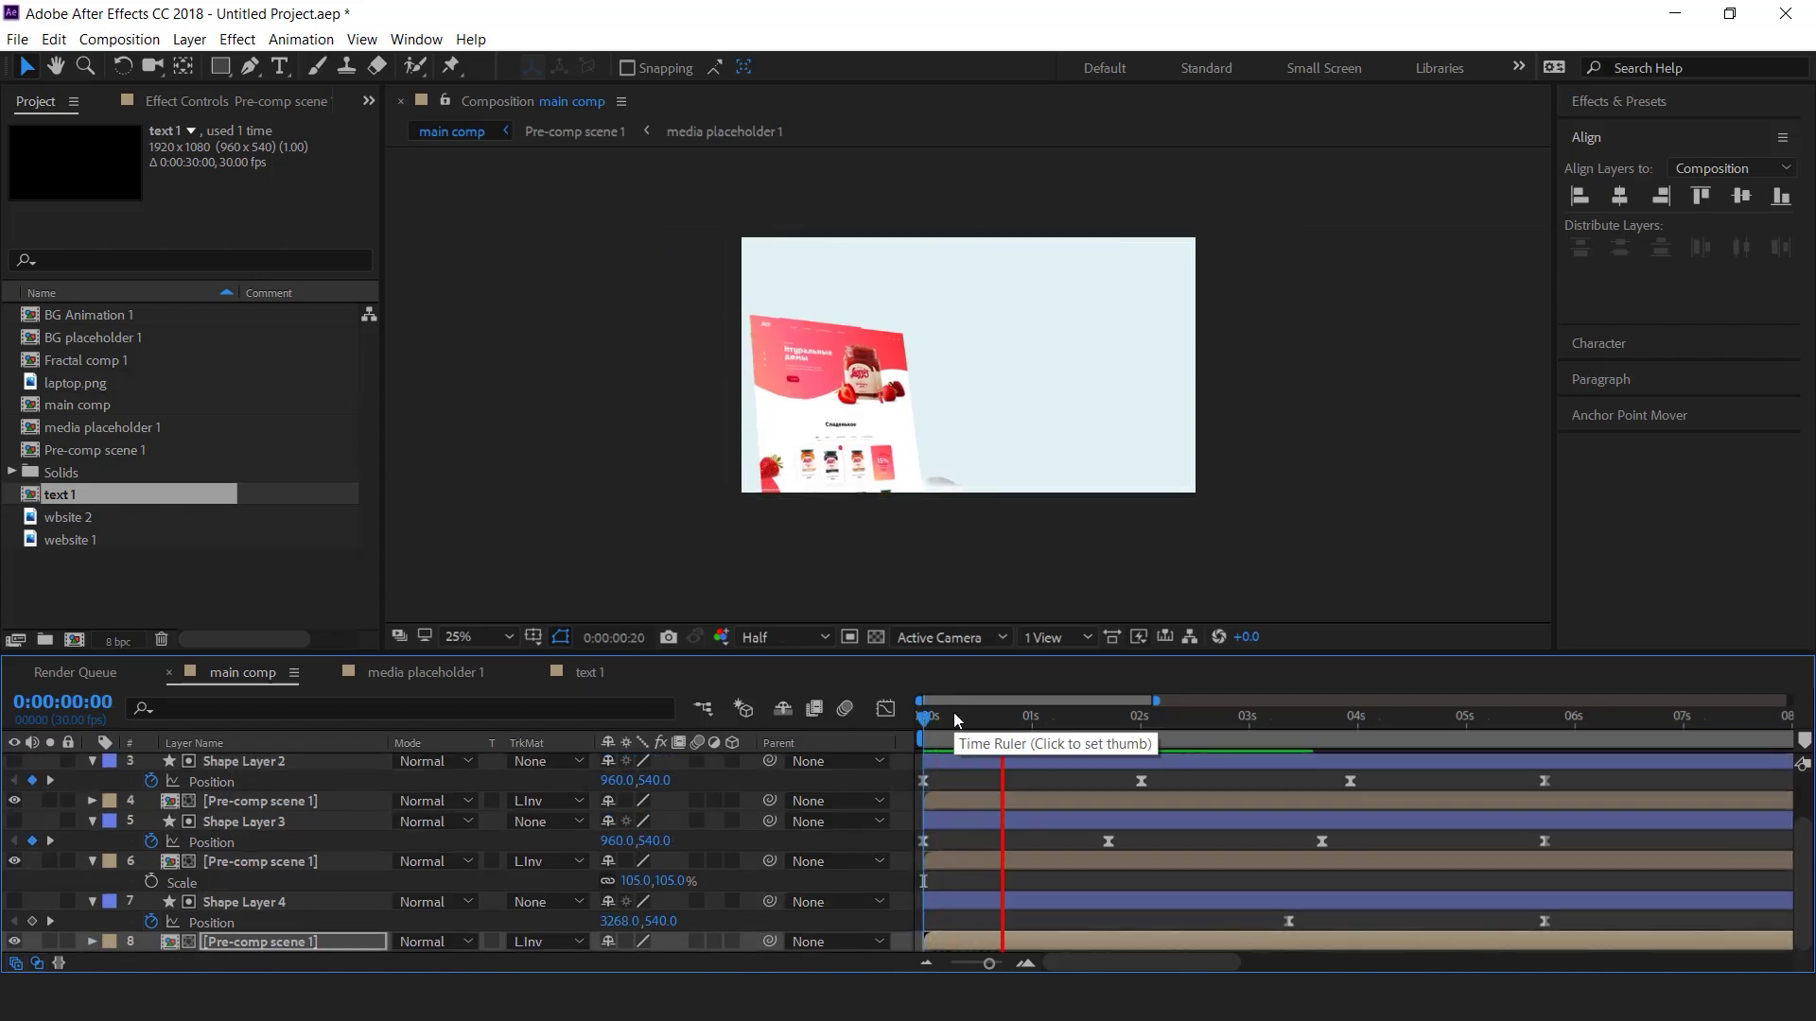
mouse_move(979, 717)
left_mouse_down()
mouse_move(1571, 732)
mouse_move(1305, 733)
mouse_move(1553, 726)
left_mouse_up()
- Collapse the layer properties in main comp and pre-compose all eight layers into a composition named "scene 1"
left_click(593, 834)
key("u")
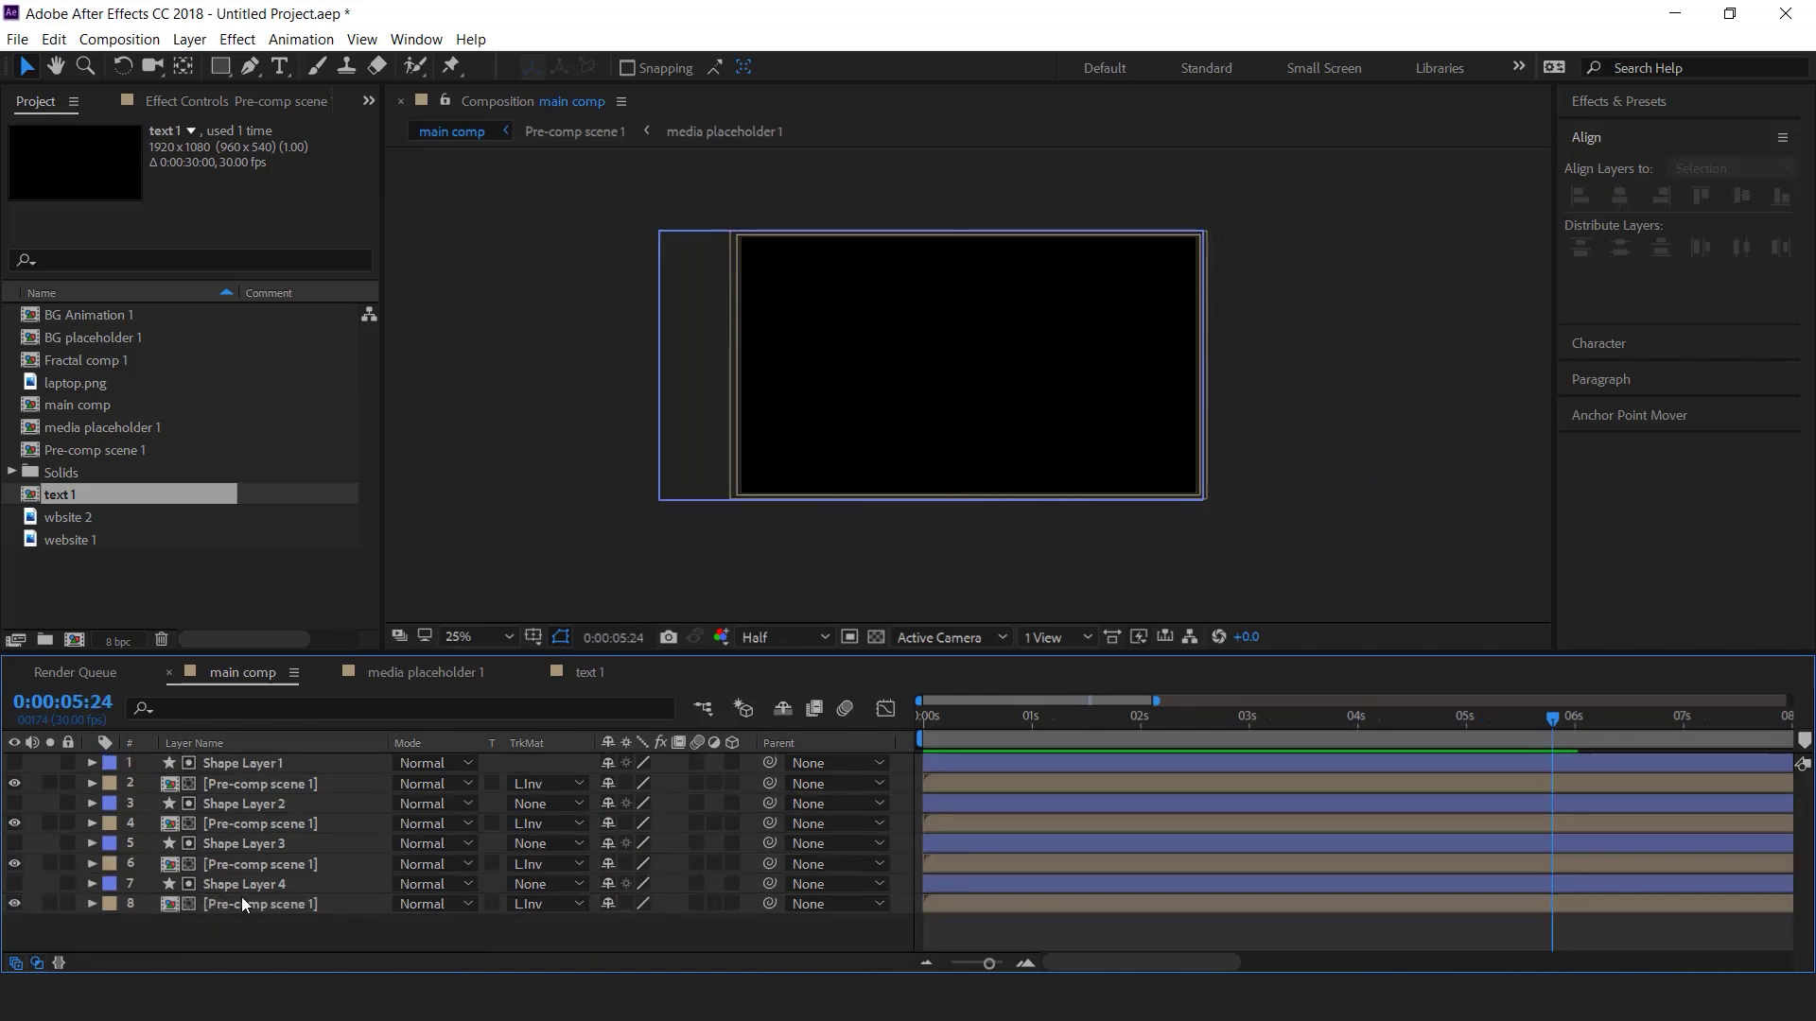
key("ctrl+a")
right_click(324, 795)
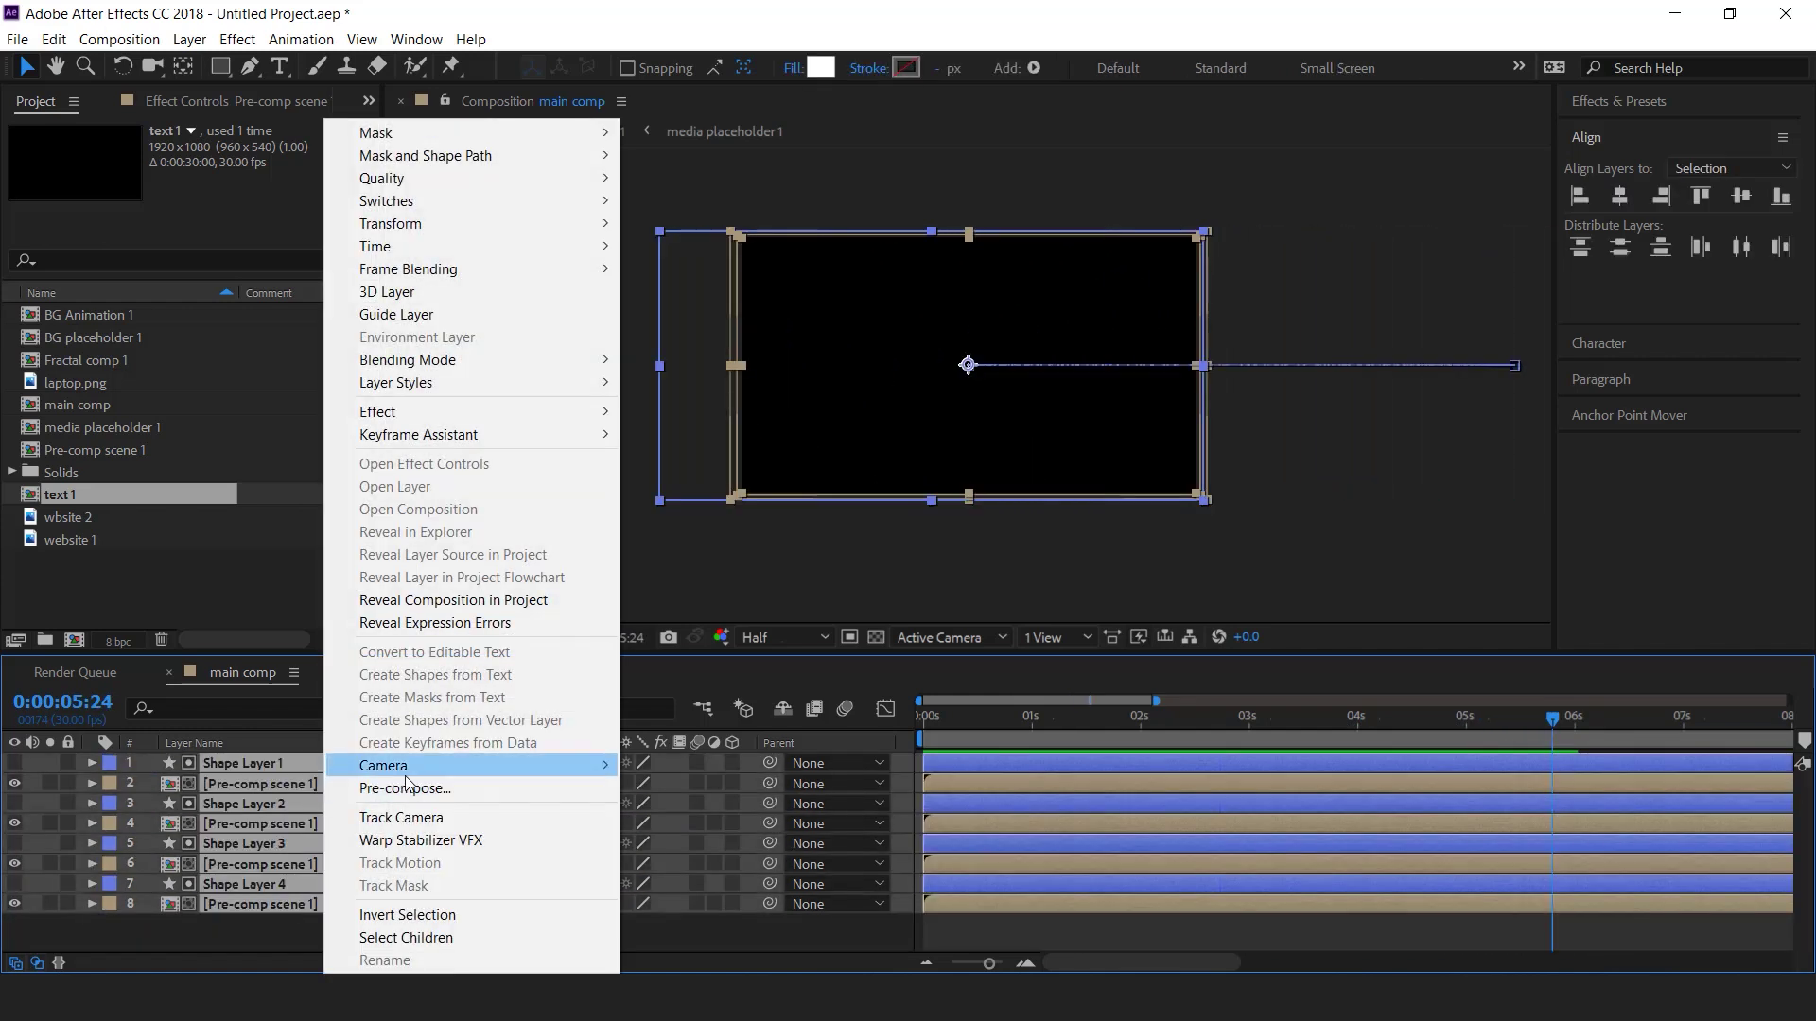
left_click(405, 788)
type("scene 1")
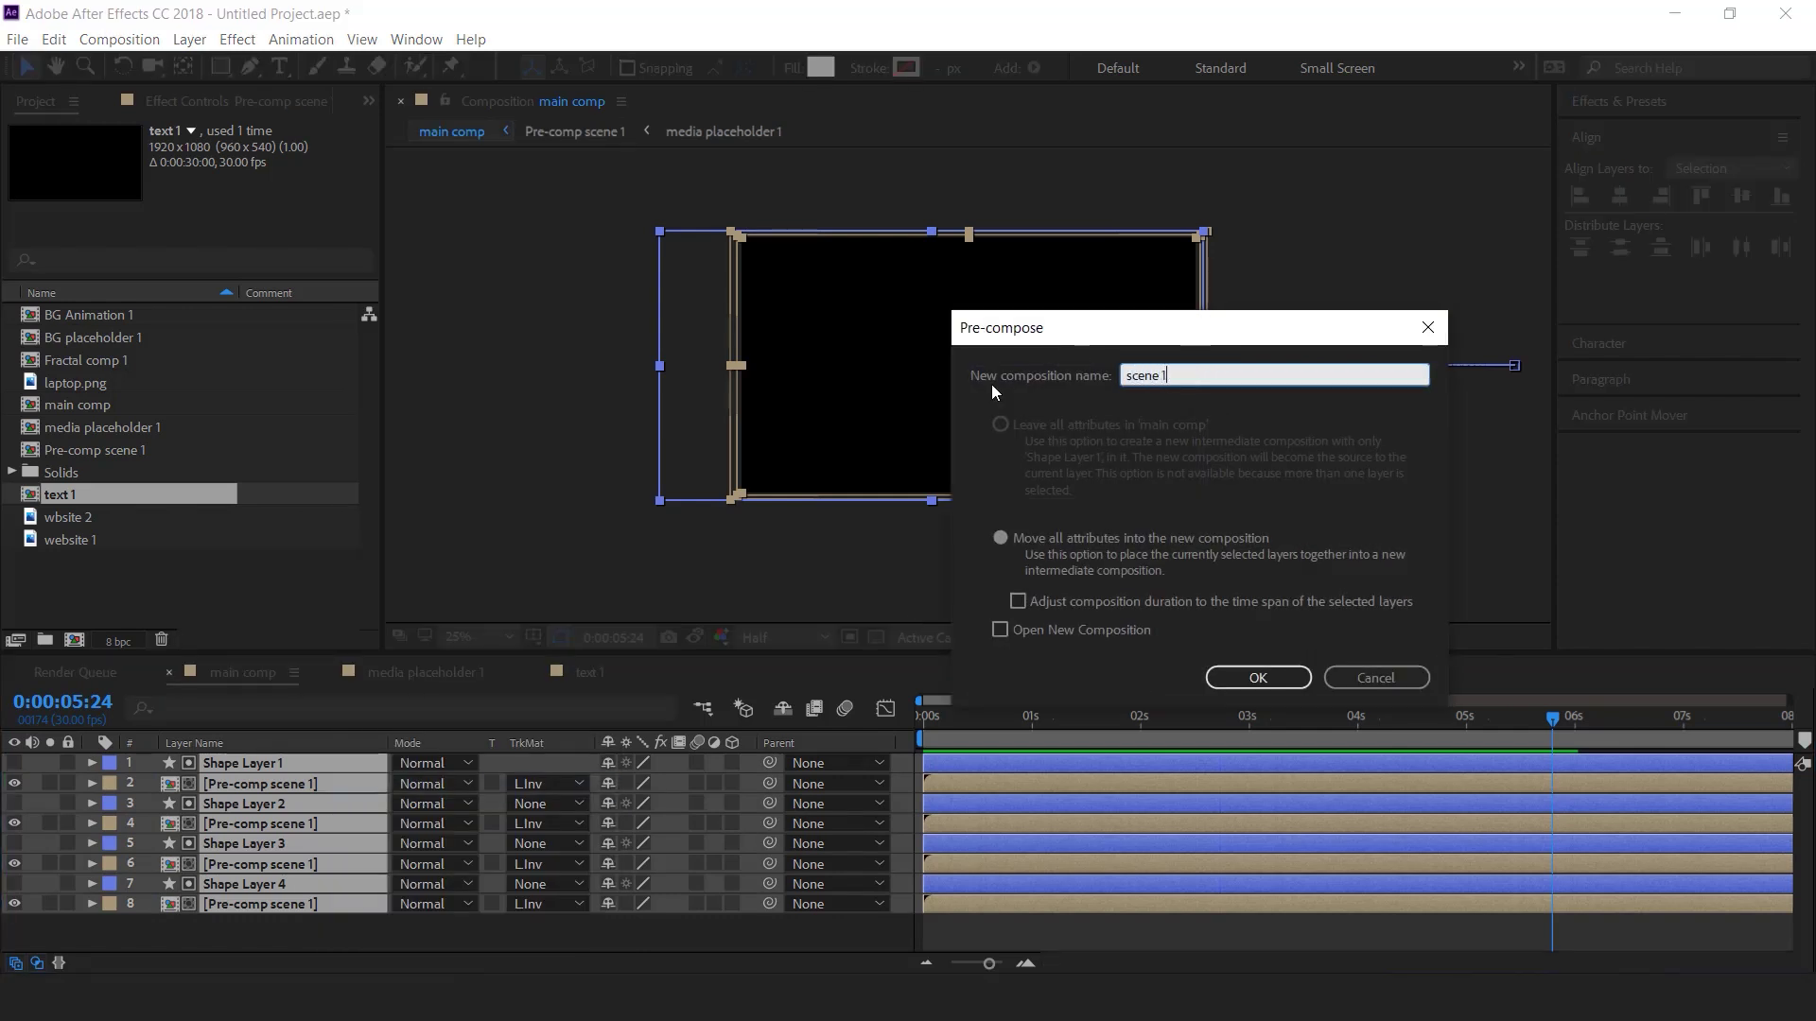
key("Return")
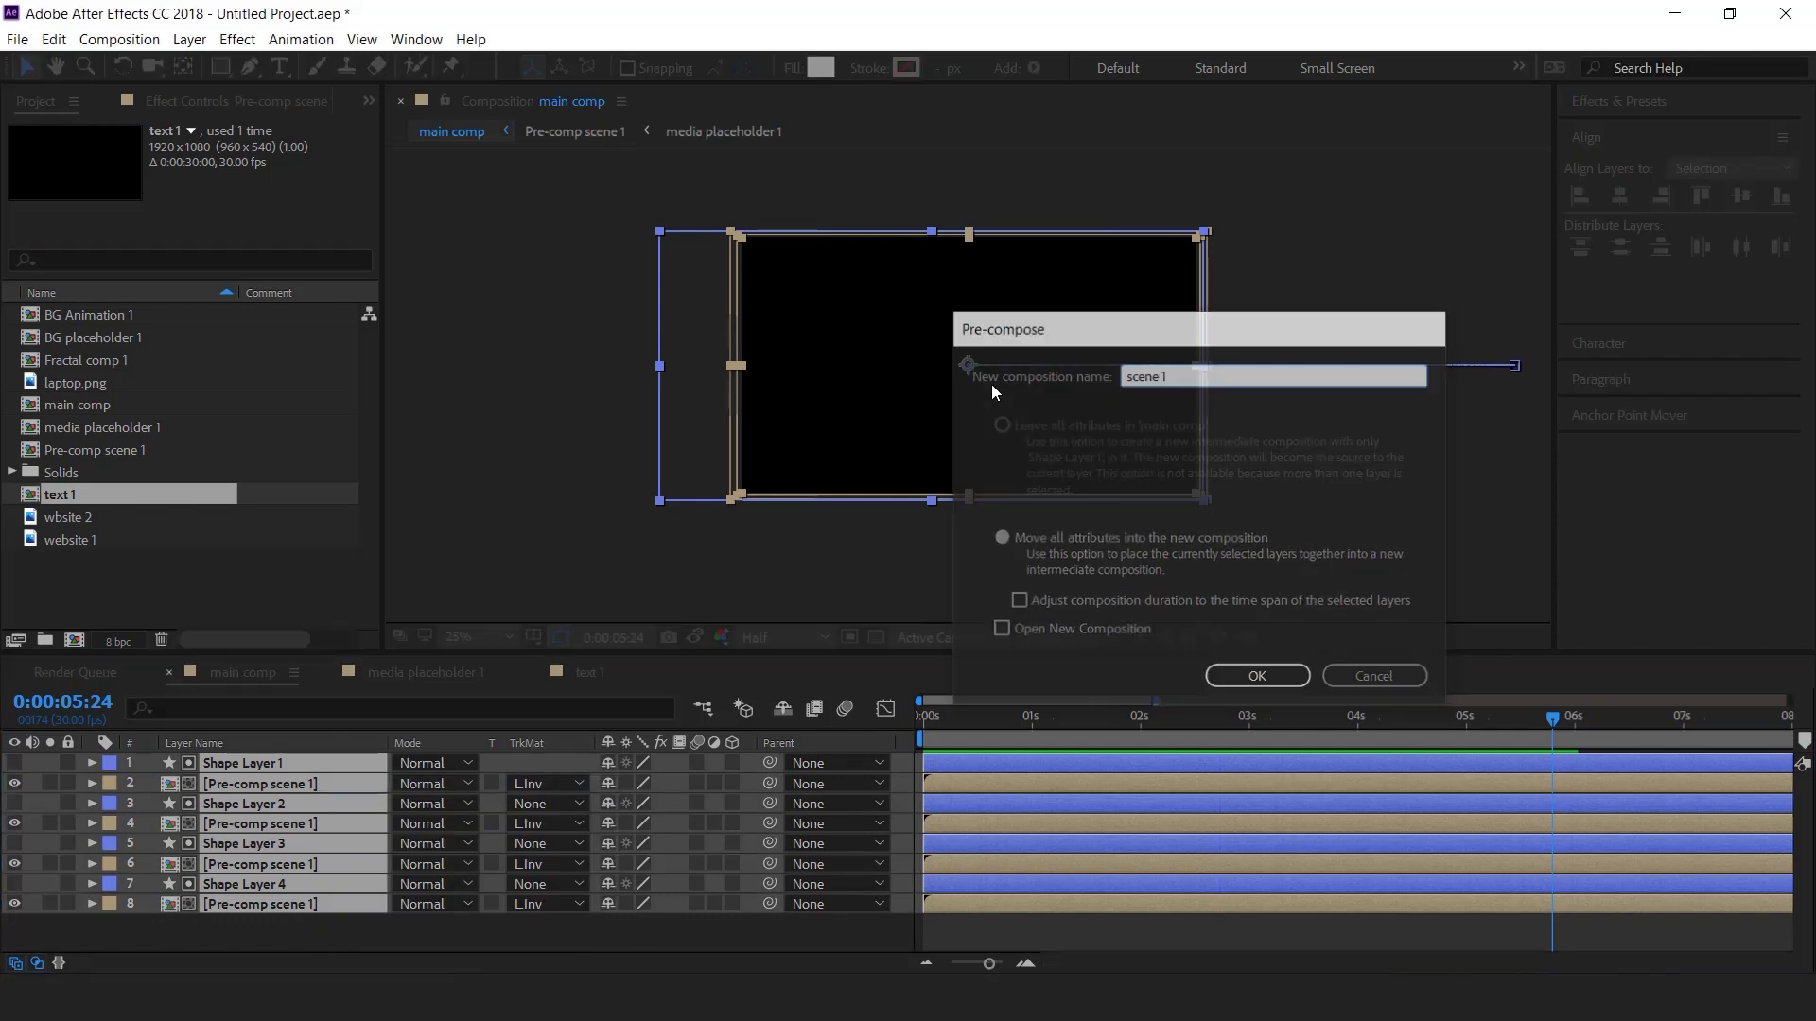
- Duplicate the scene 1 layer in main comp and shift the lower copy to start at about 4.6 s
left_click_drag(993, 717, 1110, 718)
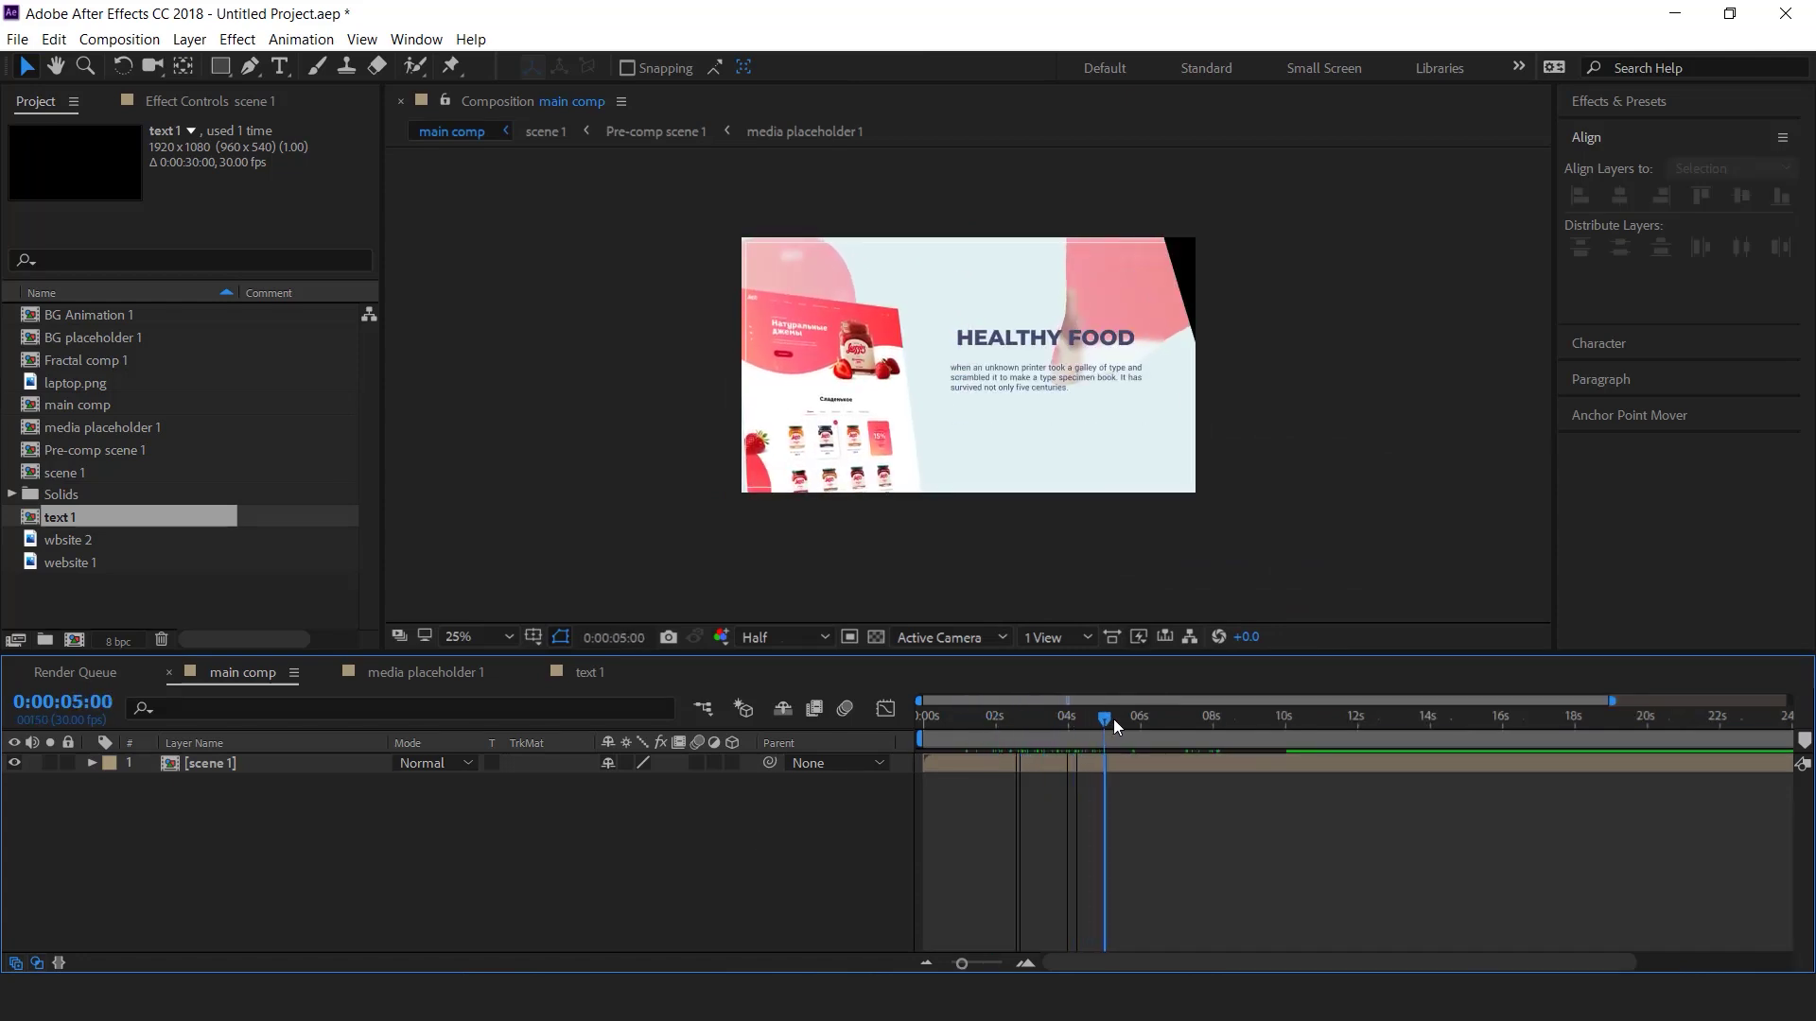
left_click(280, 764)
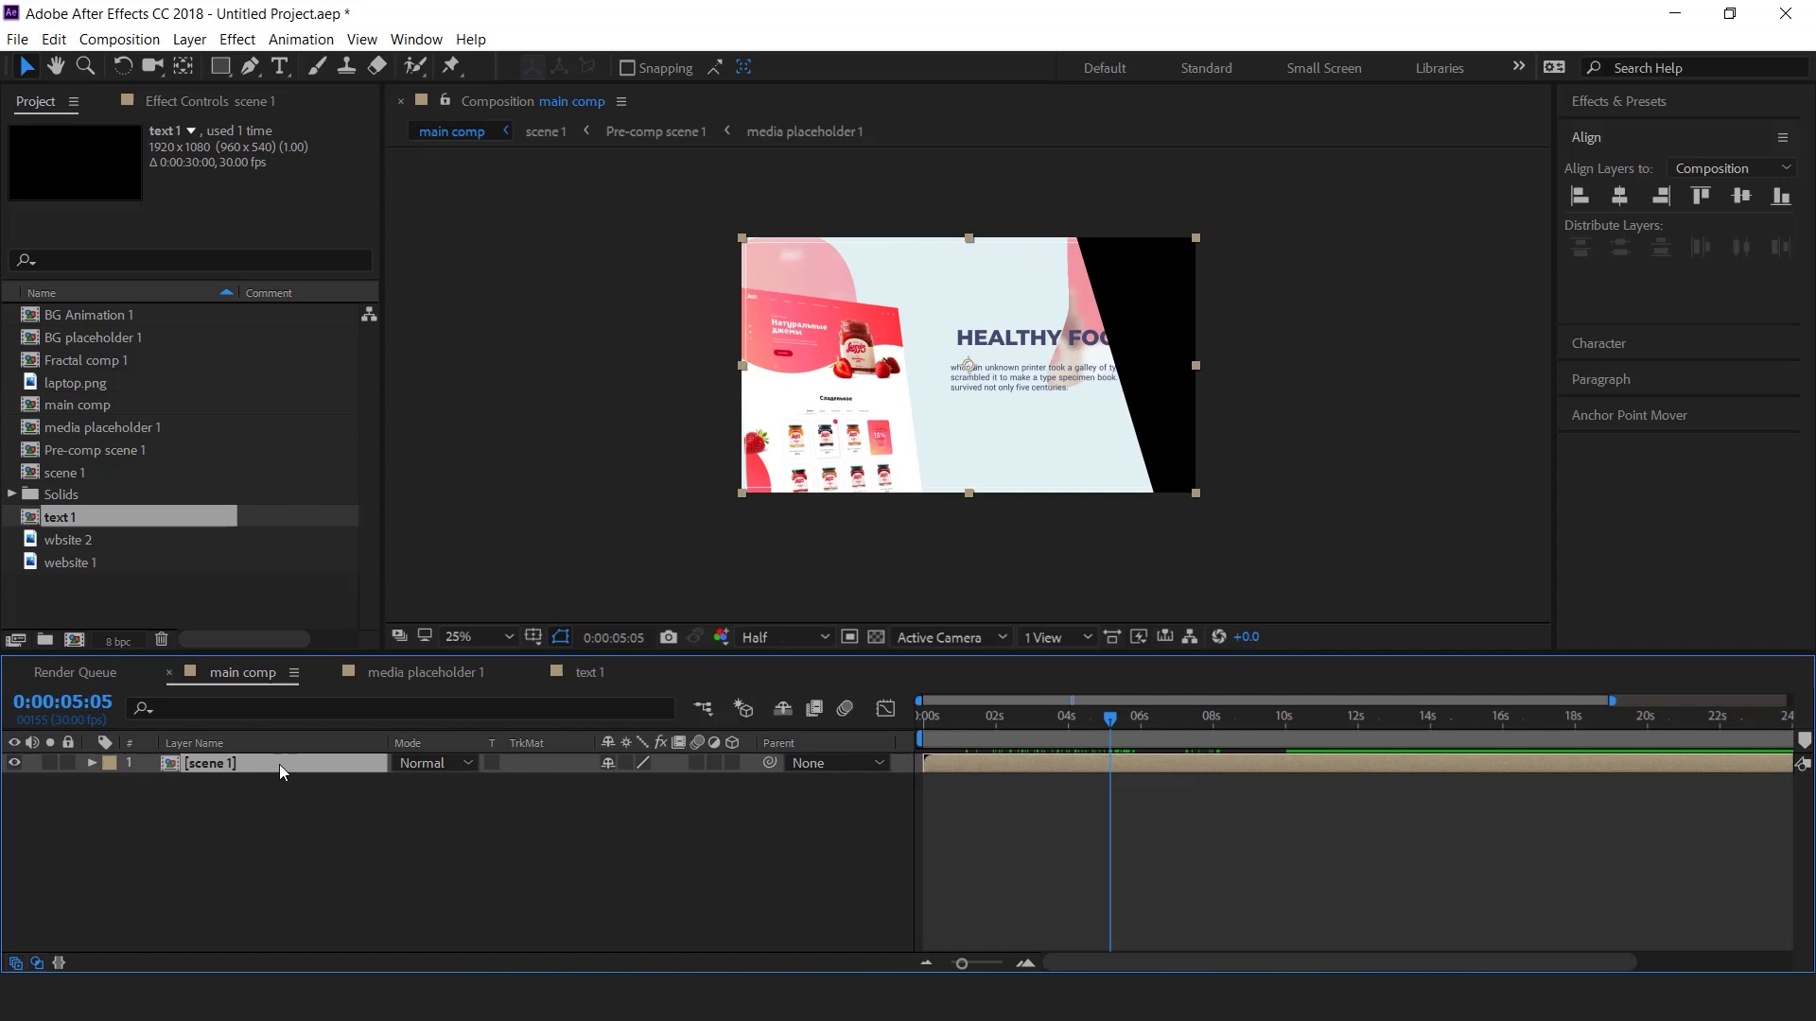
key("ctrl+d")
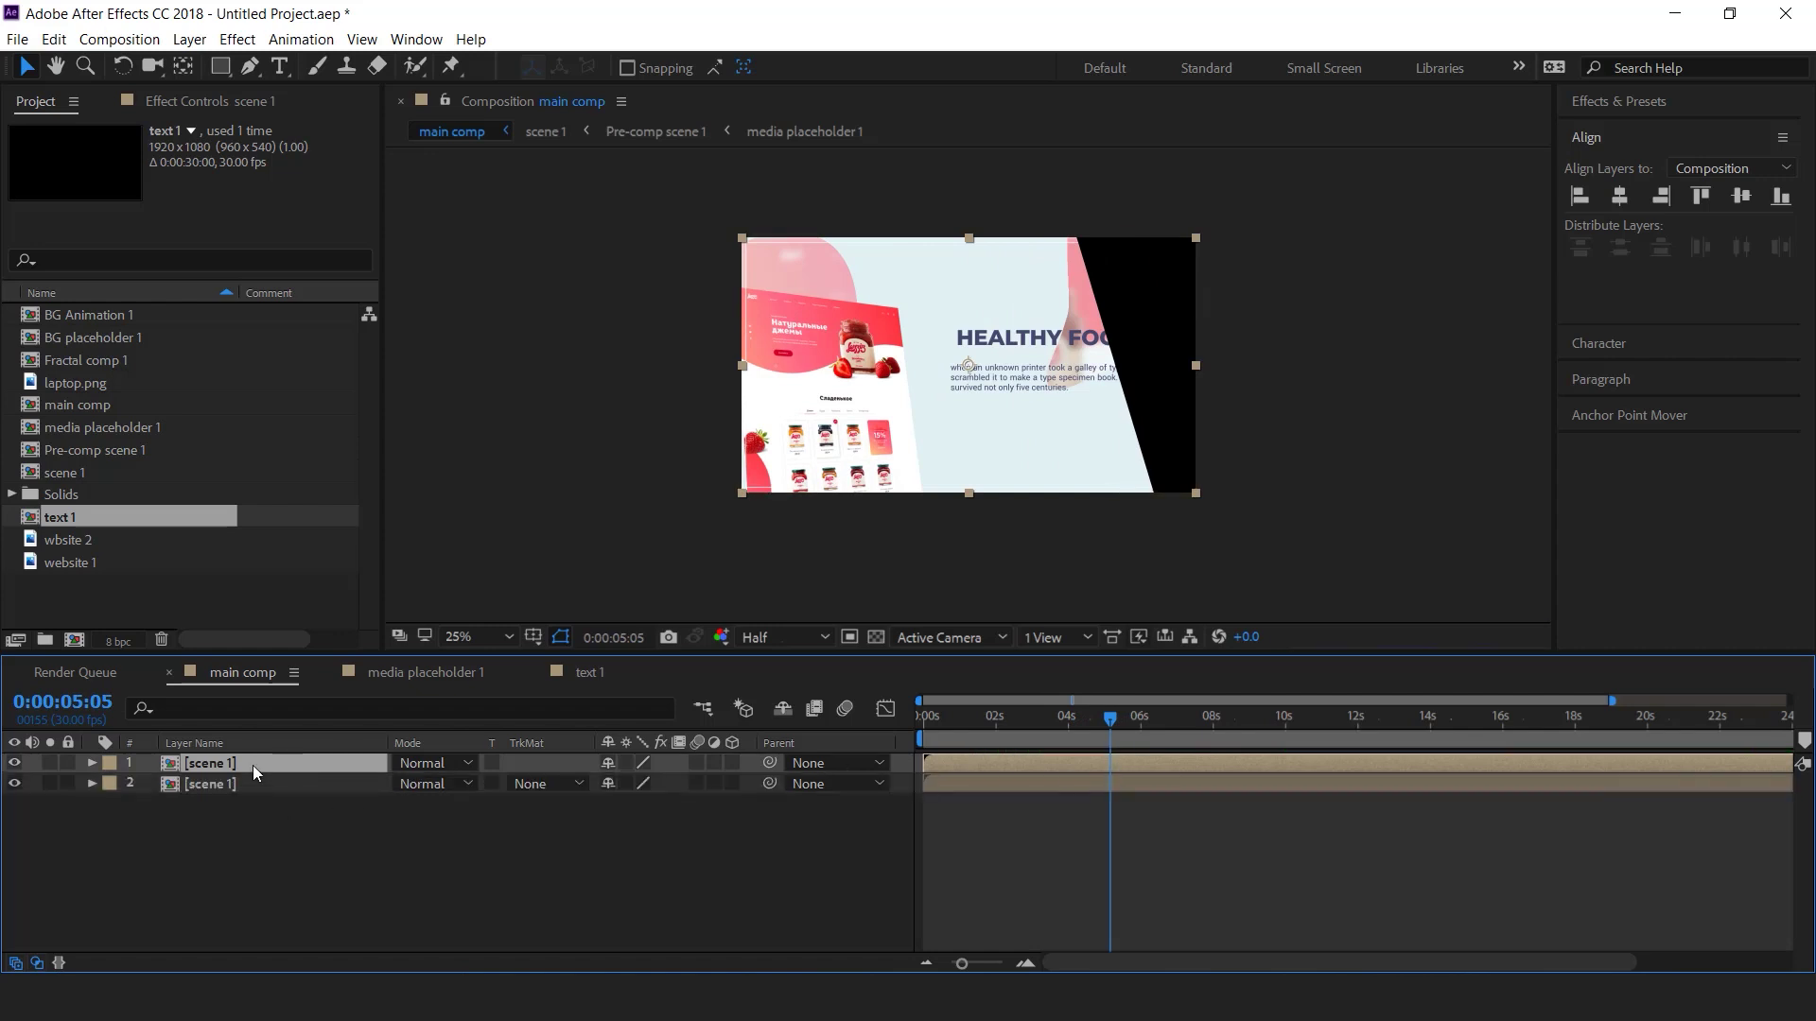
left_click(257, 783)
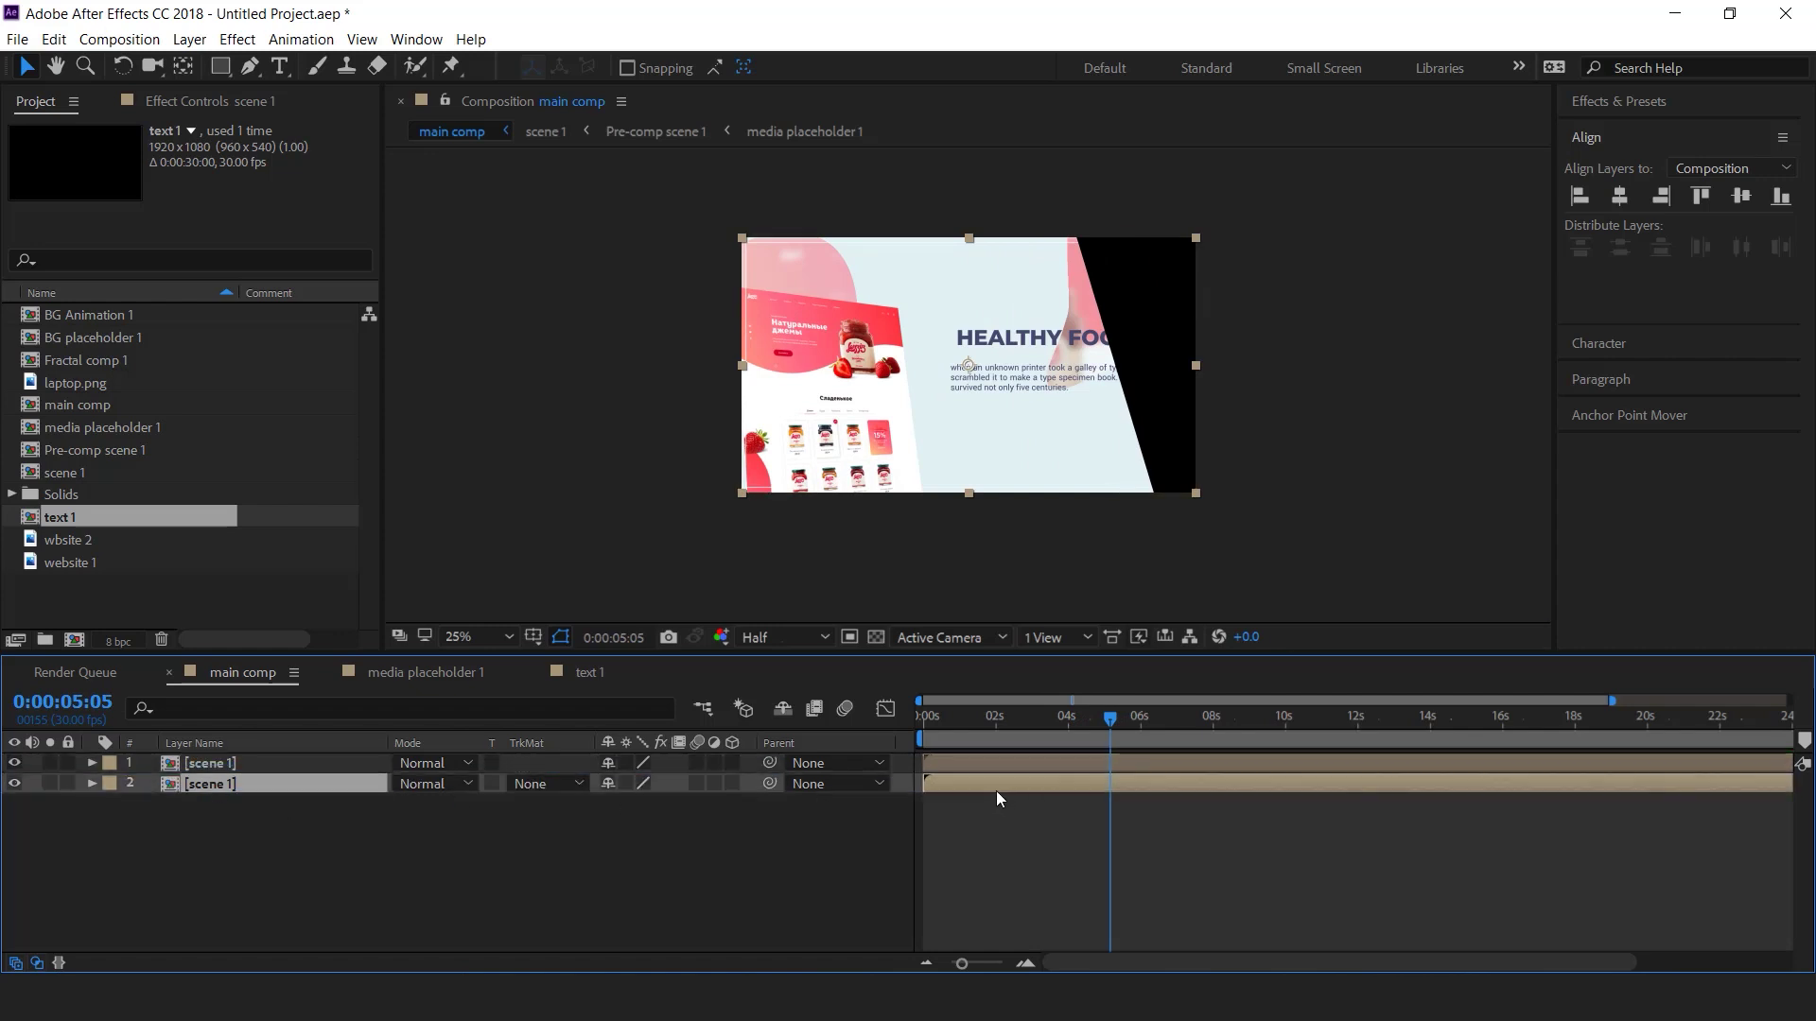
key("[")
left_click_drag(1057, 723, 1112, 787)
left_click_drag(1107, 728, 1079, 731)
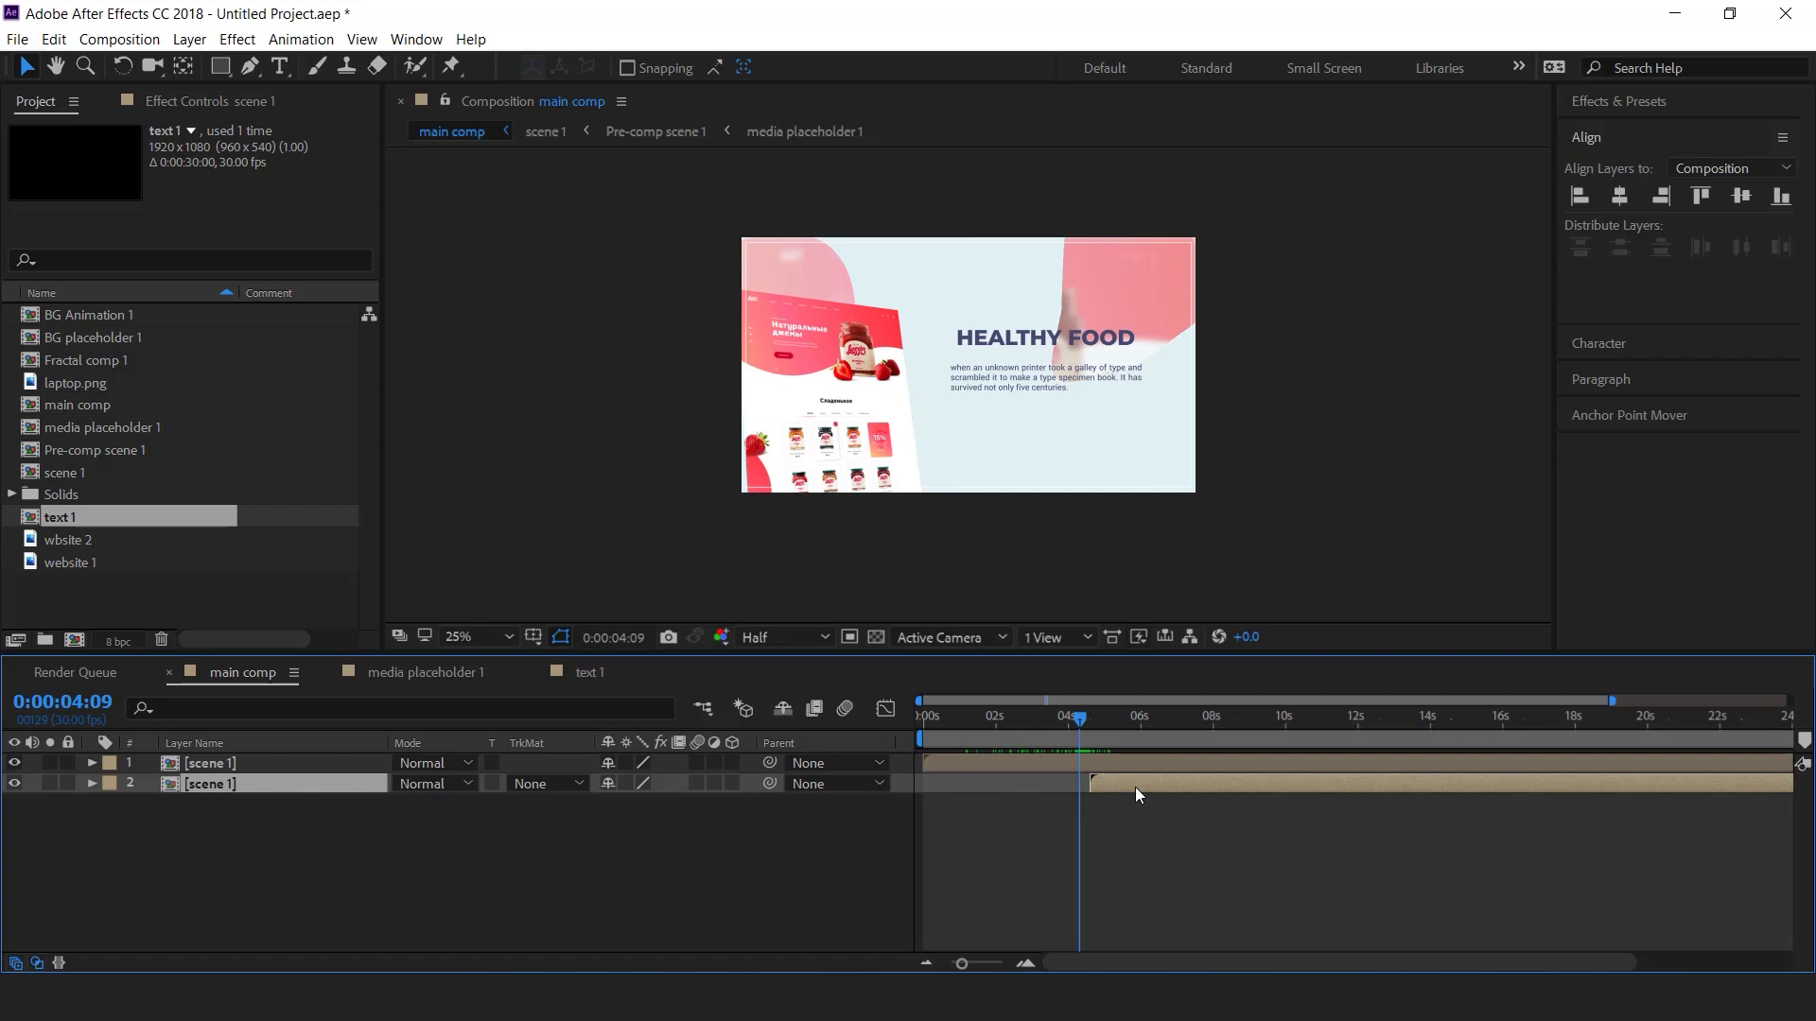
- Duplicate the scene 1 composition in the project, replace main comp's lower layer with the copy and check the transition between them
left_click(81, 466)
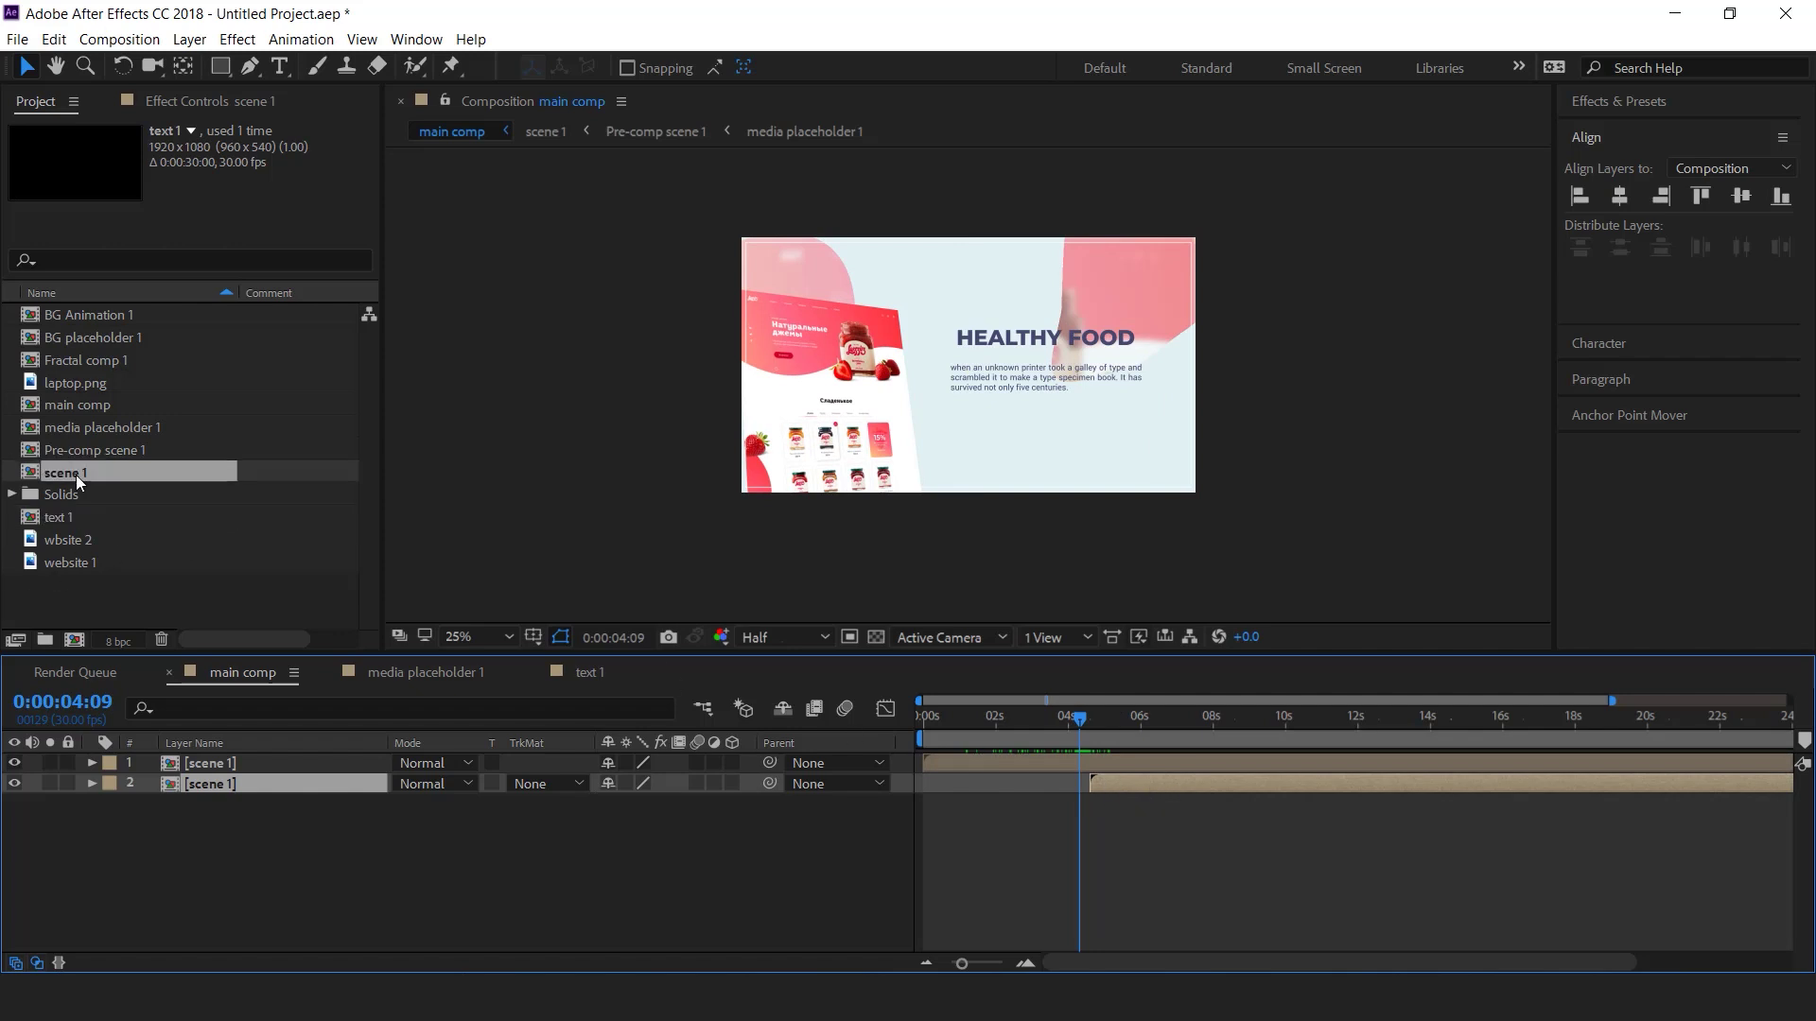
key("ctrl+d")
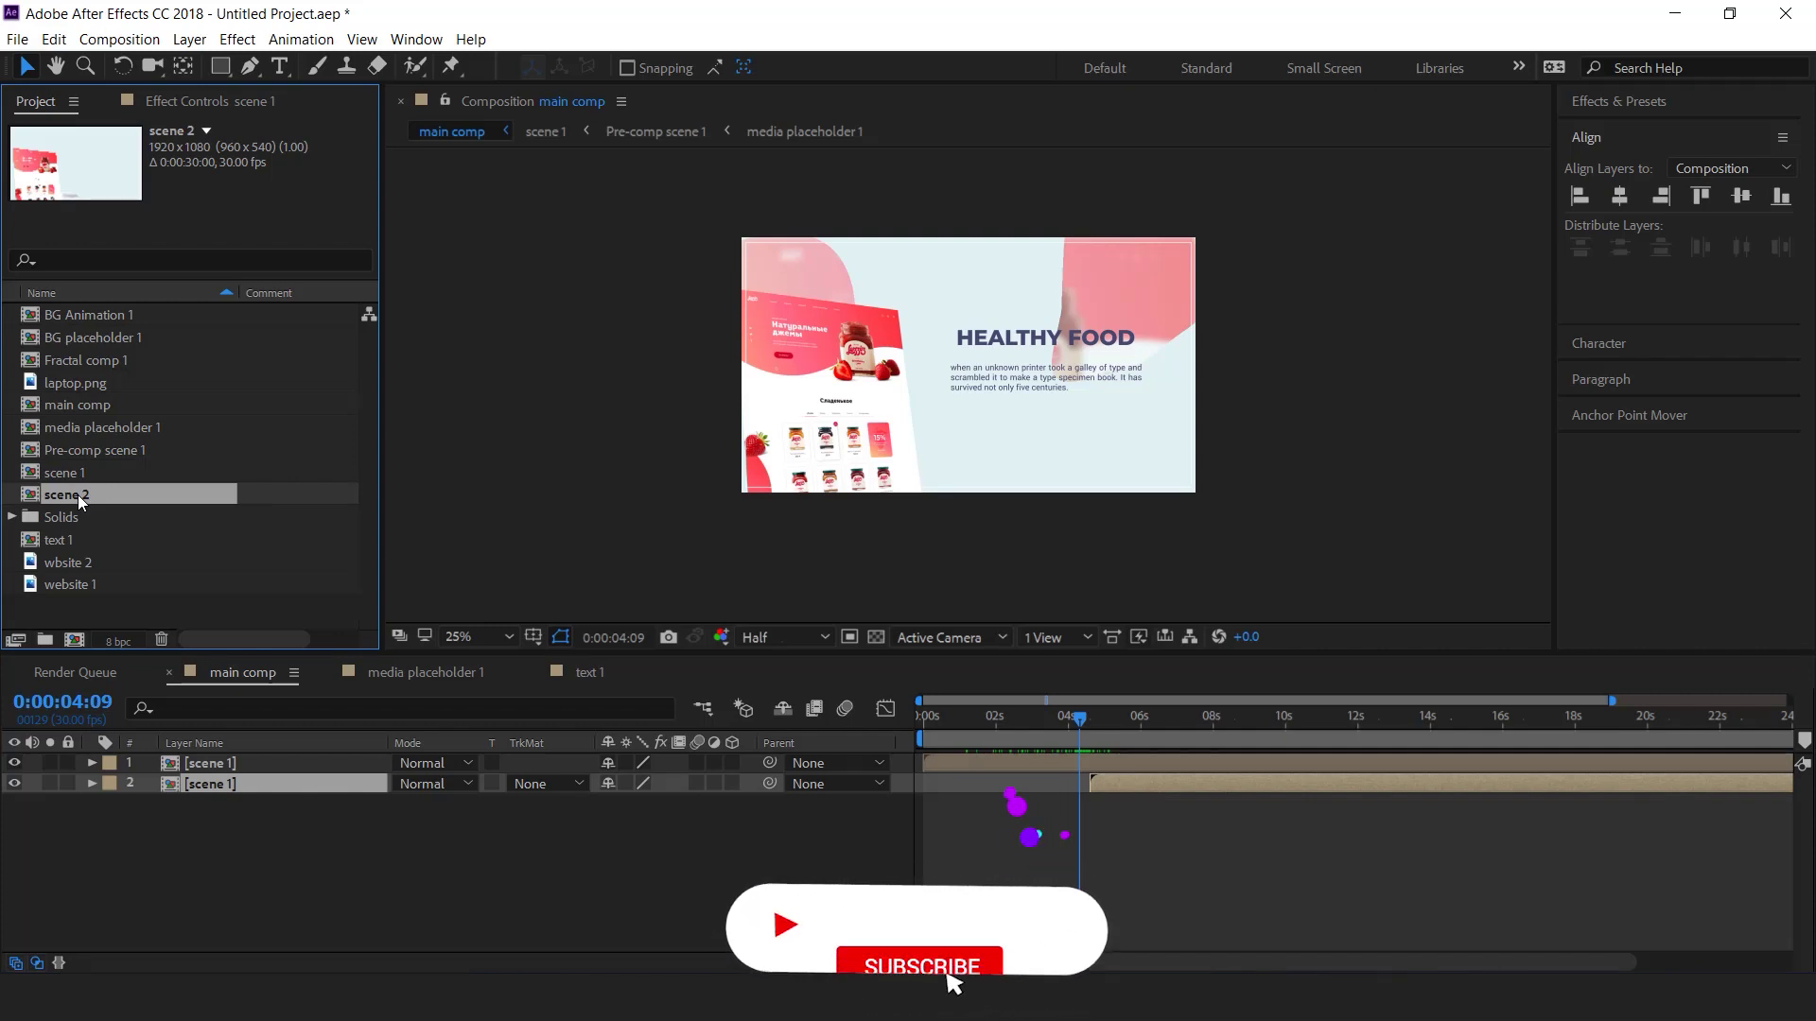
left_click_drag(77, 496, 229, 786)
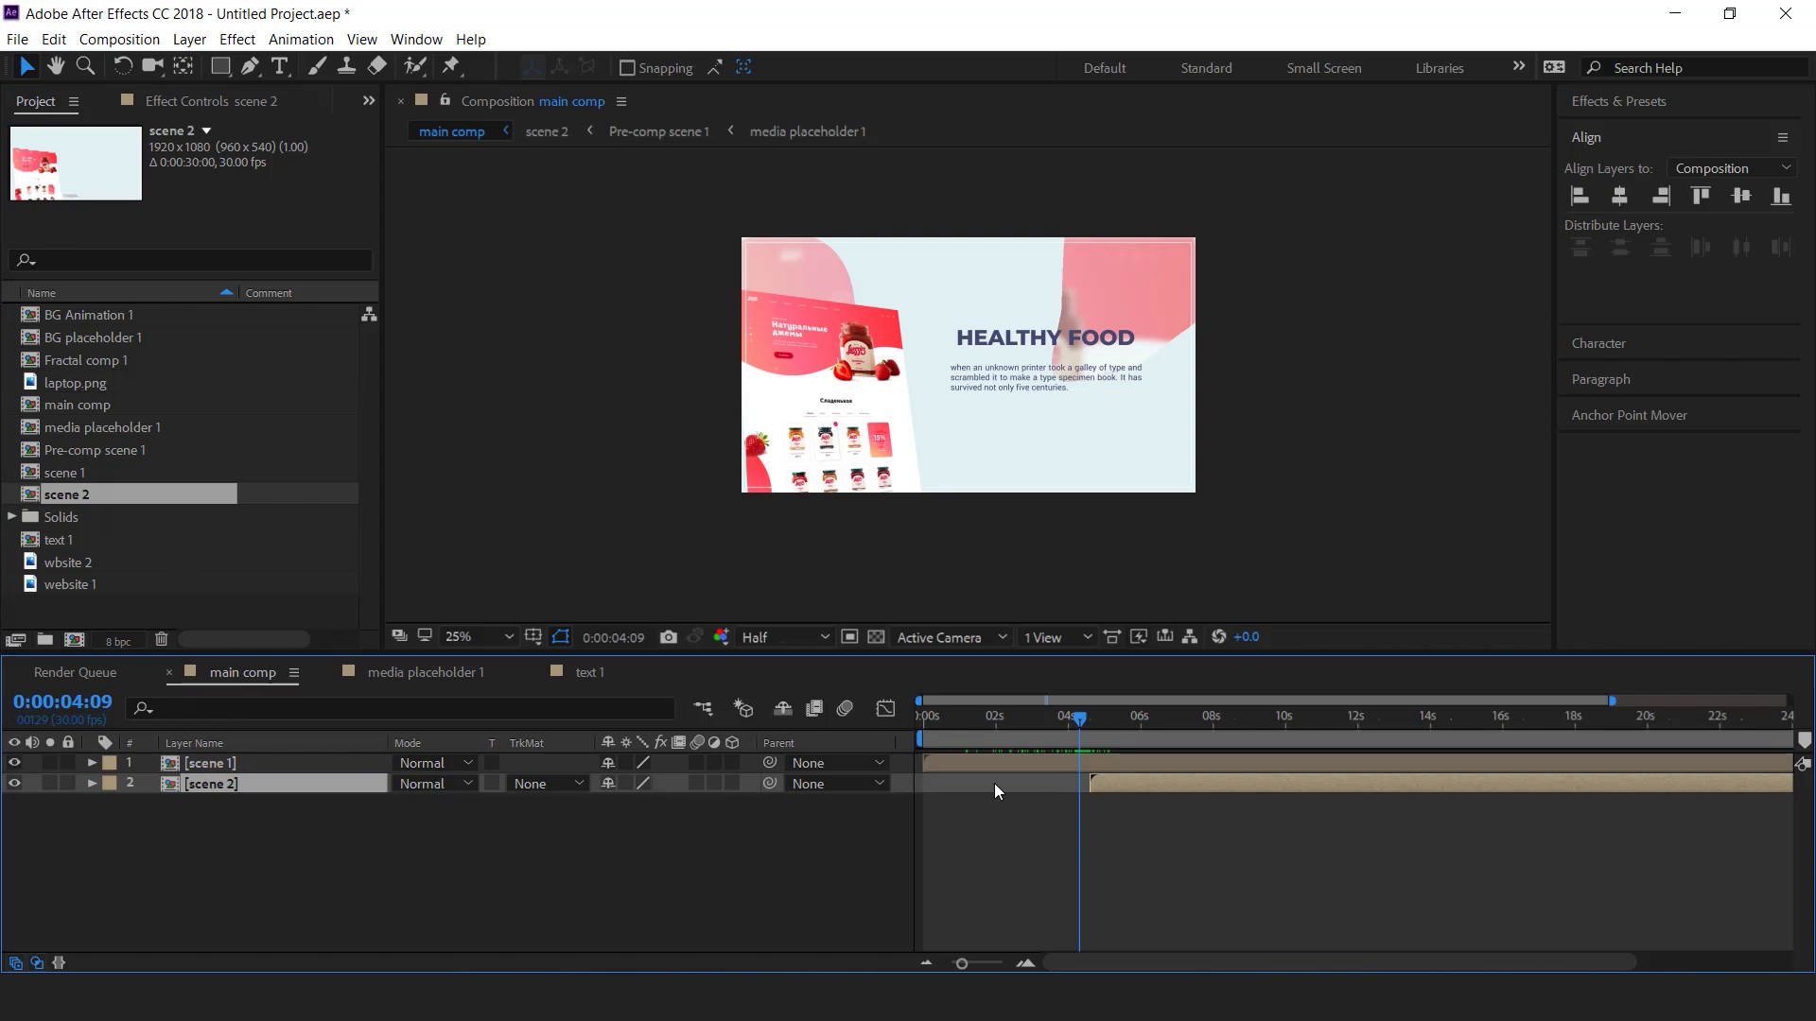
left_click_drag(1101, 720, 1138, 728)
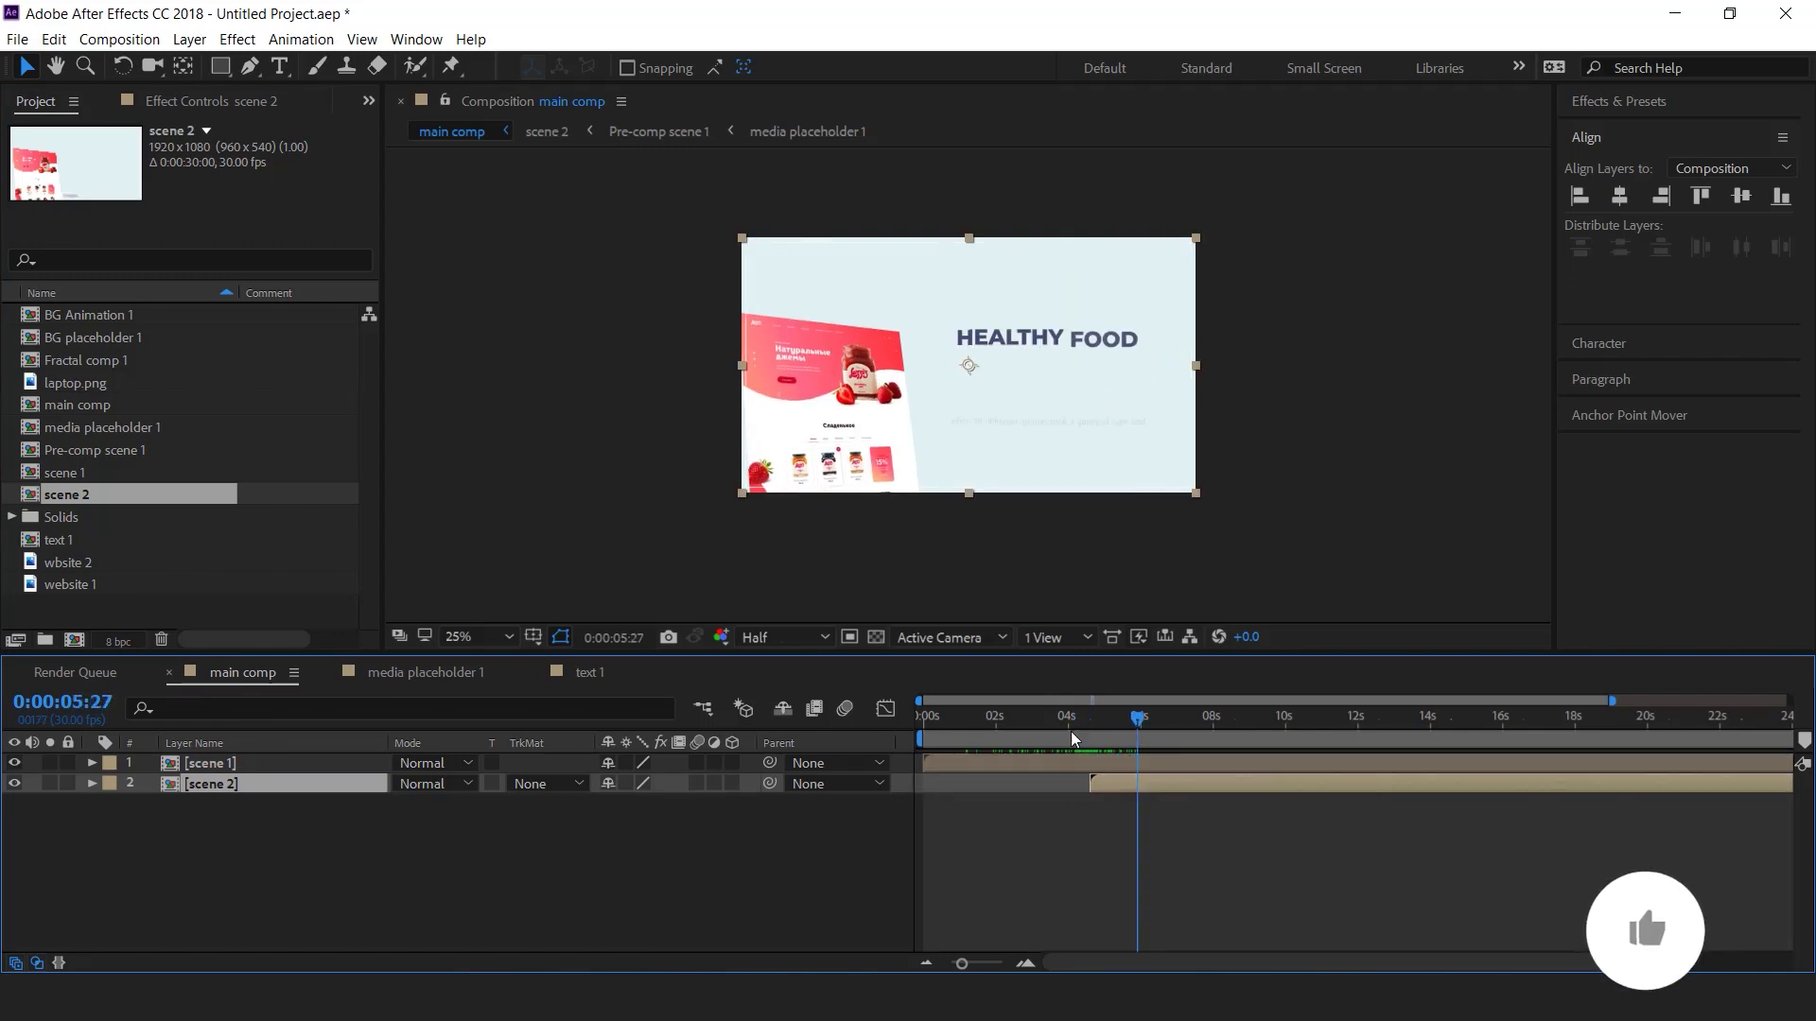
- Duplicate the Pre-comp scene 1 composition and replace all four Pre-comp scene 1 layers inside scene 2 with the copy
double_click(231, 782)
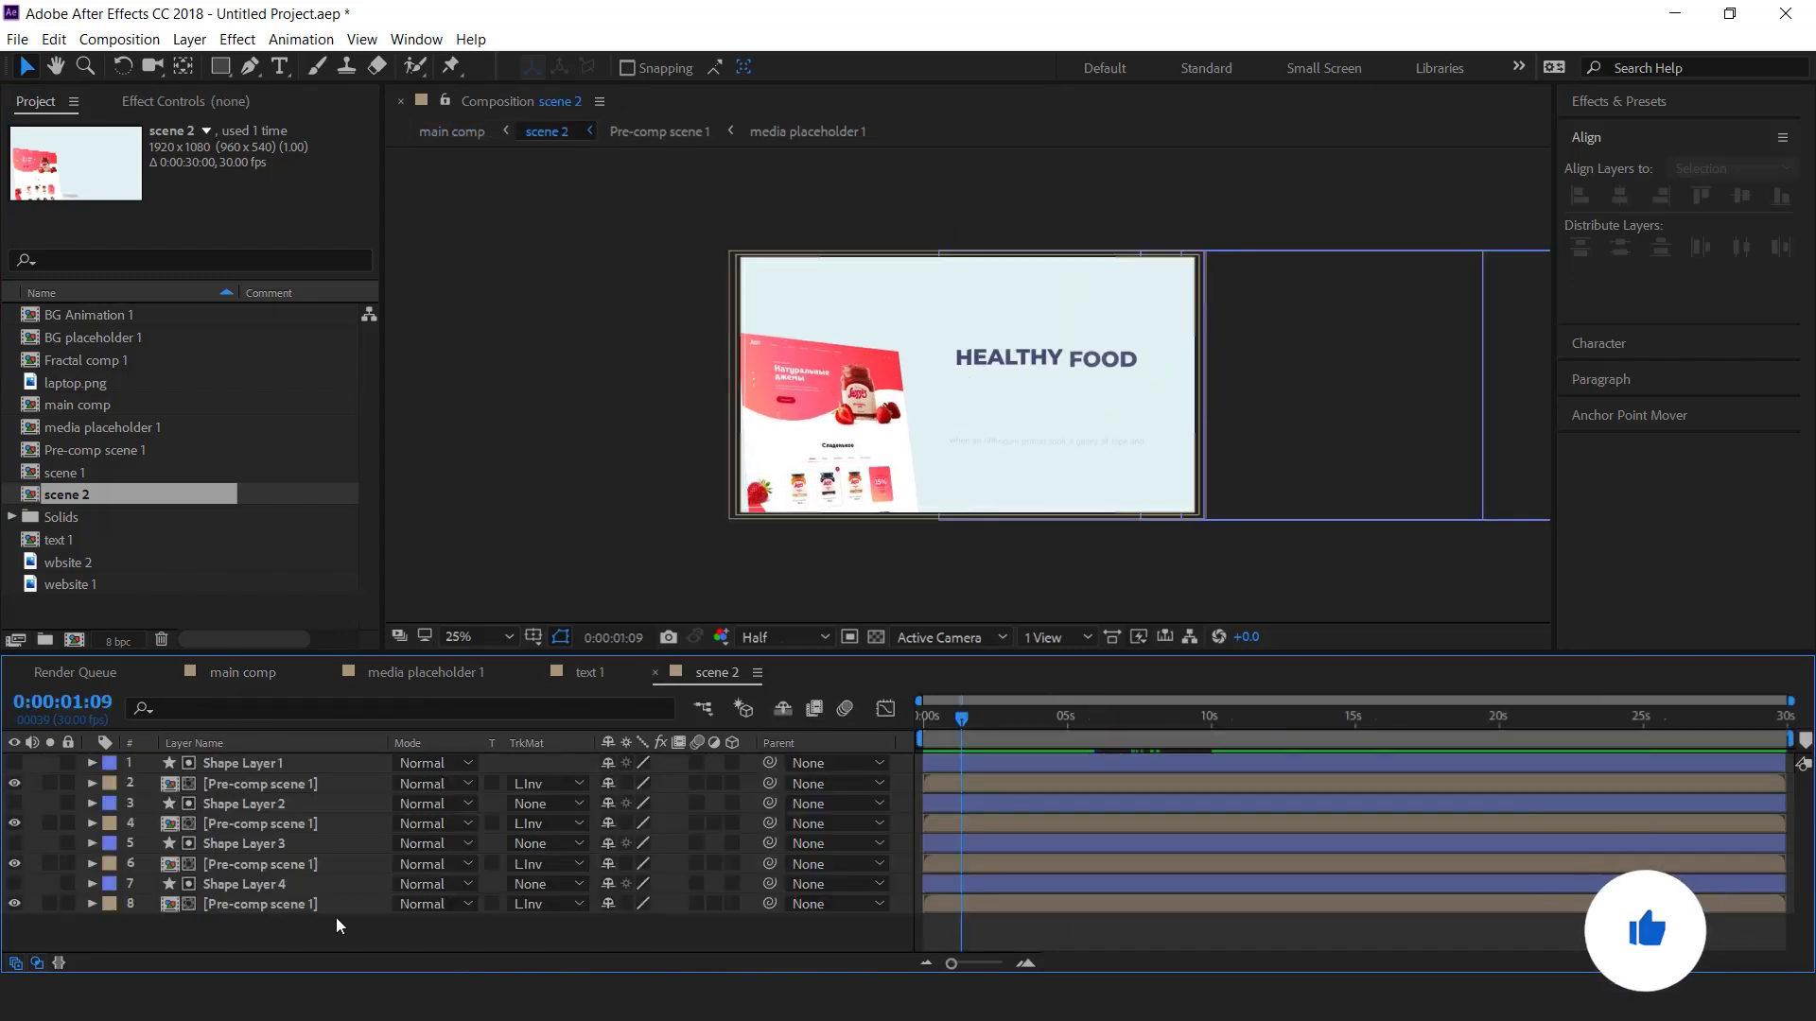
left_click(291, 911)
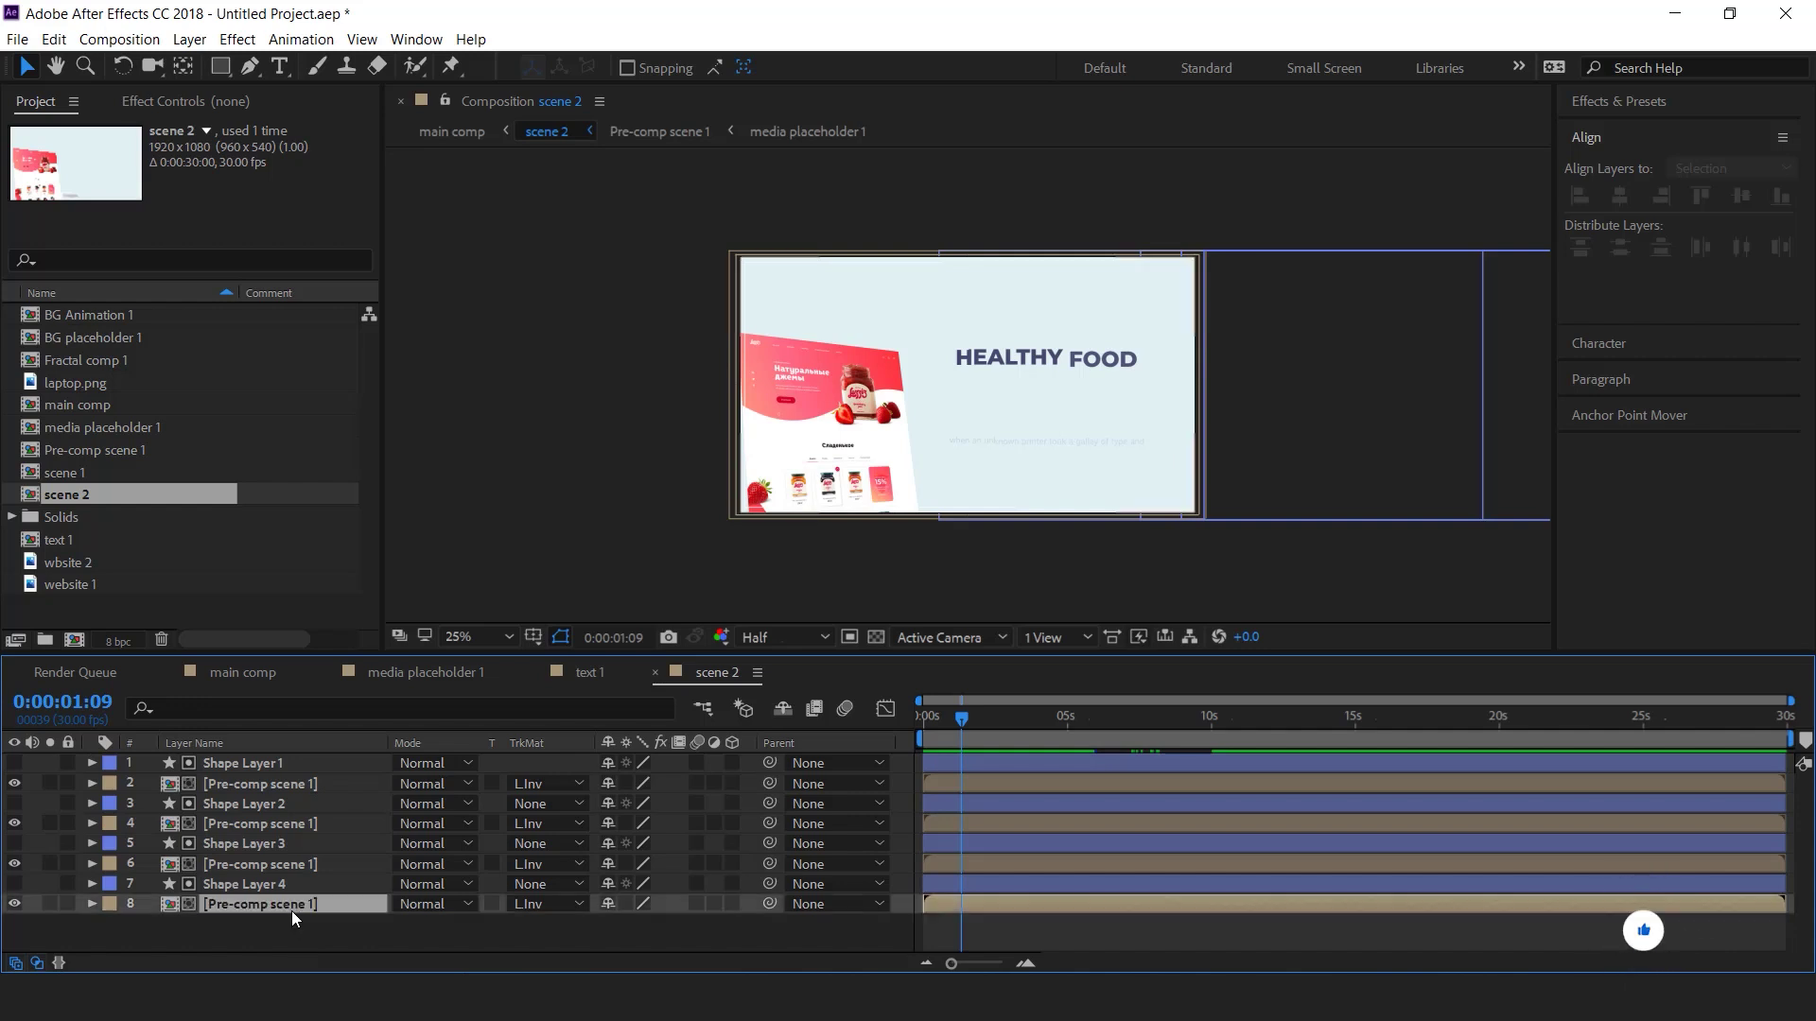
left_click(126, 607)
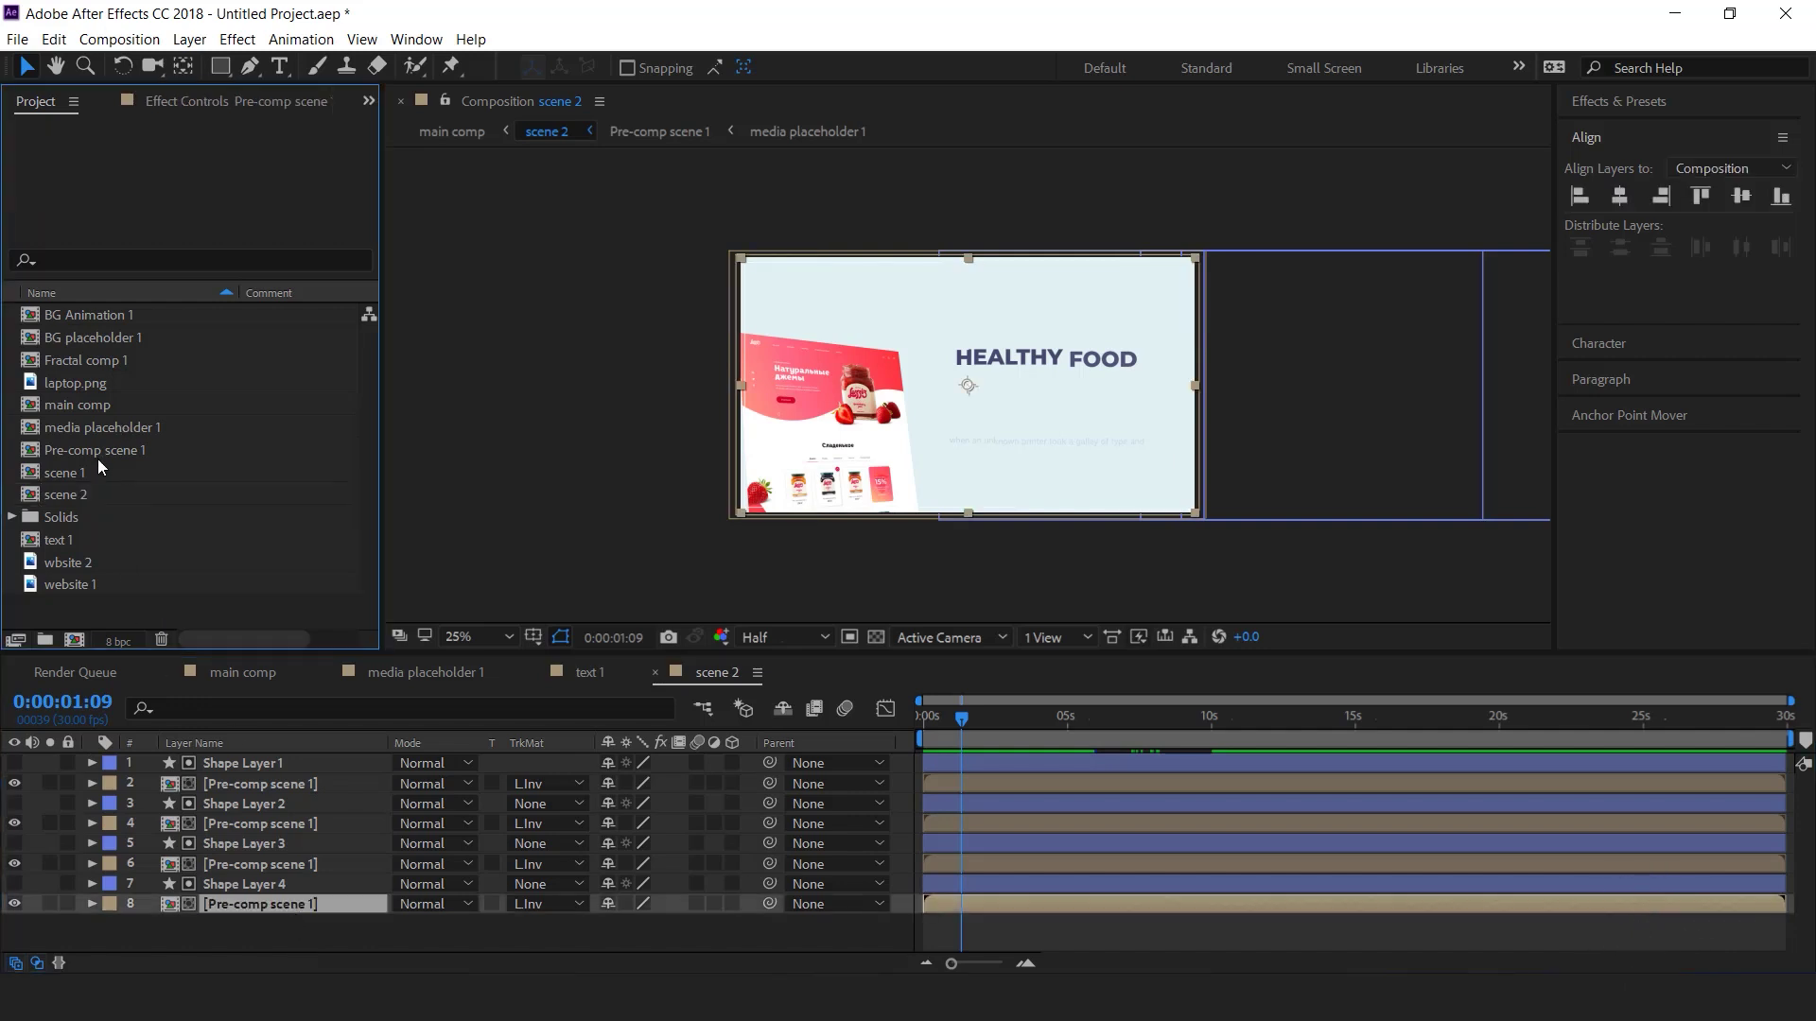
left_click(150, 456)
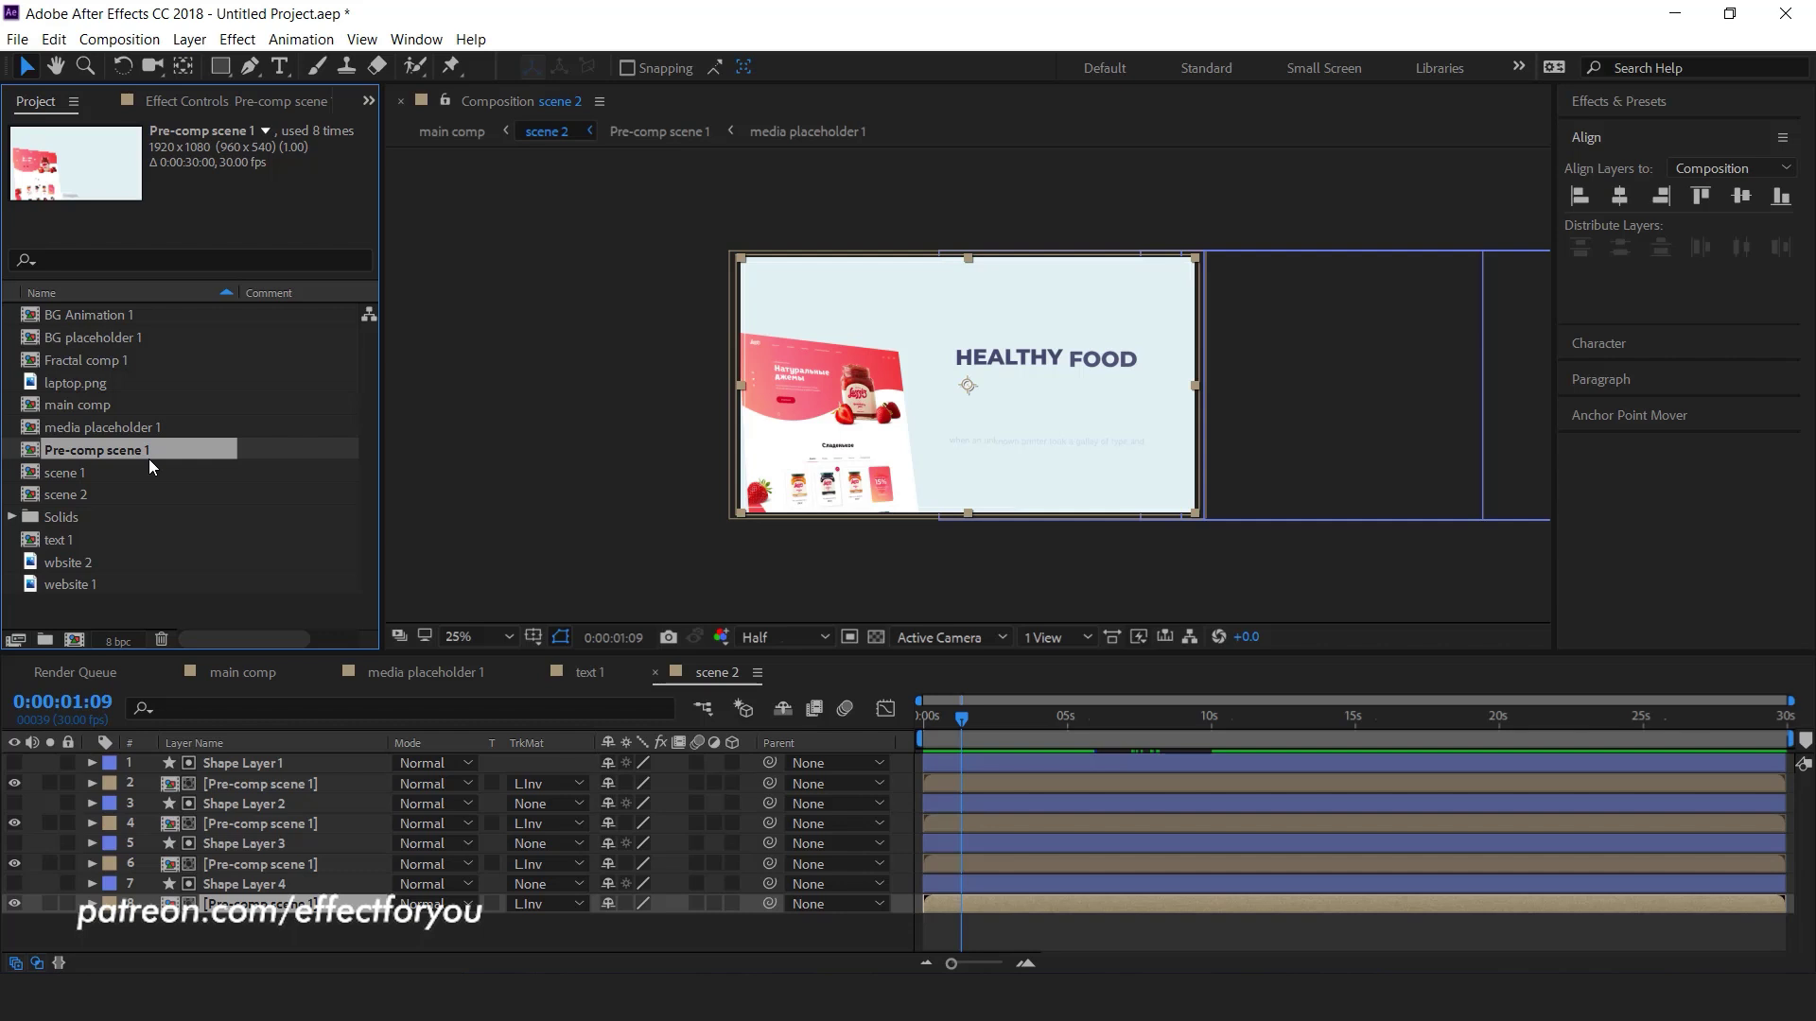
key("ctrl+d")
left_click(289, 783)
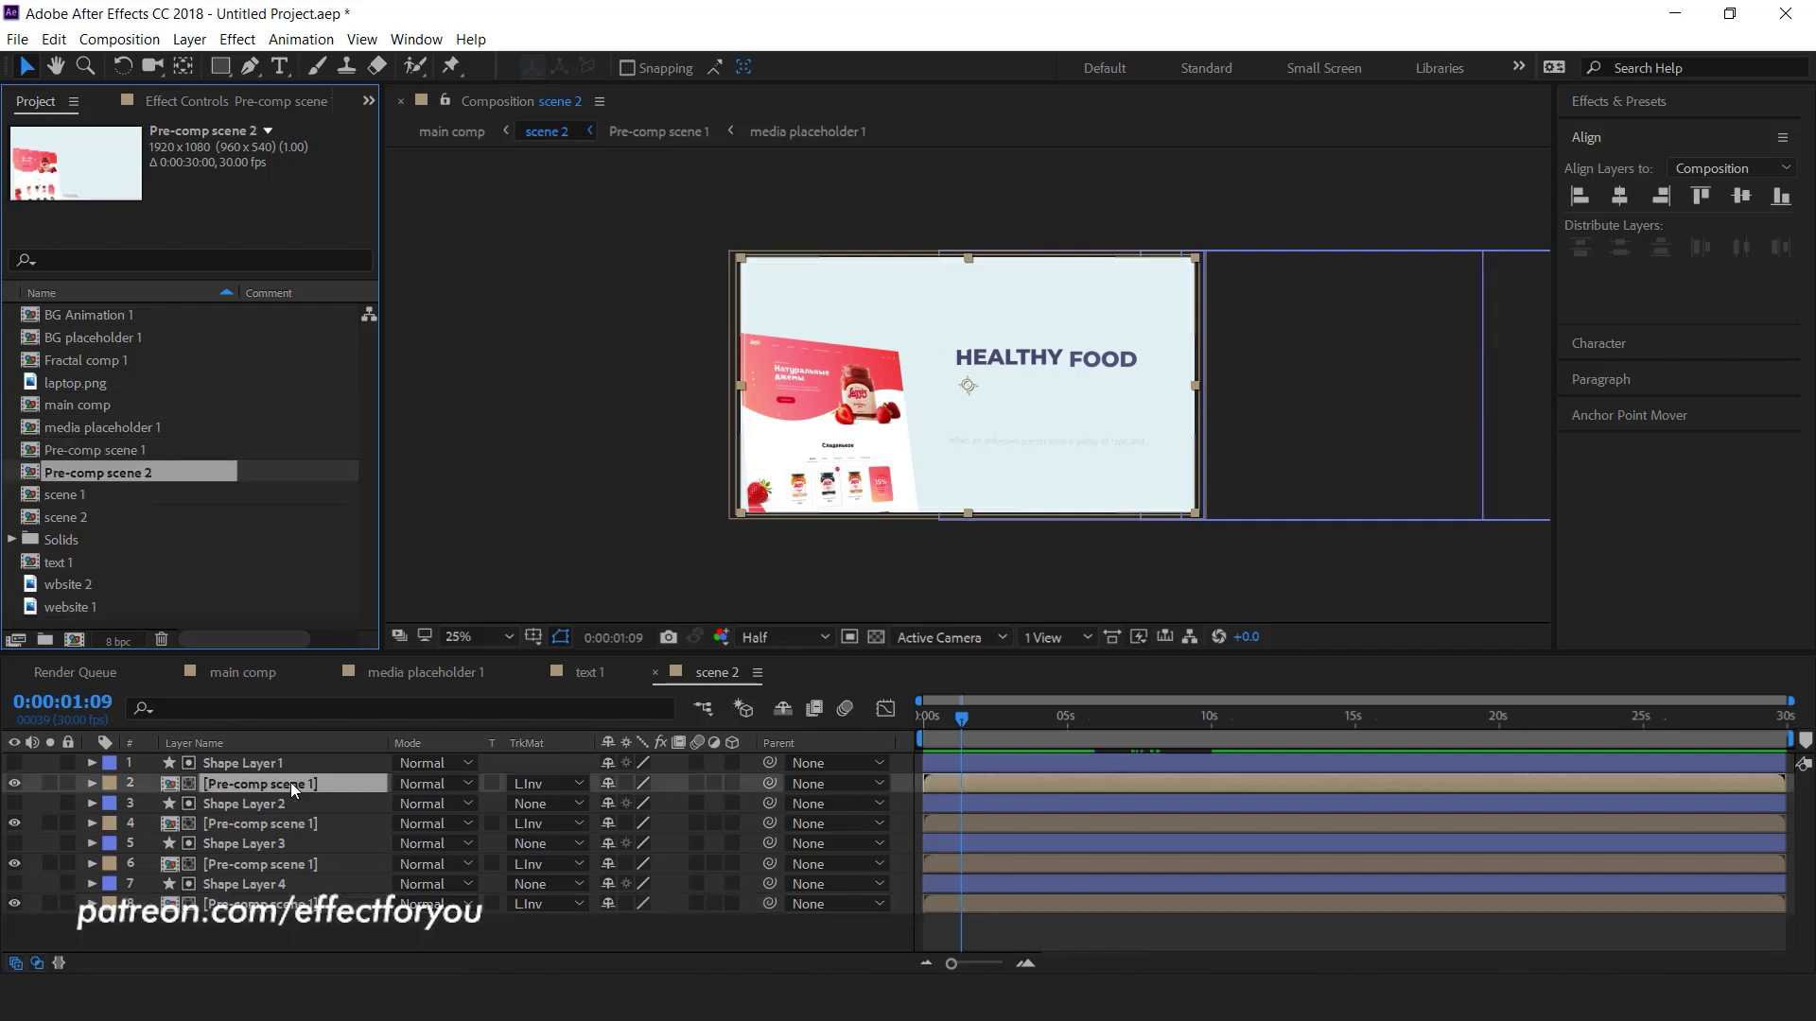
left_click(293, 823, "ctrl")
left_click(298, 872, "ctrl")
left_click(308, 906, "ctrl")
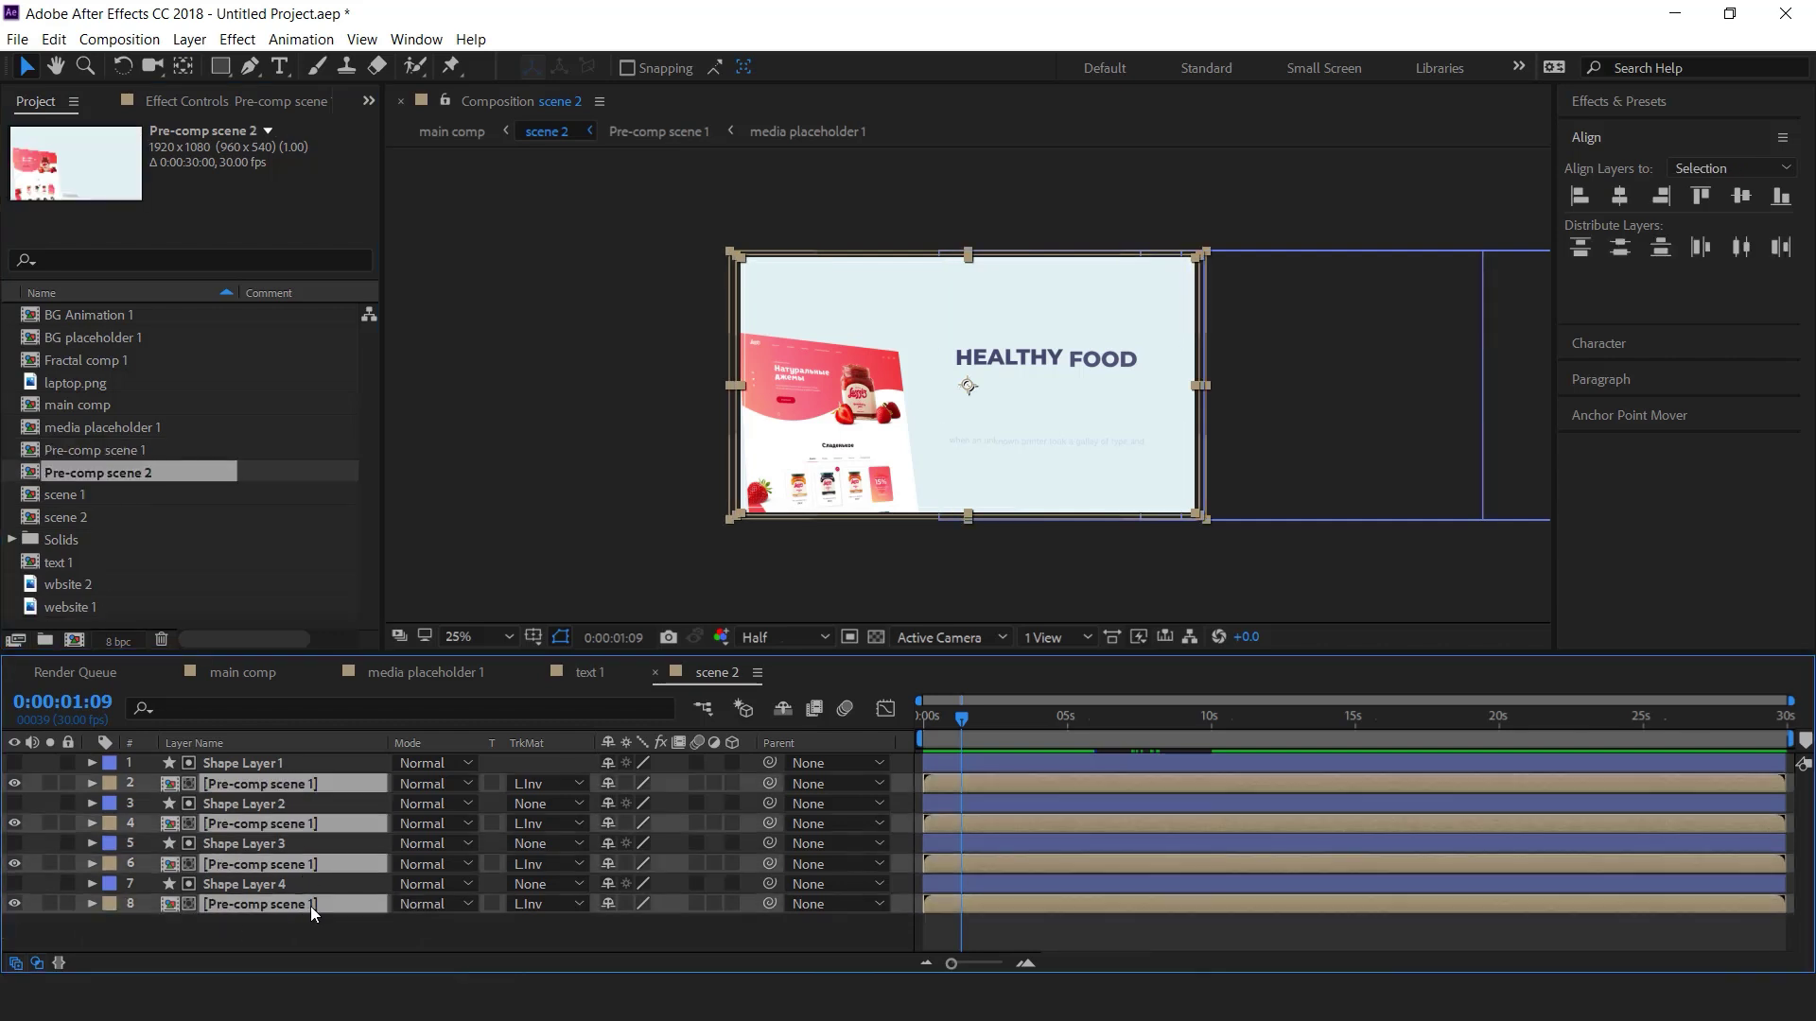
left_click_drag(74, 473, 314, 787)
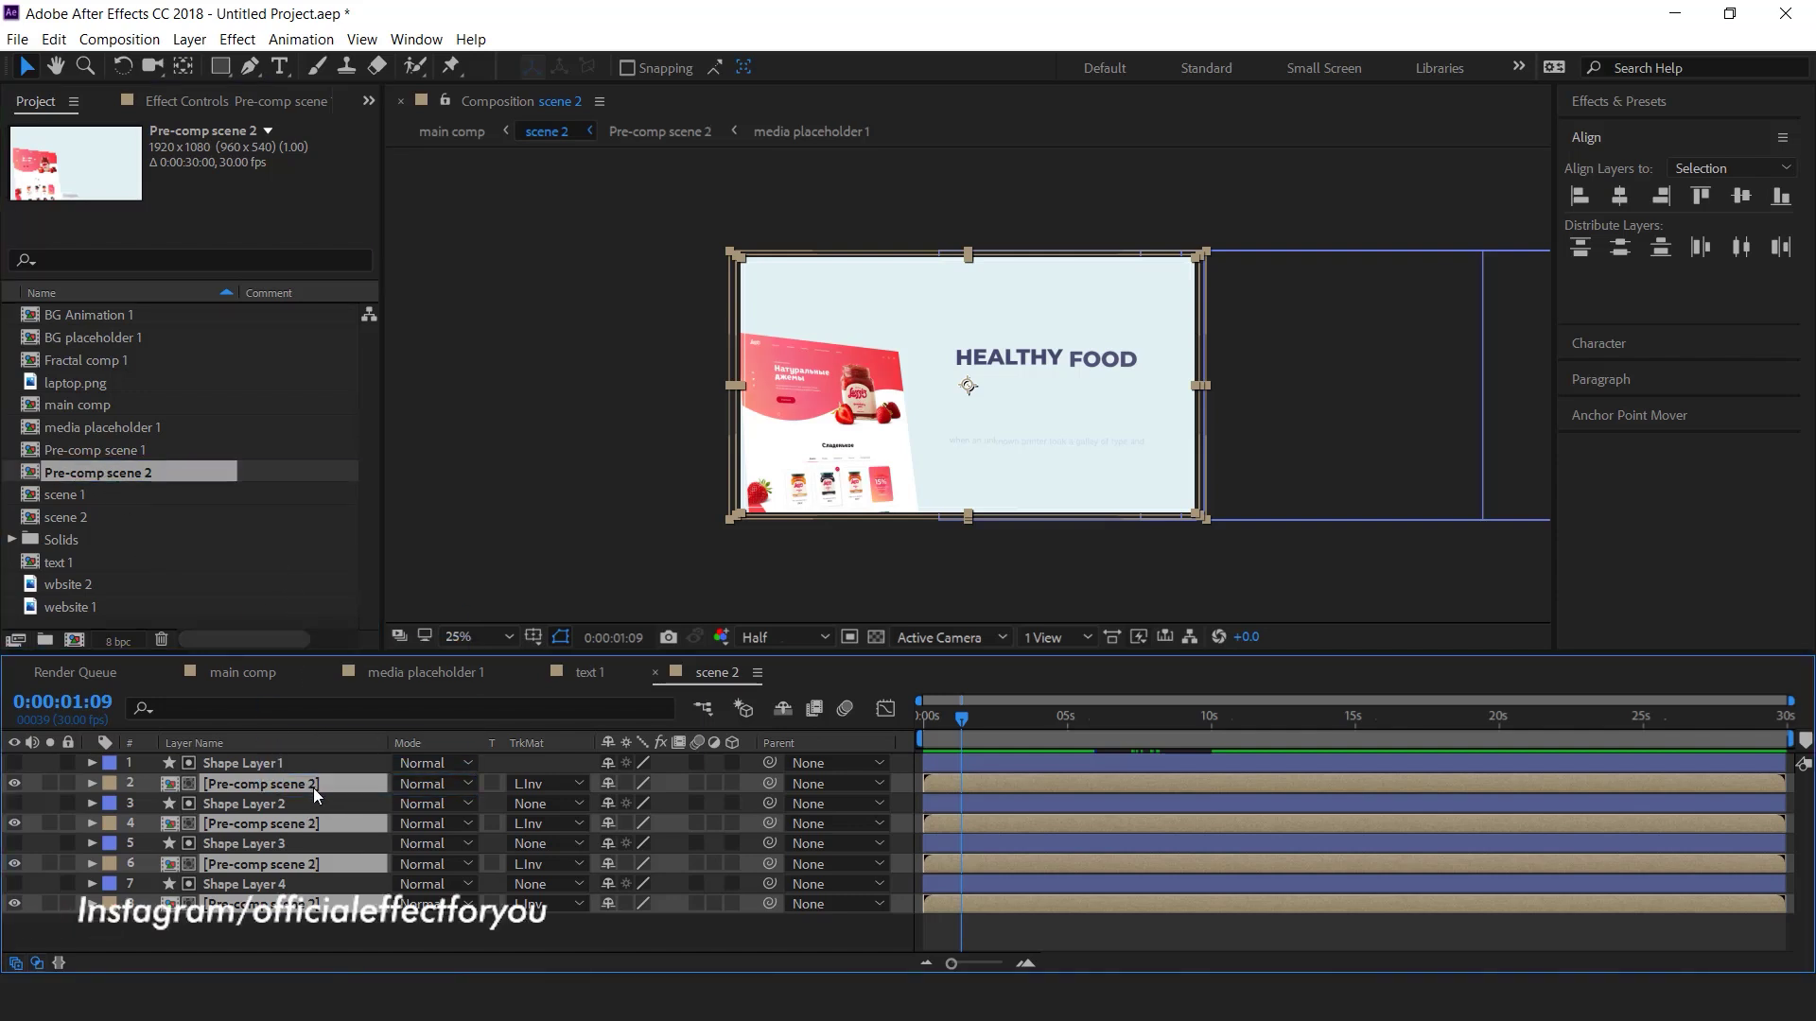
- Open Pre-comp scene 2 and replace its media placeholder 1 layer with a duplicate of that composition
left_click(326, 803)
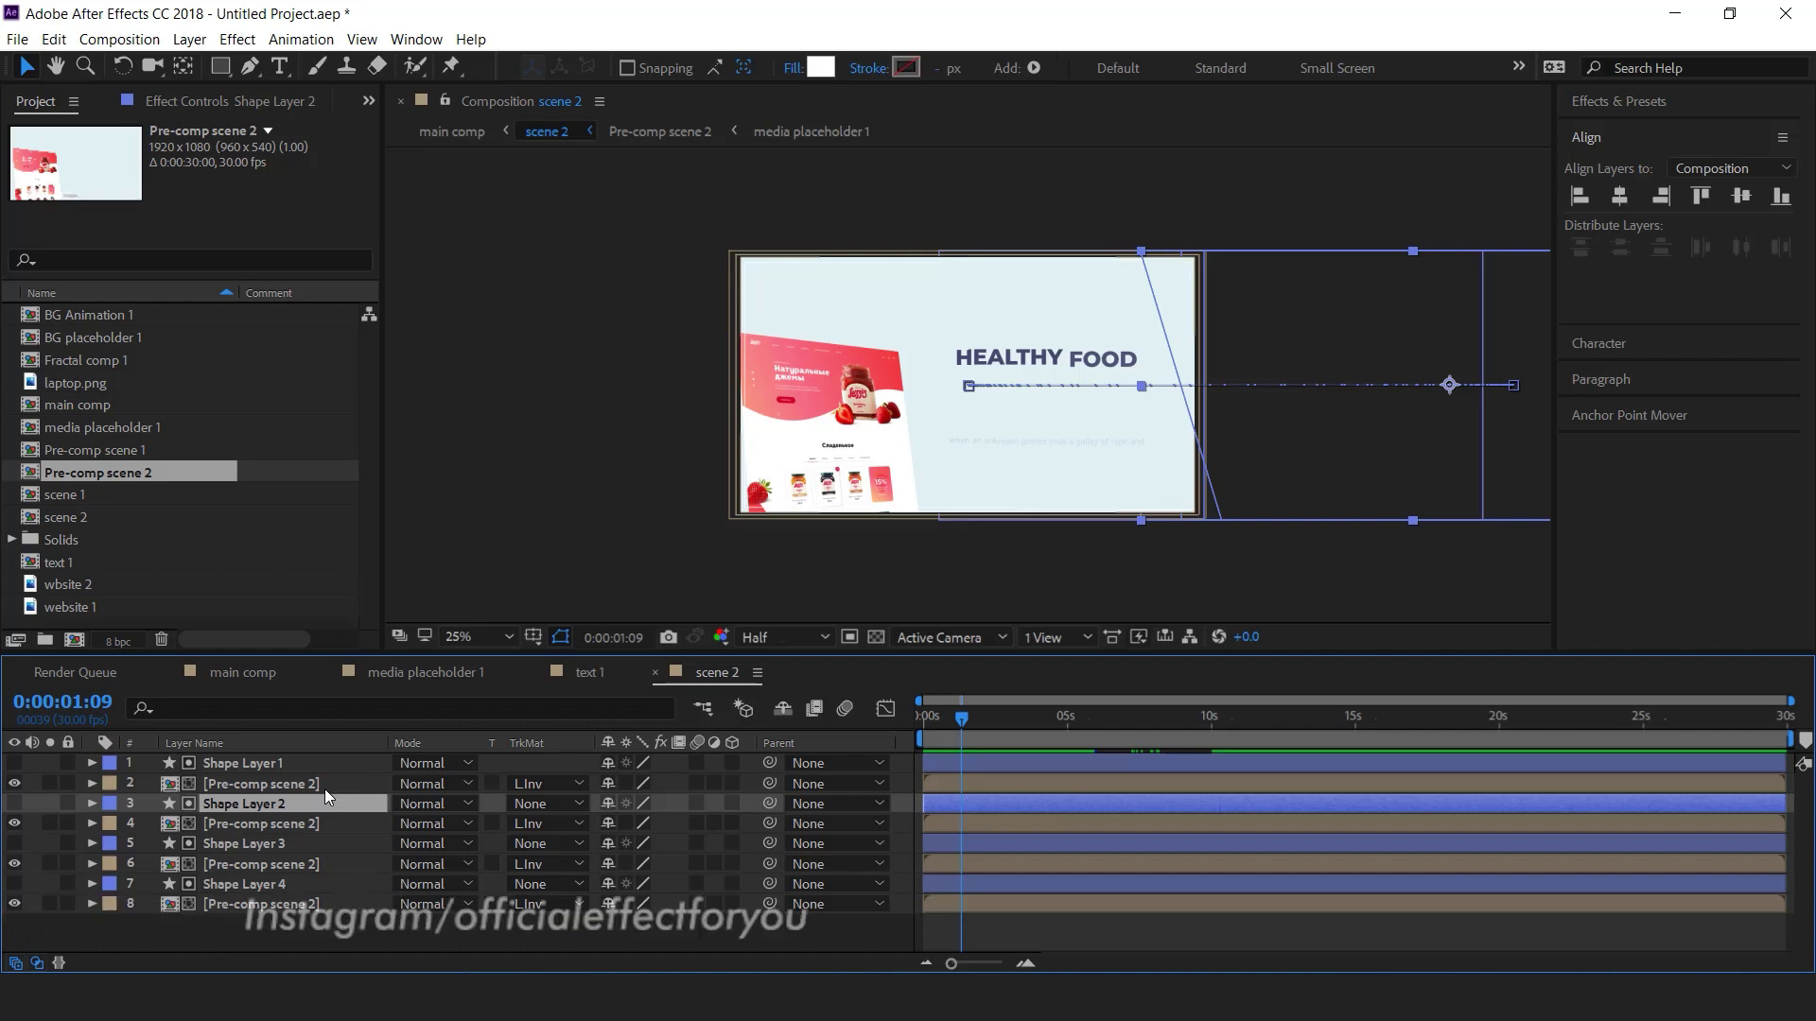
left_click(323, 786)
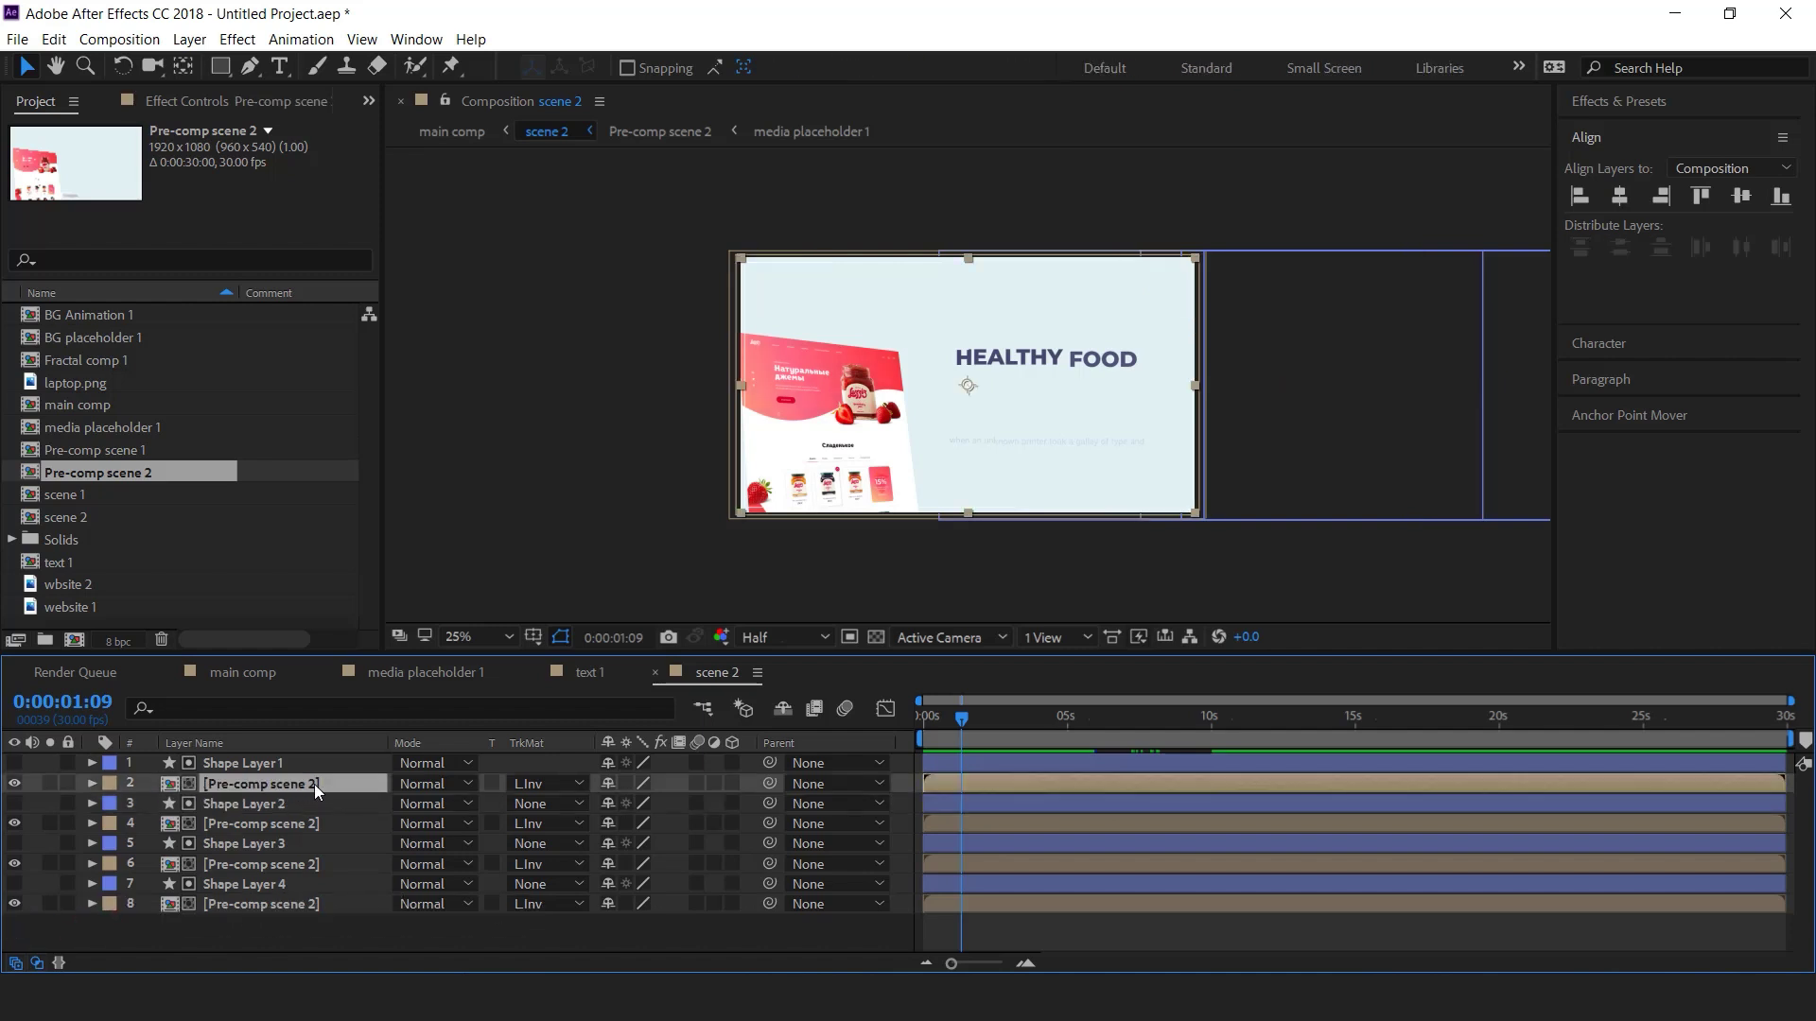
double_click(314, 785)
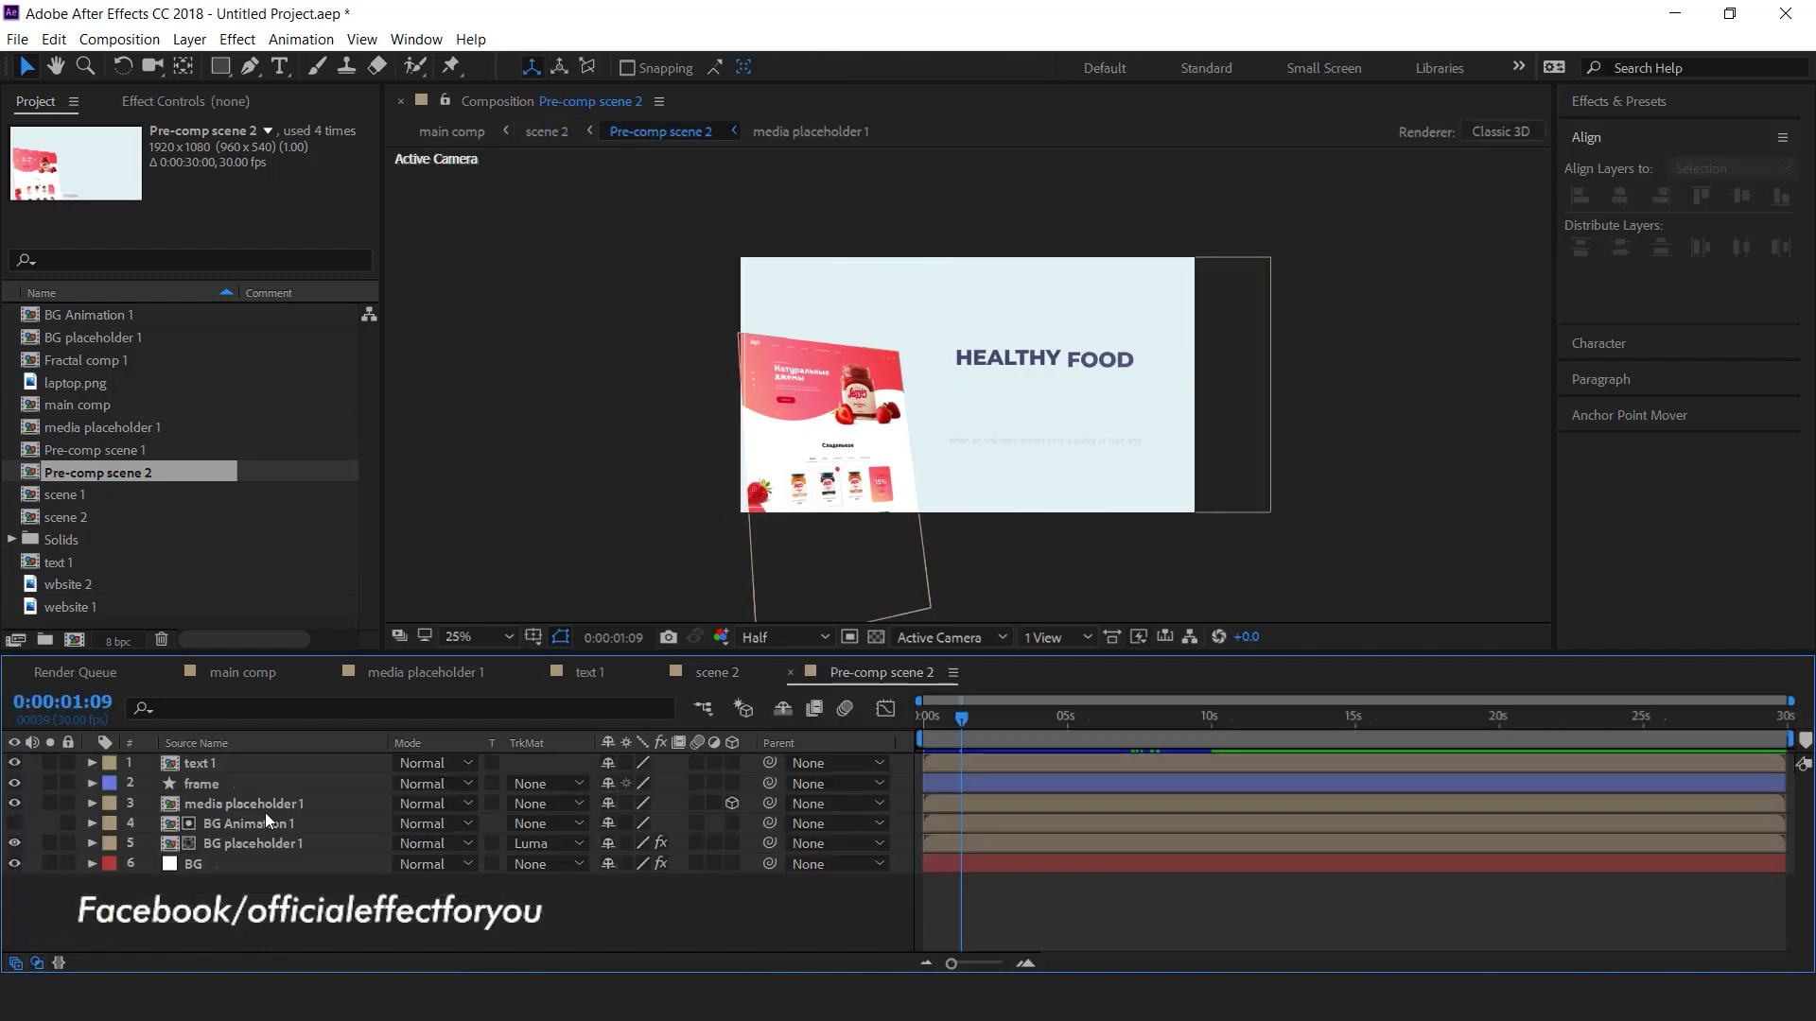
left_click(288, 805)
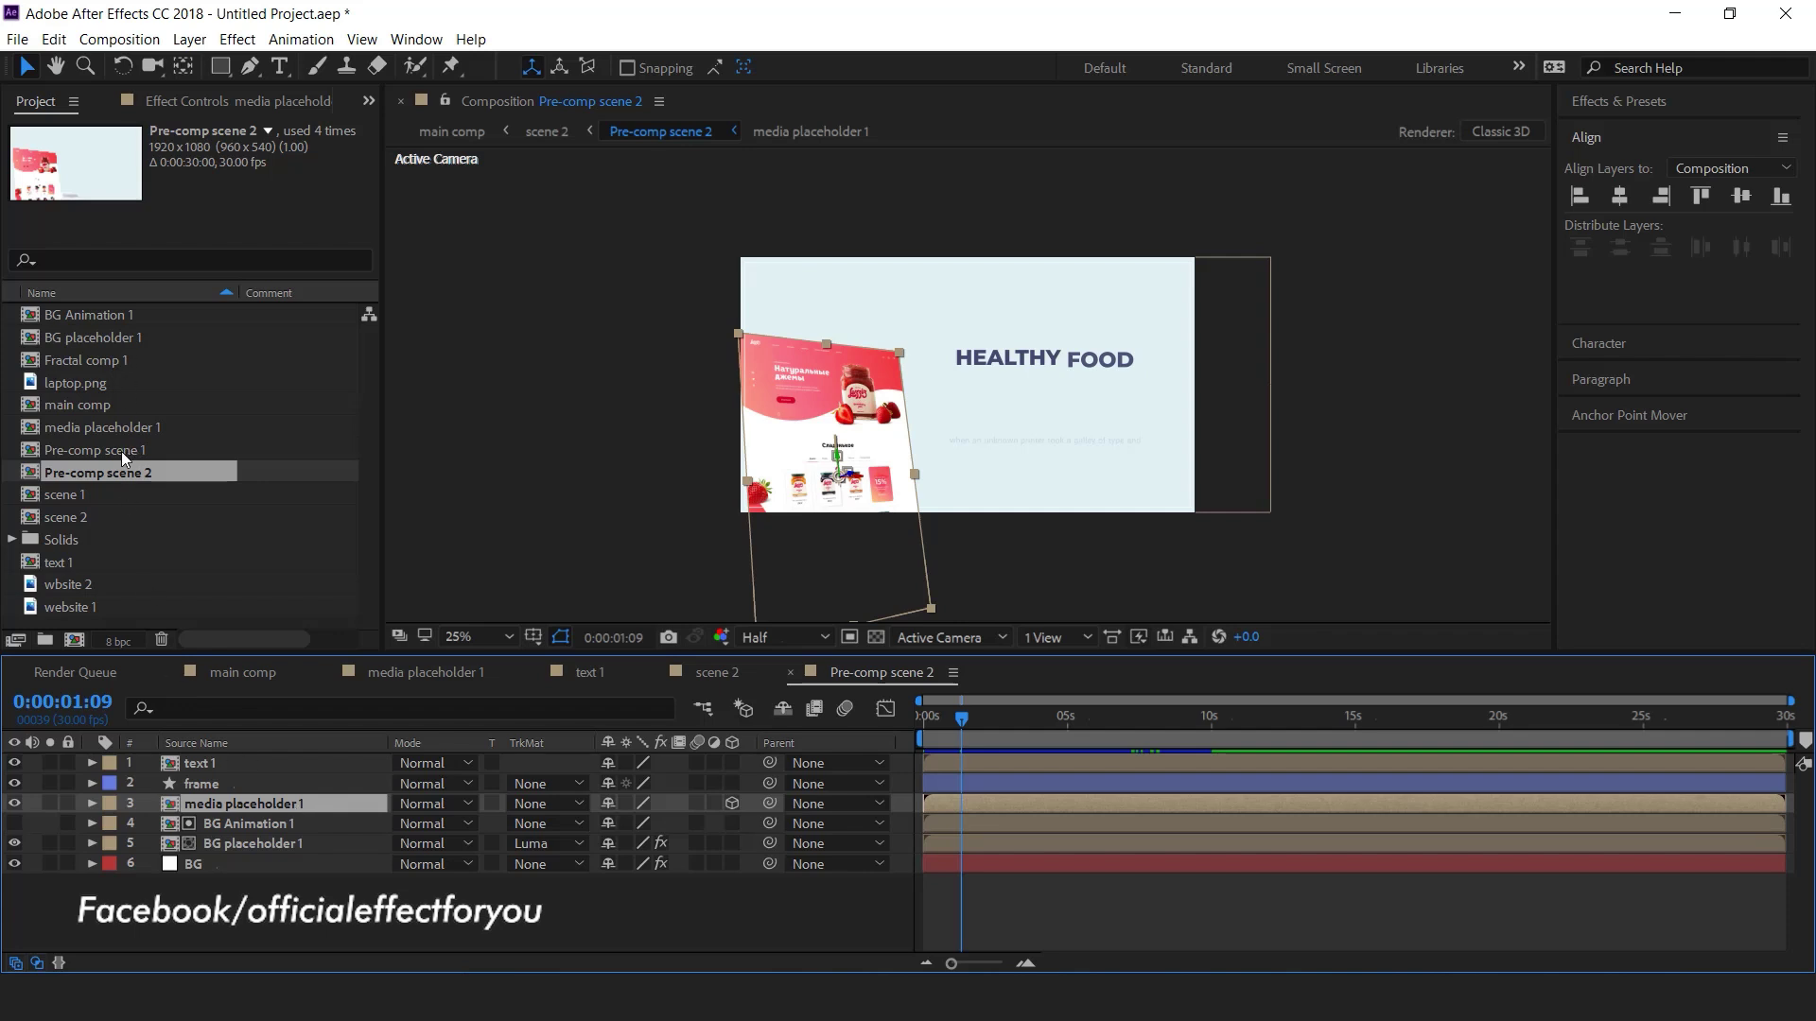
left_click(104, 429)
key("ctrl+d")
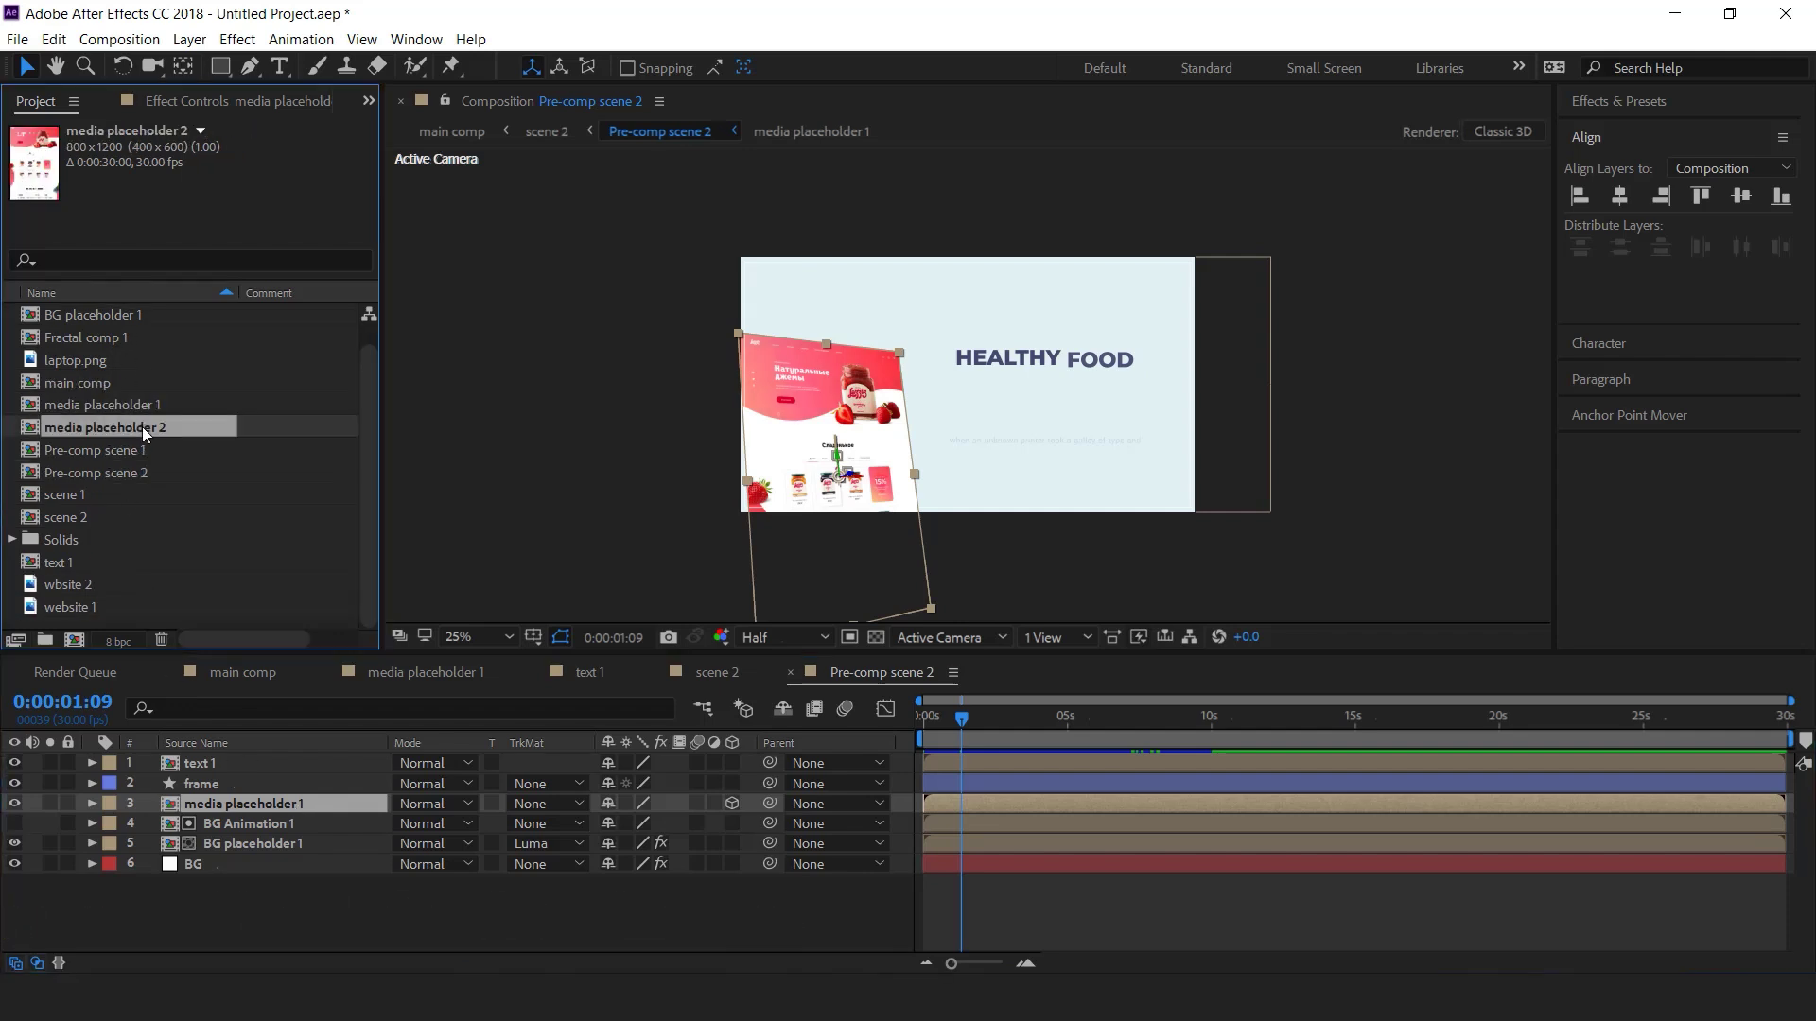
left_click_drag(157, 433, 293, 804)
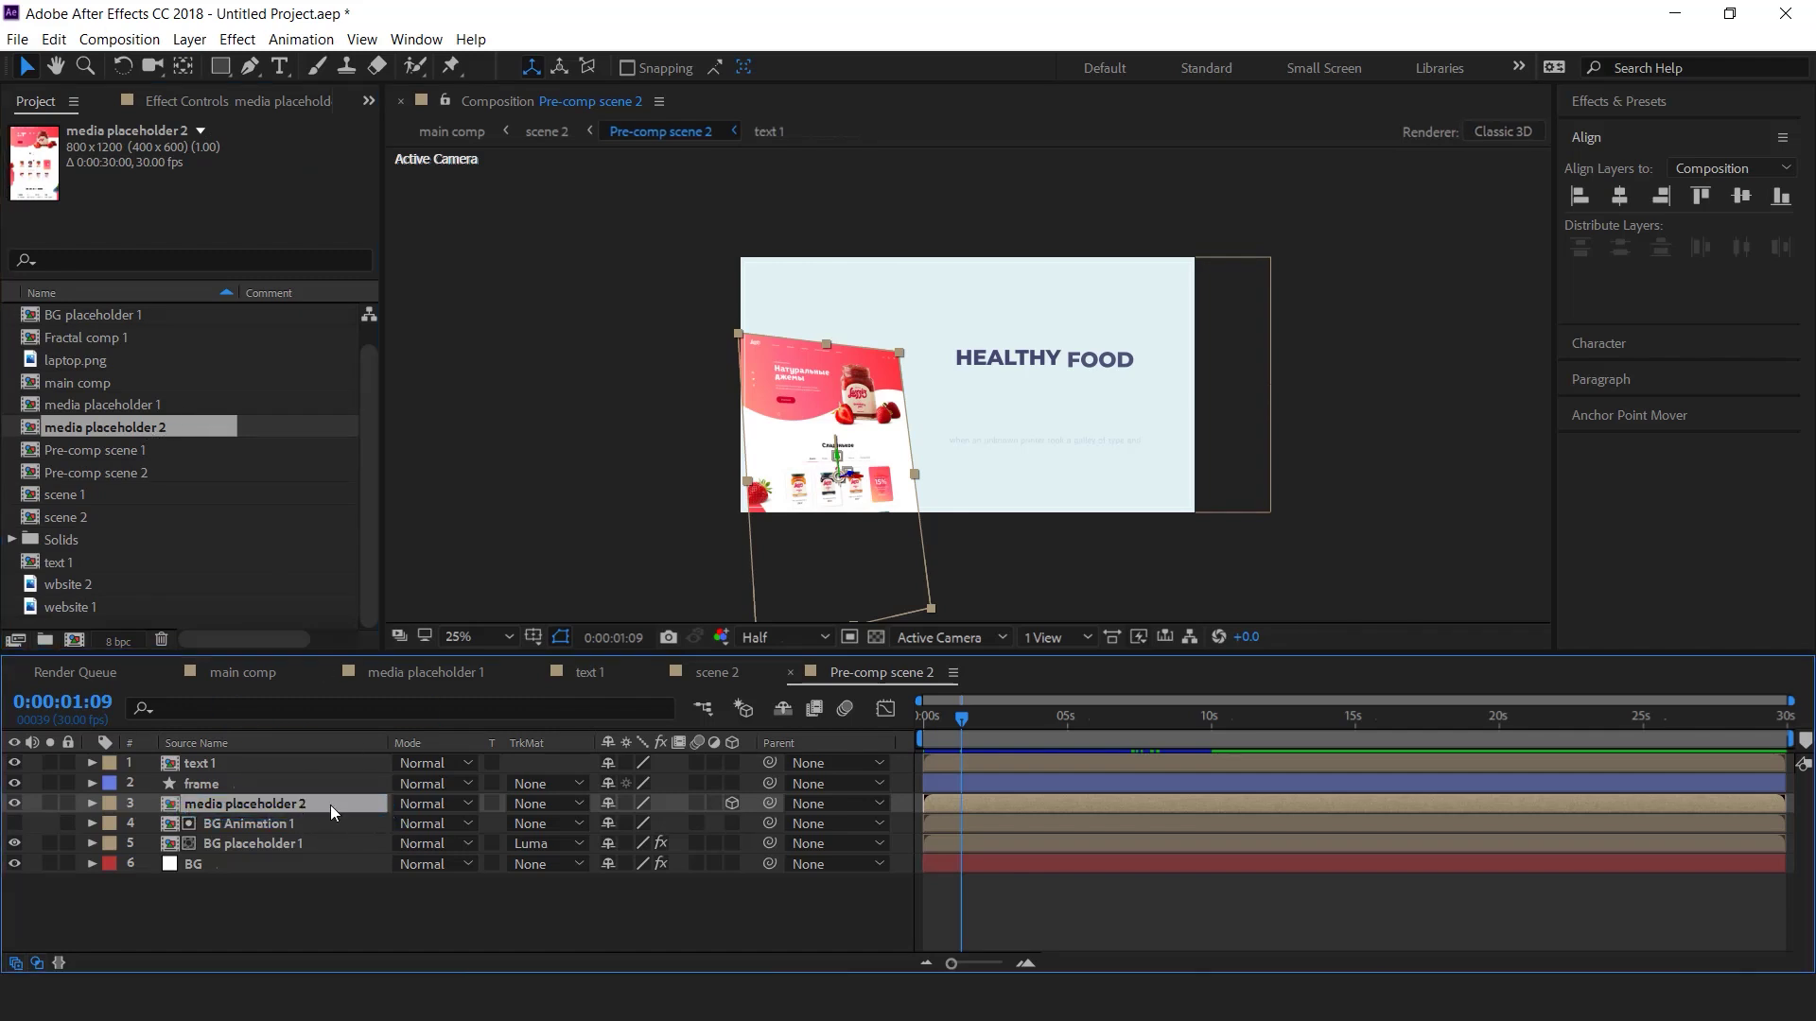
- Duplicate the BG placeholder 1 composition and replace the BG placeholder 1 layer in Pre-comp scene 2 with the copy
left_click(273, 840)
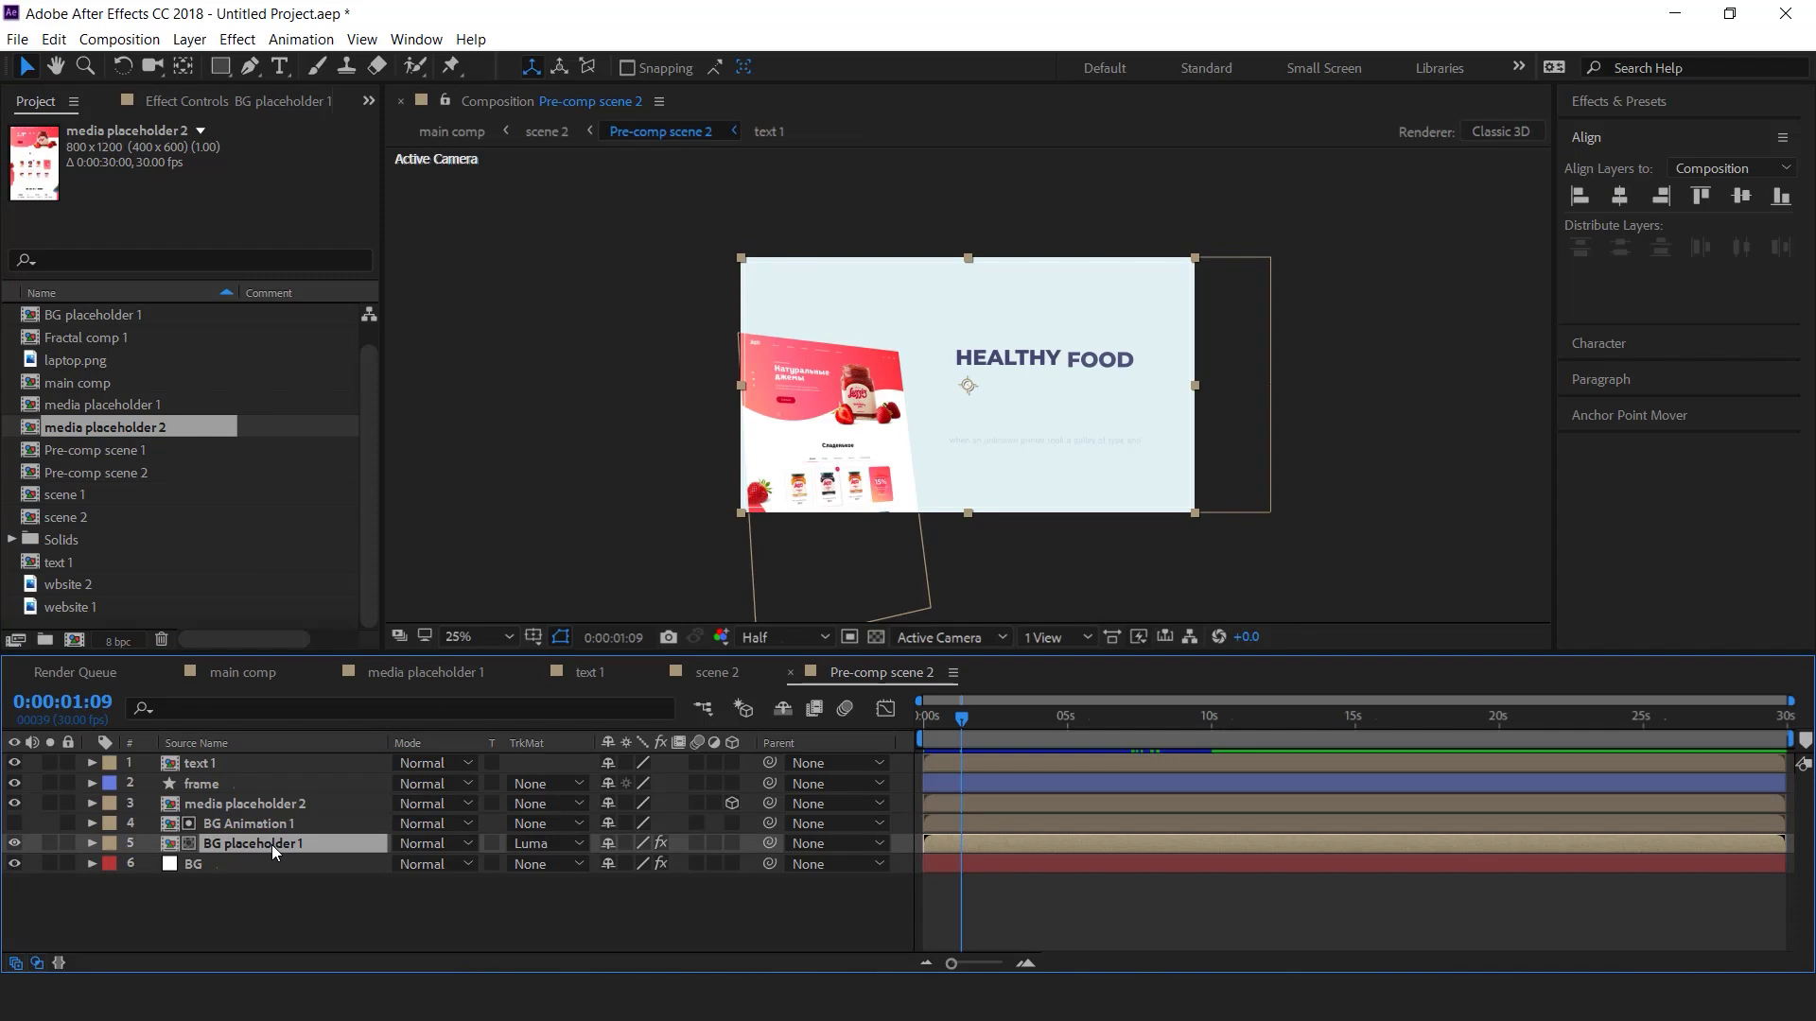
left_click(102, 317)
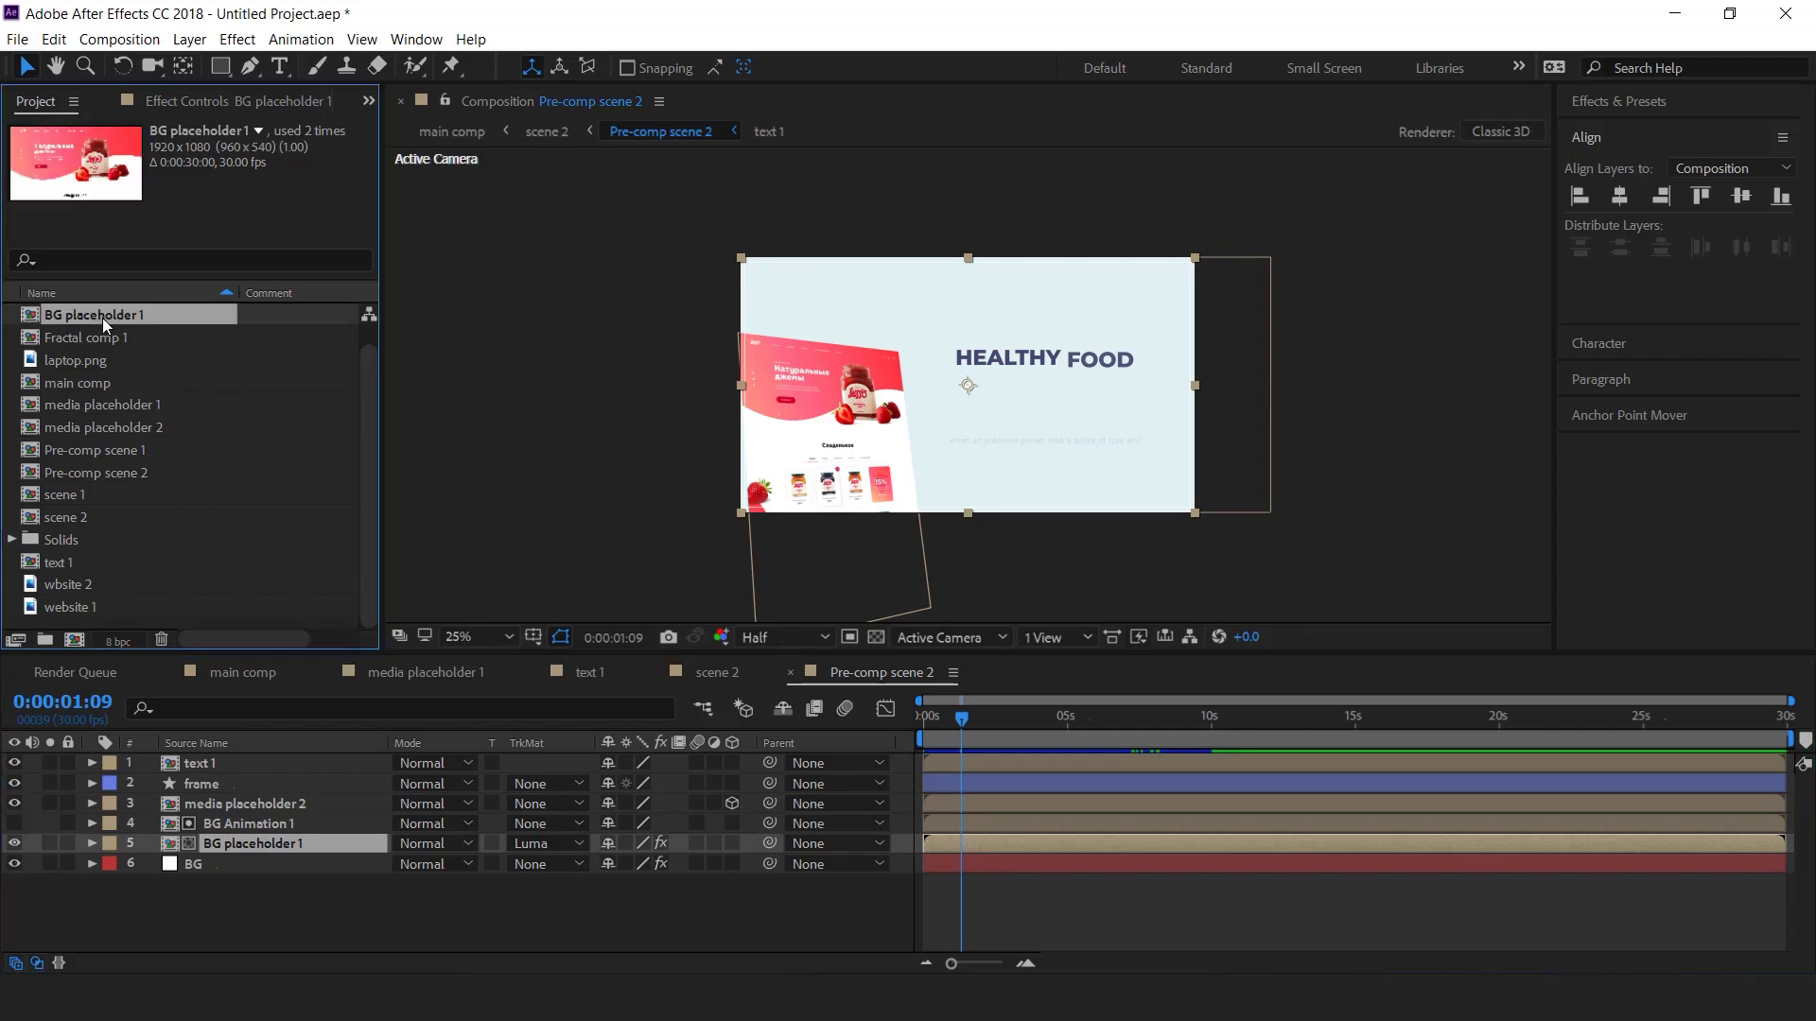
key("ctrl+d")
left_click_drag(116, 314, 292, 843)
- Duplicate the BG Animation 1 composition and replace the BG Animation 1 layer in Pre-comp scene 2 with the copy
left_click(282, 826)
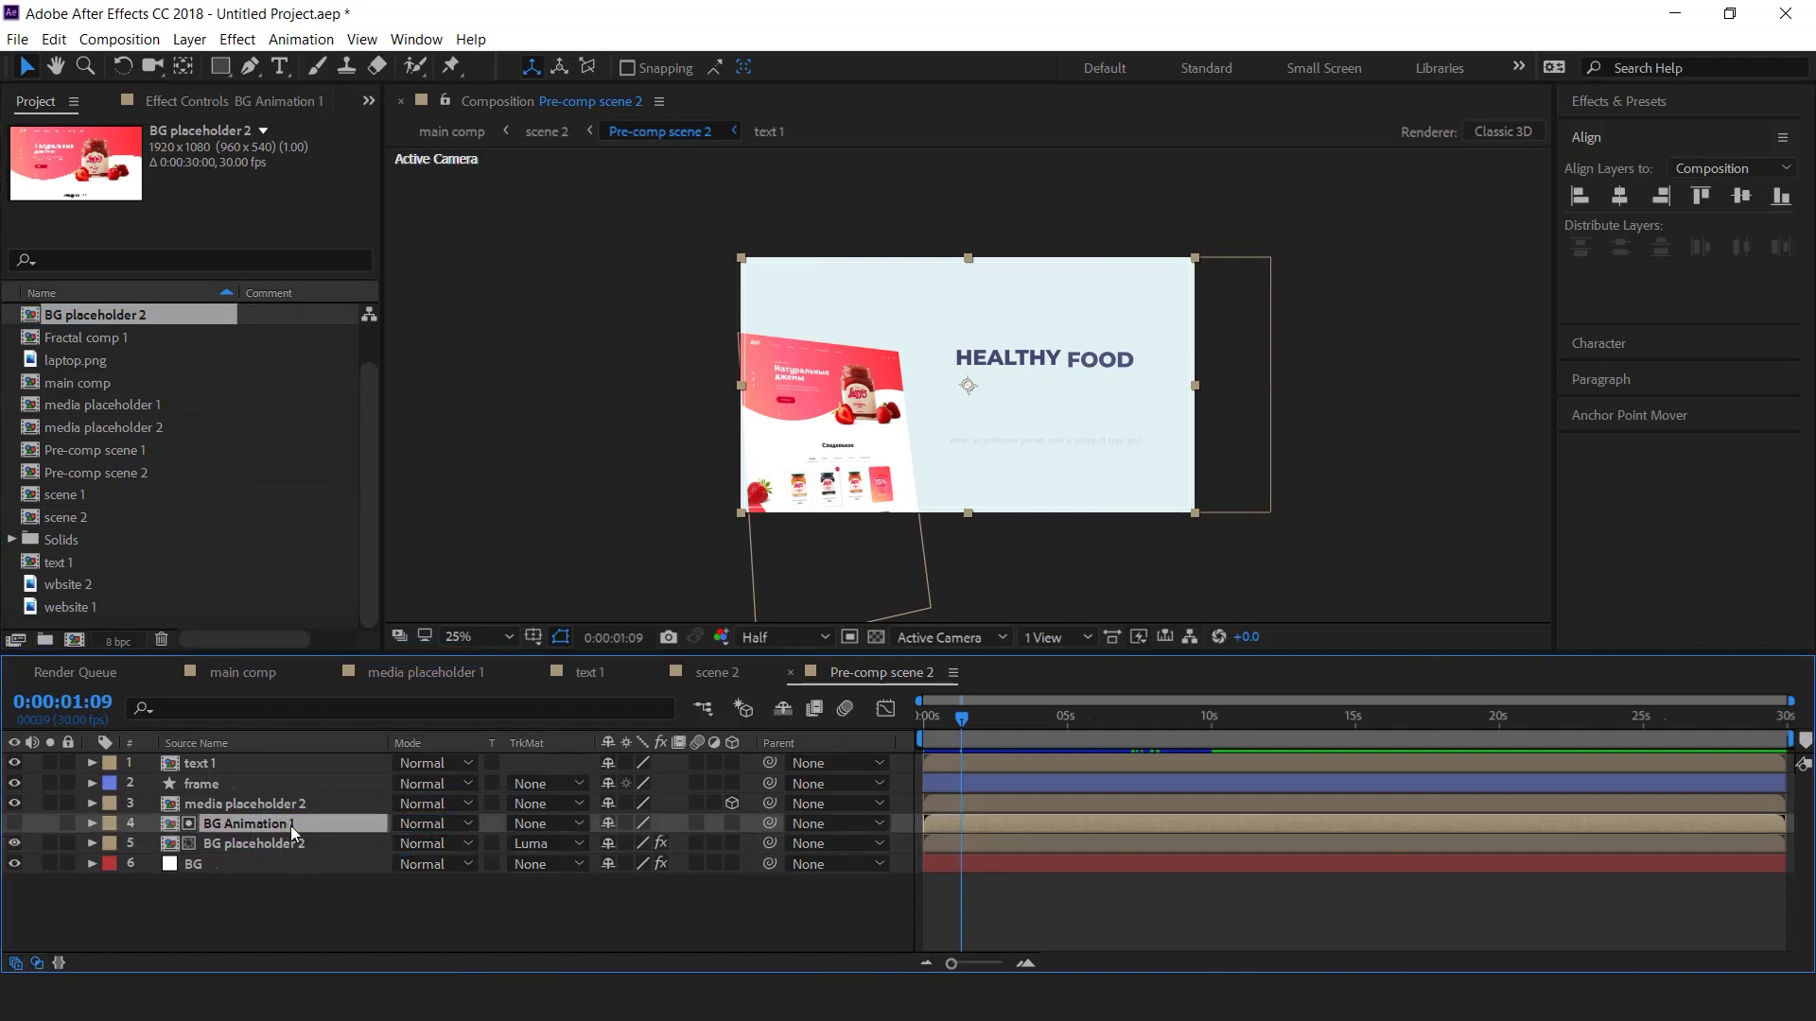
scroll(189, 445, "up", 2)
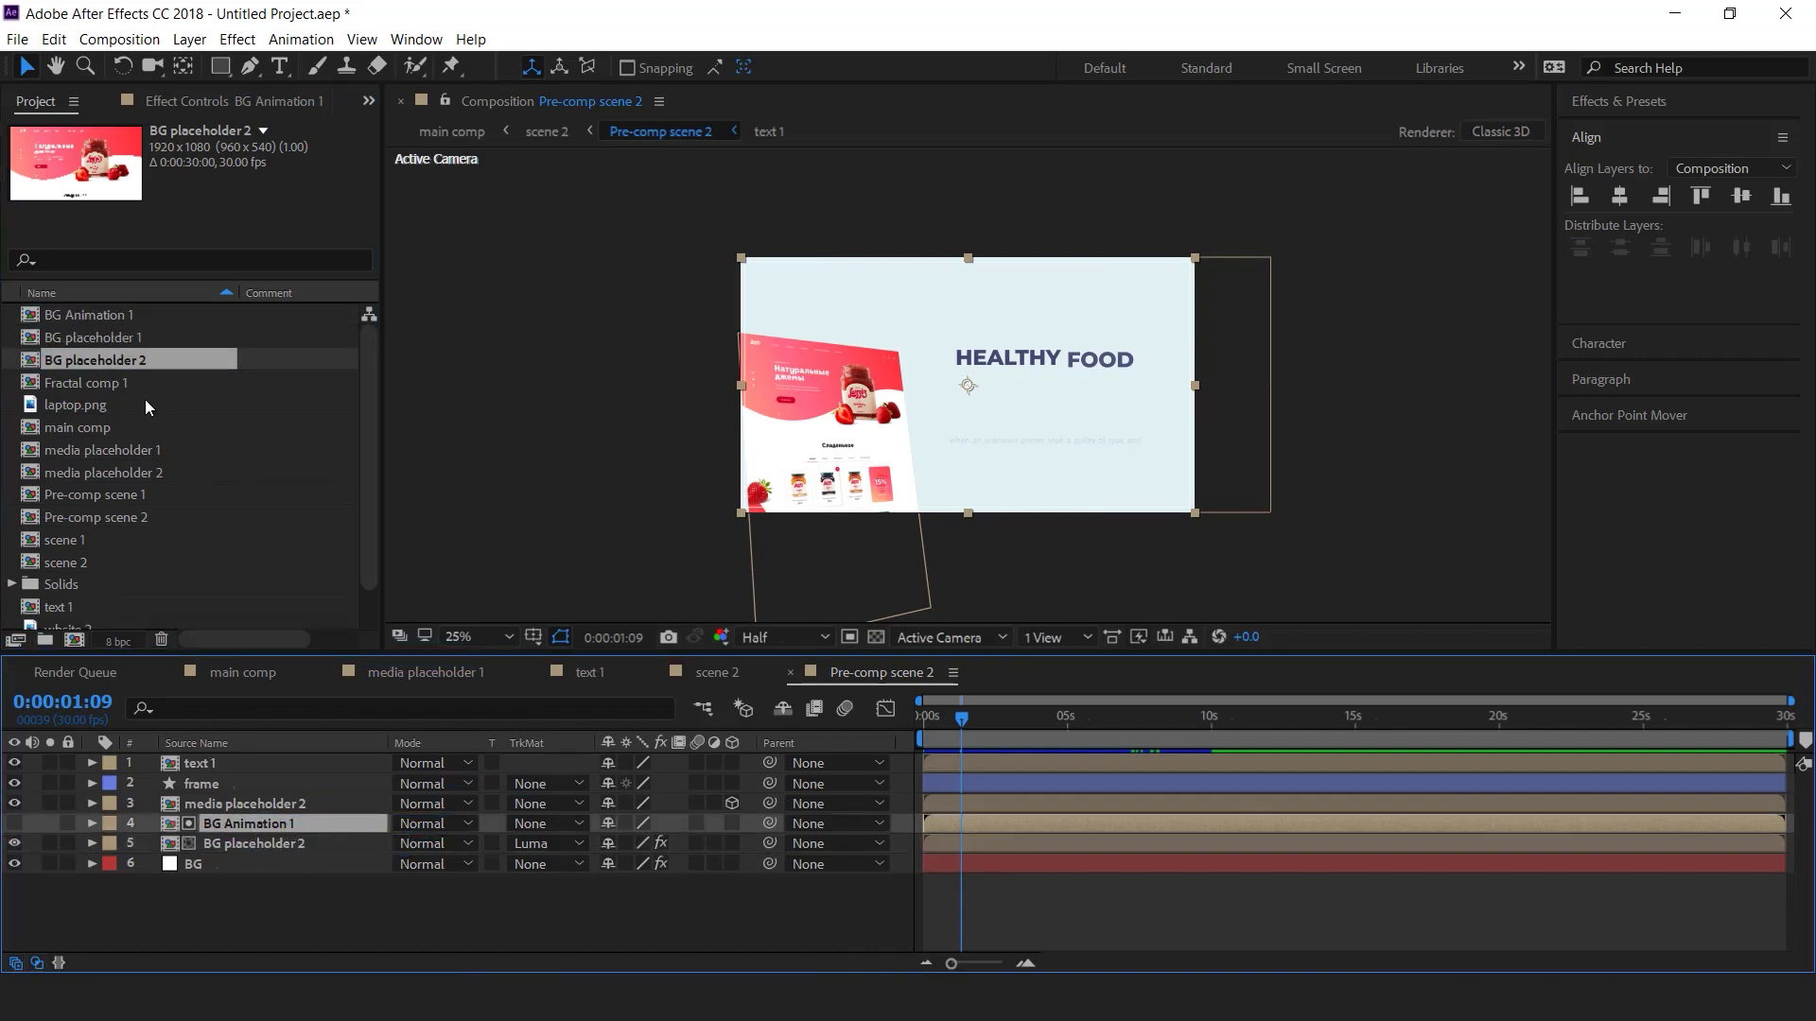
left_click(110, 320)
key("ctrl+d")
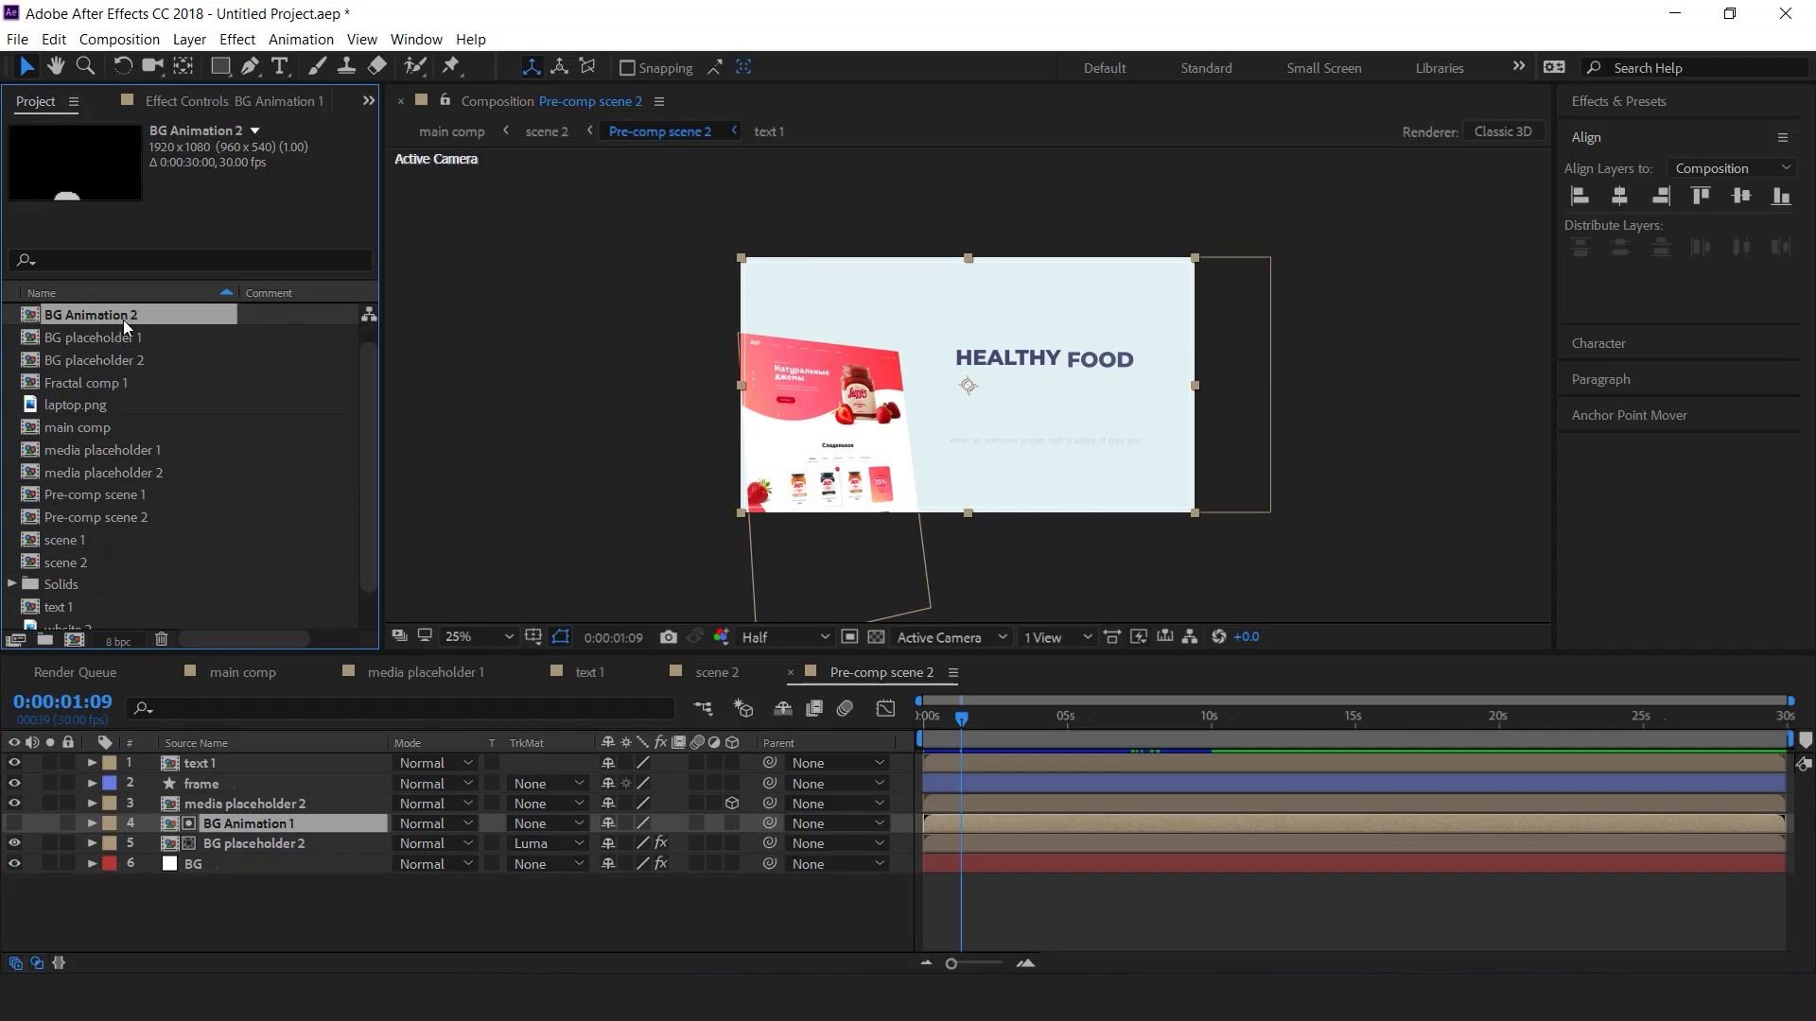
left_click_drag(105, 318, 290, 827)
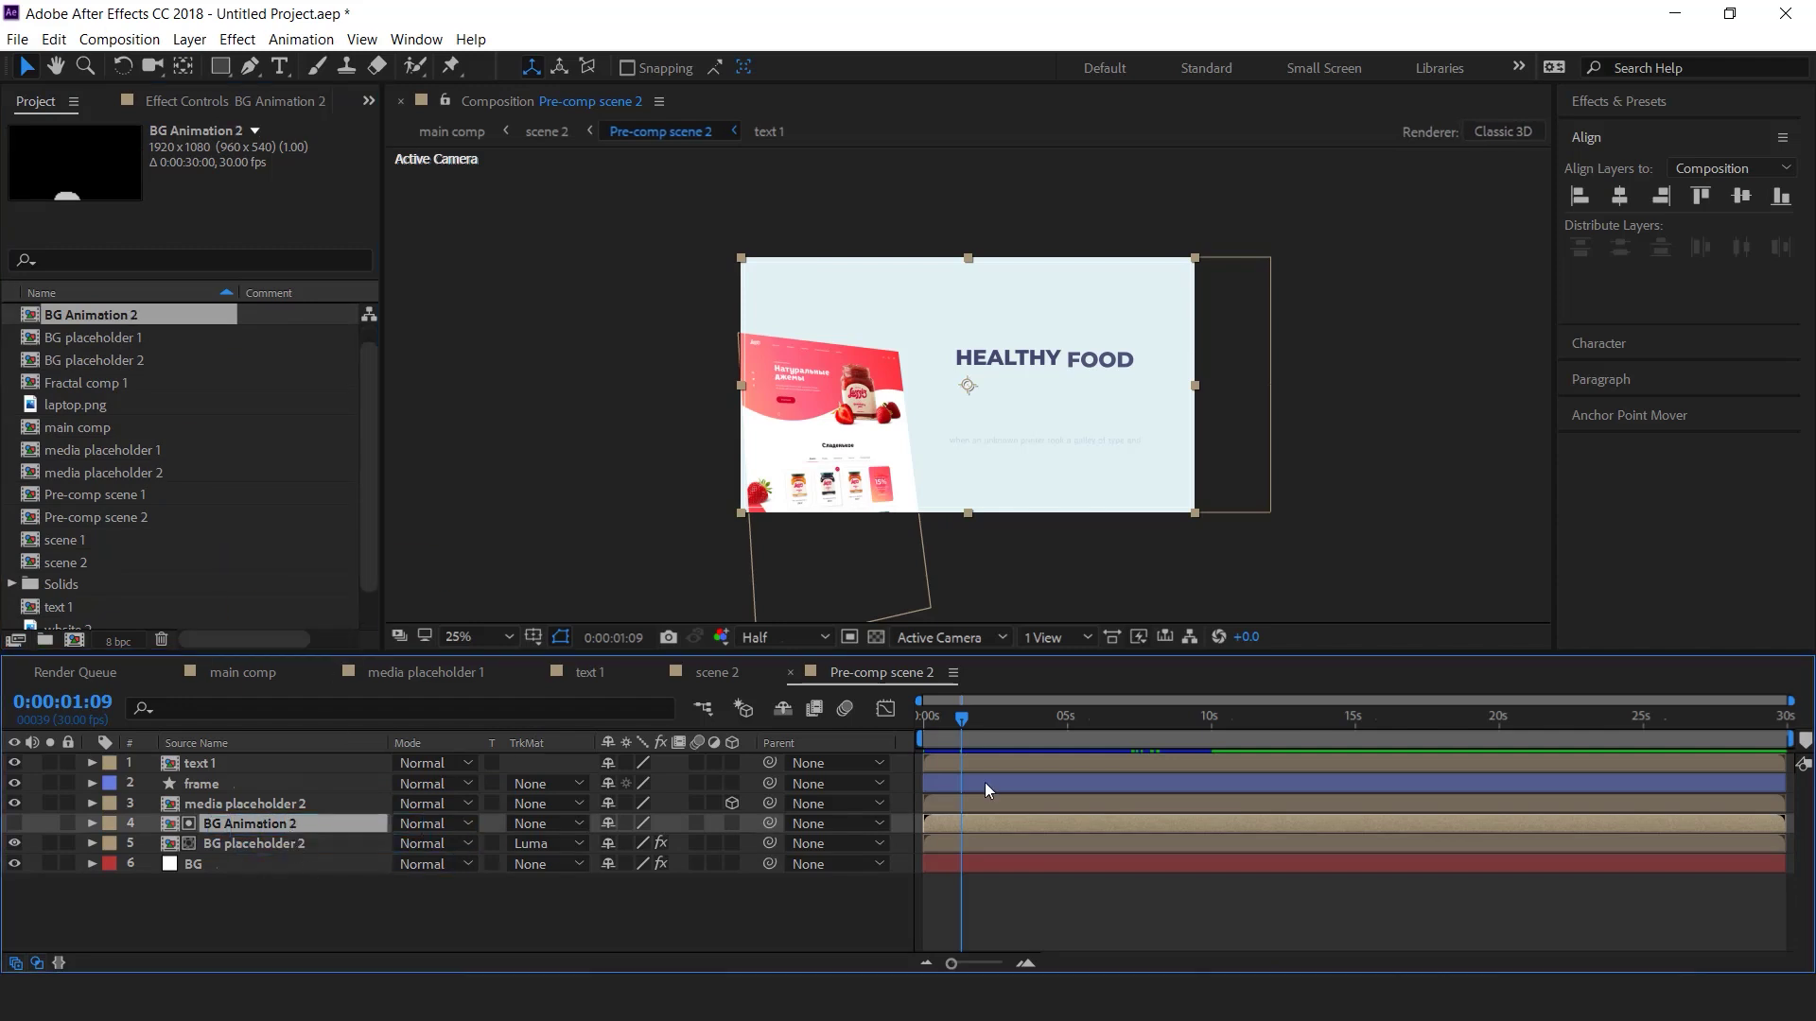
left_click_drag(1004, 726, 1013, 727)
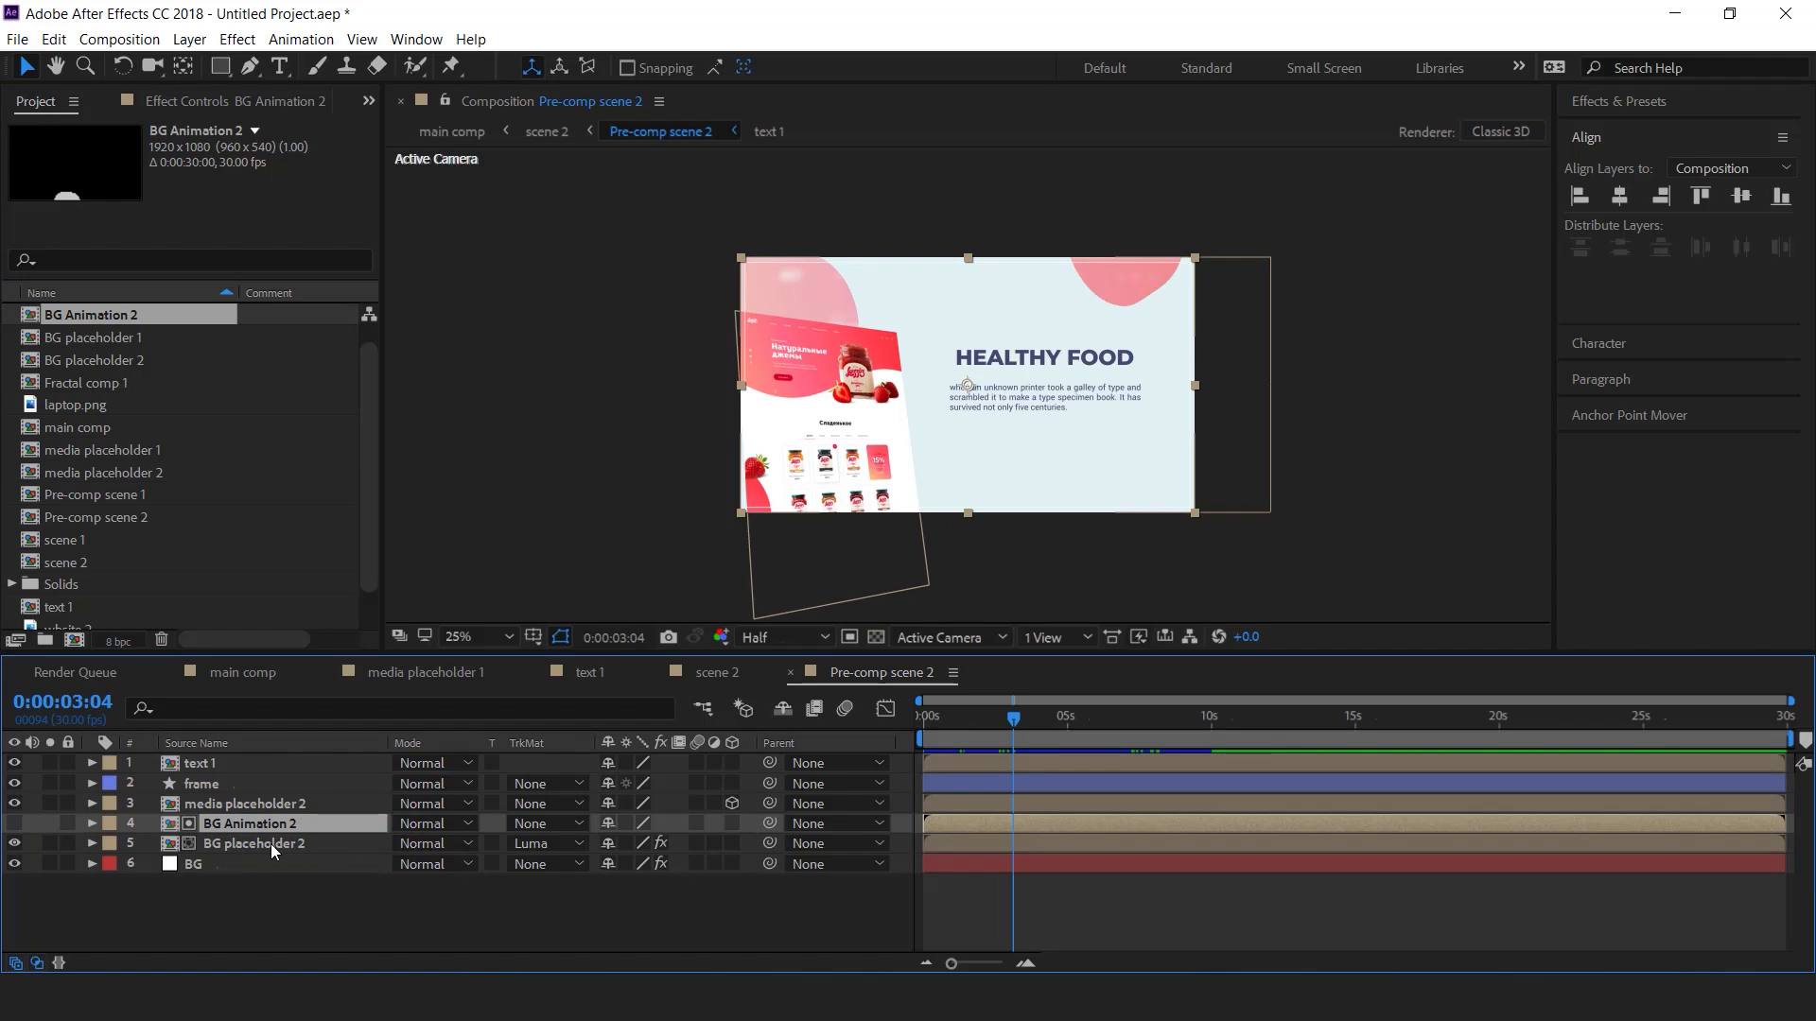
- In BG placeholder 2, replace website 1 with wbsite 2, enlarge it beyond the frame width and align it to the composition's upper edge
double_click(270, 845)
left_click(81, 587)
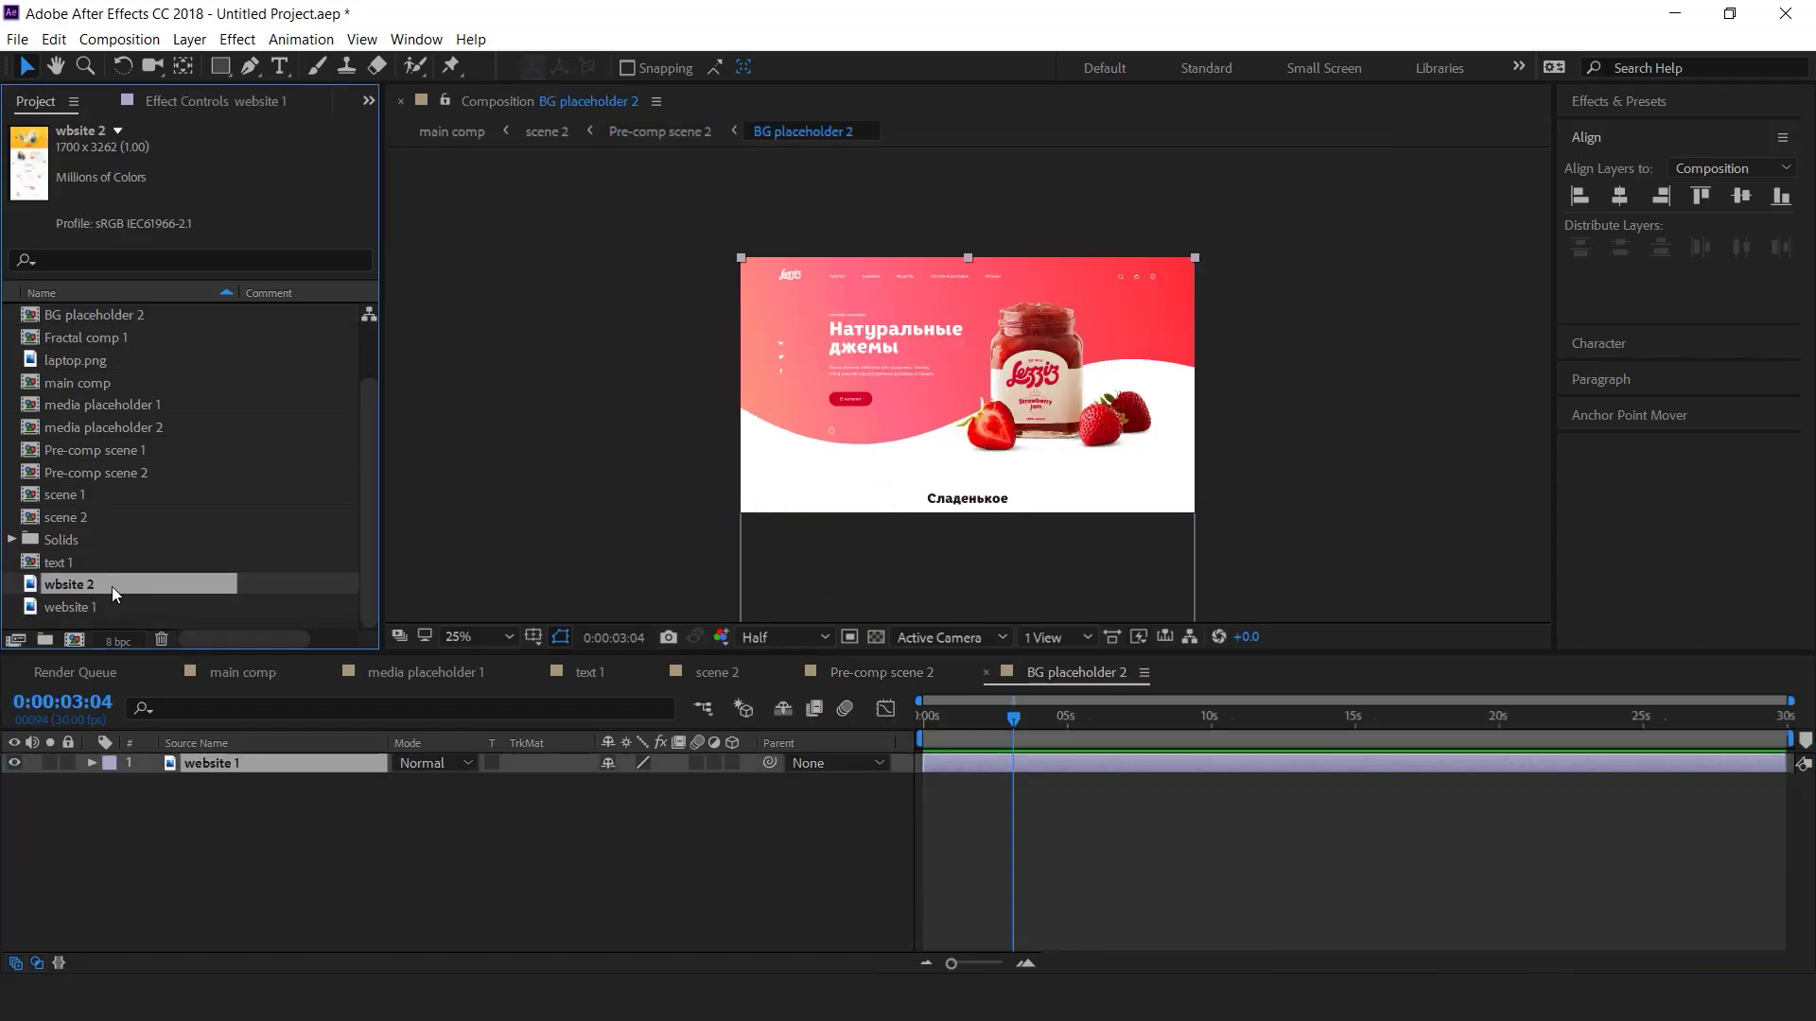
left_click_drag(111, 586, 310, 764)
left_click(1700, 197)
left_click_drag(1164, 263, 1257, 174)
left_click_drag(1078, 382, 1068, 425)
left_click(1702, 195)
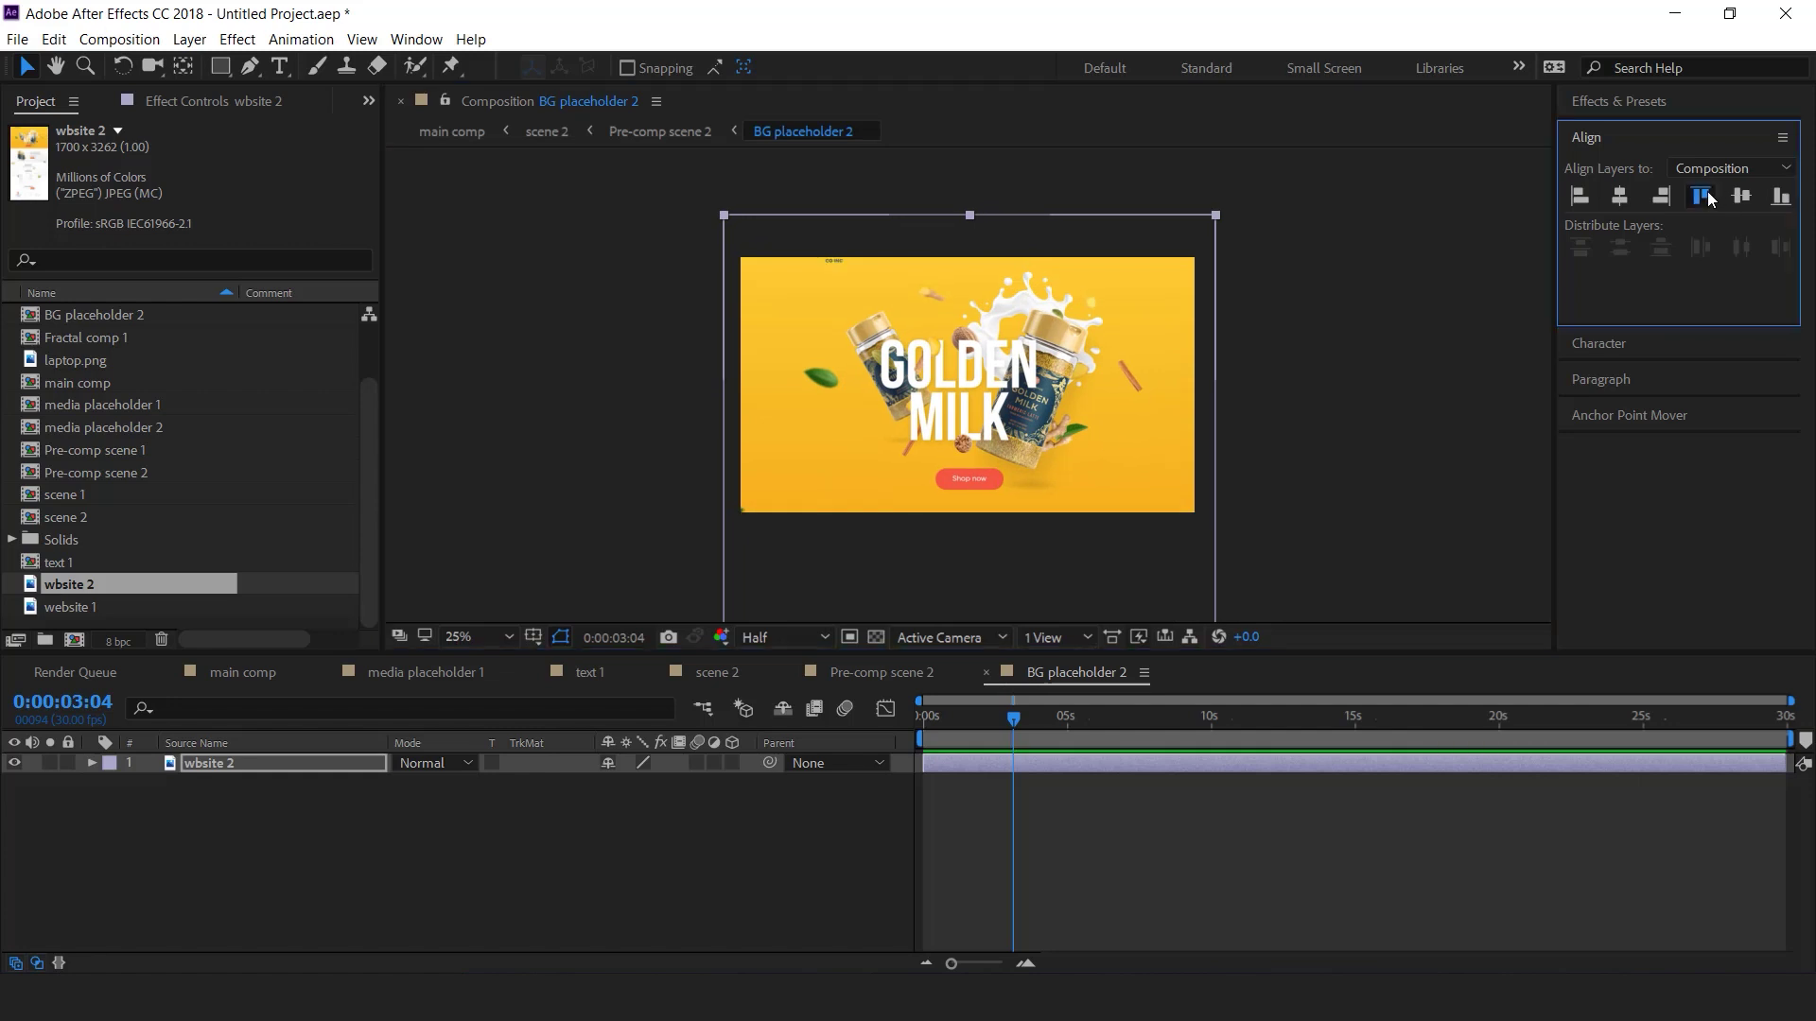
left_click(749, 891)
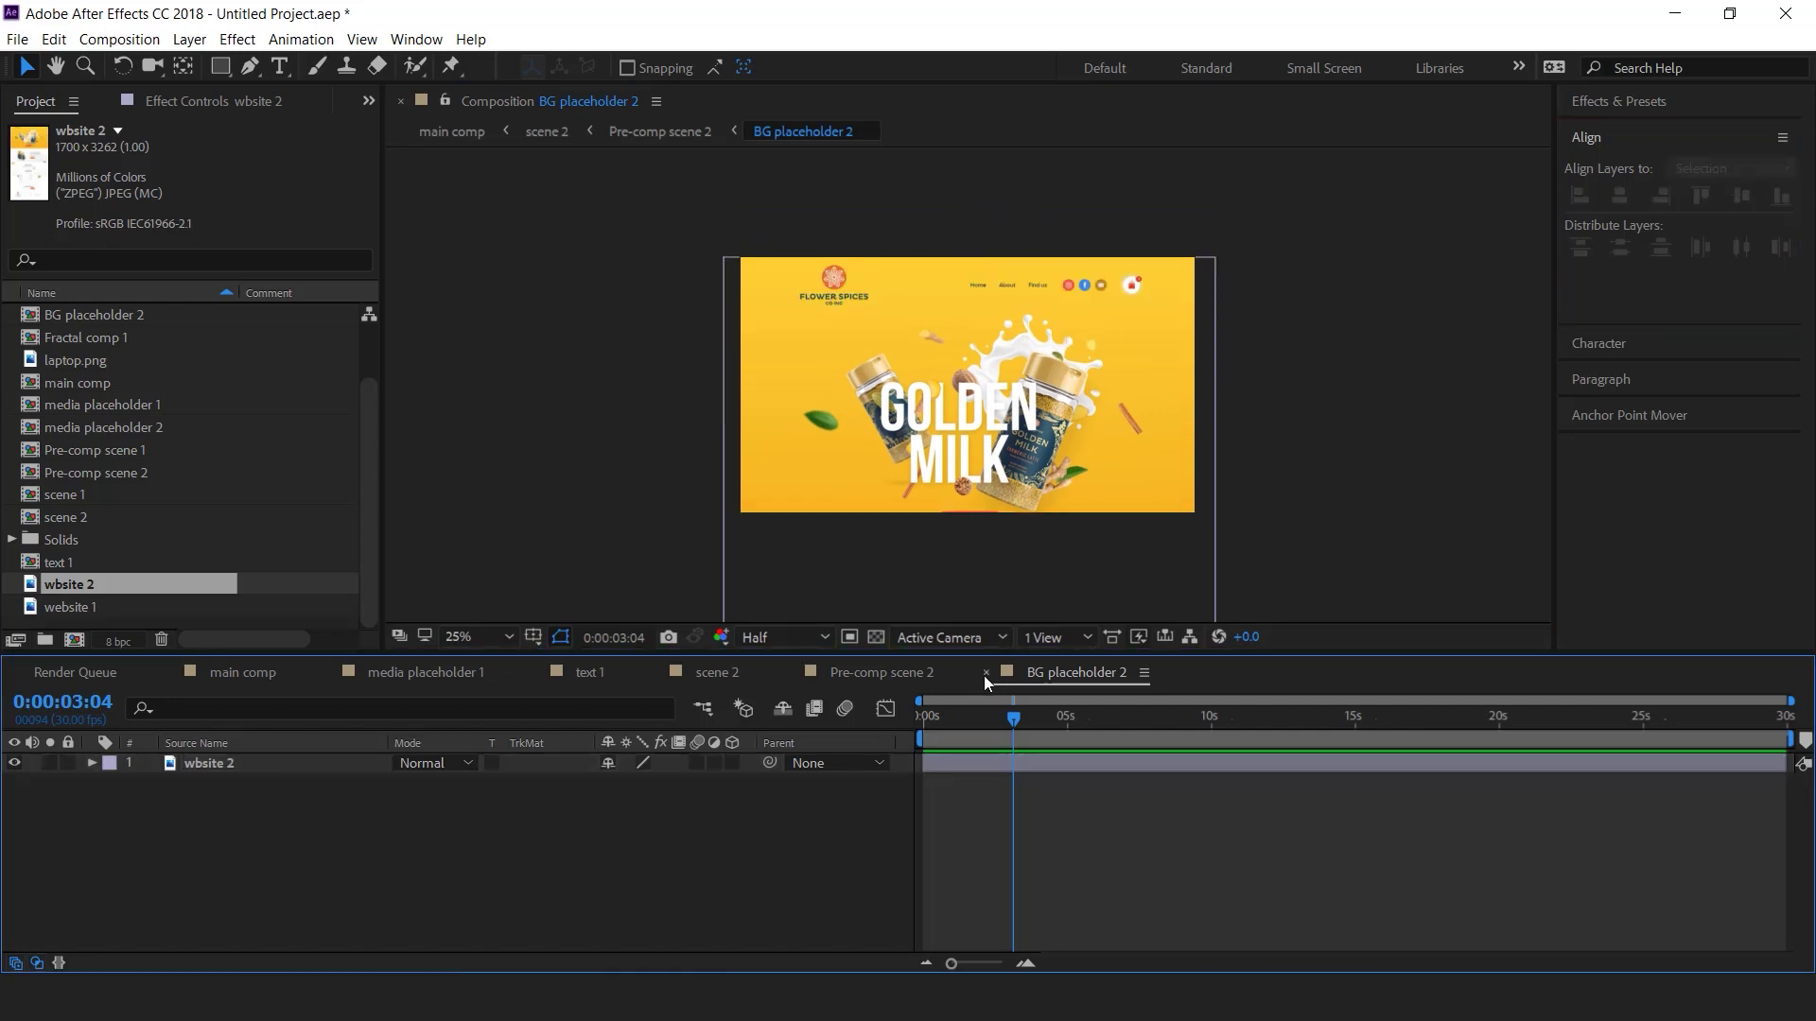
left_click(985, 673)
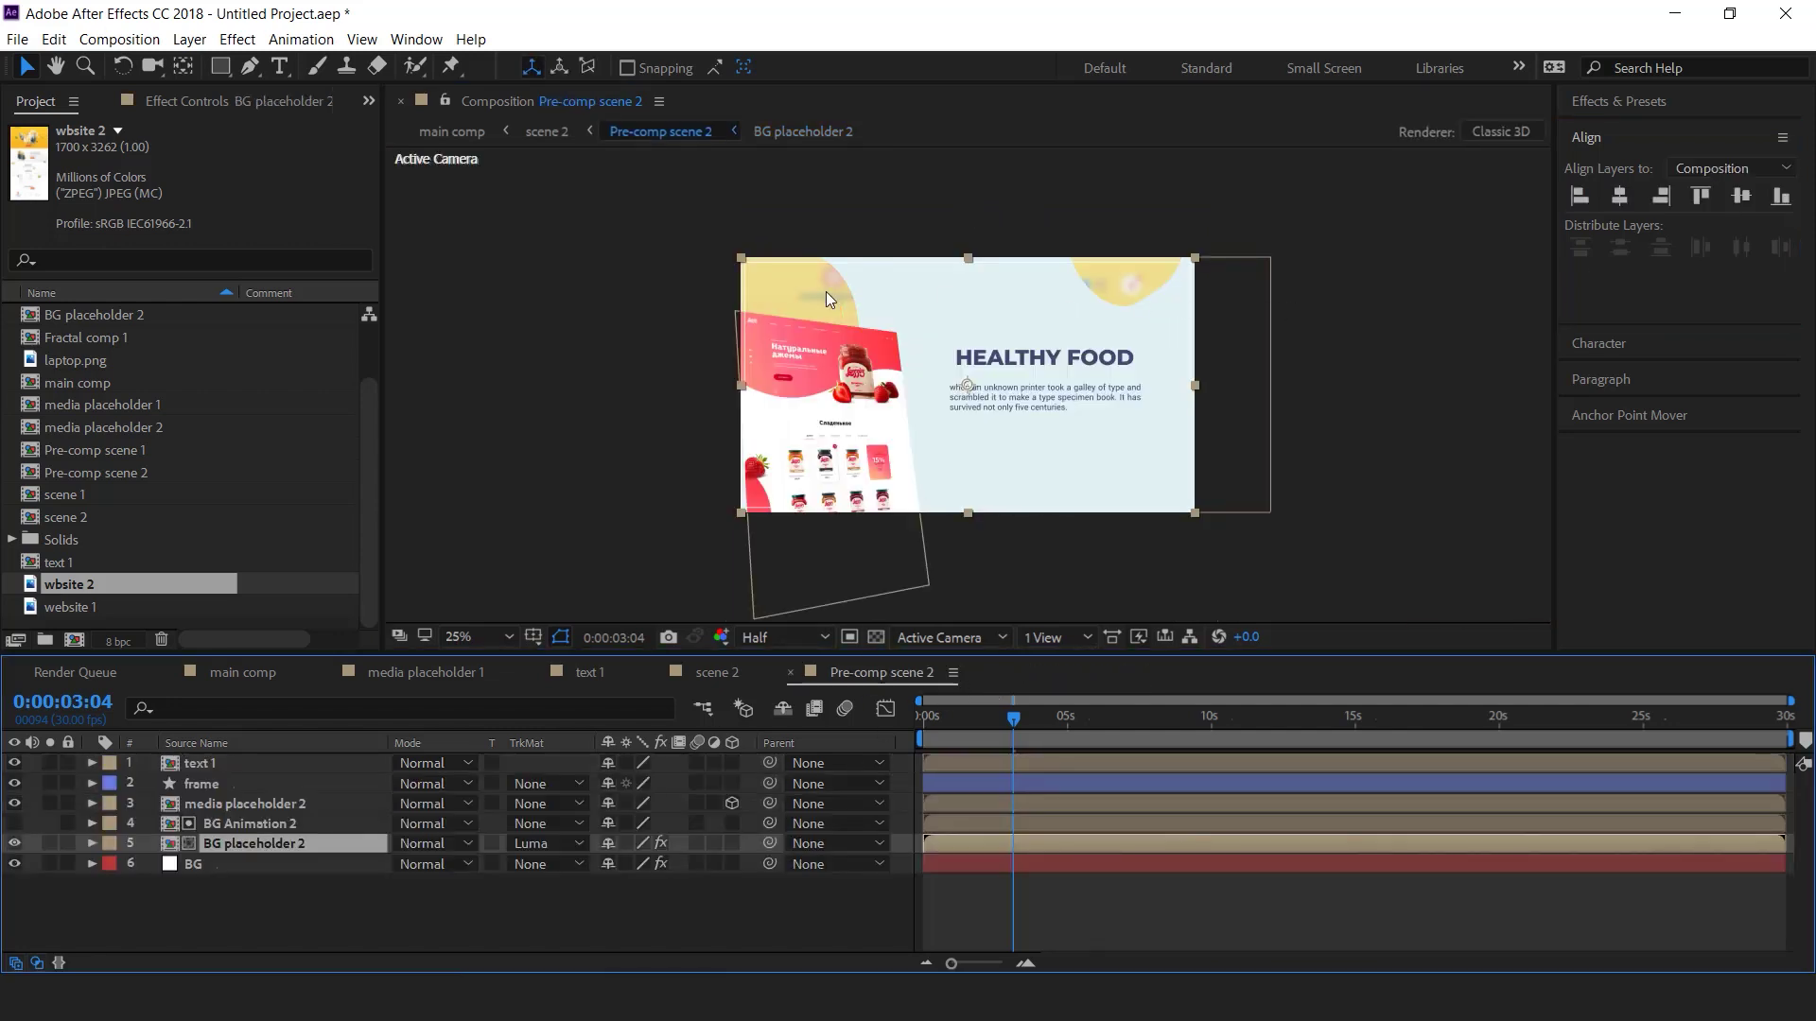
- Duplicate the Fractal comp 1 composition and replace the Fractal comp 1 layer inside BG Animation 2 with the copy
double_click(272, 824)
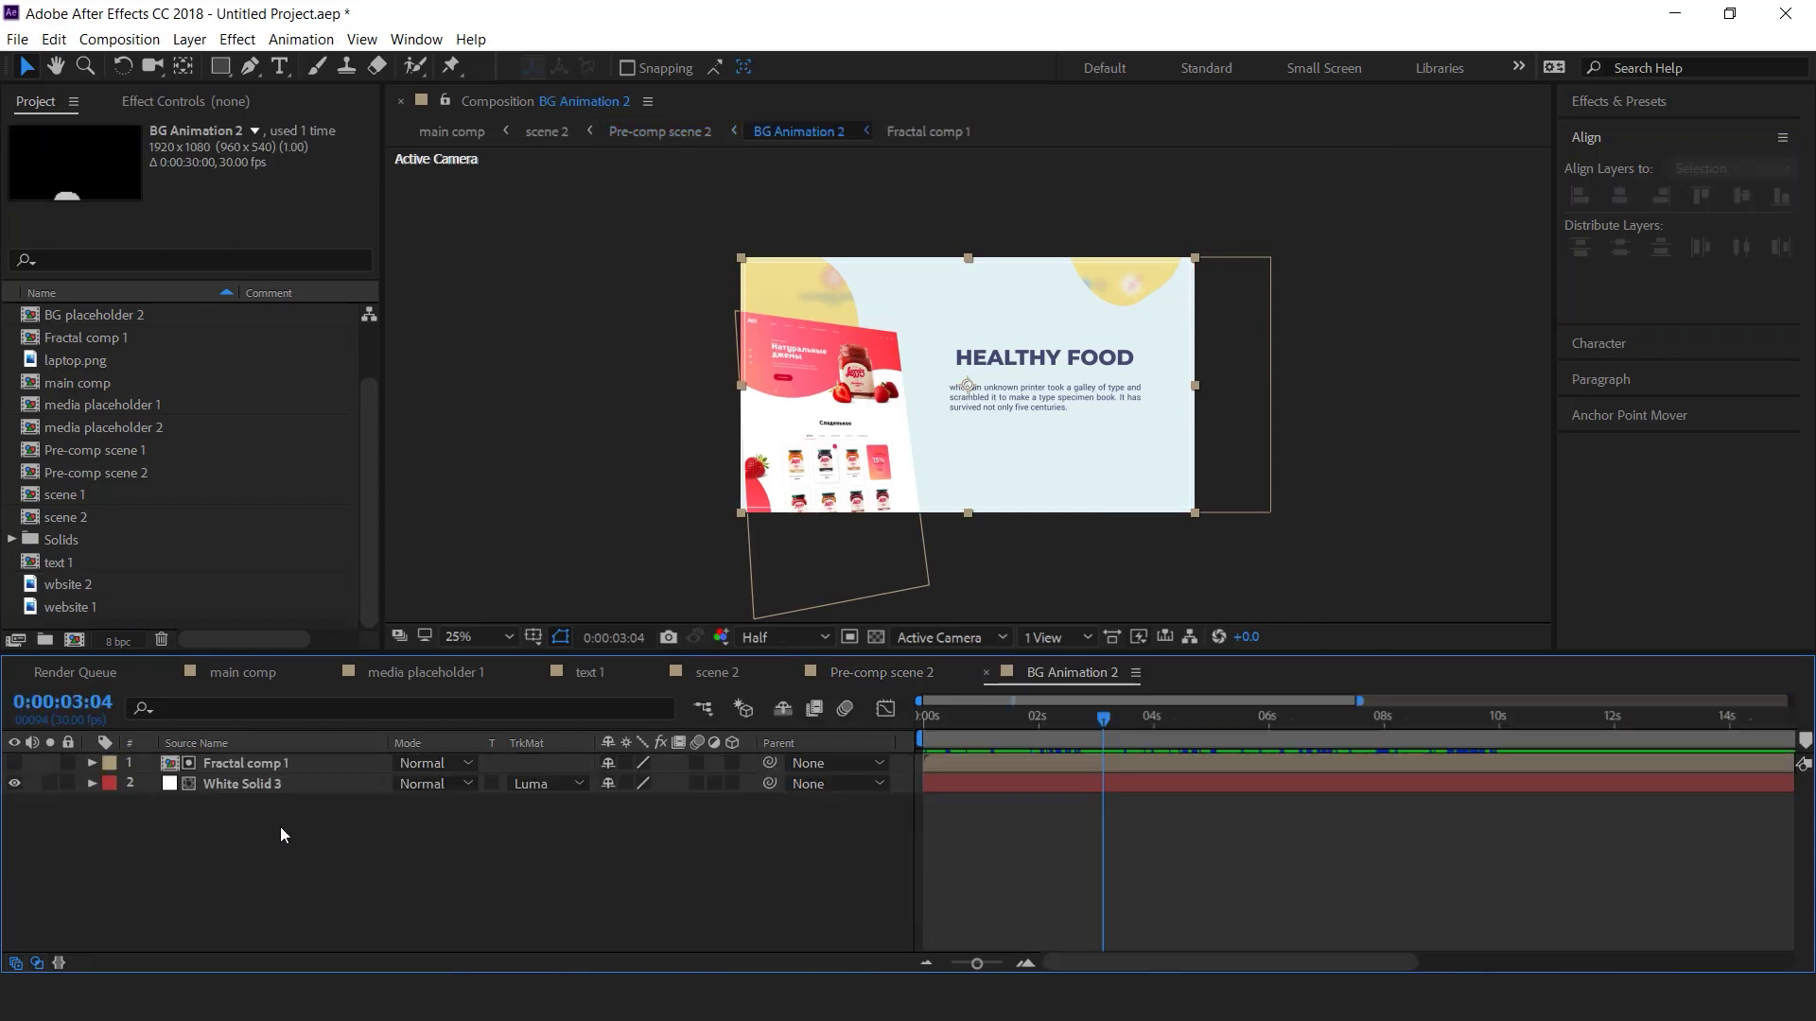
left_click(259, 769)
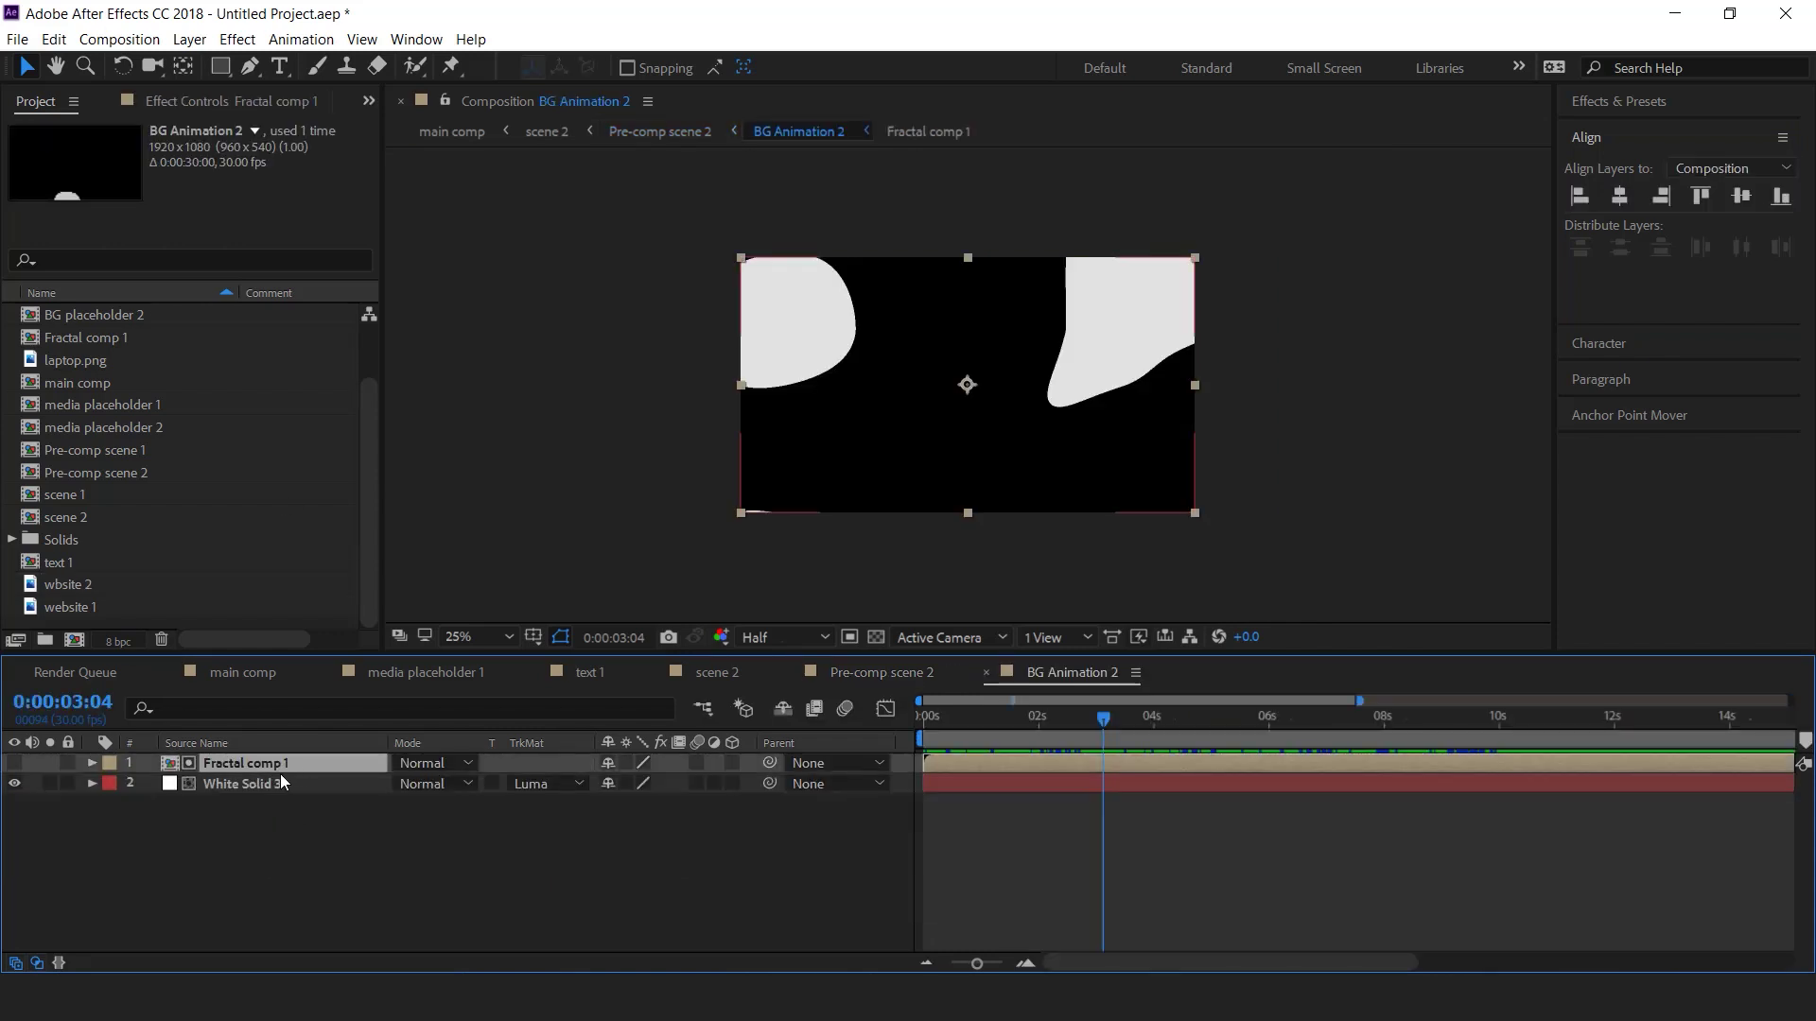
left_click(110, 338)
key("ctrl+d")
left_click_drag(115, 336, 287, 766)
- In Fractal comp 2, set White Solid 2's Fractal Noise Evolution keyframes to 1x+177° at the start and 2x+233° at 0:00:04:01
double_click(280, 768)
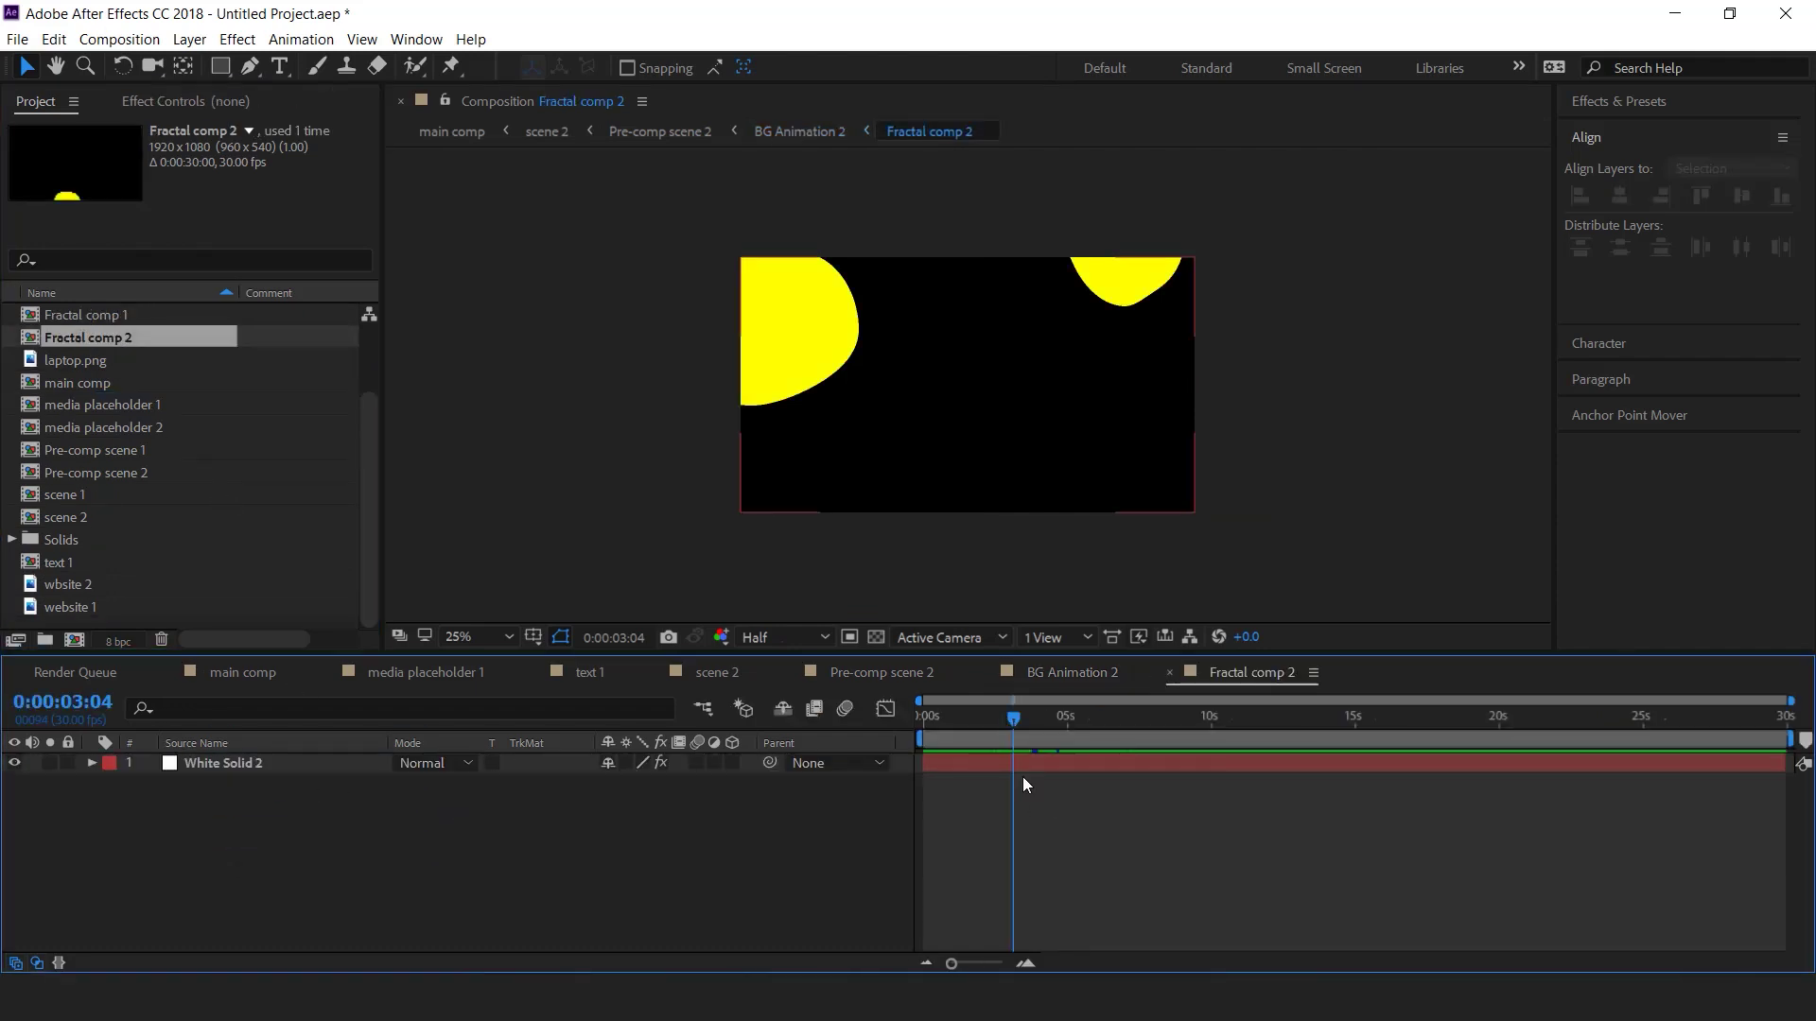
left_click(1023, 770)
key("u")
key("Home")
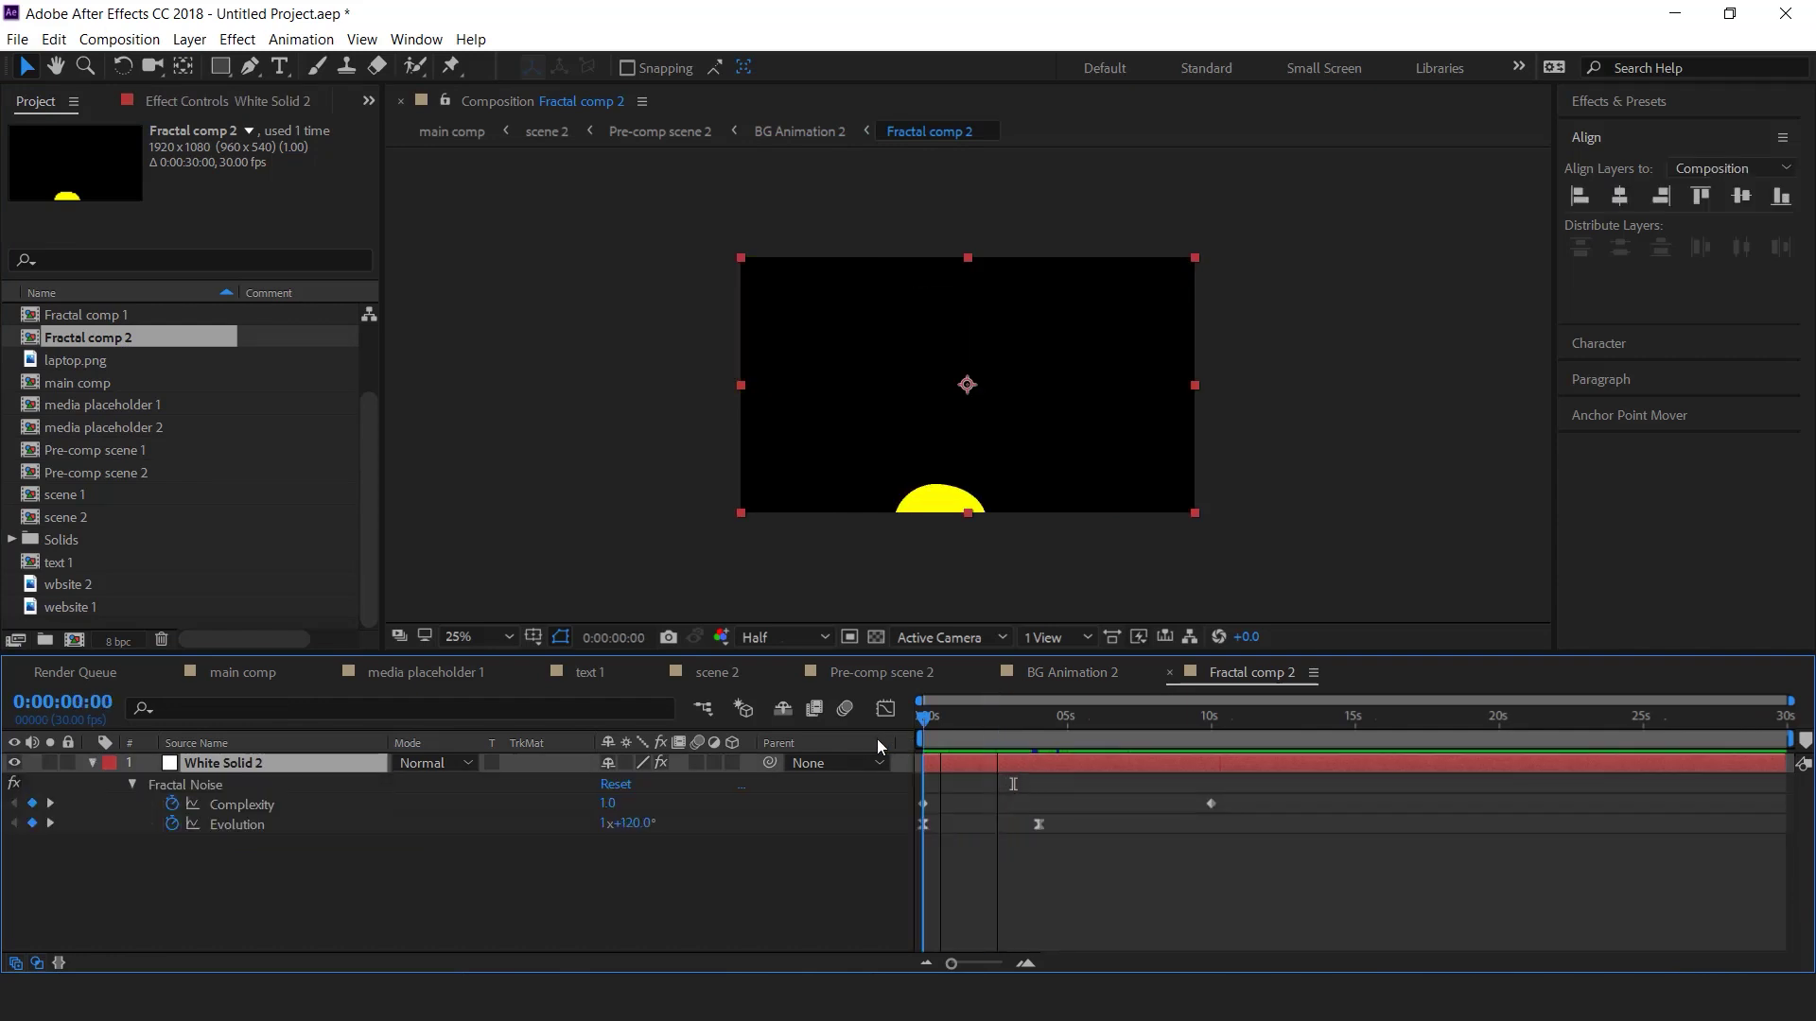
left_click(213, 101)
scroll(204, 255, "up", 3)
left_click_drag(246, 352, 420, 337)
left_click(50, 823)
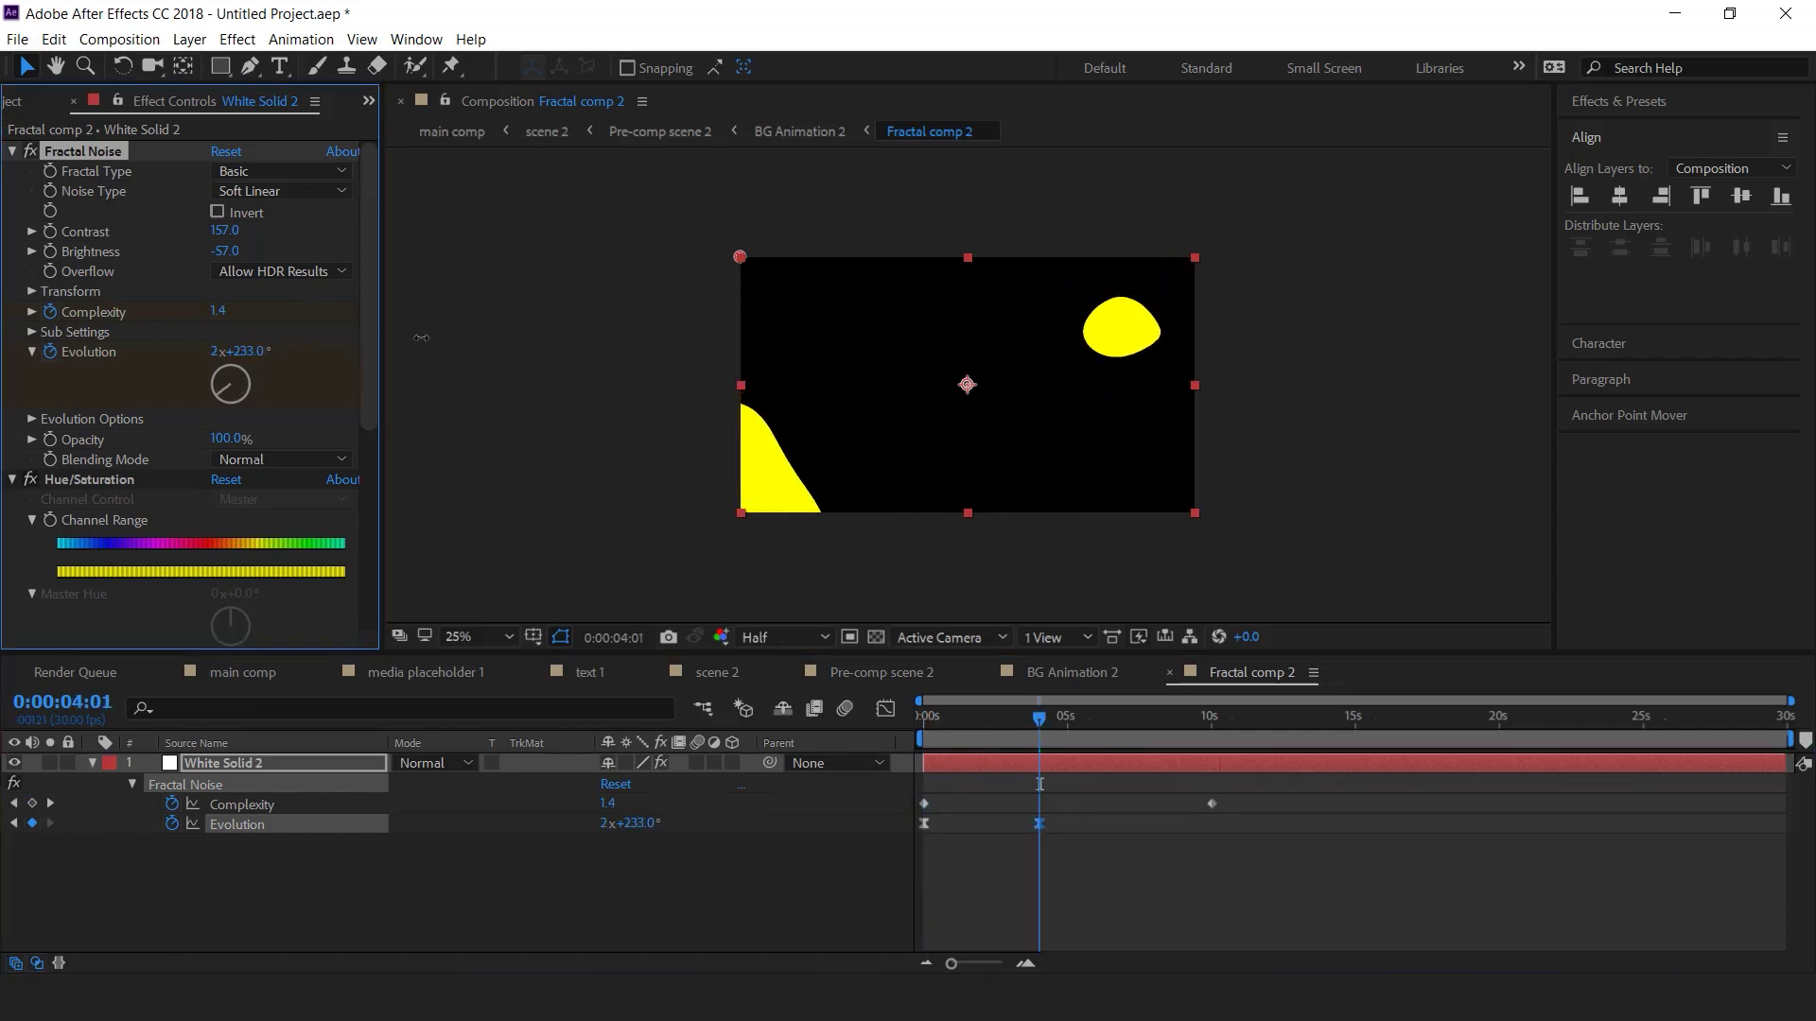
- Play back the modified noise animation in Fractal comp 2 and check how the background shapes move in Pre-comp scene 2
left_click(921, 719)
key("space")
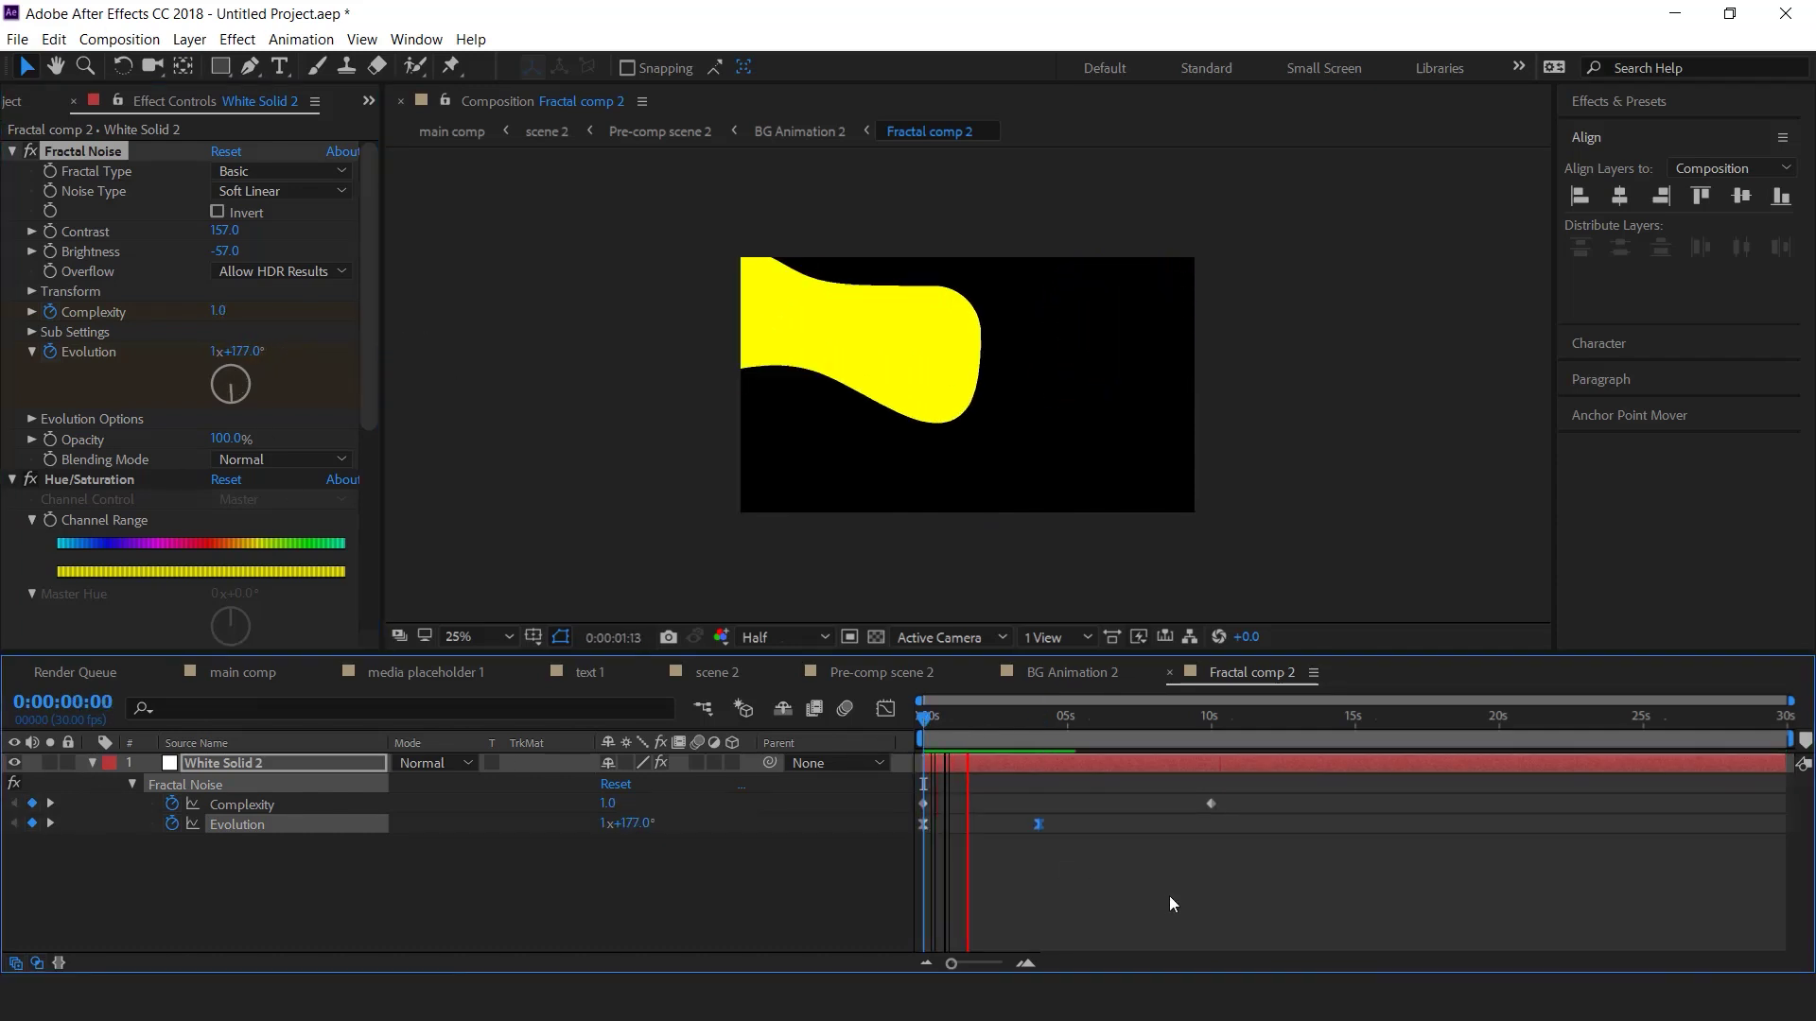
left_click_drag(1036, 721, 1134, 725)
left_click(769, 864)
left_click(1170, 673)
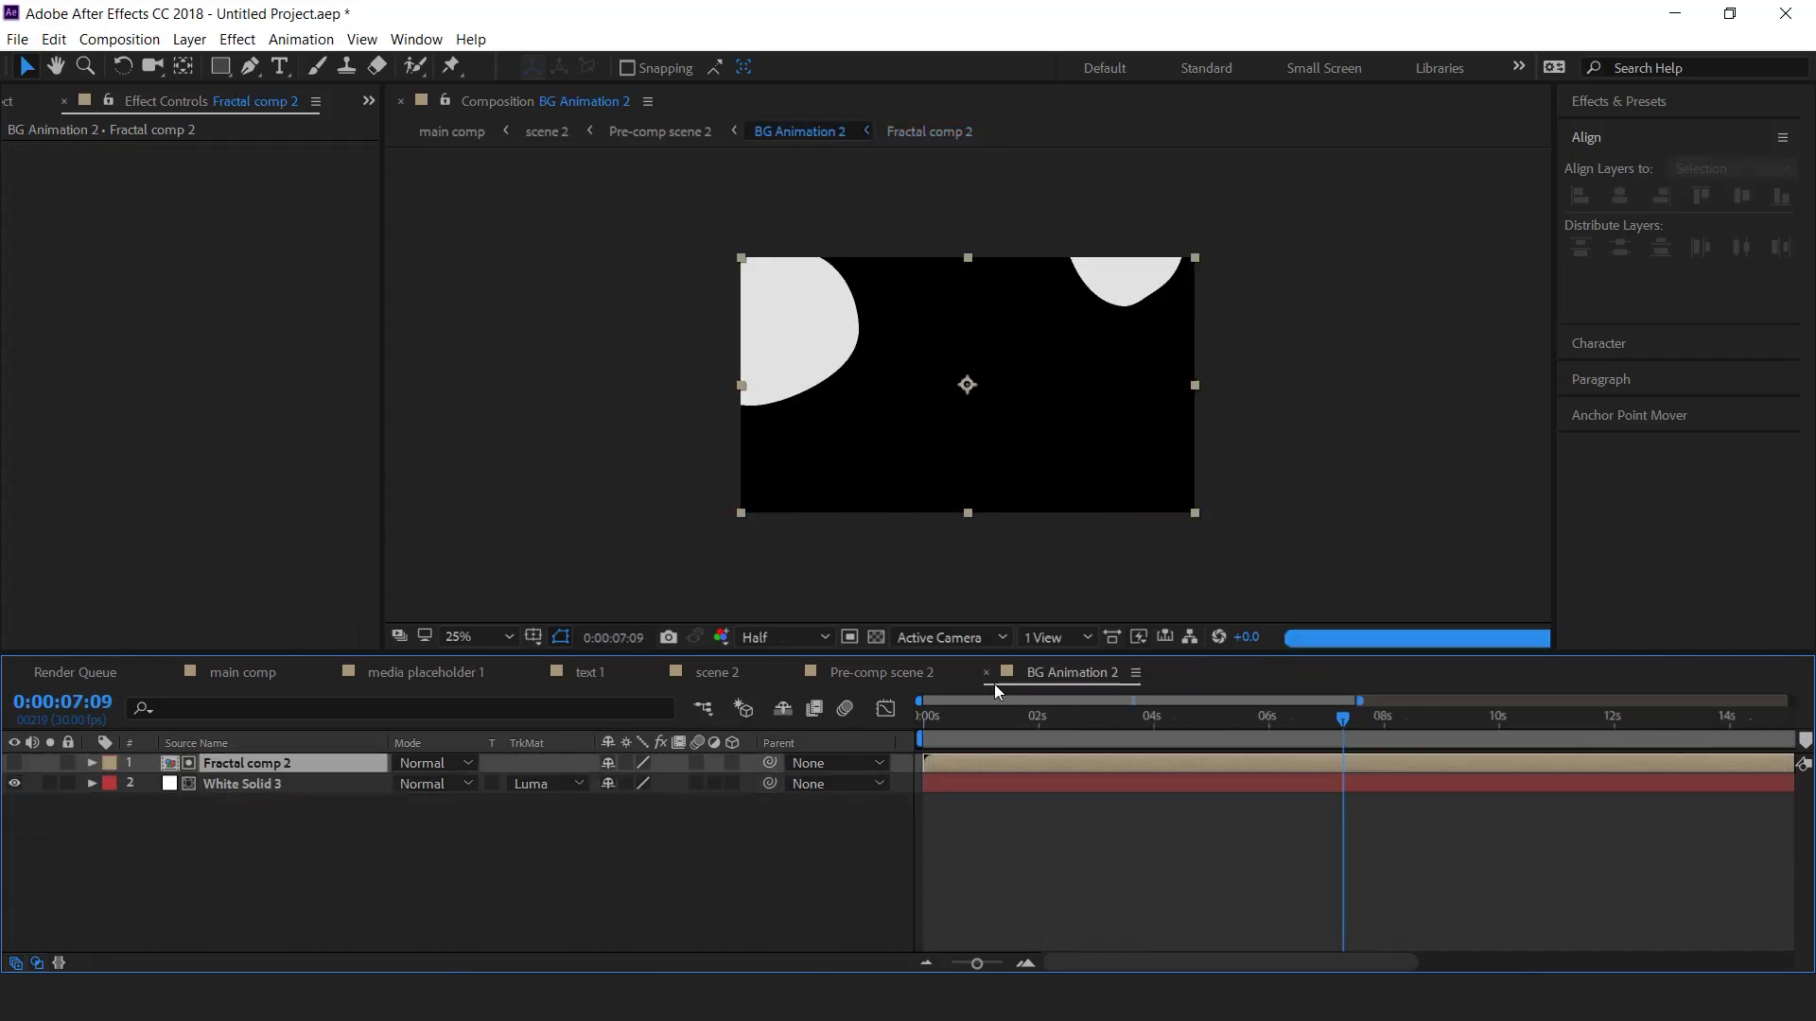
left_click(986, 673)
left_click_drag(936, 718, 1061, 720)
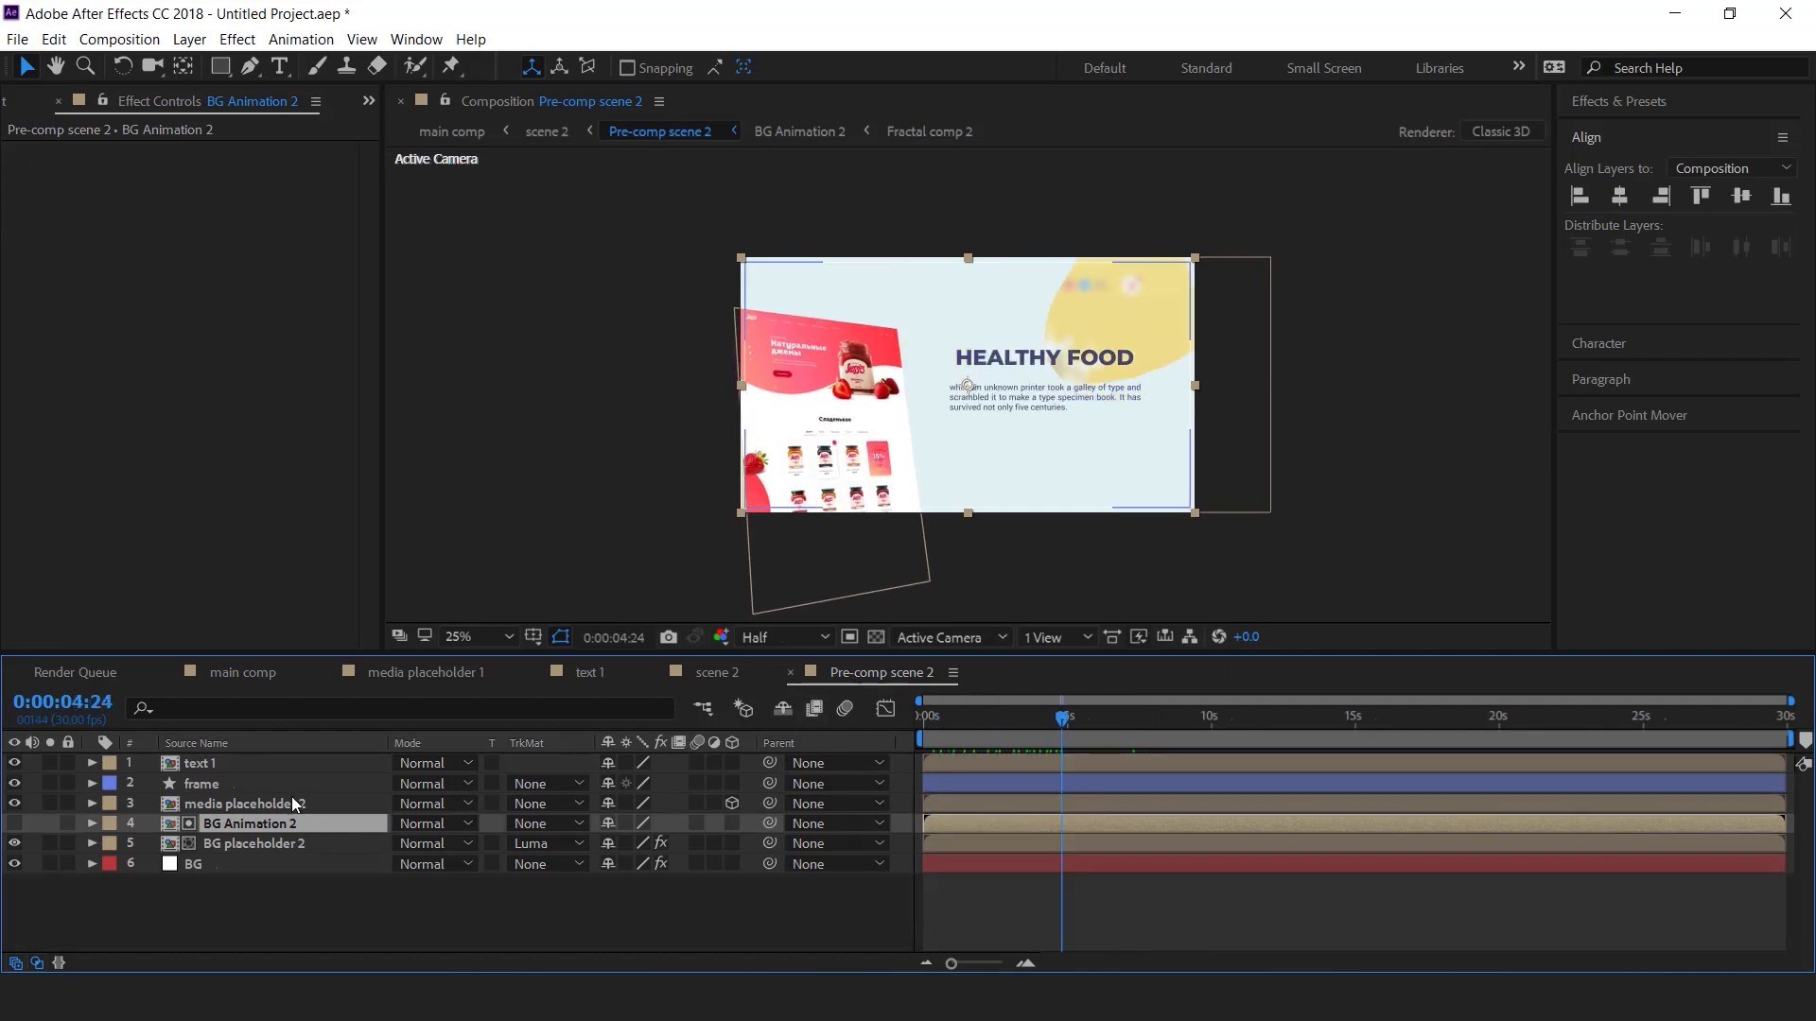
left_click(288, 895)
- Open media placeholder 2 and set its composition size to 1200 x 720 px
double_click(291, 803)
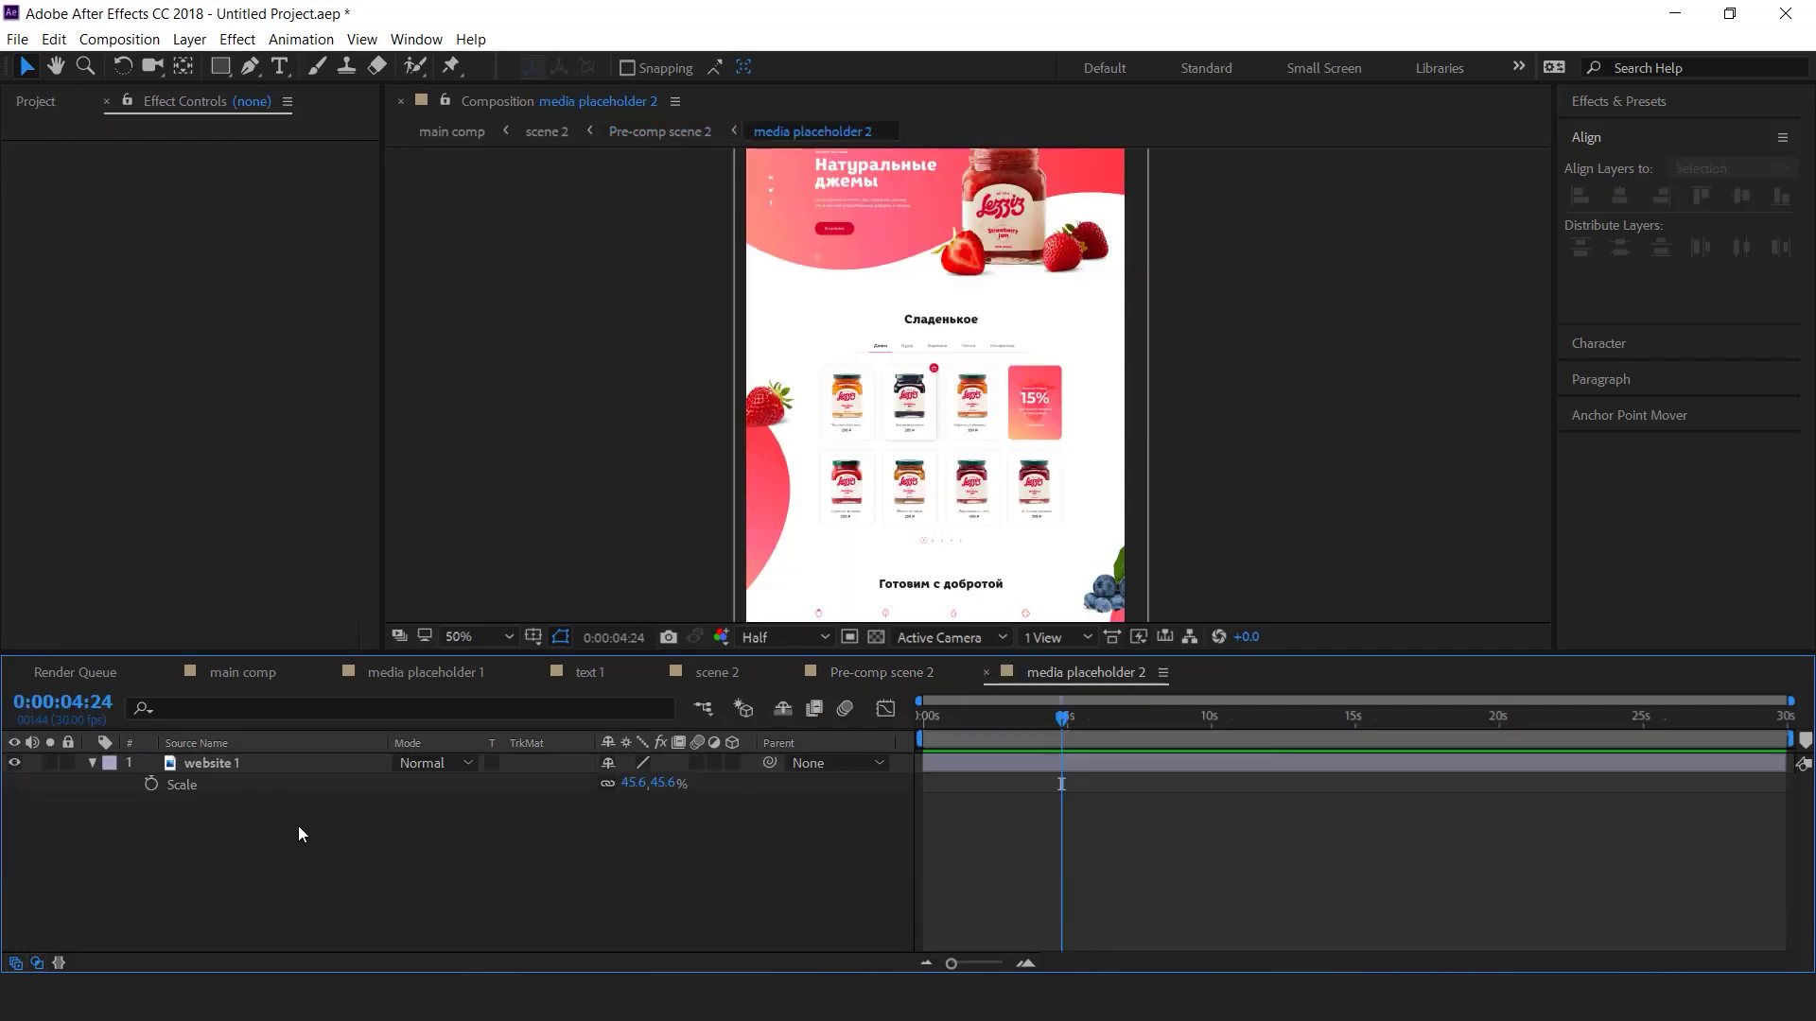
left_click(93, 762)
scroll(1137, 350, "down", 2)
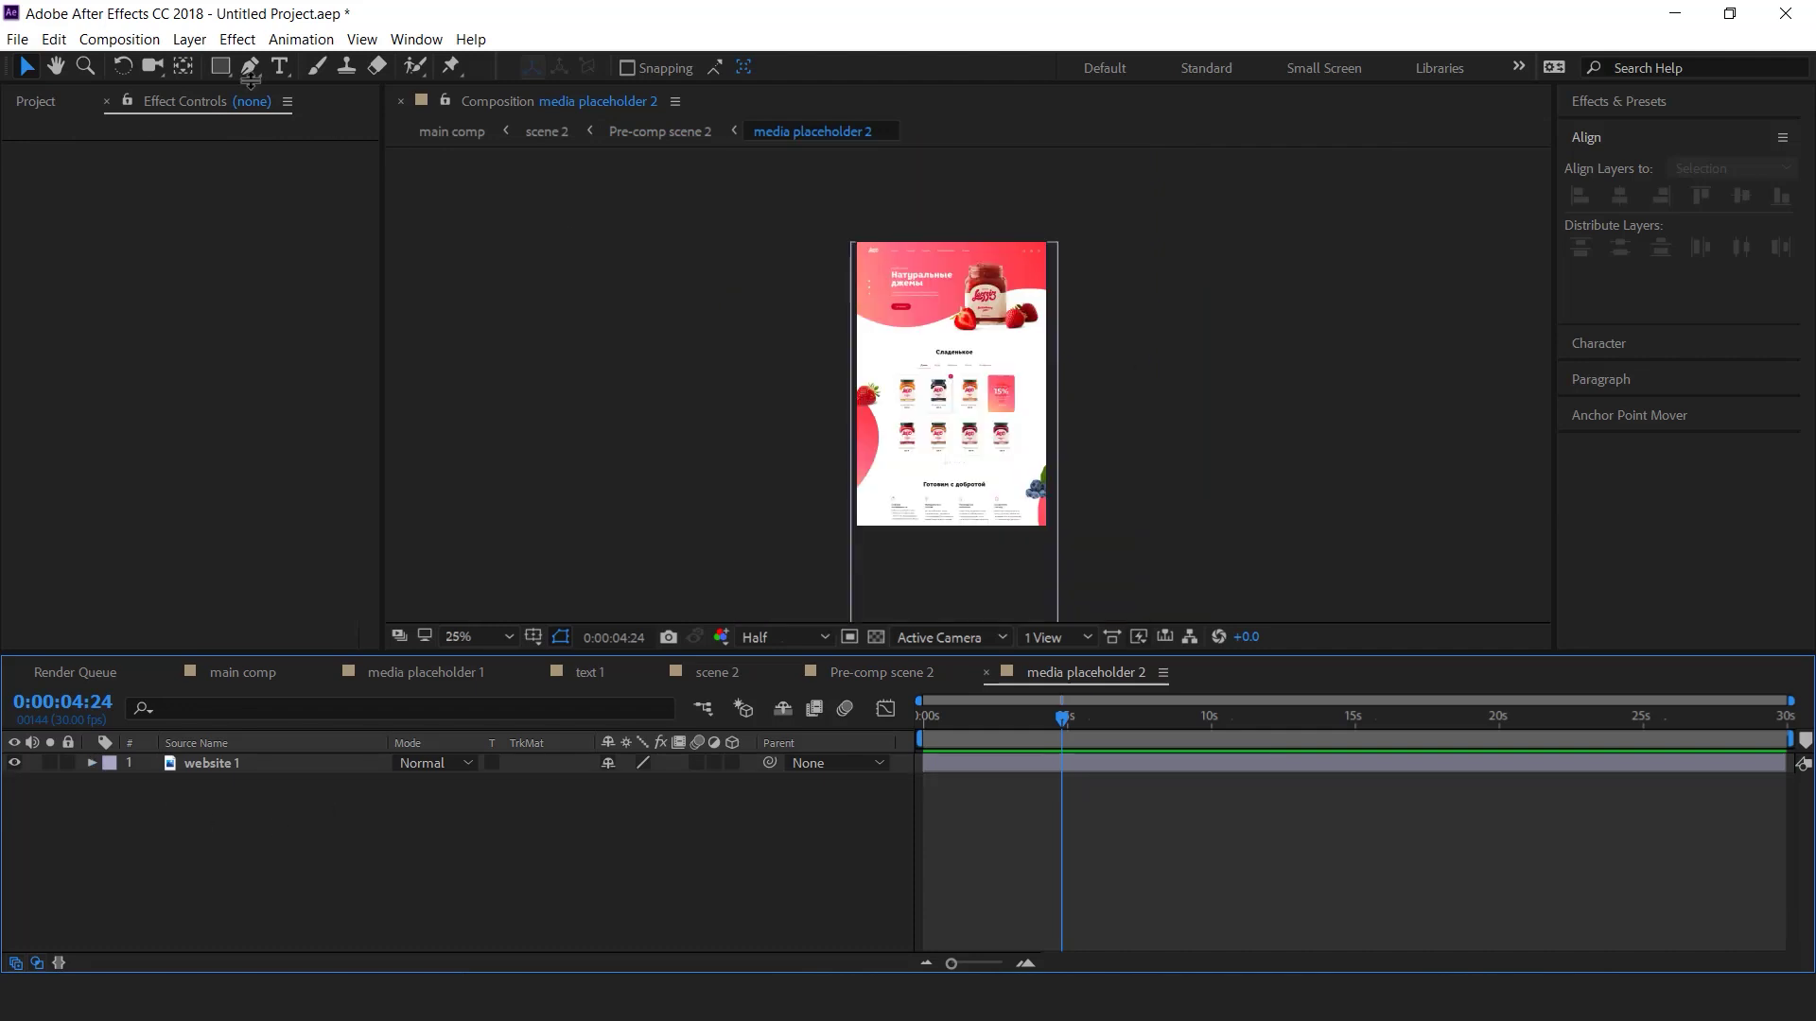
left_click(119, 39)
left_click(242, 99)
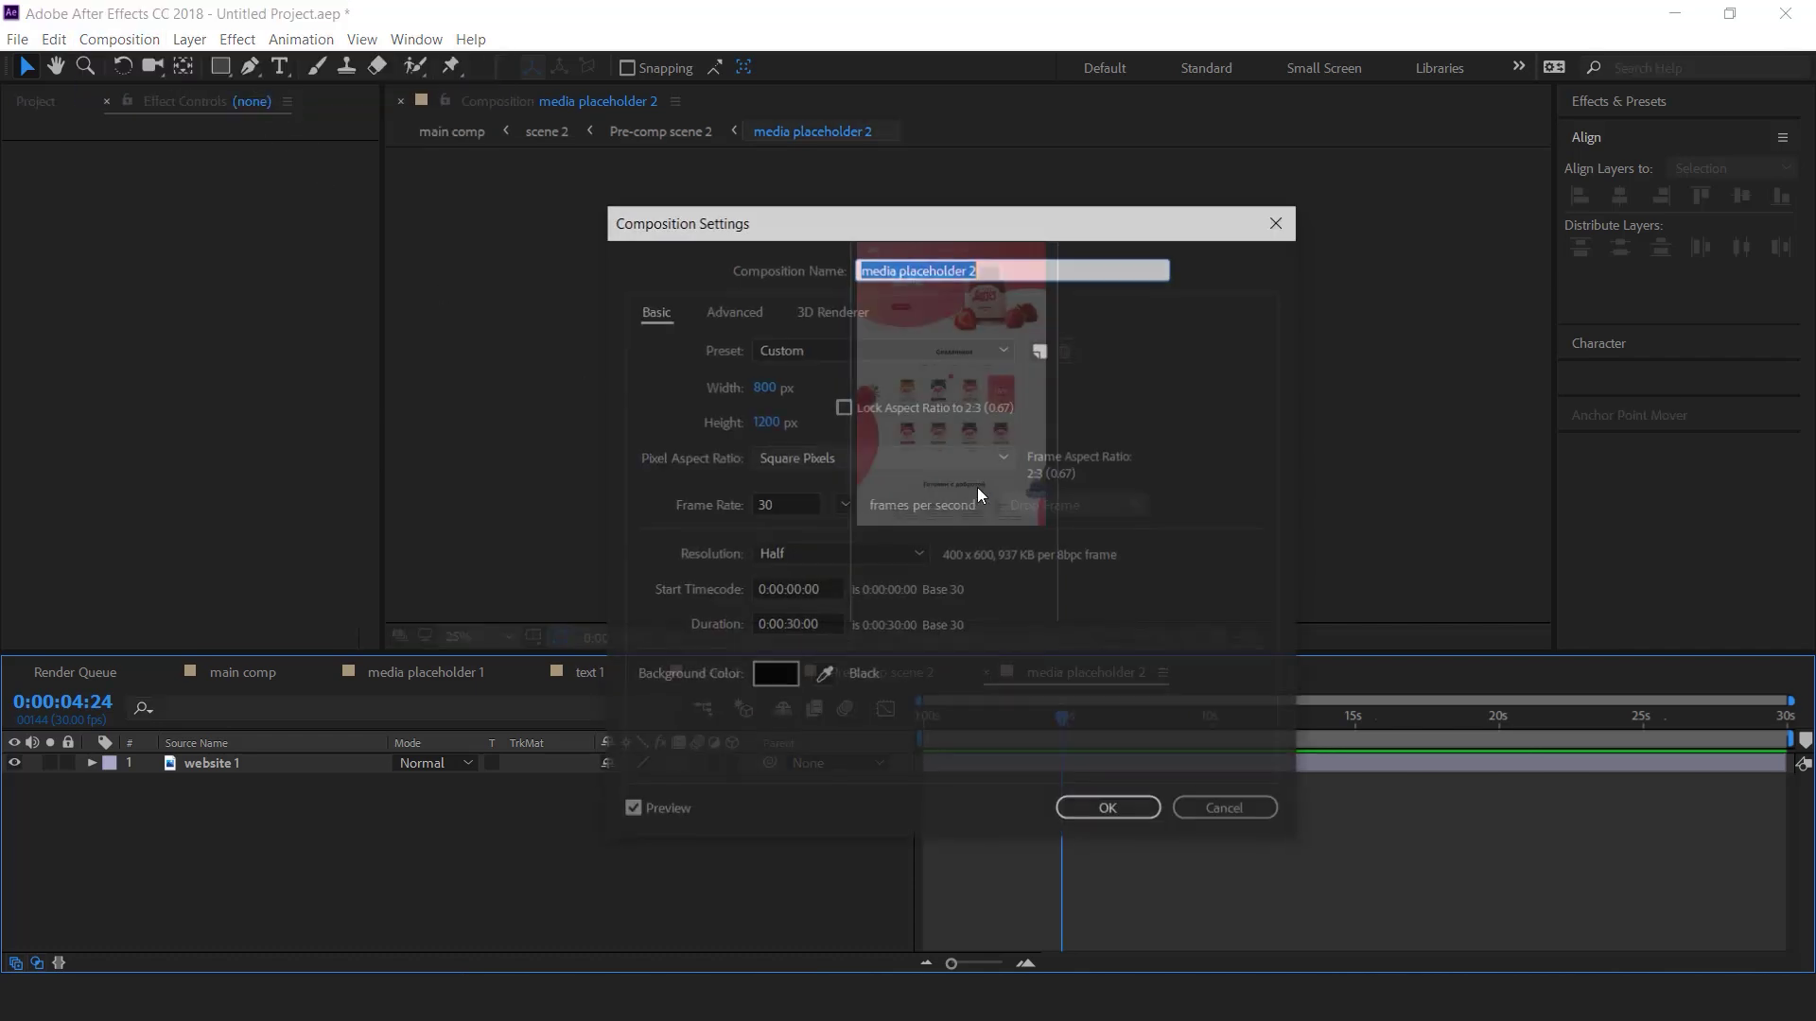
left_click(783, 387)
type("1200")
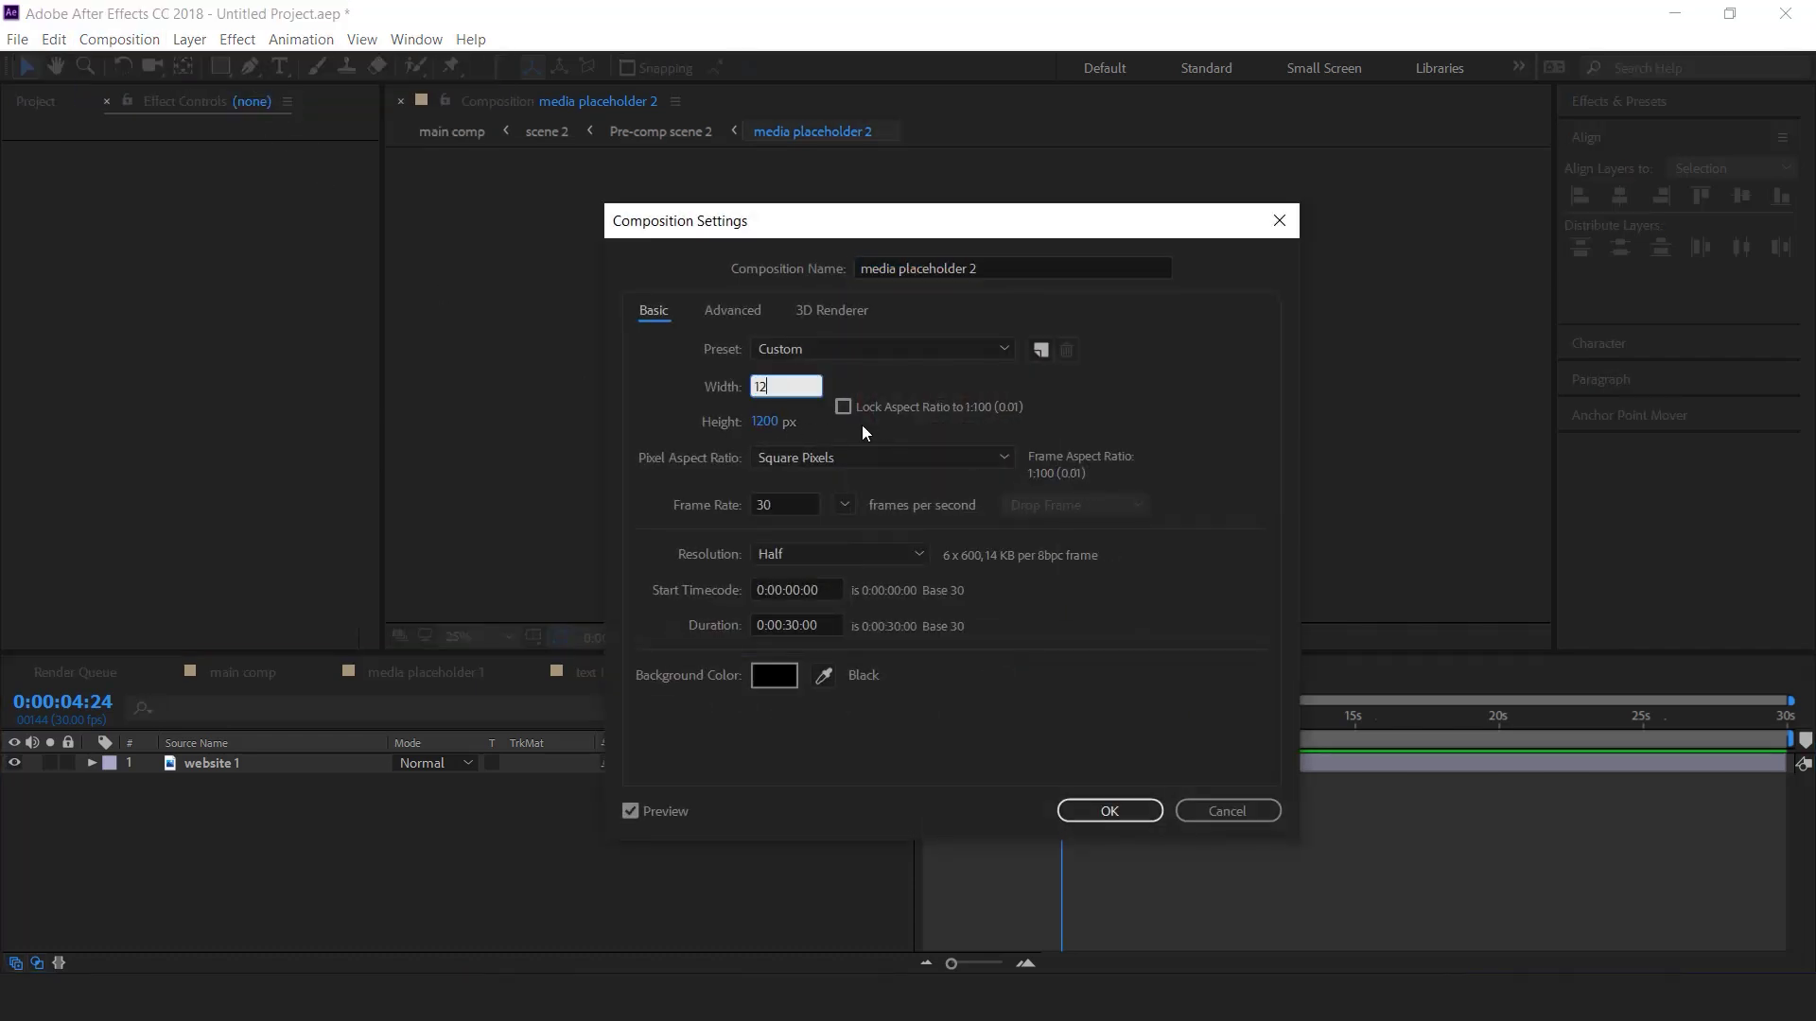
key("Tab")
type("720")
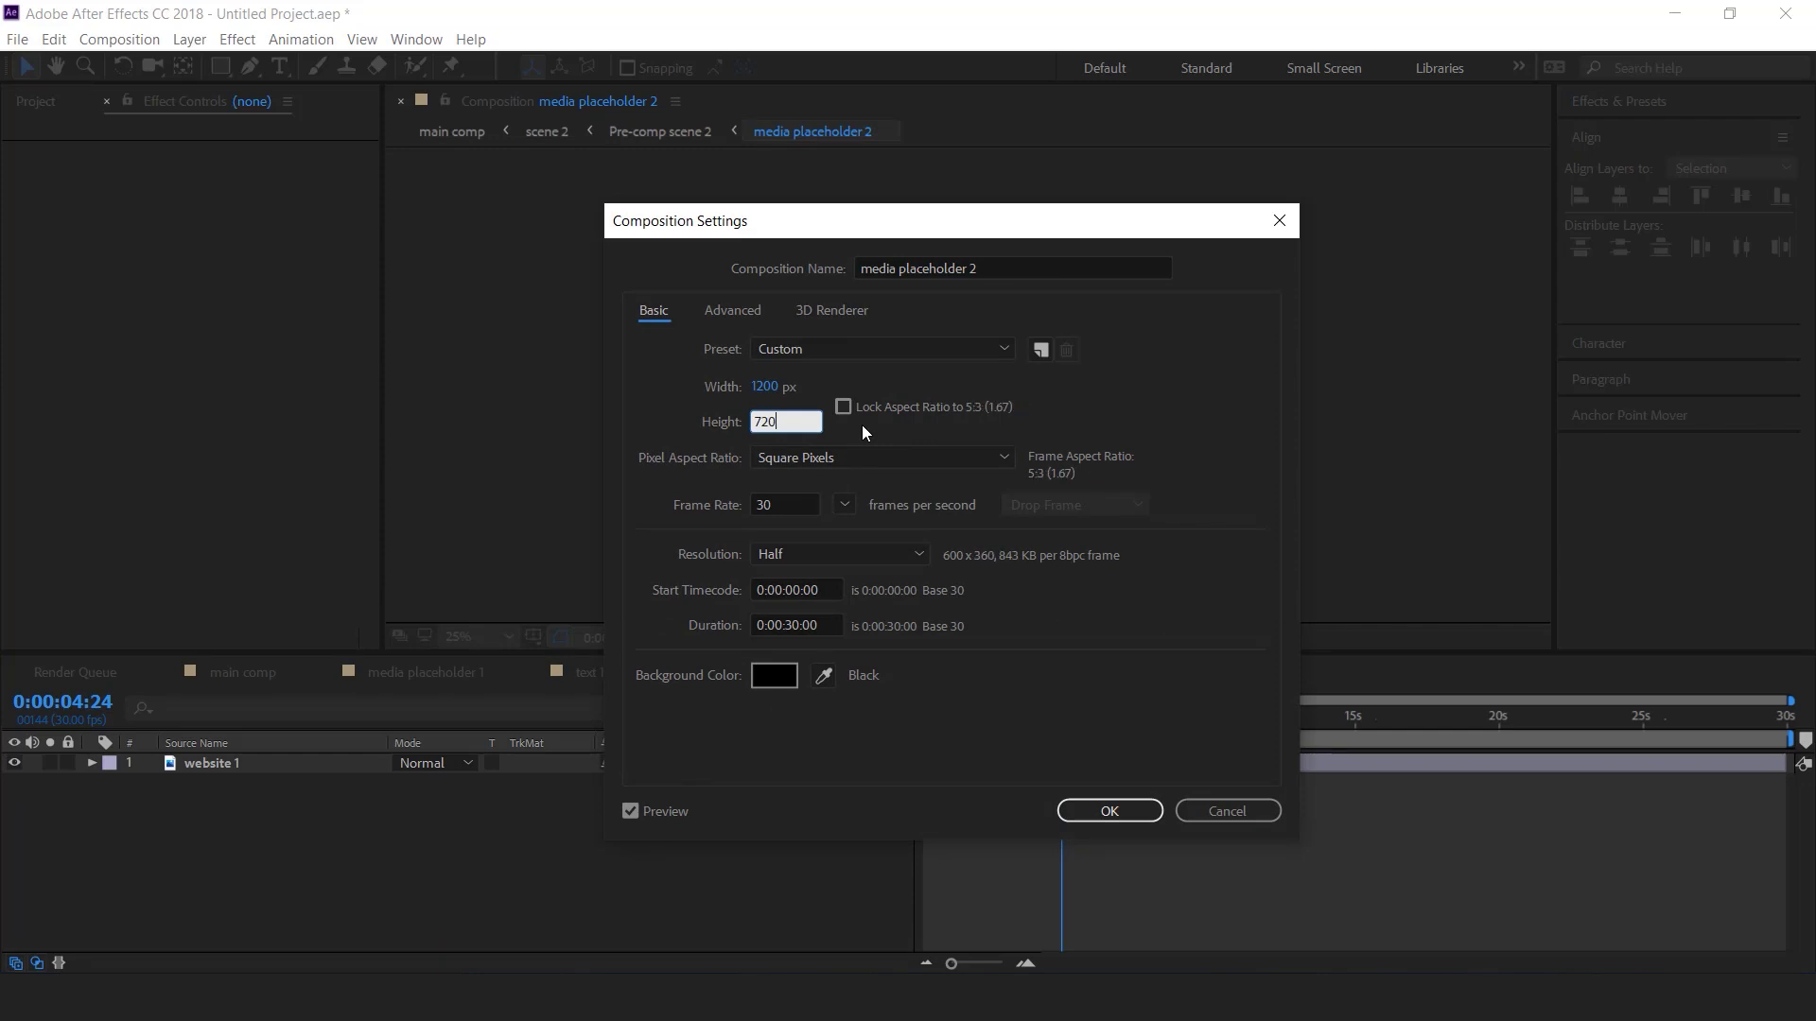
key("Return")
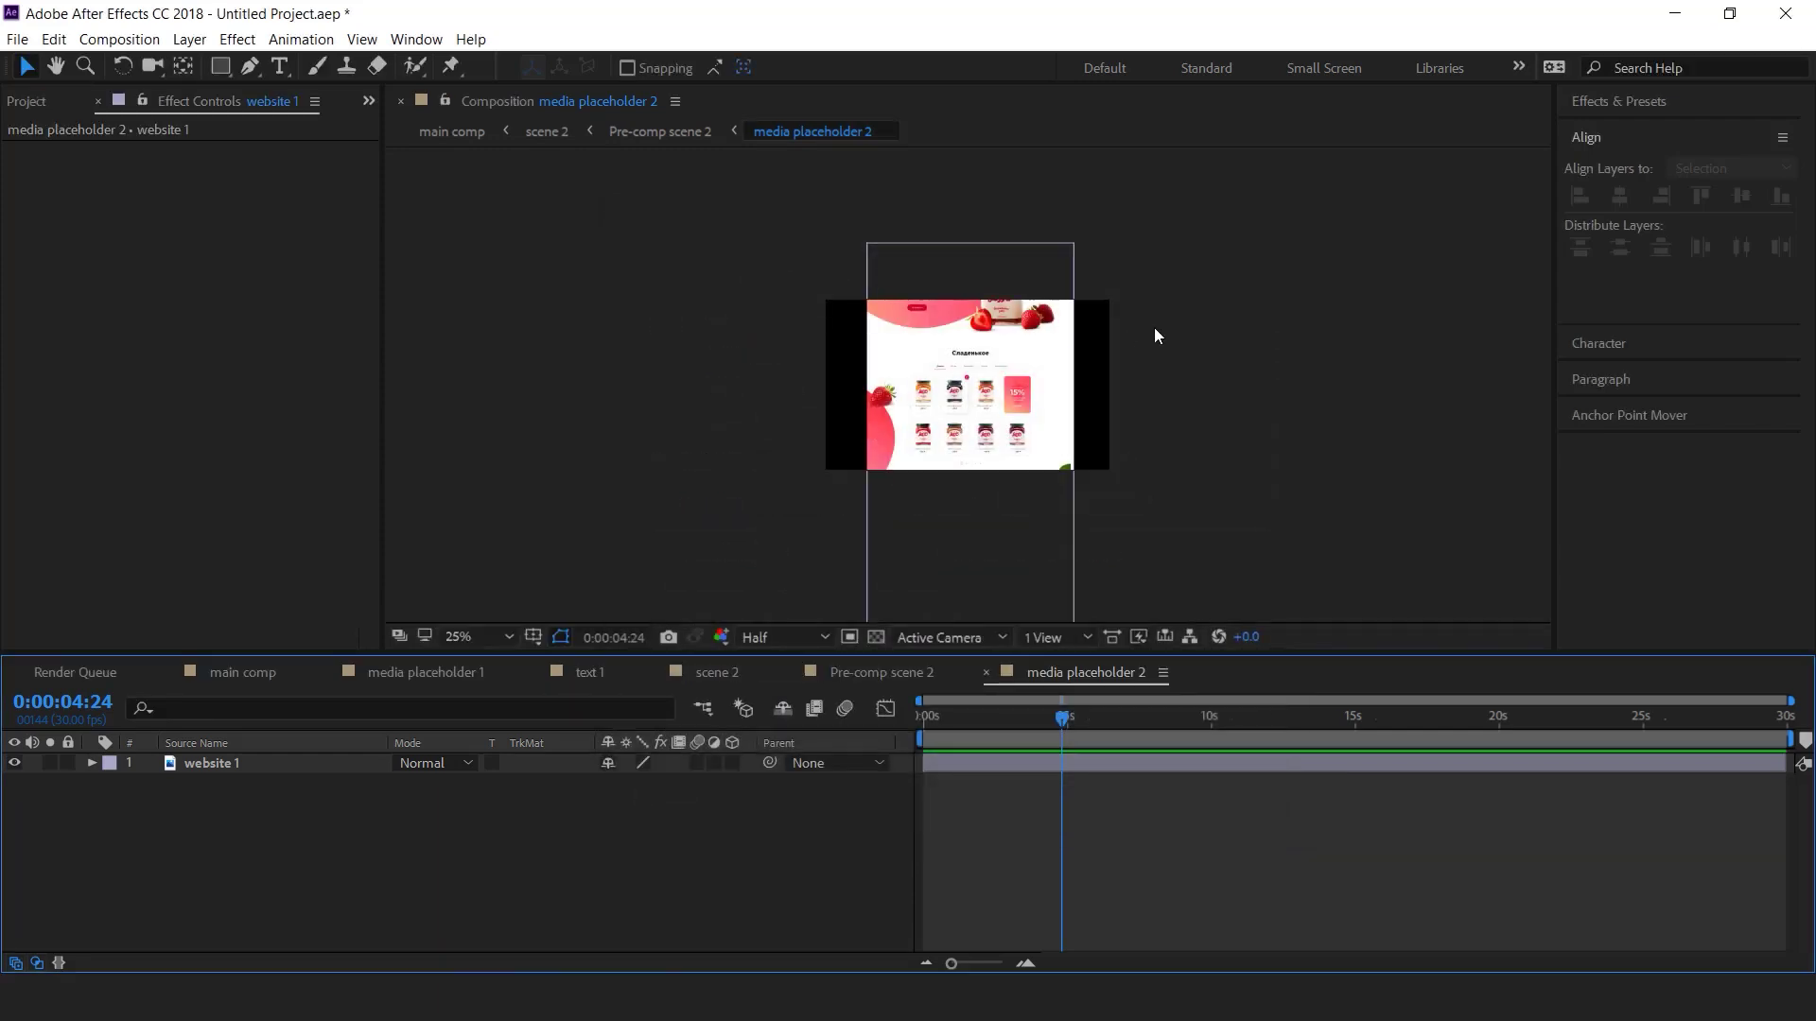
- Scale website 1 to 65.6% in media placeholder 2, place its upper edge at the frame's upper edge and return to Pre-comp scene 2
left_click_drag(1025, 392, 1020, 430)
key("s")
left_click_drag(661, 783, 682, 783)
left_click_drag(939, 325, 942, 464)
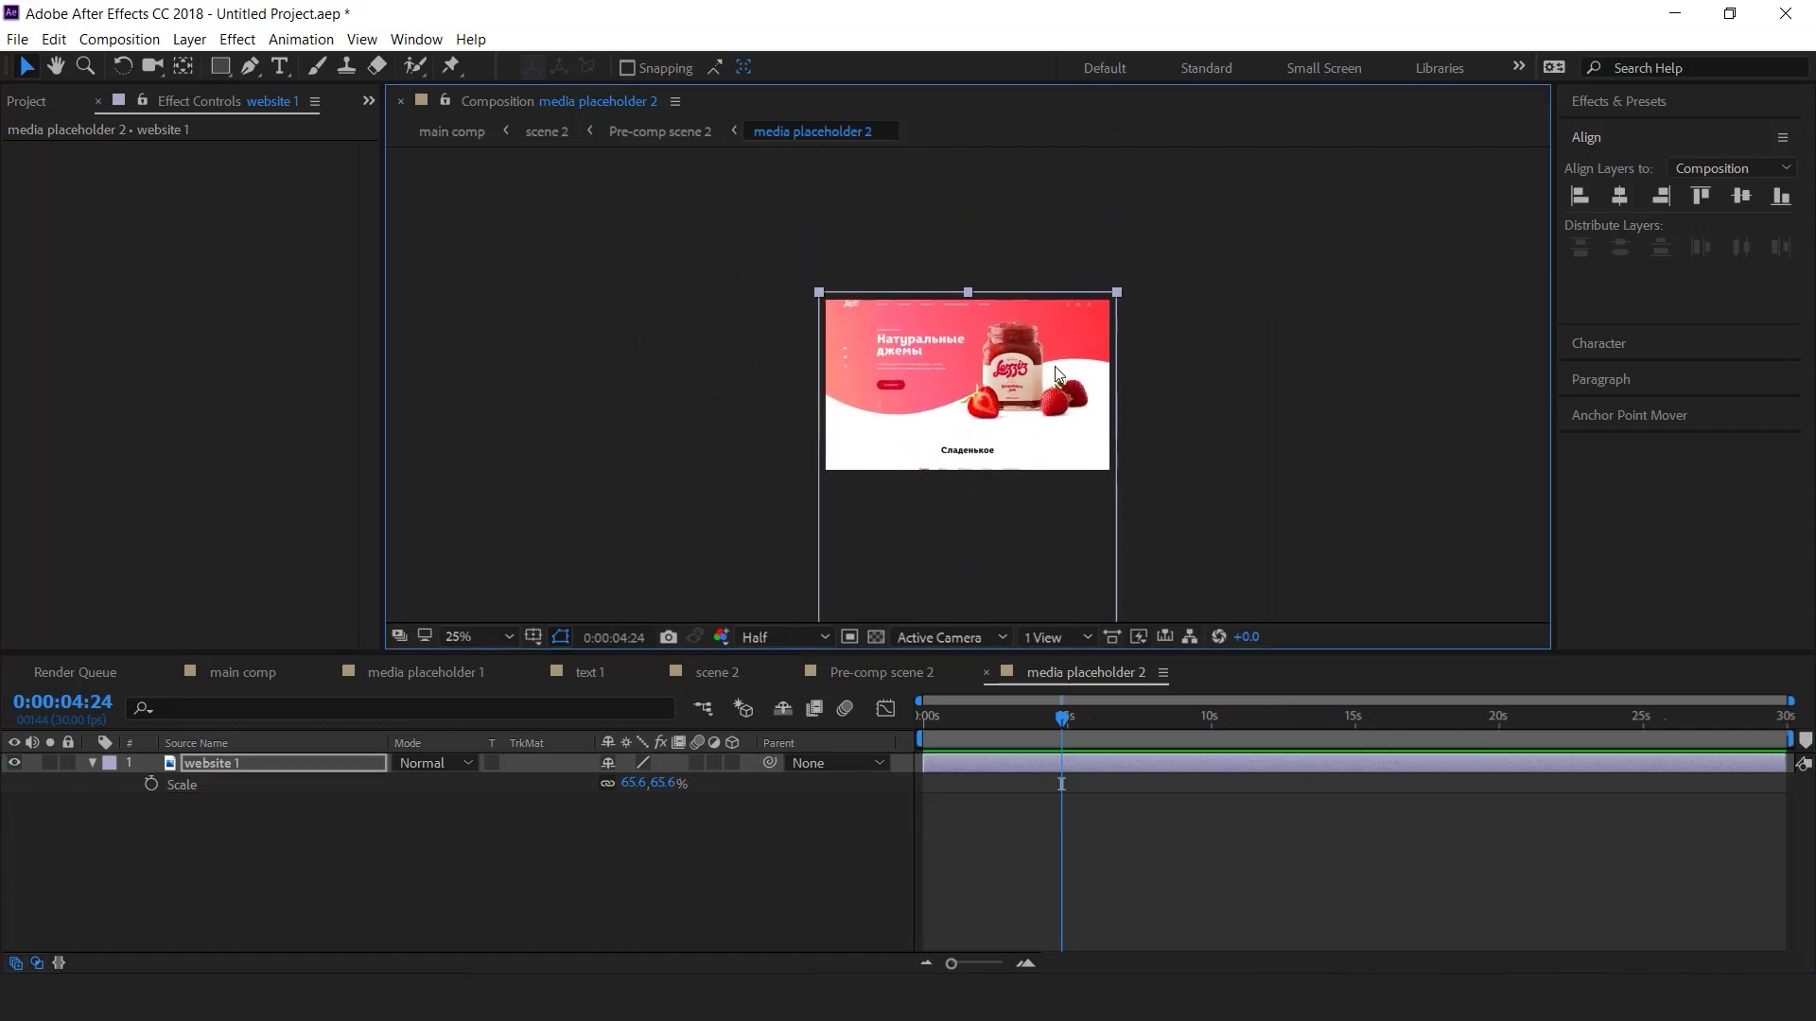
left_click(555, 828)
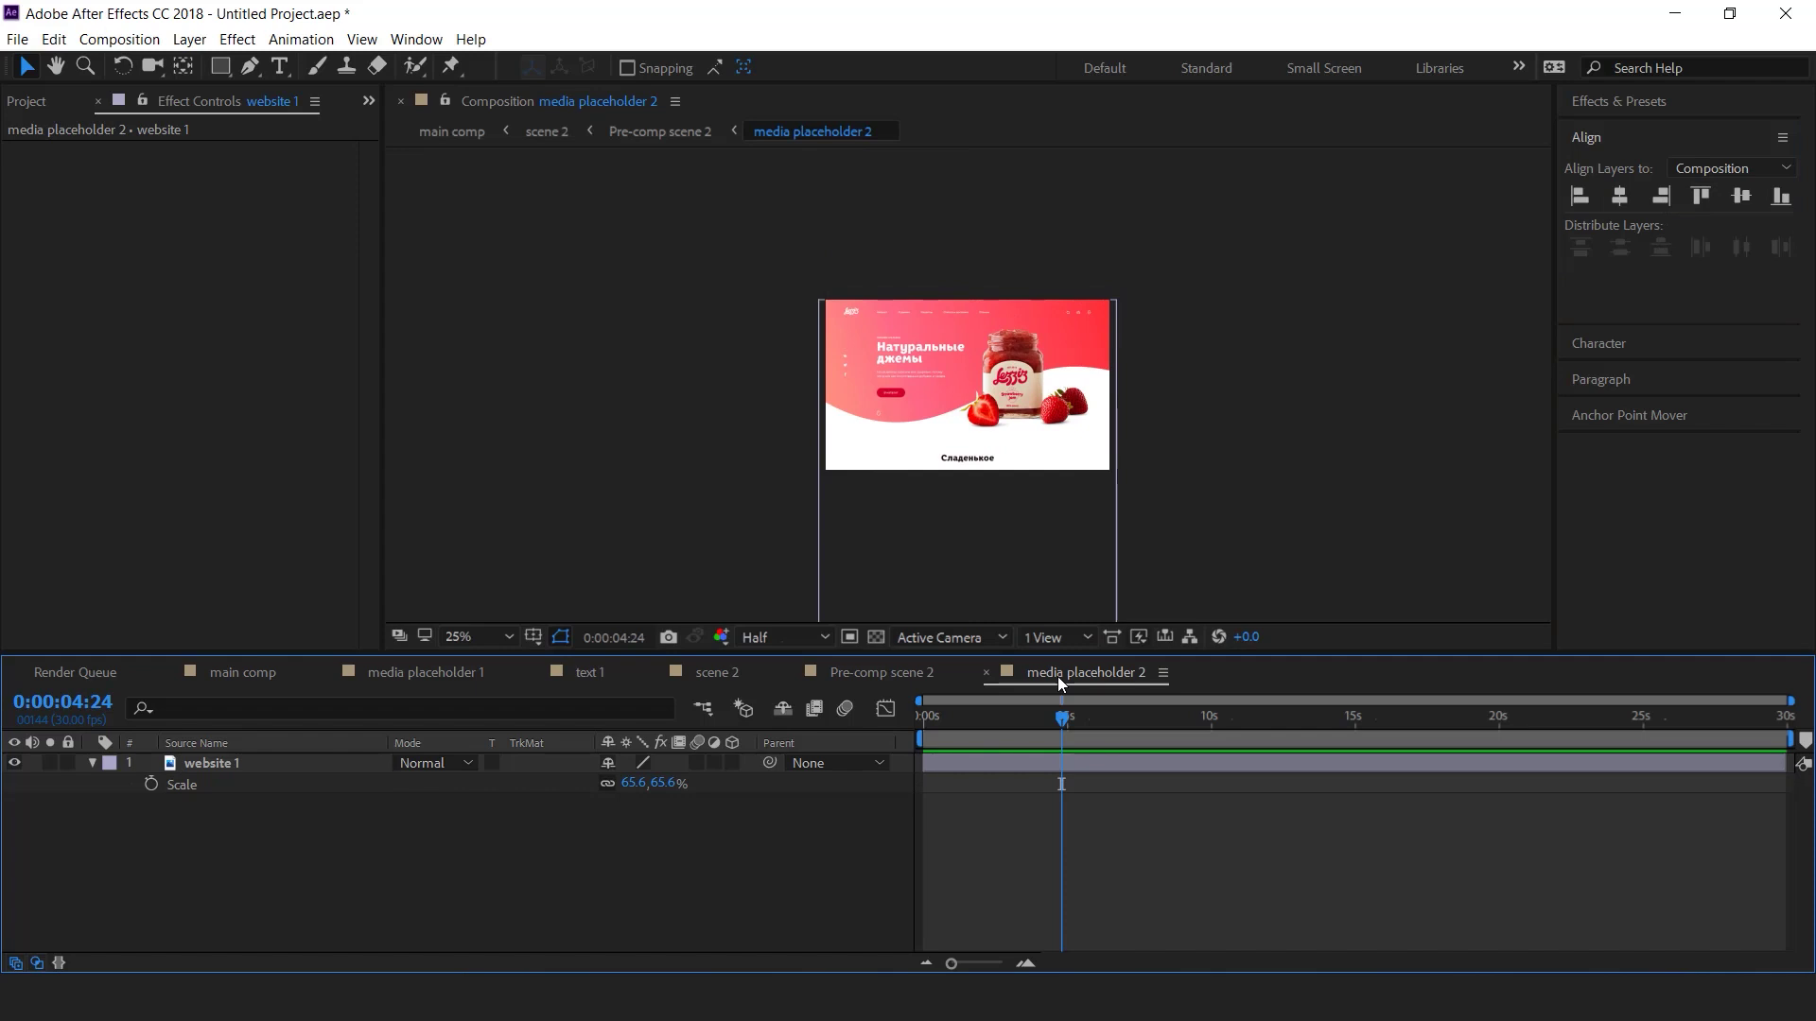
left_click(986, 672)
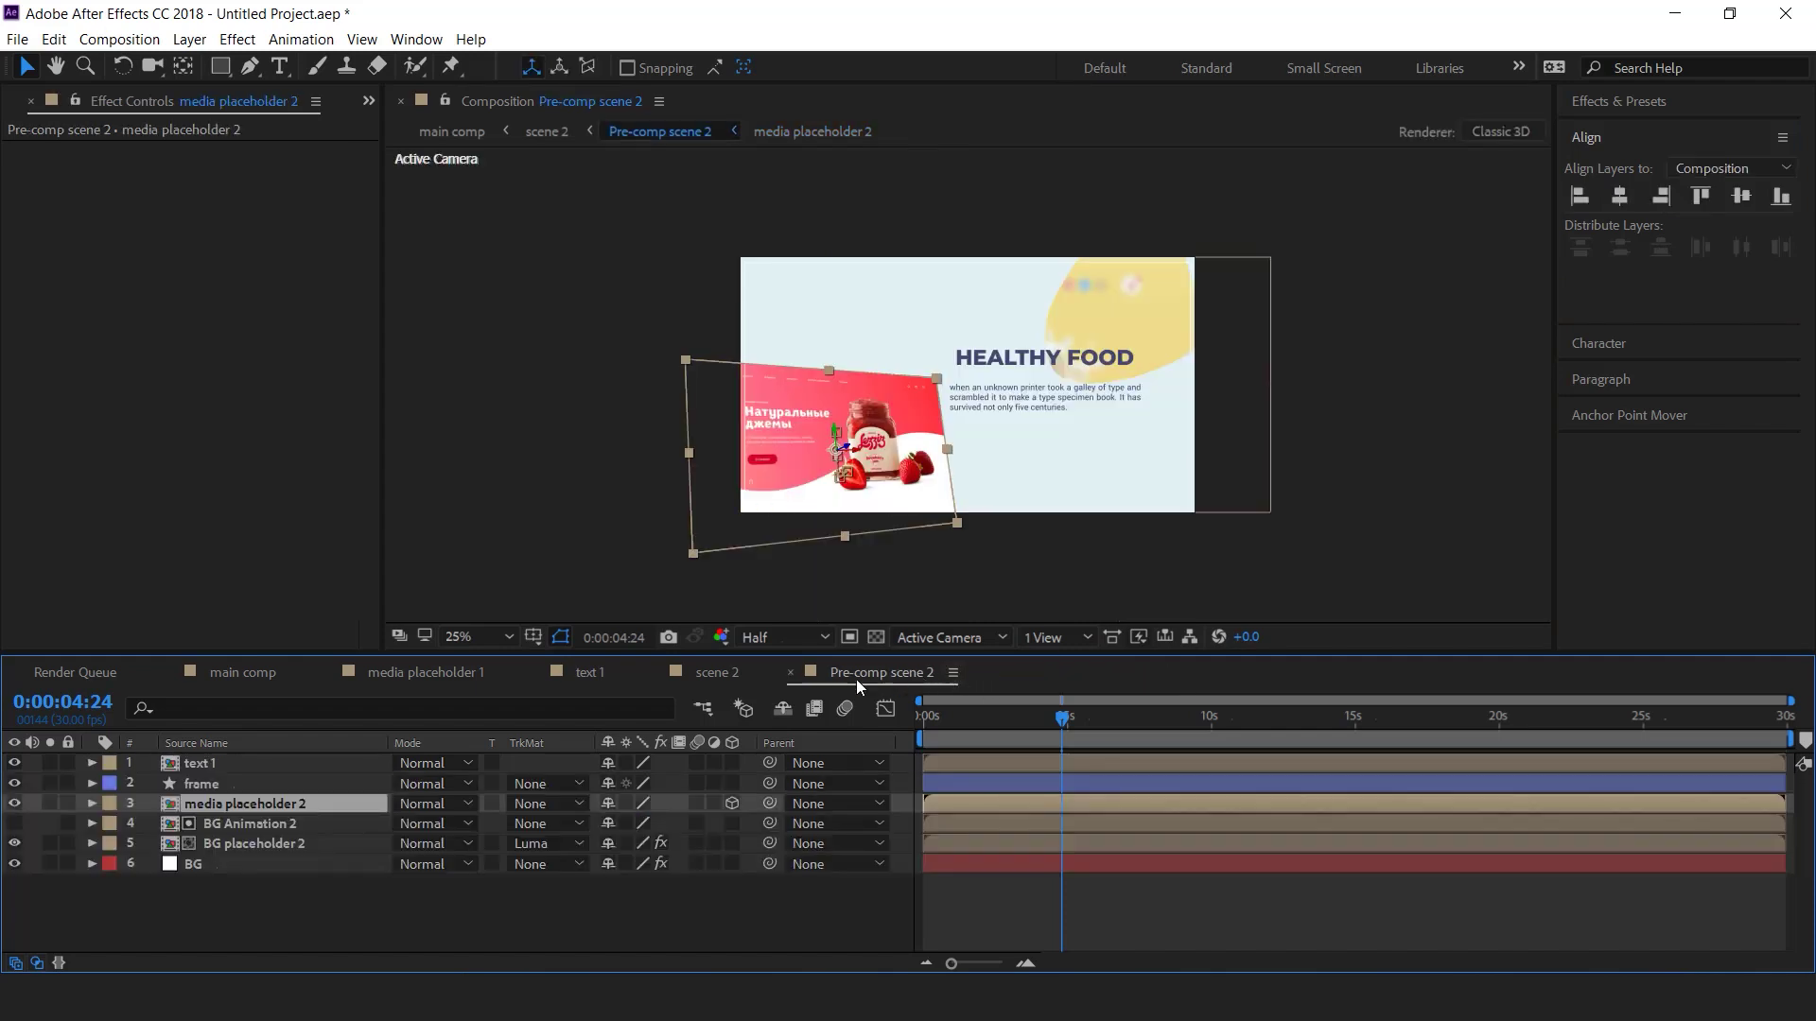
- Add laptop.png beneath media placeholder 2 in Pre-comp scene 2, make it a 3D layer and scale it to 59%
scroll(123, 88, "up", 1)
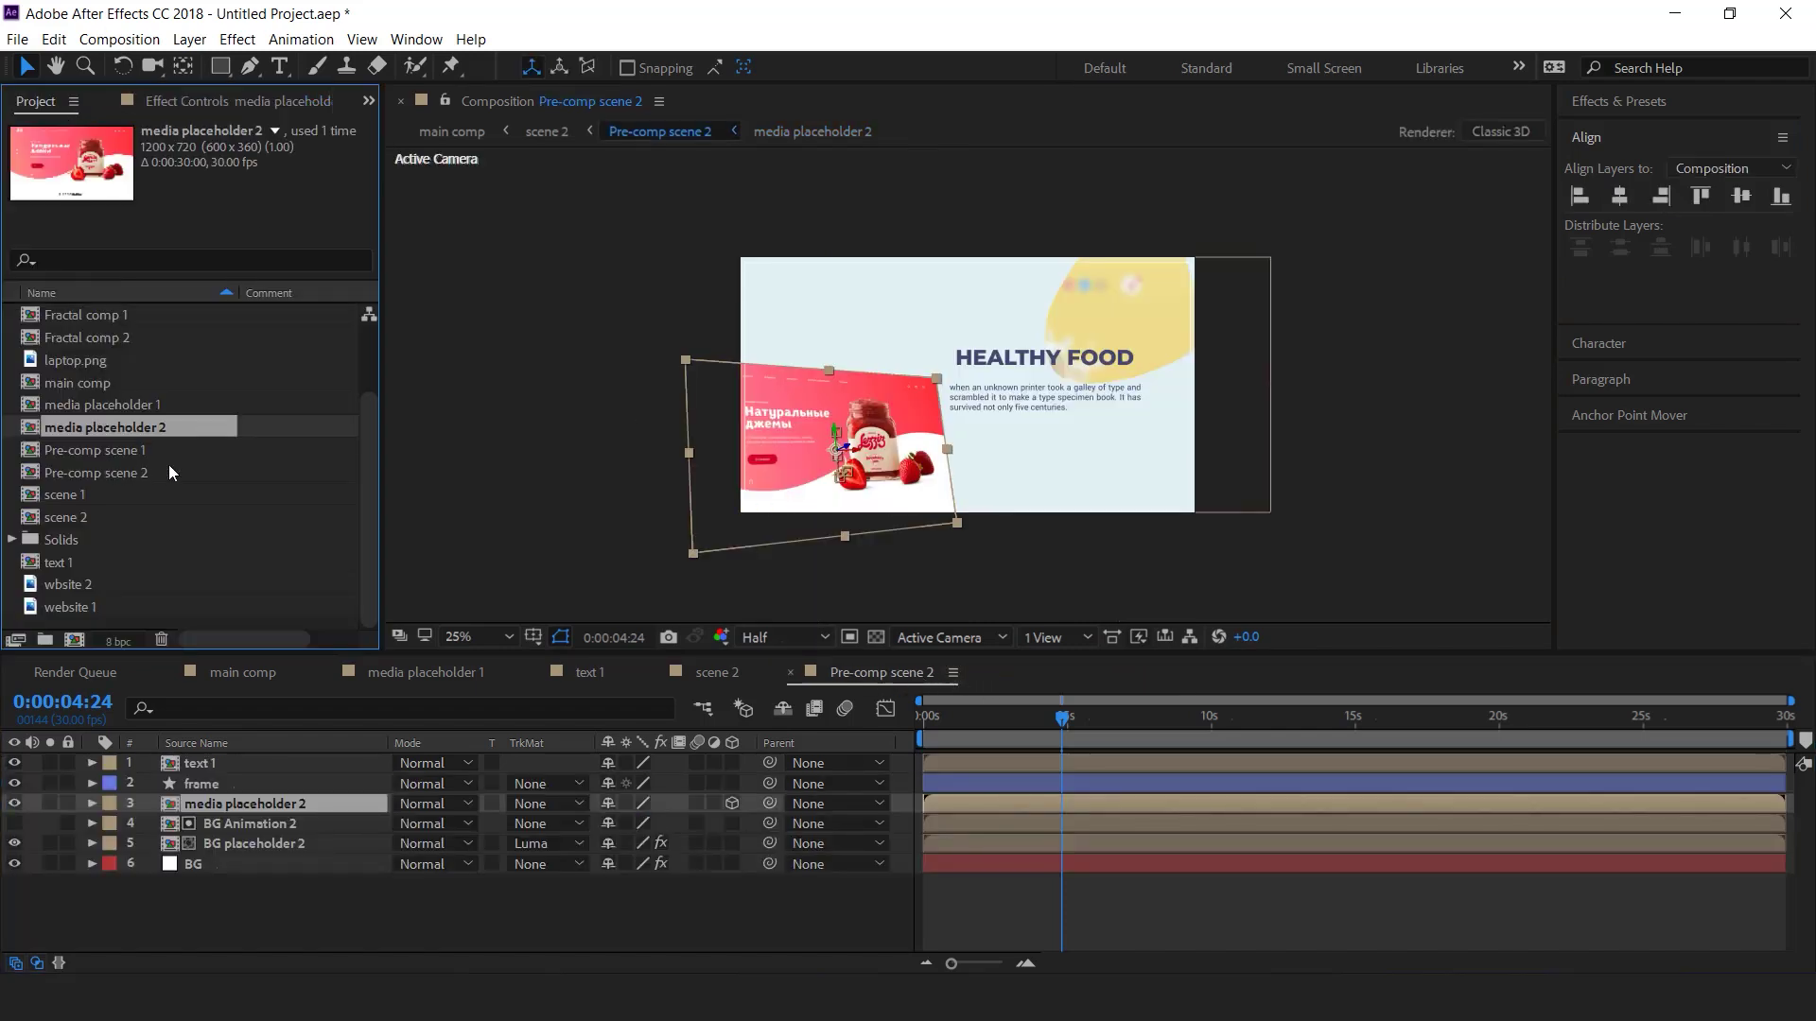
left_click(40, 360)
left_click_drag(31, 360, 265, 821)
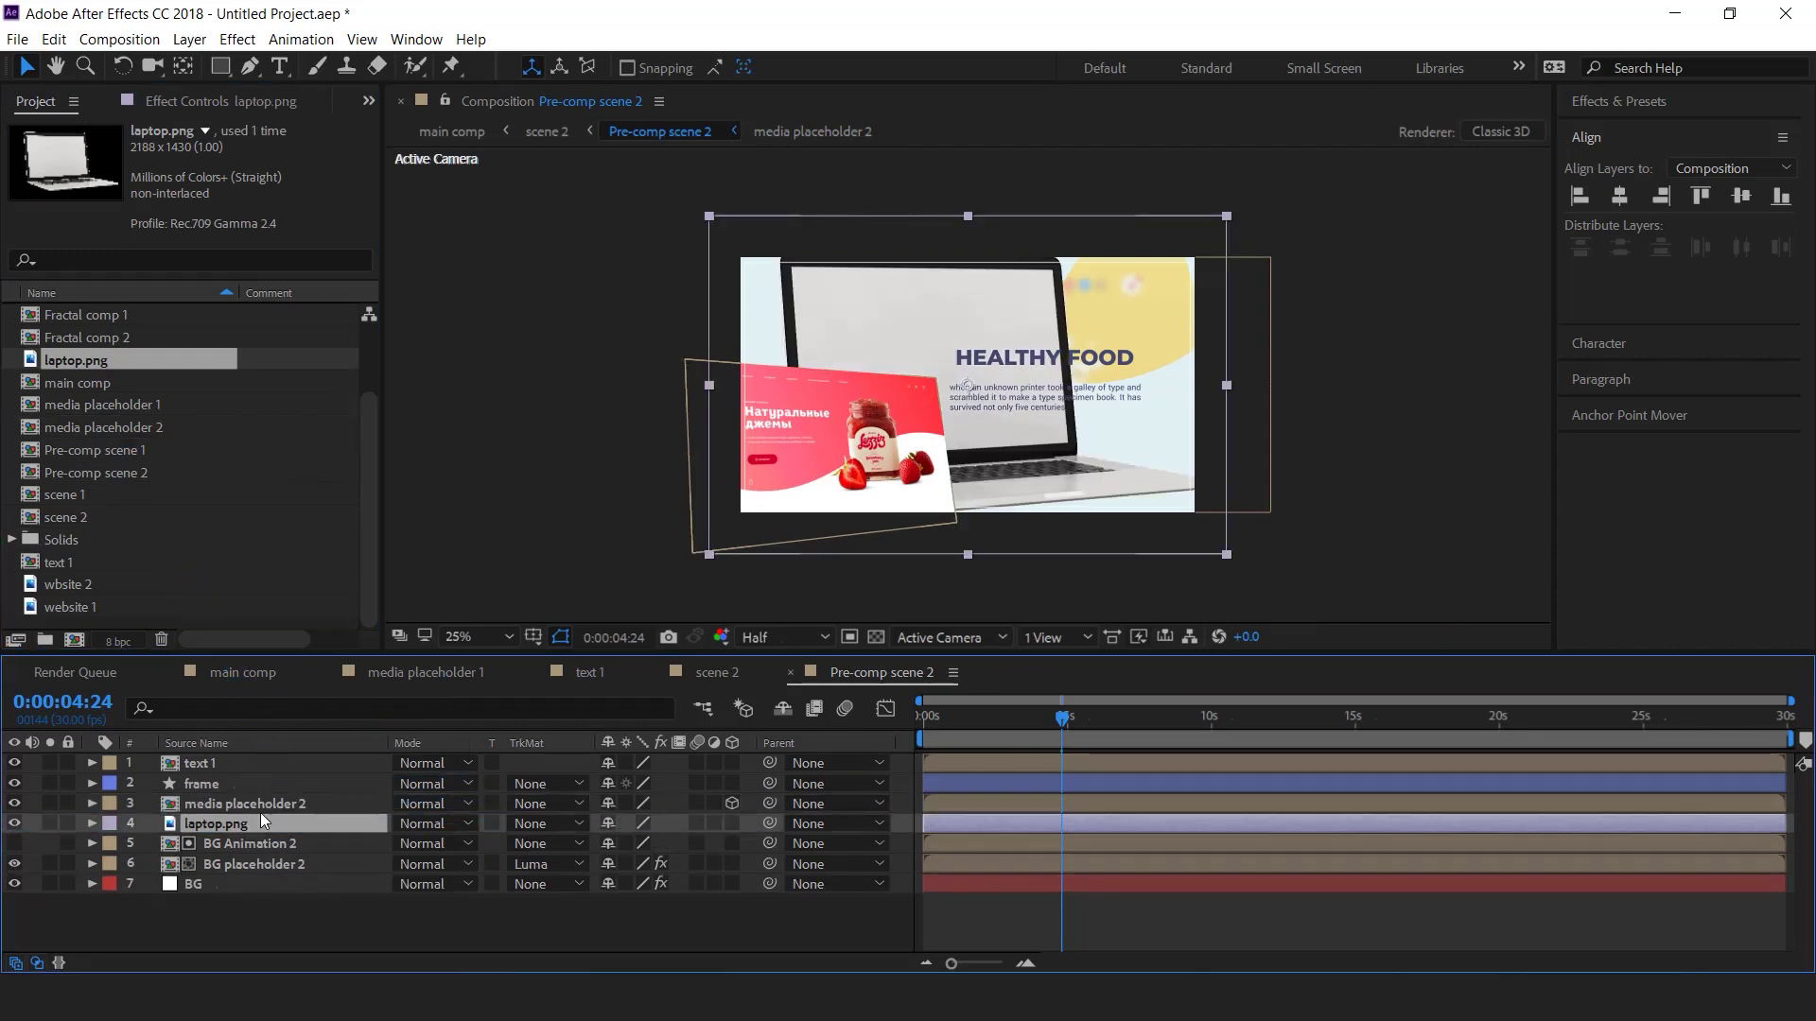
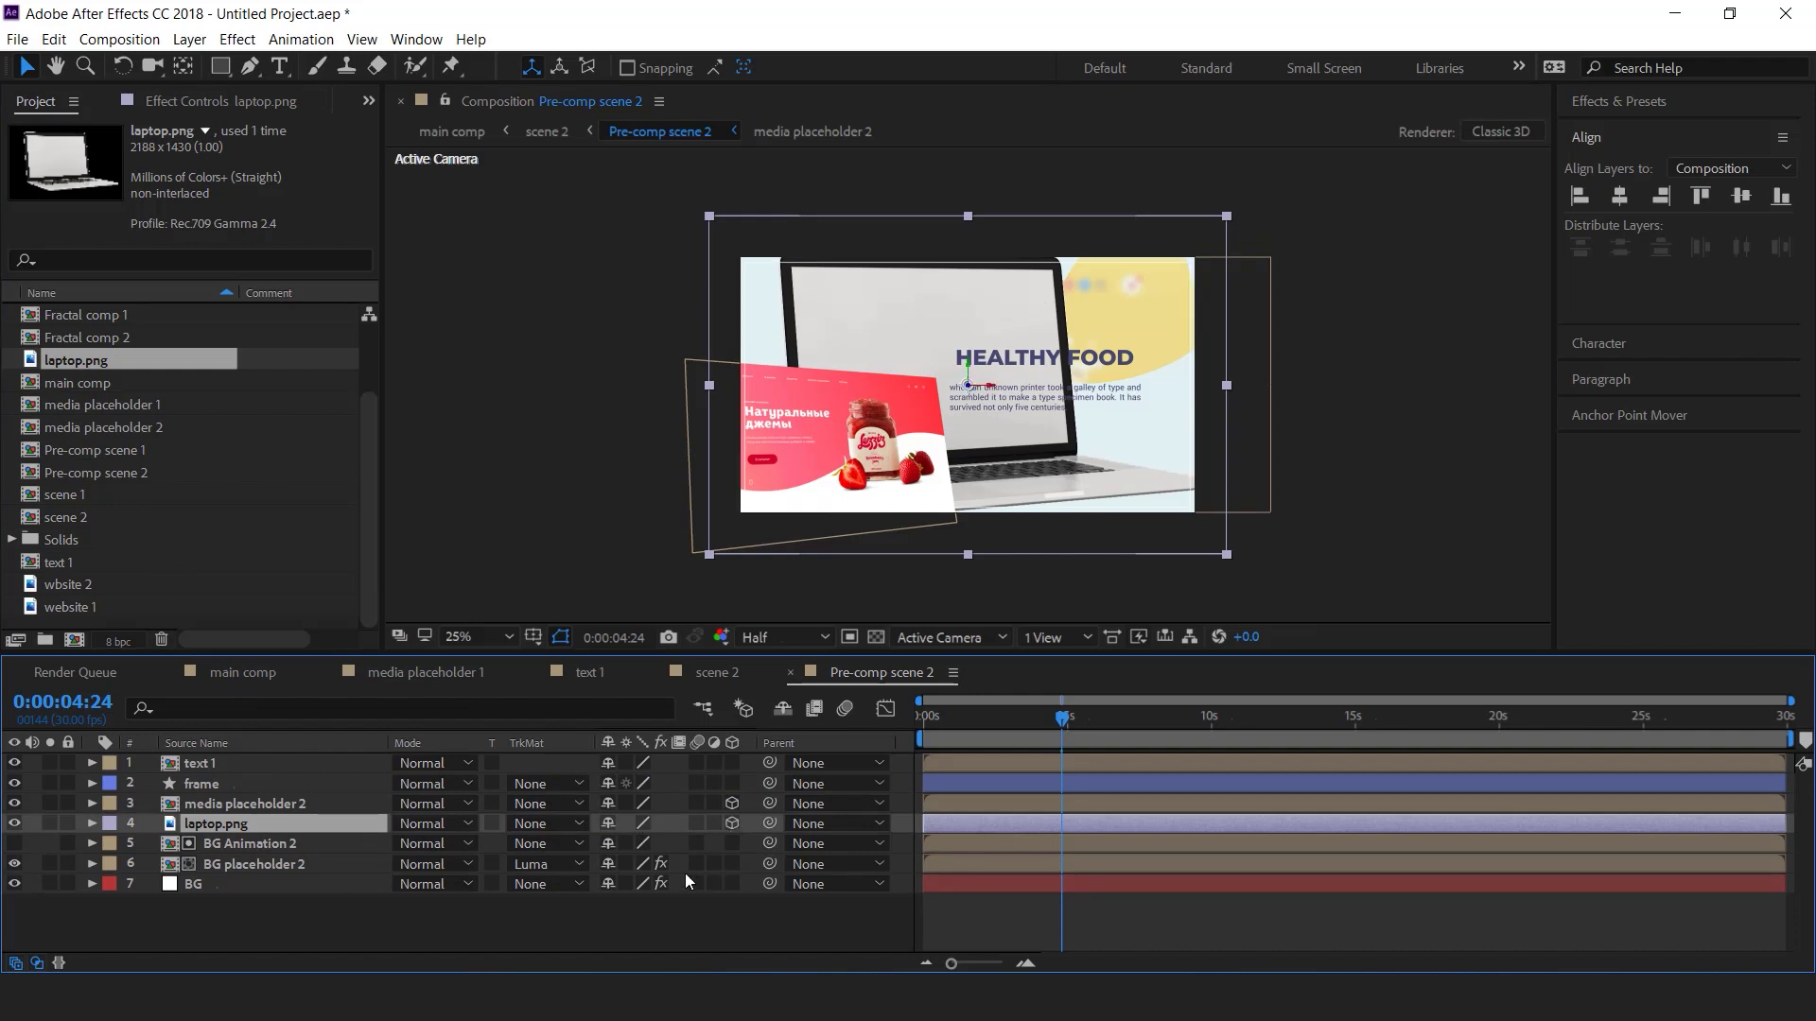
key("s")
left_click_drag(694, 848, 656, 849)
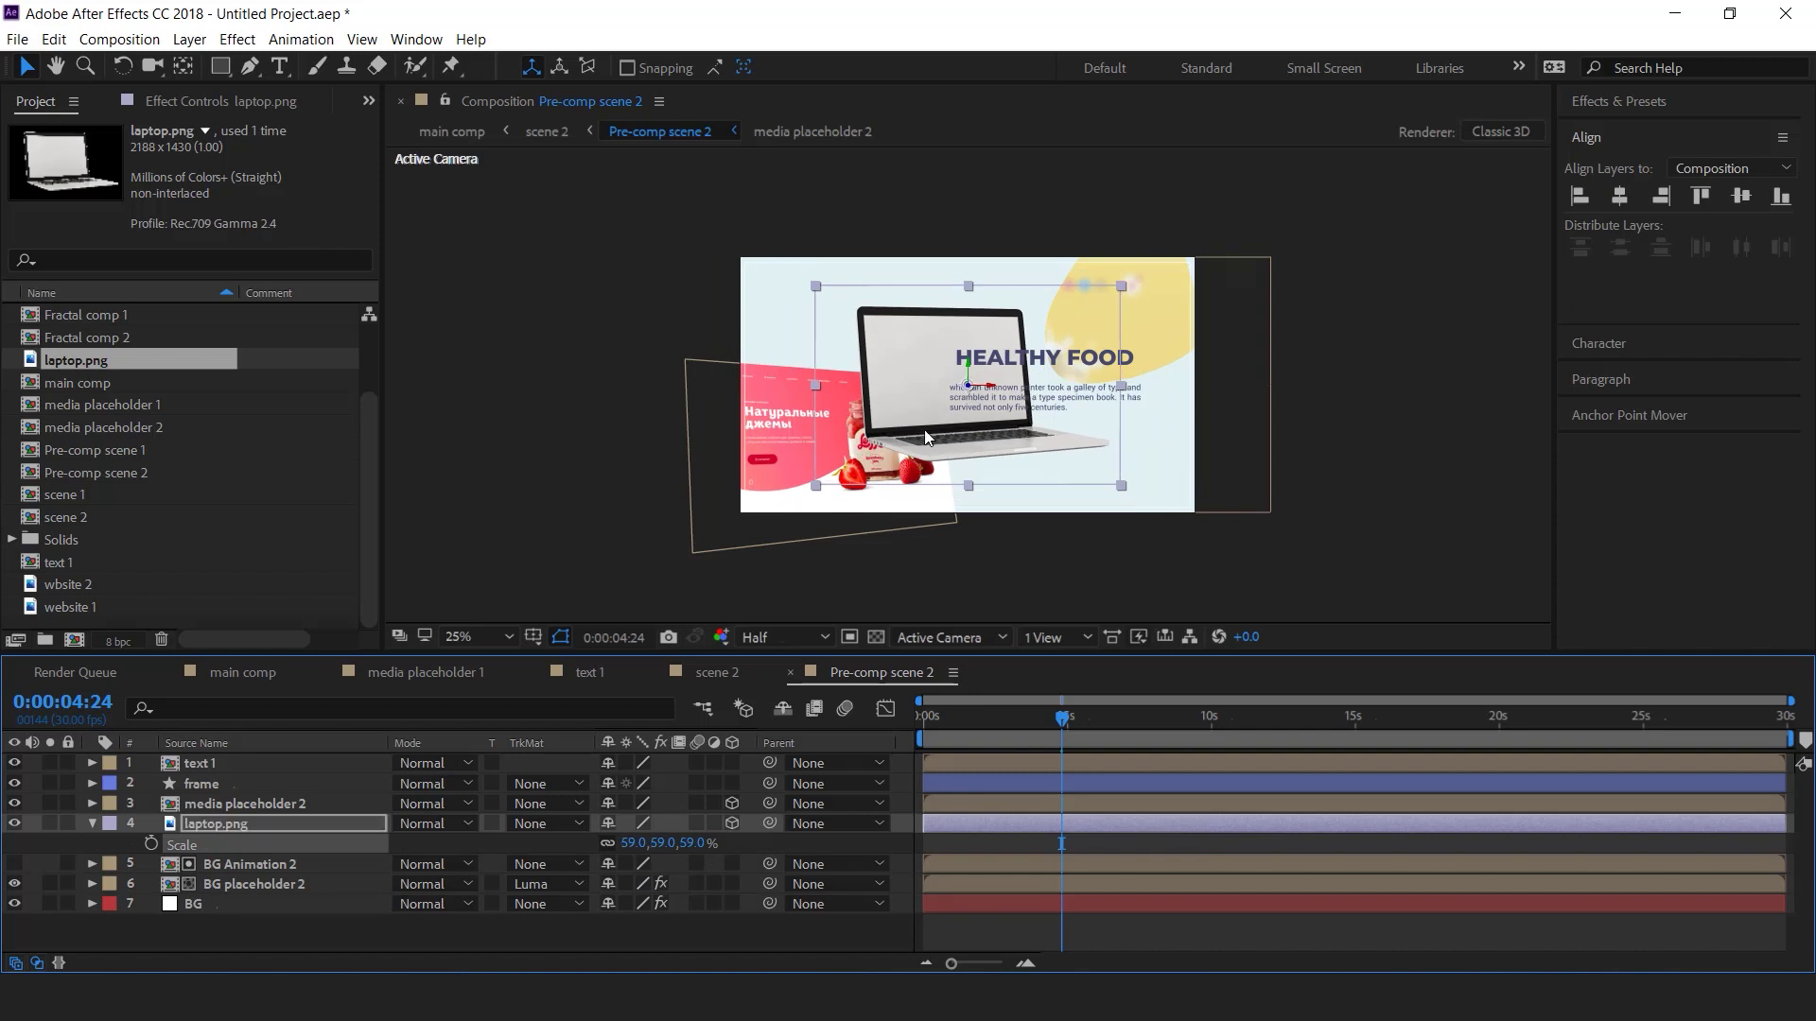
- Reposition laptop.png beside the HEALTHY FOOD text, on the opposite side of the frame, and reduce its scale slightly
scroll(925, 431, "up", 2)
left_click_drag(1050, 443, 1091, 437)
left_click_drag(896, 468, 714, 500)
left_click_drag(690, 844, 684, 844)
mouse_move(870, 462)
left_mouse_down()
mouse_move(897, 463)
mouse_move(873, 460)
left_mouse_up()
key("s")
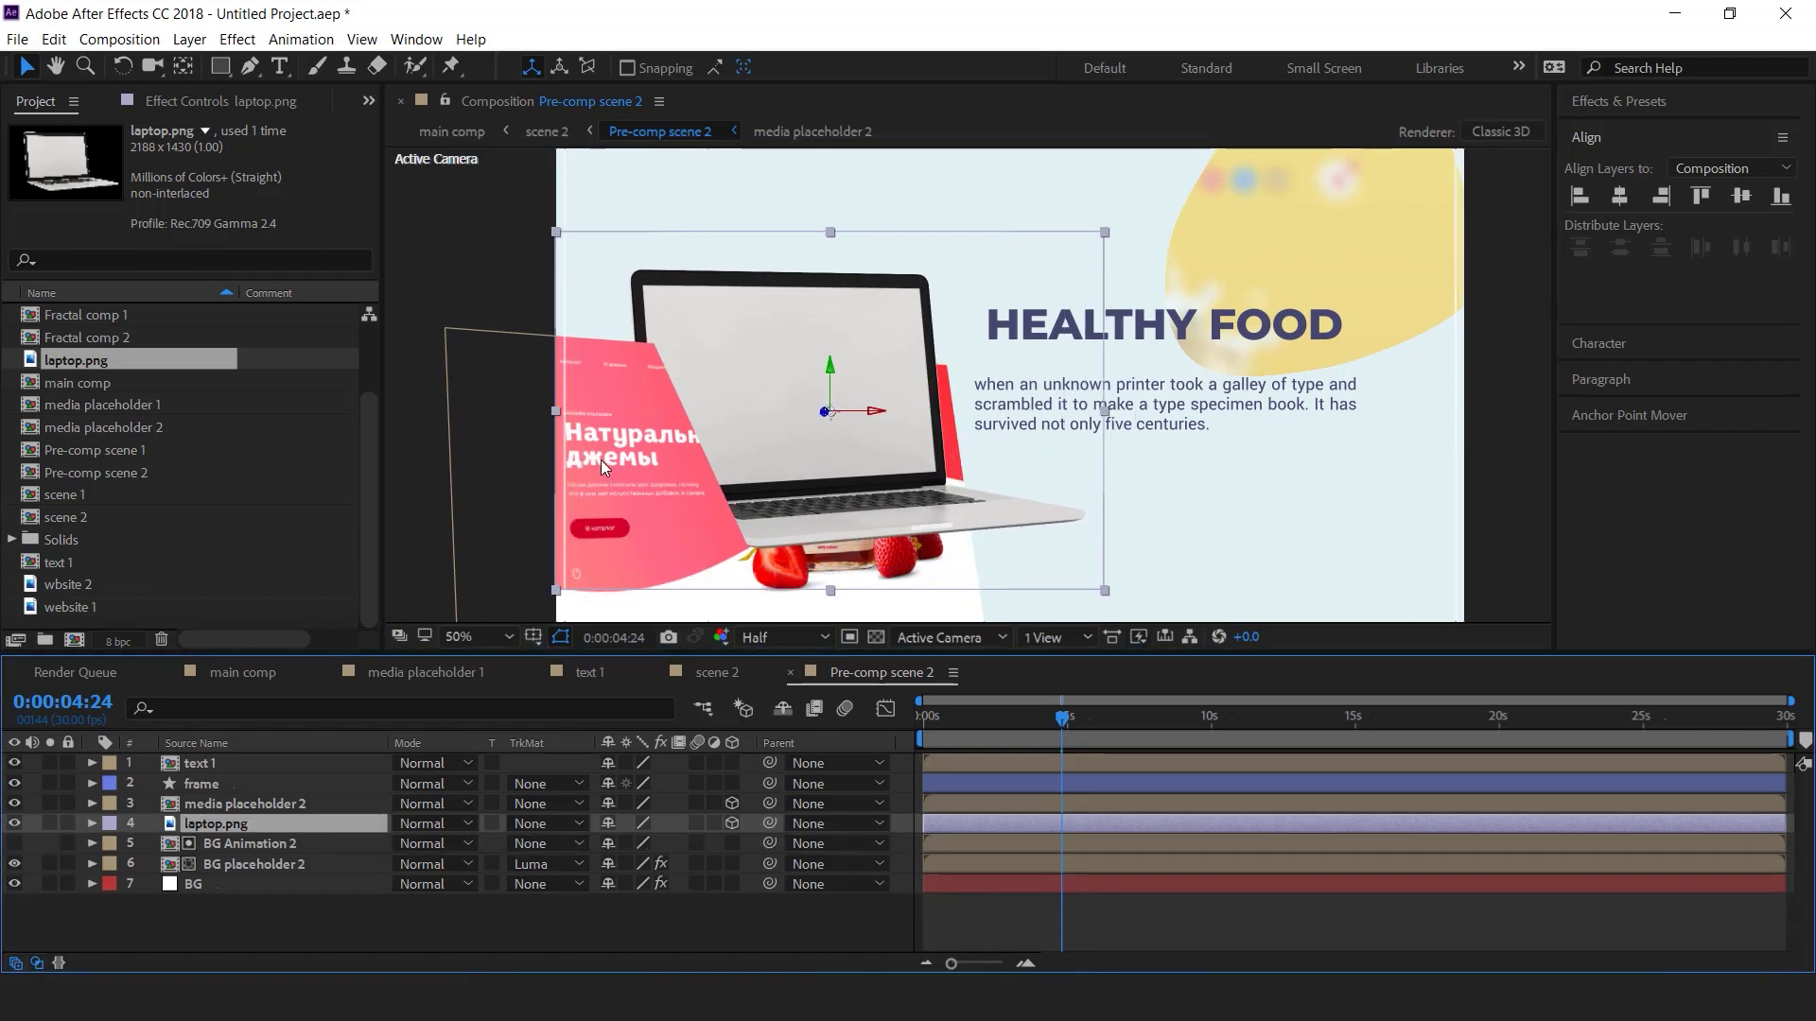
- Delete all position and rotation keyframes of media placeholder 2 and reset these properties to their defaults
left_click(274, 804)
left_click_drag(677, 526, 759, 423)
key("u")
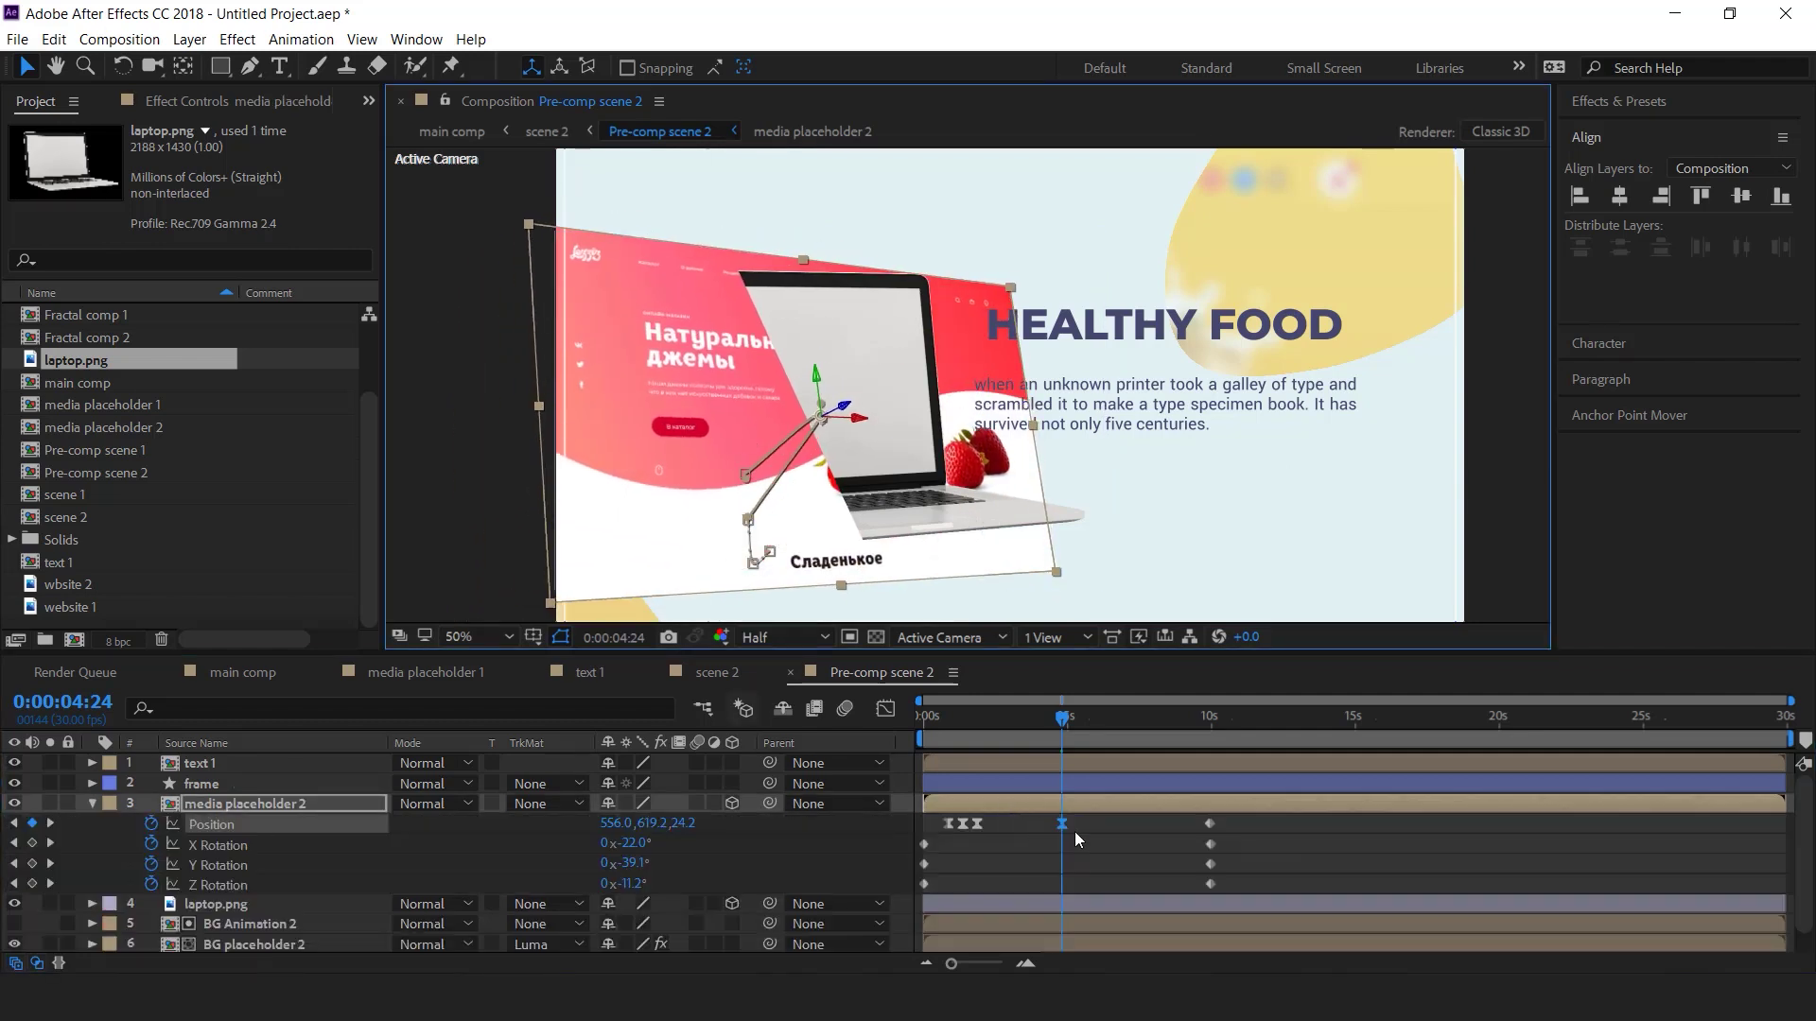
left_click_drag(1233, 820, 889, 894)
key("Delete")
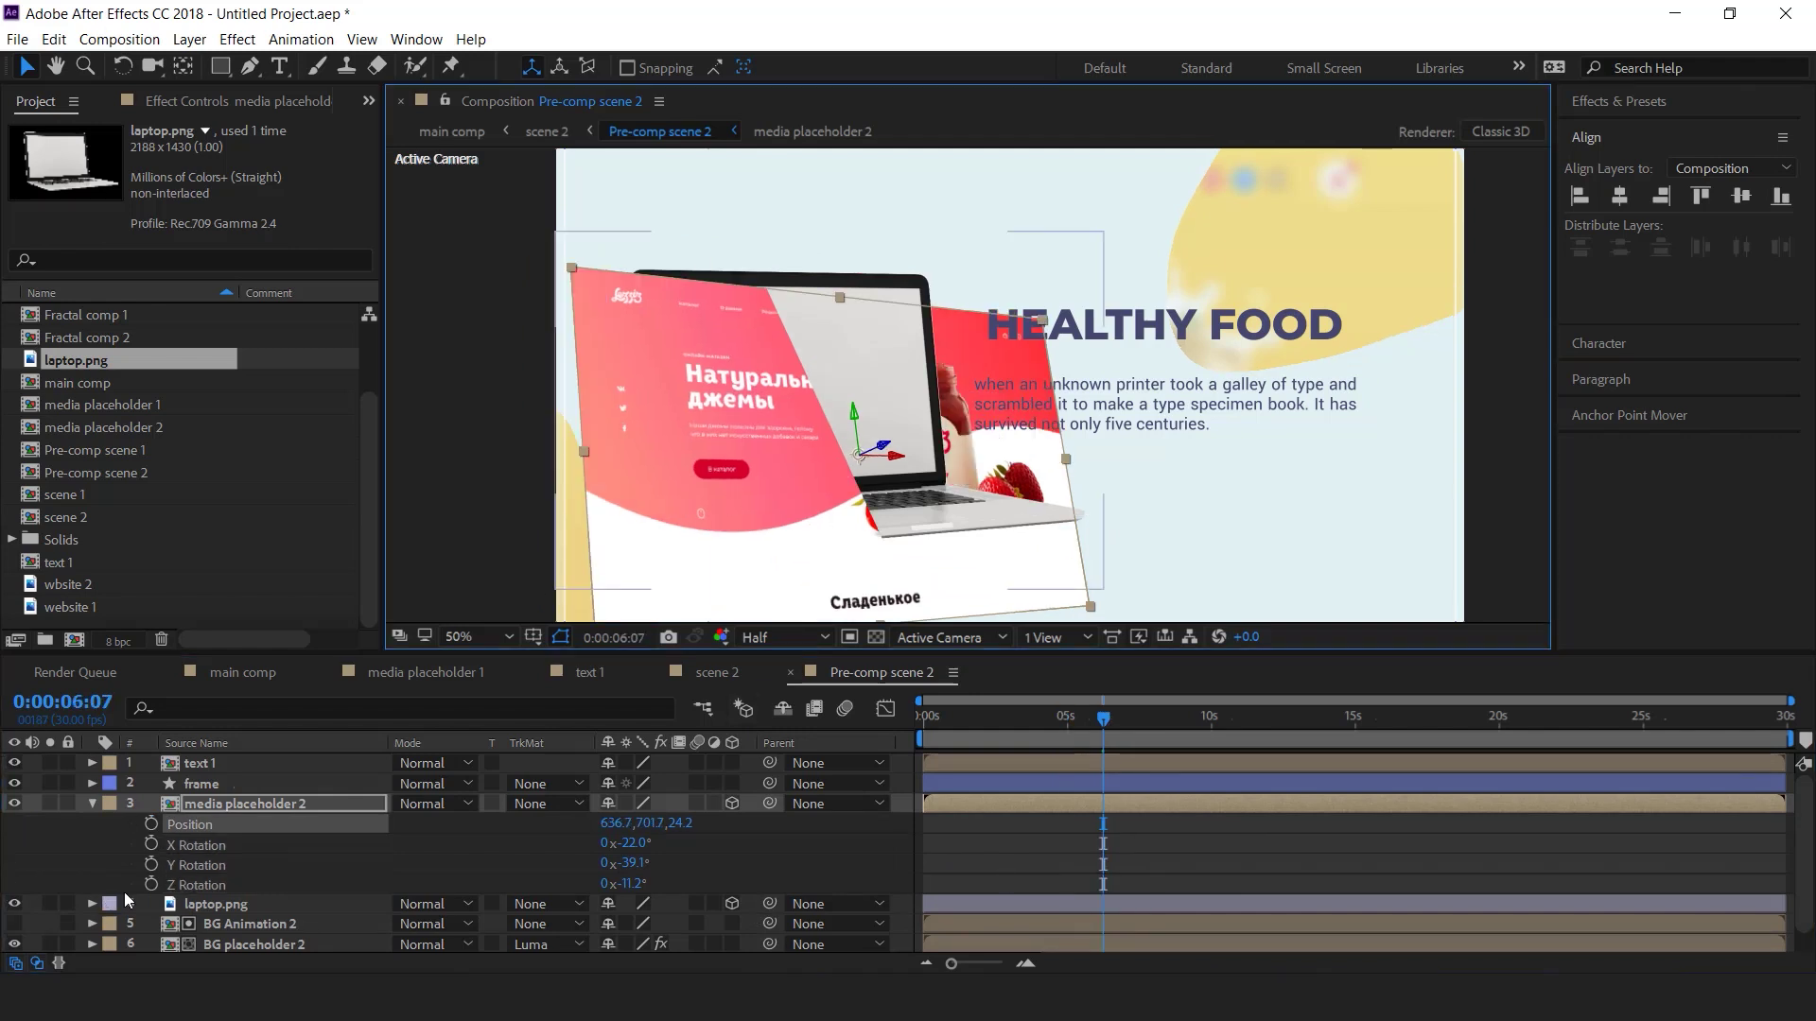
left_click(203, 879, "shift")
right_click(231, 844)
left_click(307, 766)
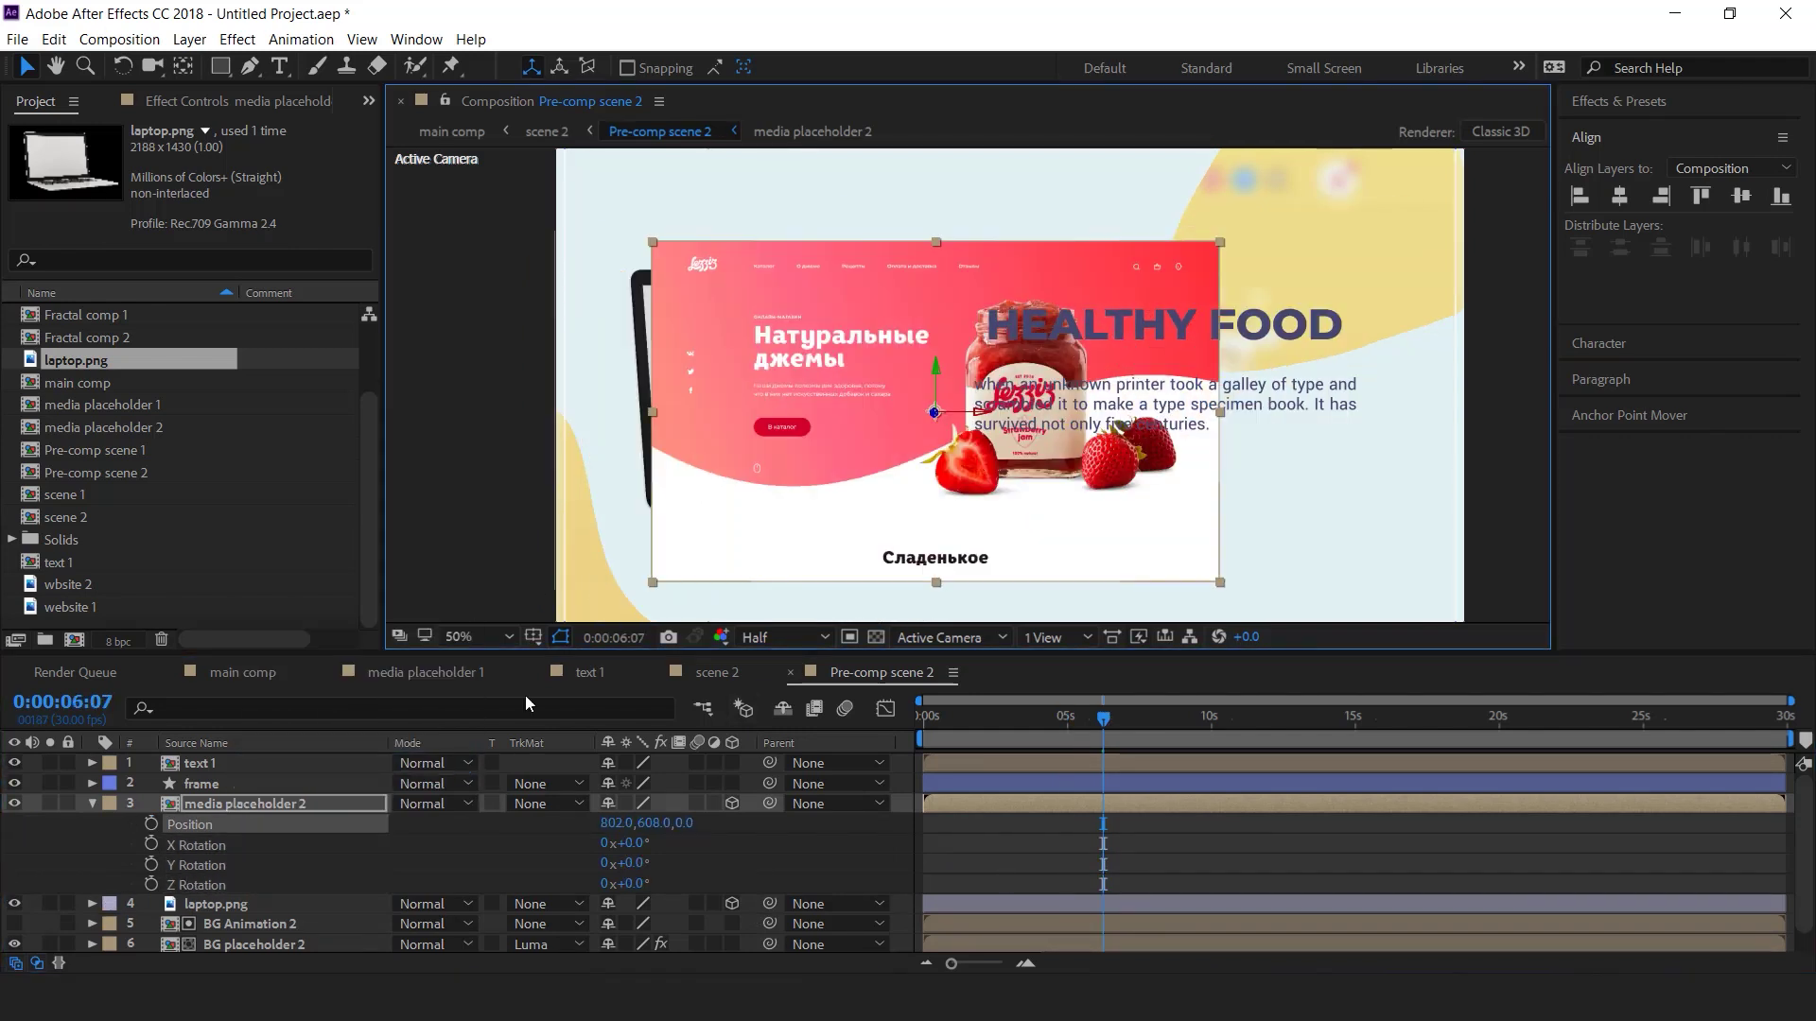
- Scale media placeholder 2 to 71% and move it over the laptop's screen
key("s")
left_click_drag(701, 824, 675, 824)
left_click_drag(910, 450, 813, 445)
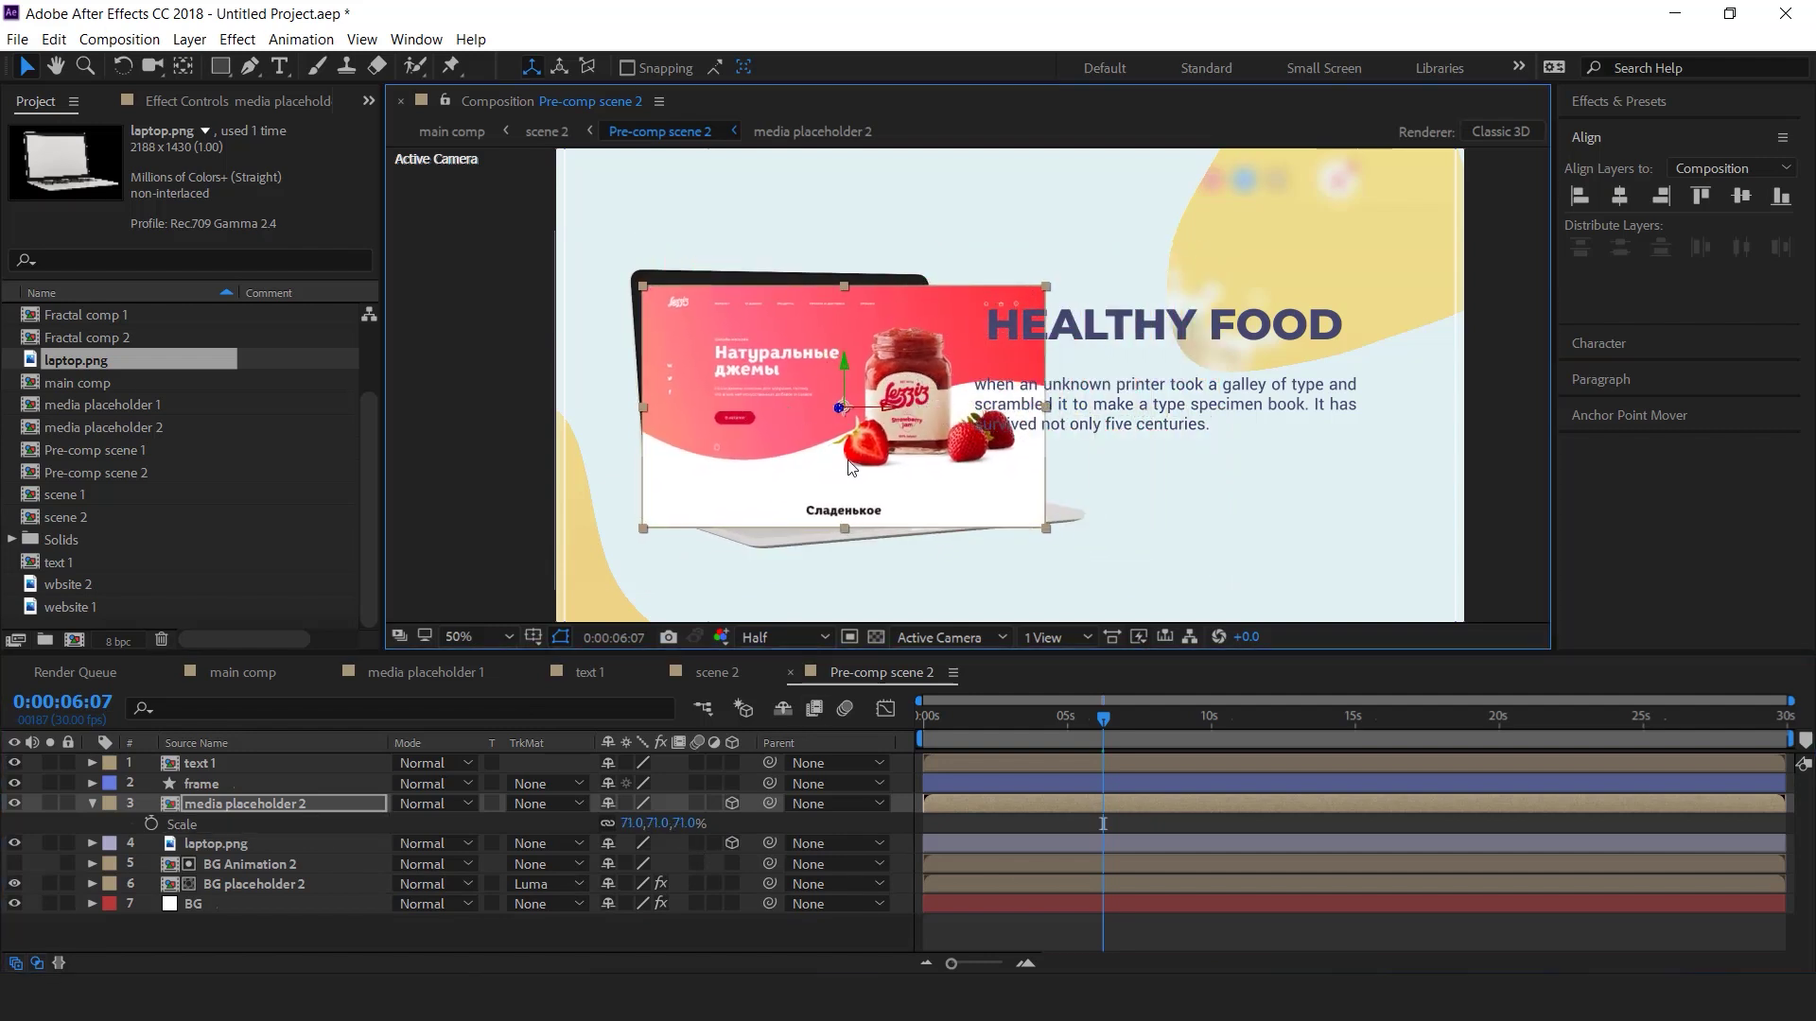
- Apply the Corner Pin effect to media placeholder 2
left_click(258, 806)
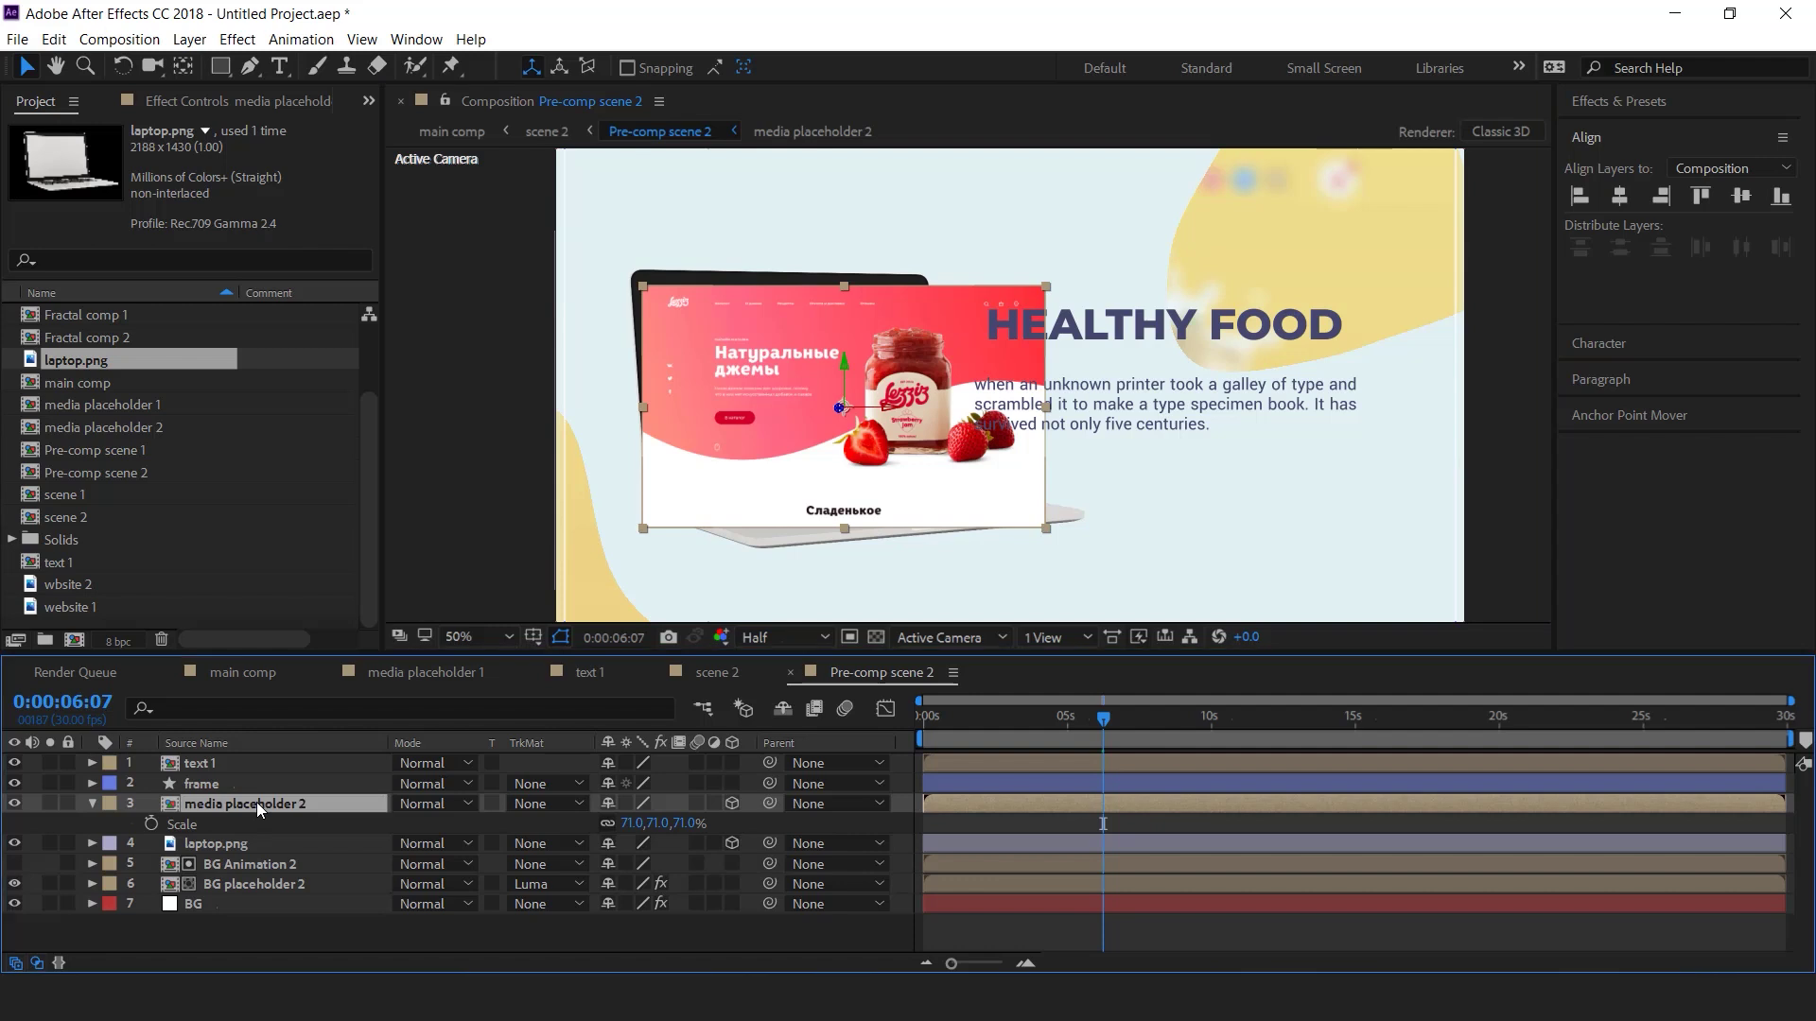
key("ctrl+space")
type("corn")
key("Return")
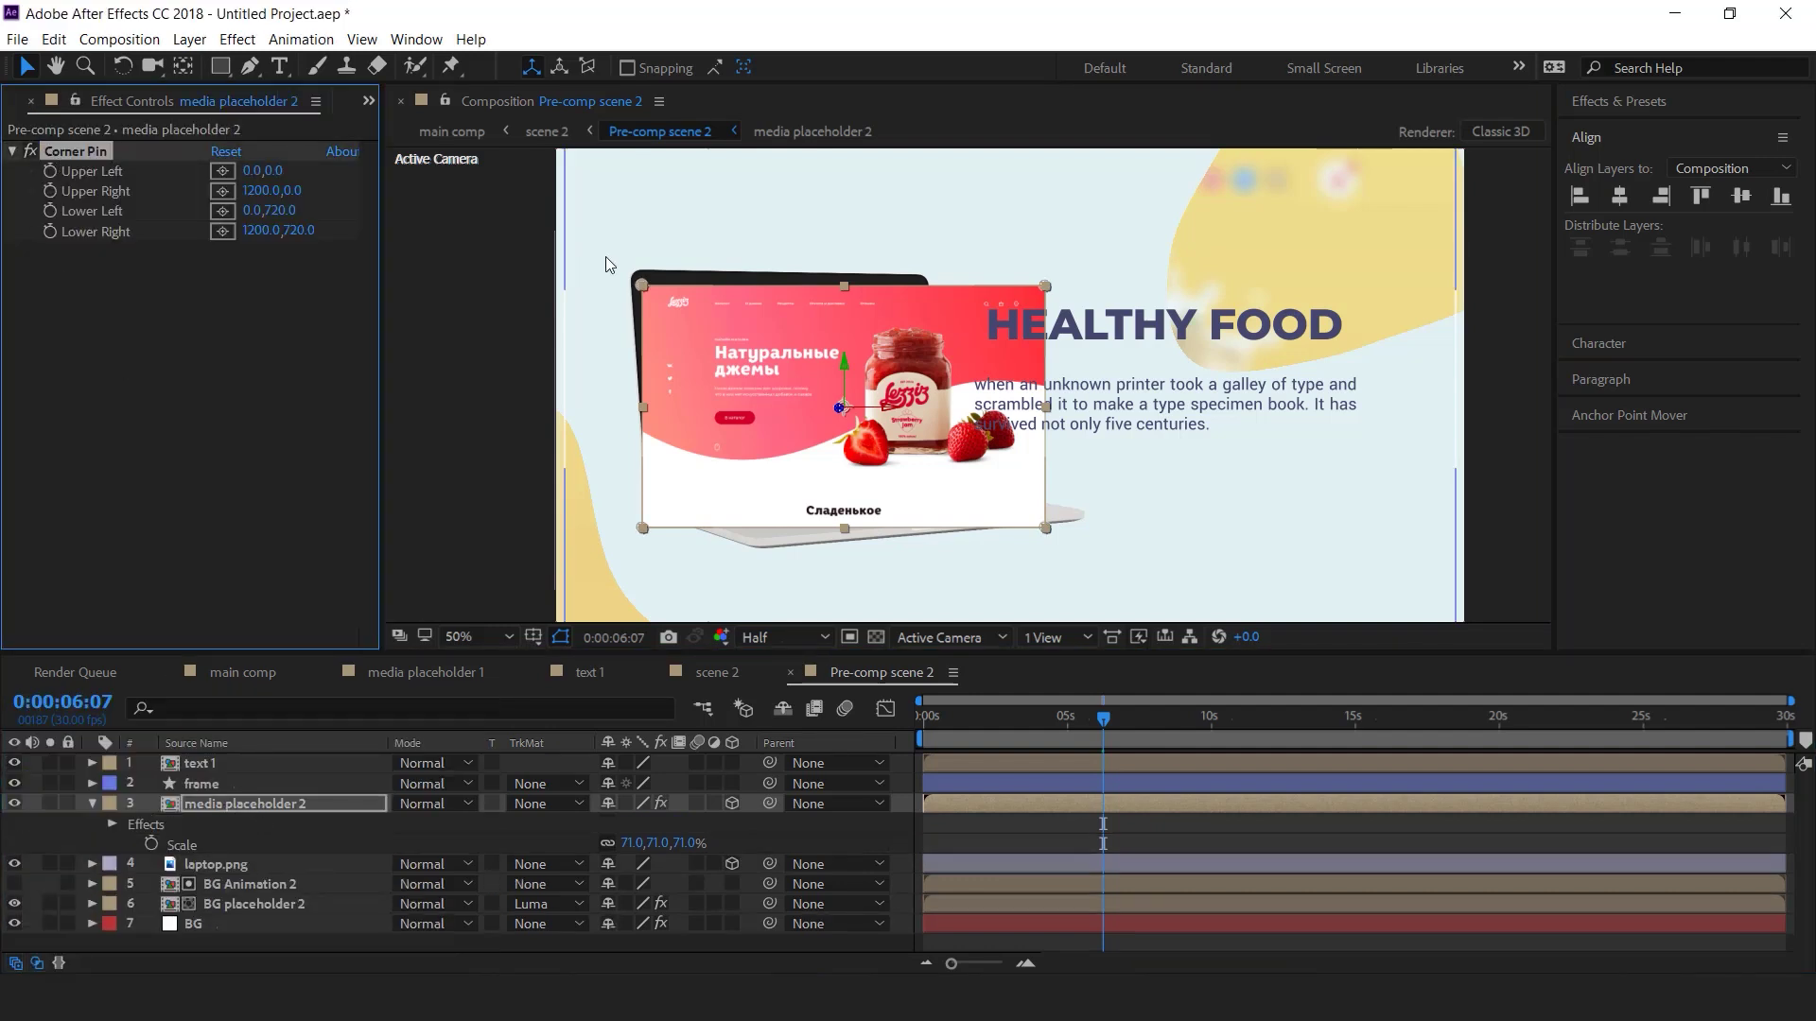
- Pin media placeholder 2's left corners to the laptop screen, upper left at about 2, -14 and lower left at about 49, 605
scroll(633, 288, "up", 4)
mouse_move(718, 310)
left_mouse_down()
mouse_move(758, 350)
mouse_move(721, 309)
left_mouse_up()
key("space")
left_click_drag(821, 610, 782, 213)
left_click_drag(691, 577, 605, 241)
left_click_drag(596, 543, 657, 388)
- Pin media placeholder 2's right corners to the laptop screen, upper right at about 828, 7 and lower right at about 873, 553
key("space")
left_click_drag(1281, 409, 398, 402)
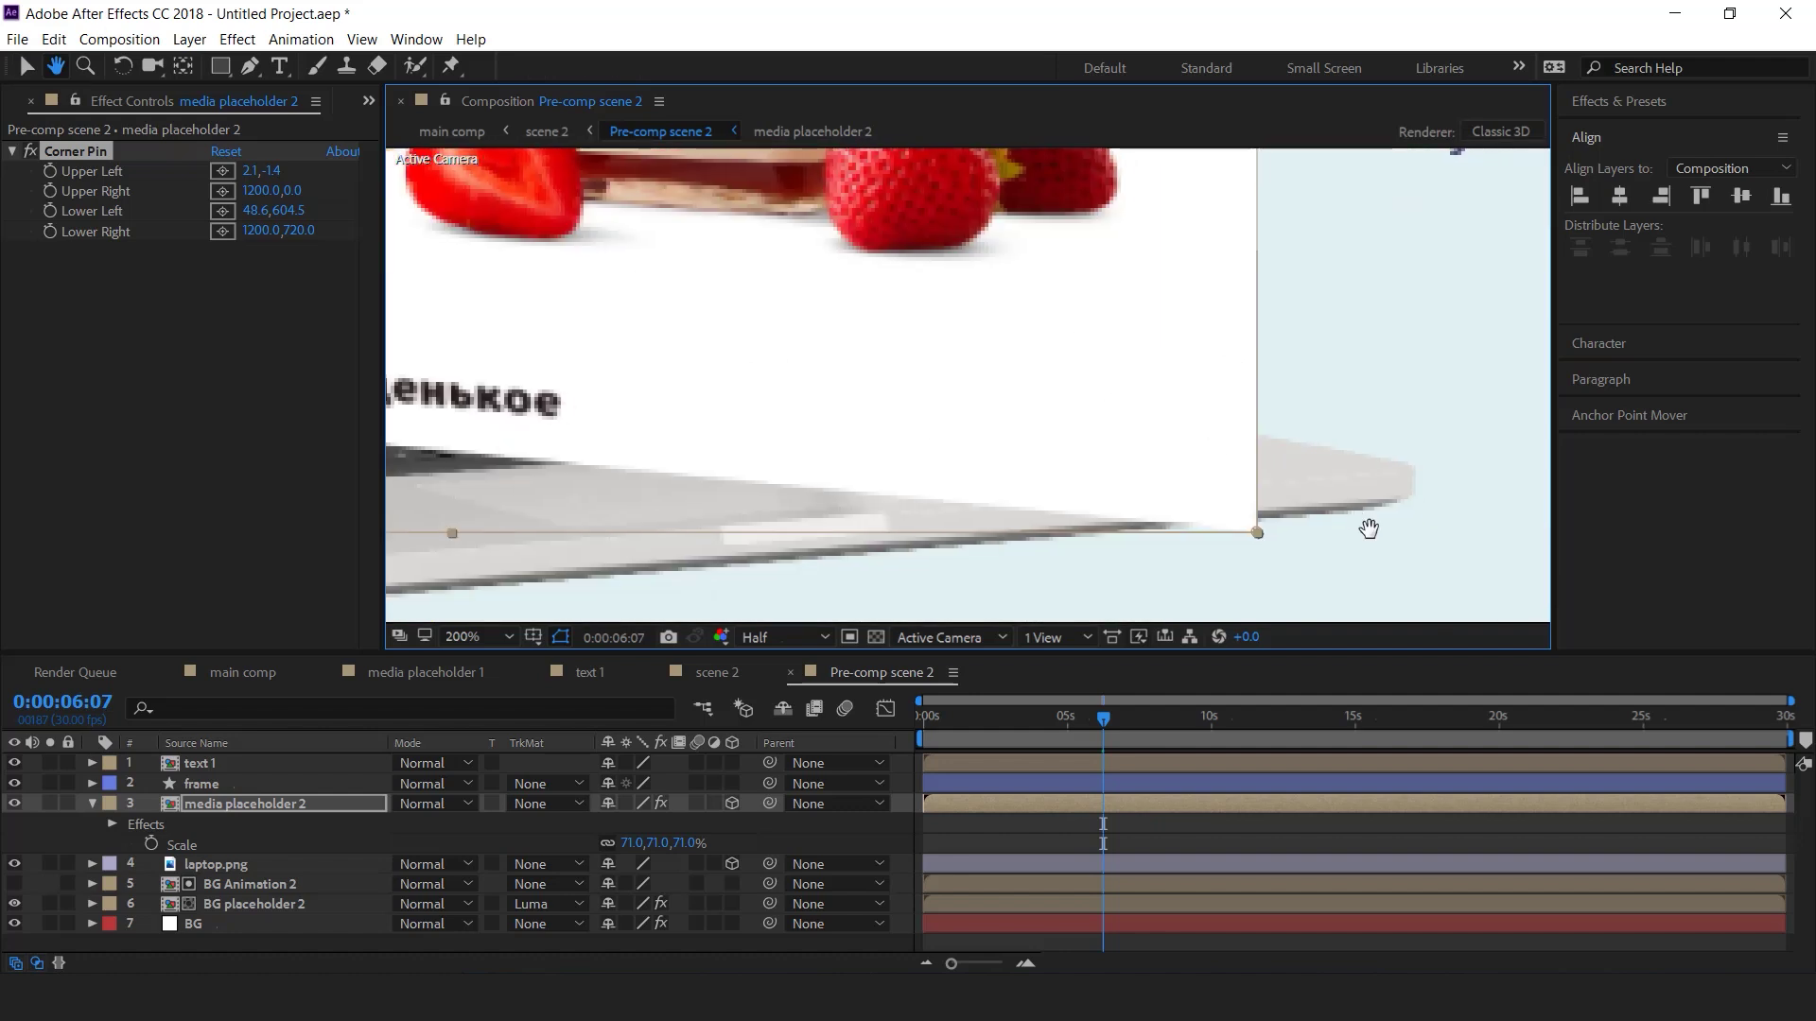
left_click_drag(1370, 531, 1482, 609)
left_click_drag(1369, 608, 928, 382)
key("space")
scroll(1128, 558, "down", 1)
left_click_drag(1182, 217, 1271, 624)
left_click_drag(1258, 441, 991, 410)
scroll(1024, 476, "up", 1)
scroll(1133, 376, "down", 2)
key("space")
left_click_drag(1061, 509, 1021, 431)
left_click(560, 441)
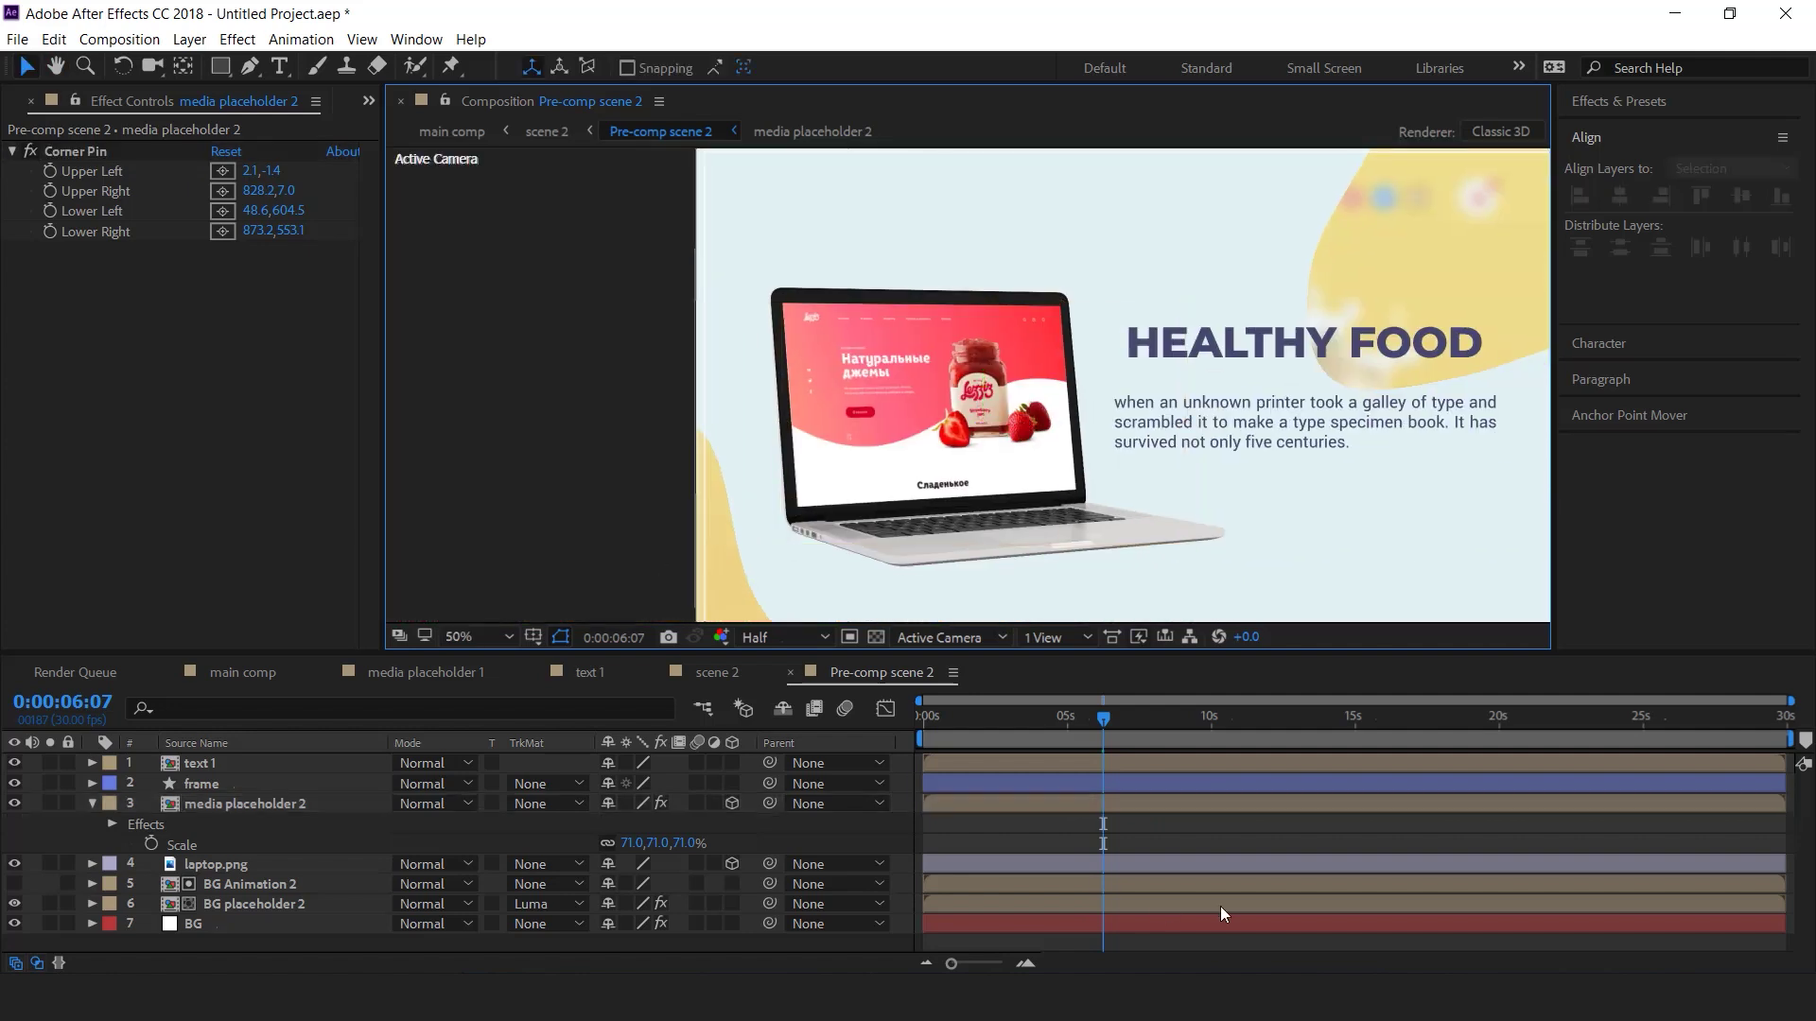
- Parent media placeholder 2 to laptop.png so the website follows the laptop
left_click(91, 804)
left_click(235, 803)
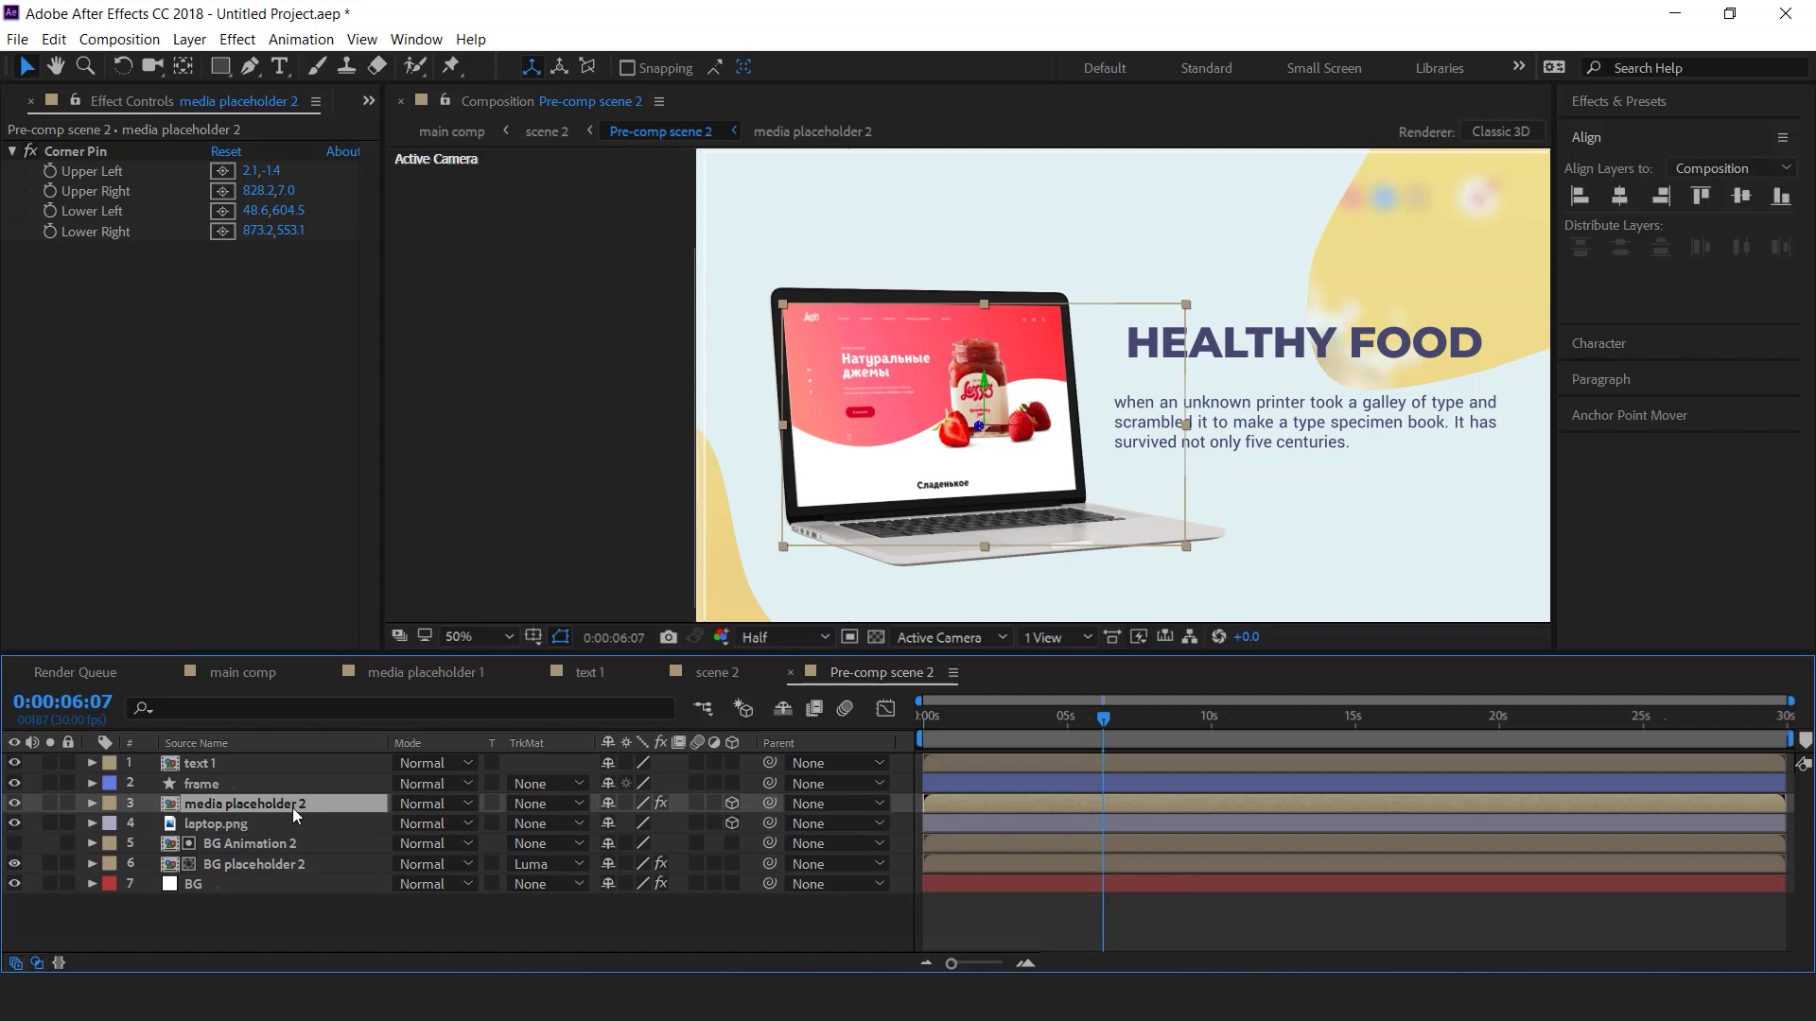
left_click_drag(465, 804, 236, 826)
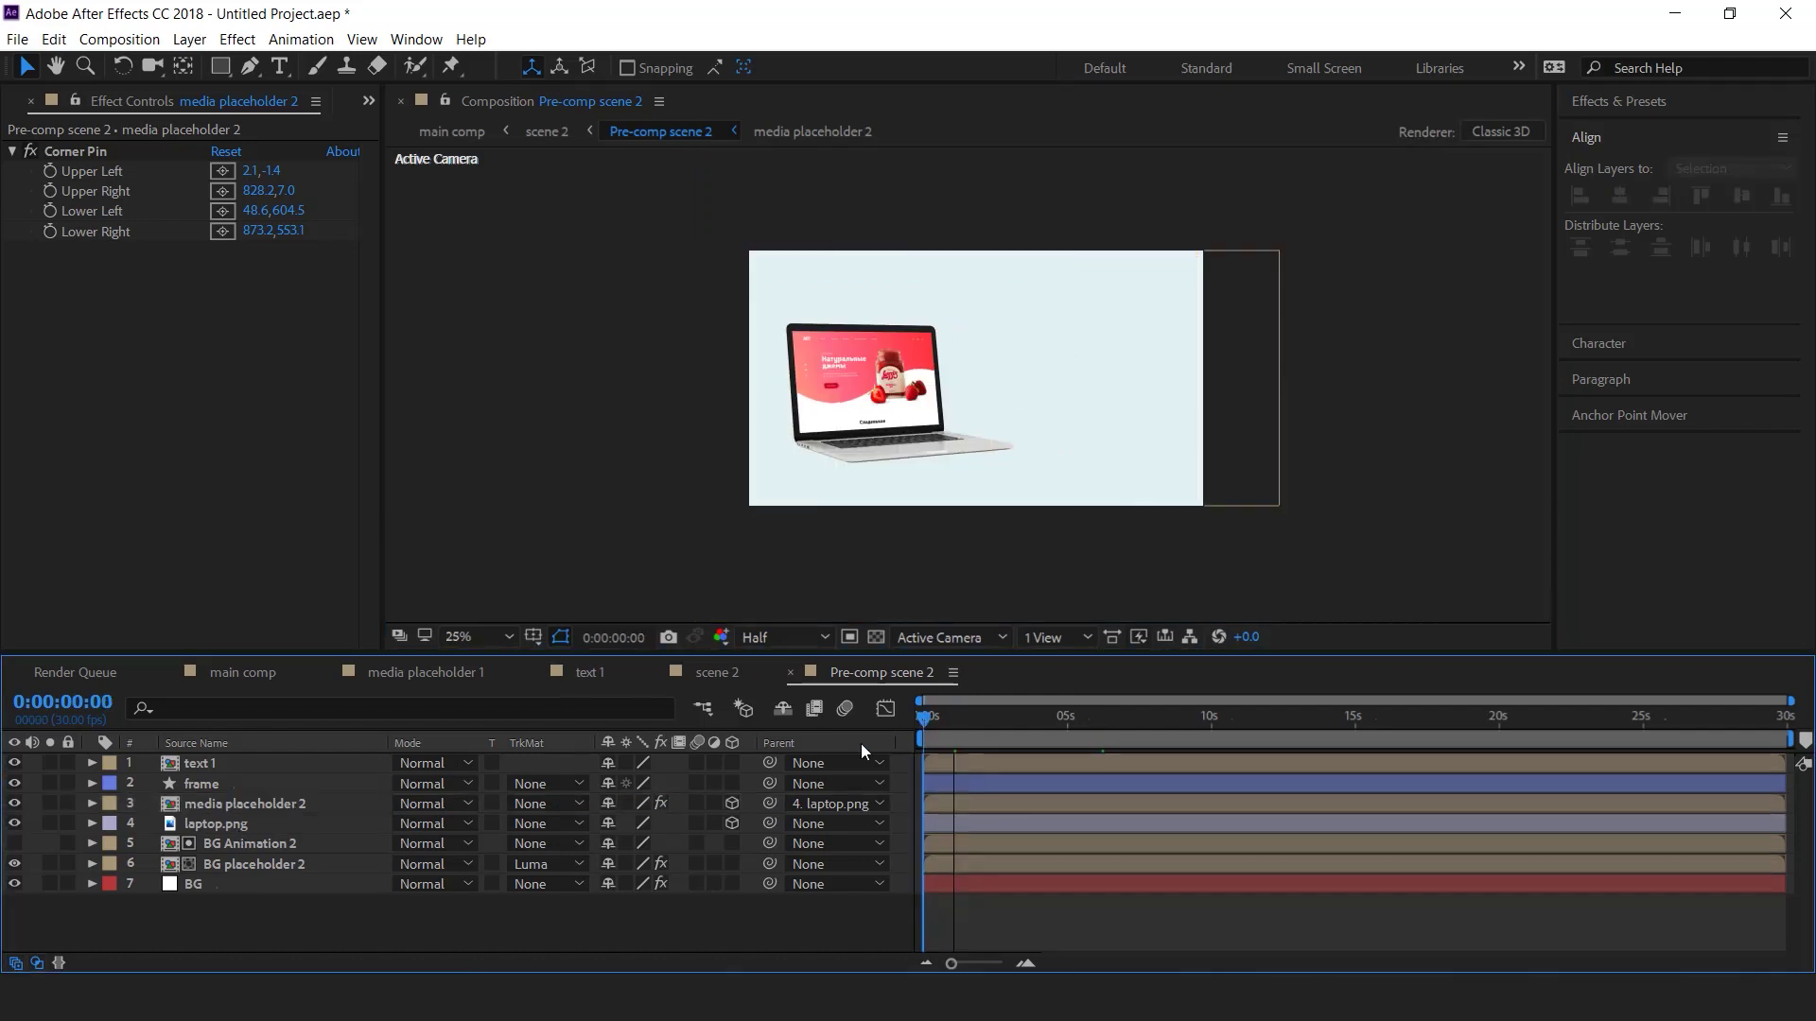
- Set a Position keyframe for laptop.png at the start of Pre-comp scene 2
left_click(241, 811)
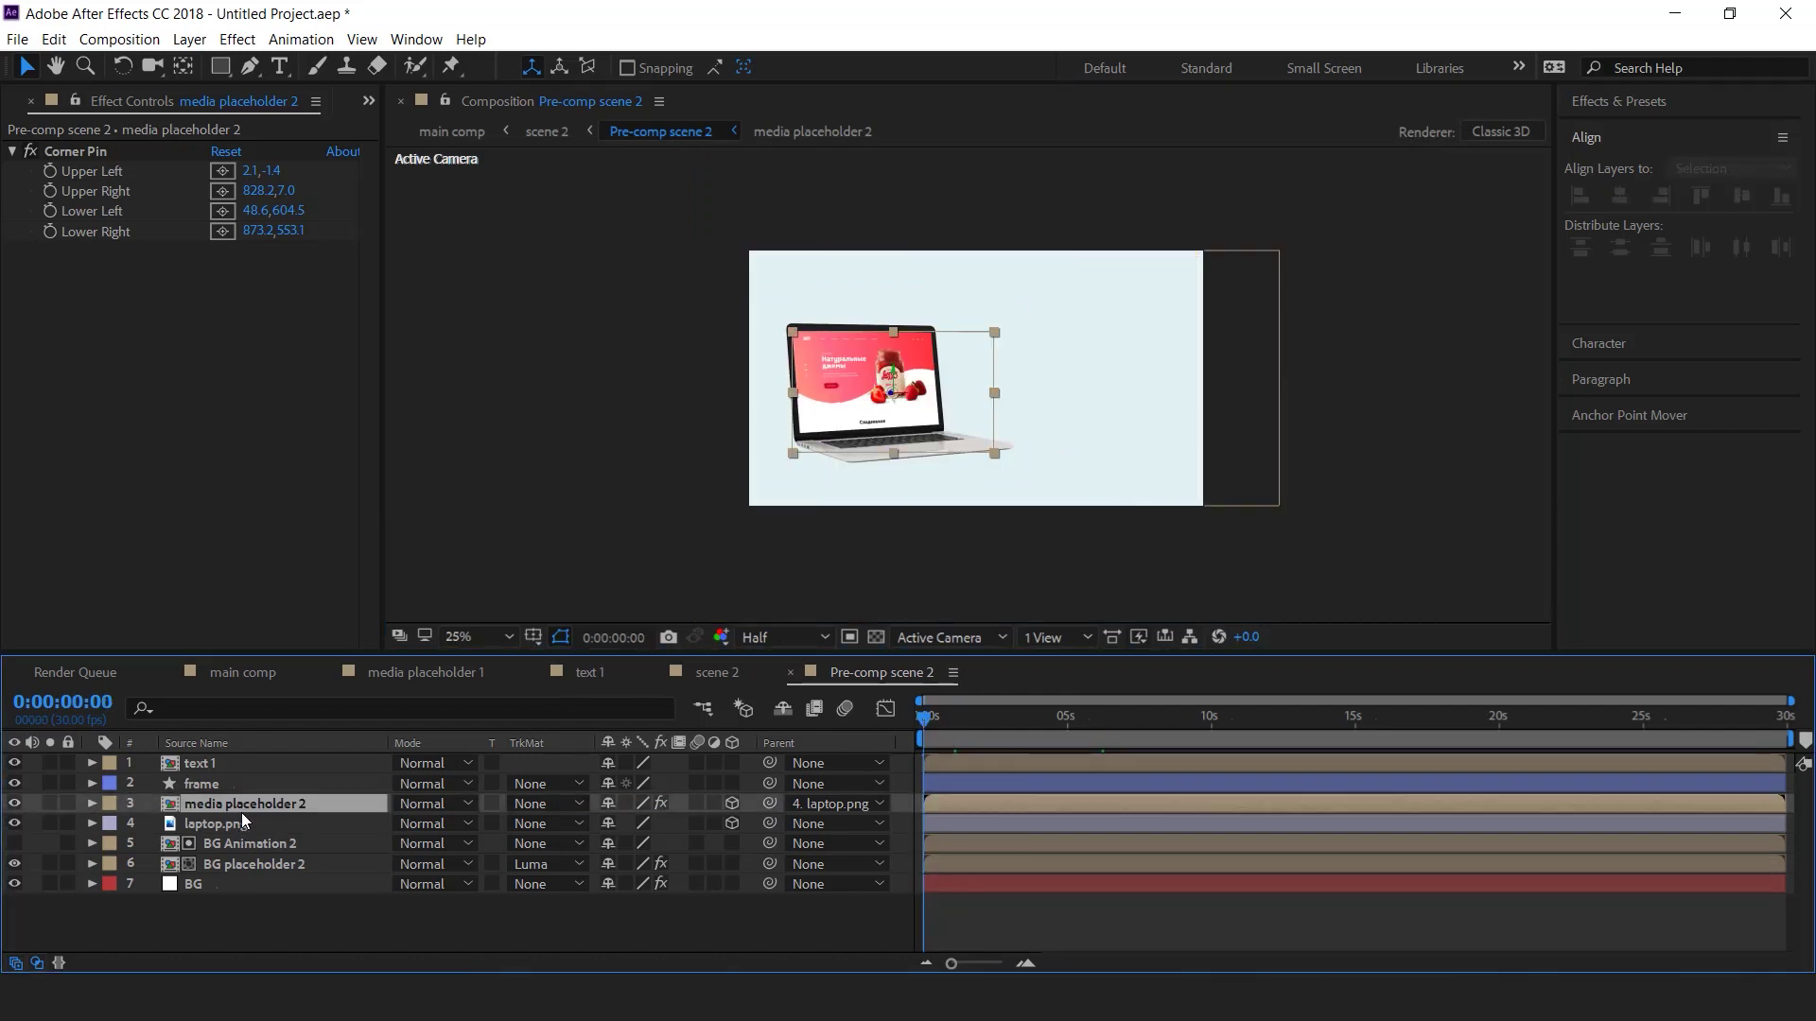
left_click(241, 824)
key("p")
scroll(908, 416, "up", 2)
left_click_drag(813, 402, 856, 409)
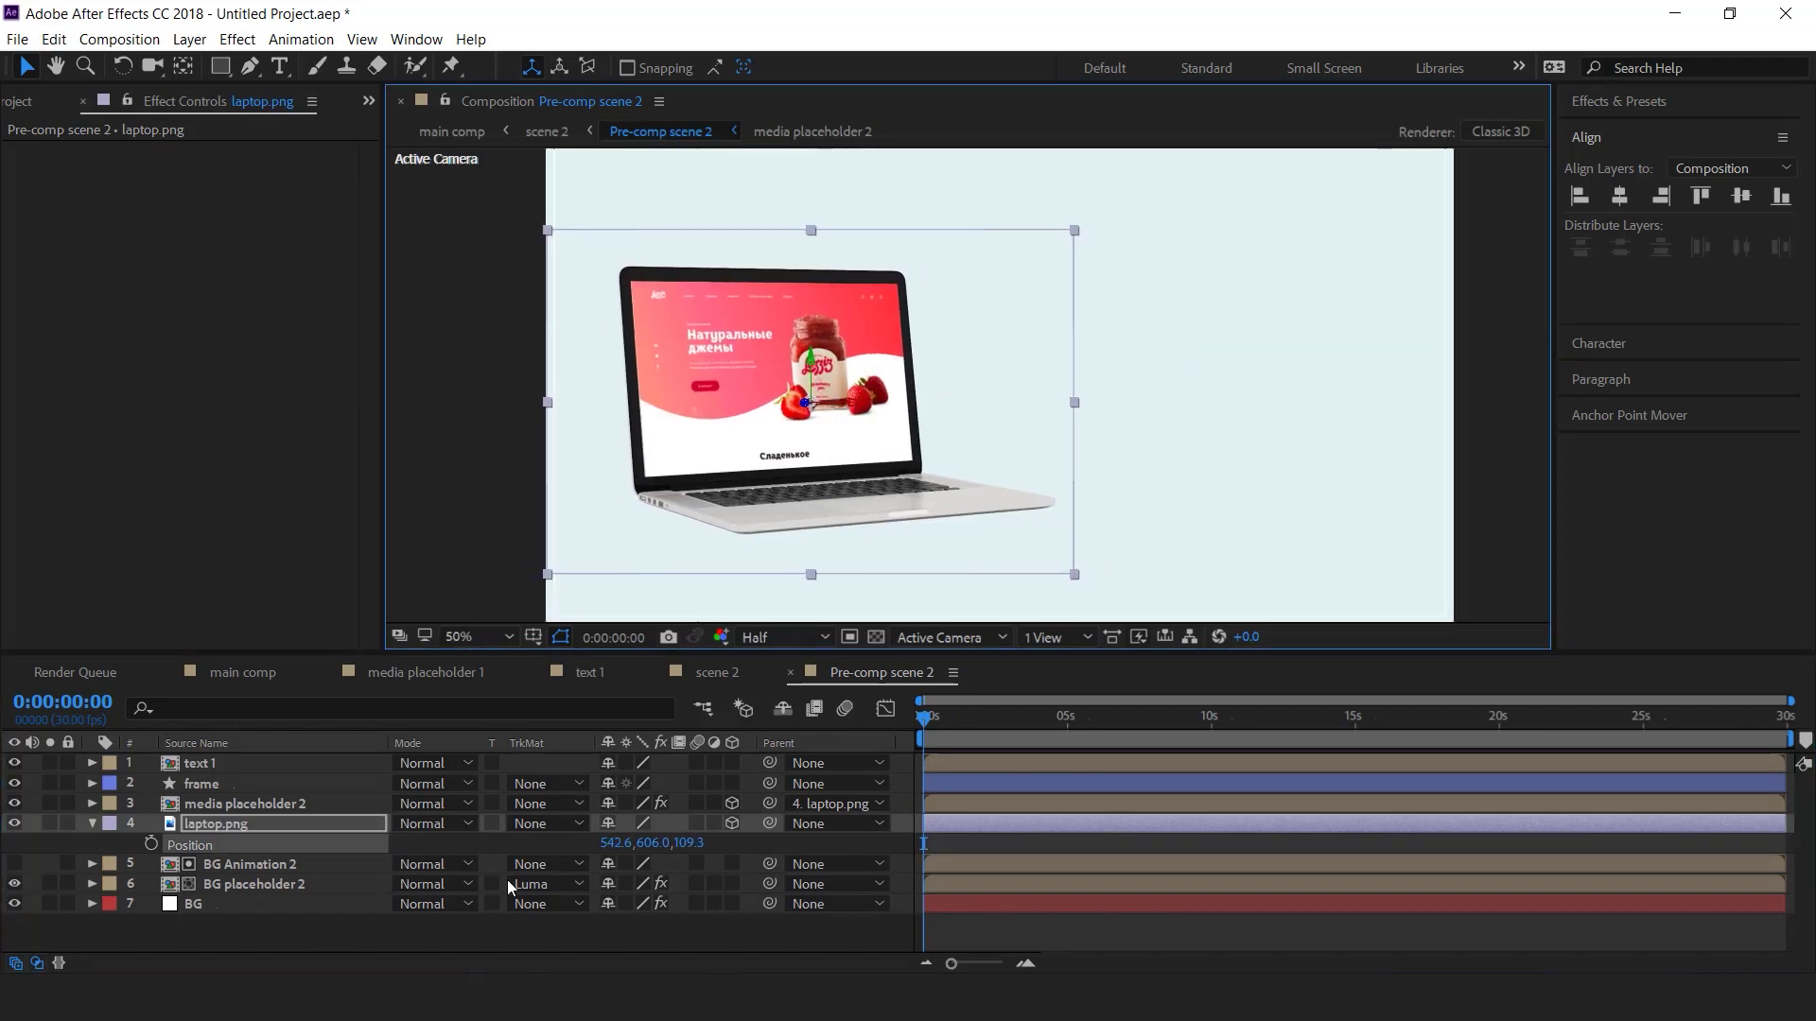
left_click(217, 826)
left_click(151, 845)
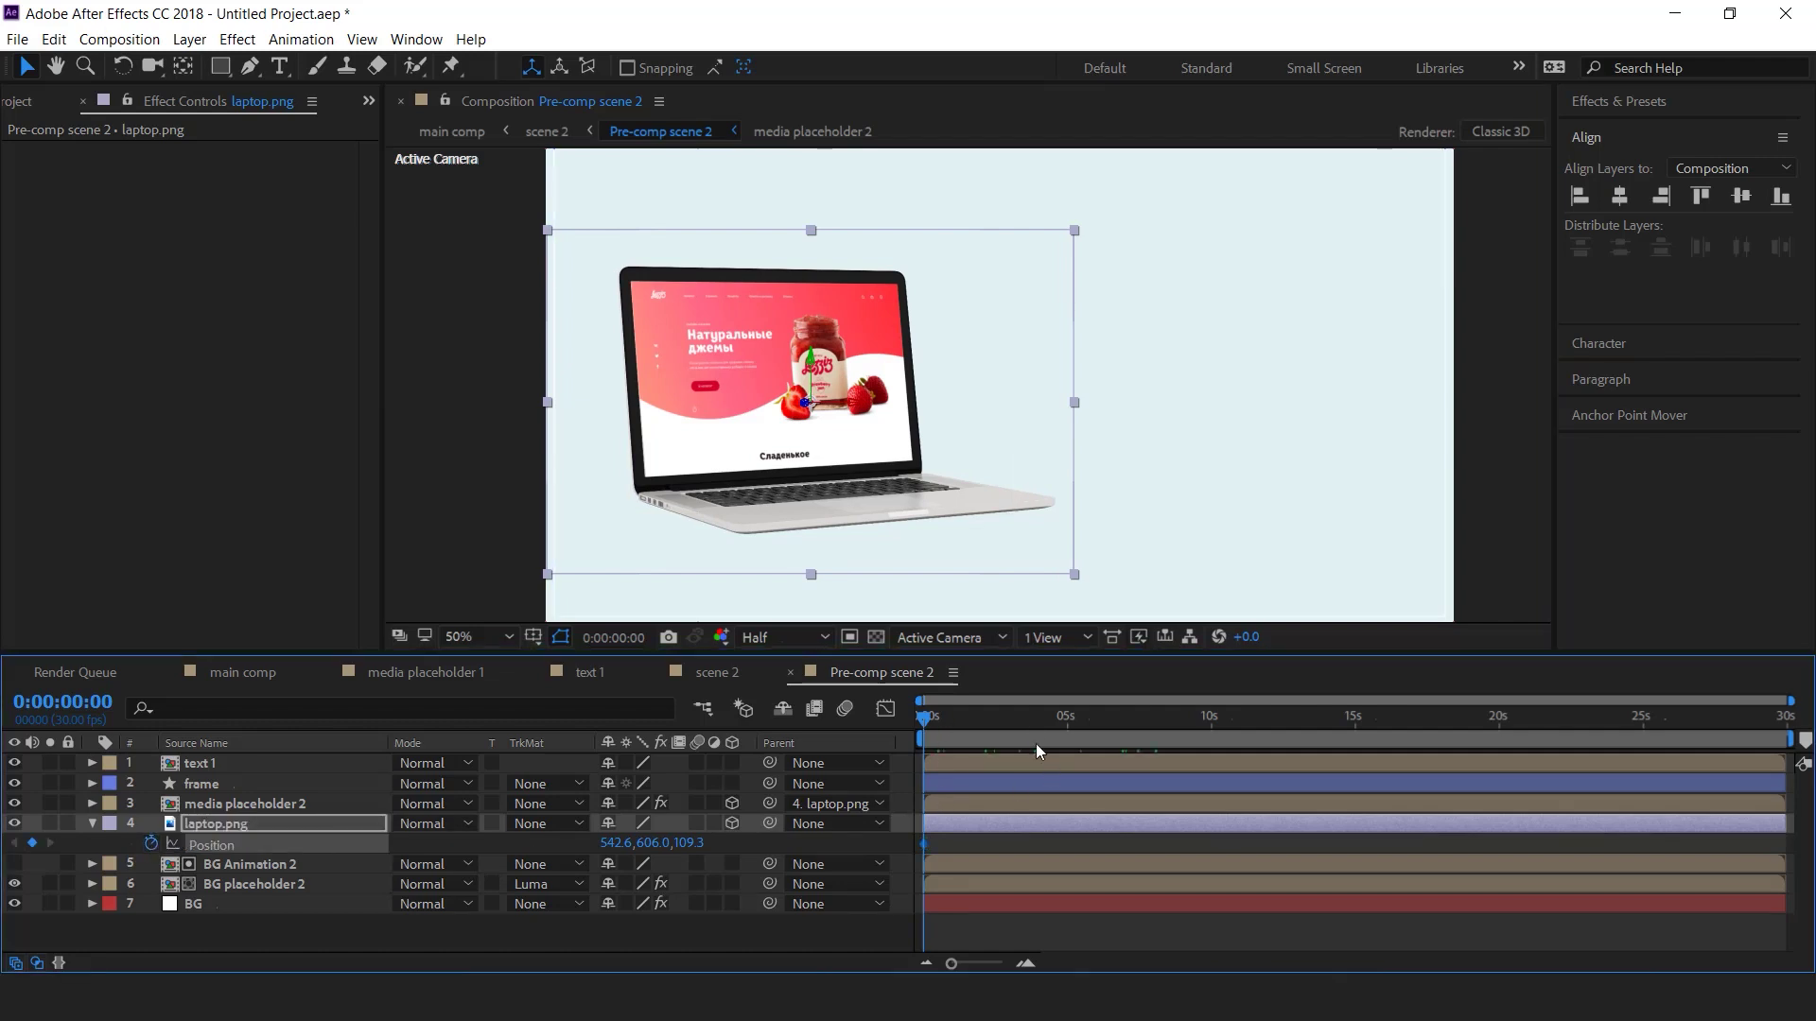
- At 0:00:10:01, move laptop.png closer to the camera along Z with a second Position keyframe, and preview the motion
mouse_move(1021, 724)
left_mouse_down()
mouse_move(1256, 726)
mouse_move(1211, 730)
left_mouse_up()
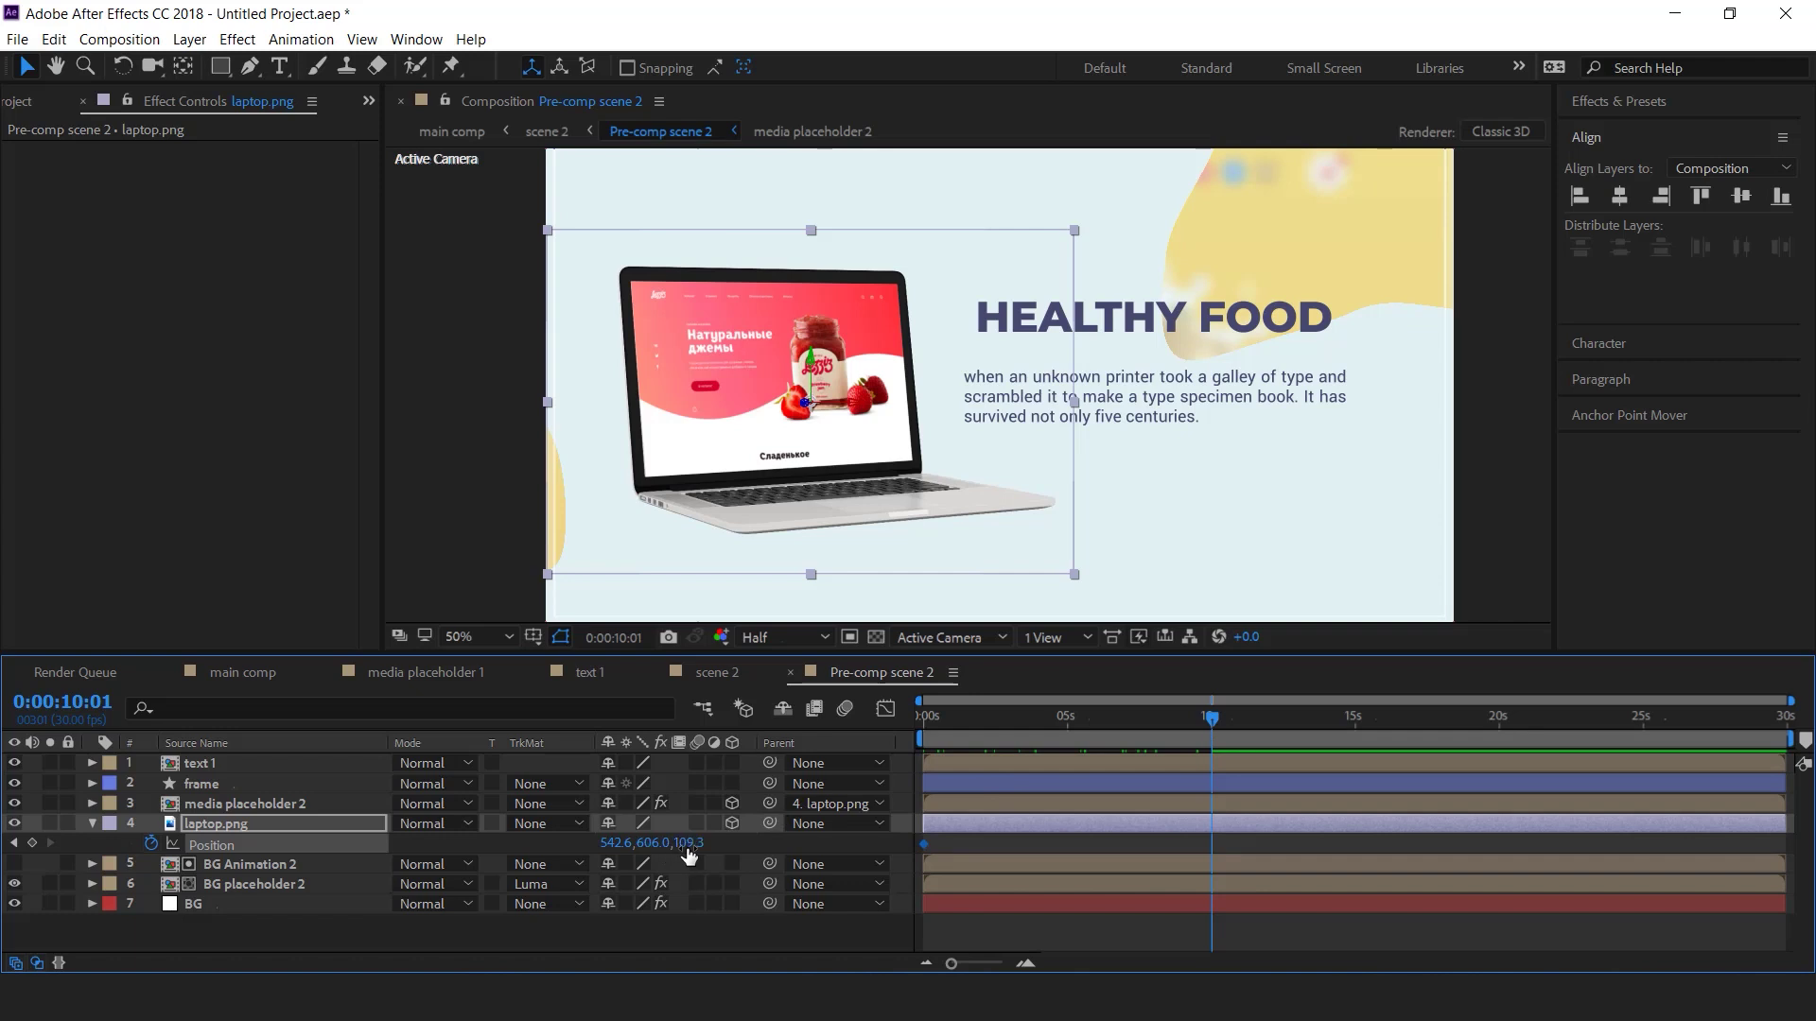
left_click_drag(722, 845, 596, 850)
left_click_drag(981, 725, 726, 777)
key("space")
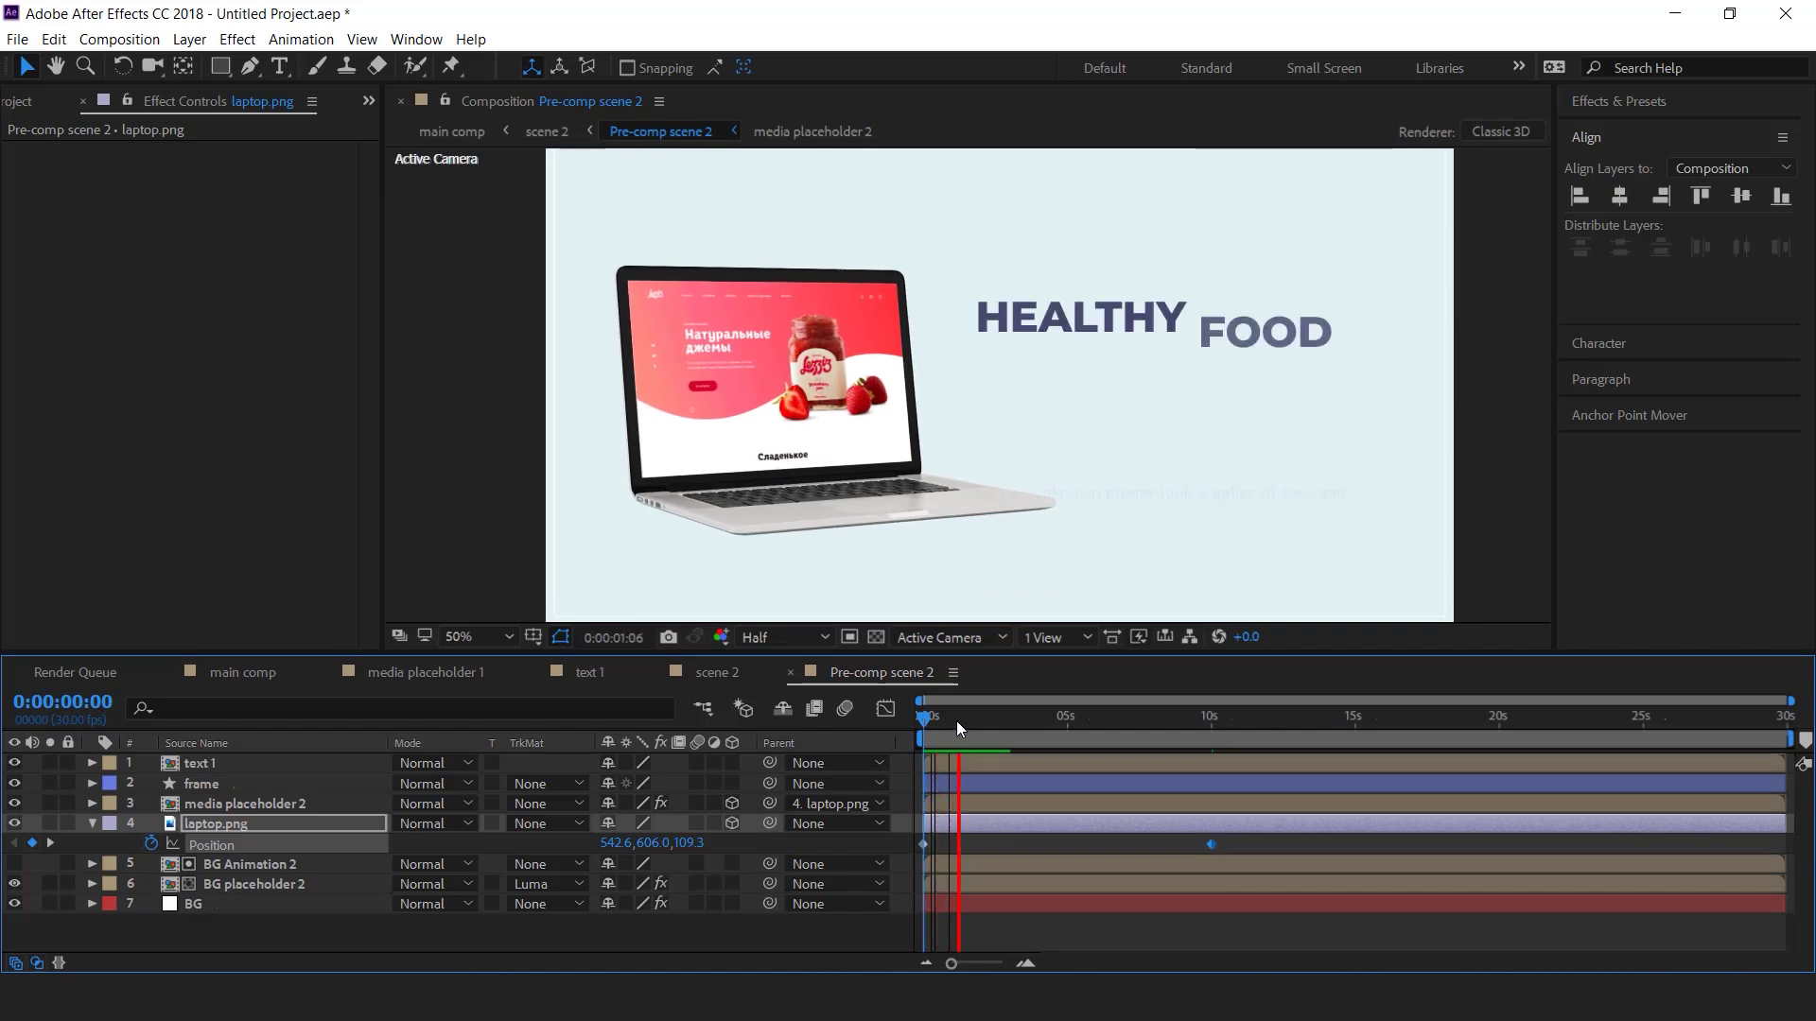
- Keyframe laptop.png's scale at 0:00:00:26 and enlarge it to 58% at 0:00:01:09
left_click(950, 716)
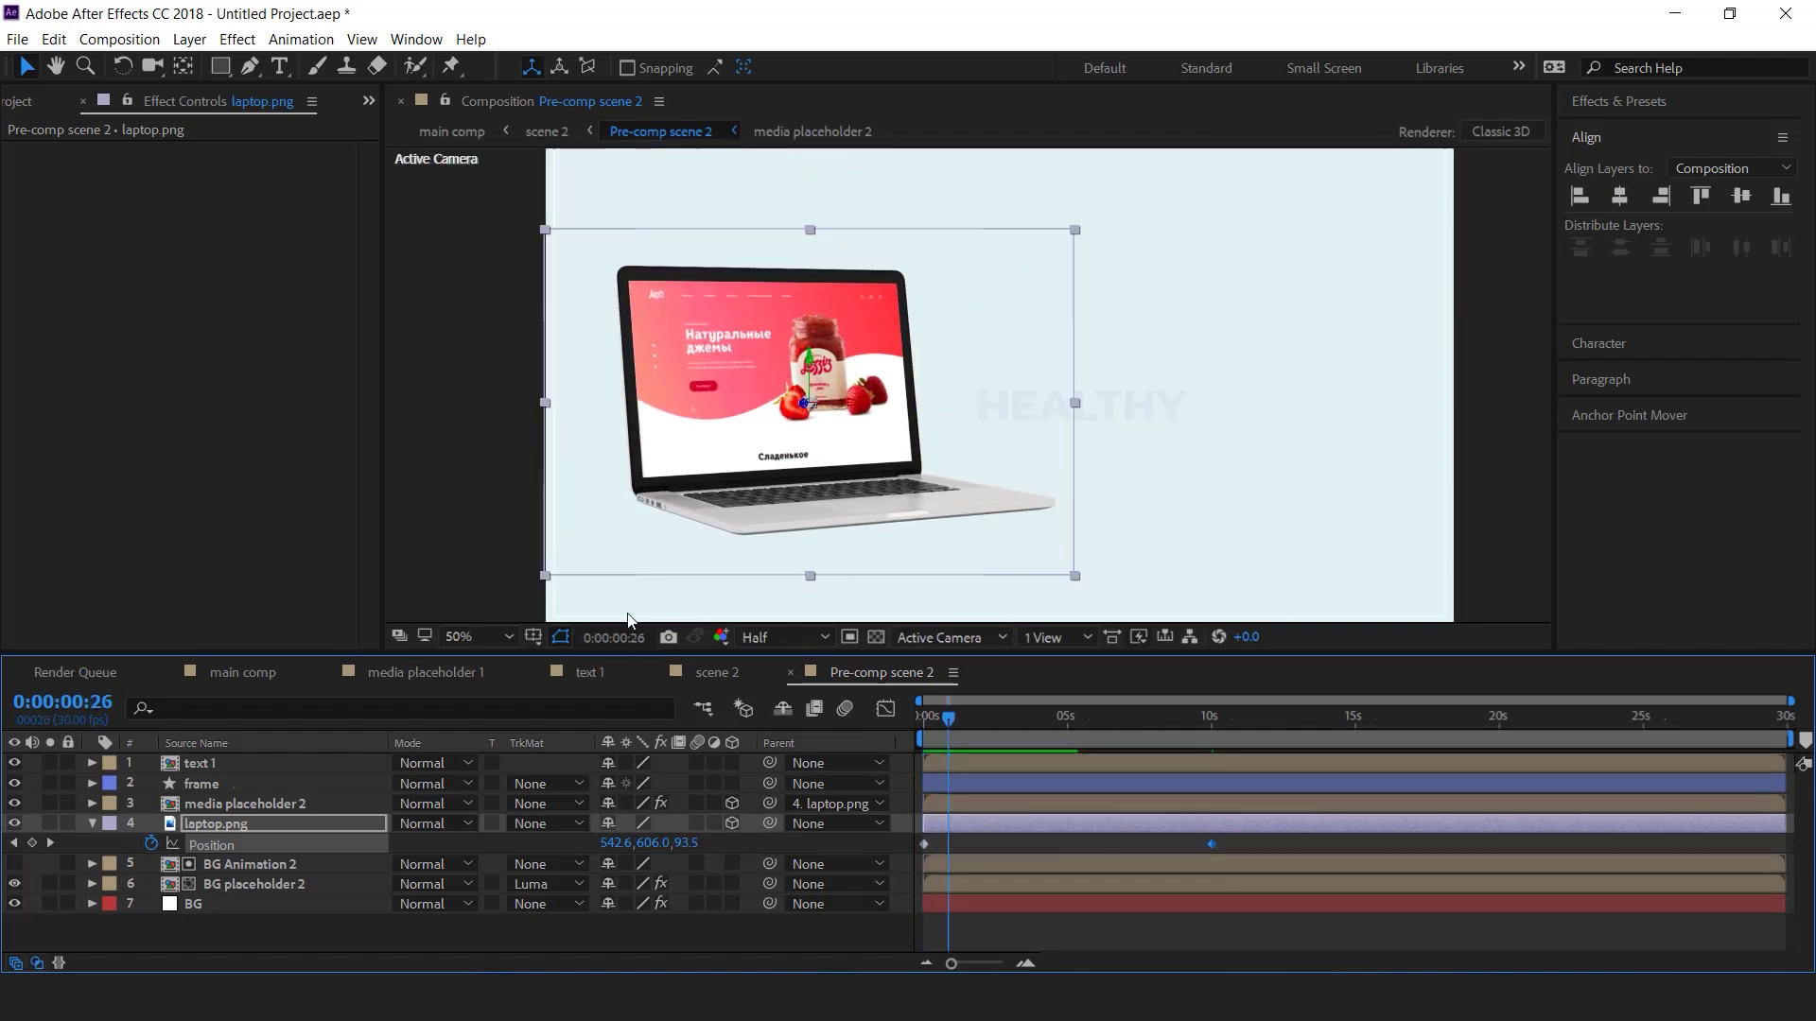
left_click(238, 807)
left_click(234, 828)
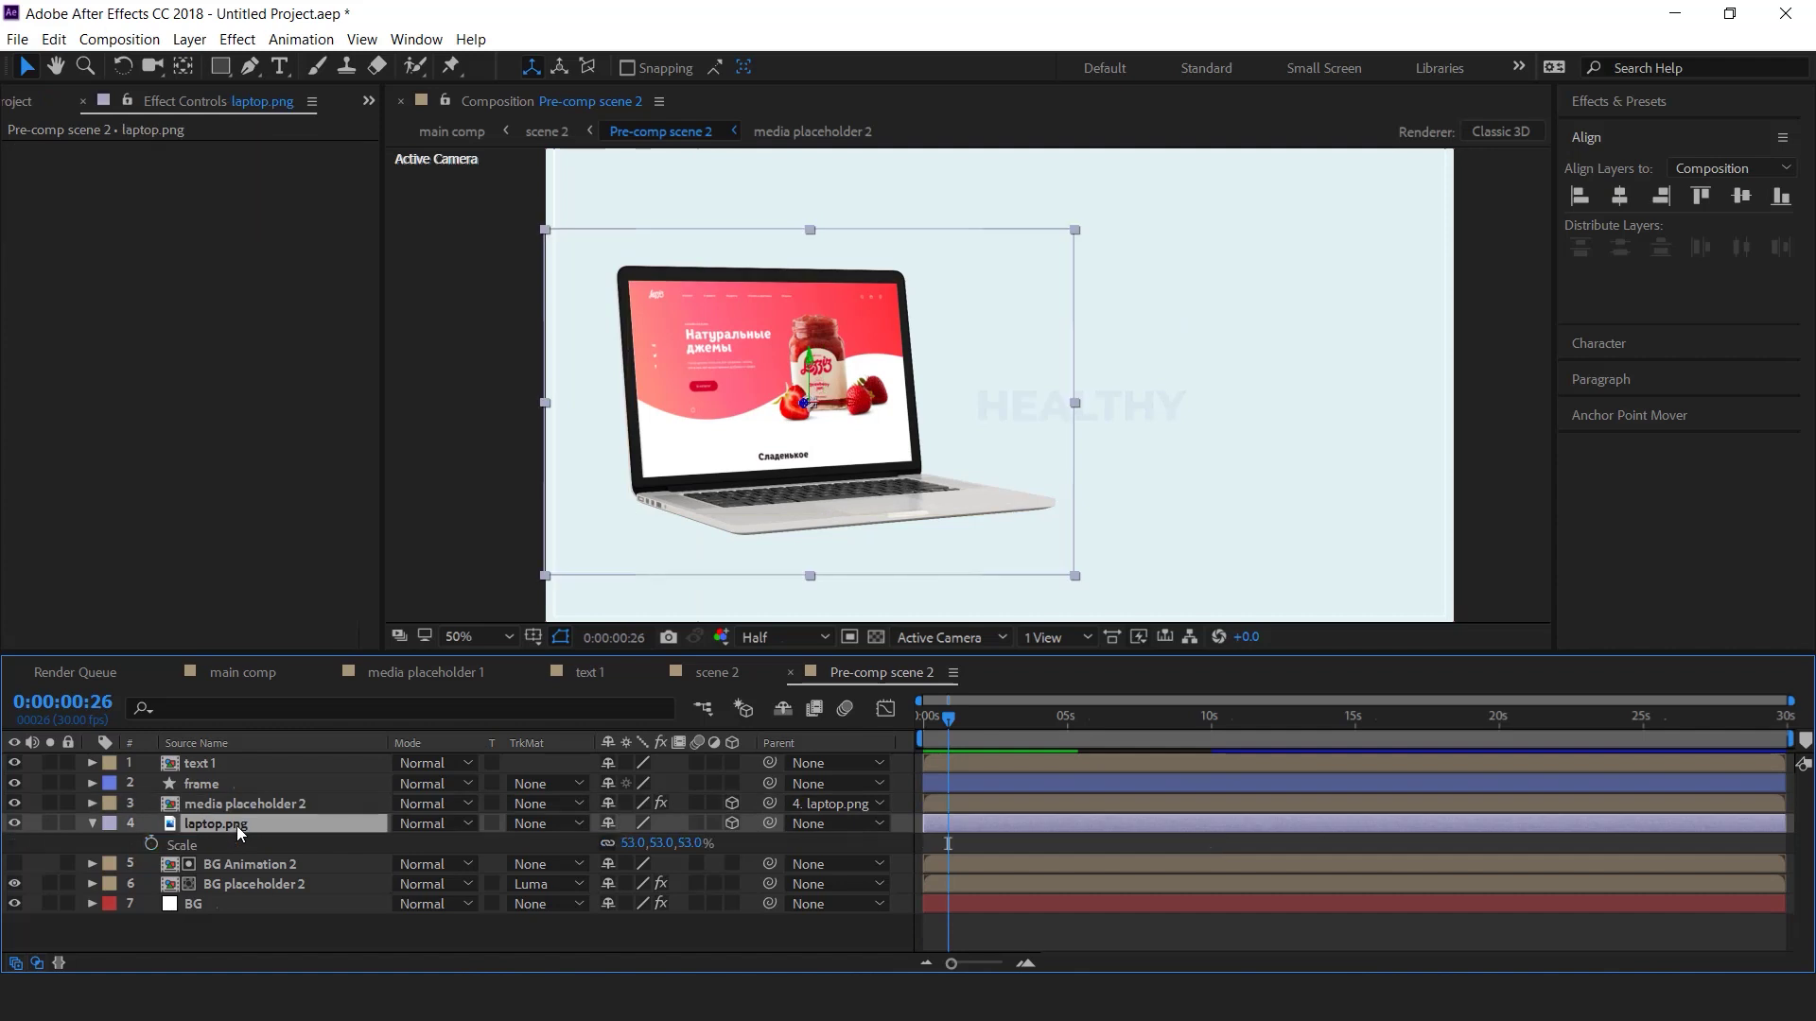
left_click(151, 843)
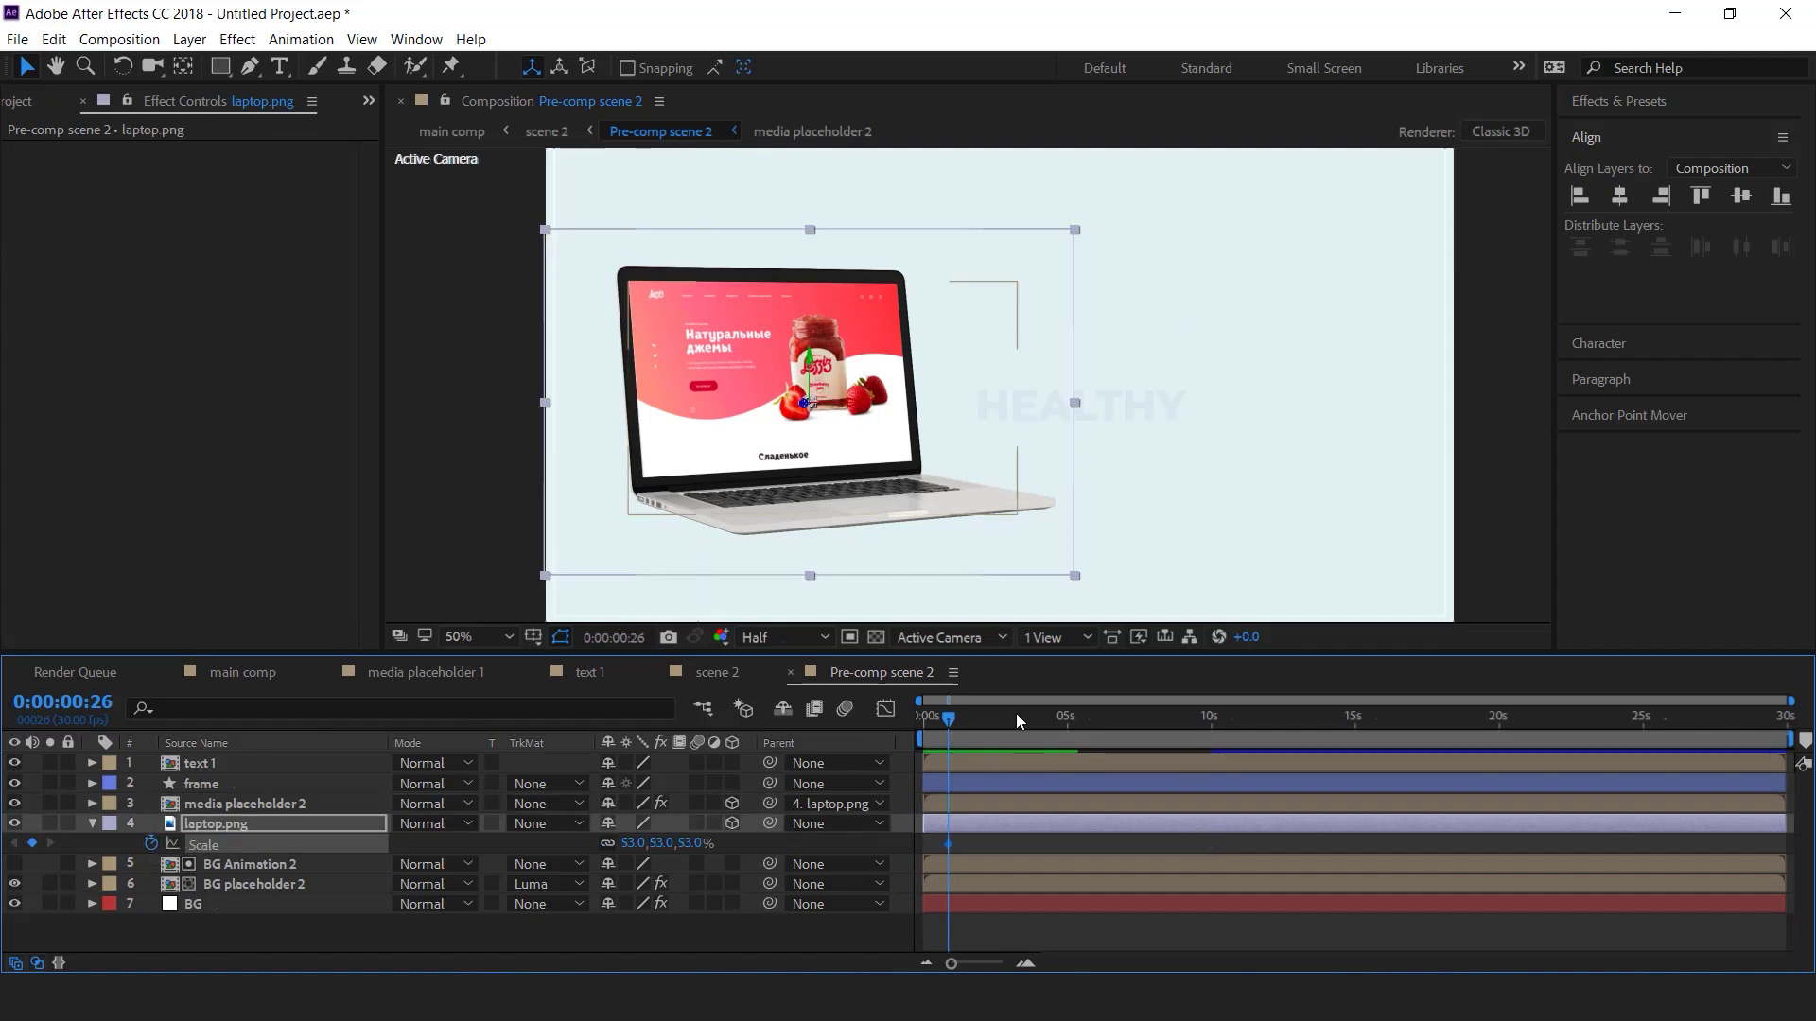
left_click_drag(954, 719, 966, 719)
left_click(693, 842)
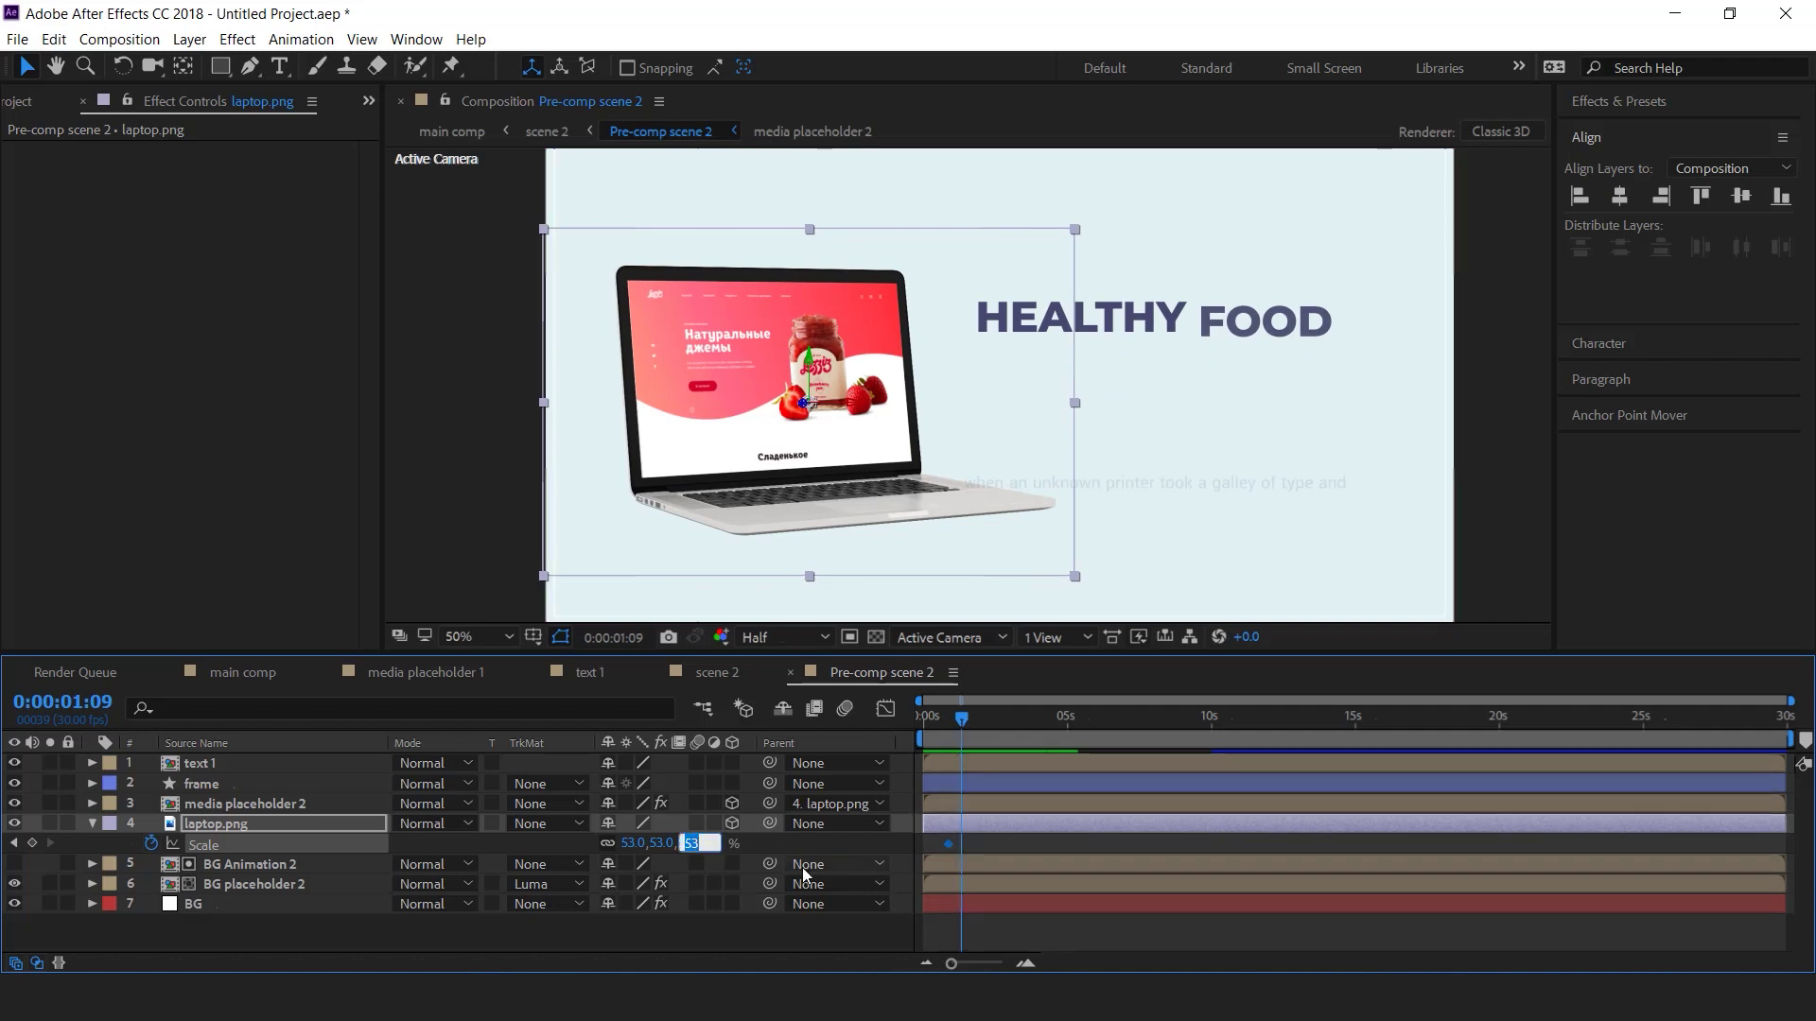
type("58")
key("Return")
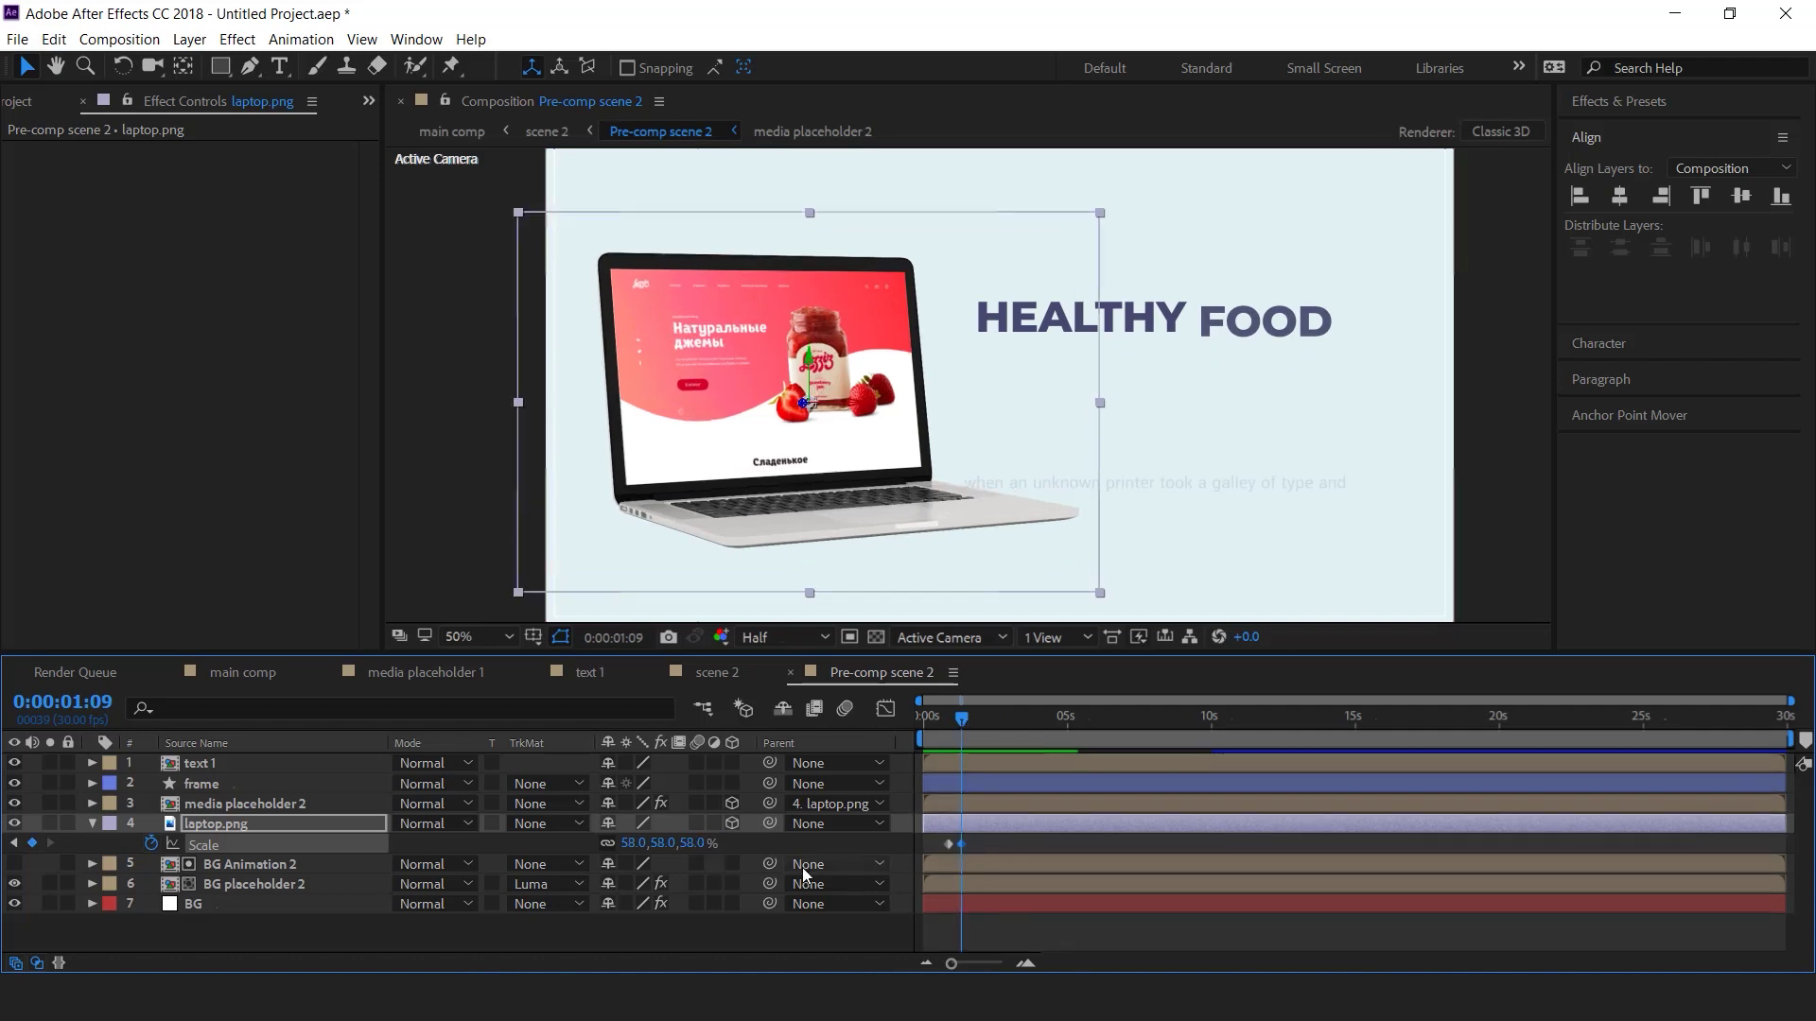
- Apply Easy Ease to both scale keyframes of laptop.png
left_click(1026, 964)
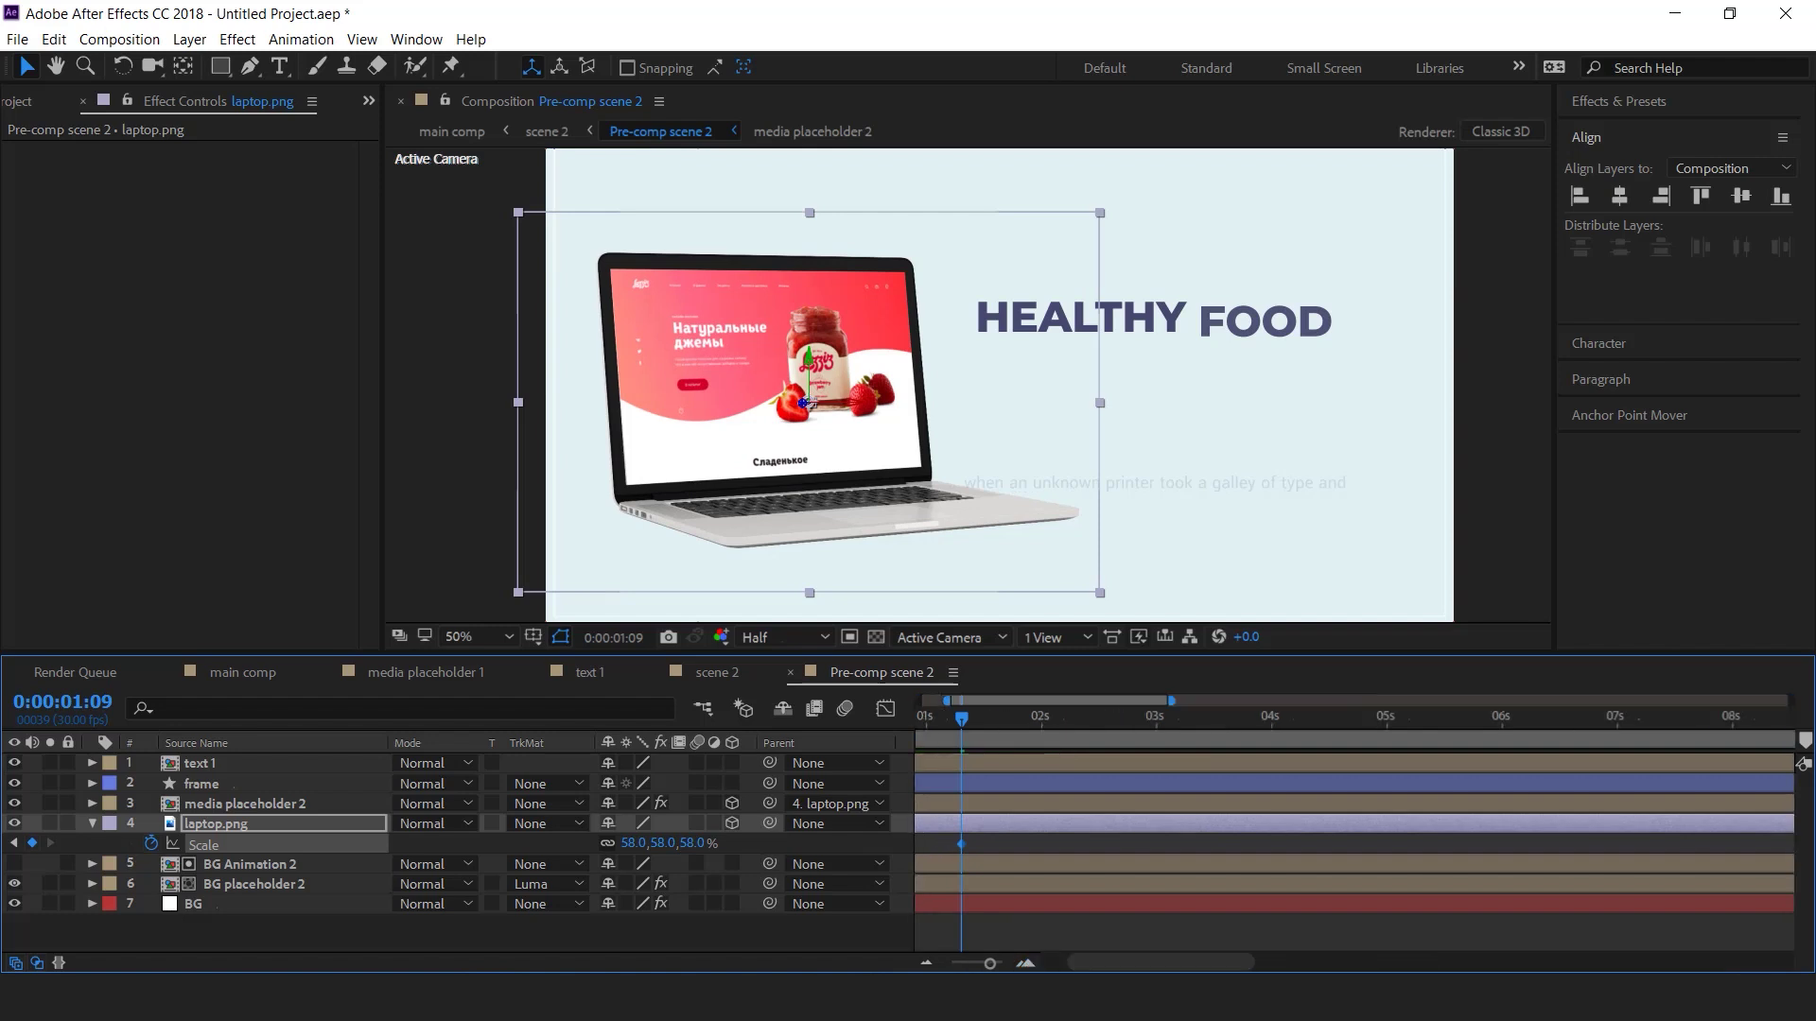
left_click_drag(1150, 962, 1105, 961)
left_click_drag(1104, 836, 1006, 850)
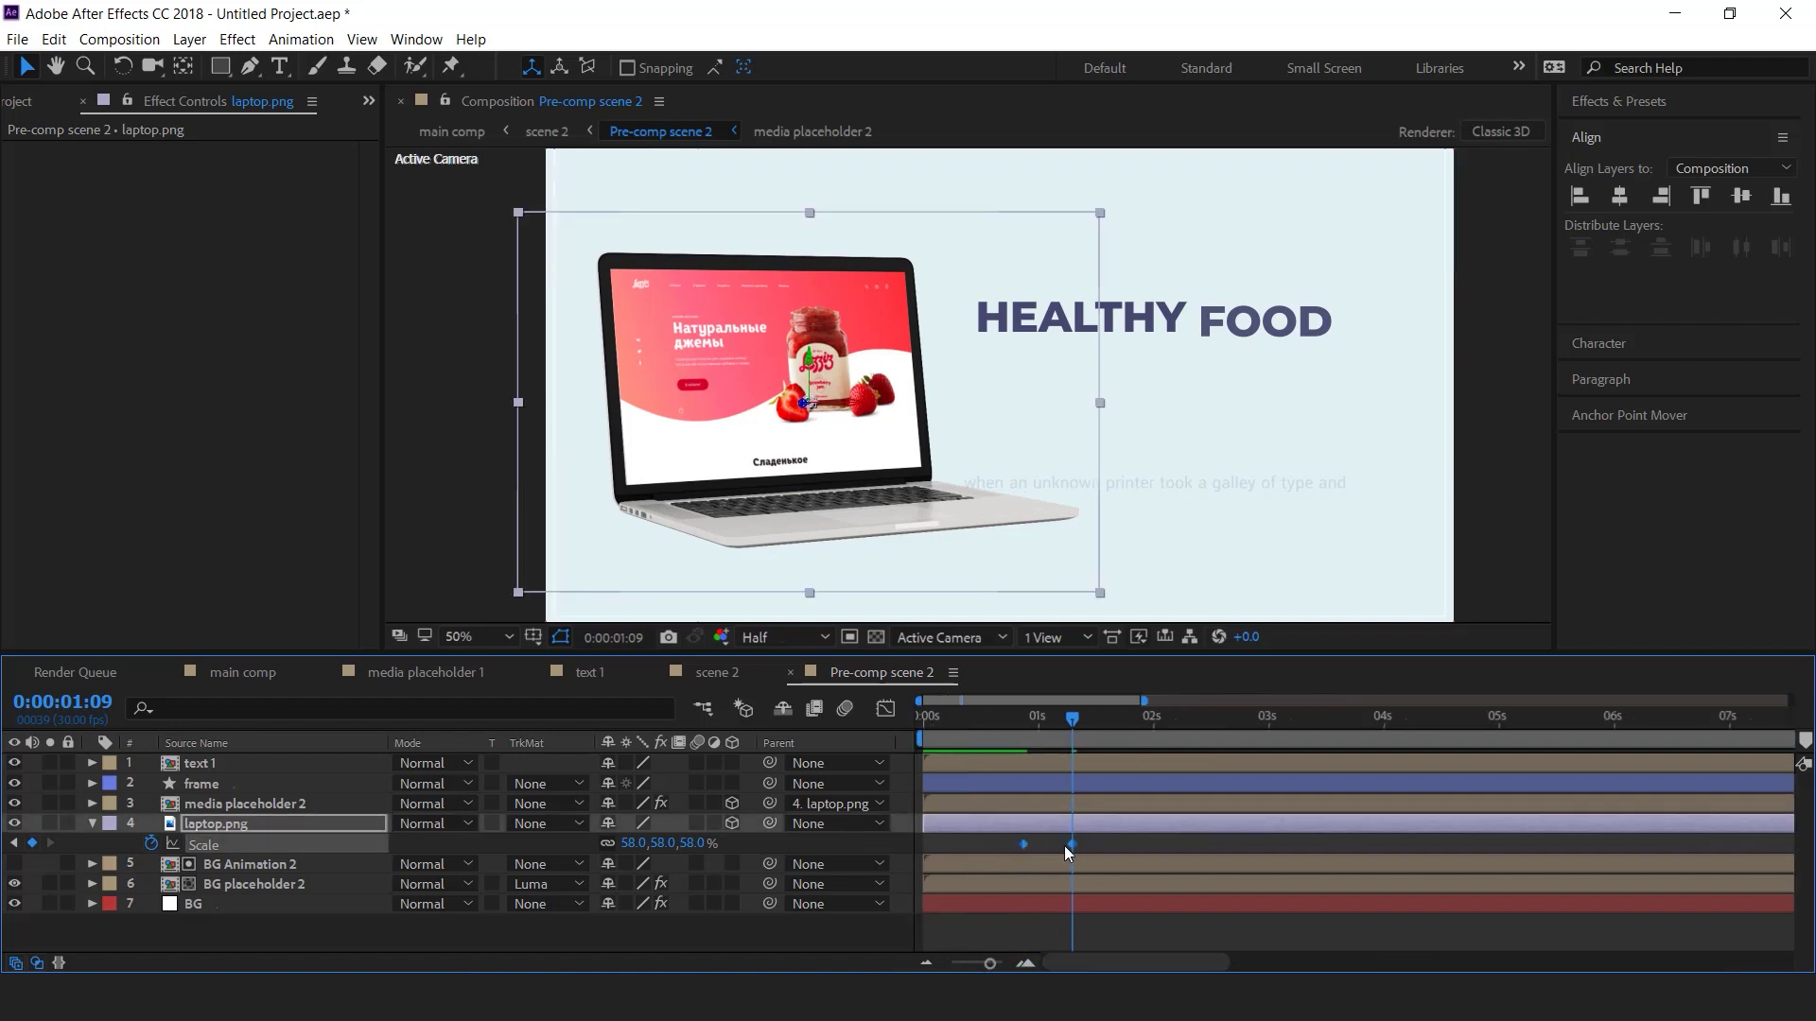
right_click(1074, 843)
mouse_move(1136, 832)
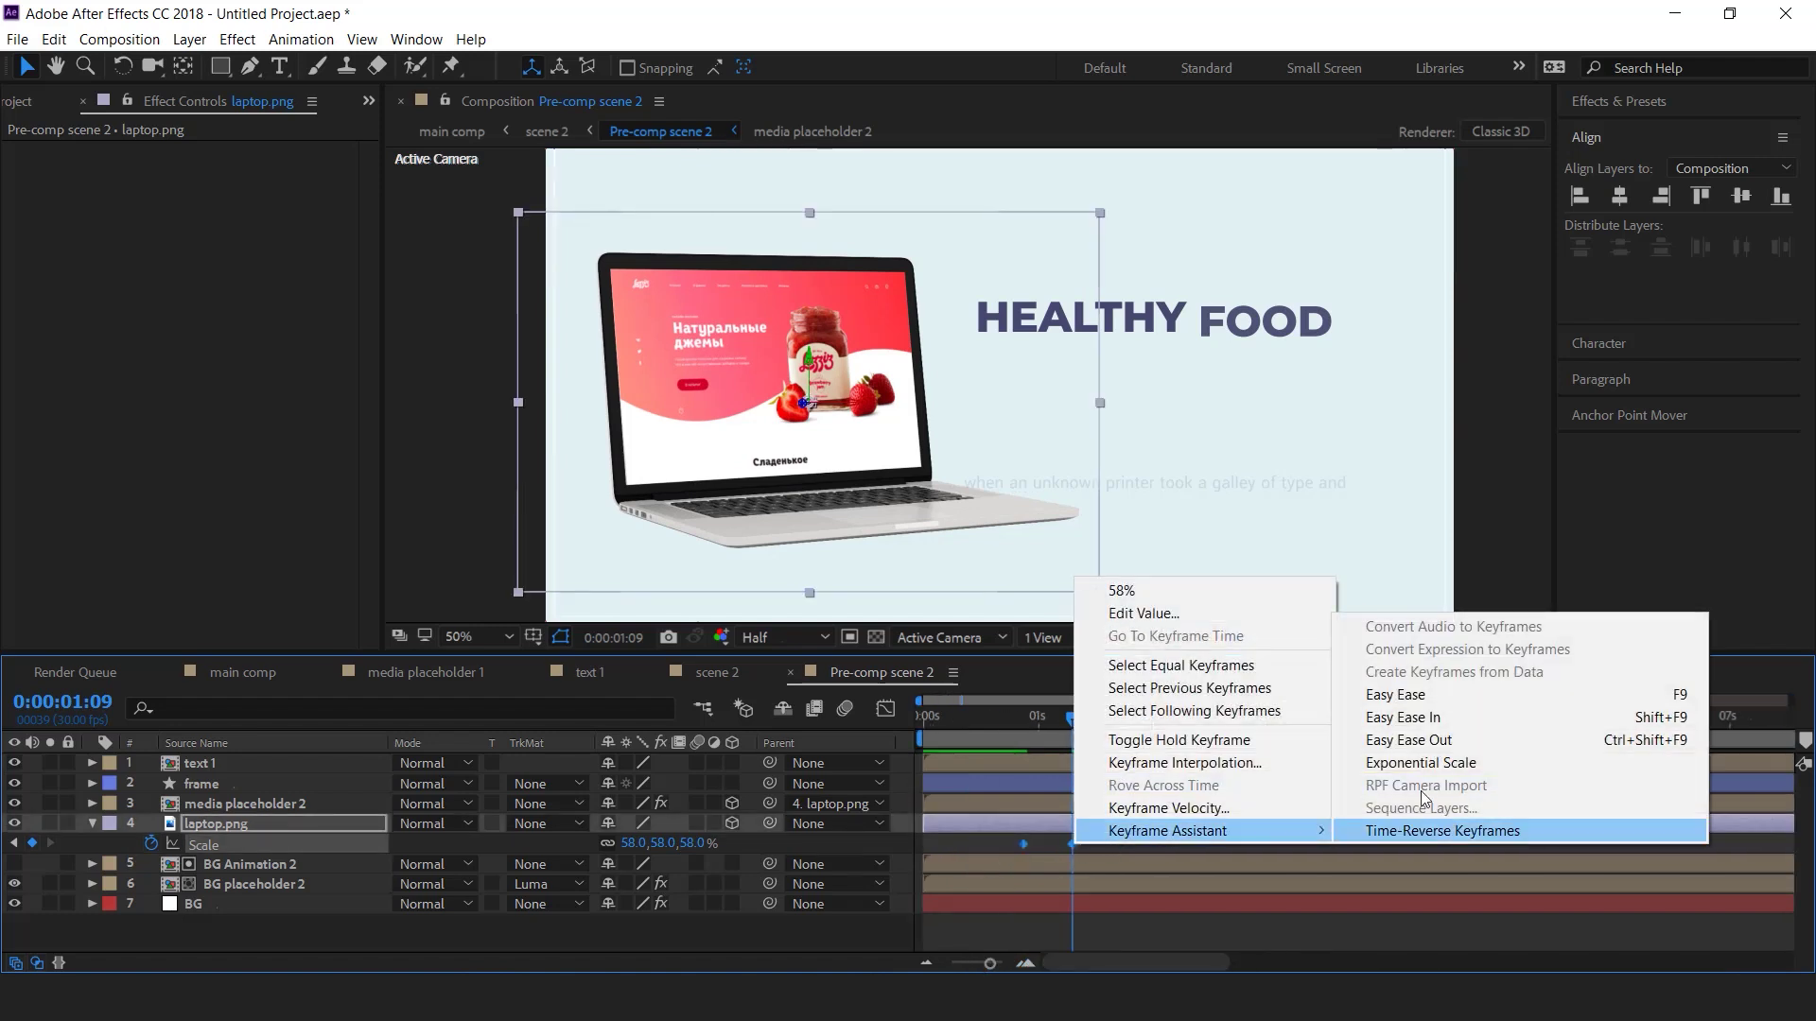
left_click(1425, 700)
- Adjust the easing of laptop.png's scale animation in the speed graph, and play the scene from the start
left_click(885, 708)
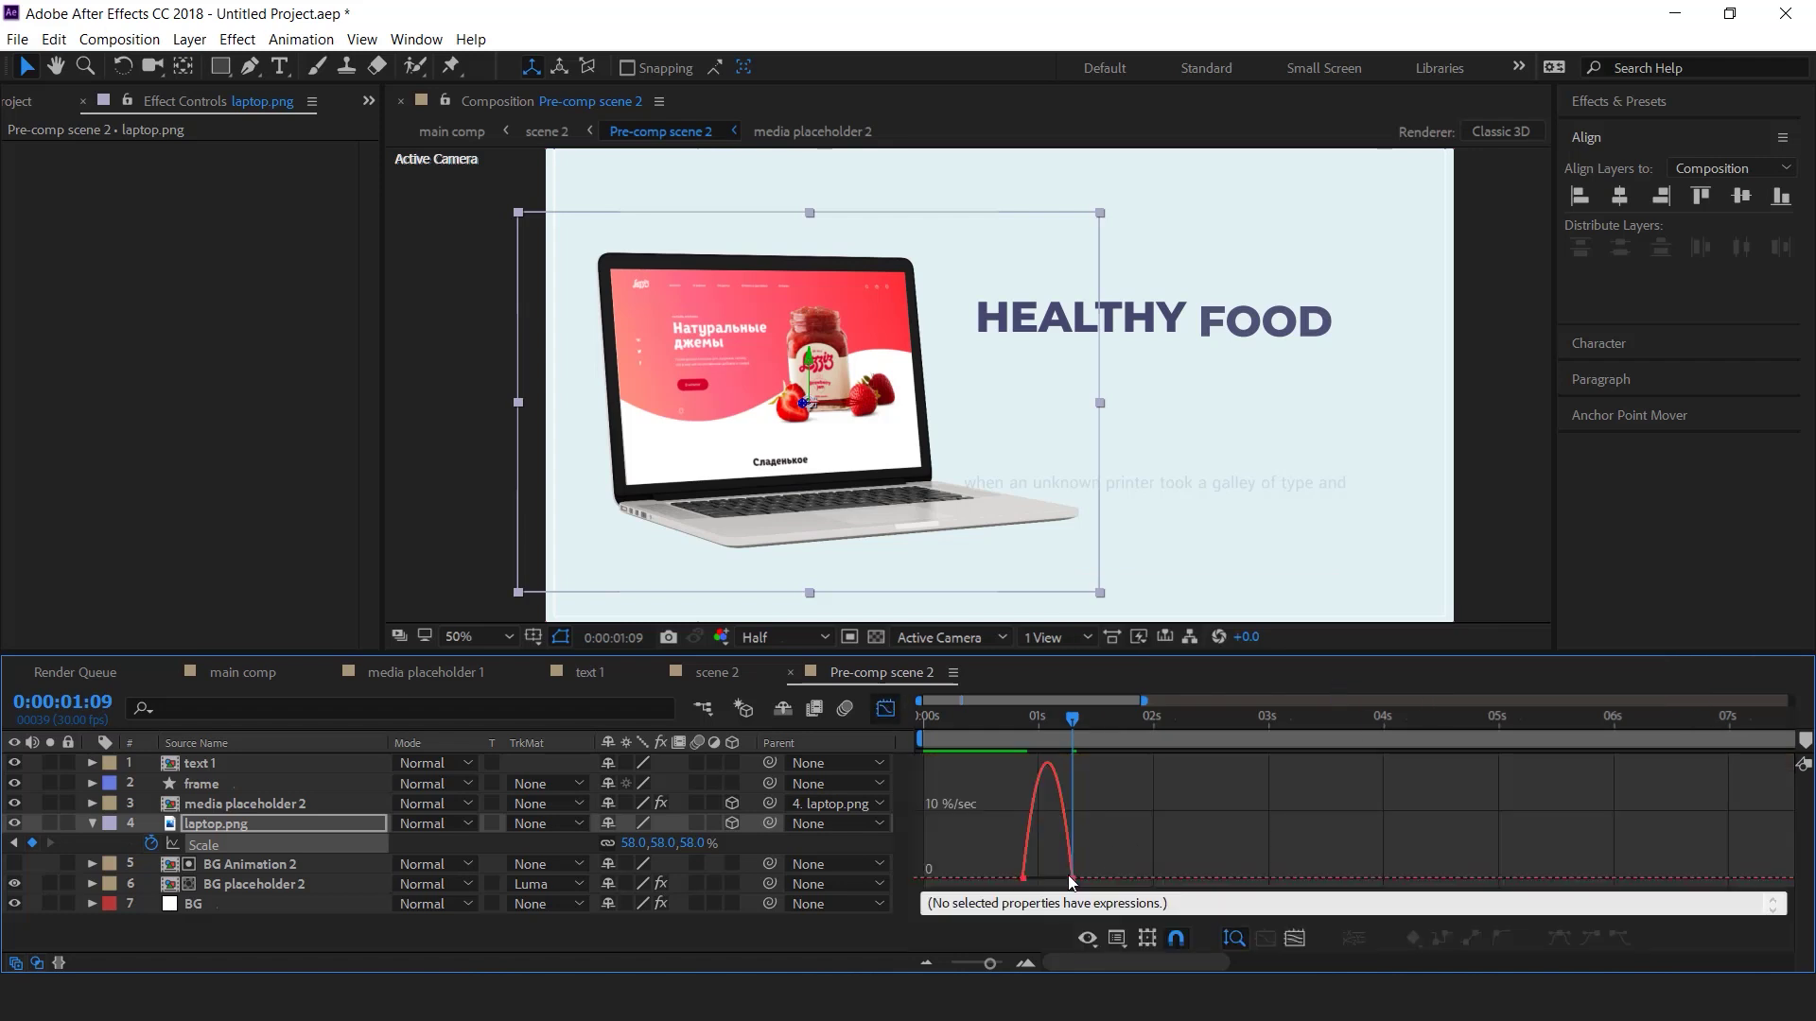
left_click_drag(1065, 879, 1046, 880)
scroll(1035, 884, "up", 1)
left_click(886, 709)
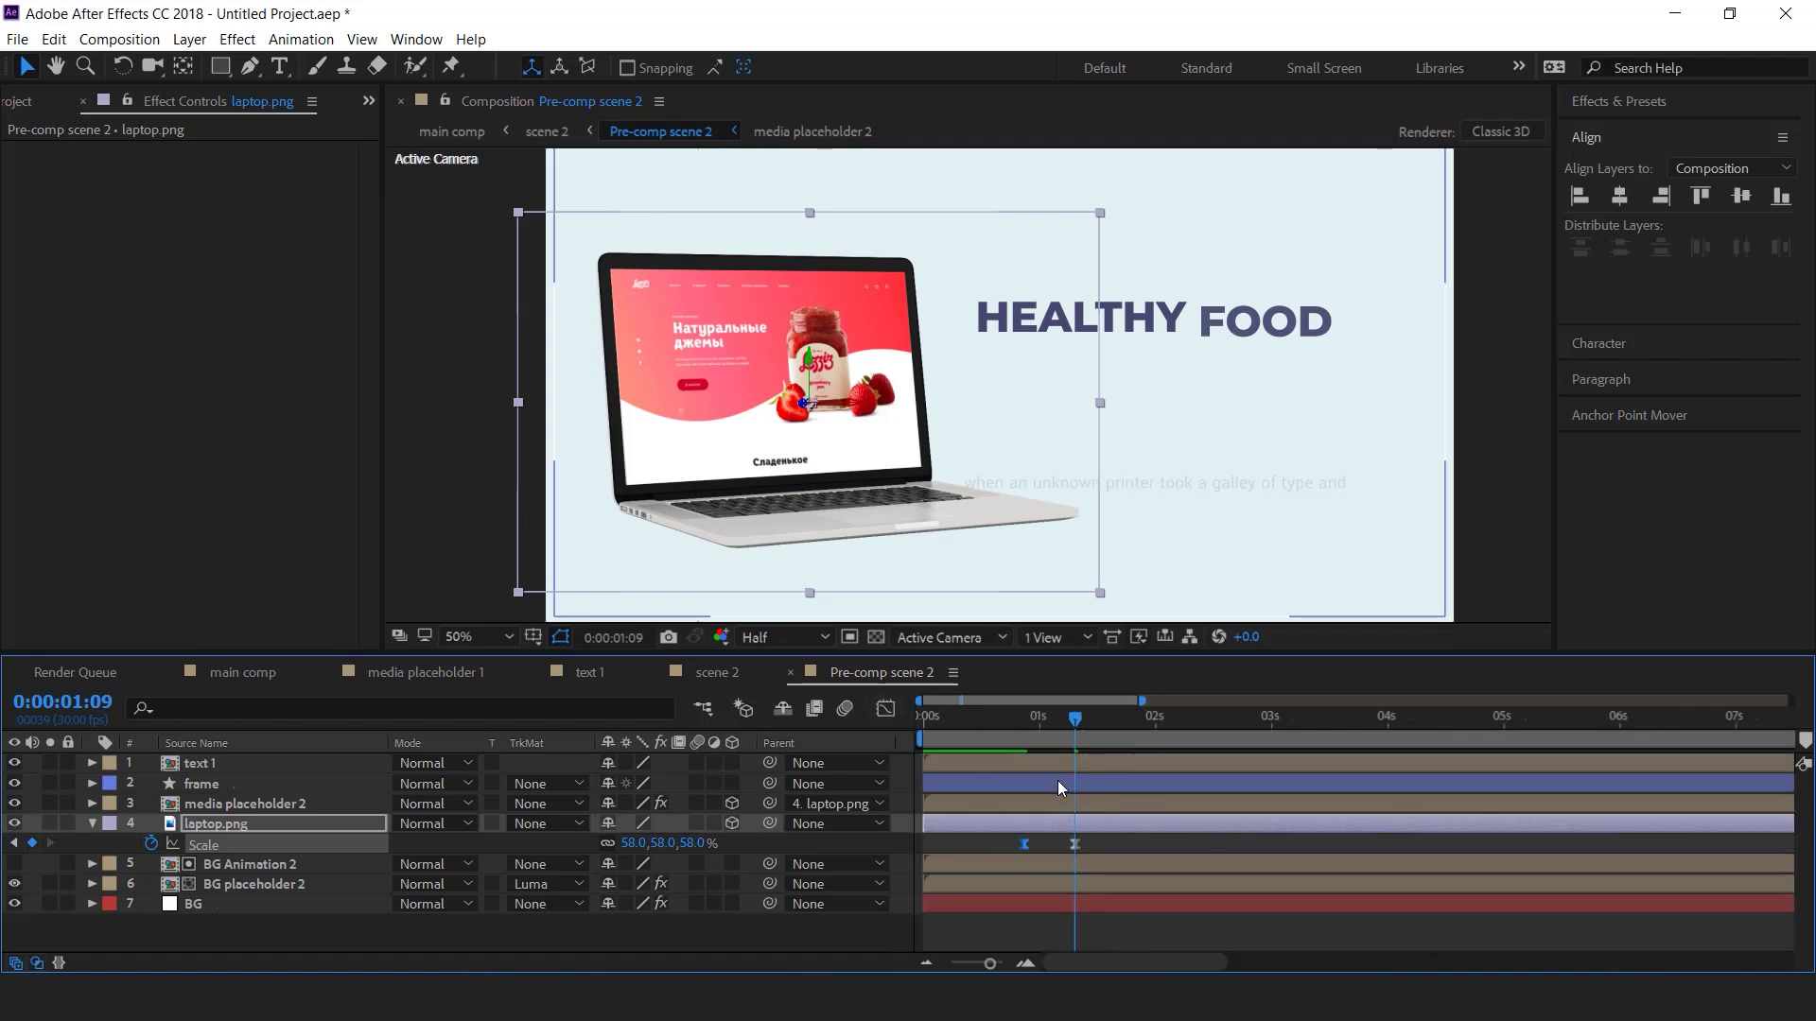
left_click_drag(1006, 723, 919, 726)
scroll(1049, 875, "down", 2)
key("space")
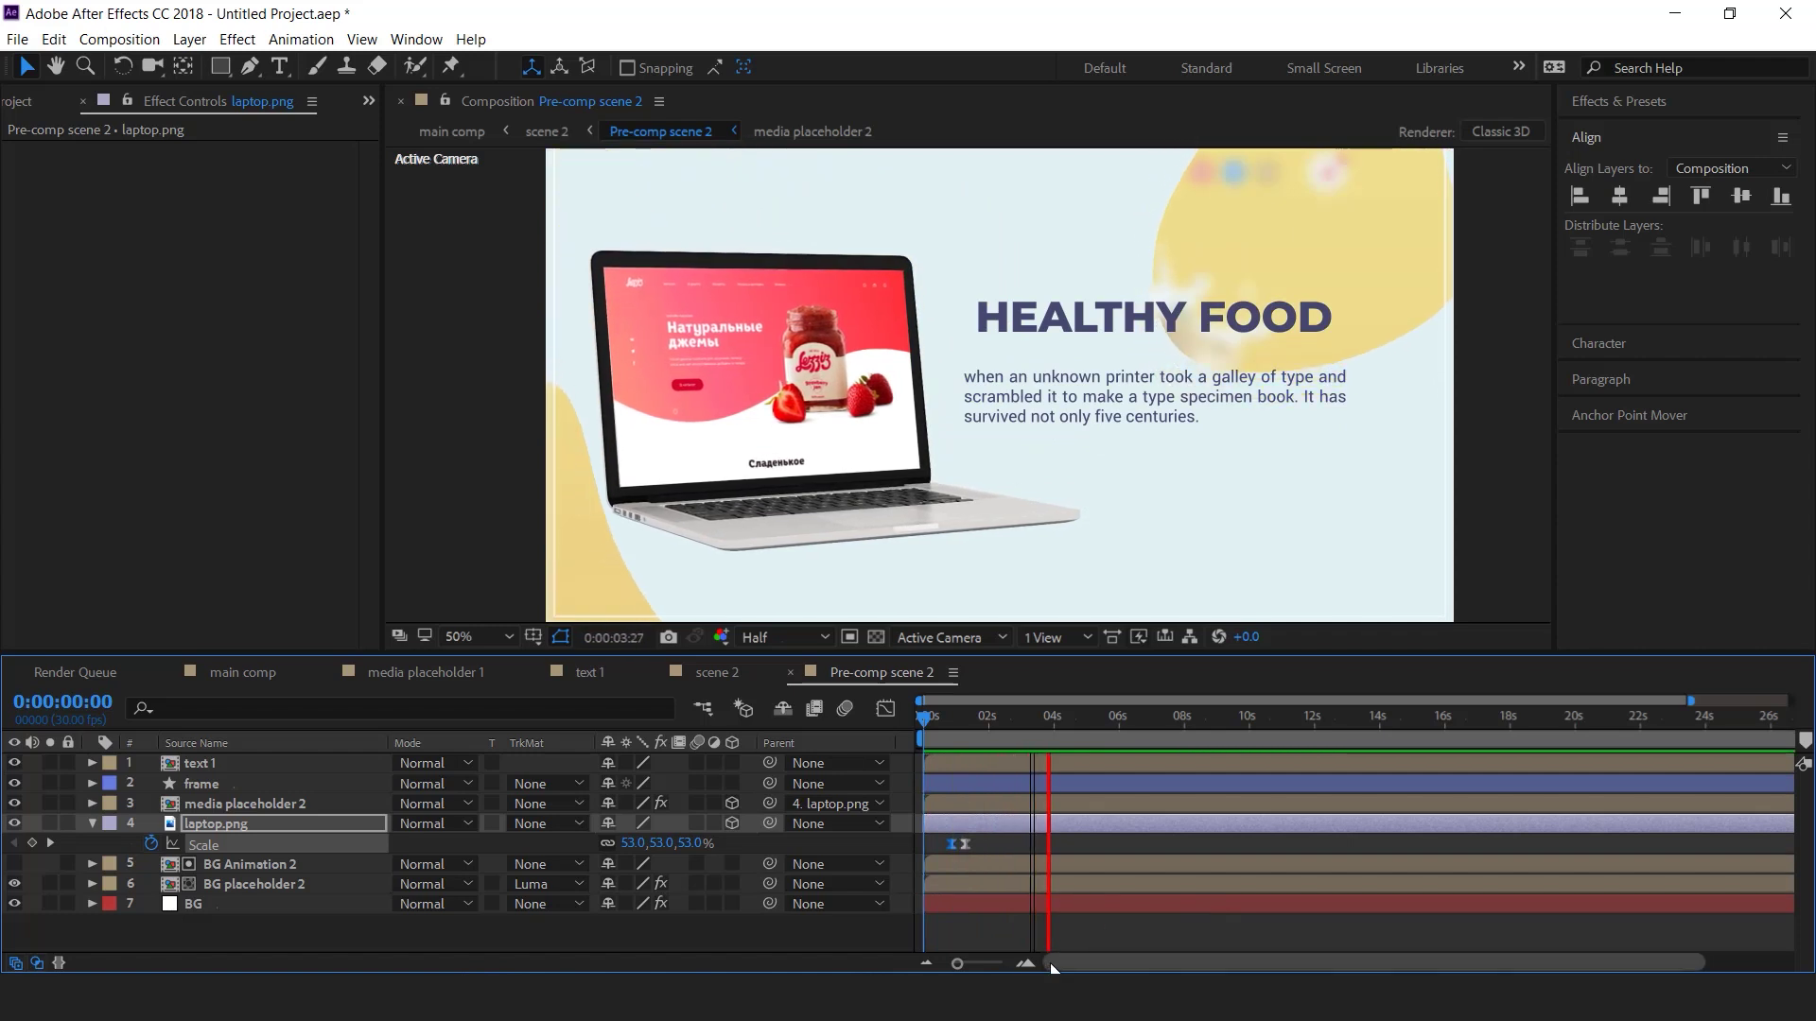
left_click_drag(939, 723, 1032, 757)
- Delay the start of the text 1 layer slightly, preview it, and shift the text a little away from the laptop
left_click(90, 824)
left_click(268, 762)
left_click(917, 717)
key("space")
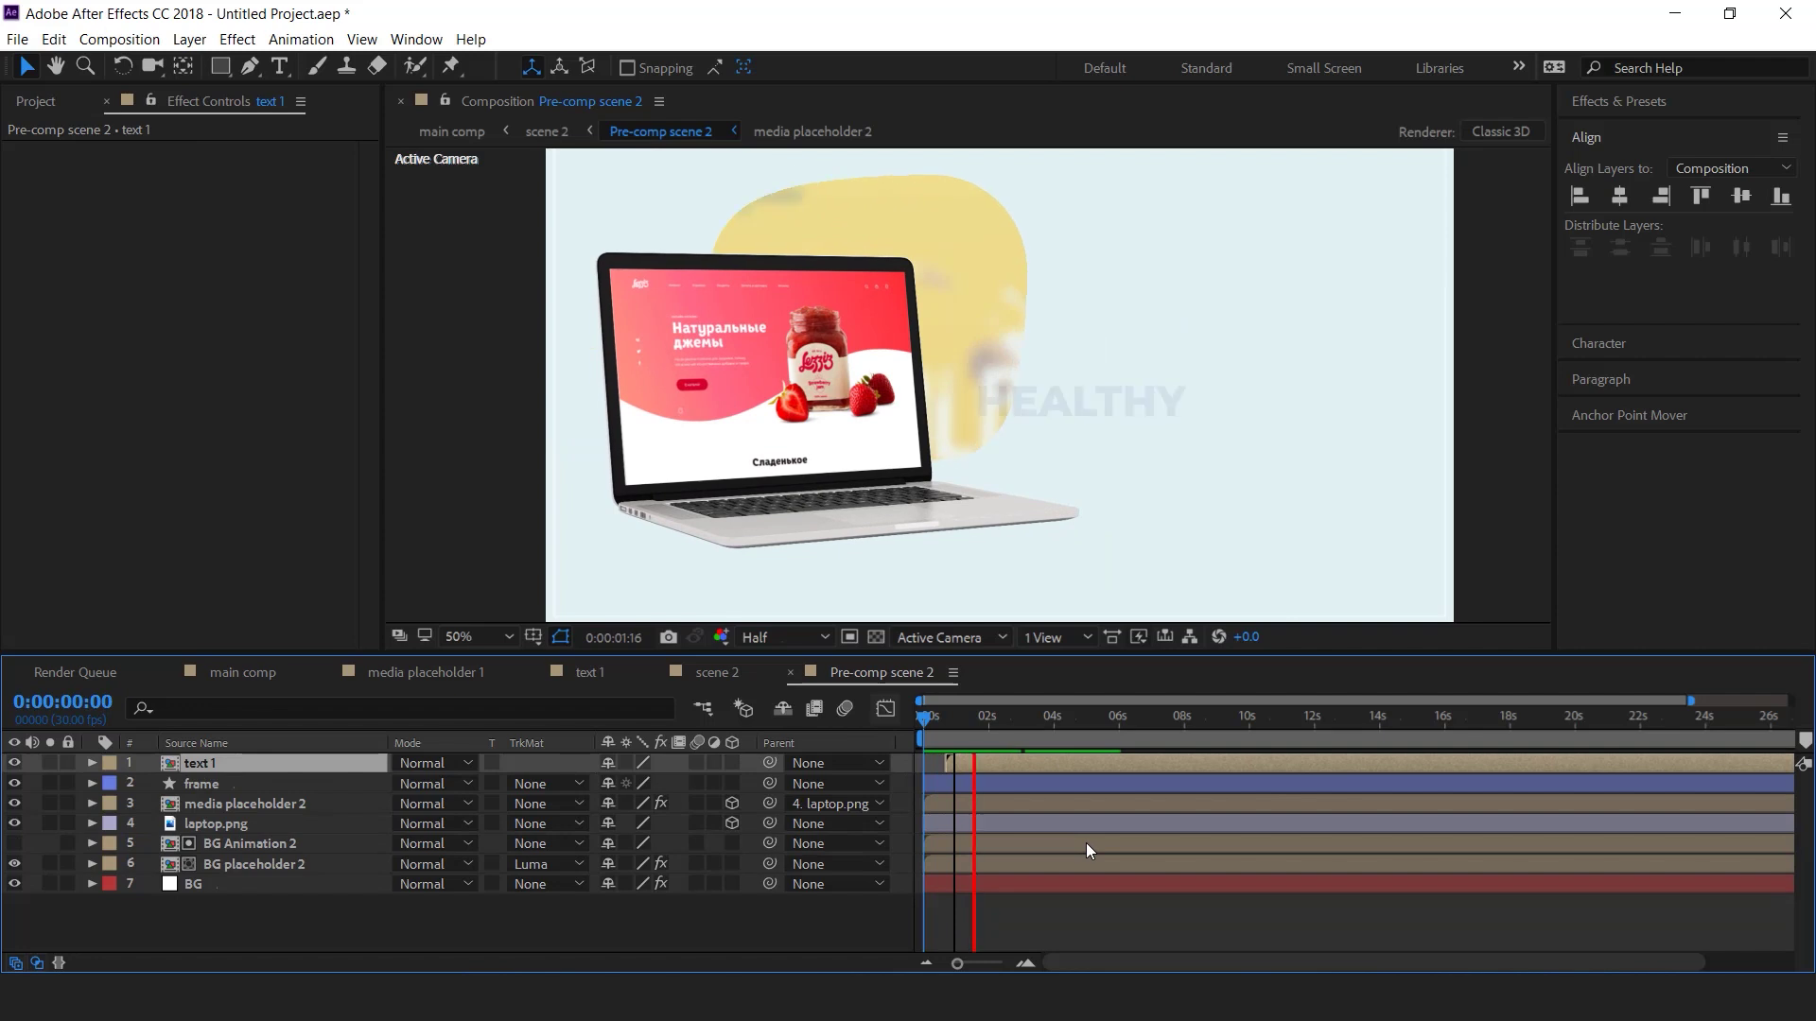
key("space")
left_click_drag(1020, 722, 1077, 722)
left_click_drag(1150, 376, 1181, 376)
- Replace the text 1 layer with a duplicate of its comp, and change the duplicate's title to golden milk
left_click(53, 102)
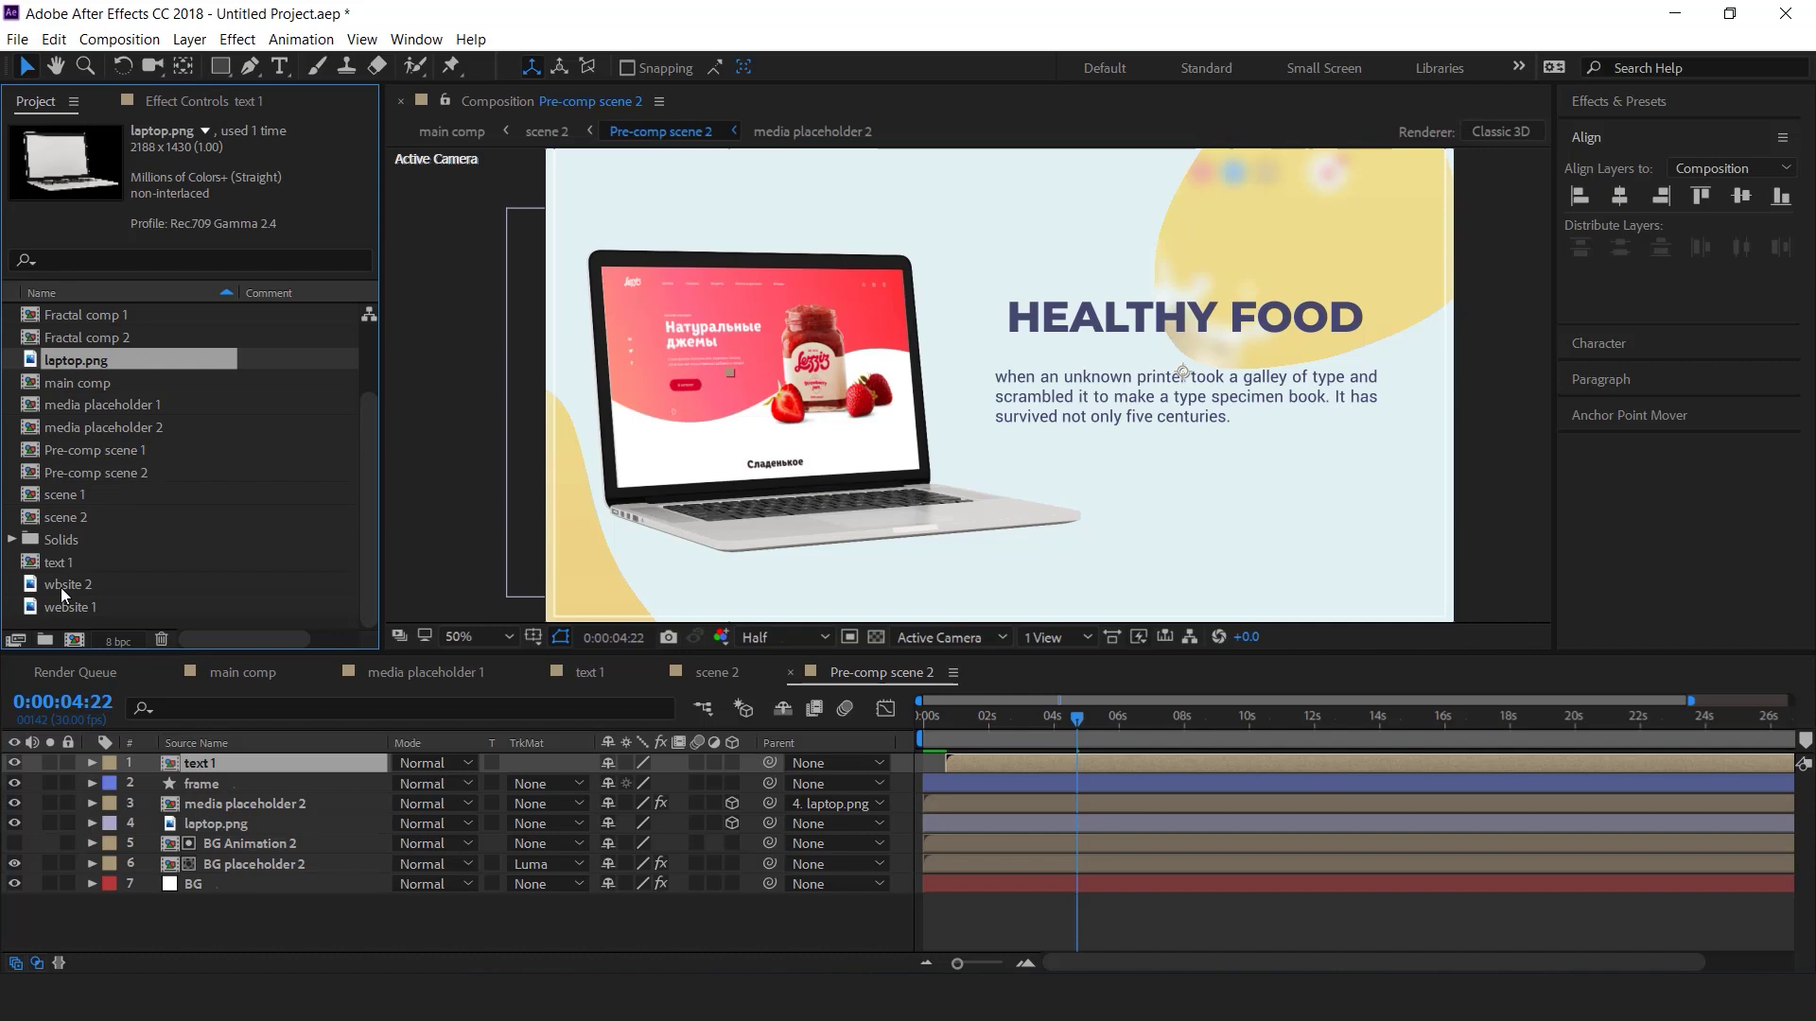
left_click(58, 563)
key("ctrl+d")
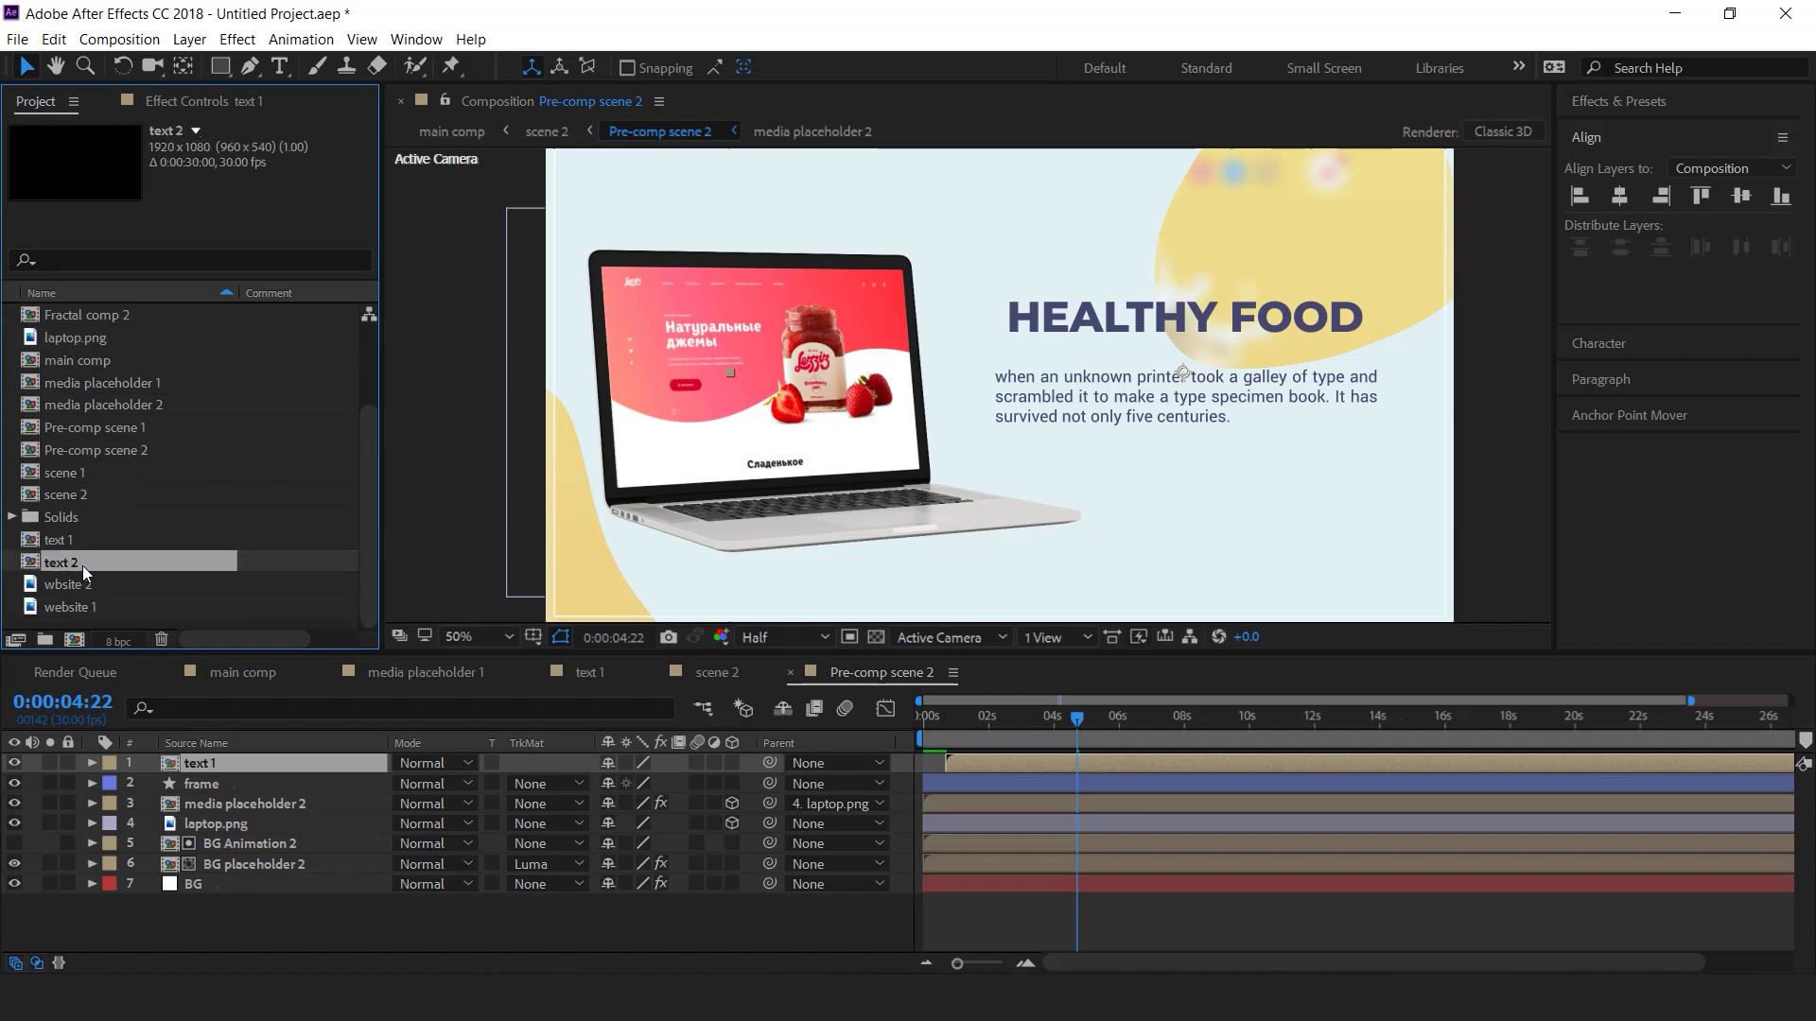
left_click_drag(218, 763, 219, 764)
double_click(218, 763)
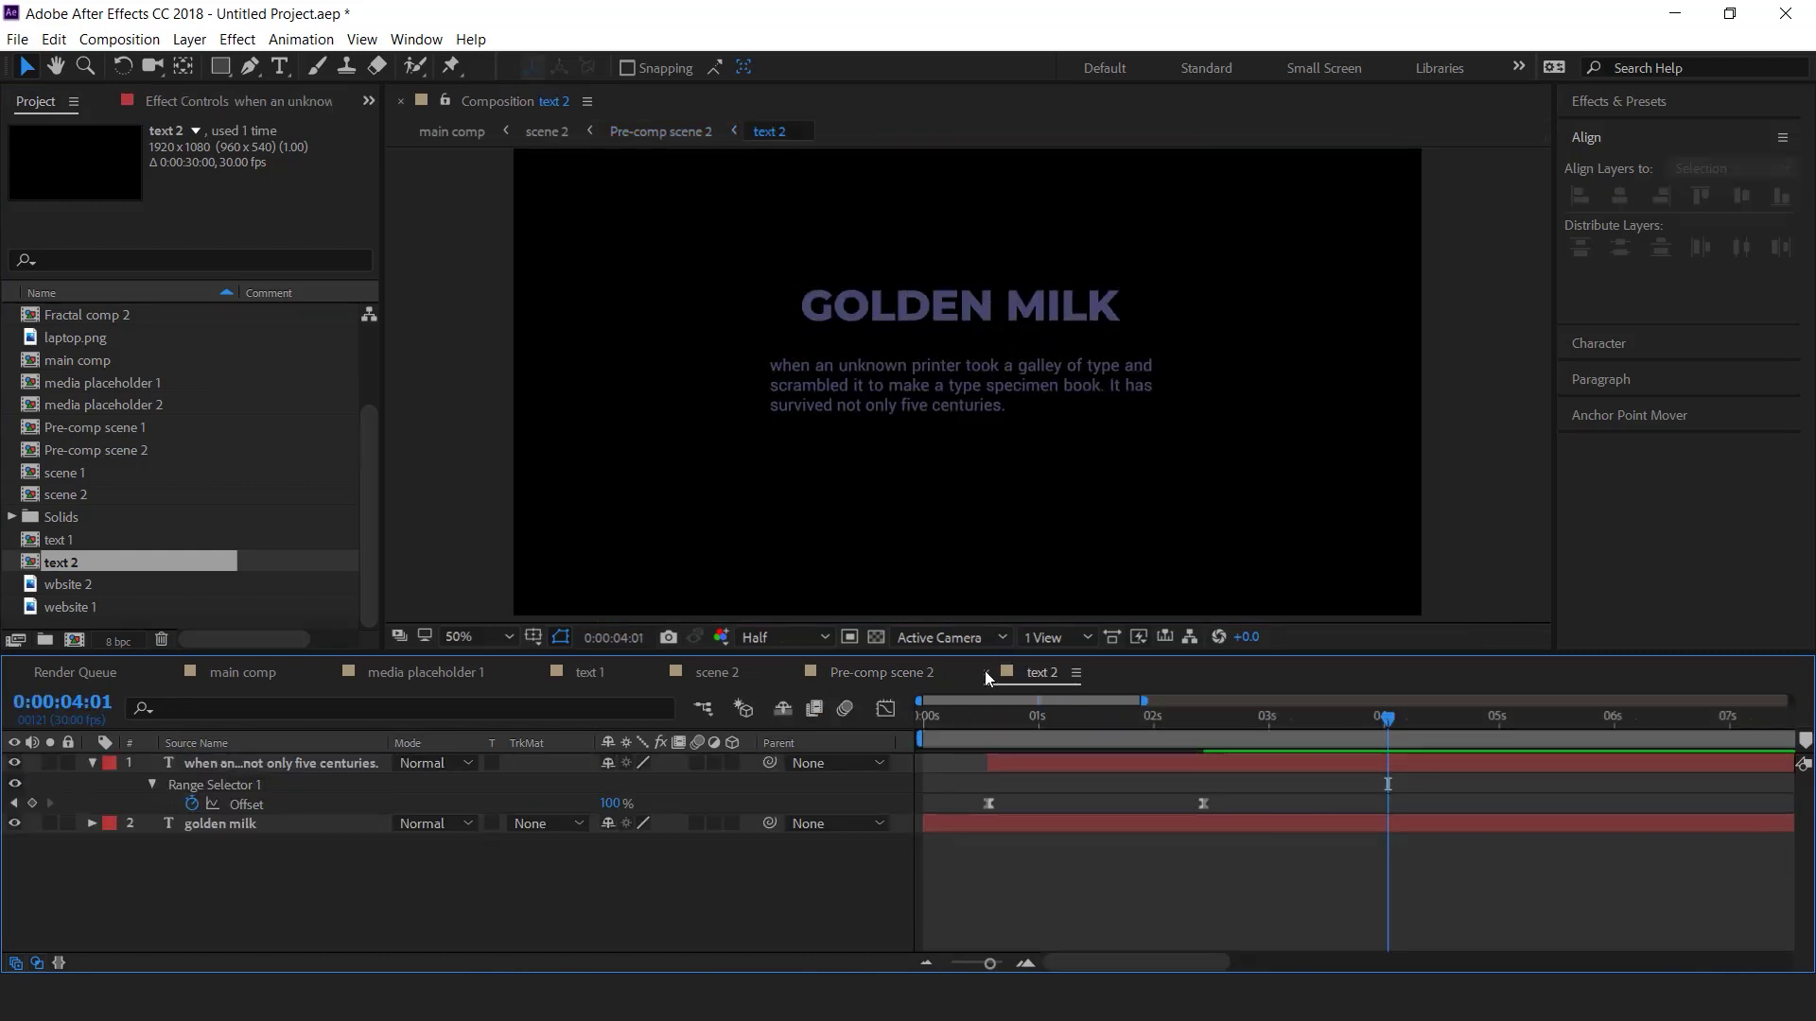
left_click(985, 672)
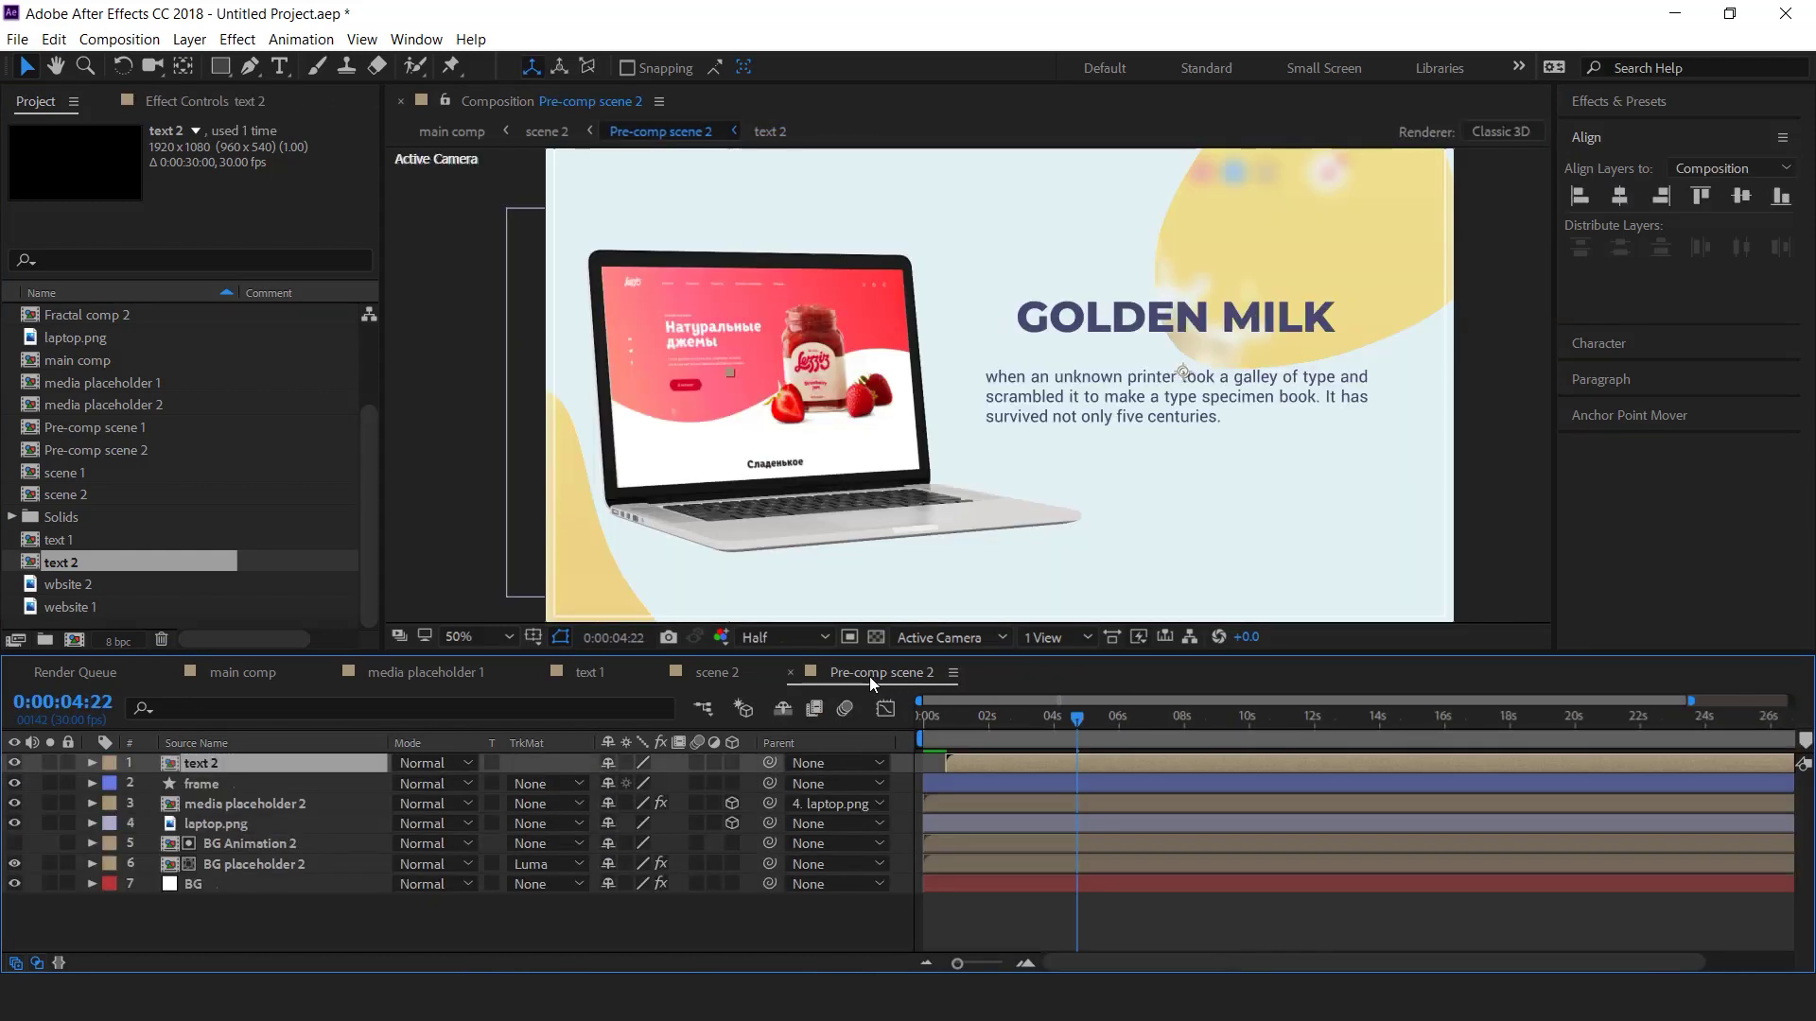
- Replace the website 1 layer inside media placeholder 2 with wbsite 2
double_click(280, 802)
left_click(269, 765)
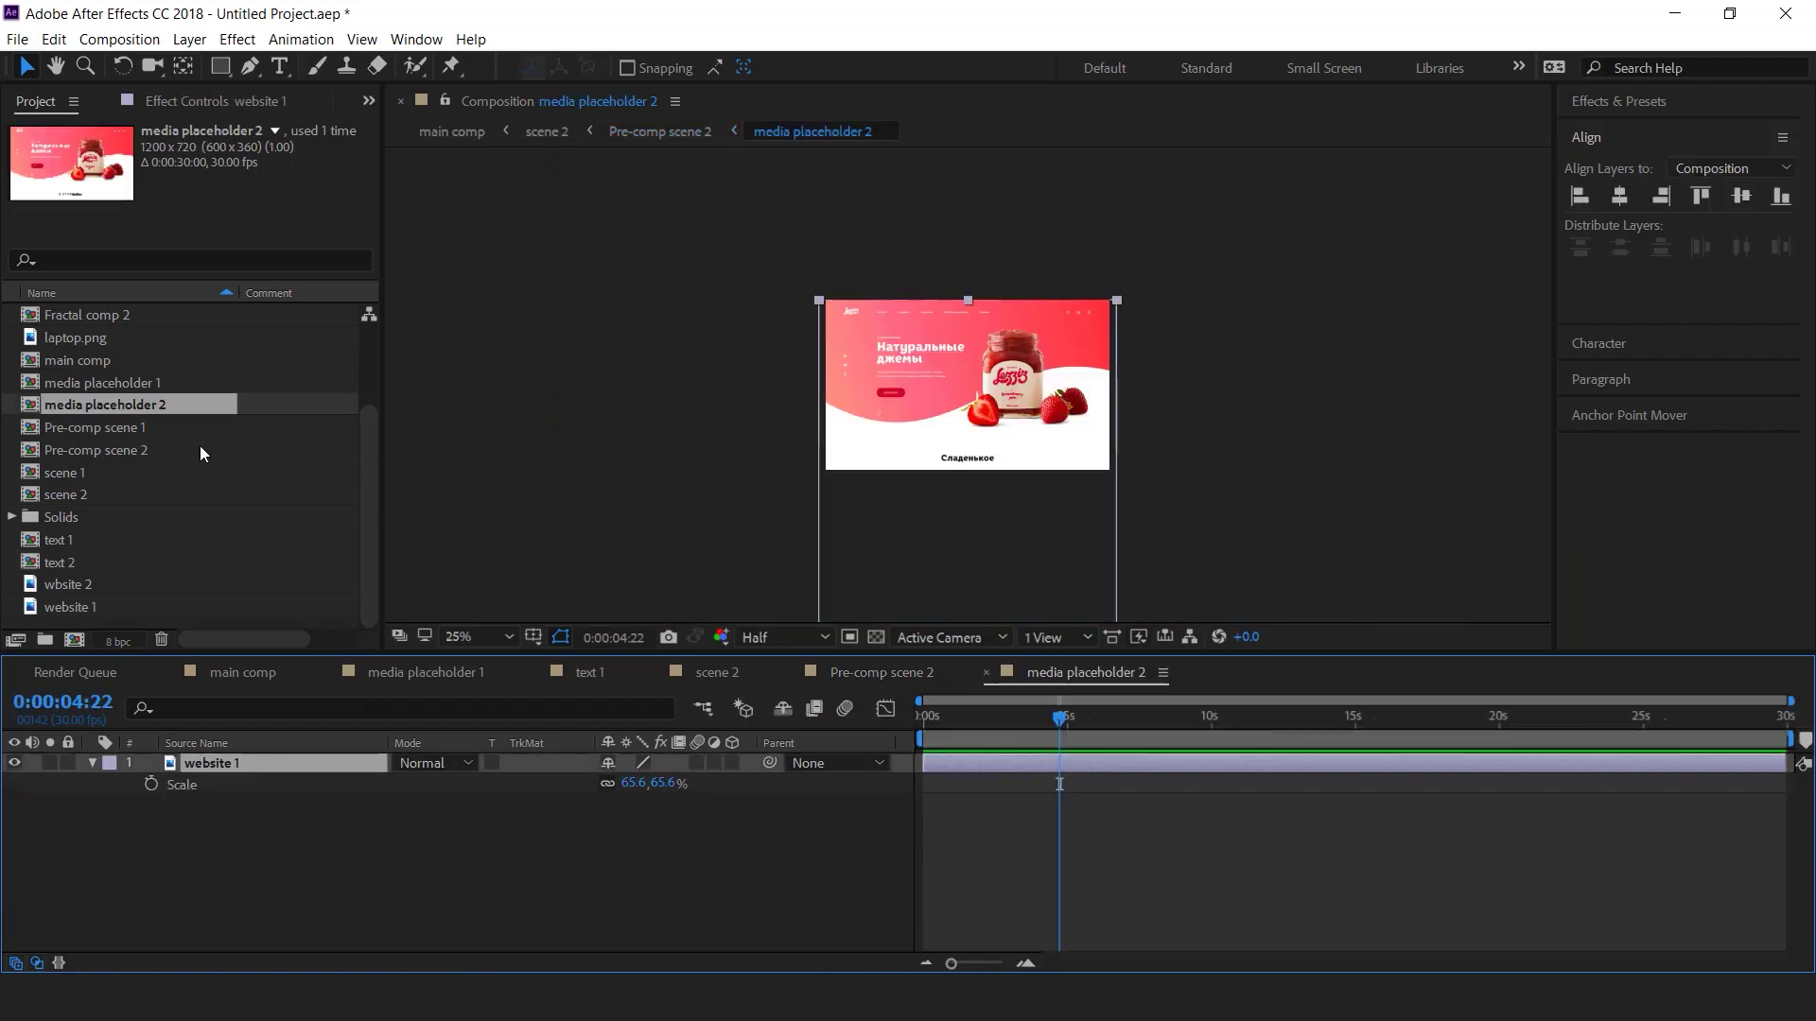
left_click(85, 587)
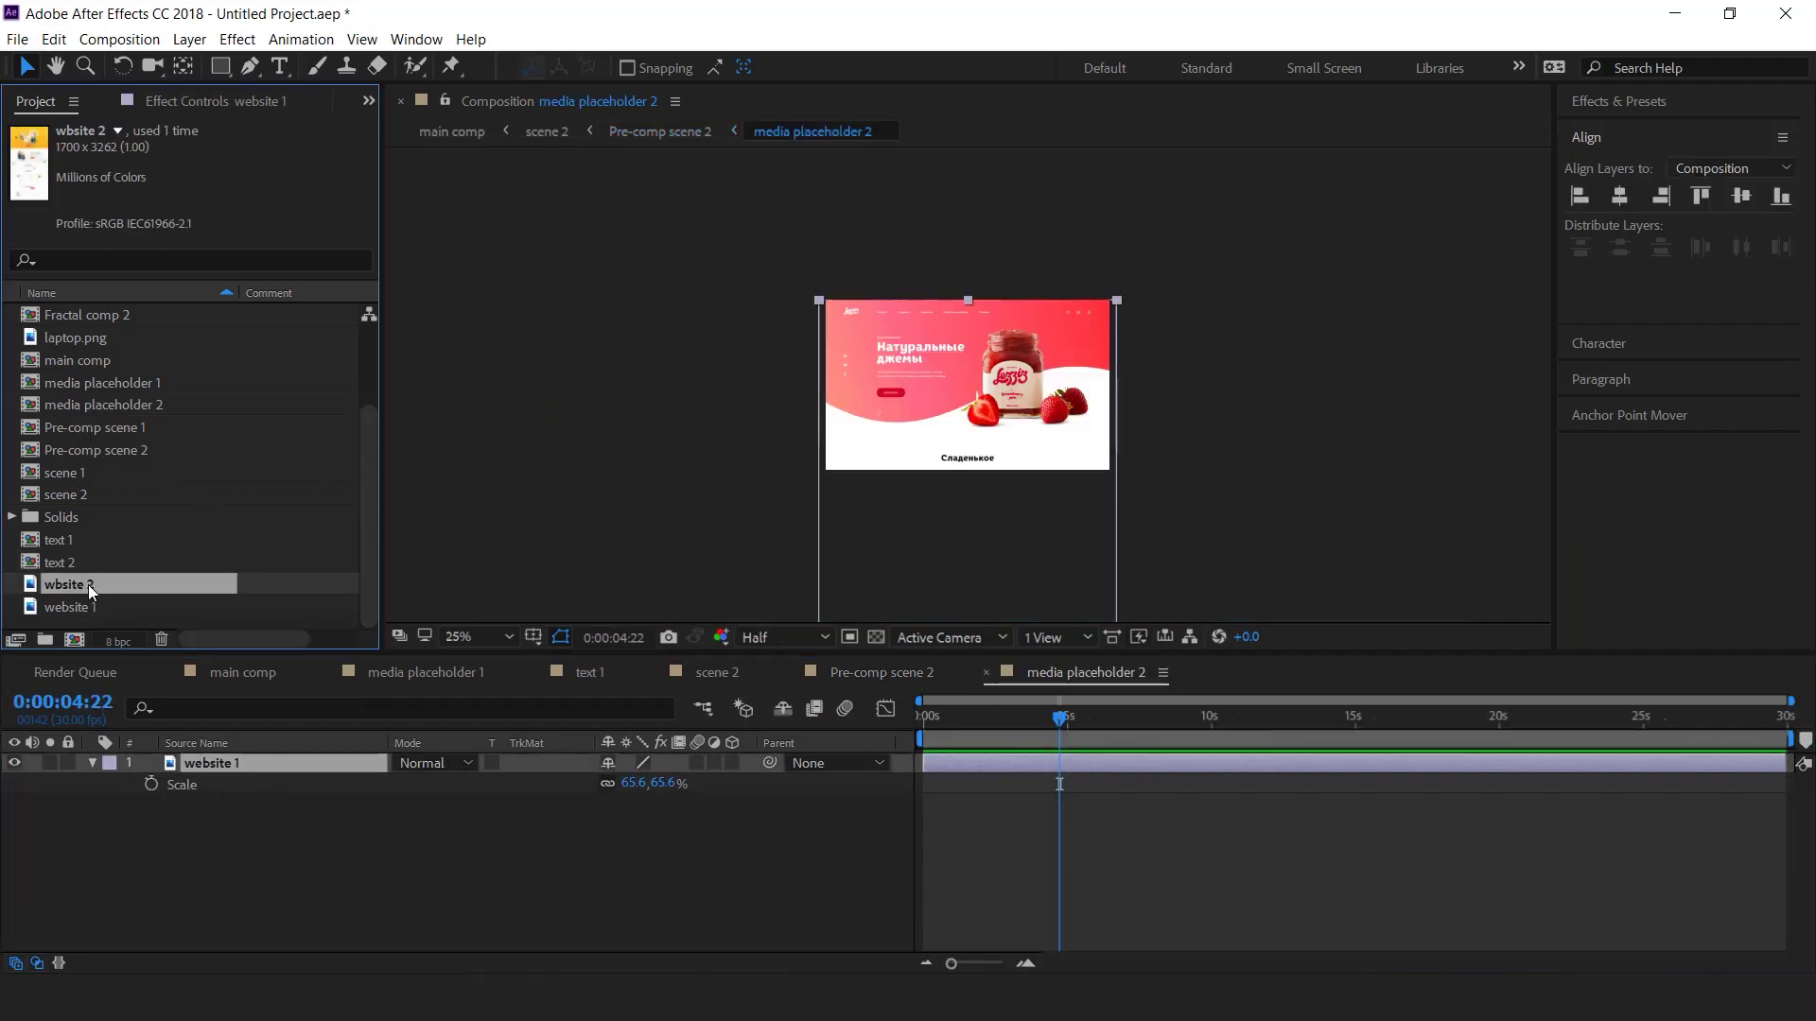
left_click_drag(302, 785, 327, 781)
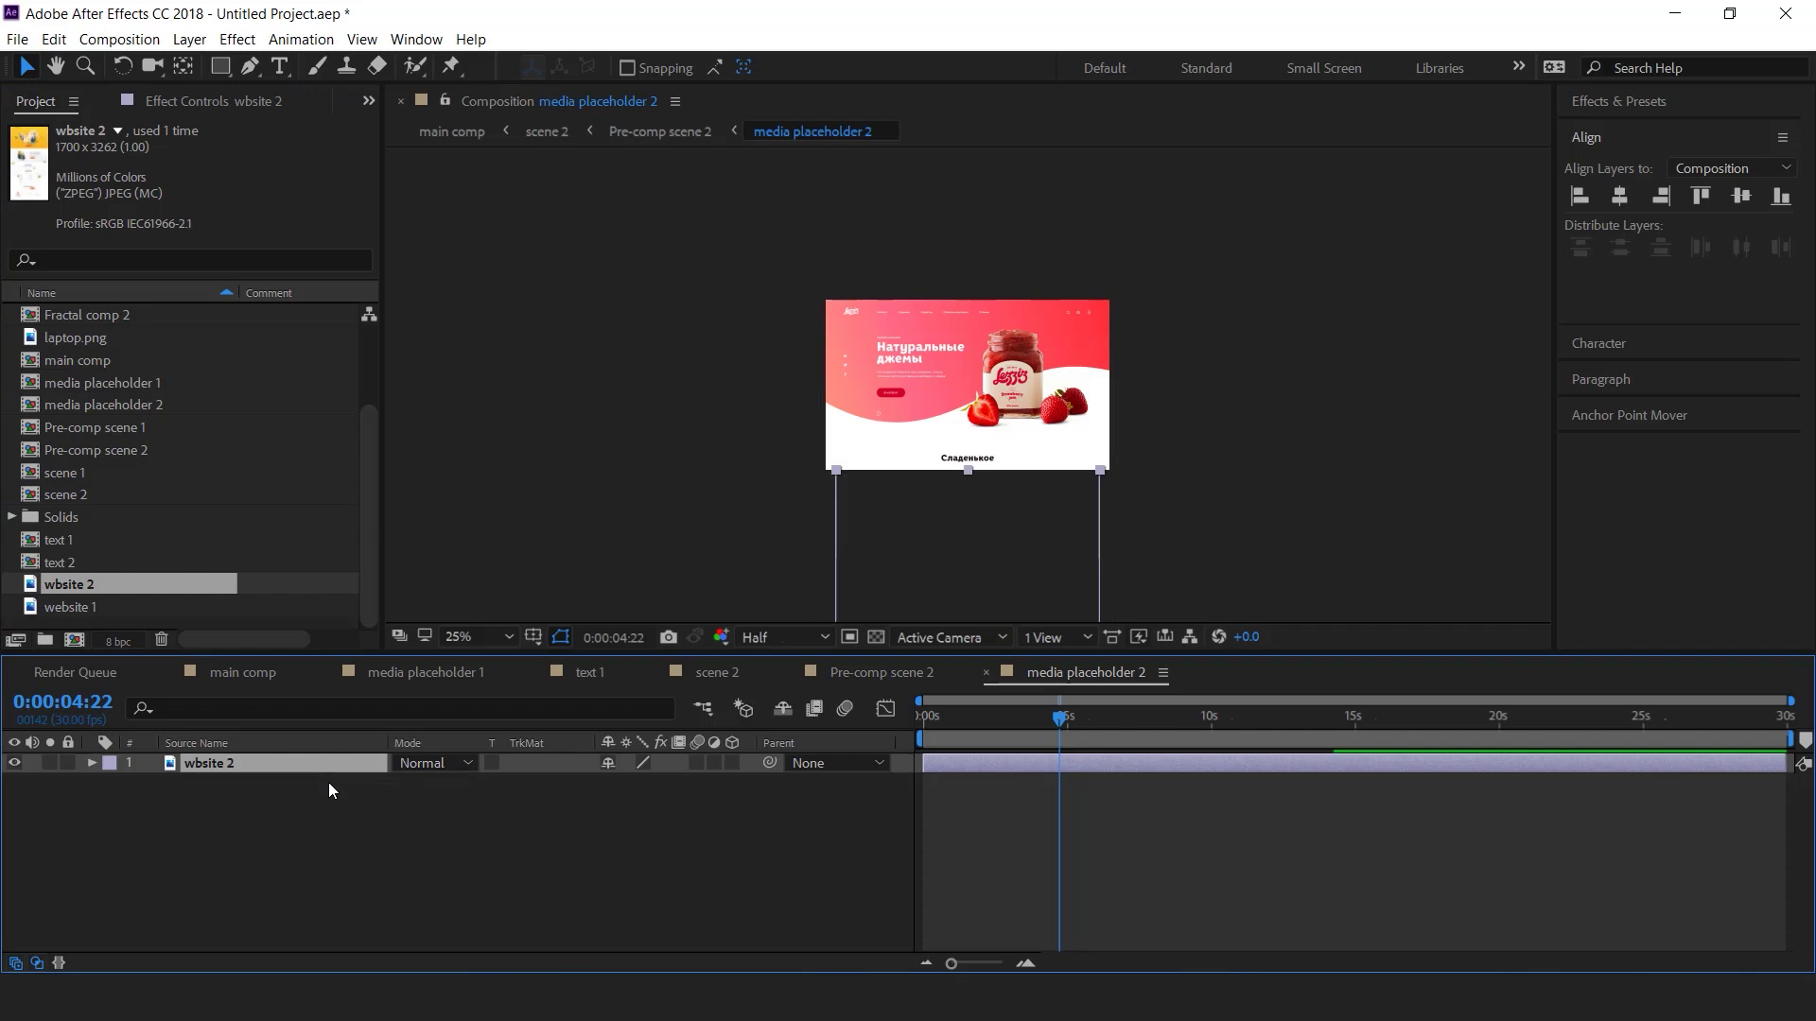
- Scale wbsite 2 up to cover the frame's width, align it to the composition's top edge and return to Pre-comp scene 2
left_click(1702, 193)
left_click_drag(1102, 553, 1120, 564)
left_click(1707, 201)
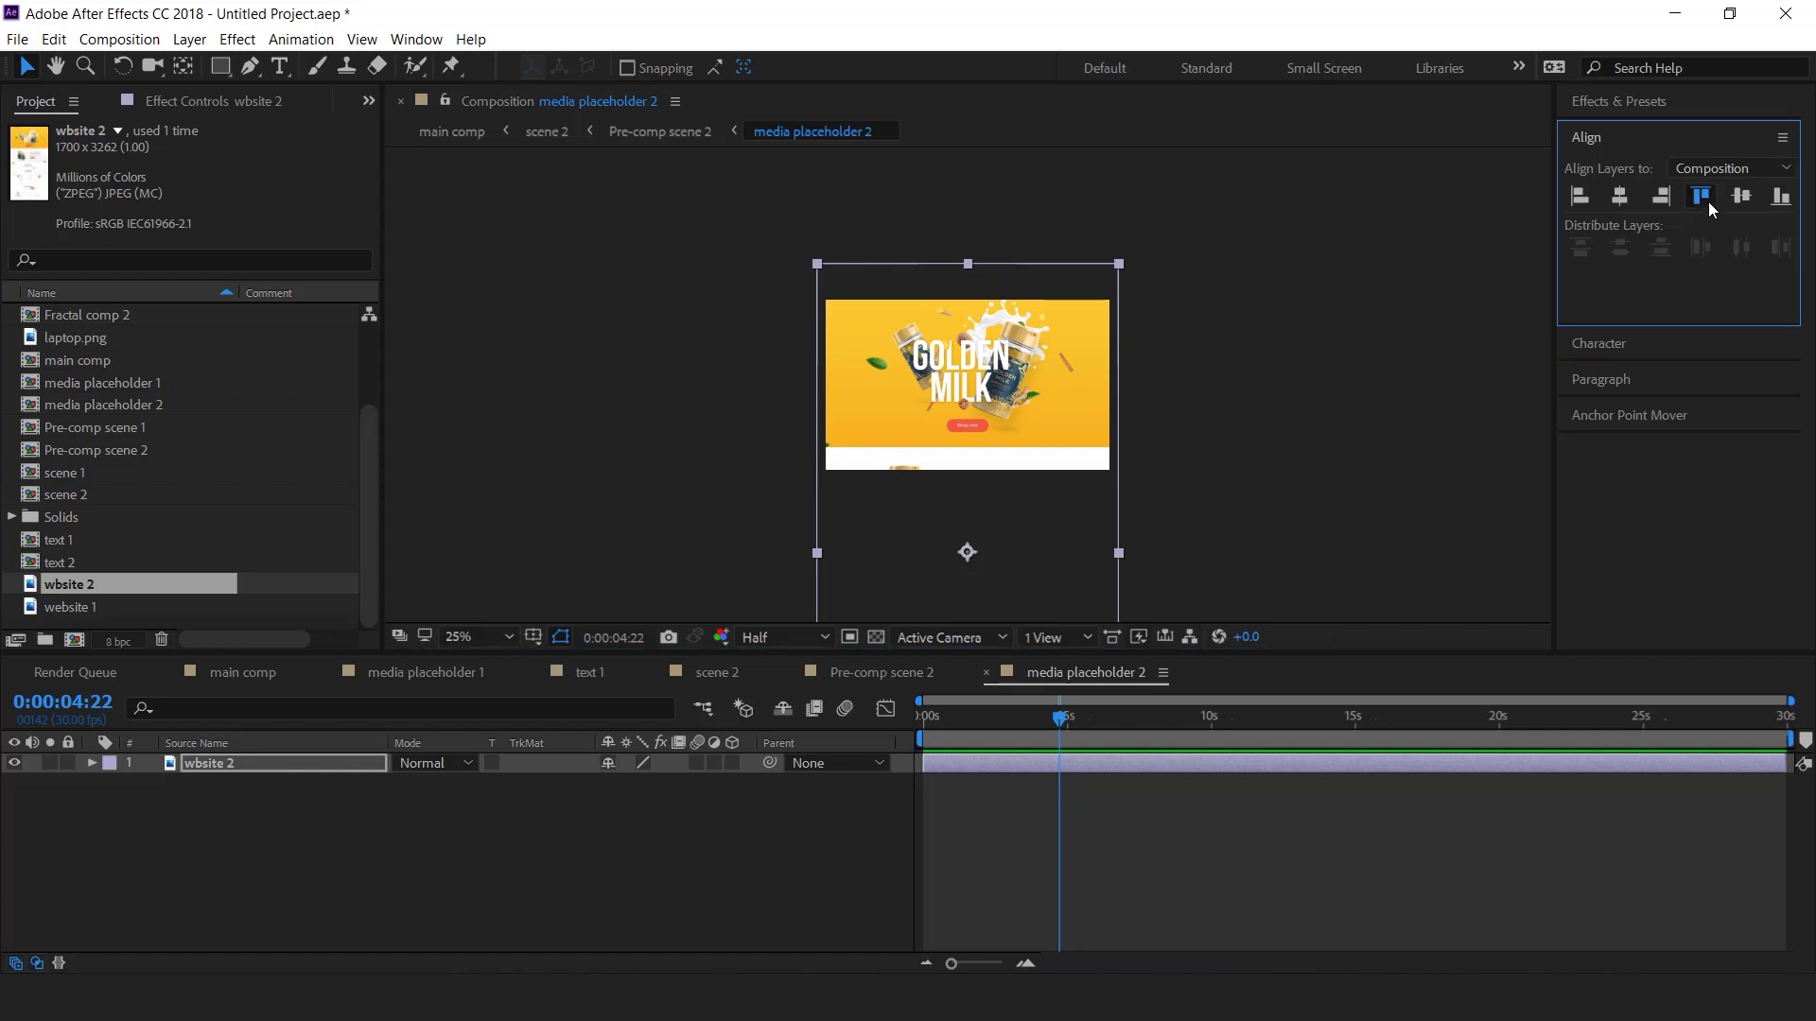
left_click(707, 819)
left_click(986, 672)
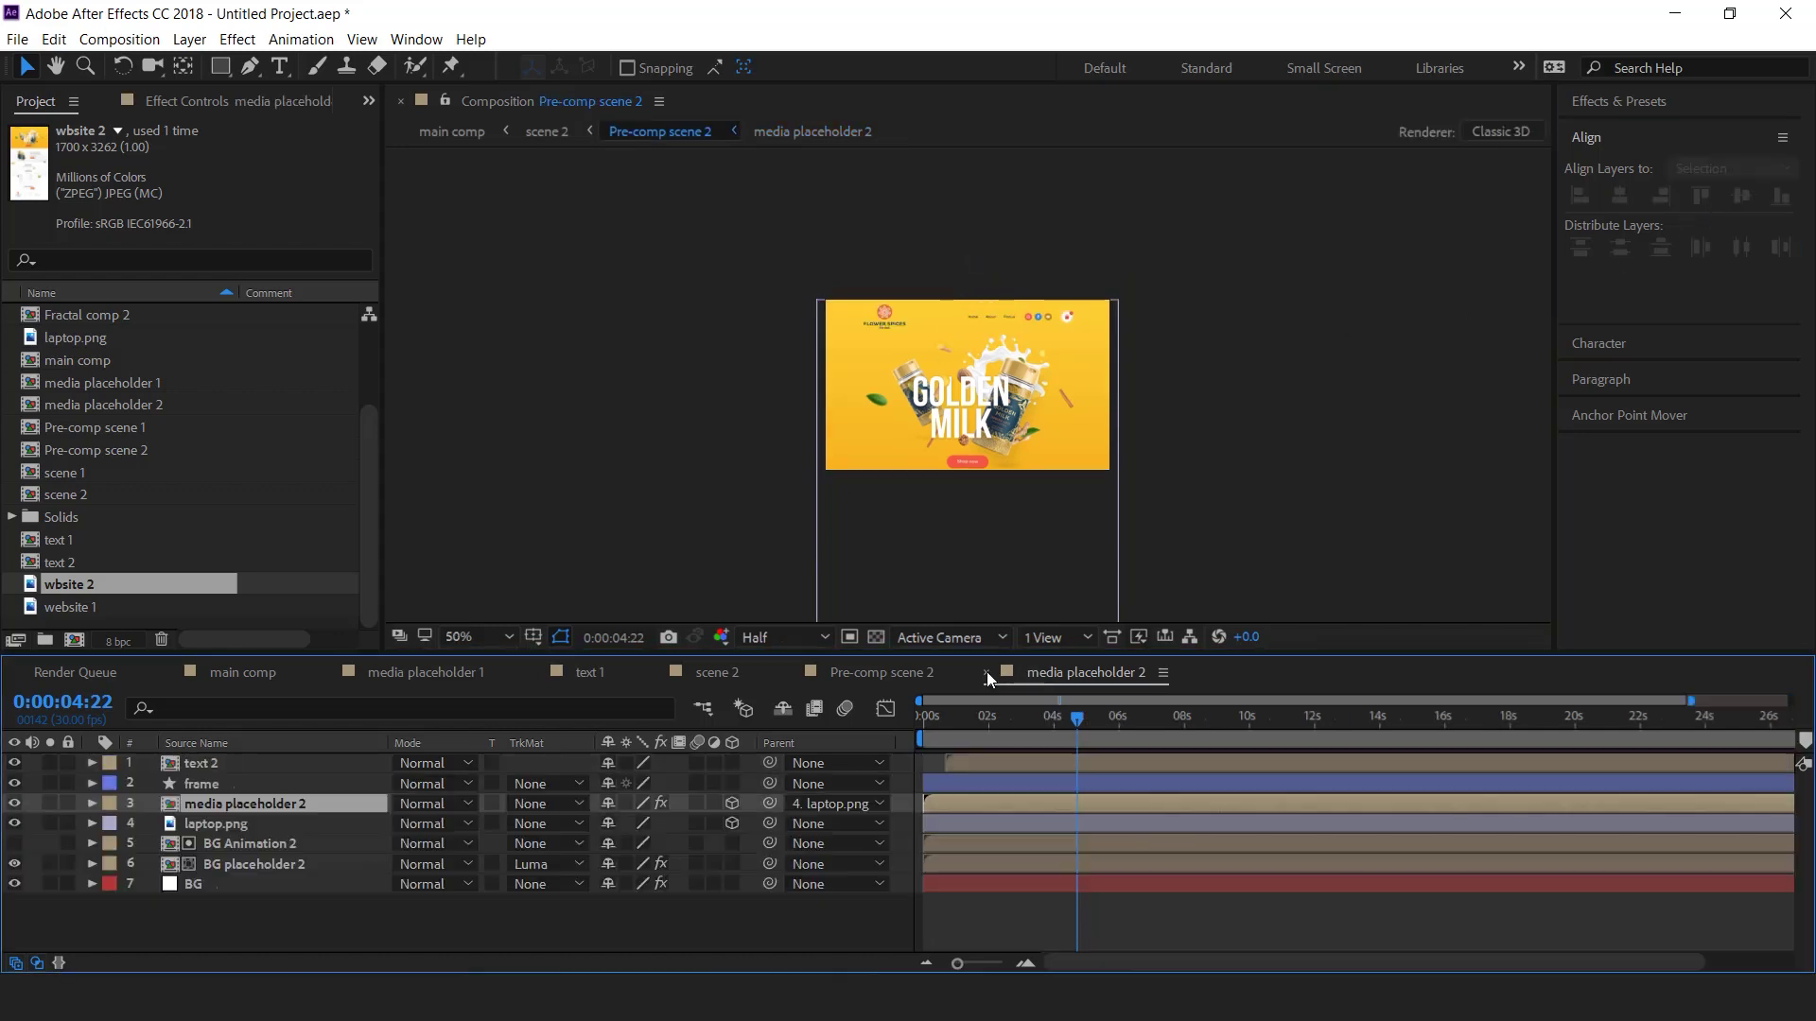
- Draw a wide ellipse over the laptop's base, name its layer shadow and place it directly below laptop.png
left_click(796, 933)
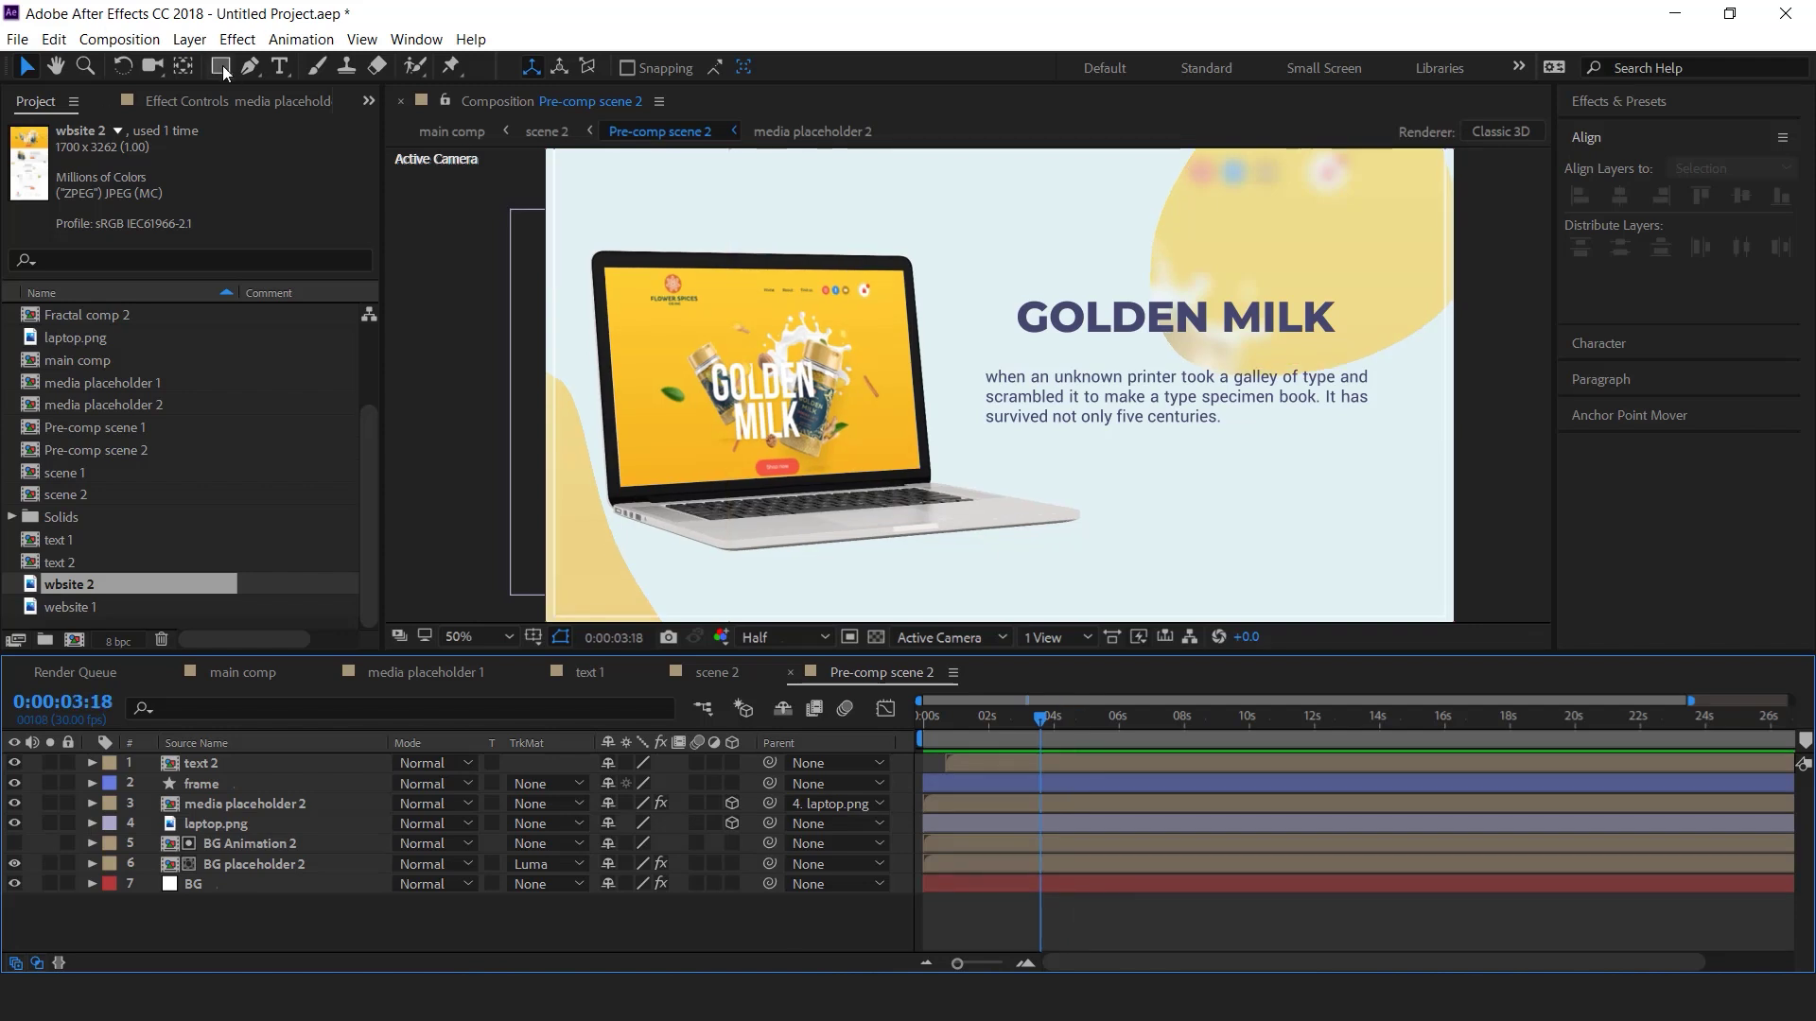
left_click_drag(224, 72, 293, 115)
left_click_drag(905, 433, 924, 371)
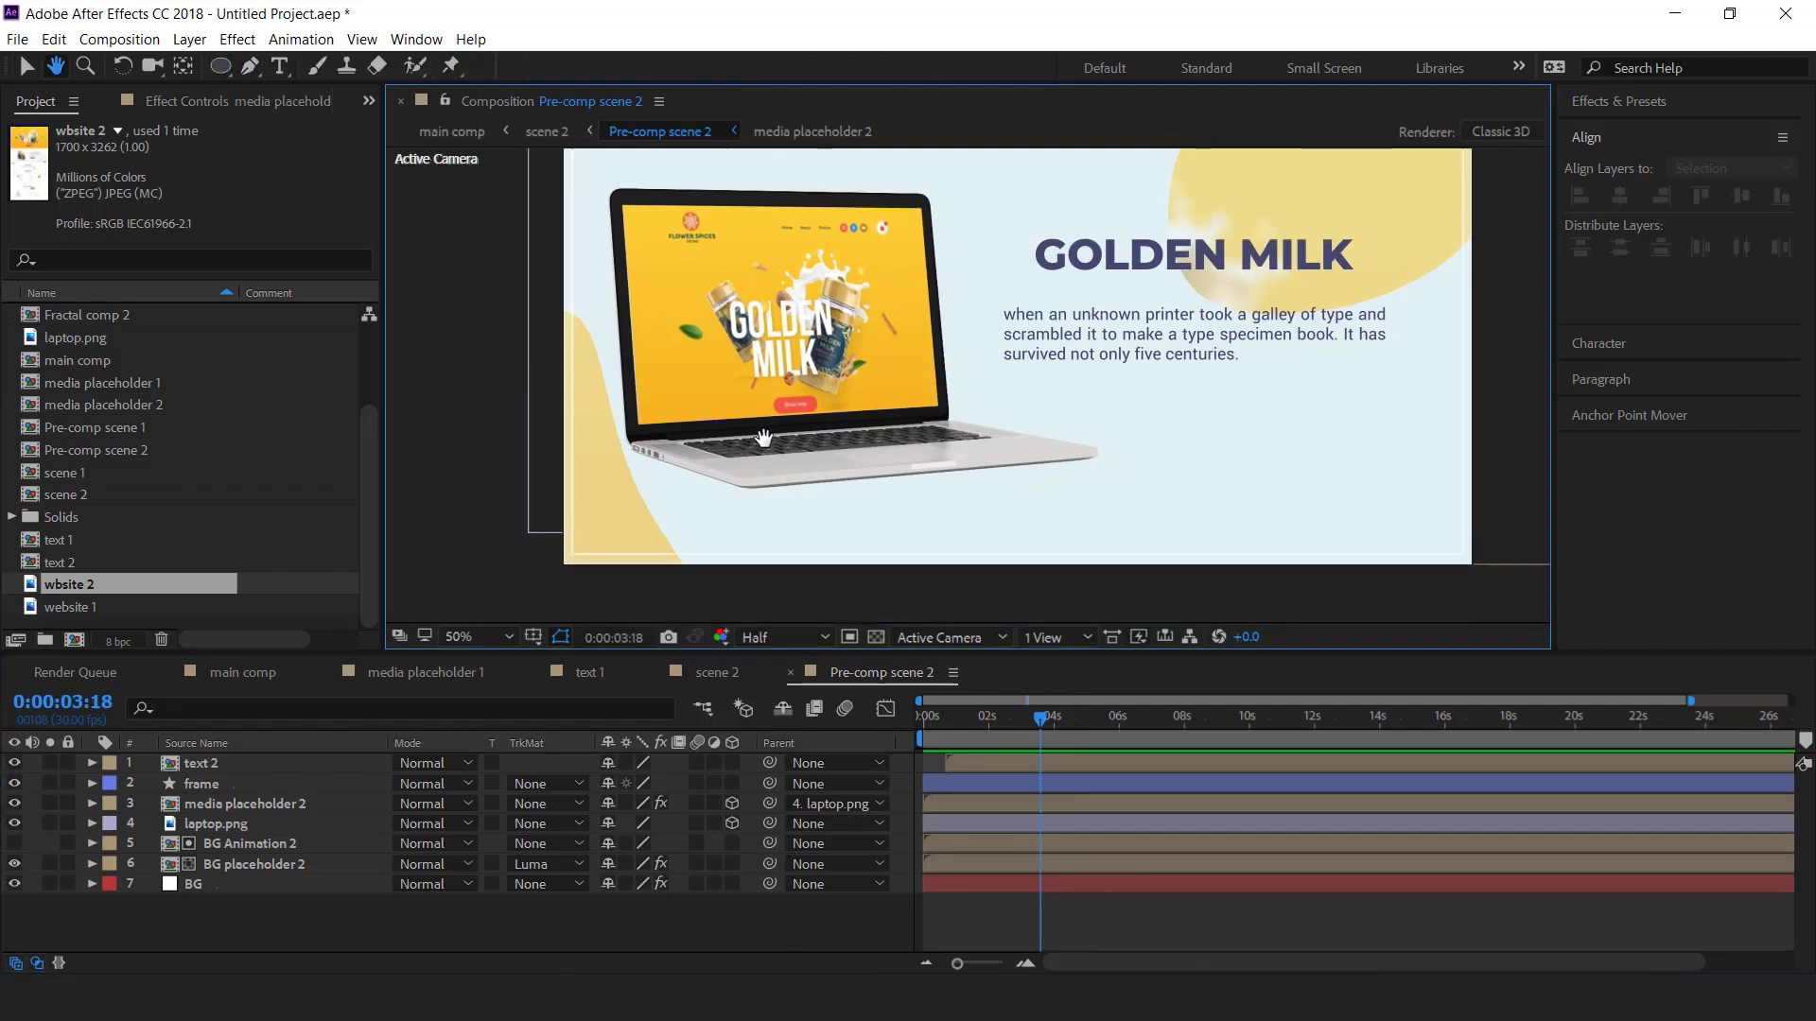
left_click_drag(617, 398, 981, 510)
left_click(276, 762)
key("Return")
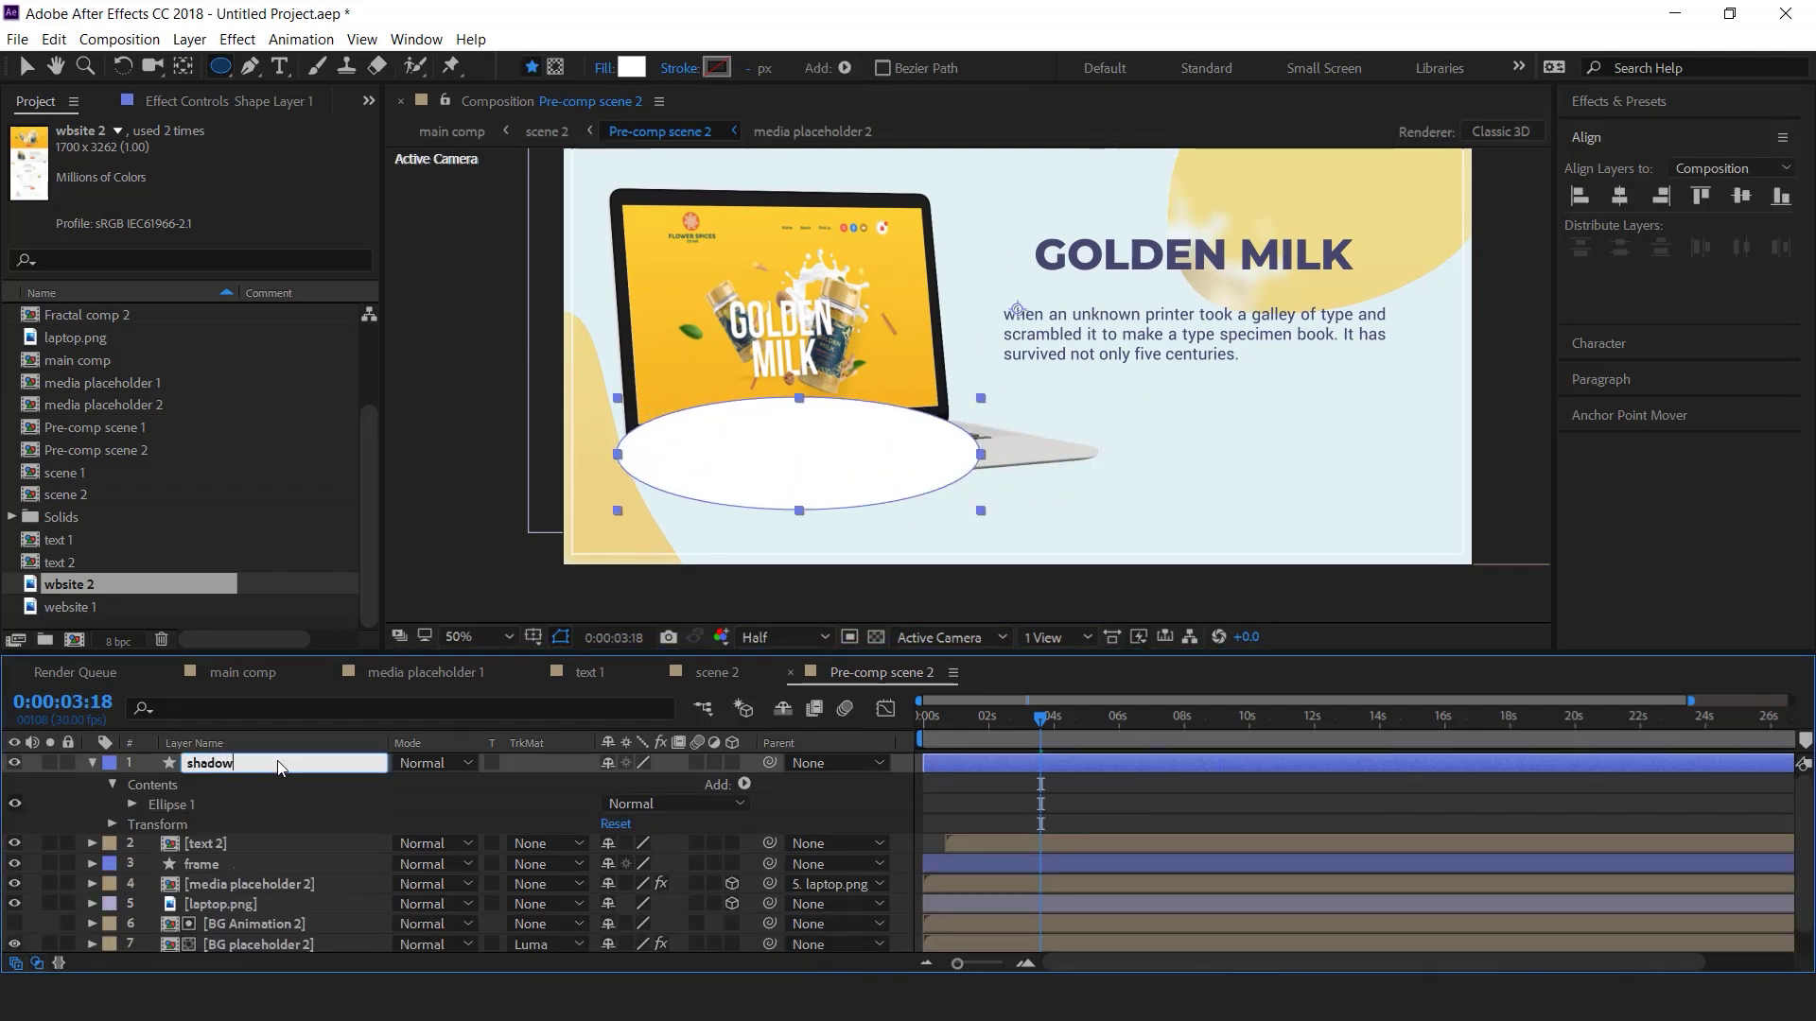
left_click(91, 762)
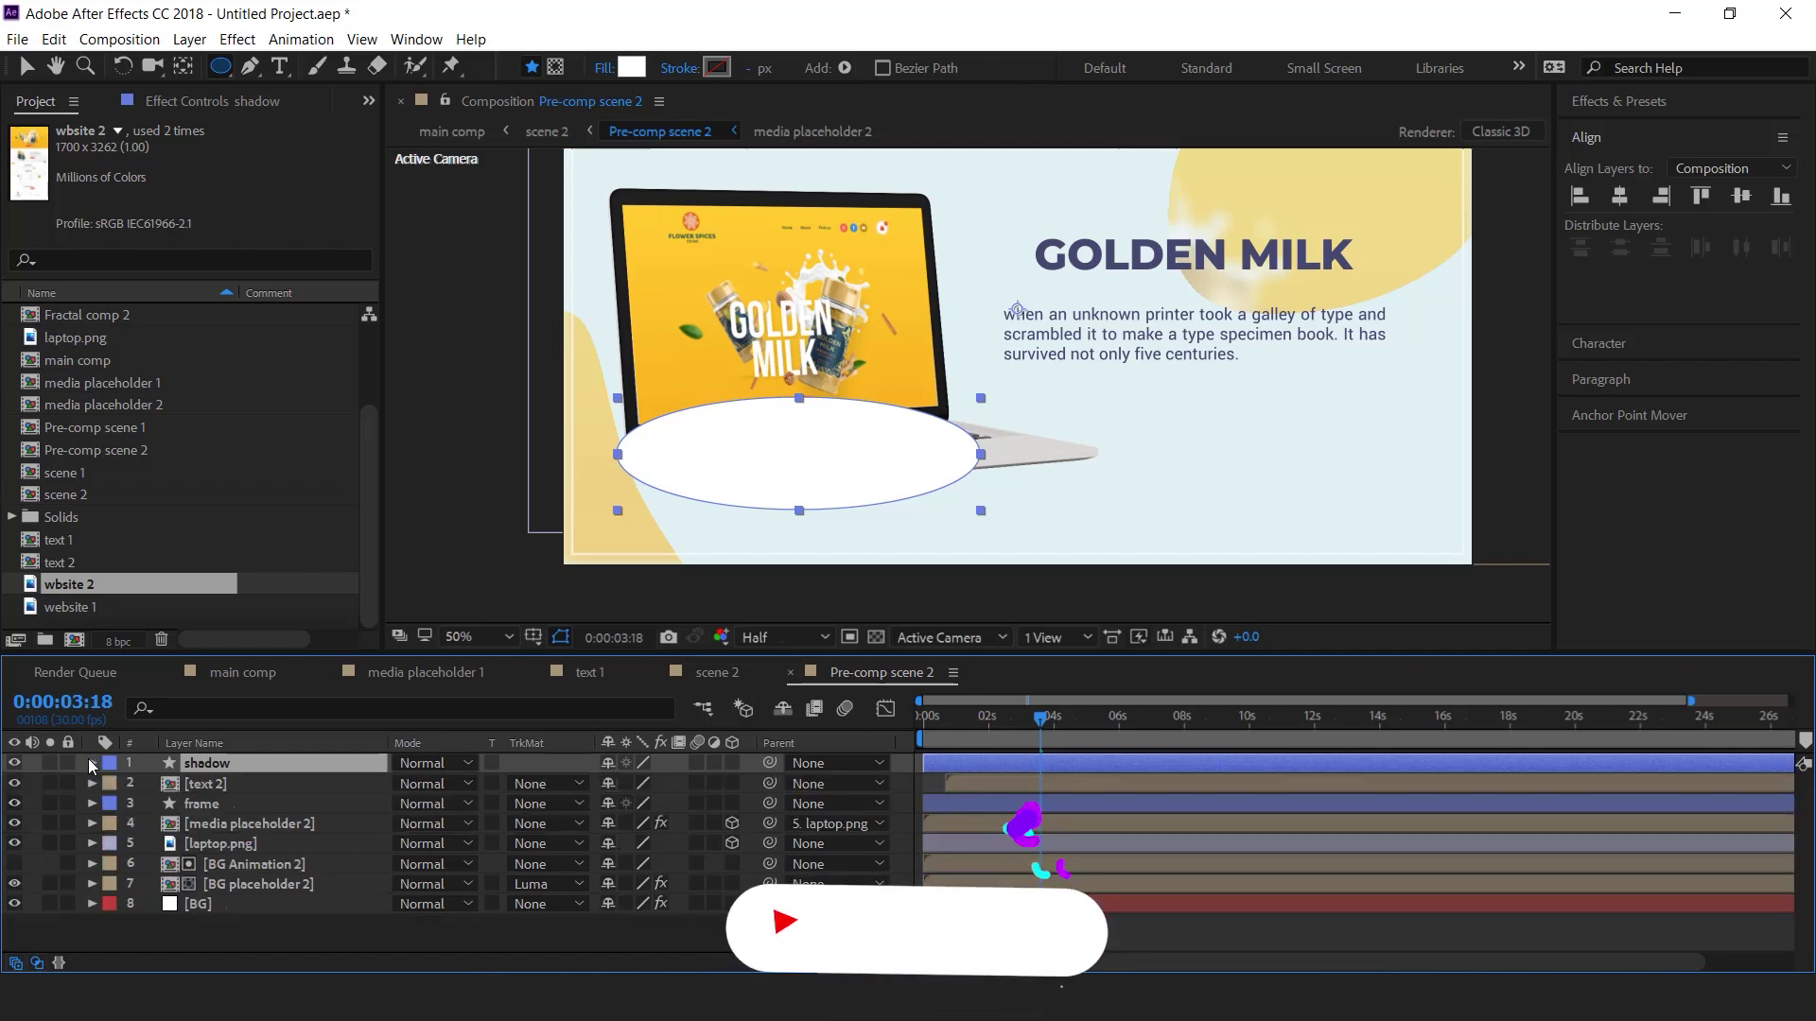
left_click_drag(299, 765, 299, 860)
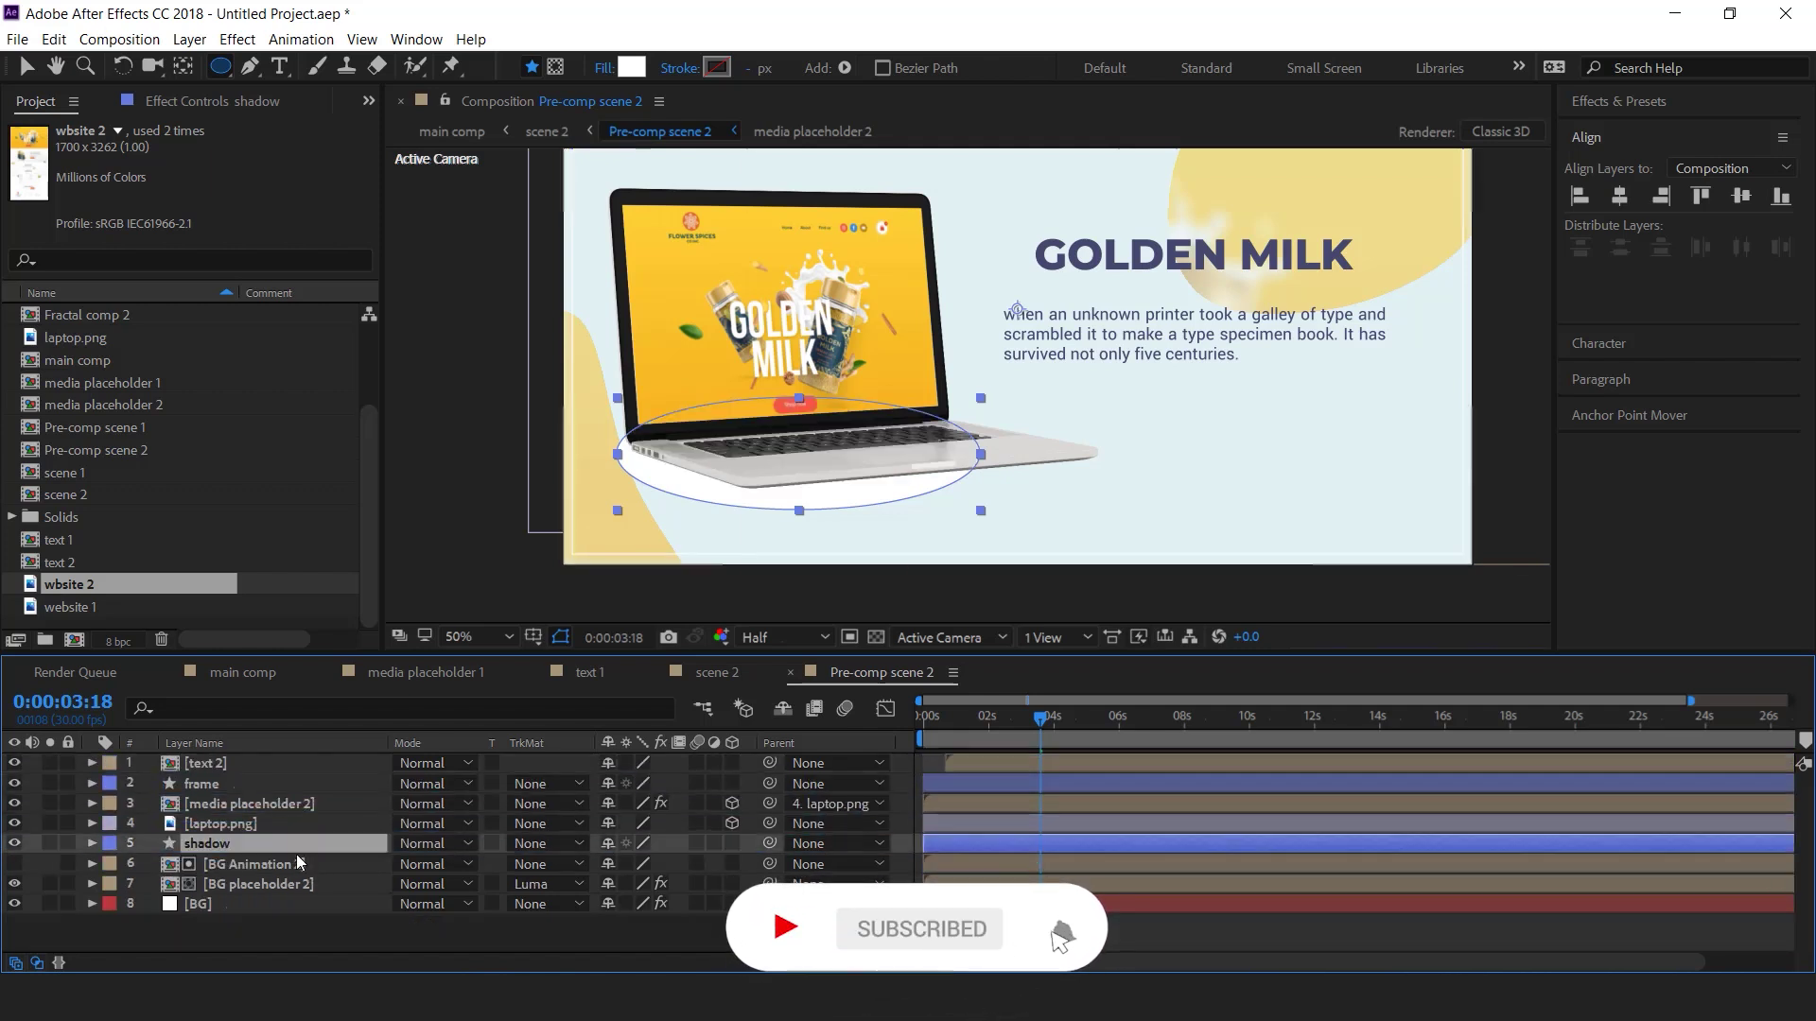
- Make the shadow layer 3D with a centred anchor point and set its X Rotation to -77°
left_click(732, 842)
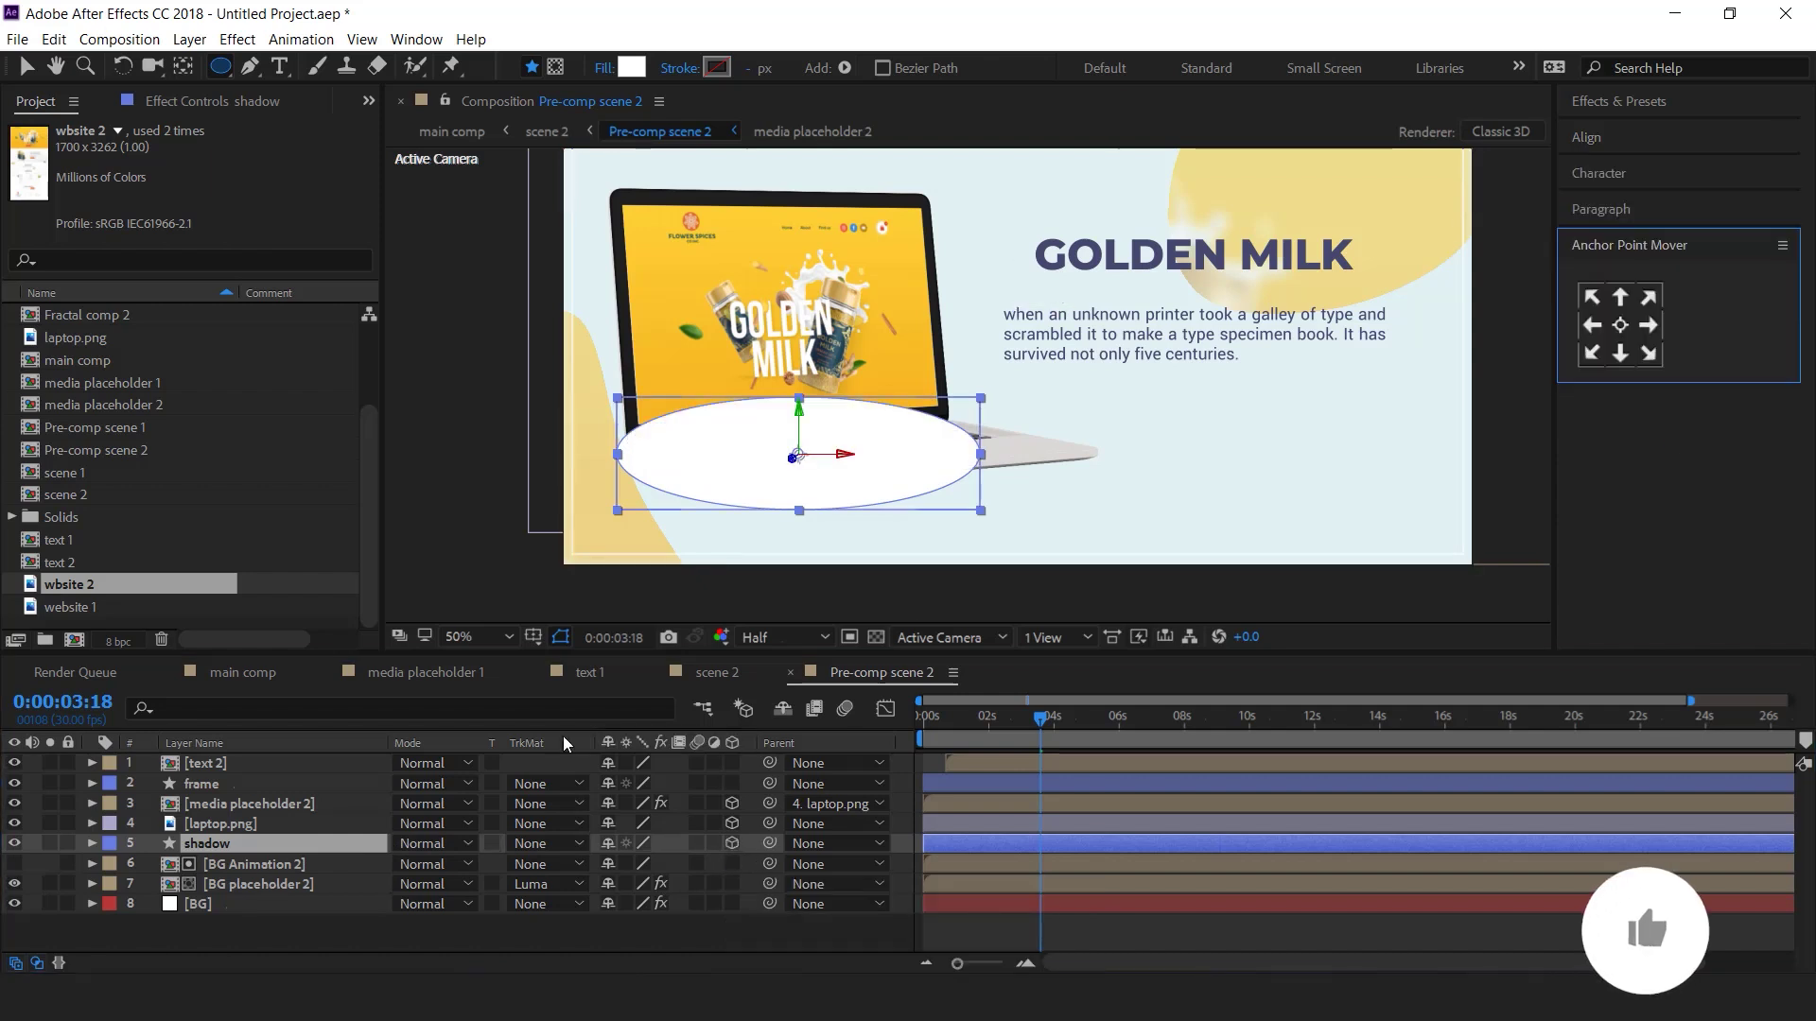
key("r")
left_click_drag(634, 885, 530, 875)
- Change the shadow ellipse's fill colour to black
left_click(632, 69)
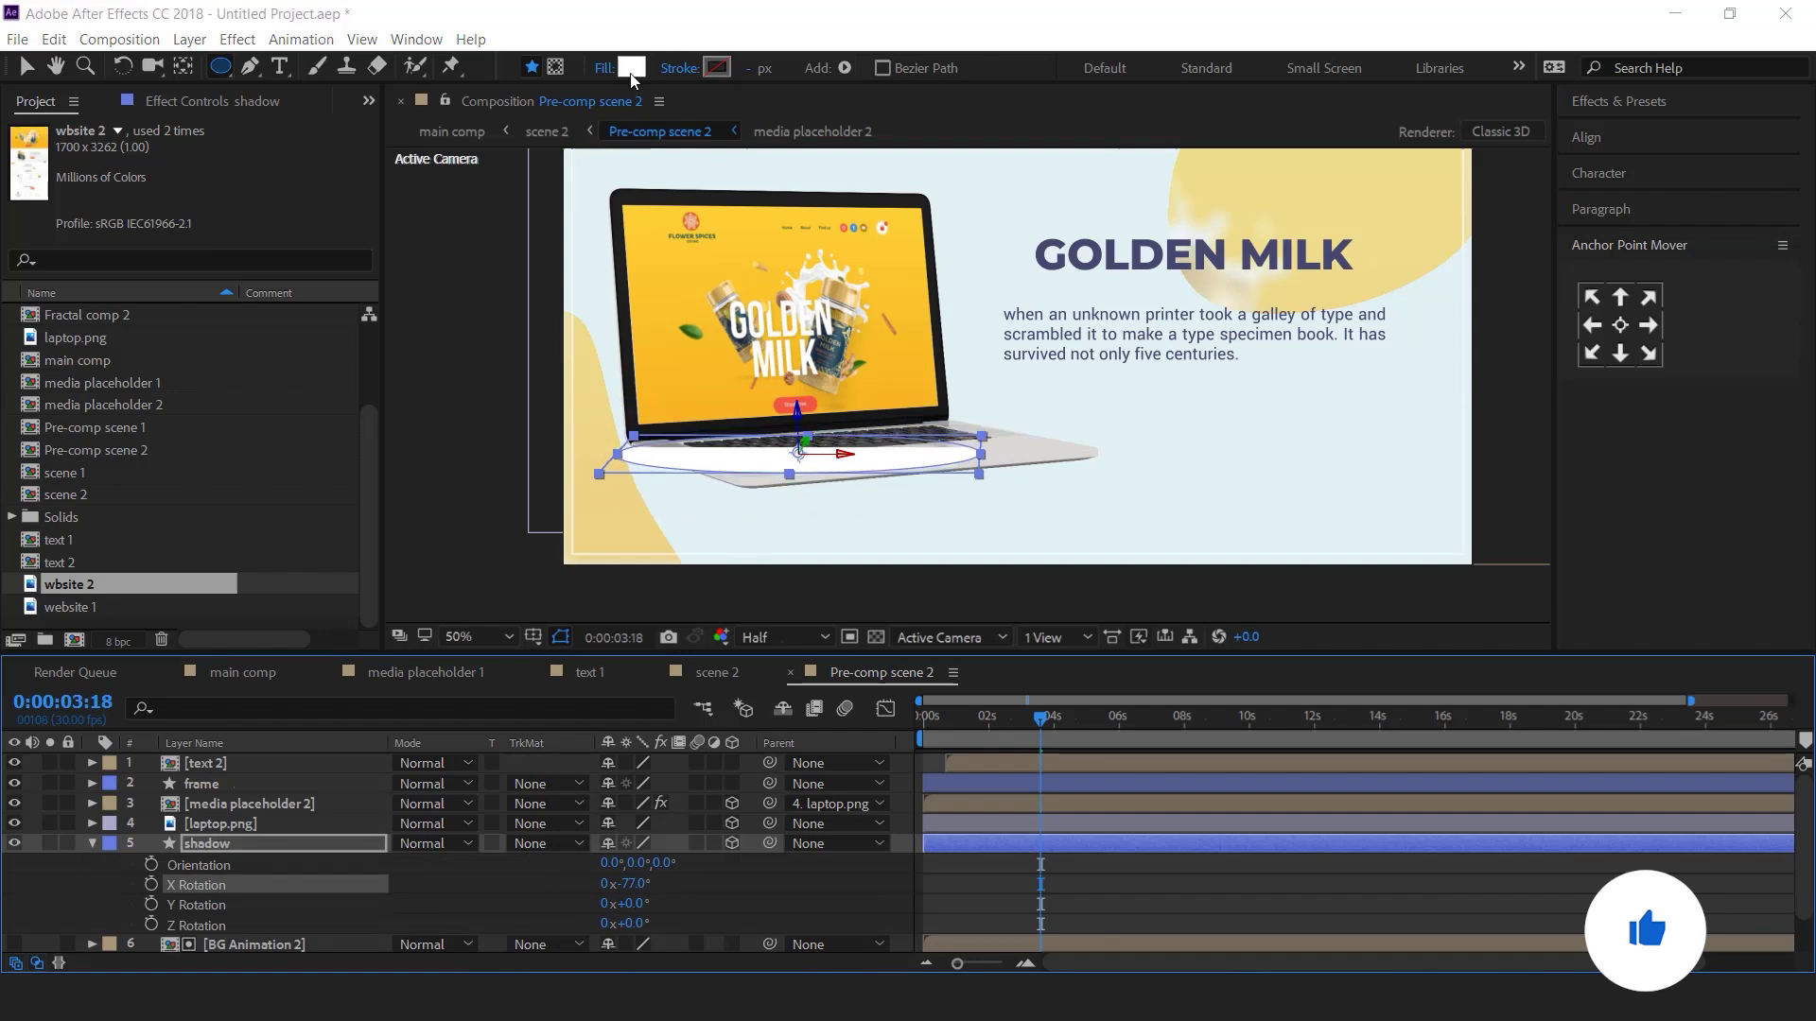
left_click_drag(239, 567, 219, 614)
left_click(596, 323)
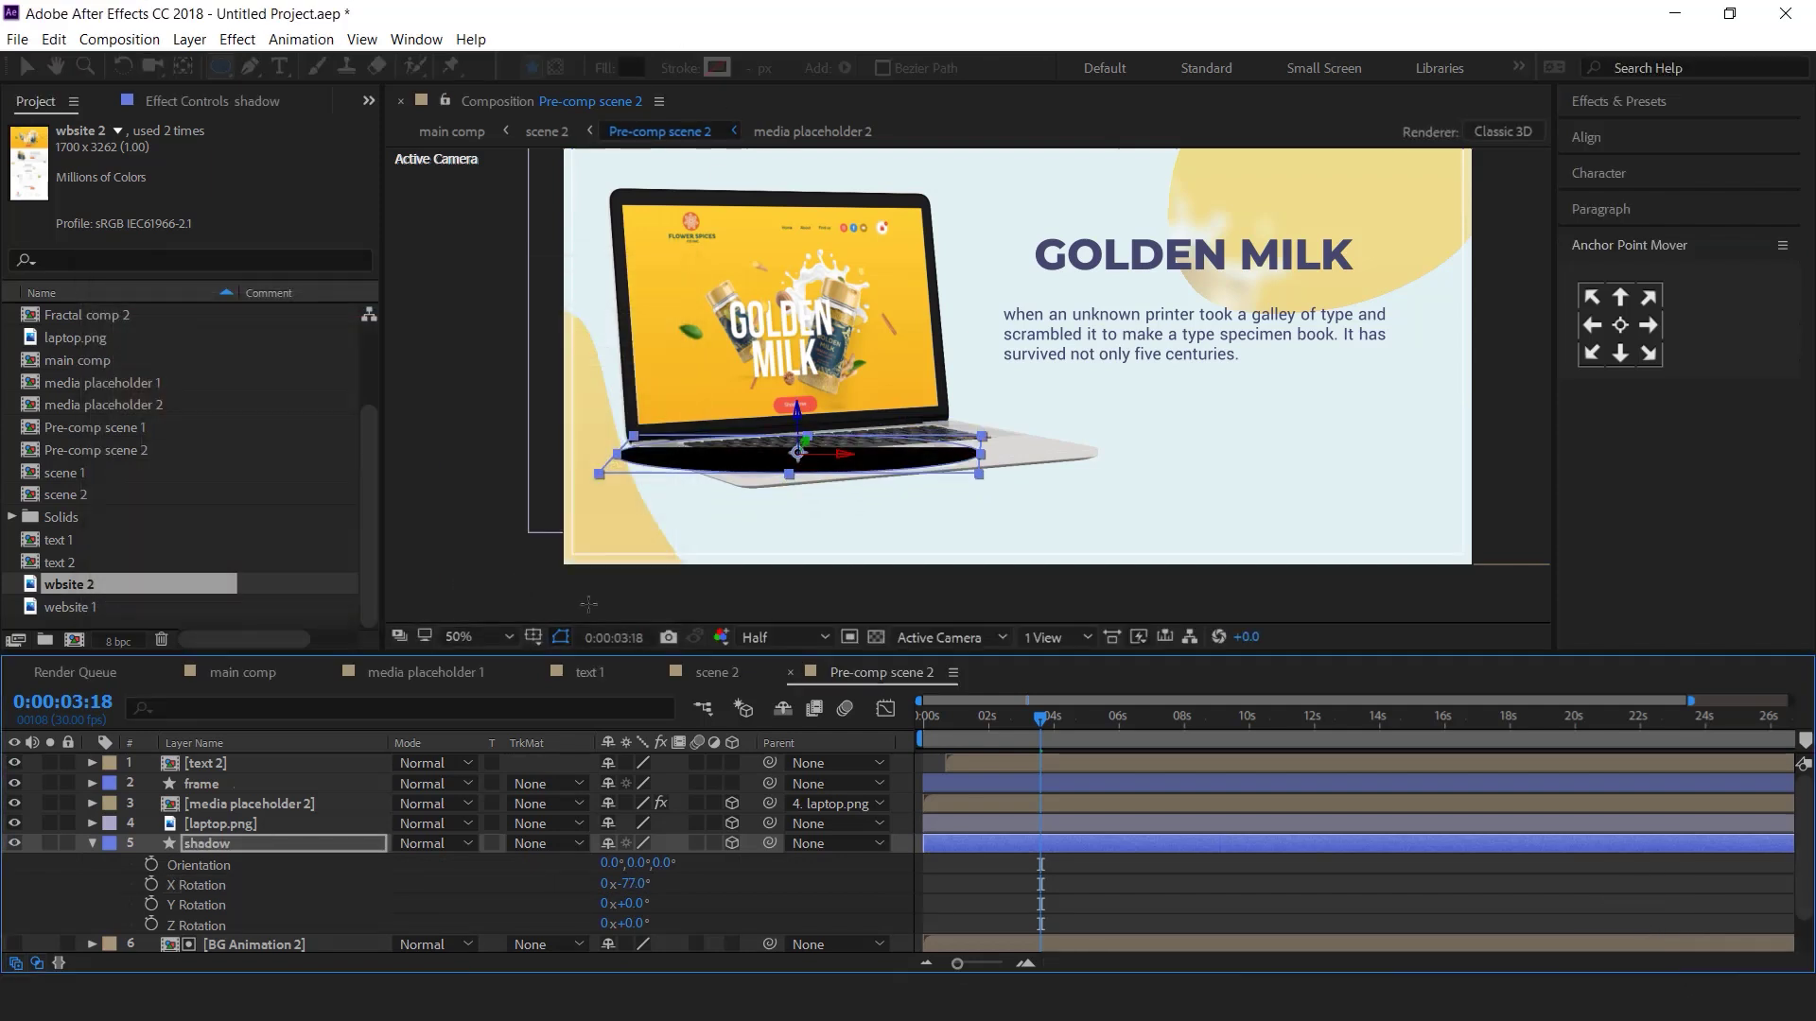
- Fit the shadow under the laptop with X Rotation -88°, Z Rotation -27° and scale 121, 506.7, 121%, shifting its position to match
left_click_drag(643, 923, 620, 885)
key("v")
left_click_drag(797, 419, 859, 429)
key("shift+s")
left_click_drag(631, 863, 651, 863)
left_click_drag(842, 464, 804, 453)
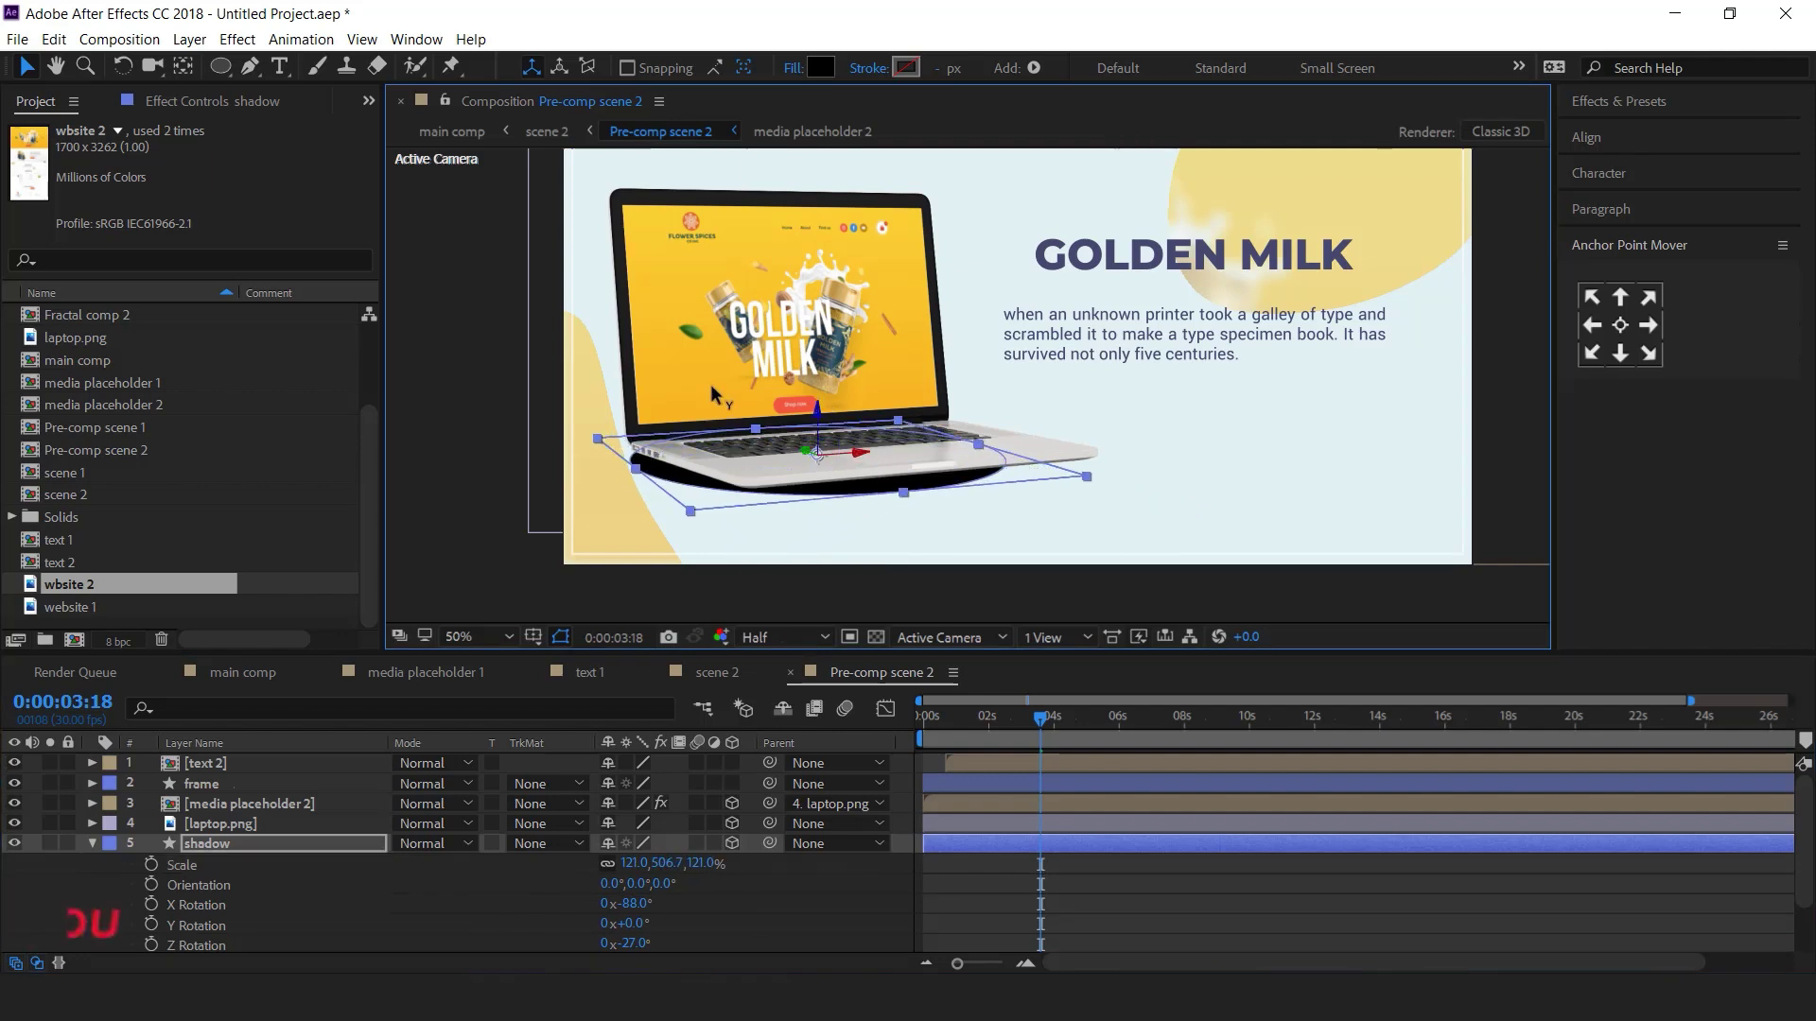
- Apply Fast Blur (Legacy) to the shadow layer with Blurriness 100
left_click(244, 843)
key("ctrl+space")
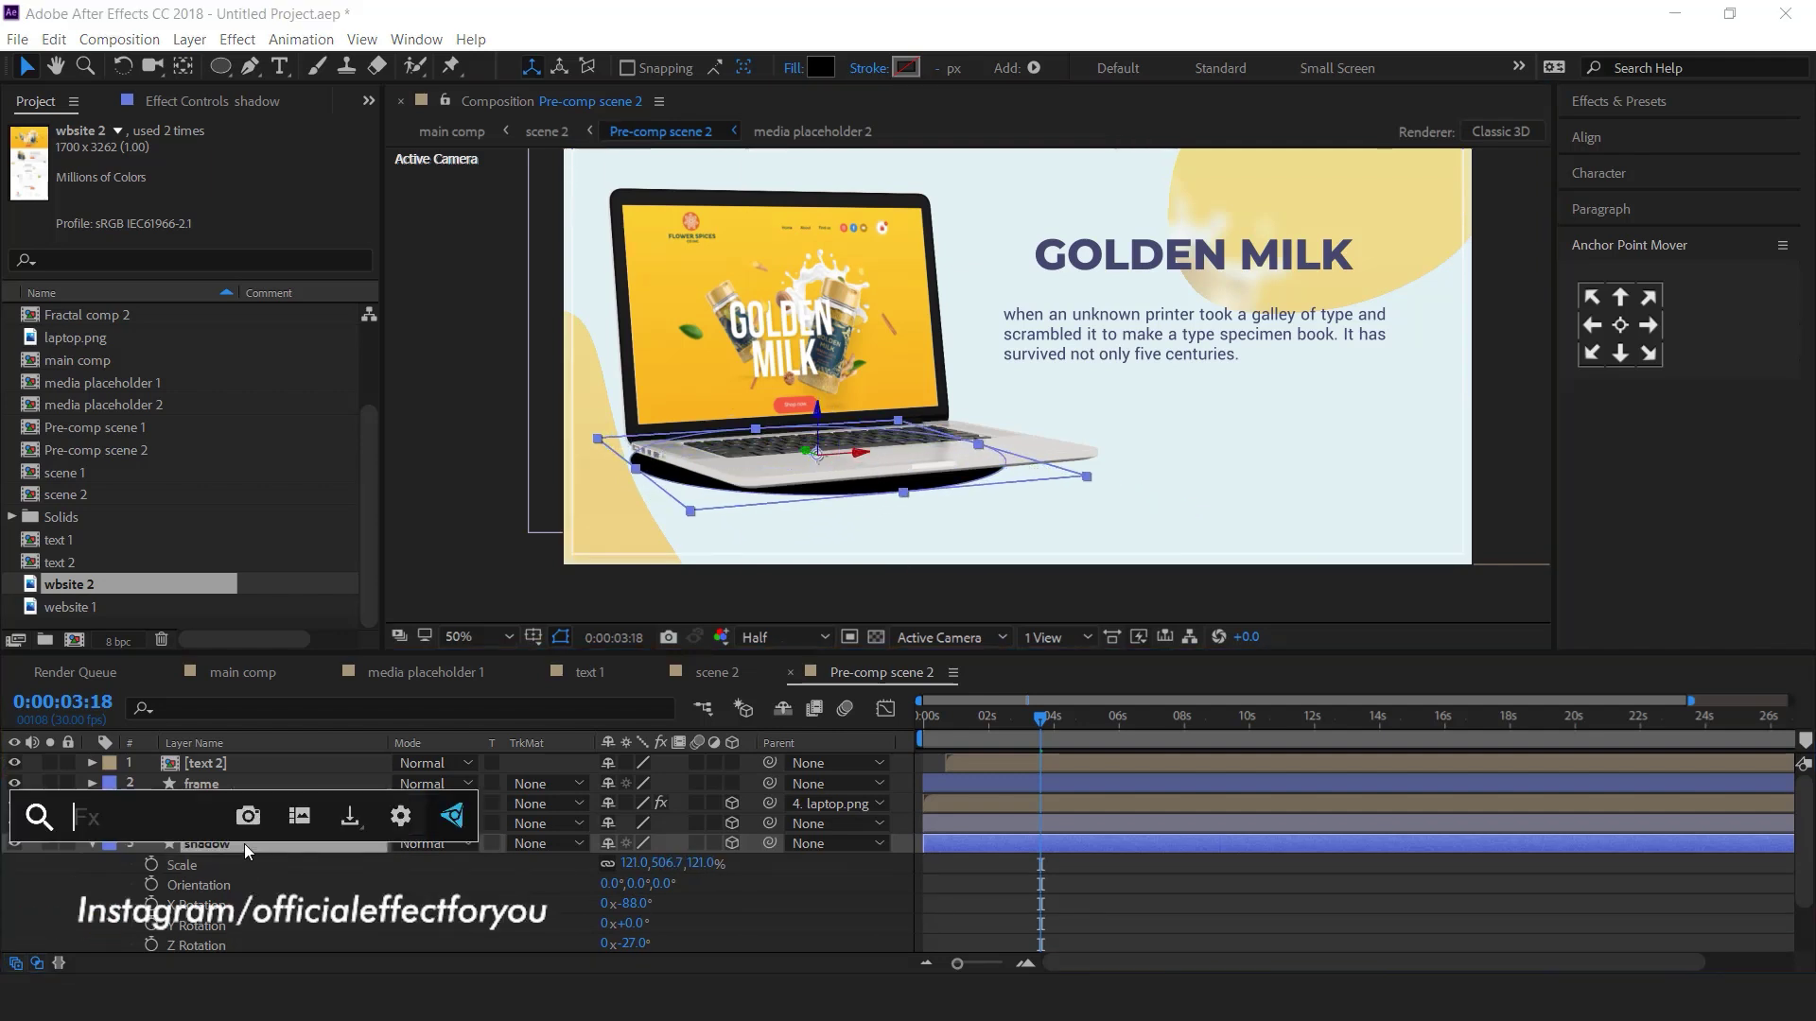
type("fas")
key("Up")
key("Return")
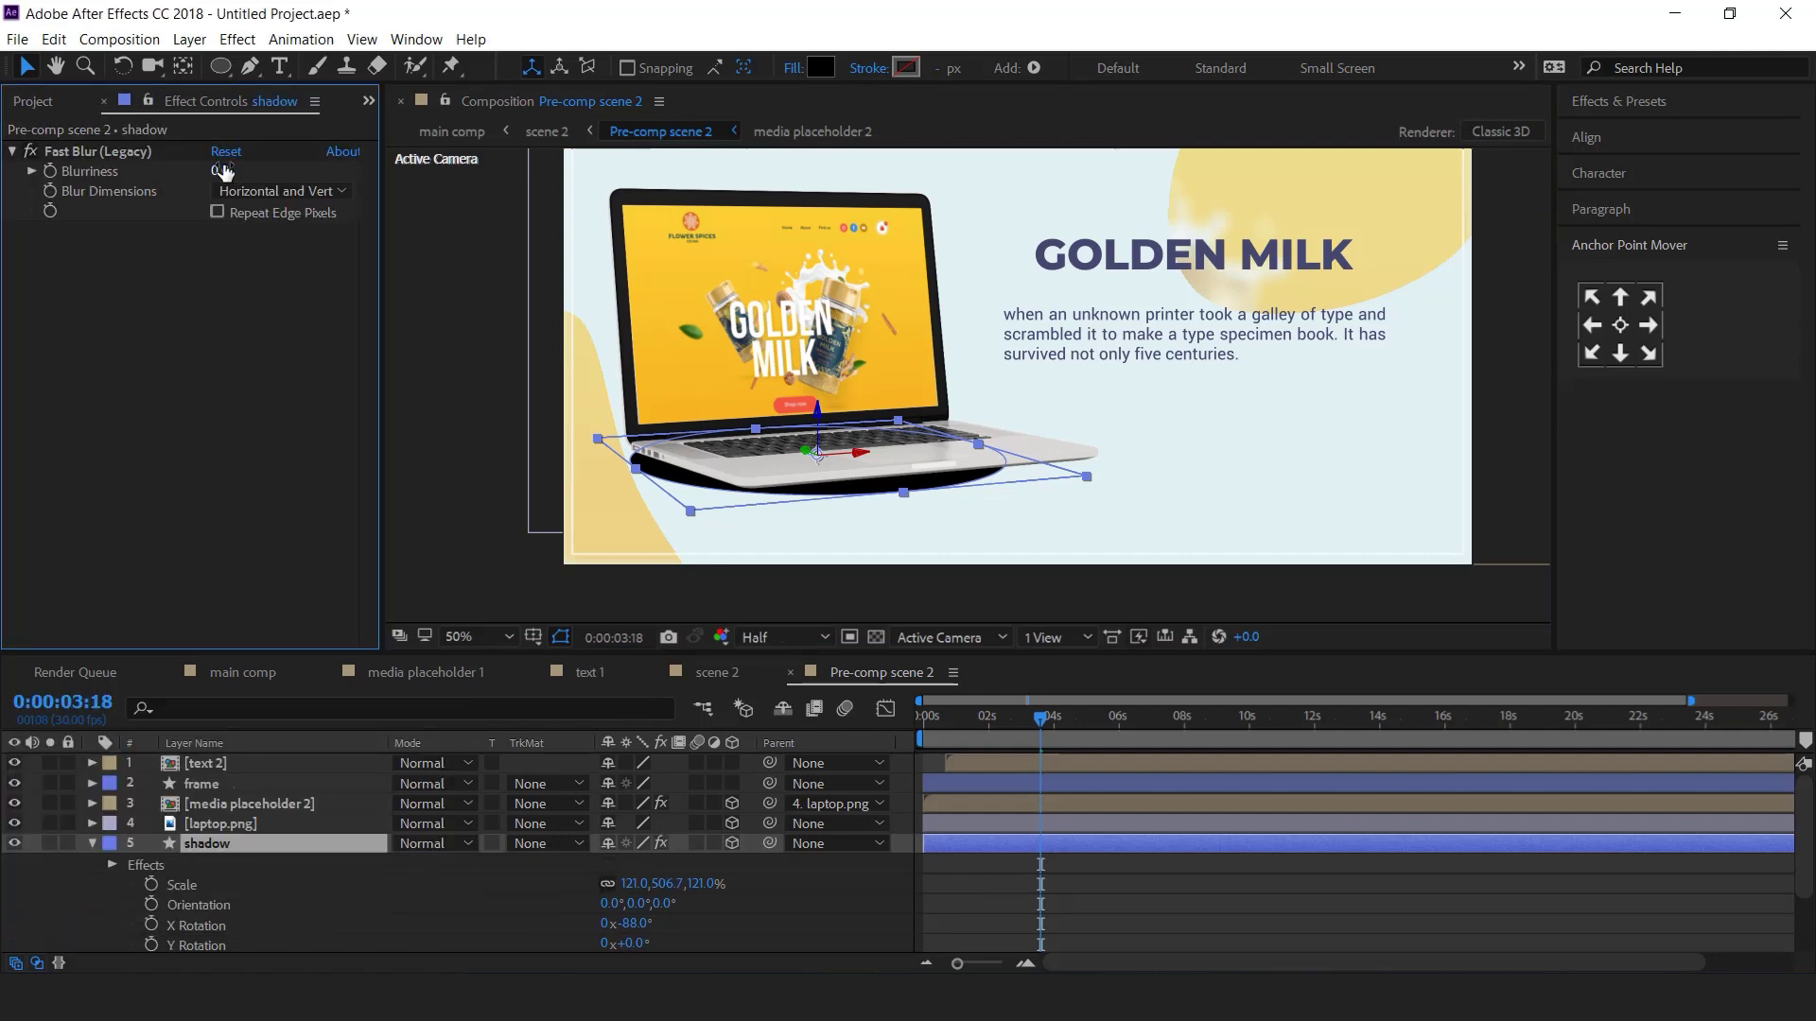
left_click_drag(222, 170, 366, 156)
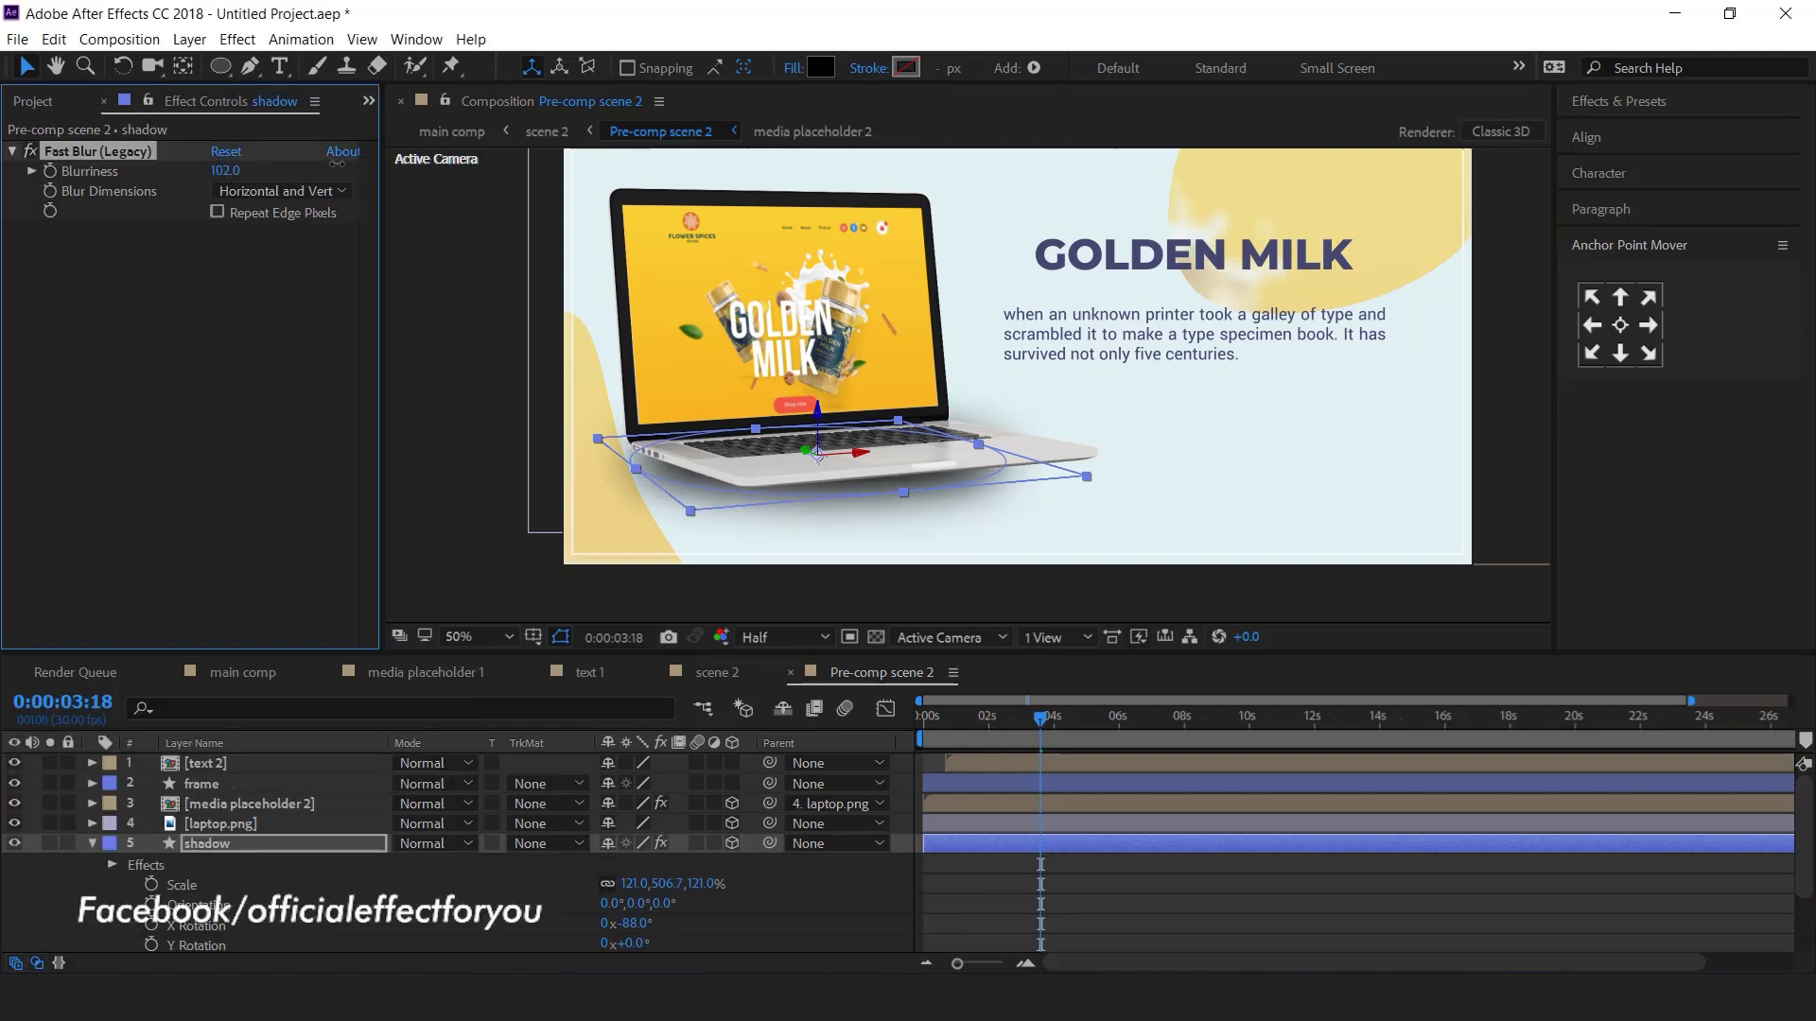
- Lower the shadow layer's opacity for a softer look, then collapse its properties
left_click(259, 841)
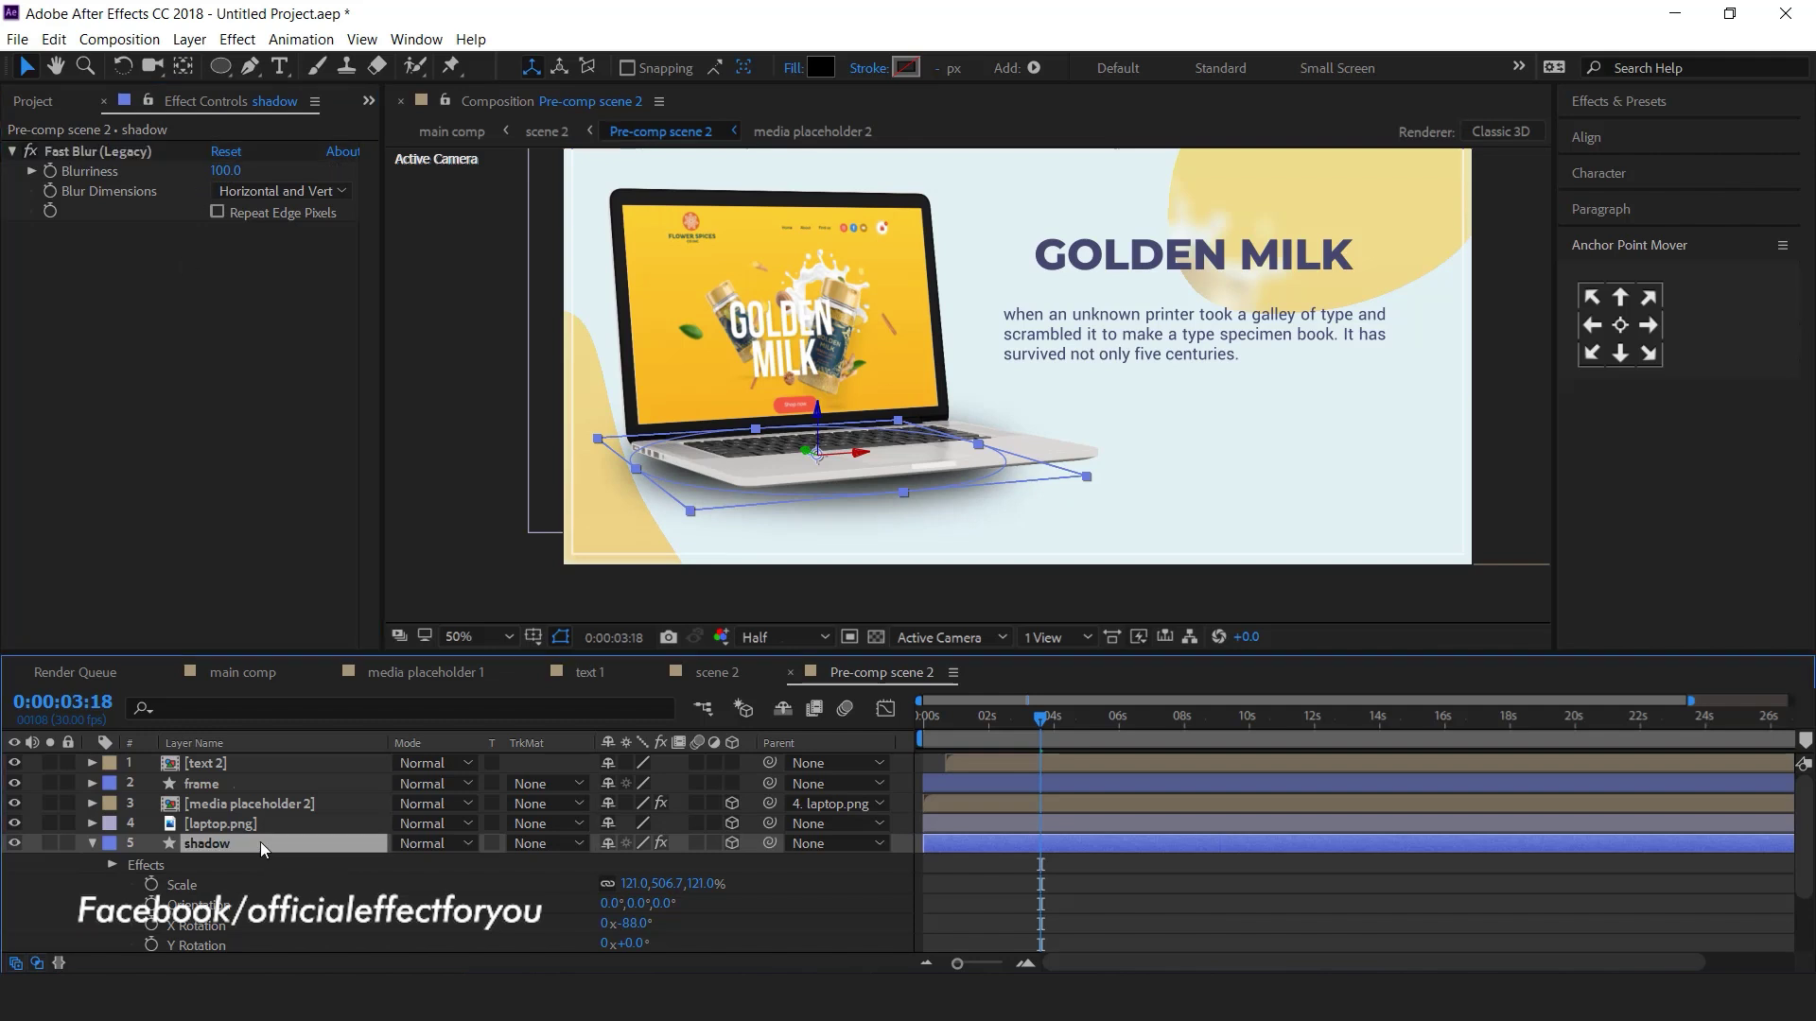
key("t")
mouse_move(610, 863)
left_mouse_down()
mouse_move(556, 870)
mouse_move(613, 865)
left_mouse_up()
left_click(1378, 615)
left_click(779, 939)
left_click(93, 842)
left_click(443, 940)
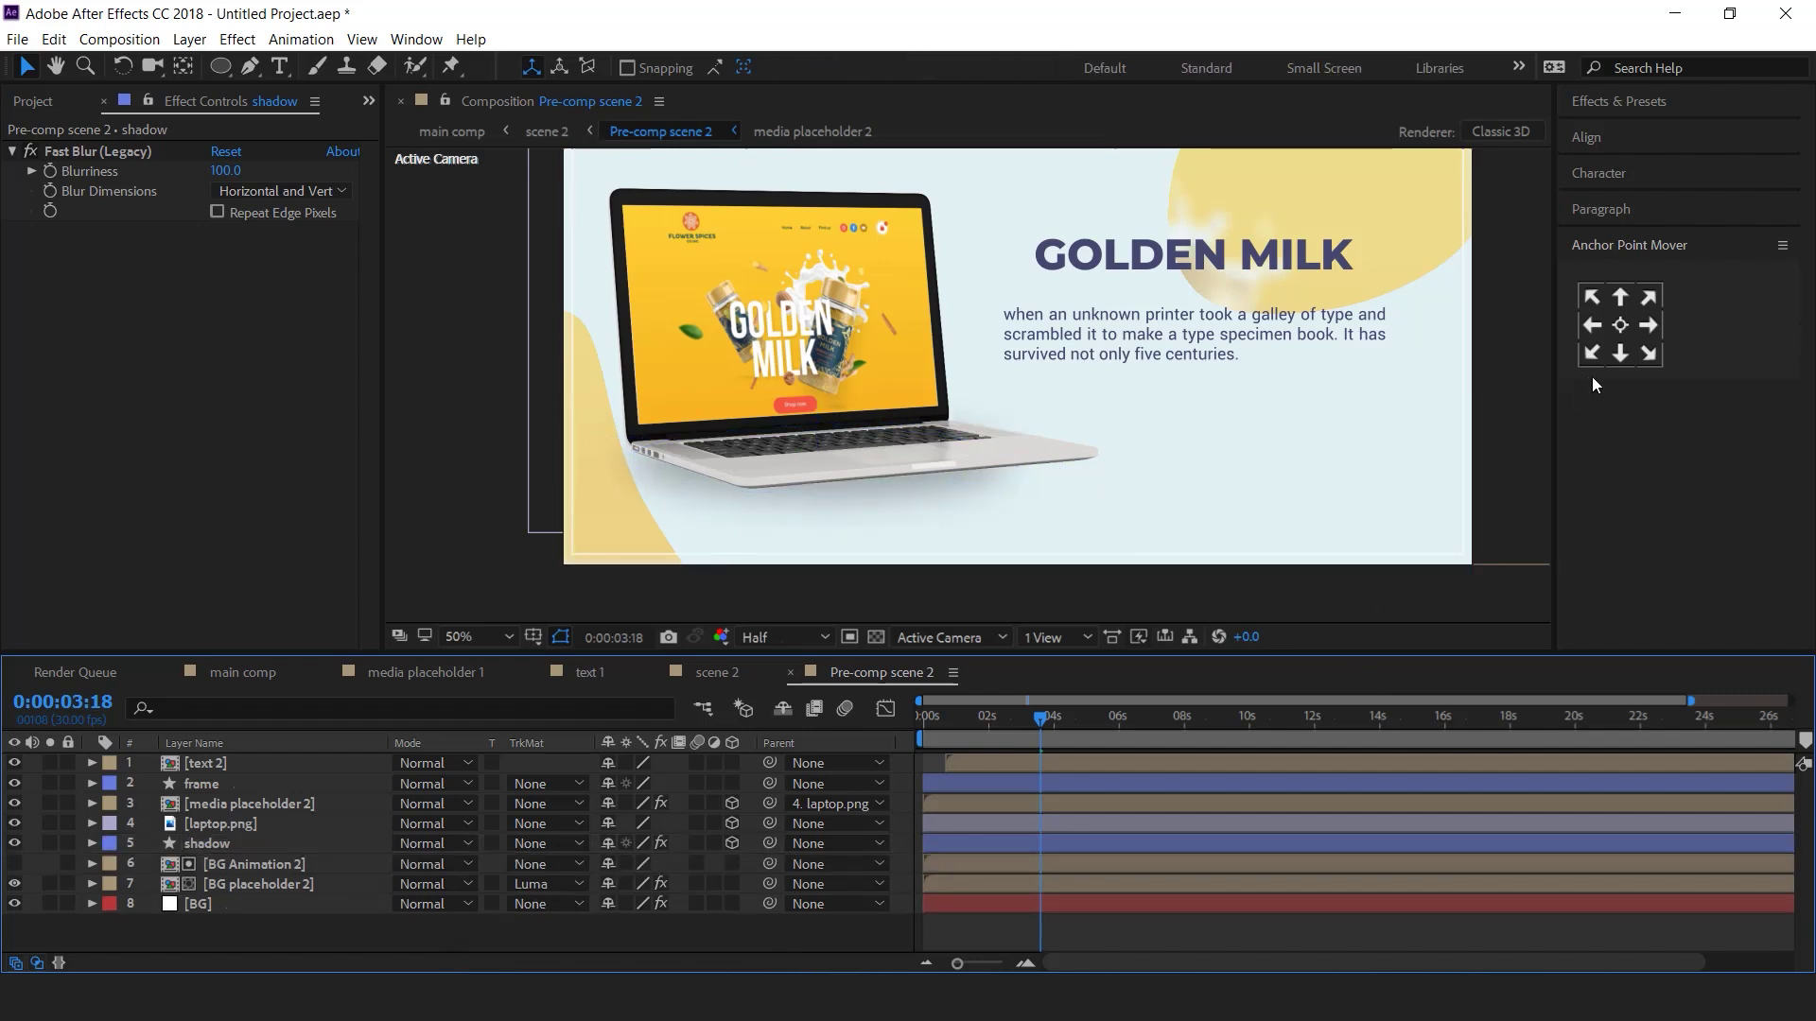
- Parent the shadow layer to laptop.png and preview the first five seconds of the scene
left_click(208, 841)
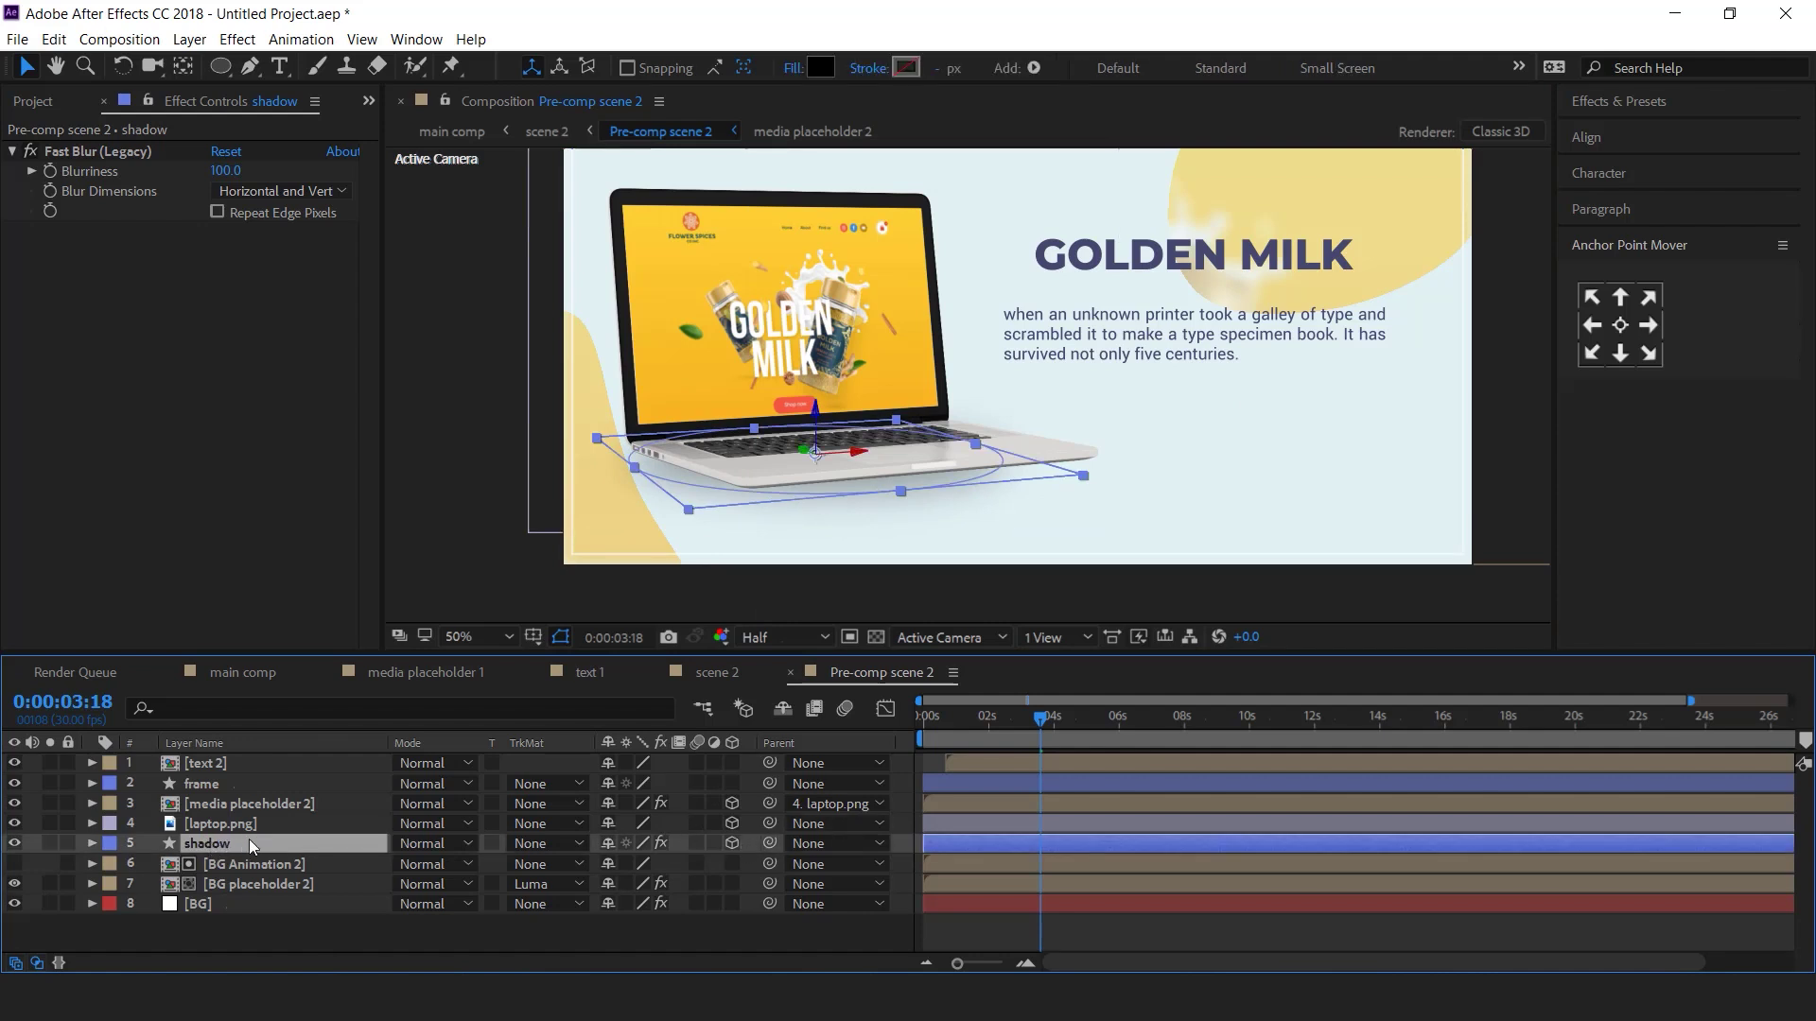
left_click_drag(769, 845, 219, 824)
left_click_drag(993, 717, 838, 761)
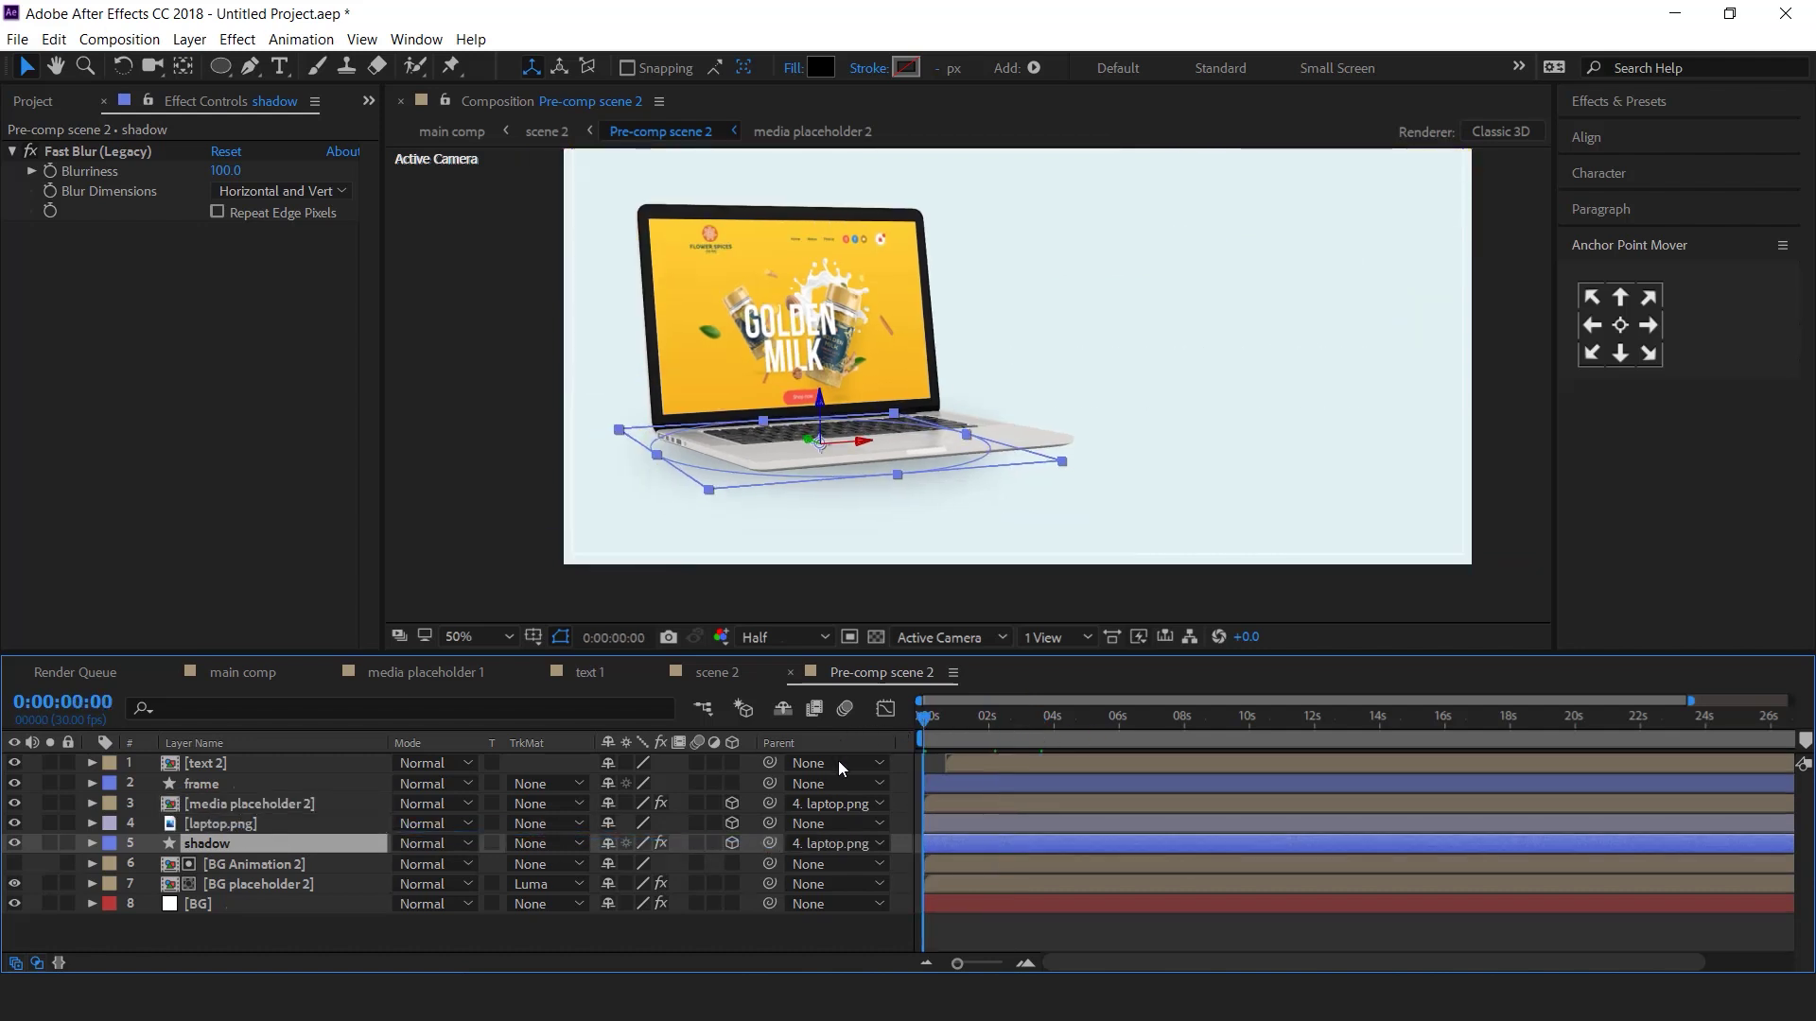
left_click(1076, 919)
key("space")
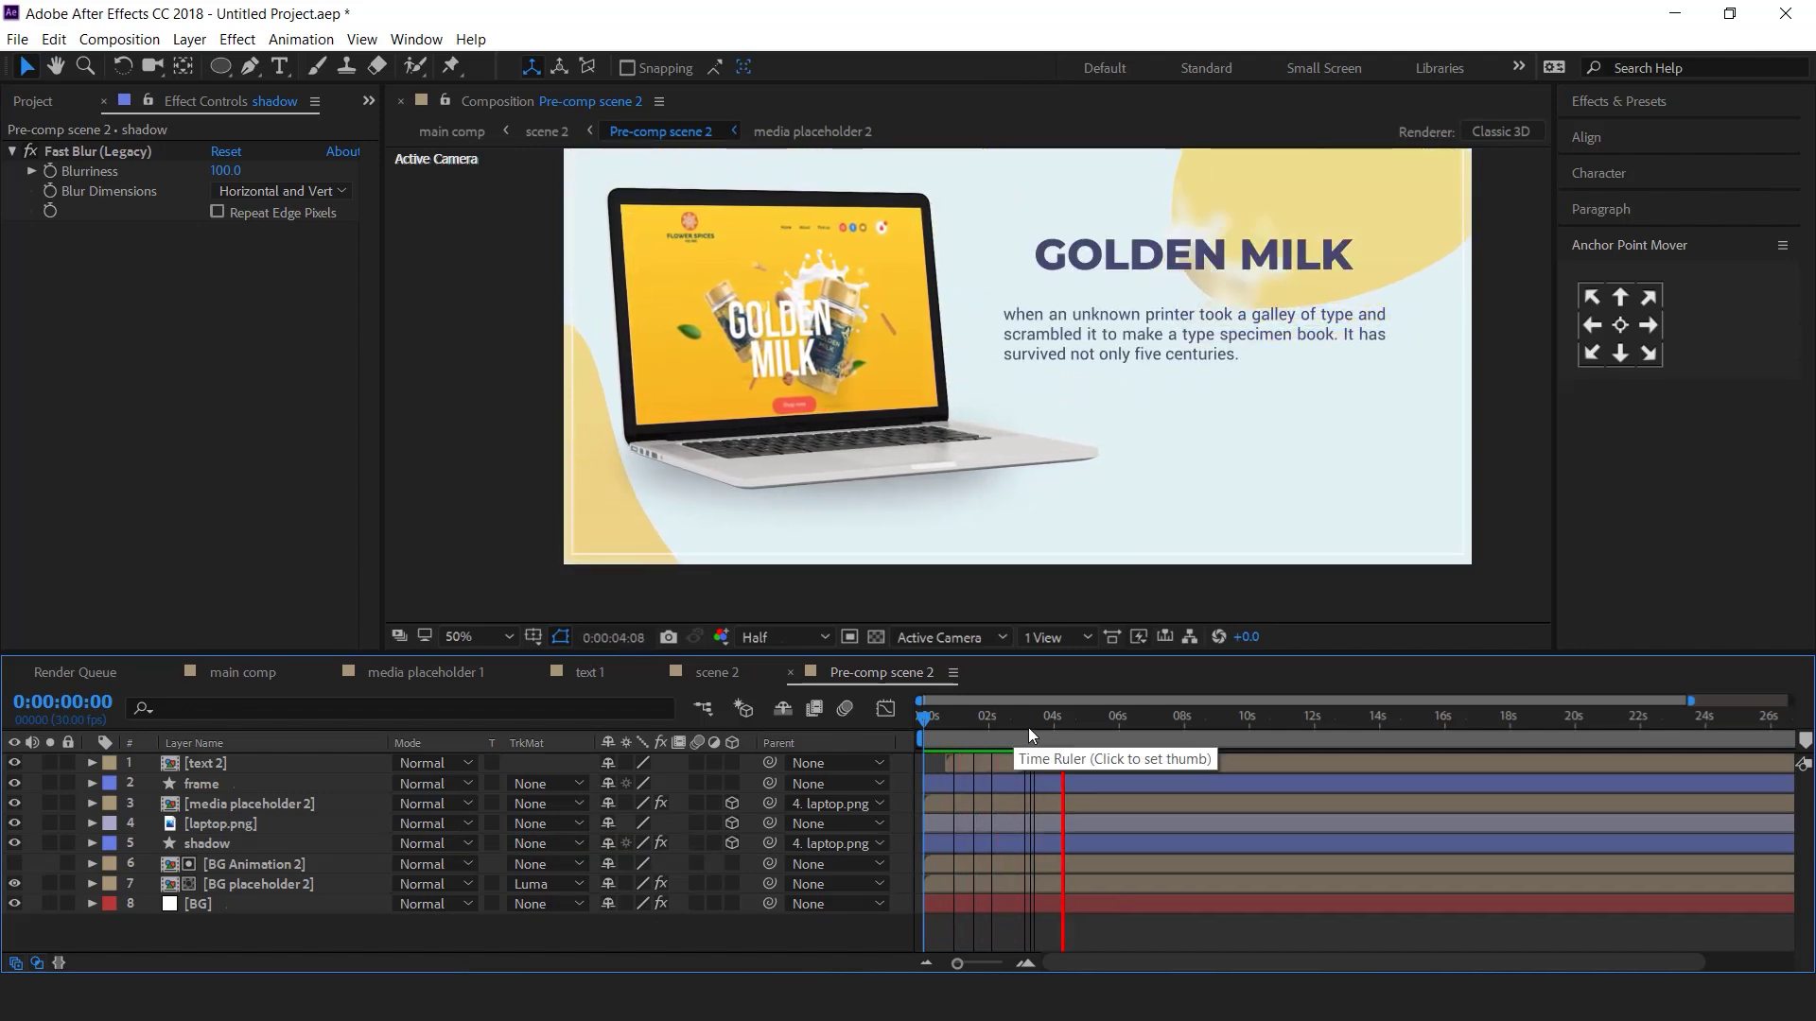
left_click(1066, 724)
left_click_drag(988, 721, 1089, 720)
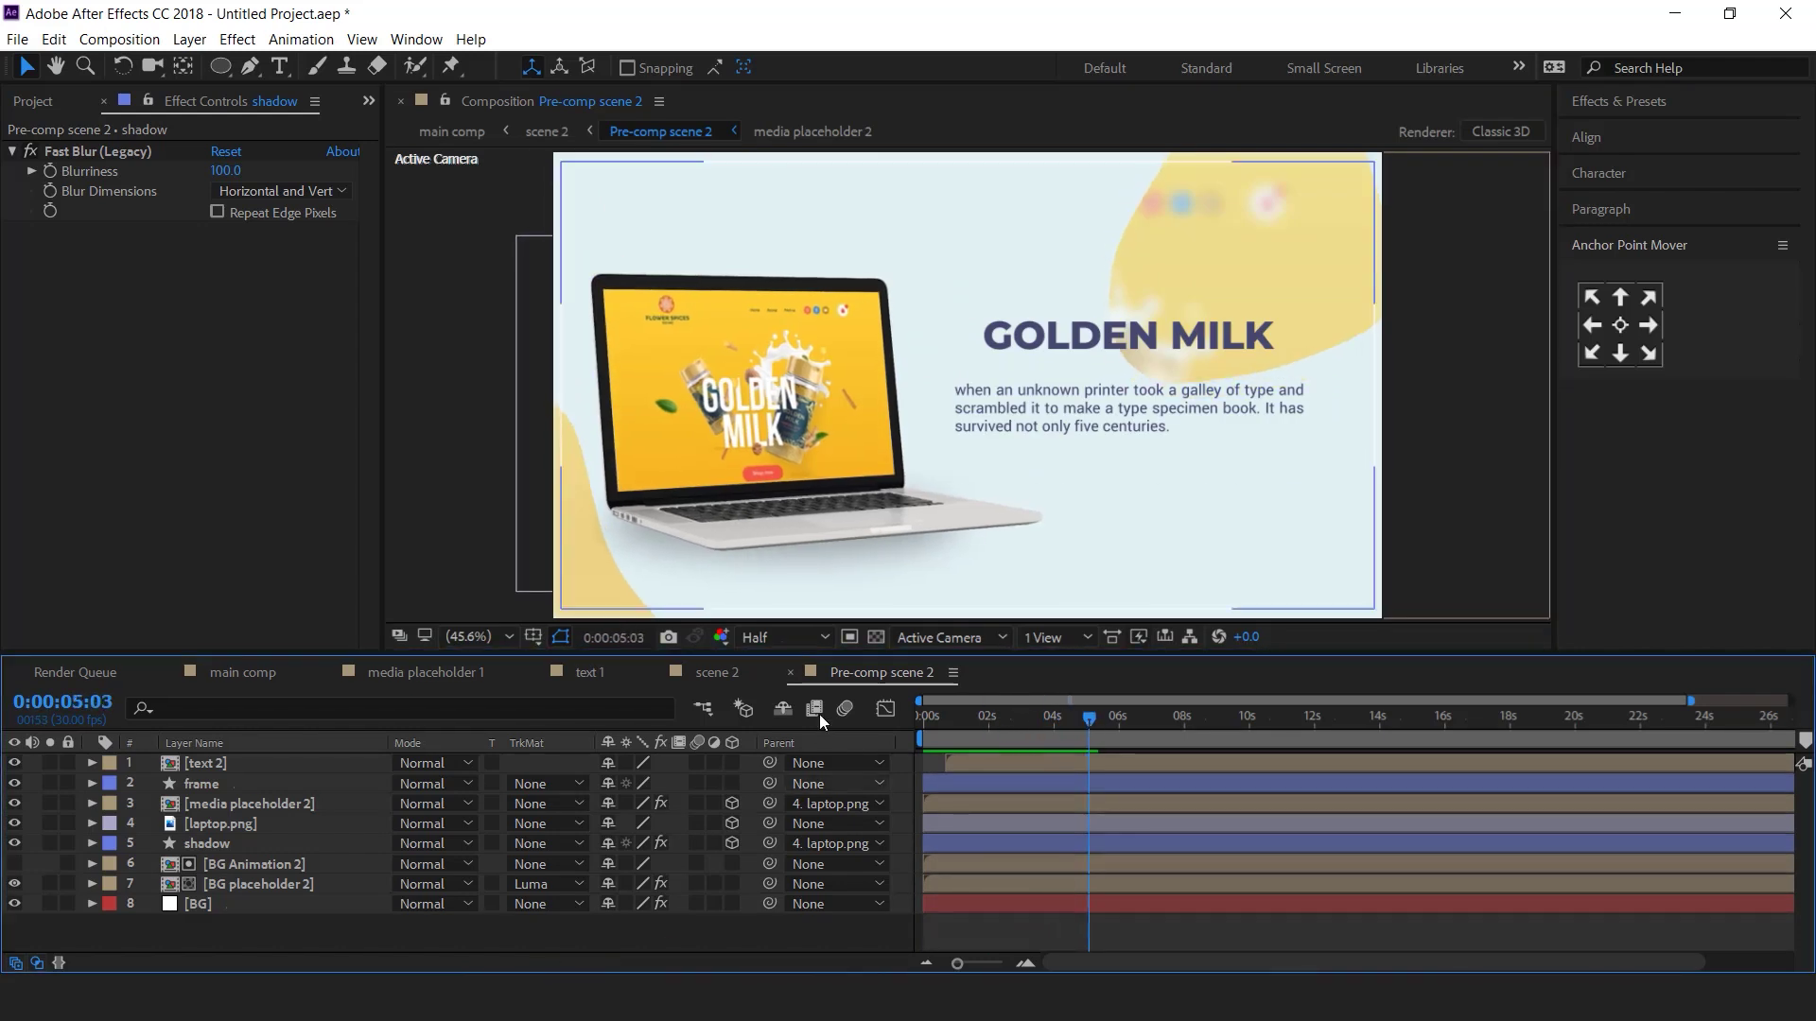